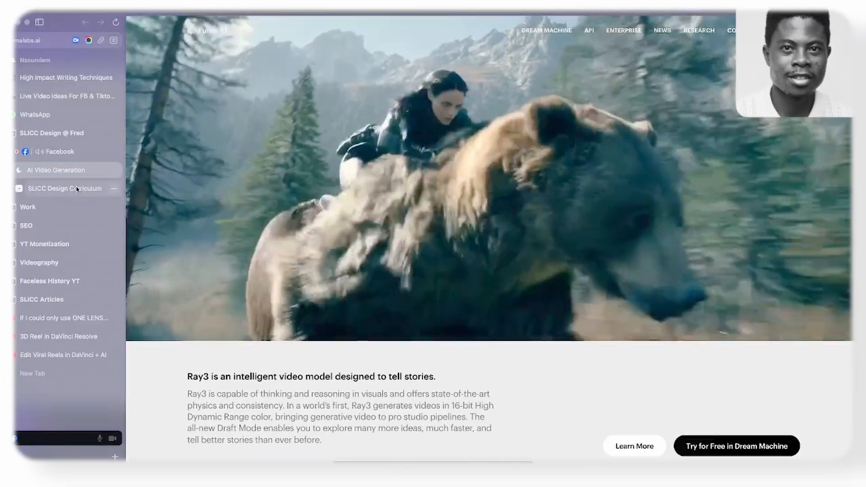
- Look through the Luma AI homepage from the Ray3 hero down to the Luma API section
scroll(409, 175, down, 15)
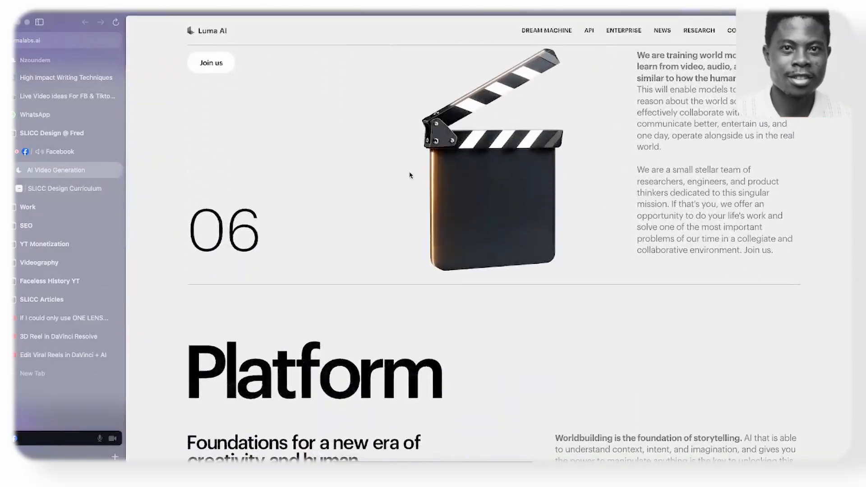
scroll(515, 194, down, 15)
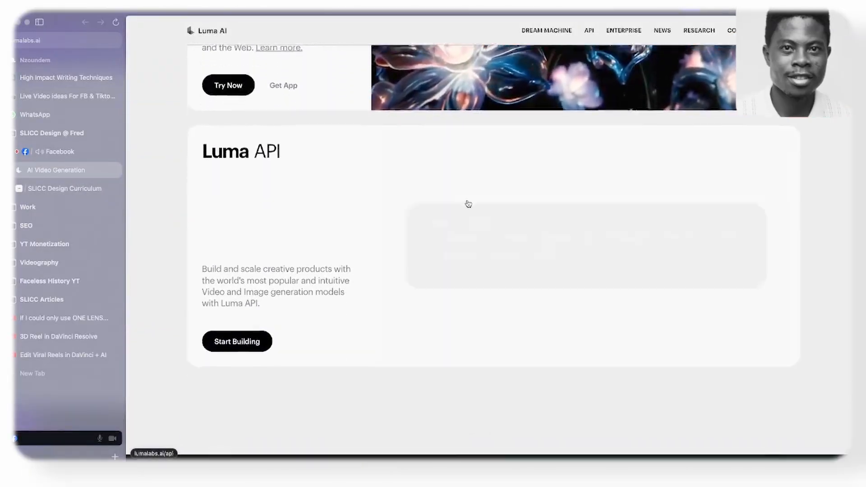
scroll(468, 204, down, 7)
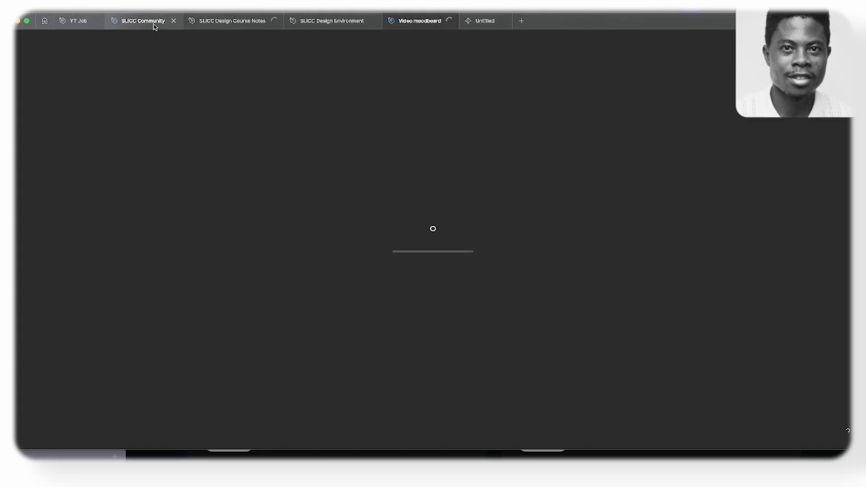
- Switch to Figma and open the SLICC Community design file
click(148, 22)
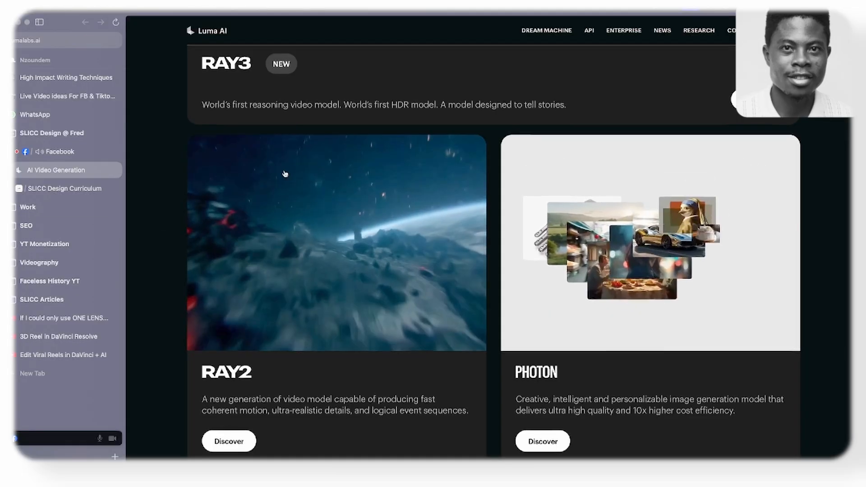
scroll(332, 169, up, 5)
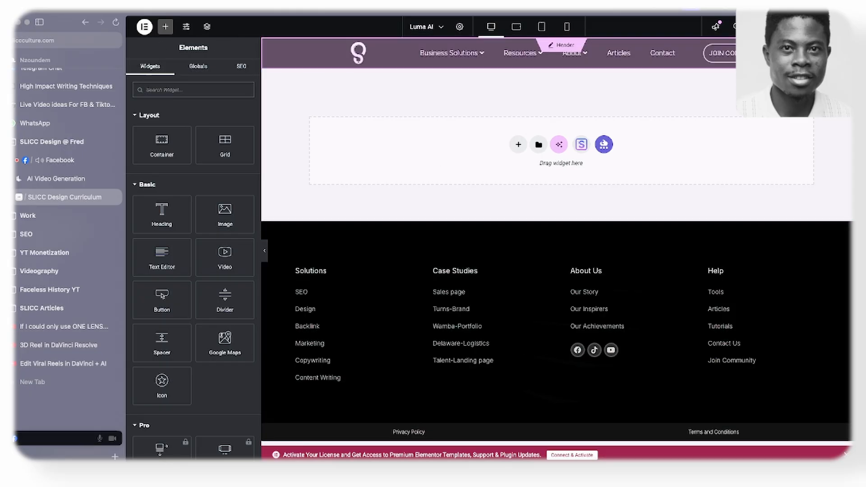
- In the Elementor editor, set the Luma AI page's layout to Elementor Canvas
click(460, 26)
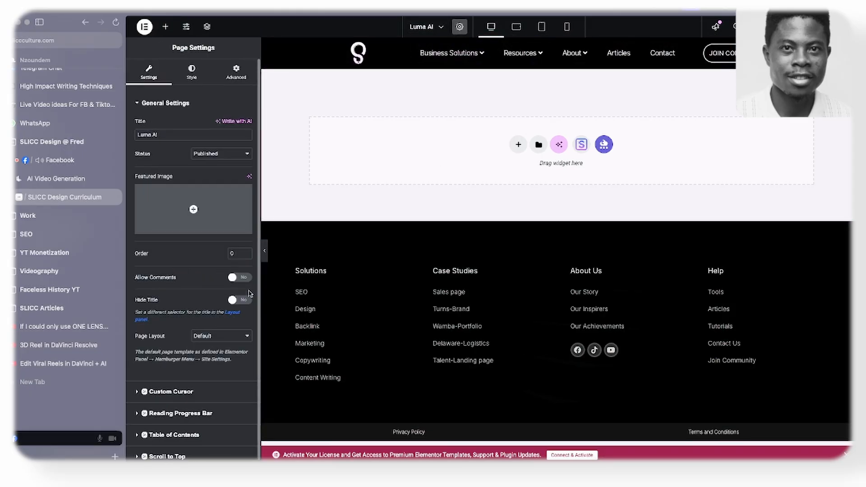
click(216, 339)
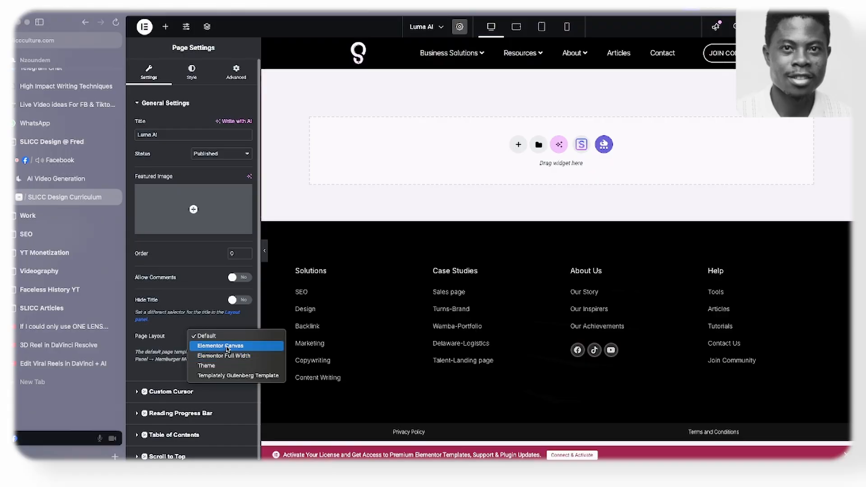
click(228, 350)
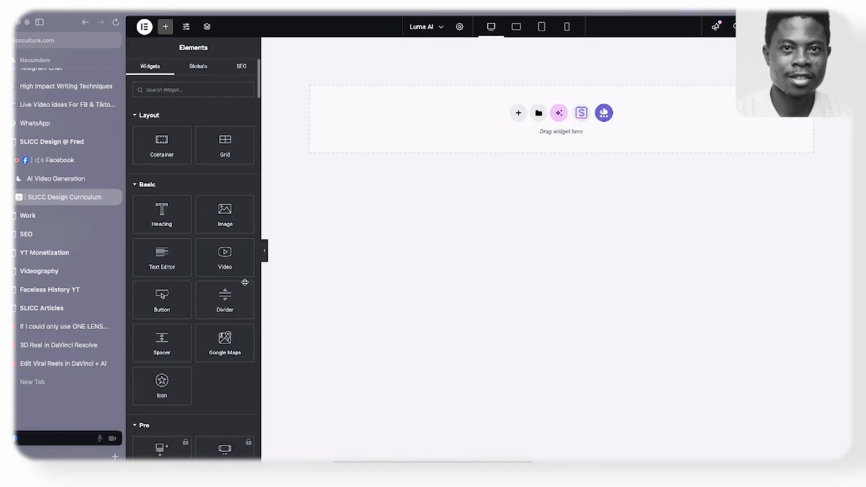
- Return to the Luma AI website and examine its hero video, Ray3 introduction and mission sections
click(68, 179)
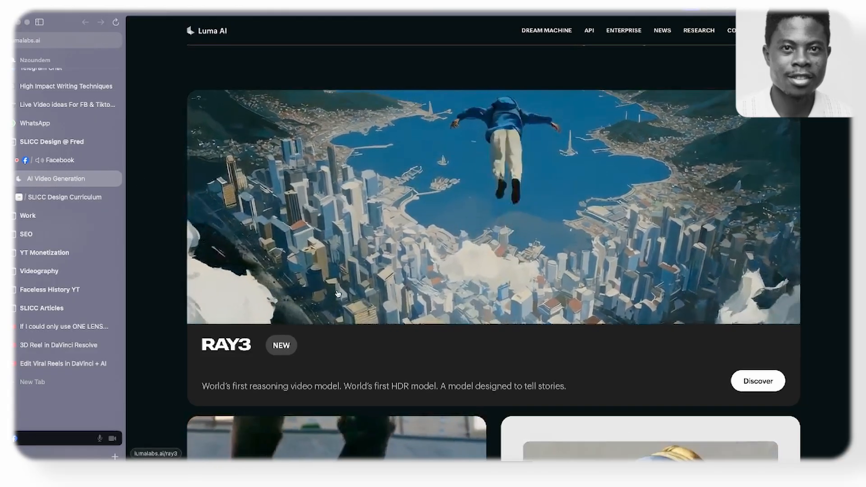
scroll(343, 270, down, 15)
scroll(336, 295, up, 15)
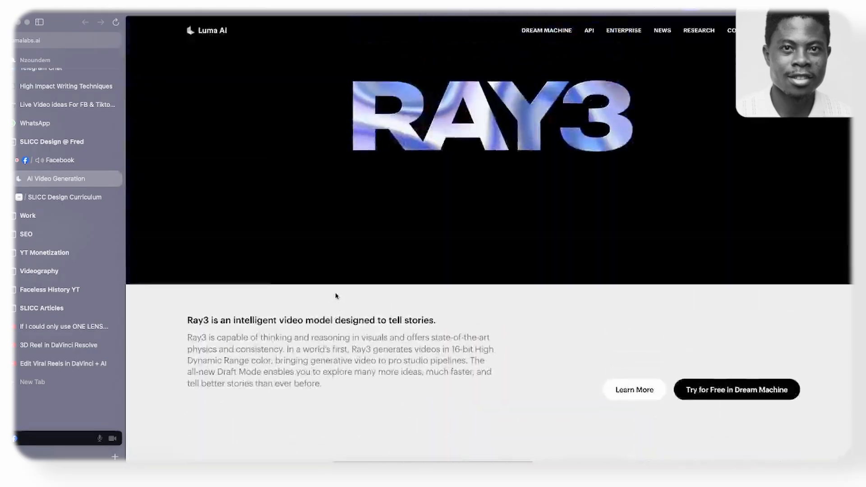
scroll(225, 159, down, 5)
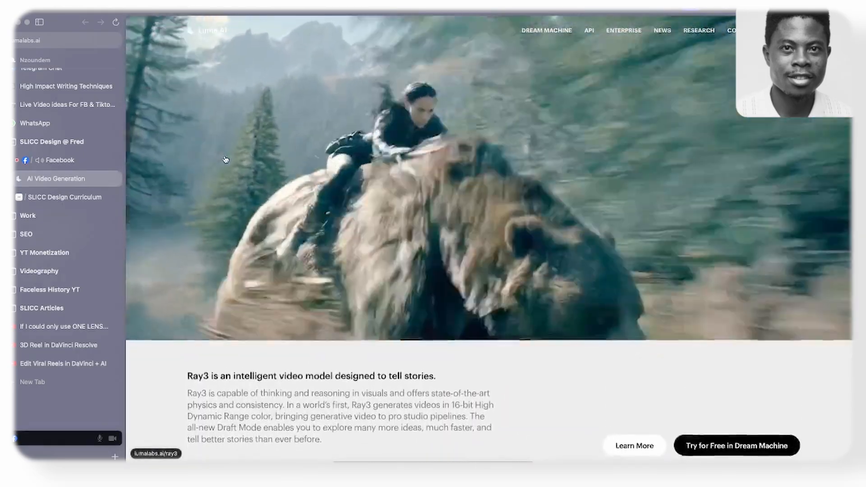
scroll(226, 159, up, 5)
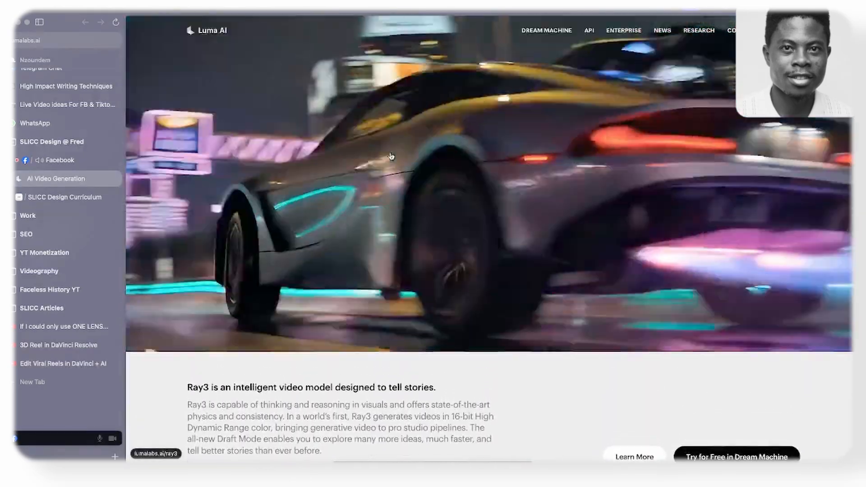
scroll(504, 222, down, 1)
scroll(504, 223, down, 10)
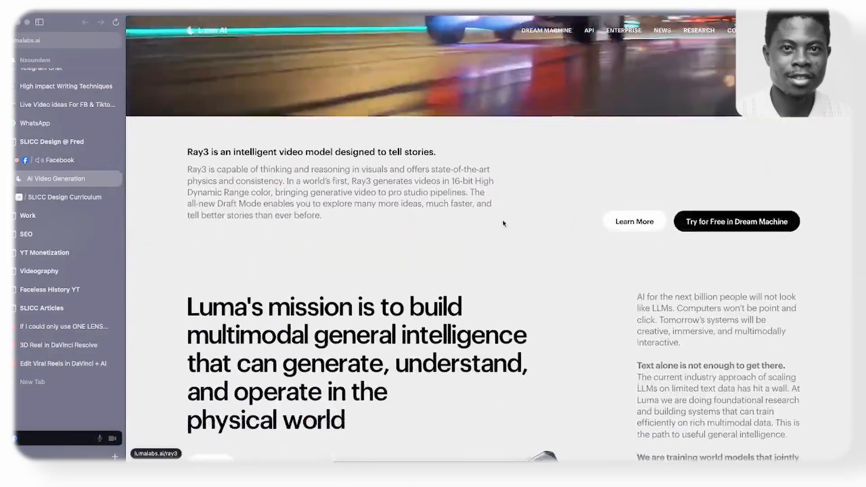
scroll(504, 224, up, 4)
scroll(503, 223, down, 3)
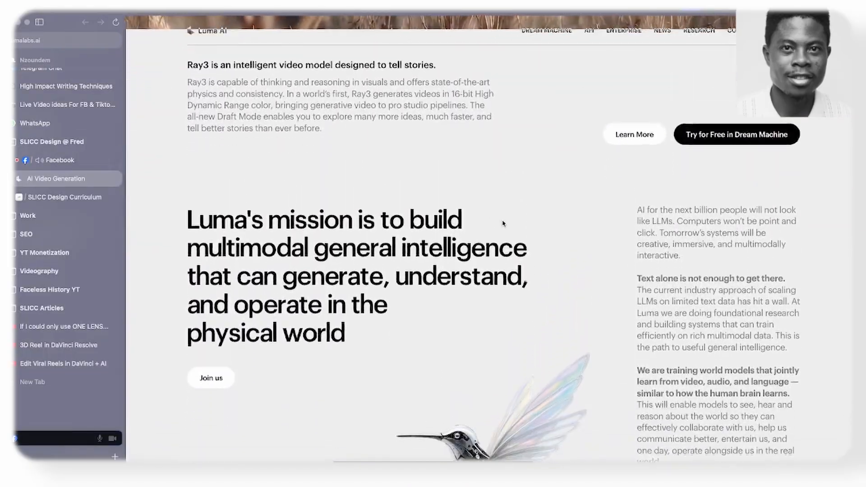
- Capture a full-page screenshot of the Luma AI homepage with Awesome Screenshot and copy the image
click(89, 41)
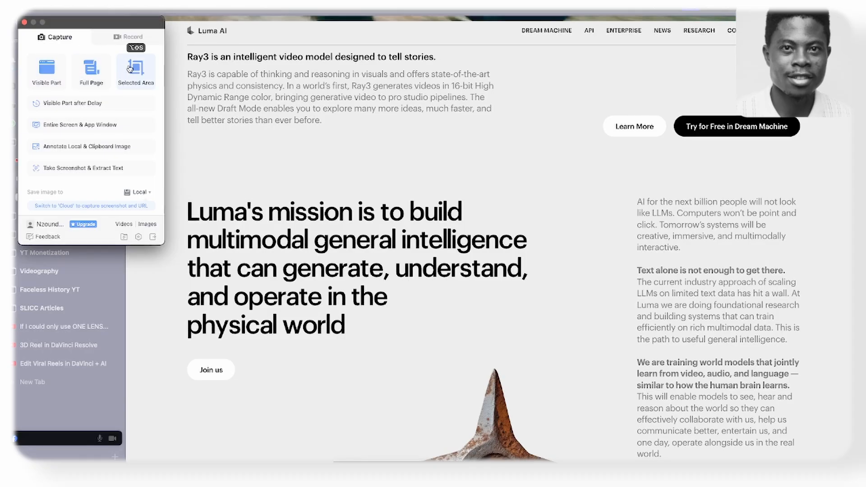
click(93, 71)
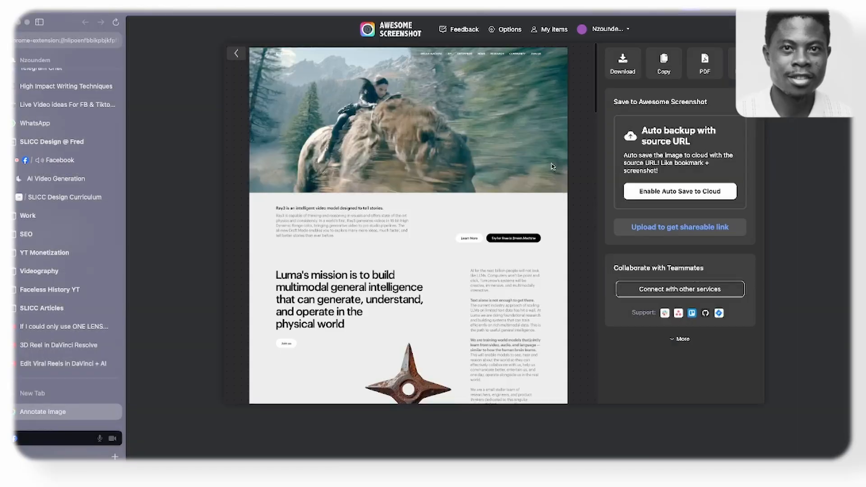
scroll(550, 202, down, 10)
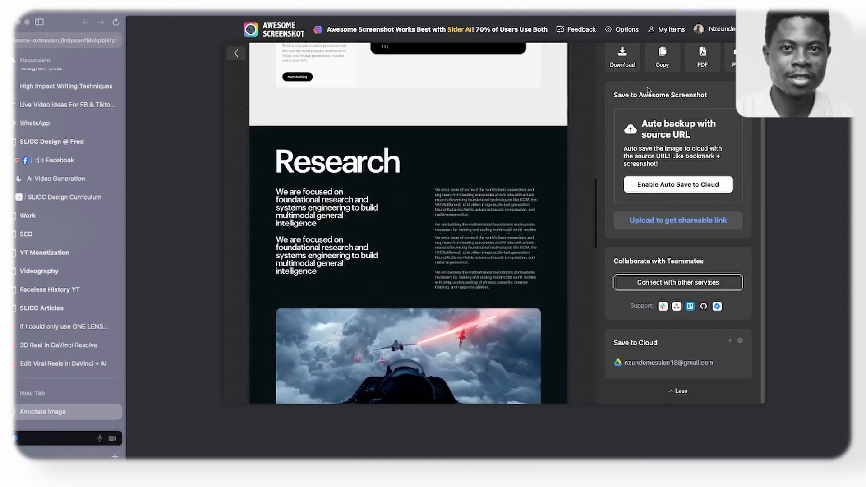
click(673, 68)
- Switch to Figma and paste the homepage screenshot onto an empty area of the SLICC Community file's social media posts page
key(super+Tab)
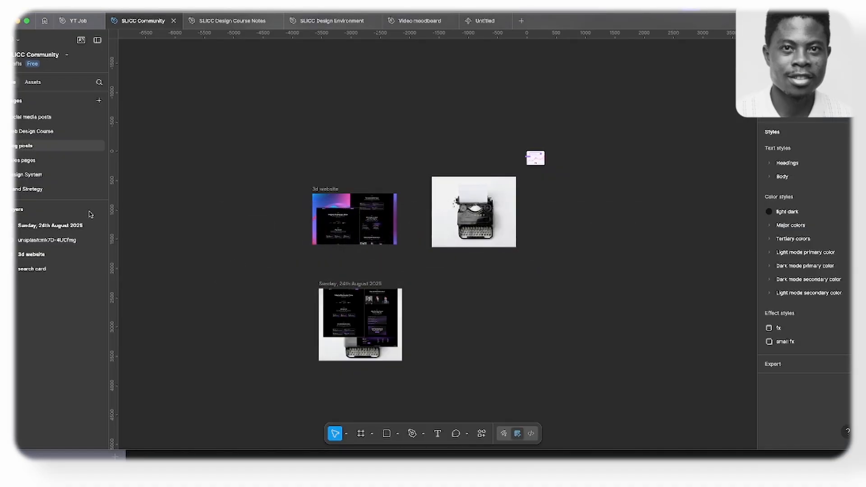
click(51, 118)
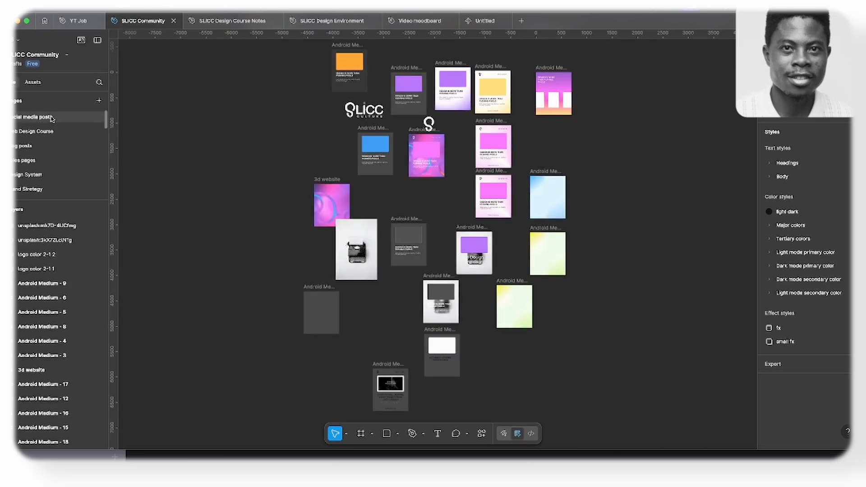
scroll(338, 281, down, 10)
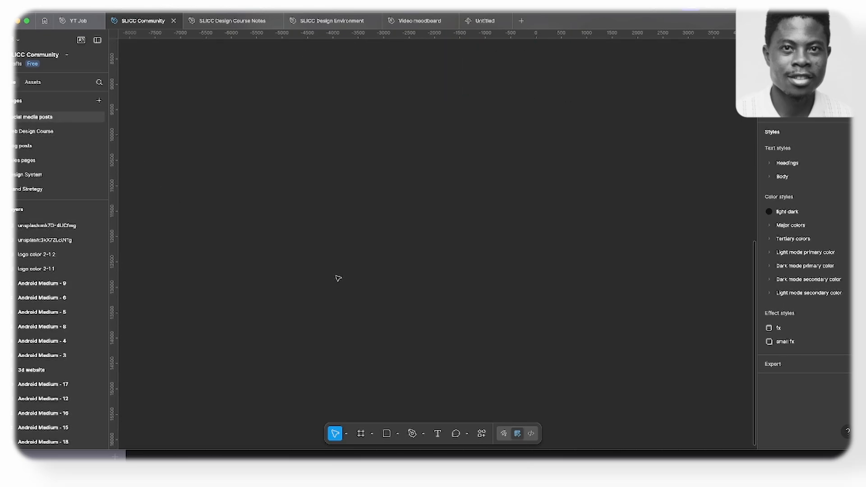
key(super+v)
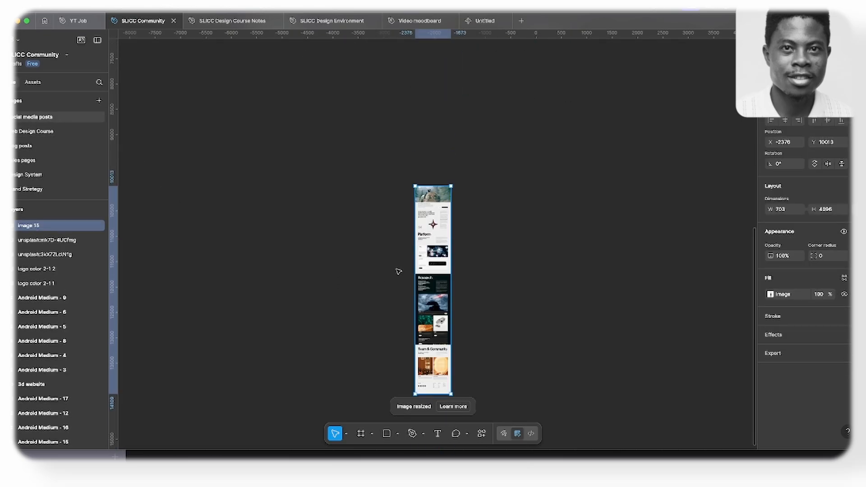
scroll(432, 220, up, 5)
scroll(432, 220, up, 5)
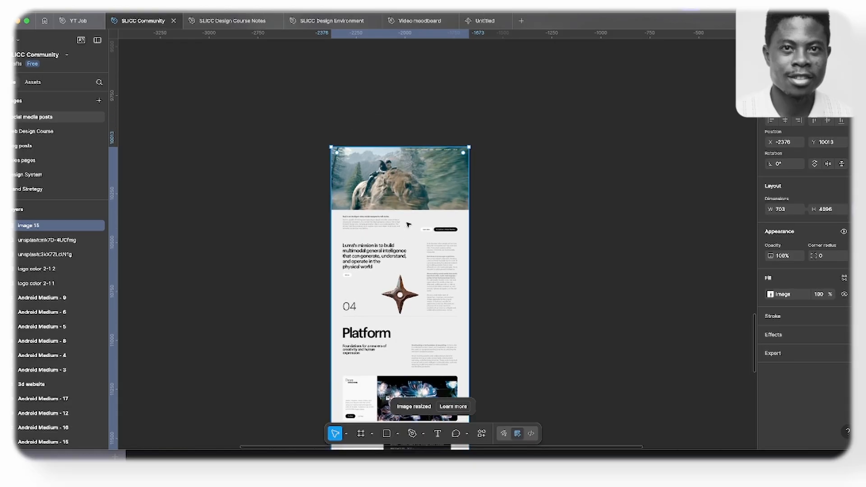
scroll(408, 225, up, 2)
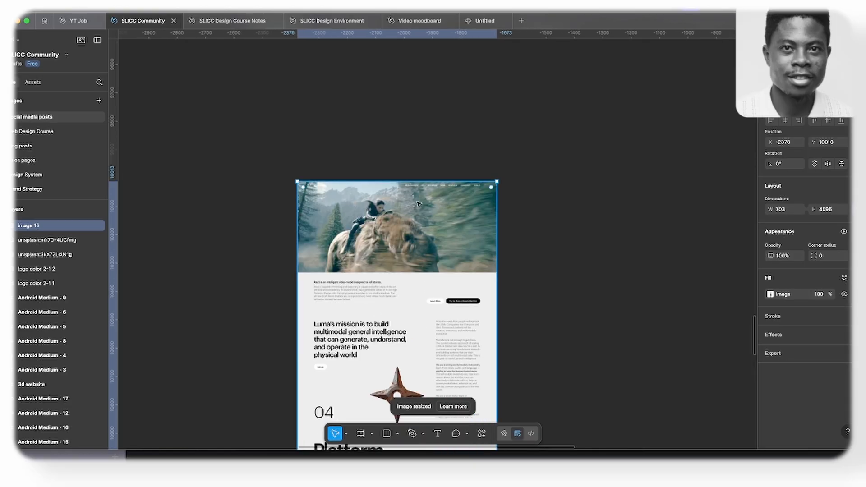
click(400, 101)
scroll(333, 187, down, 4)
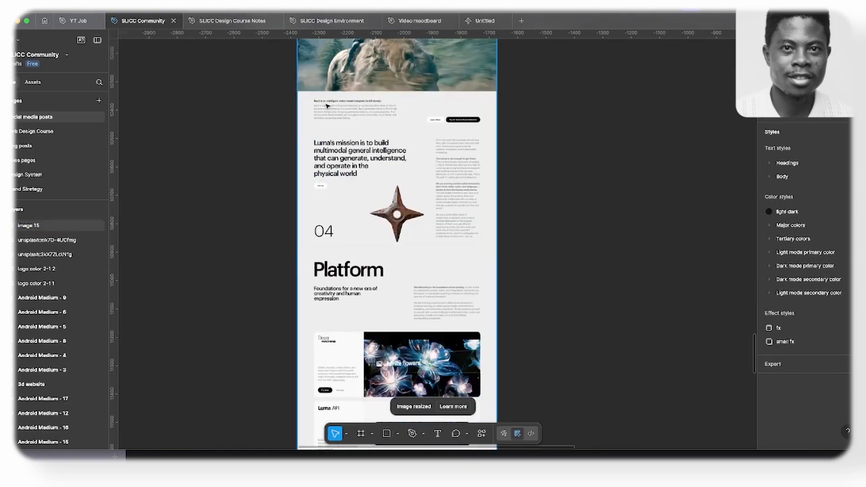
scroll(322, 146, up, 2)
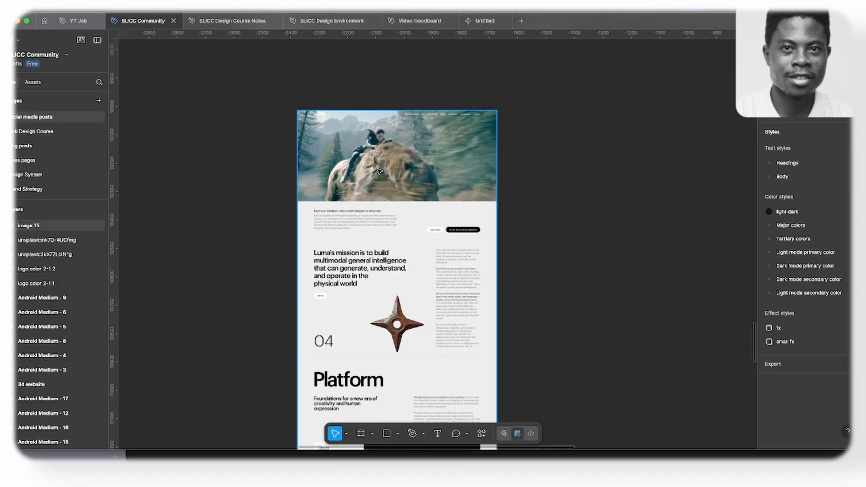
- Draw a 703 × 313 frame over the screenshot's hero section and fill it with EAEAEA at 30% opacity
key(f)
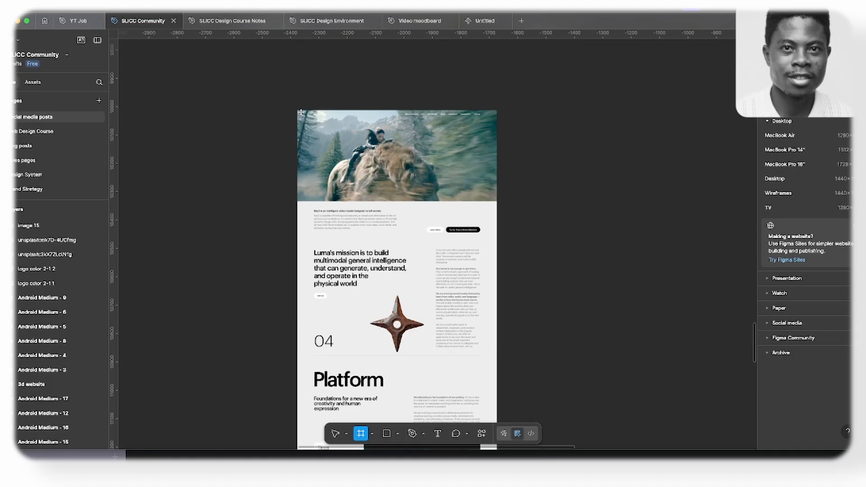
drag(299, 112, 494, 198)
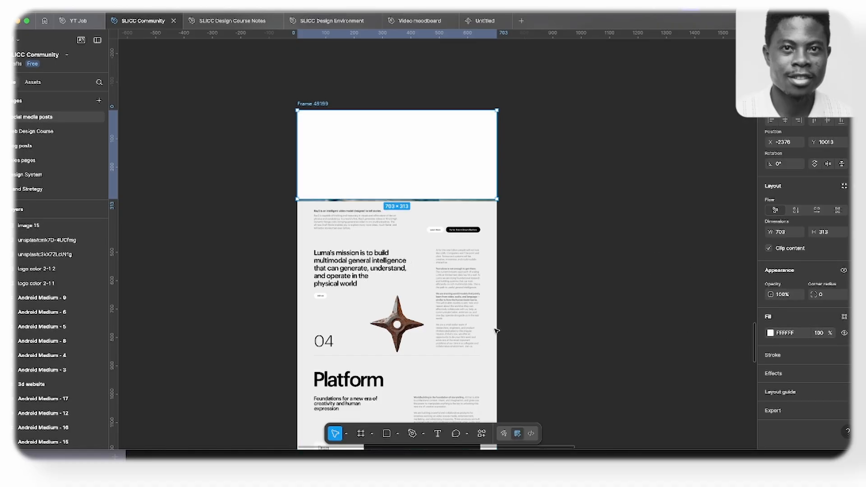
key(i)
click(403, 240)
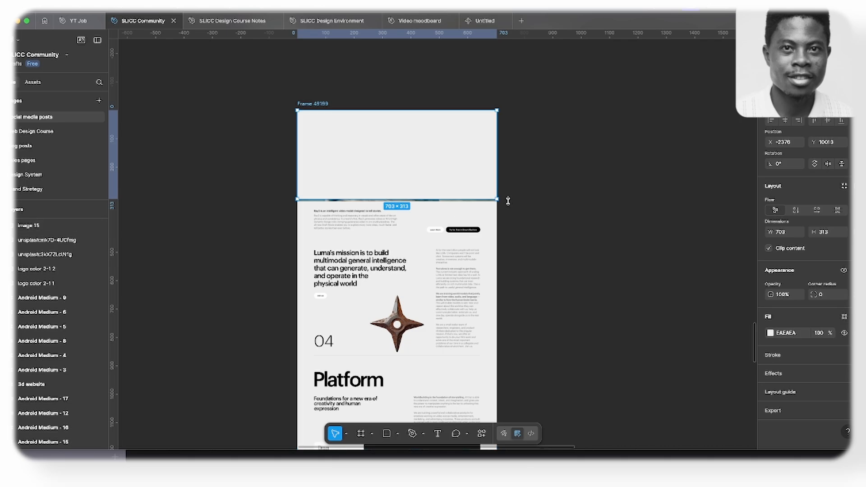
drag(819, 334, 764, 346)
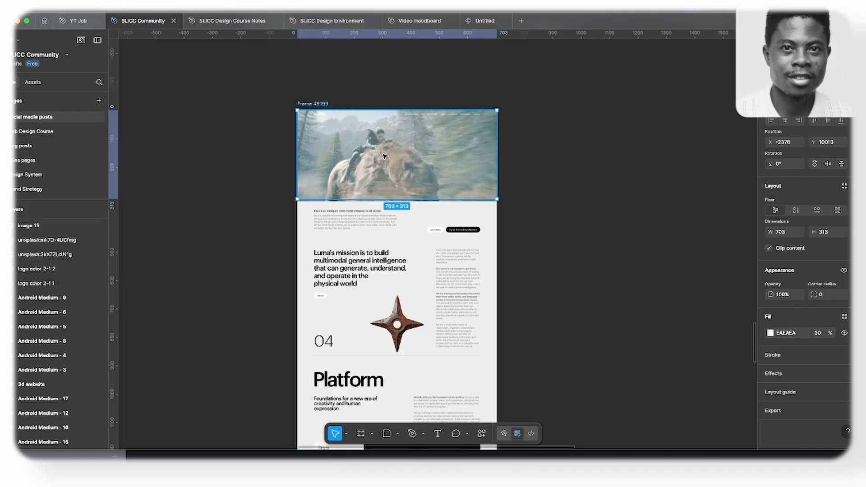
- Duplicate the hero overlay onto the mission section below it, filled with 2F2F2F and stretched to about 703 × 532
drag(383, 156, 387, 248)
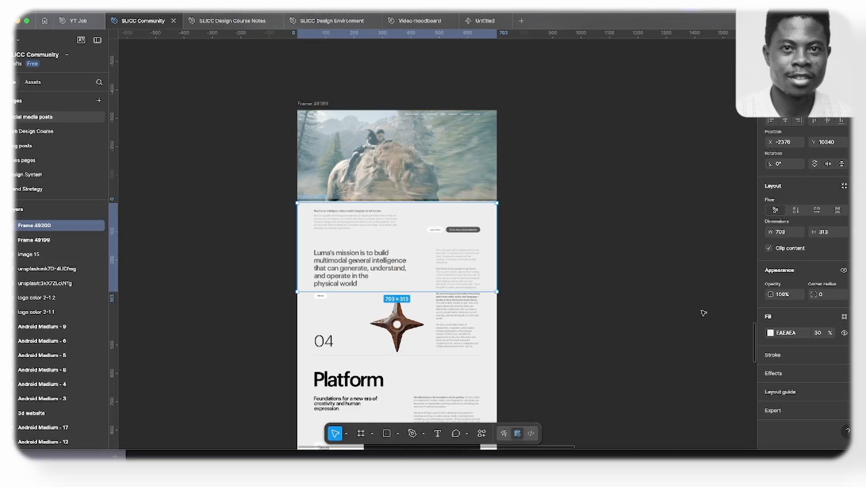
click(770, 332)
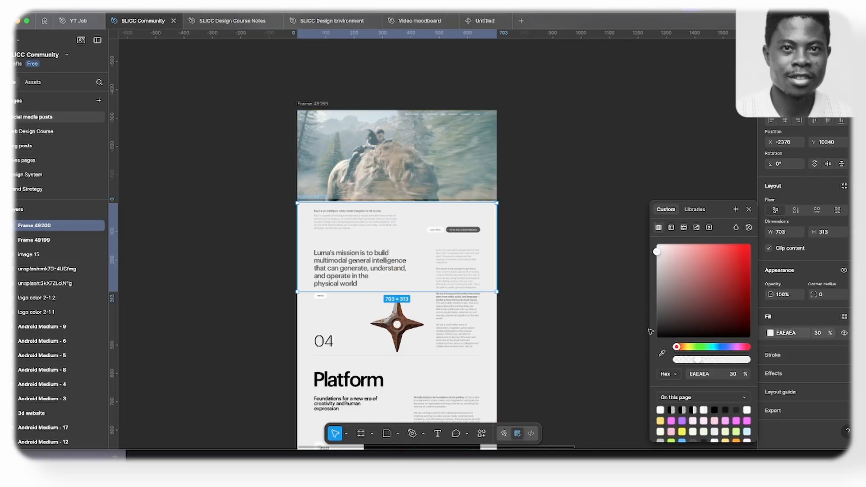
drag(668, 325, 651, 326)
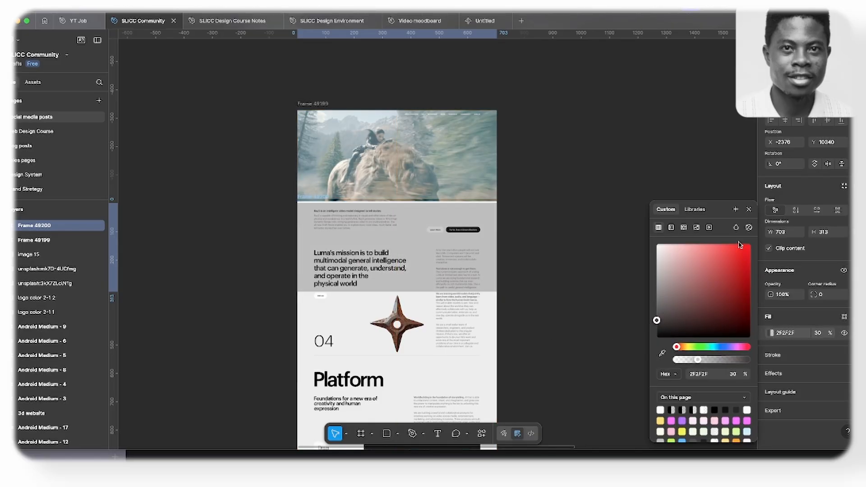
click(747, 211)
scroll(424, 301, down, 3)
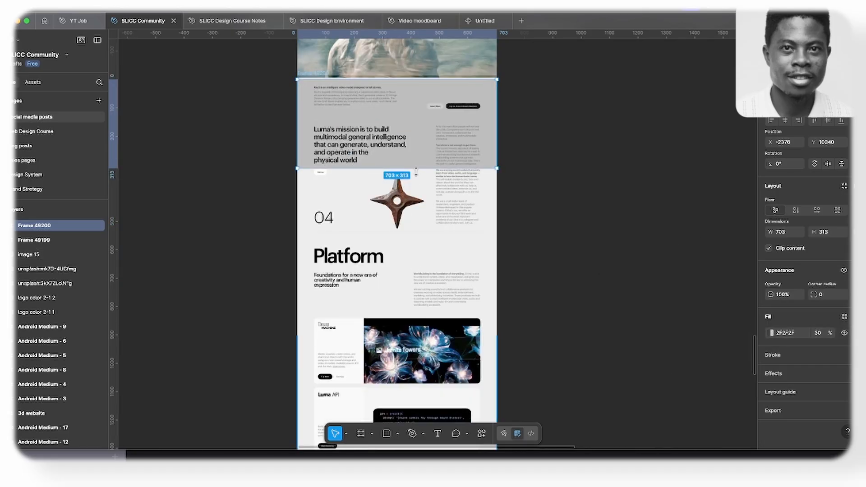
drag(418, 168, 421, 230)
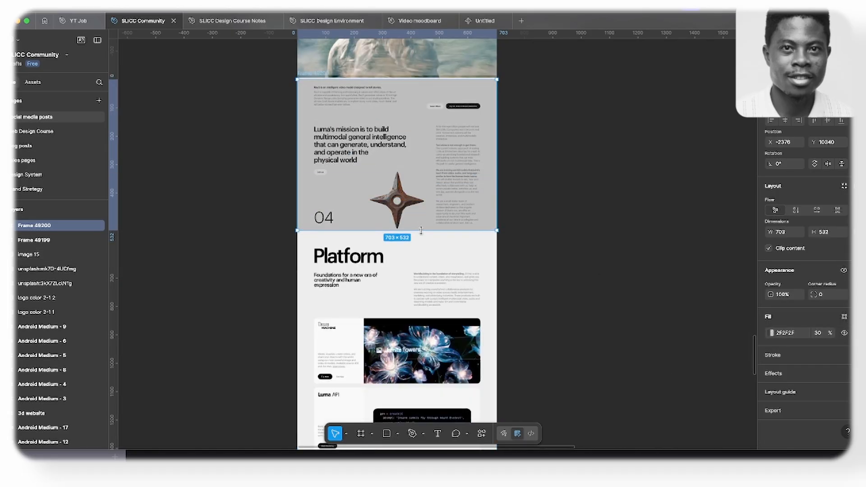
- Duplicate the hero overlay frame onto the start of the Platform section, aligned with the screenshot's side edges
scroll(423, 230, up, 5)
click(429, 144)
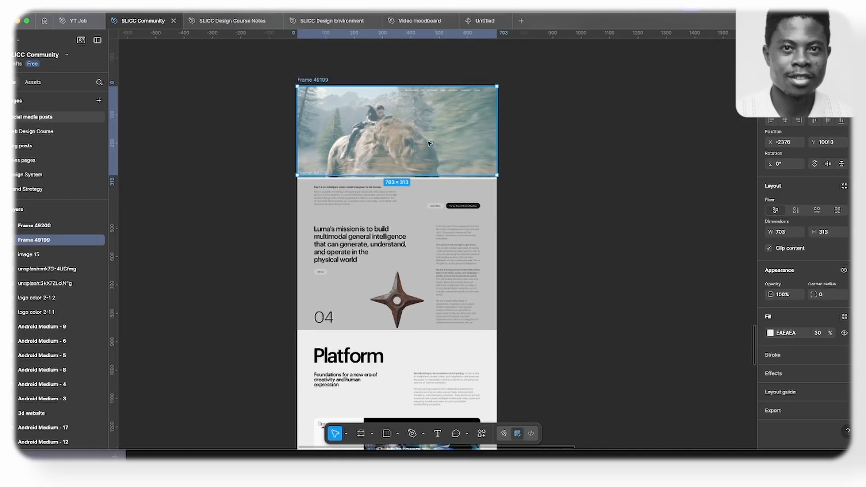
drag(429, 143, 431, 390)
scroll(431, 391, down, 12)
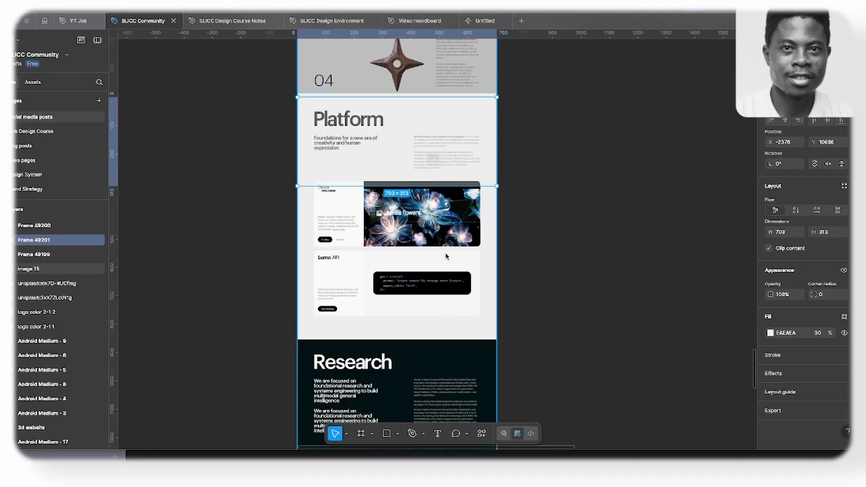
click(447, 203)
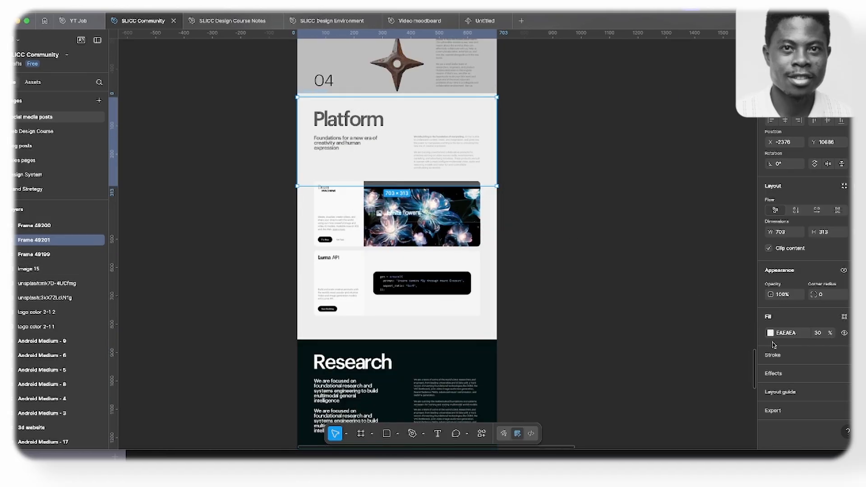
- Fill the Platform overlay with red FF0C0C and stretch it to the section's lower end, about 703 × 845
click(770, 333)
click(744, 245)
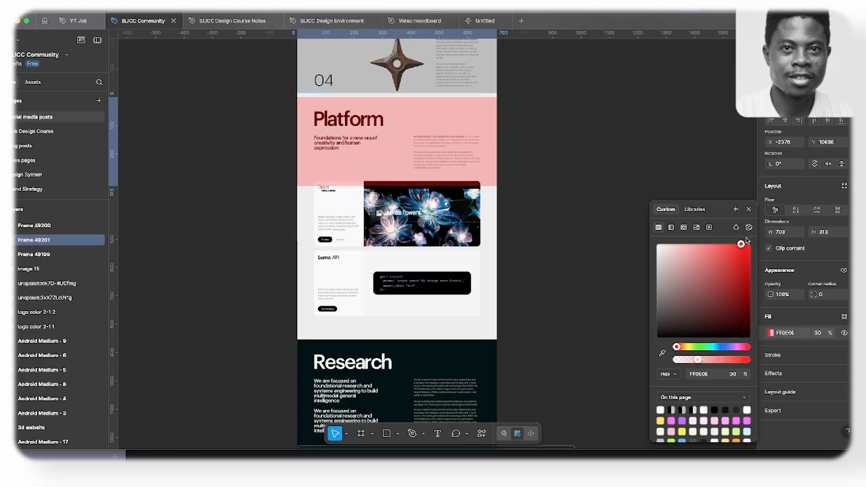
click(750, 208)
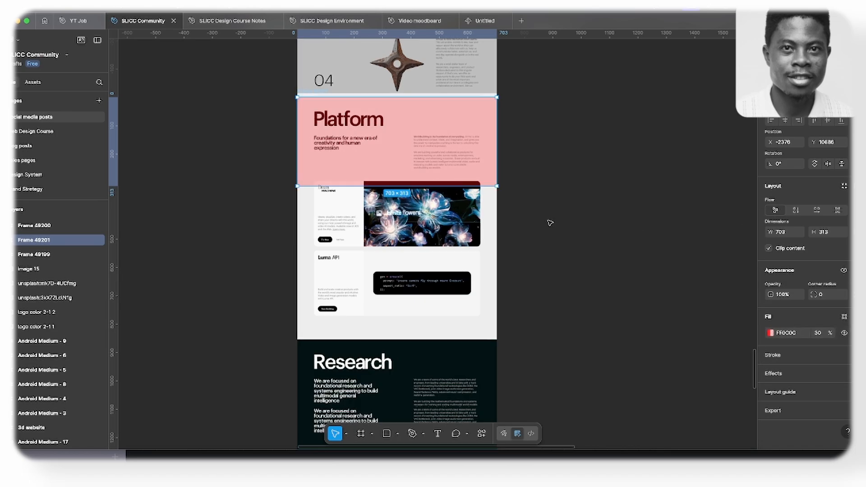
drag(441, 187, 430, 337)
scroll(442, 315, up, 5)
scroll(441, 314, down, 10)
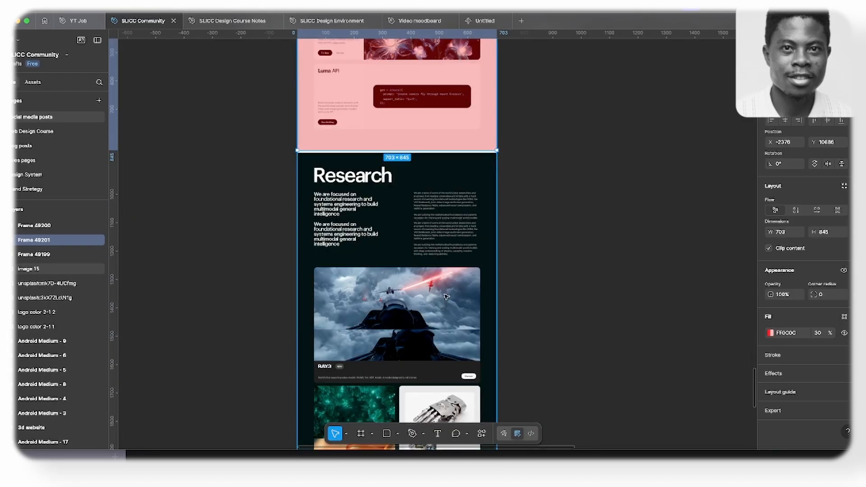
- Duplicate the red Platform overlay onto the start of the dark Research section
scroll(445, 296, down, 5)
scroll(445, 296, up, 5)
scroll(444, 316, down, 2)
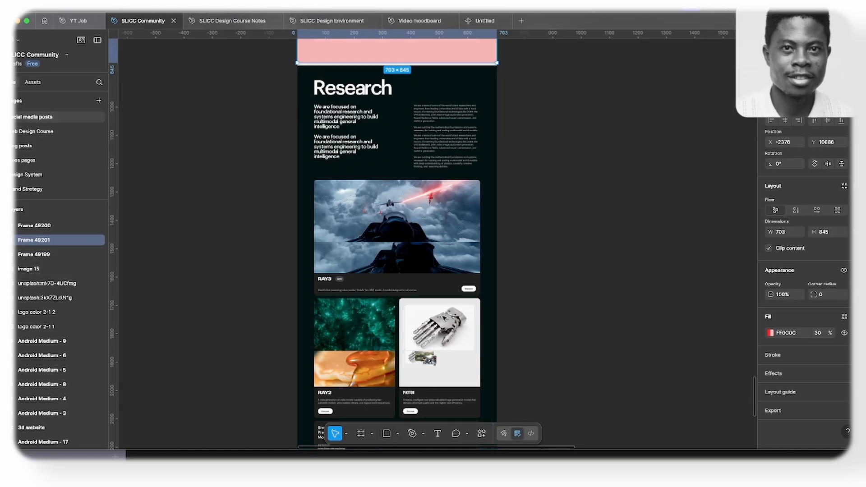
scroll(444, 319, down, 3)
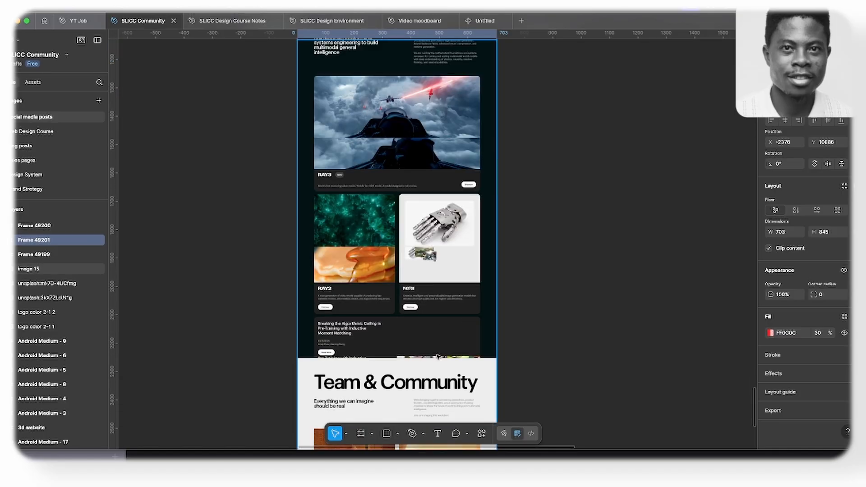
scroll(437, 356, up, 5)
alt+drag(427, 121, 429, 366)
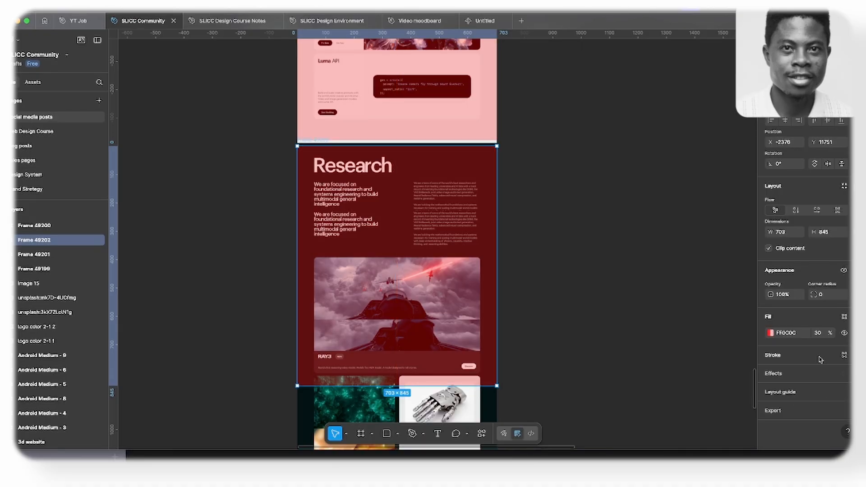
- Fill the Research overlay with green 0CFF51 at 14% opacity and stretch it over the whole section, about 703 × 1379
click(770, 333)
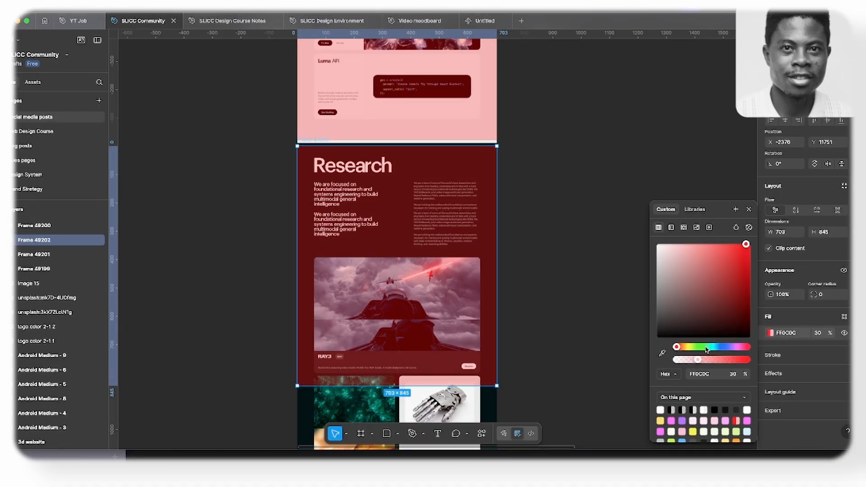
drag(706, 350, 704, 349)
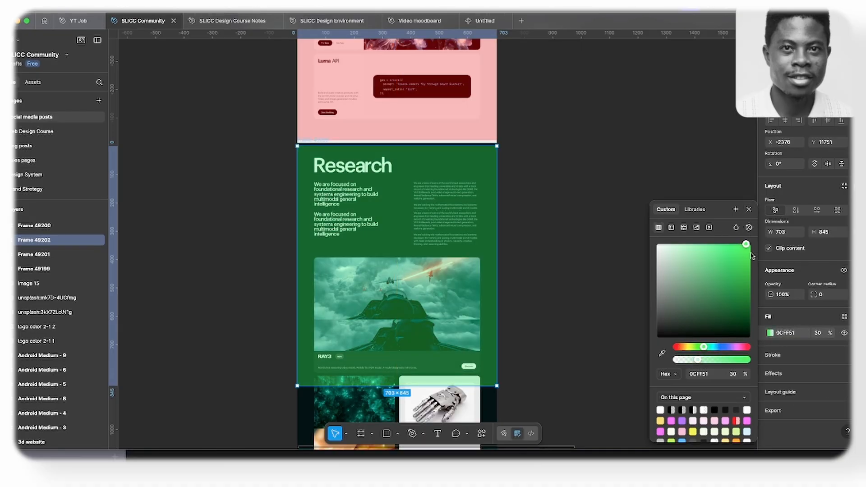
click(692, 360)
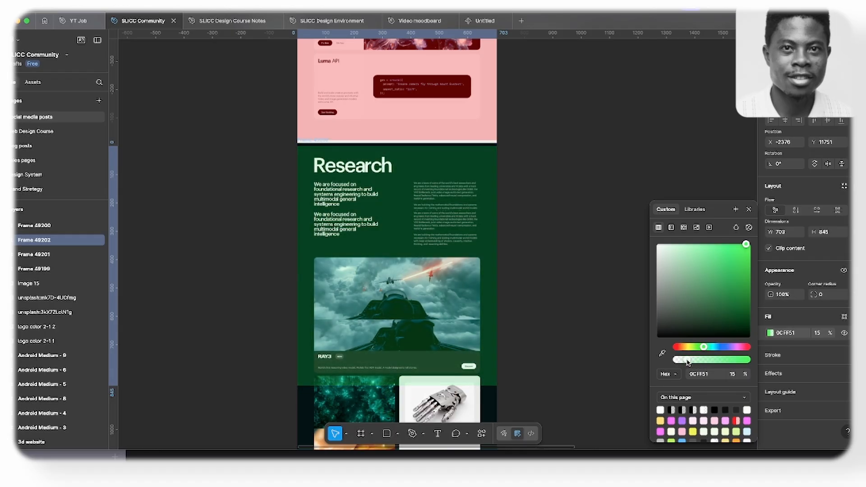
click(748, 210)
scroll(385, 318, down, 6)
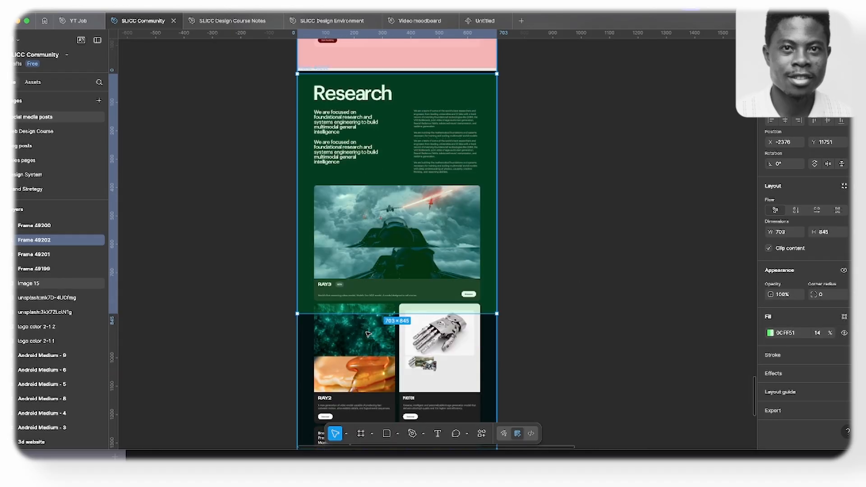
drag(439, 136, 441, 289)
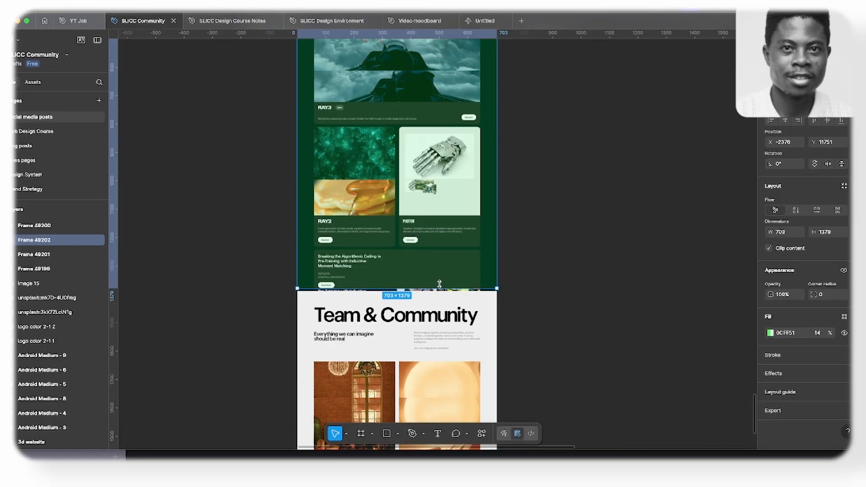
- Duplicate the green Research overlay onto the Team & Community section
scroll(441, 285, up, 8)
scroll(441, 286, up, 8)
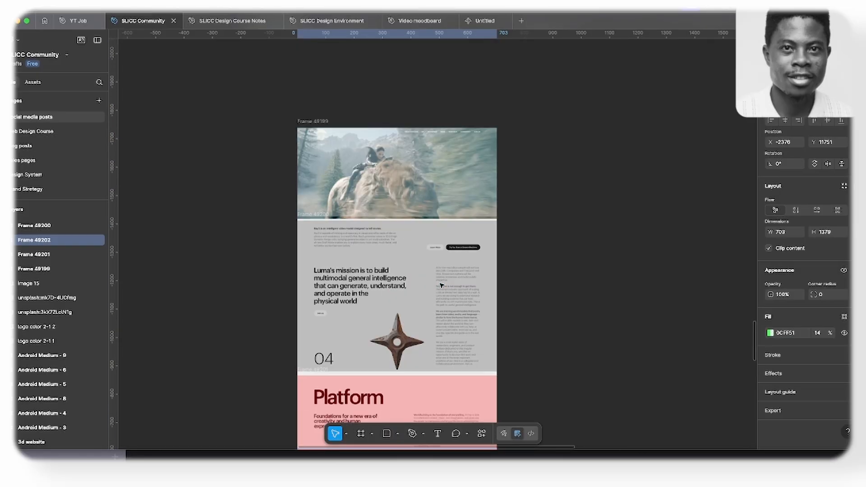
scroll(442, 285, down, 10)
scroll(442, 283, down, 10)
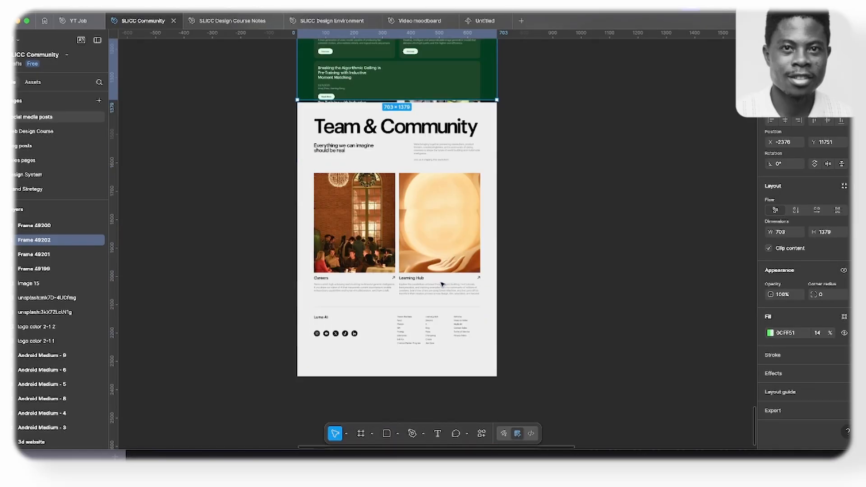
scroll(441, 284, up, 1)
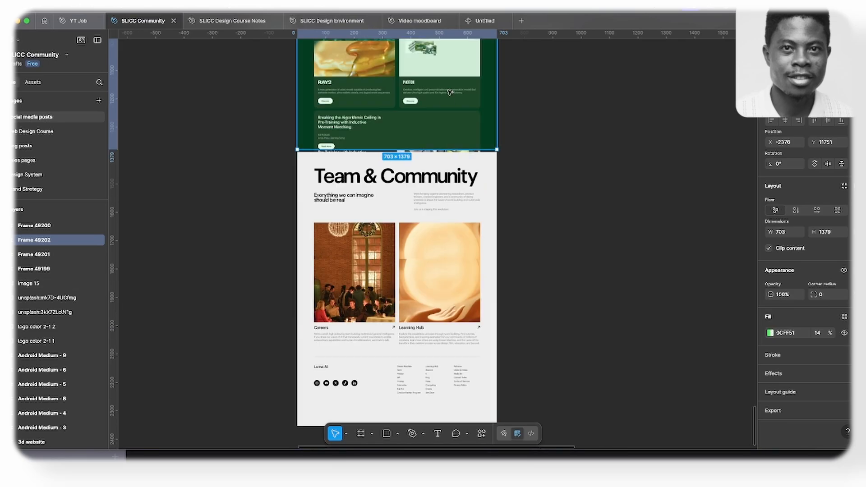
drag(450, 92, 454, 387)
- Align the Team & Community overlay with the section's start and resize it to end above the footer, about 703 × 707
scroll(438, 292, down, 5)
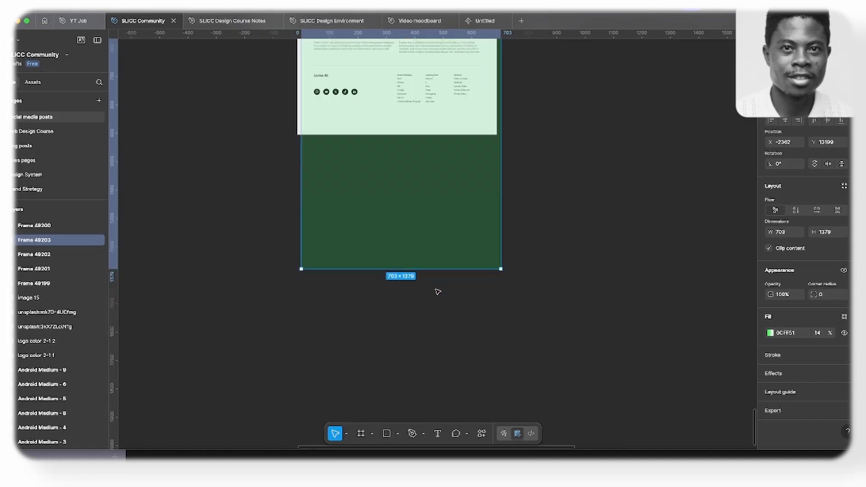
drag(429, 268, 417, 48)
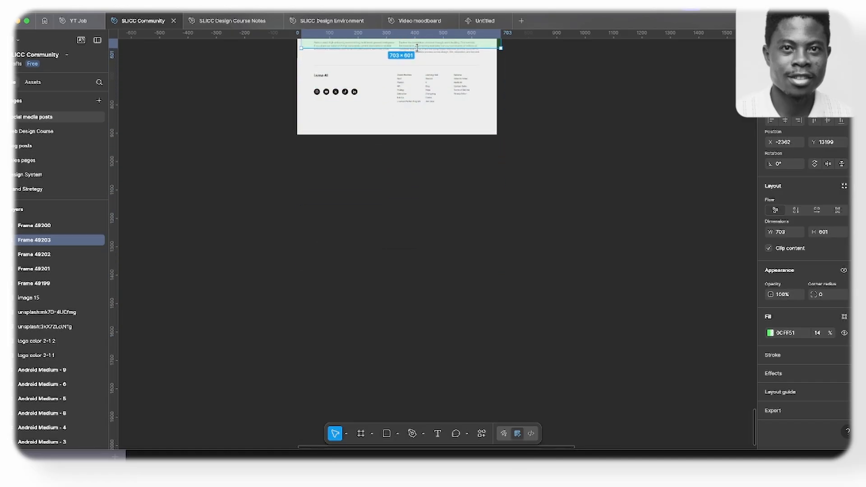
scroll(416, 105, up, 5)
scroll(416, 105, up, 2)
drag(420, 230, 416, 229)
drag(426, 113, 427, 99)
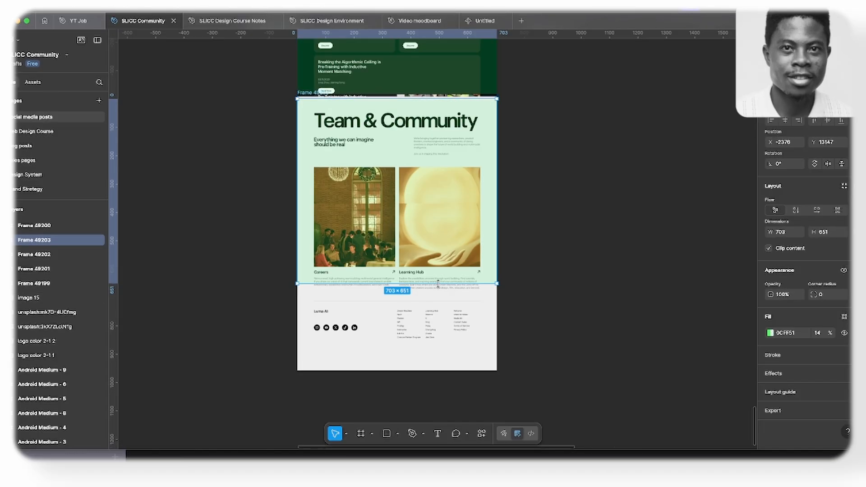
drag(437, 284, 438, 305)
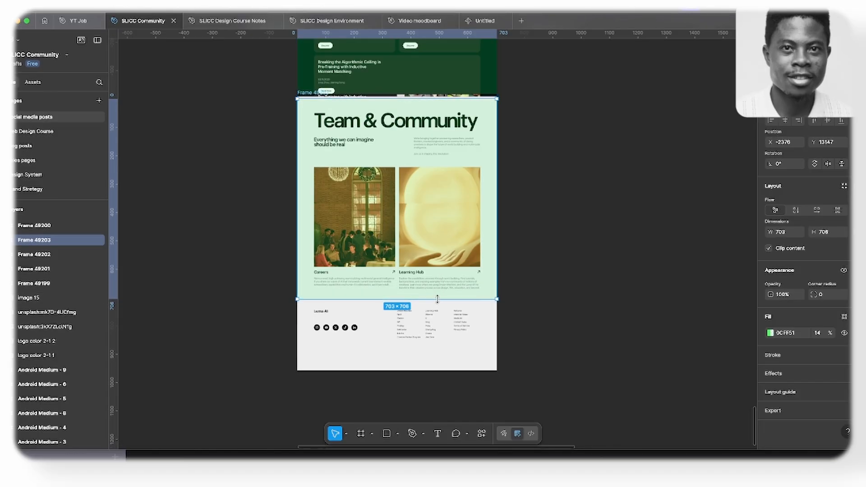
- Fill the Team & Community overlay with pink FF0CD2
click(770, 333)
click(737, 348)
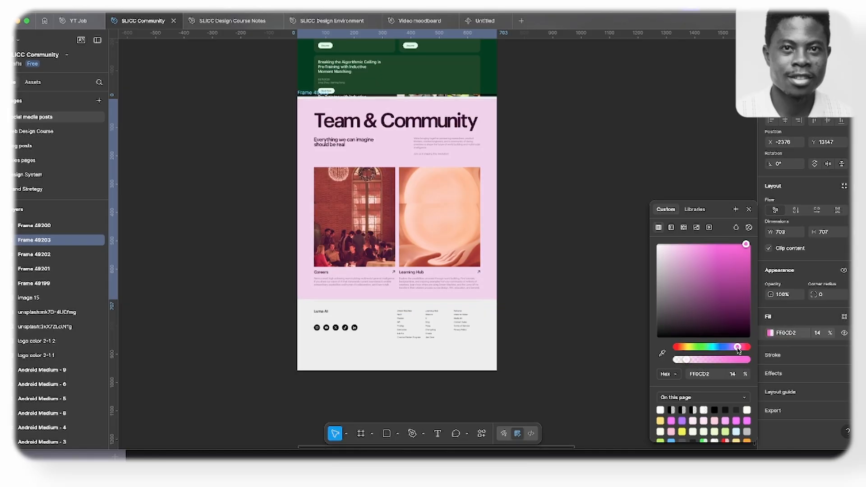
click(748, 209)
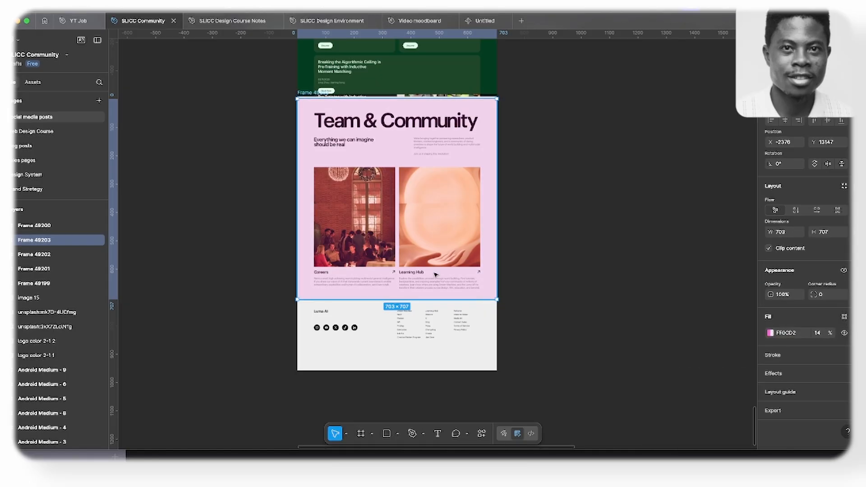
- Review the marked-up homepage screenshot, going through the section overlays from the hero down to Team & Community
scroll(431, 282, down, 5)
scroll(400, 246, up, 3)
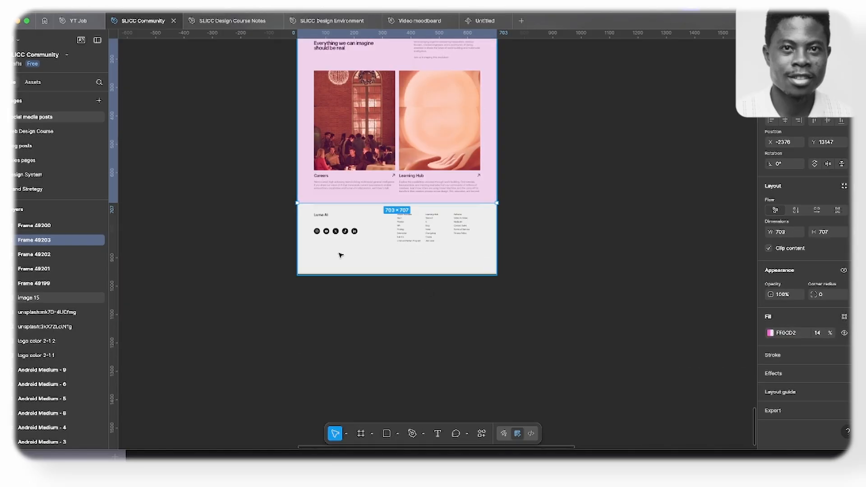
scroll(341, 255, up, 5)
scroll(367, 301, up, 10)
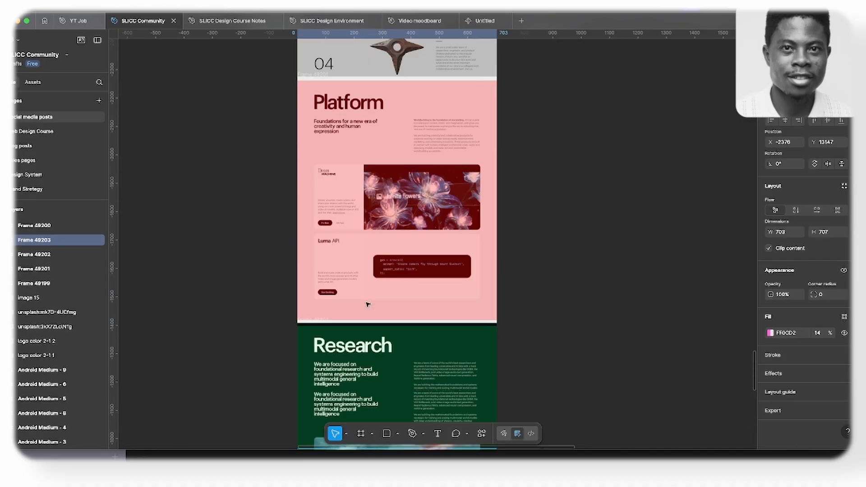
scroll(367, 305, up, 5)
scroll(378, 302, down, 5)
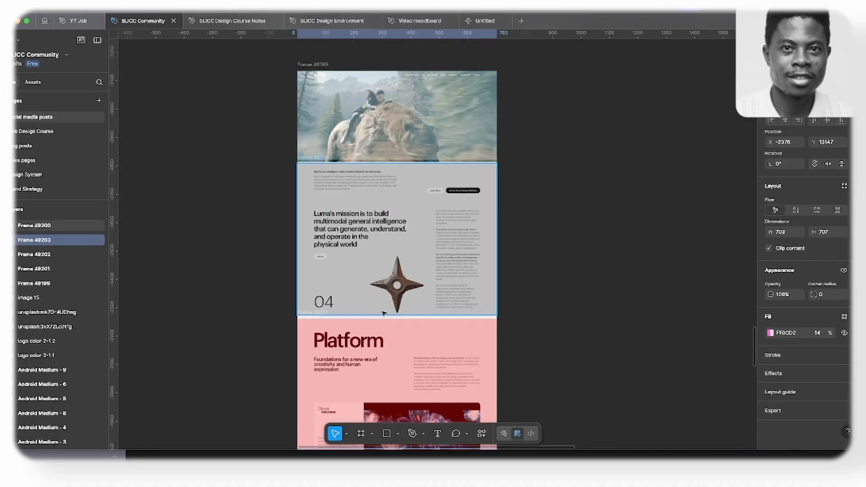
scroll(389, 299, up, 2)
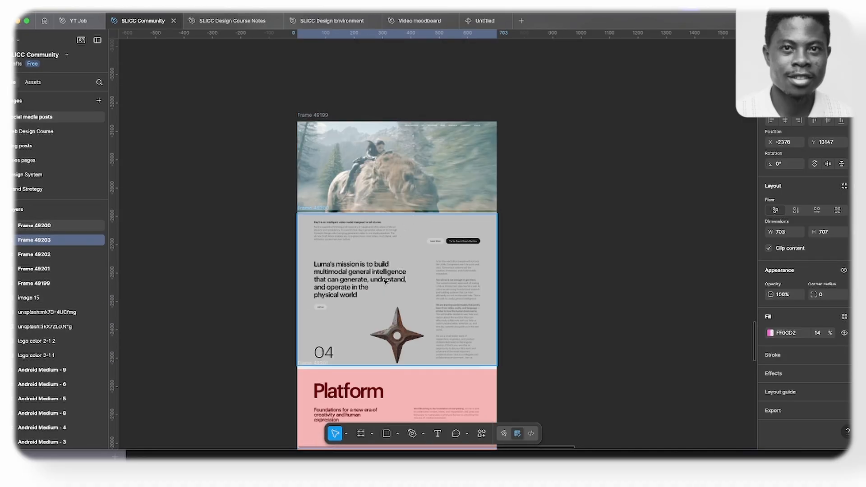
click(406, 176)
scroll(408, 216, down, 1)
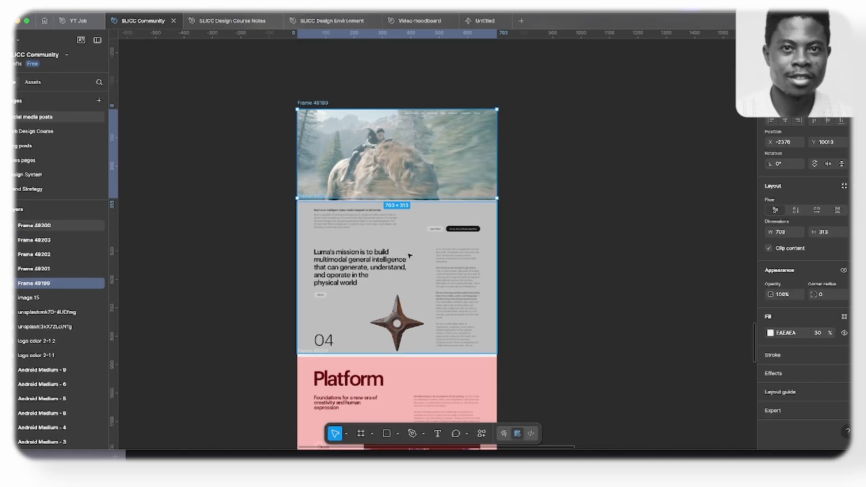
click(408, 256)
scroll(407, 261, down, 6)
click(406, 263)
scroll(438, 189, down, 4)
click(431, 200)
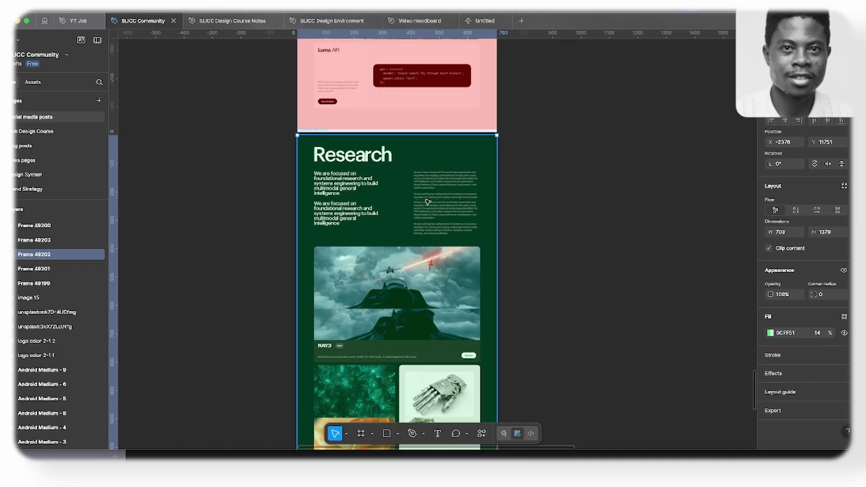
scroll(428, 204, down, 5)
scroll(421, 226, down, 4)
click(422, 222)
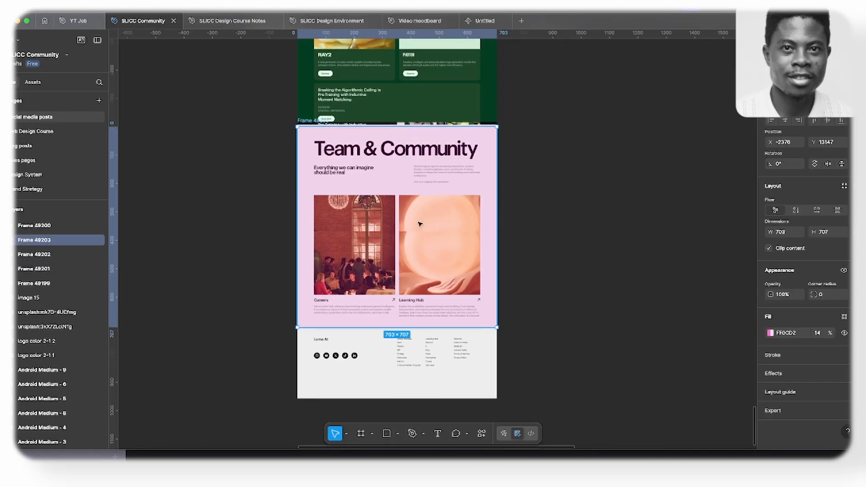
scroll(411, 227, up, 1)
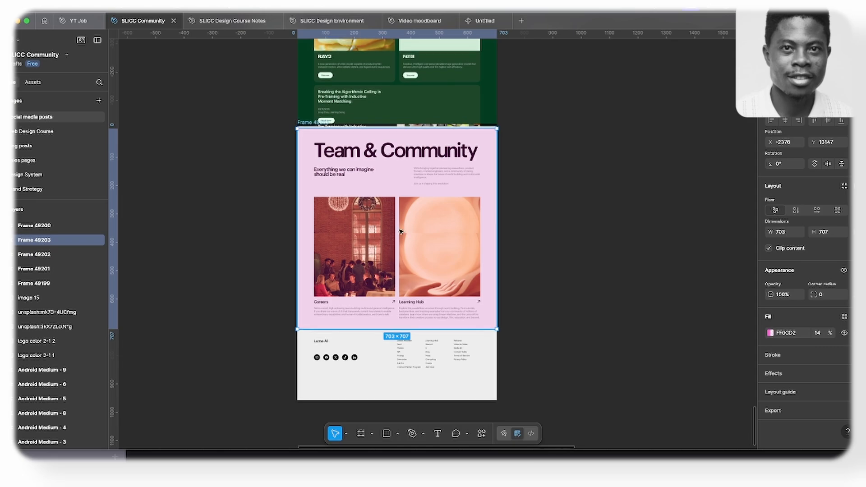
scroll(398, 232, up, 15)
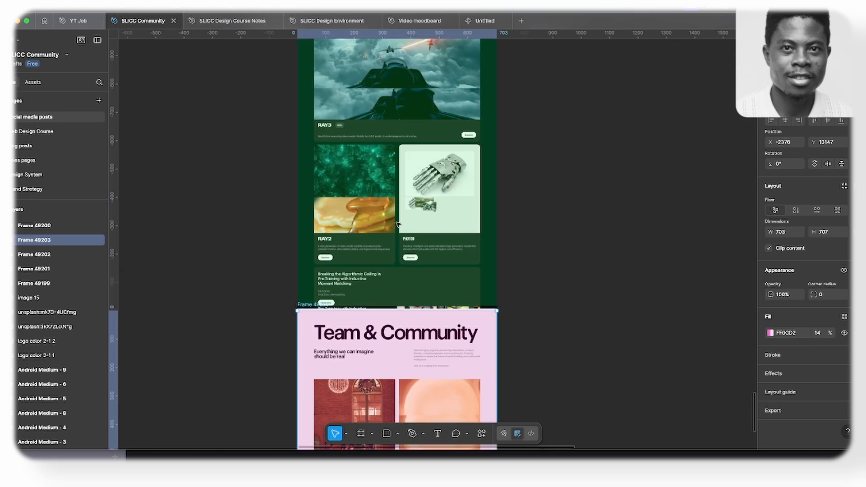
scroll(398, 224, up, 5)
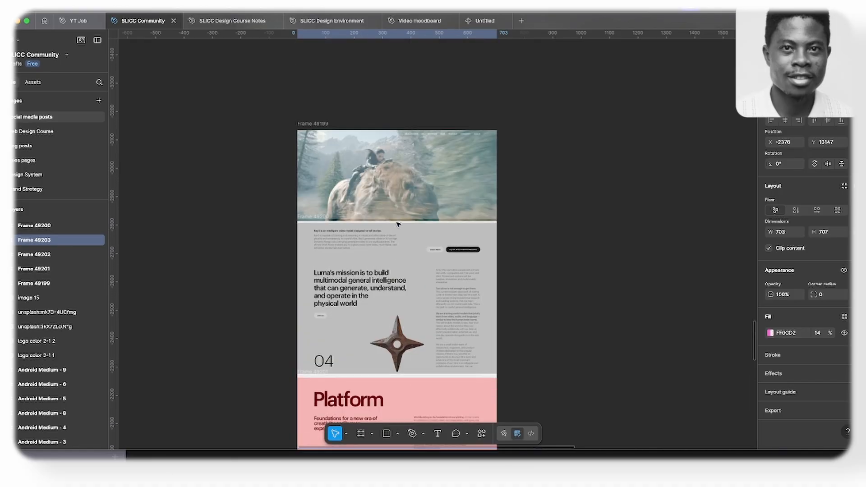
scroll(398, 224, up, 3)
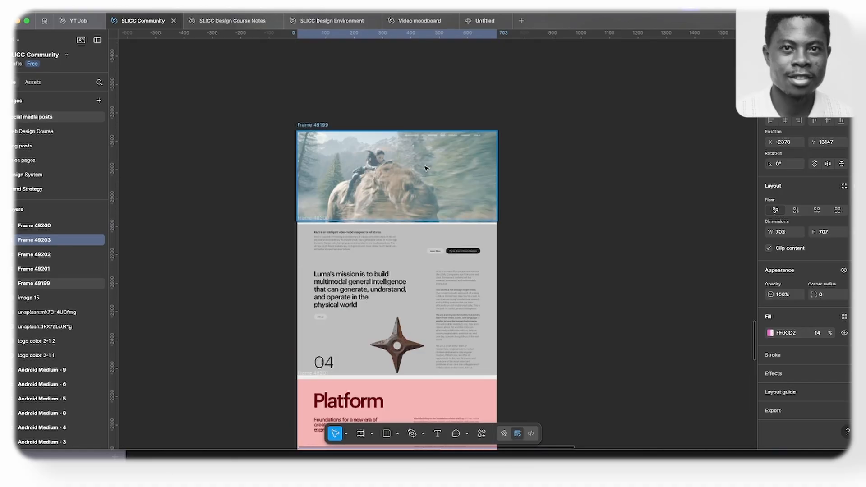
scroll(416, 176, down, 1)
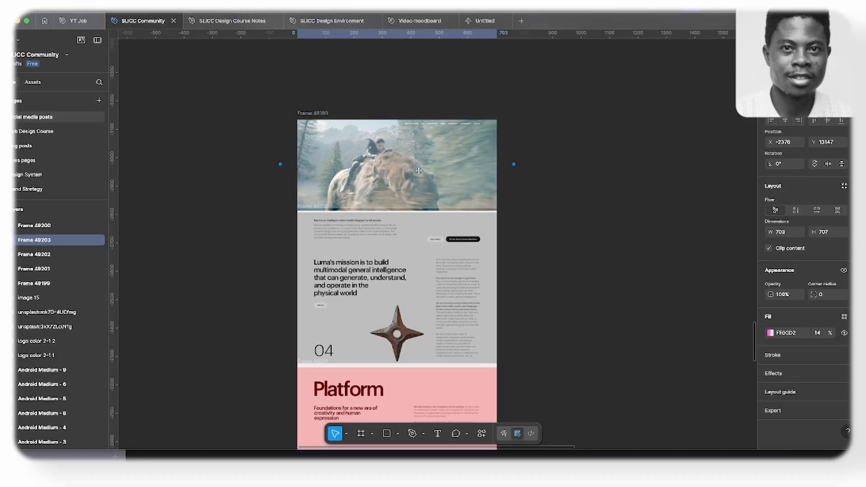
- Draw a blank white frame beside the marked-up screenshot and extend it down to about 733 × 4096
key(f)
drag(512, 118, 720, 410)
scroll(630, 350, down, 6)
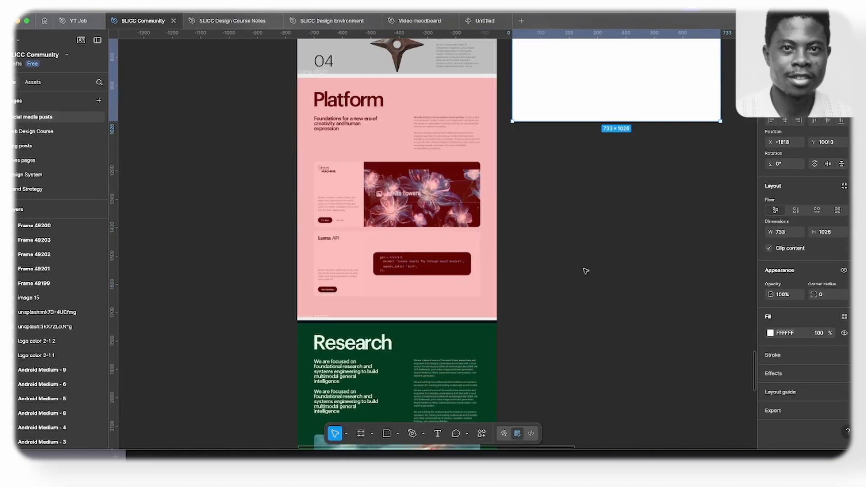
drag(661, 204, 671, 405)
scroll(651, 353, down, 4)
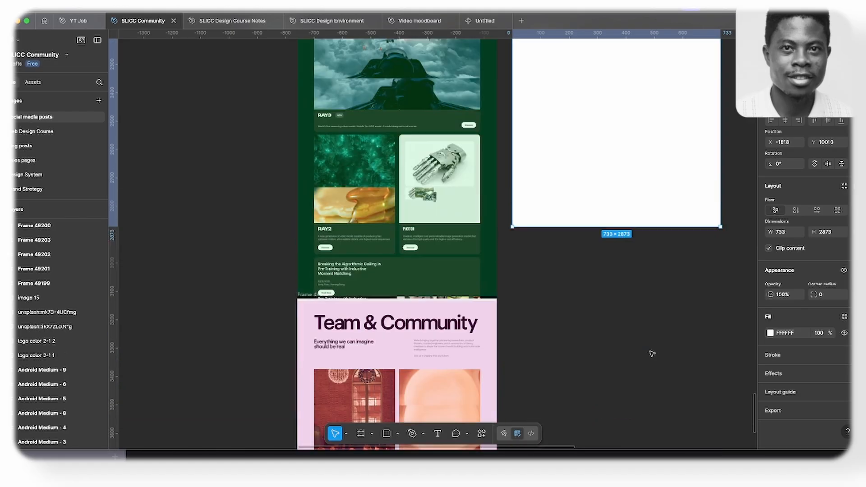
scroll(657, 334, down, 2)
drag(659, 159, 694, 350)
scroll(694, 351, down, 3)
drag(681, 195, 694, 344)
scroll(697, 345, up, 4)
scroll(697, 345, up, 15)
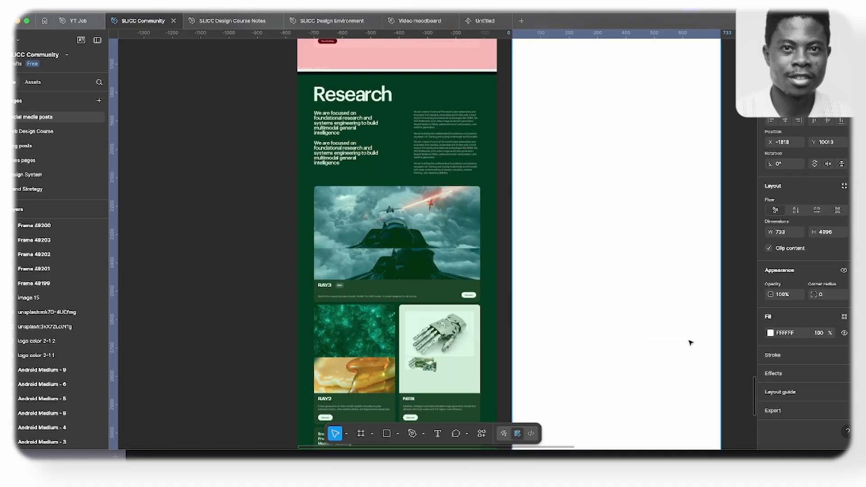
scroll(690, 342, up, 3)
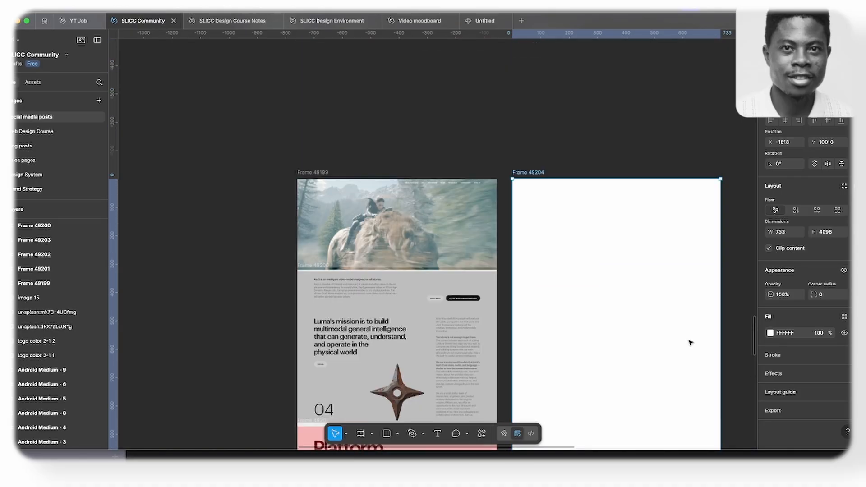
- Draw a hero placeholder in the blank frame, fill it with grey B2B2B2 and resize it to about 699 × 292
key(f)
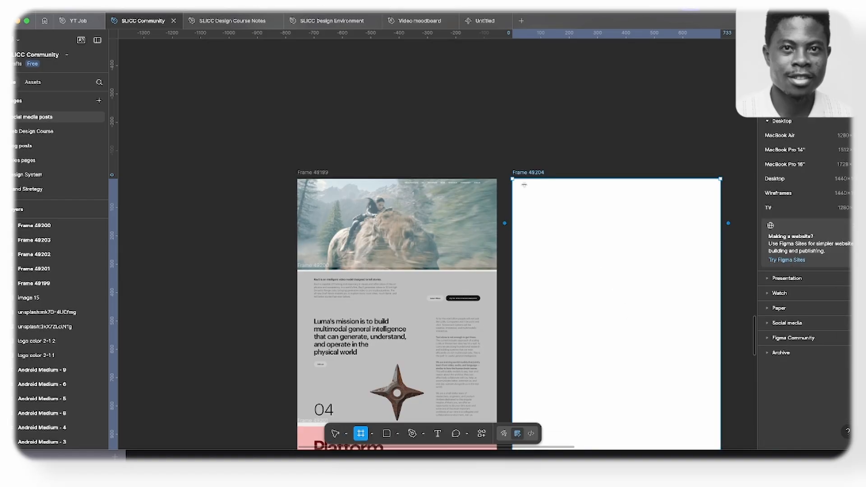
drag(519, 184, 715, 301)
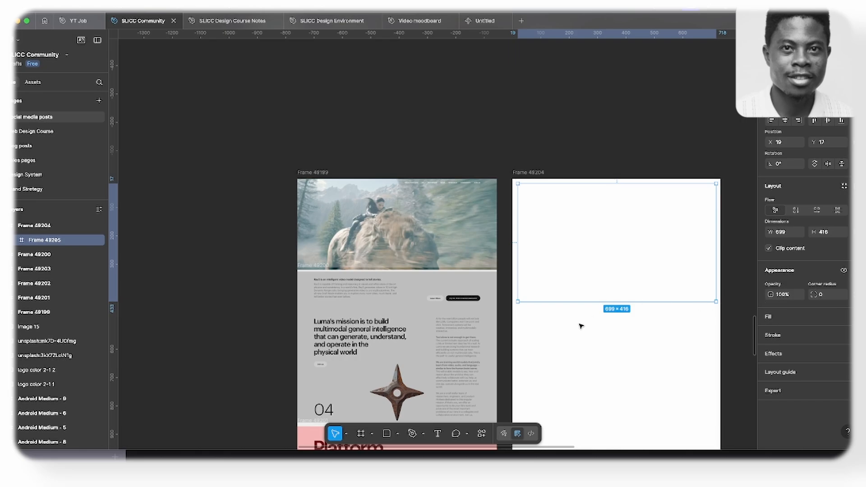
key(i)
click(408, 302)
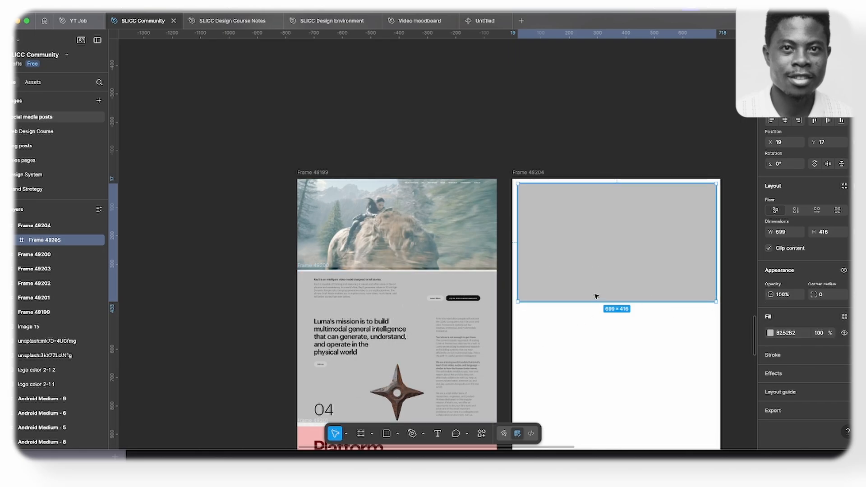
drag(588, 302, 589, 266)
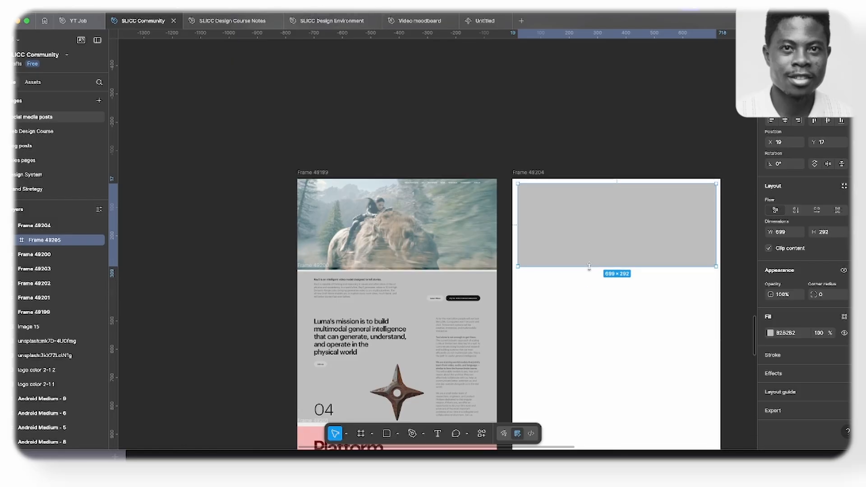
- Duplicate the hero placeholder below itself and shrink the copy to a text block of about 234 × 89
scroll(604, 251, down, 3)
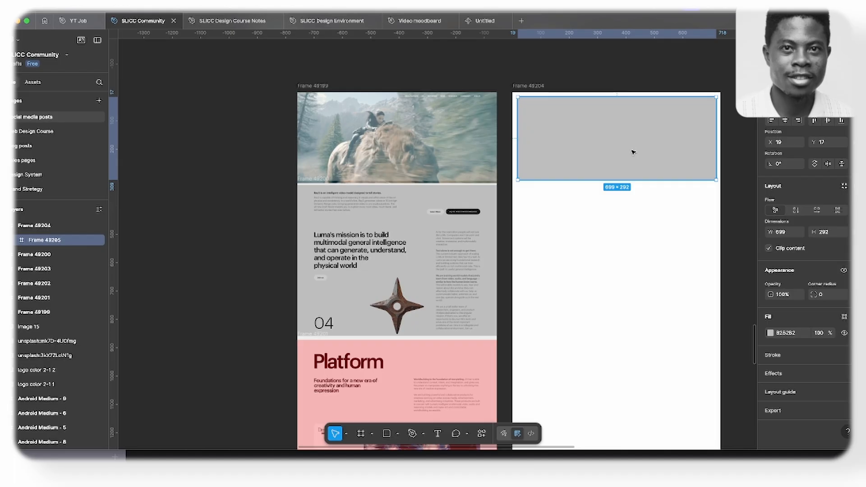
drag(633, 152, 638, 259)
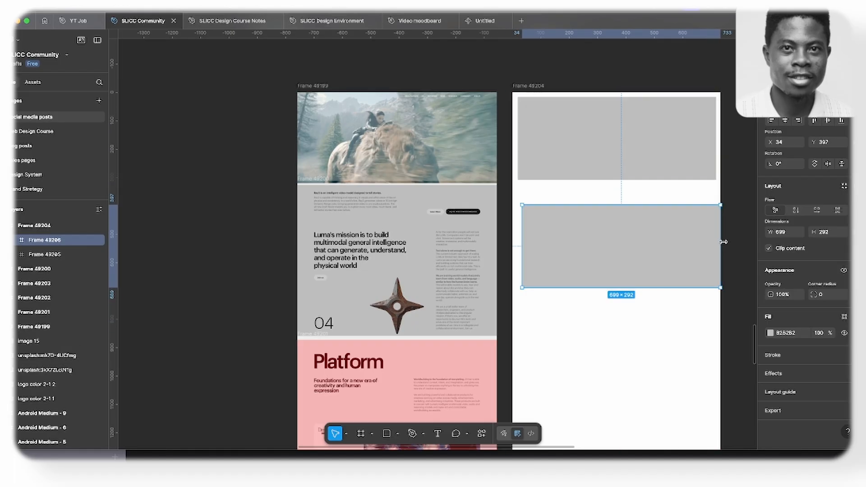
drag(717, 242, 623, 254)
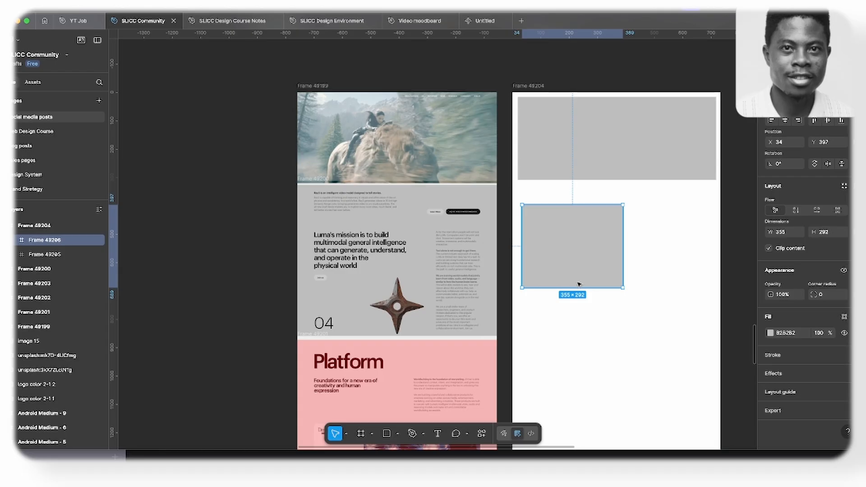
drag(572, 287, 701, 289)
- Duplicate the small text block across the frame, reduce its height and repeat it into a column of four stacked text blocks
click(563, 198)
alt+drag(563, 199, 689, 241)
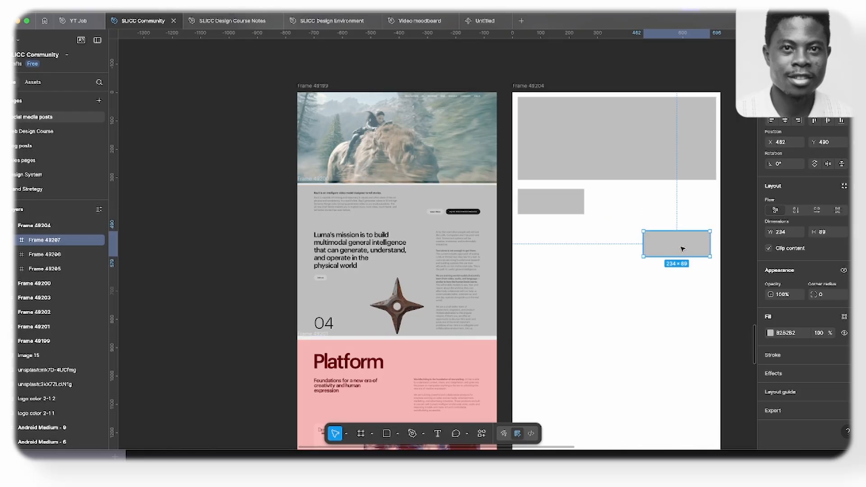
mouse_move(683, 248)
alt+mouse_down()
mouse_move(681, 282)
mouse_move(672, 243)
alt+mouse_up()
mouse_move(674, 282)
mouse_down()
mouse_move(679, 251)
mouse_move(678, 291)
mouse_up()
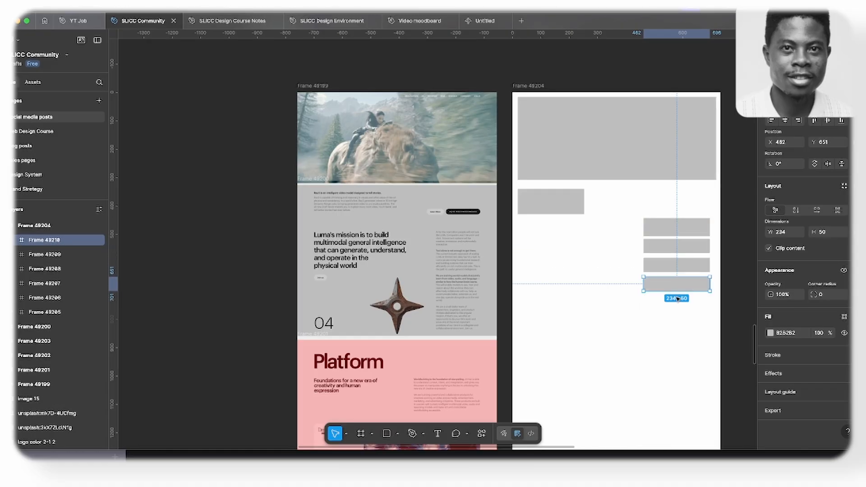
- Make two button placeholders above the column from a text block copy, 28 high with corner radius 34, the second about 117 wide
scroll(677, 301, up, 1)
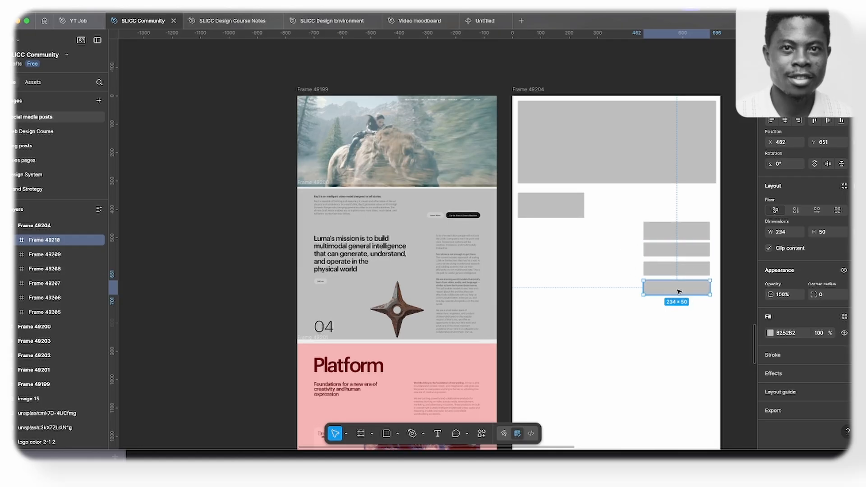
drag(678, 291, 677, 211)
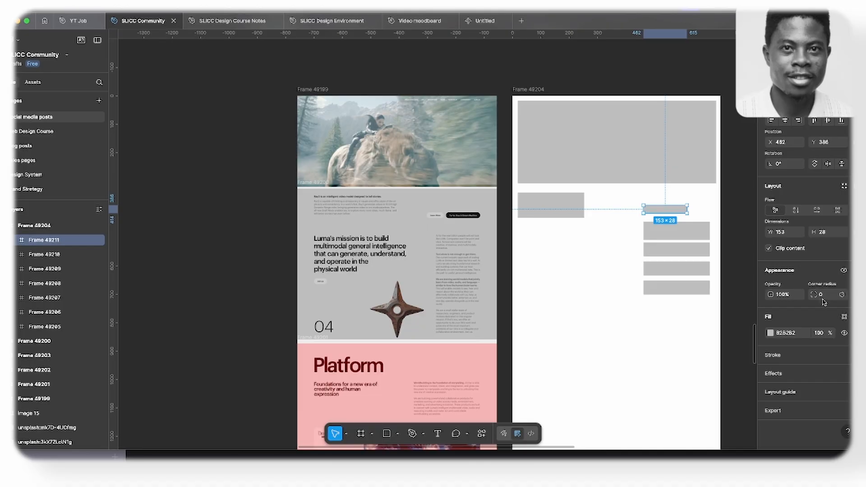
drag(816, 295, 842, 295)
drag(31, 295, 41, 295)
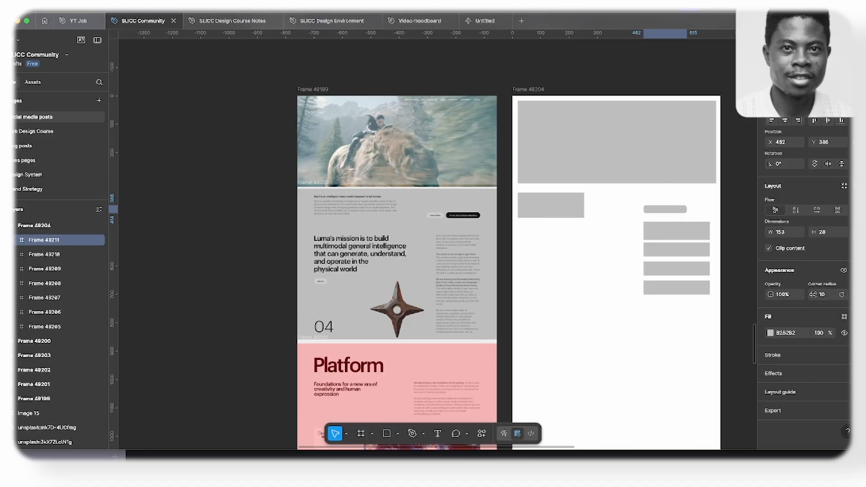
drag(811, 292, 817, 292)
drag(122, 292, 158, 294)
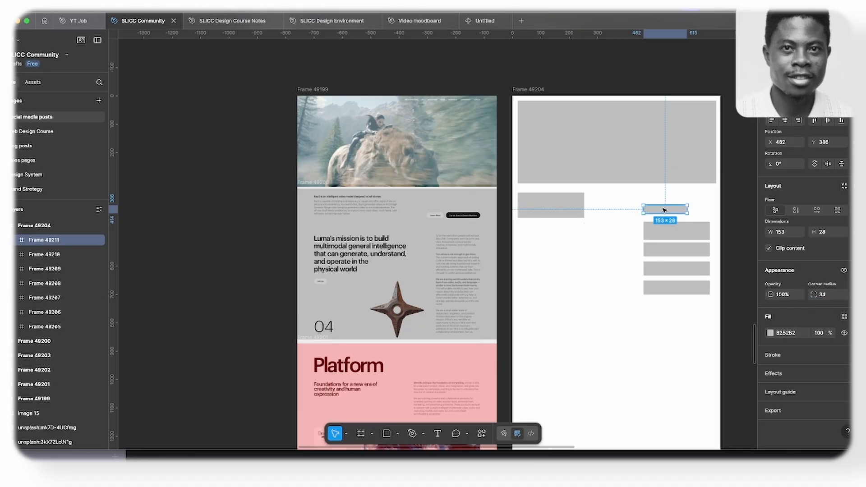
drag(687, 211, 708, 209)
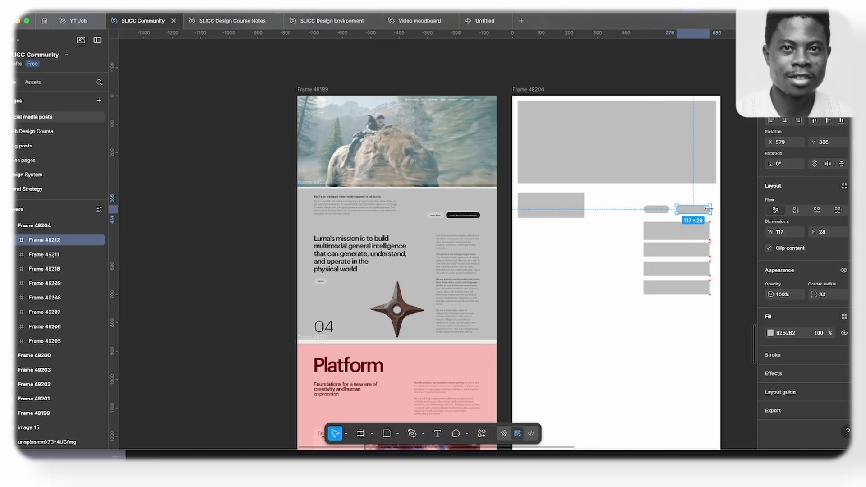
- Add a heading placeholder of about 254 × 110 below the small text block, with a copy of the 91 × 28 button under it
scroll(636, 225, down, 1)
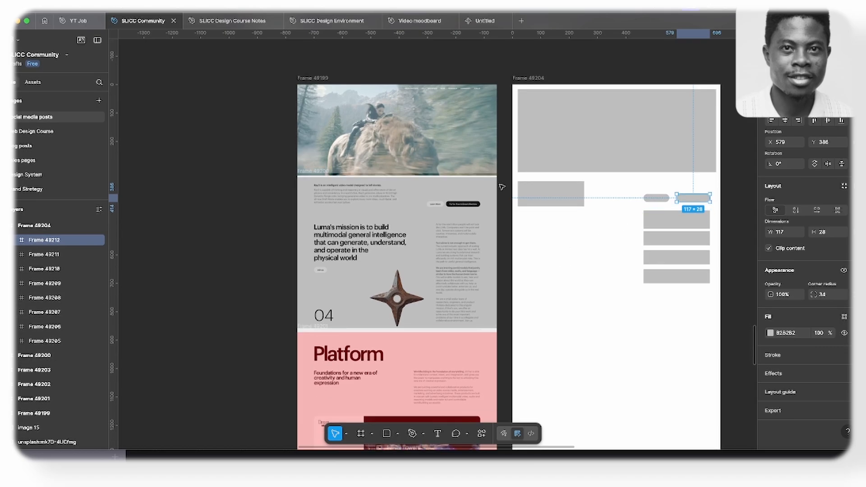
click(550, 198)
drag(550, 197, 574, 250)
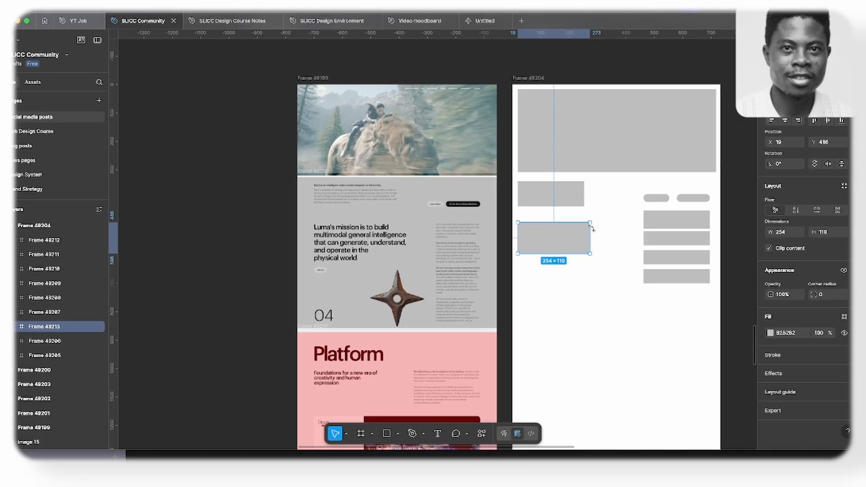
drag(657, 199, 537, 264)
- Shorten the first text block of the stacked column to about 234 × 51, leaving more space below the buttons
scroll(583, 270, down, 1)
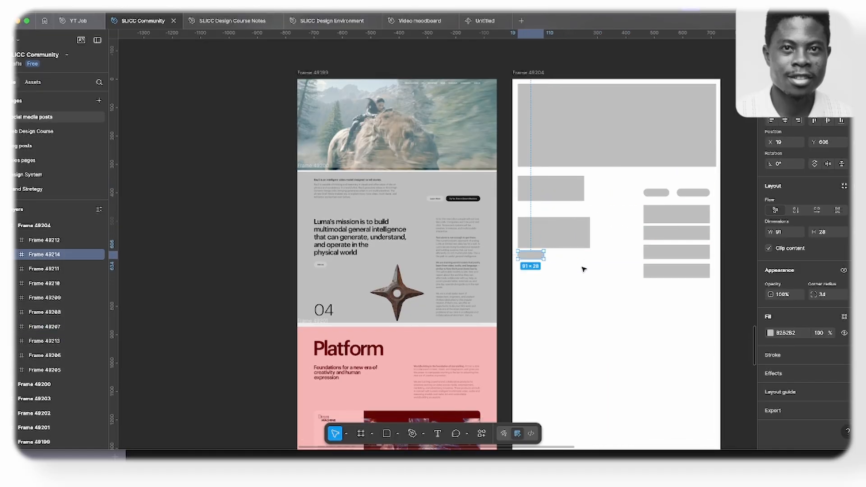
click(675, 236)
click(676, 220)
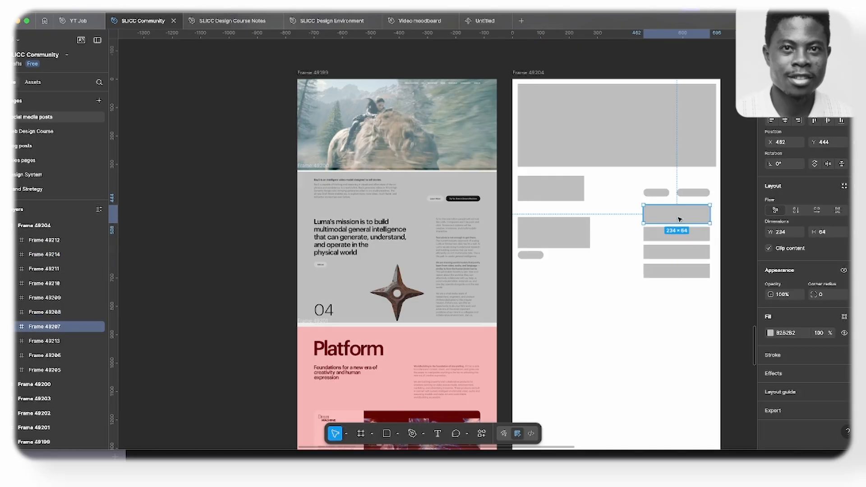
drag(676, 222, 677, 218)
key(shift+Down)
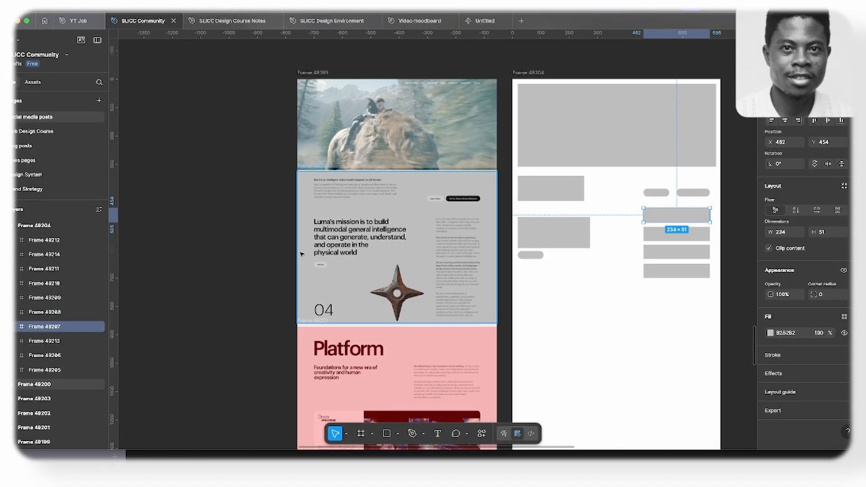
- Duplicate the intro text block into a central image placeholder about 145 high and a small number placeholder of about 80 × 69
scroll(496, 250, down, 1)
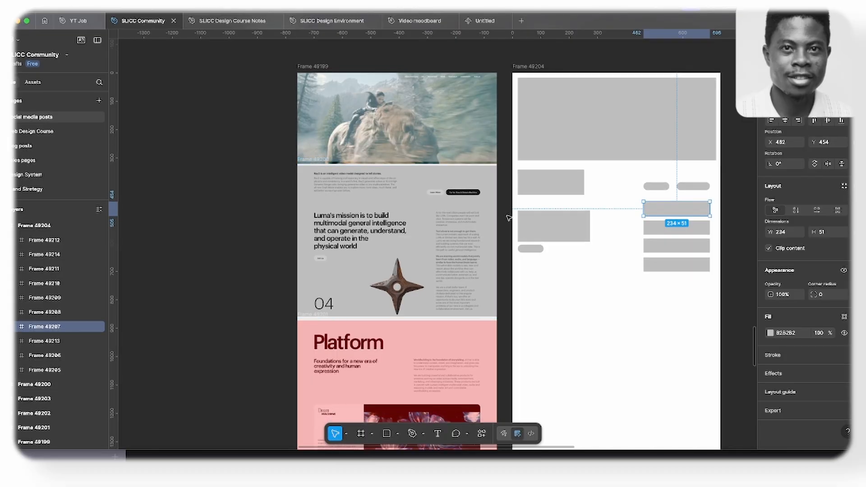
click(563, 183)
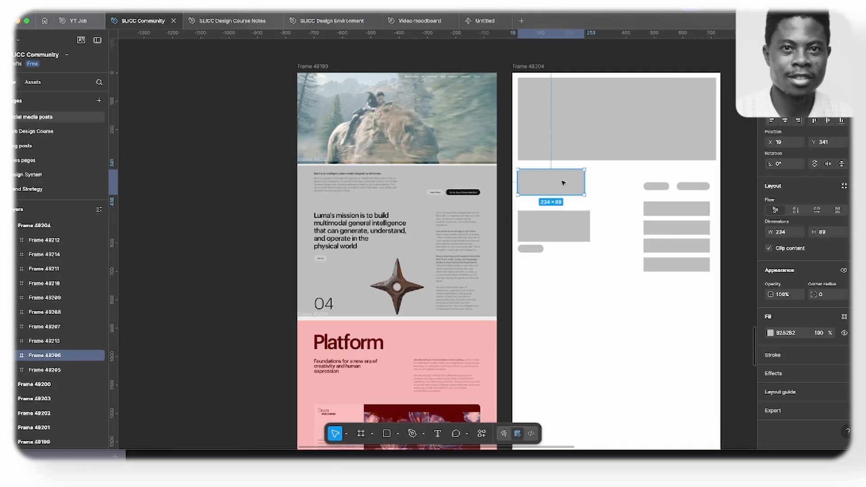
drag(563, 183, 603, 293)
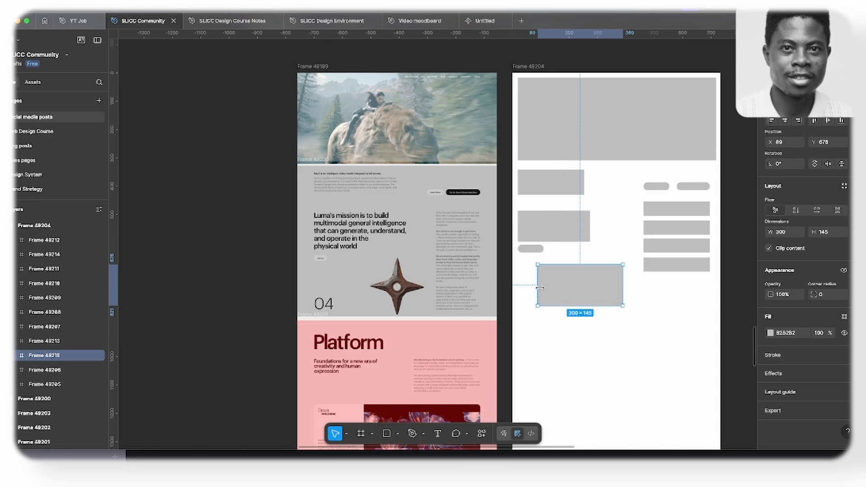
mouse_move(537, 288)
mouse_down()
mouse_move(572, 288)
mouse_move(531, 289)
mouse_move(550, 298)
mouse_move(535, 295)
mouse_up()
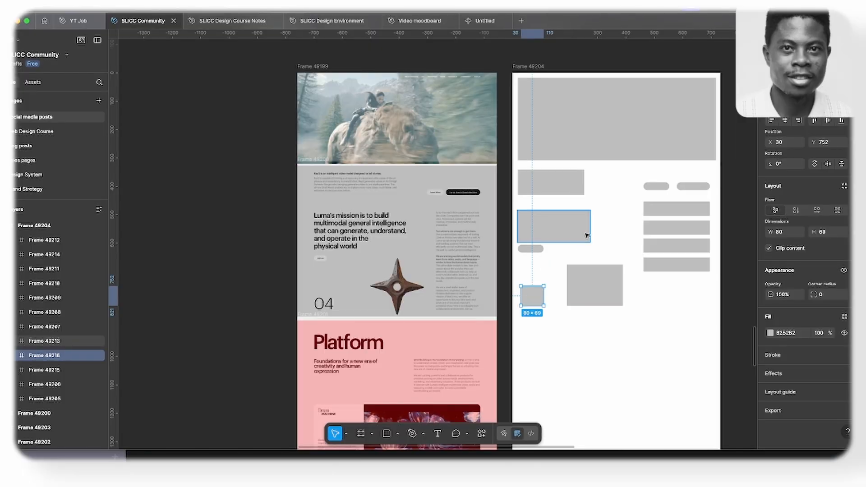
- Draw a frame of about 699 × 132 around the intro text block and the two buttons, and inset its contents
key(f)
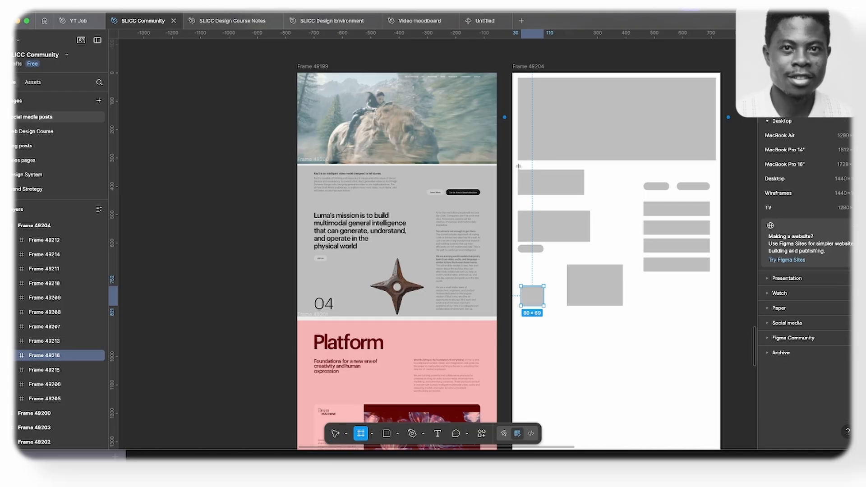
drag(512, 162, 713, 199)
mouse_move(517, 177)
mouse_down()
mouse_move(530, 177)
mouse_move(523, 178)
mouse_up()
drag(587, 179, 588, 182)
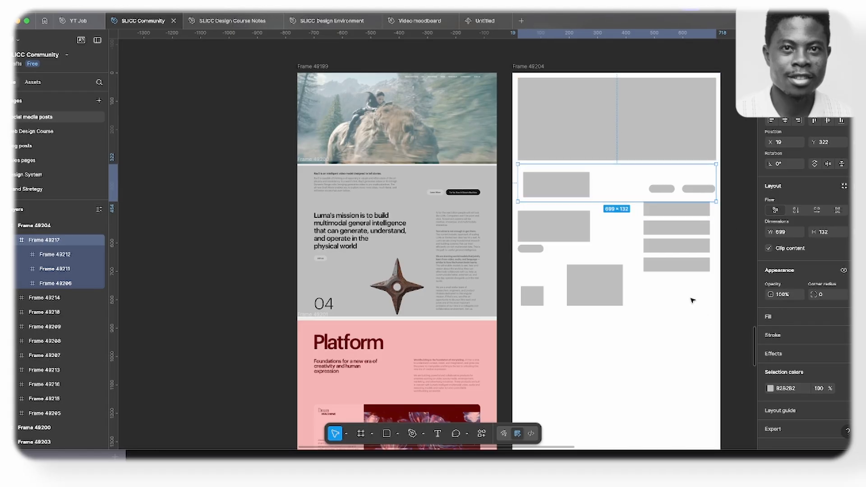
- Fill the intro row frame with light grey E0E0E0 so its placeholder blocks stand out
key(i)
click(633, 104)
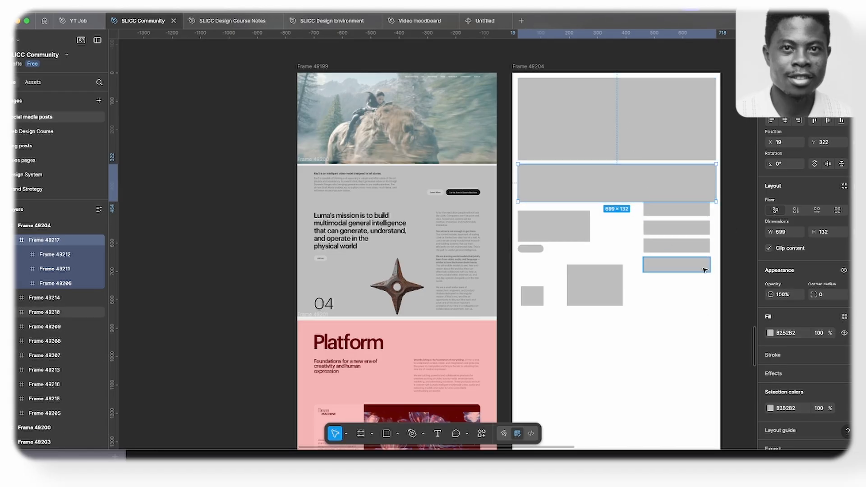
click(770, 334)
drag(658, 257, 656, 254)
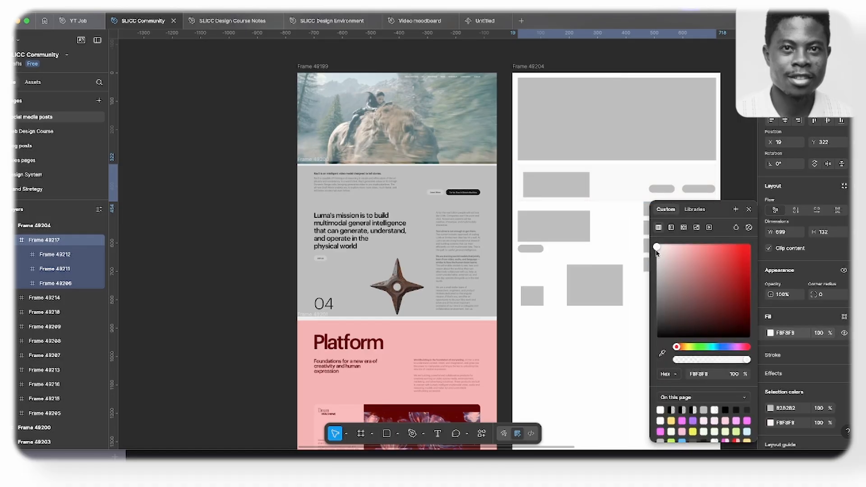
click(594, 345)
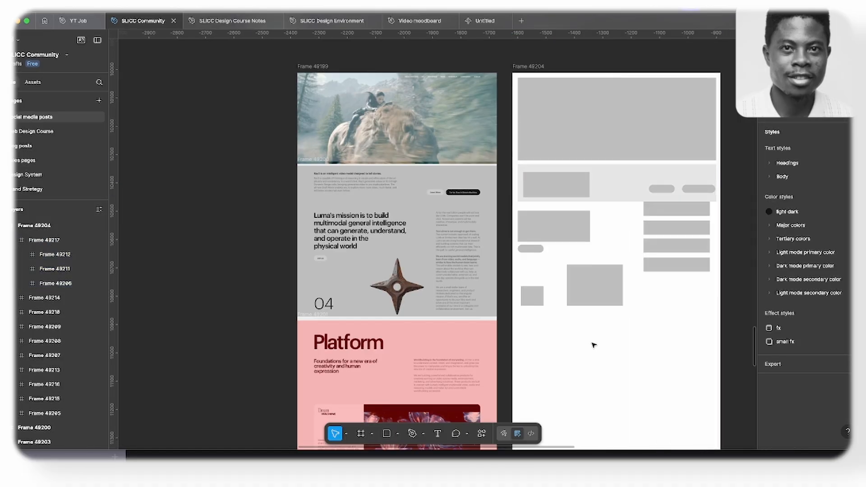
- Move the four stacked text blocks so they start level with the heading placeholder and sit near the intro row's outer edge
drag(633, 213, 697, 261)
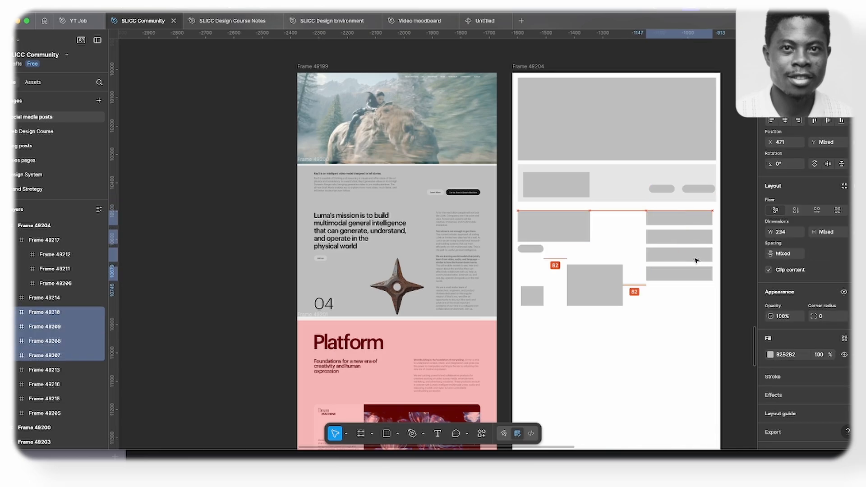
key(shift+Right)
click(676, 355)
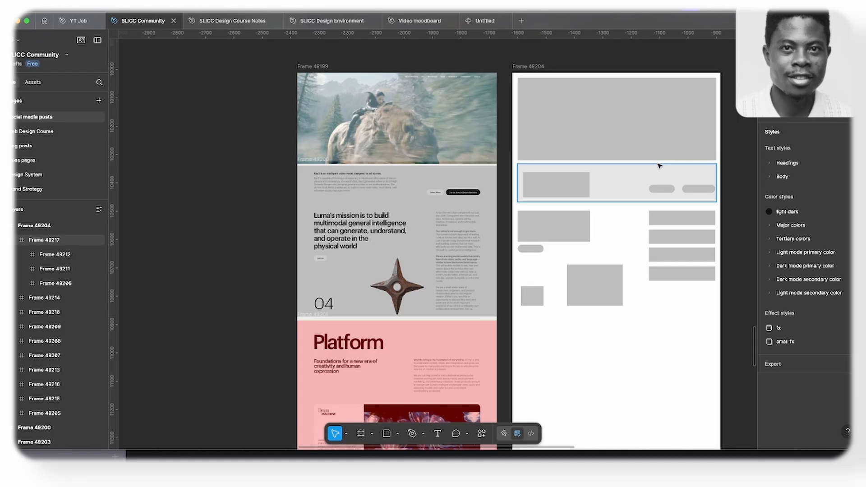
click(644, 168)
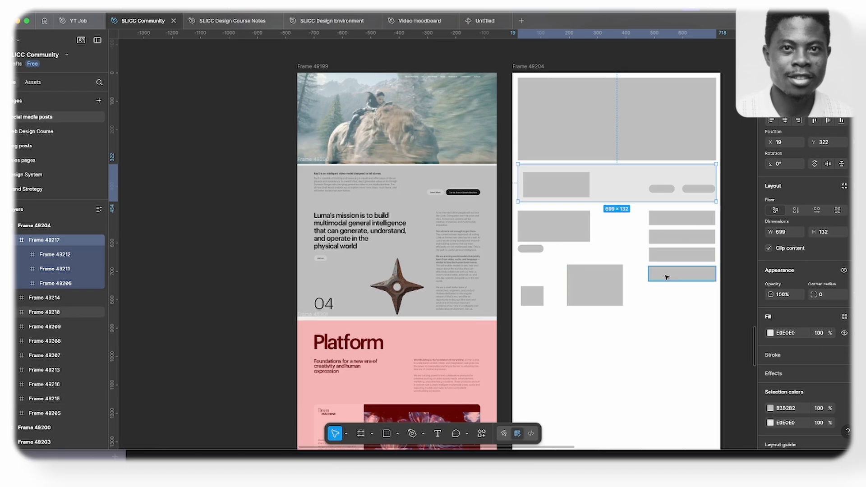
key(f)
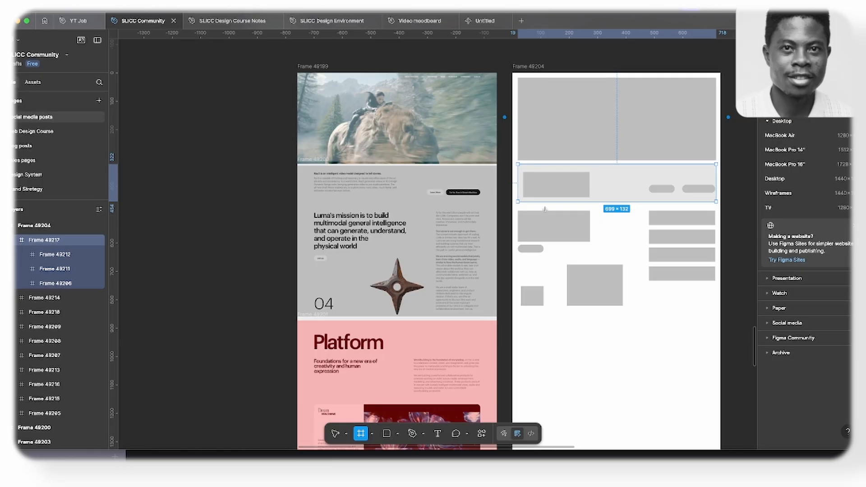
key(Escape)
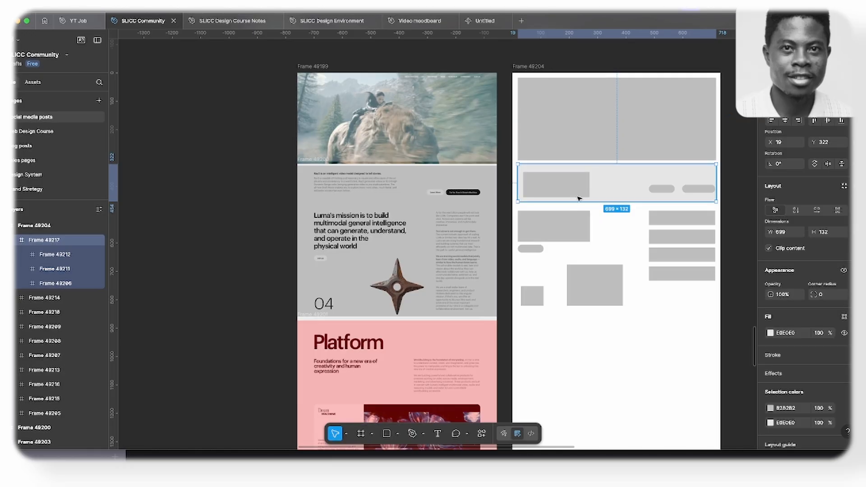
drag(587, 193, 588, 228)
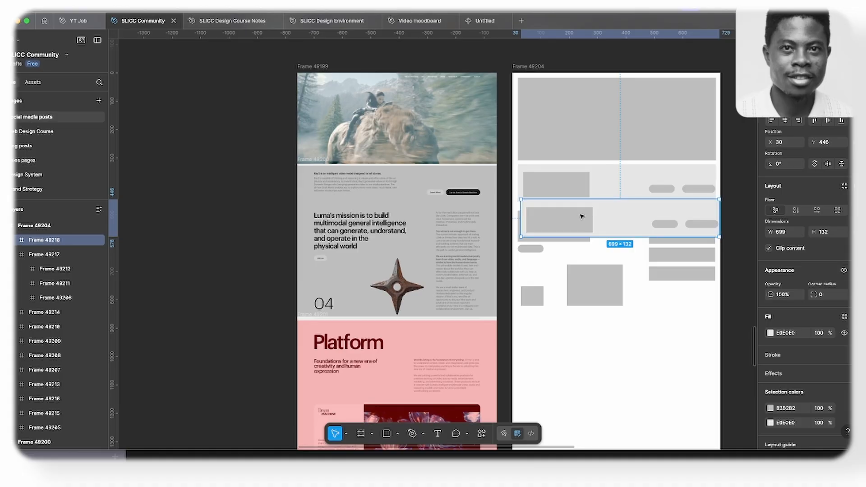
key(ctrl+z)
- Try to enclose the mission section's placeholders in a frame of about 699 × 435 filled with light grey E0E0E0, then undo it
key(f)
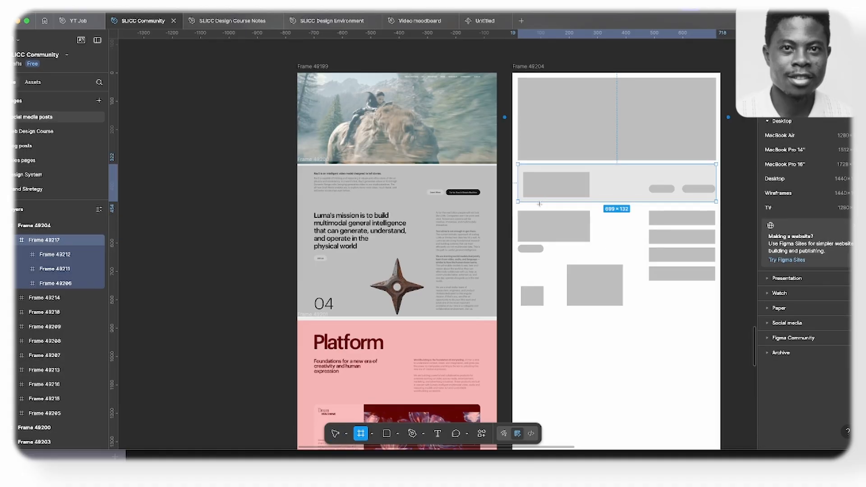
drag(518, 206, 716, 330)
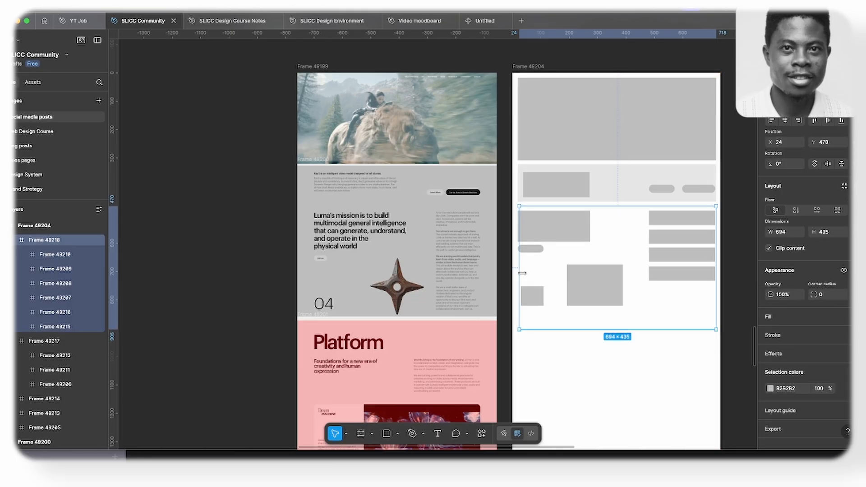
drag(520, 273, 517, 274)
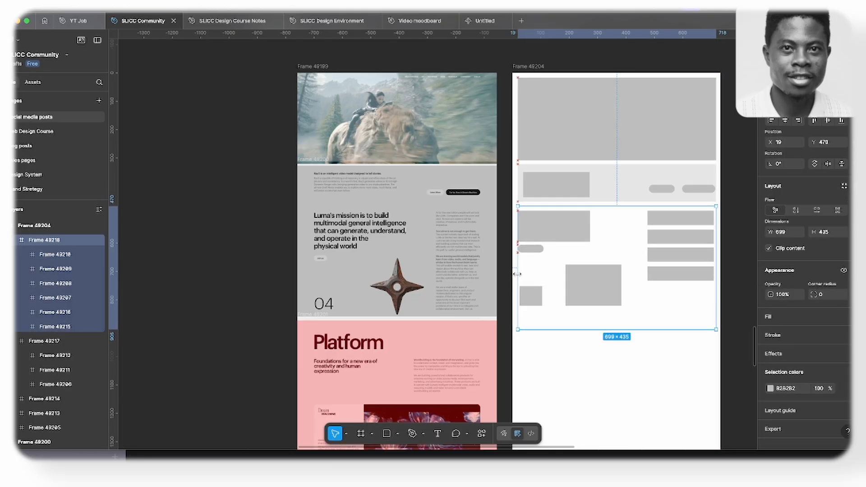
key(i)
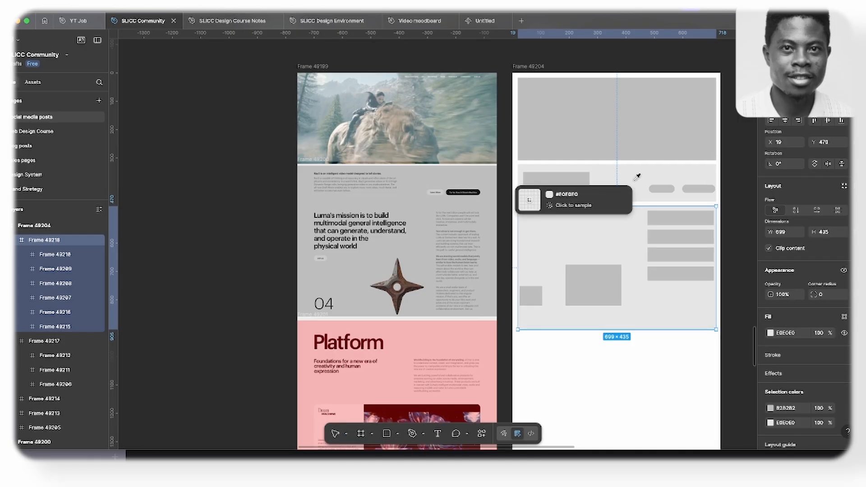
click(635, 178)
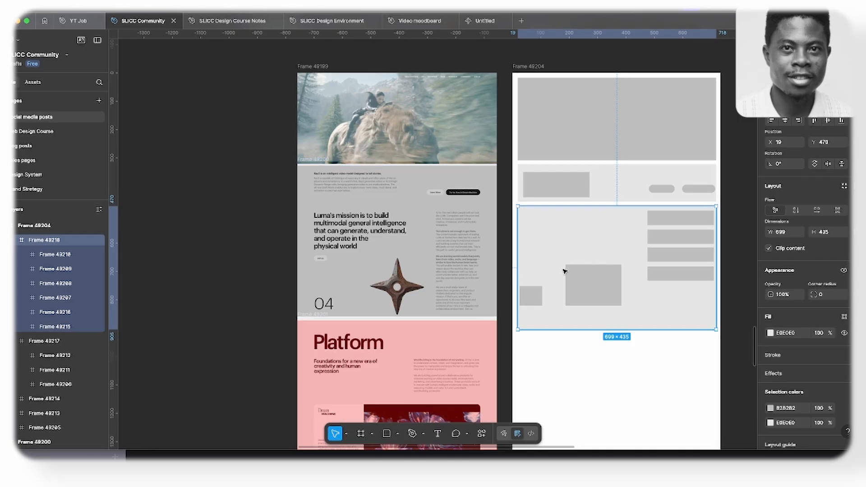
key(super+z)
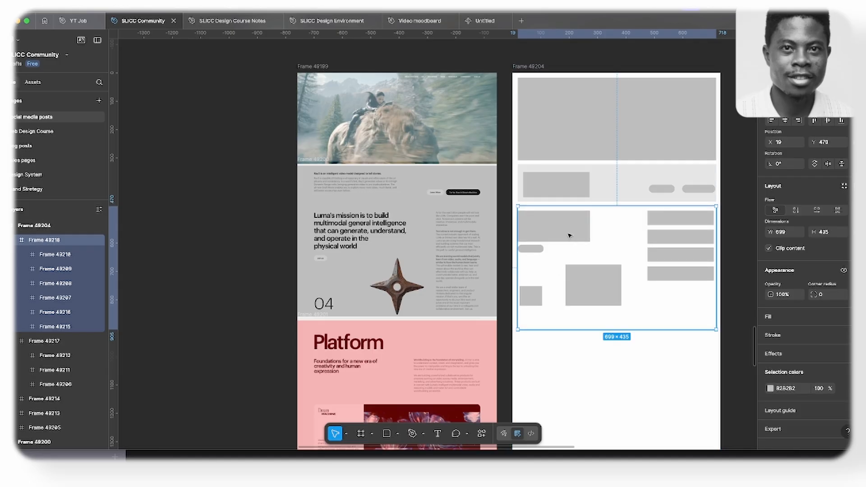
key(super+z)
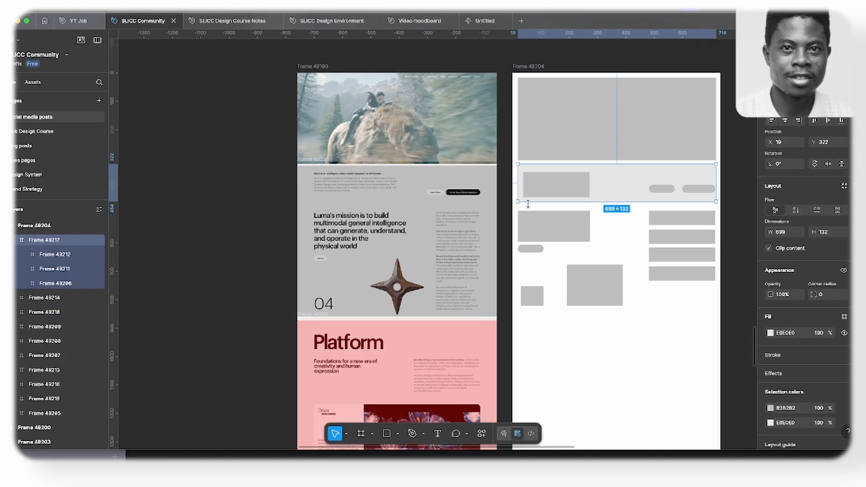
- Draw a frame of about 699 × 418 around all the mission section placeholders, aligned with the intro row, and fill it with light grey E0E0E0
key(Escape)
key(f)
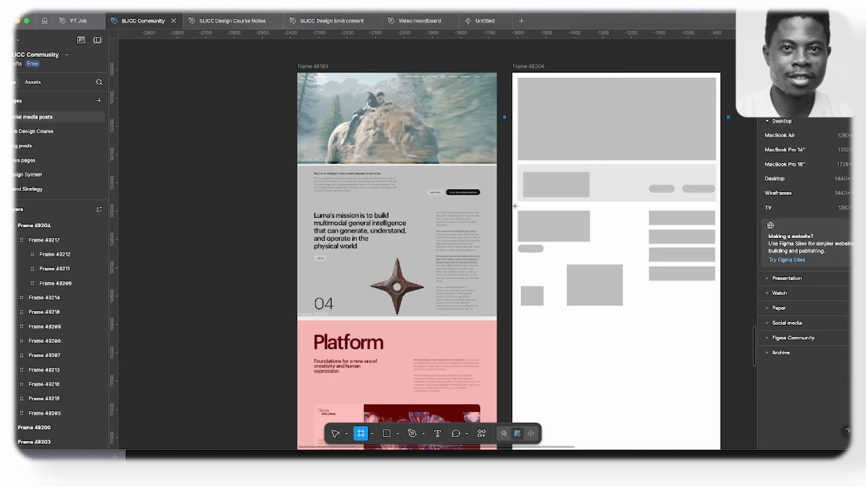
drag(514, 206, 716, 324)
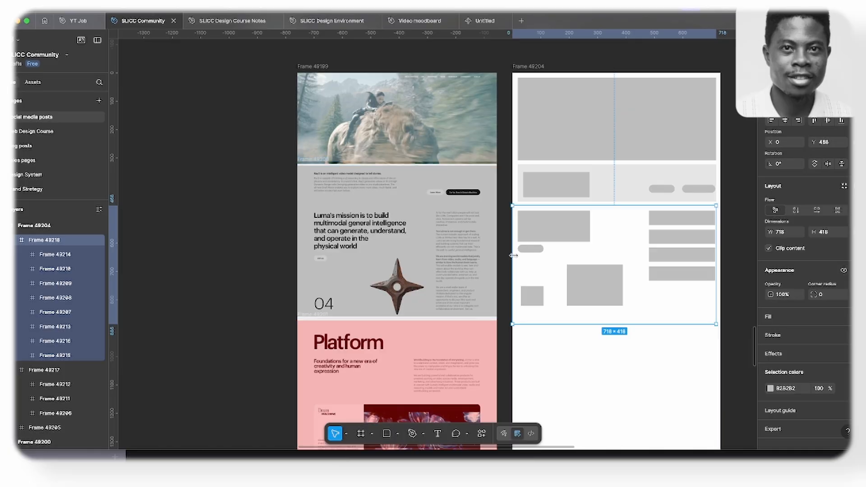
drag(513, 260, 518, 260)
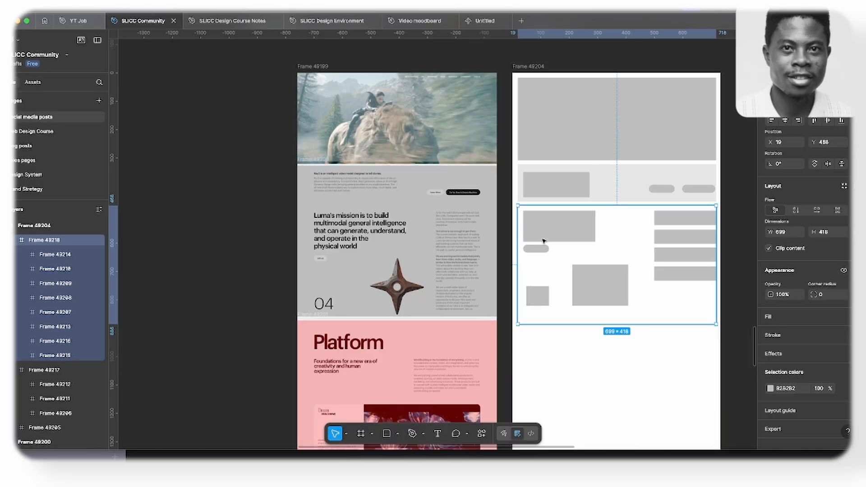
key(i)
click(625, 181)
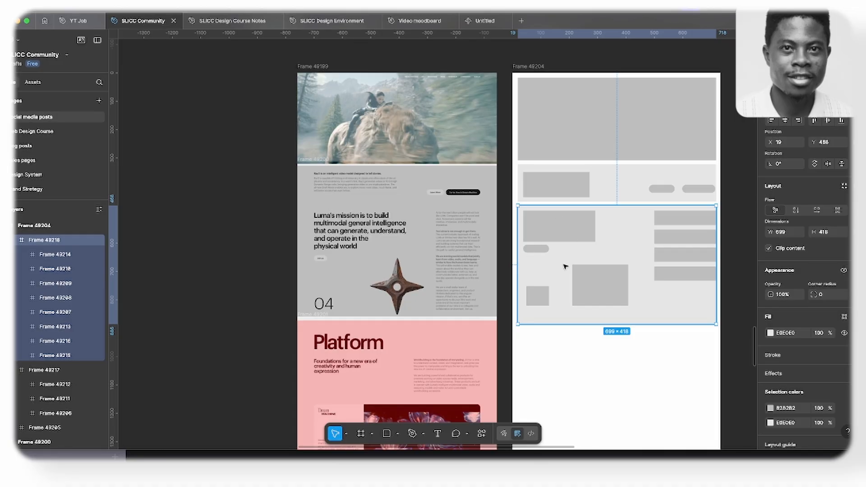
- Move the image placeholder closer to the number placeholder and draw a frame of about 356 × 396 around the heading, button, number and image blocks
click(597, 285)
drag(592, 285, 587, 288)
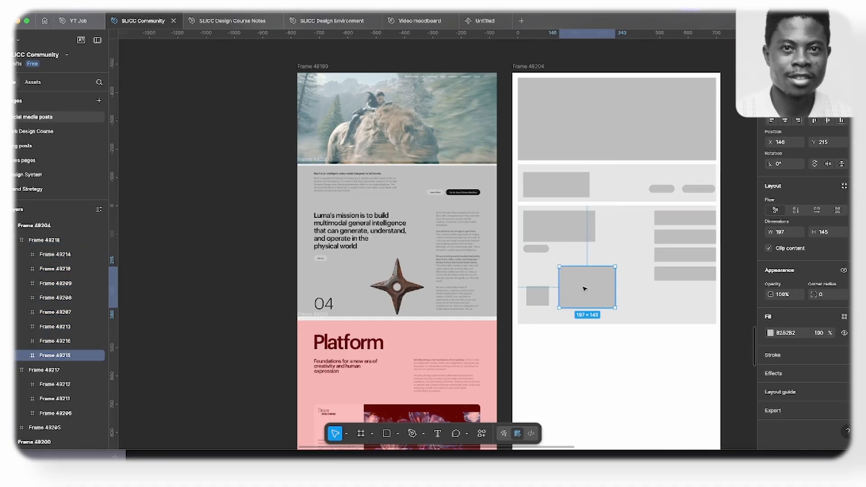
key(f)
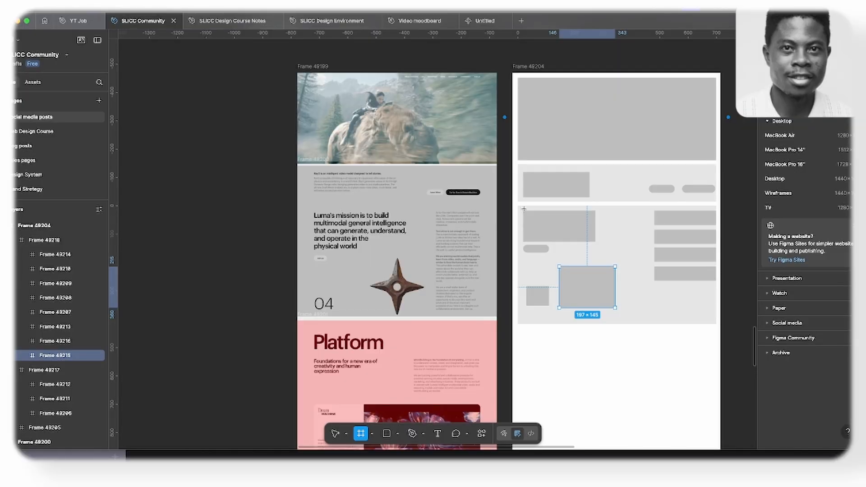
drag(521, 208, 623, 320)
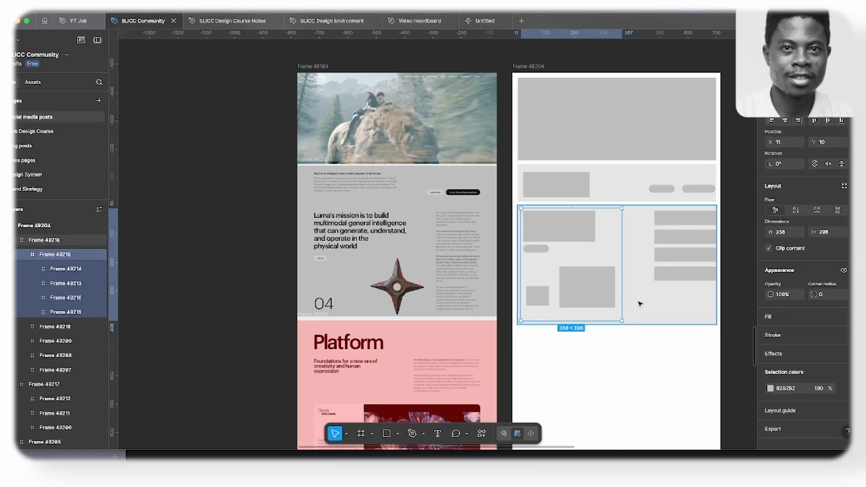
- Recolour the heading, button, number and image placeholders inside the new column frame to pinkish grey C9BFBF
click(772, 390)
click(659, 254)
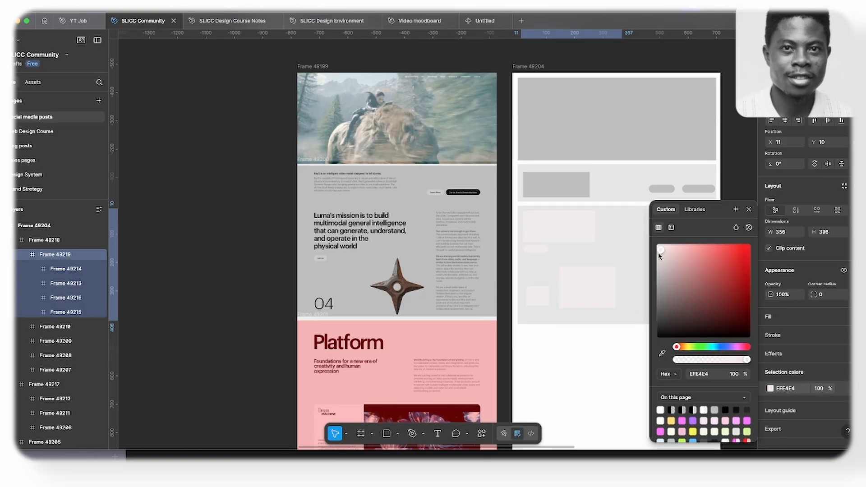
click(662, 263)
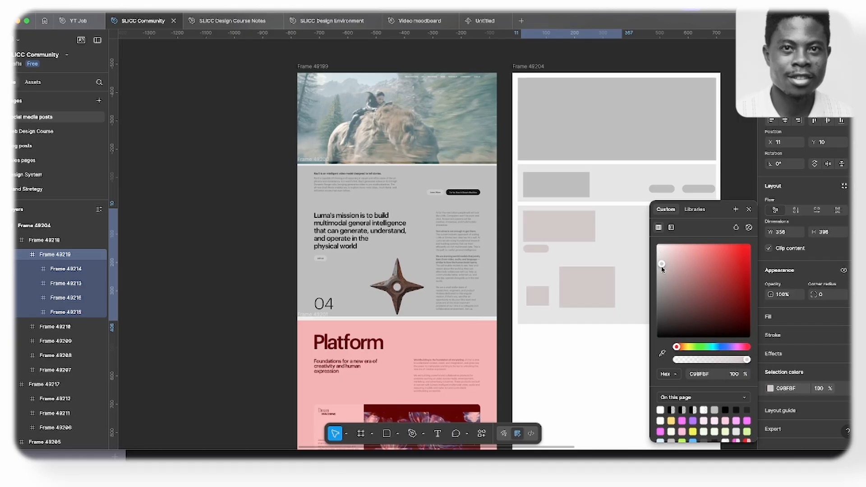
click(748, 209)
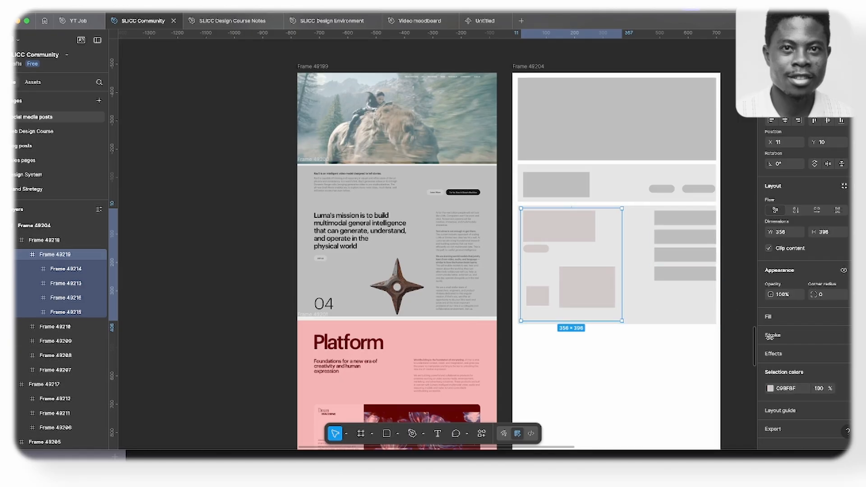
- Outline the column frame around the heading, button, number and image blocks with a black 000000 inside stroke of weight 1
click(843, 271)
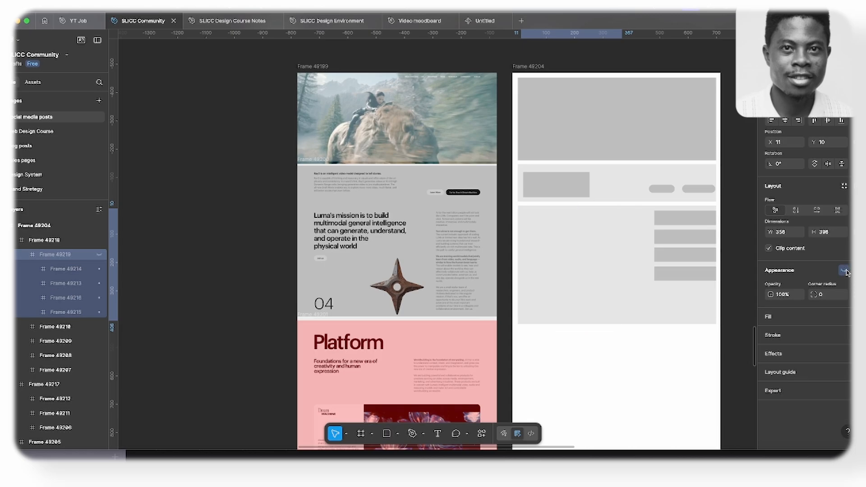
click(844, 270)
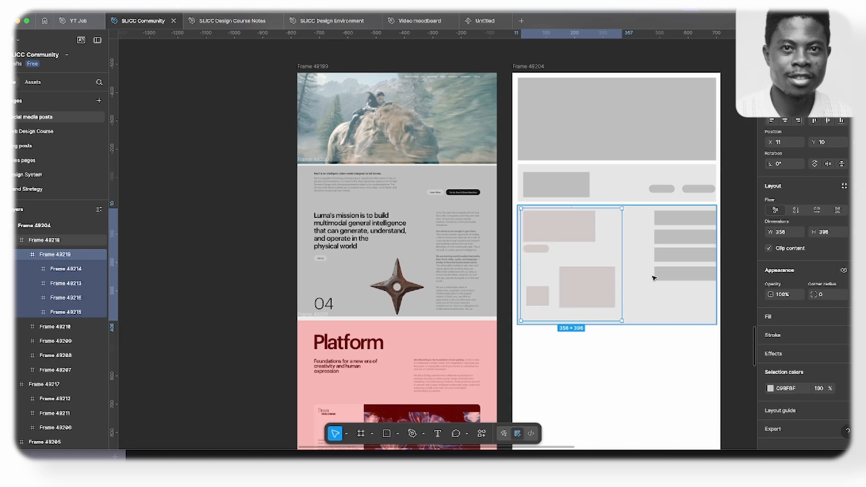
click(779, 339)
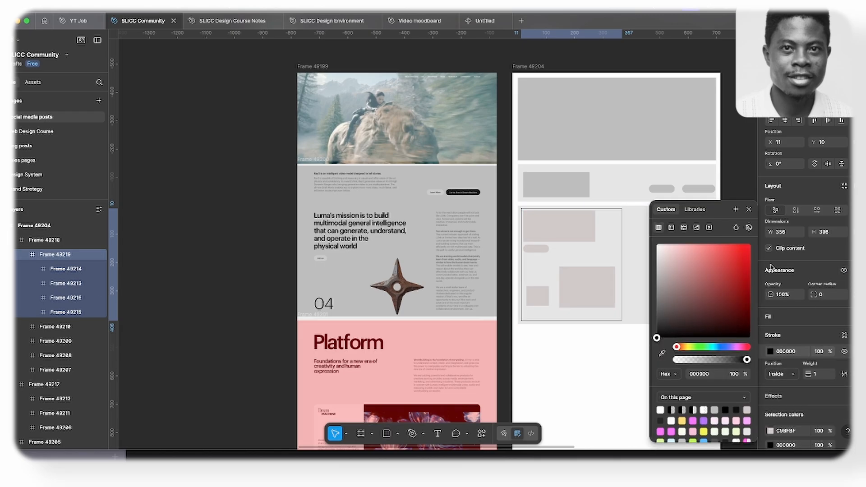
click(749, 211)
key(Escape)
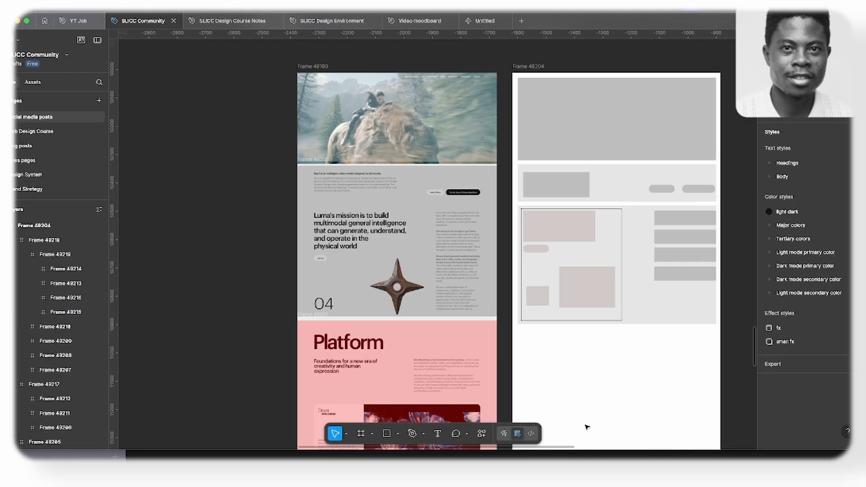
- Draw a frame of about 241 × 385 around the four stacked text blocks and give it a black 000000 inside stroke of weight 1
key(f)
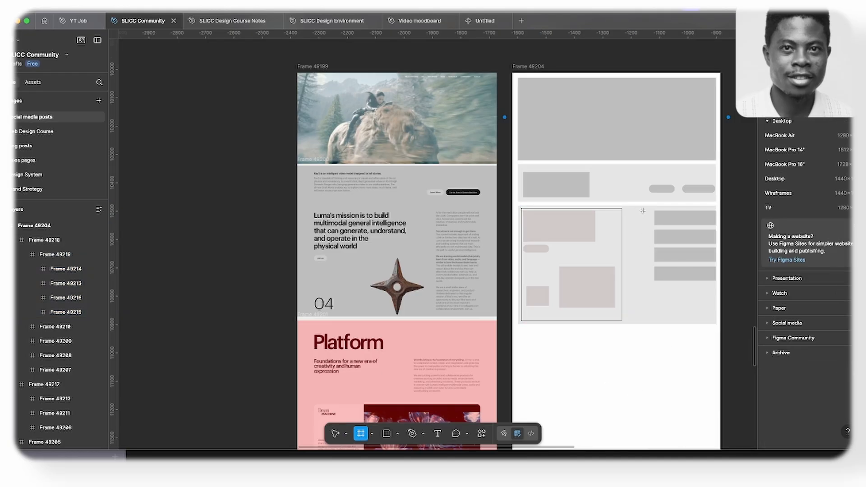
drag(647, 208, 716, 317)
click(779, 338)
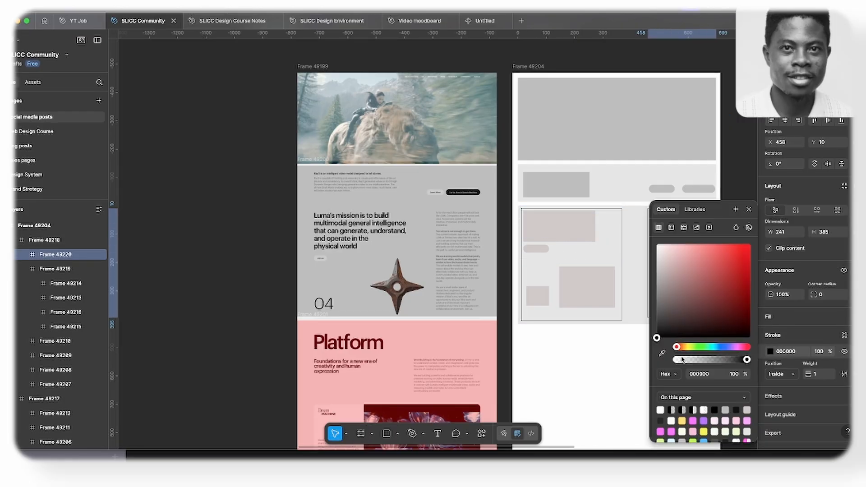
click(747, 208)
click(666, 365)
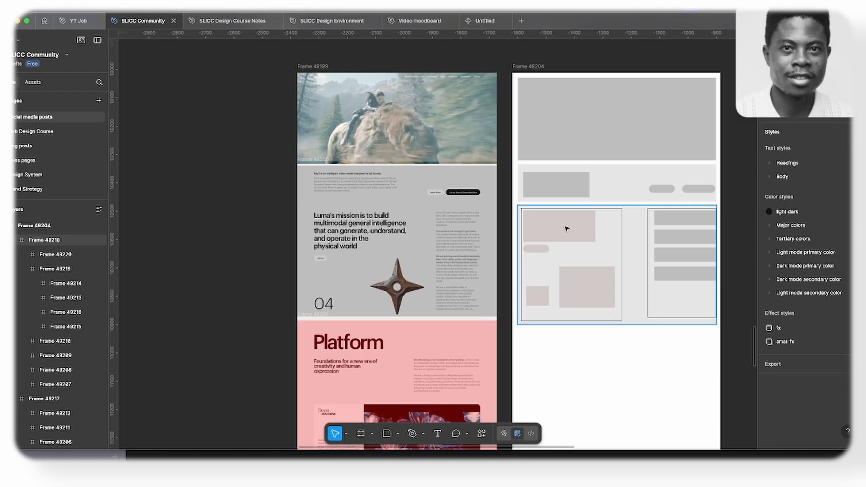
- Draw a nested frame of about 326 × 197 around the number and image placeholders and give it a black 000000 inside stroke of weight 1
scroll(566, 229, up, 3)
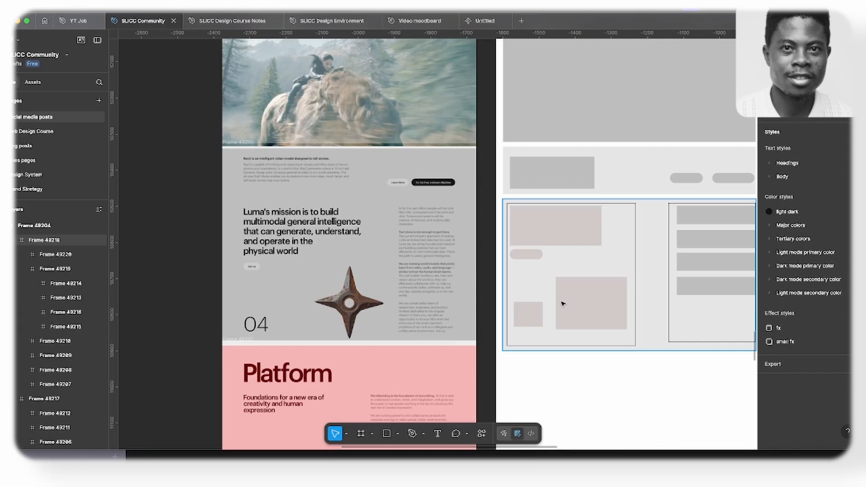
key(f)
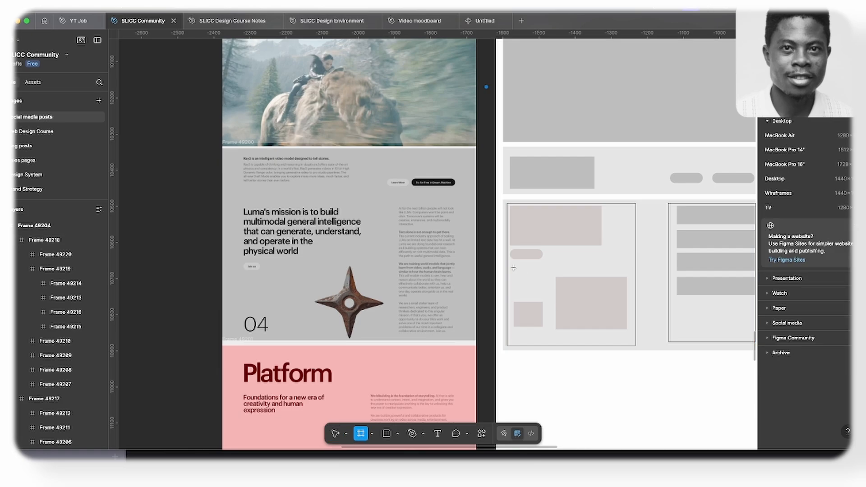
mouse_move(513, 268)
mouse_down()
mouse_move(552, 310)
mouse_move(619, 341)
mouse_move(631, 339)
mouse_up()
click(772, 355)
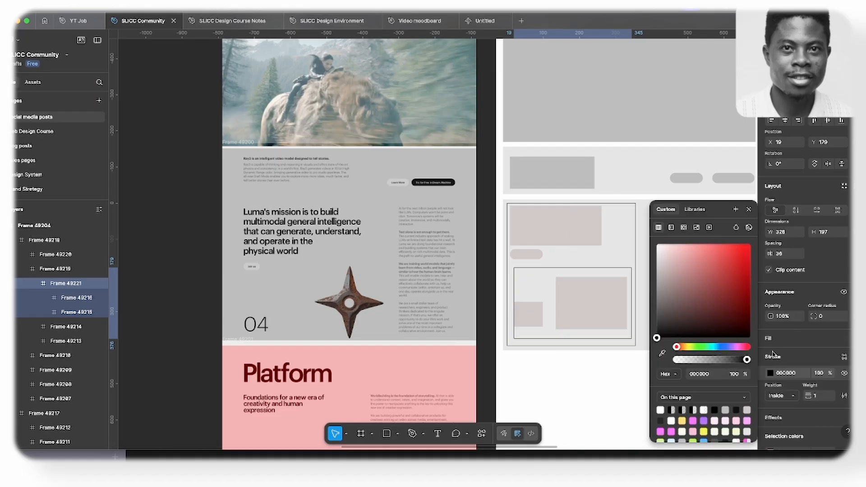
click(749, 209)
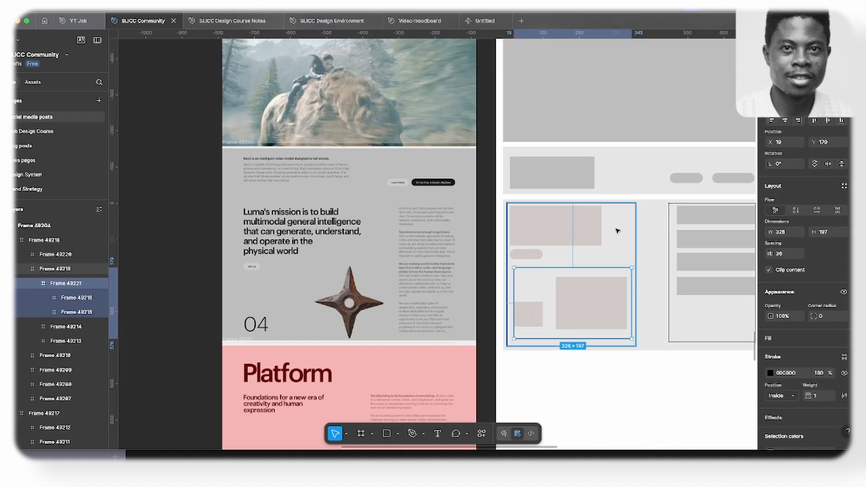
- Draw a nested frame of about 326 × 152 around the heading and button placeholders and give it a black outline
key(f)
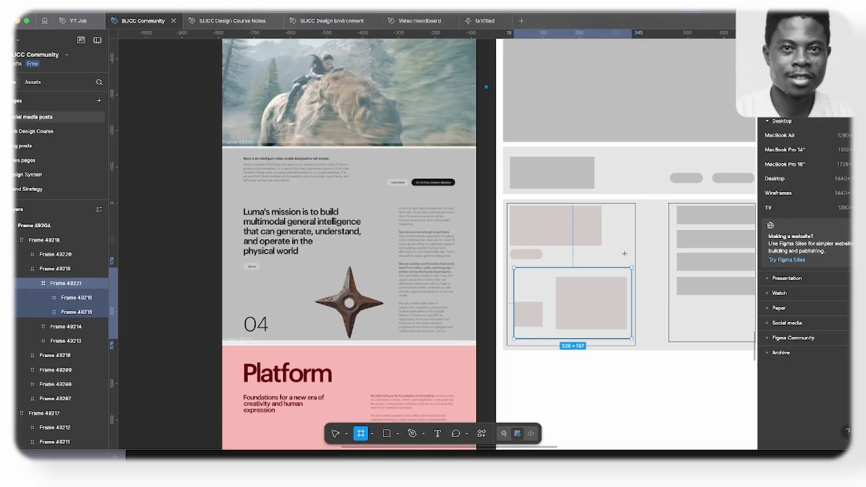
drag(624, 260, 507, 205)
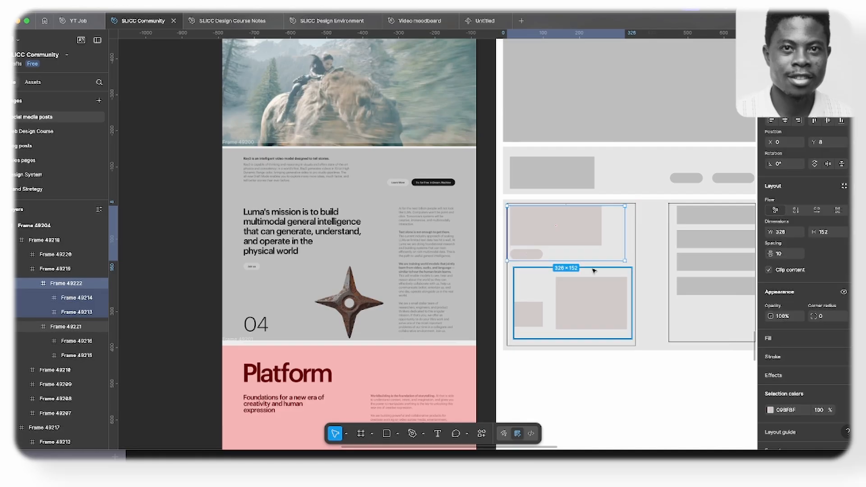
click(799, 359)
click(585, 423)
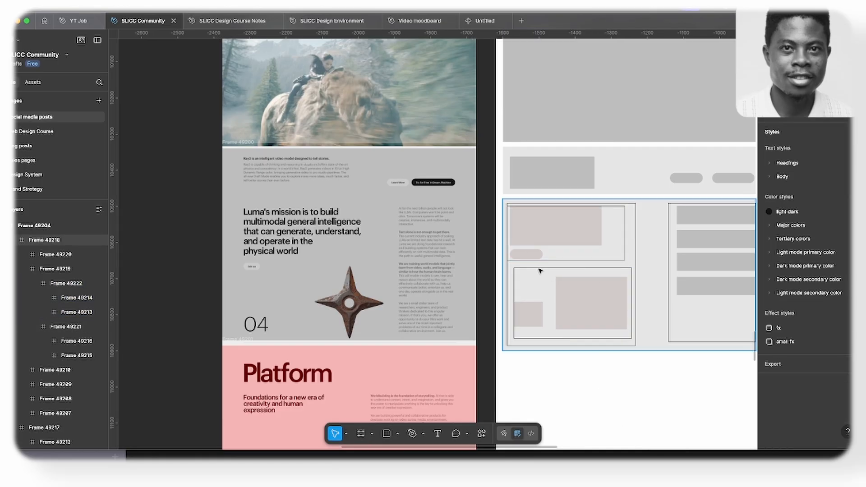
scroll(529, 230, down, 3)
scroll(621, 351, up, 2)
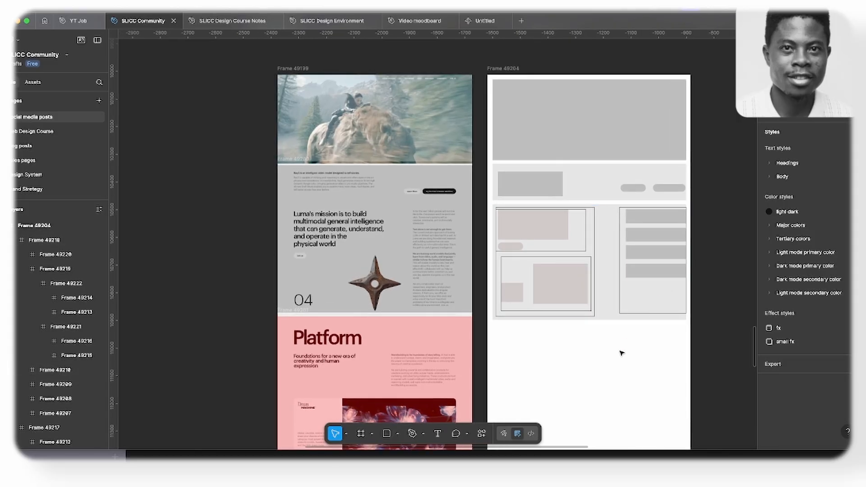
- Widen the nested frame around the heading and button placeholders to about 345 wide
scroll(612, 310, up, 1)
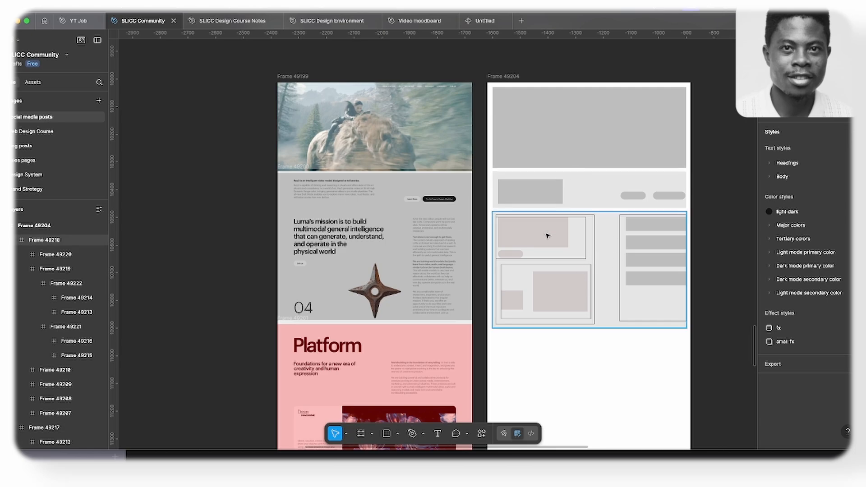
scroll(610, 246, up, 3)
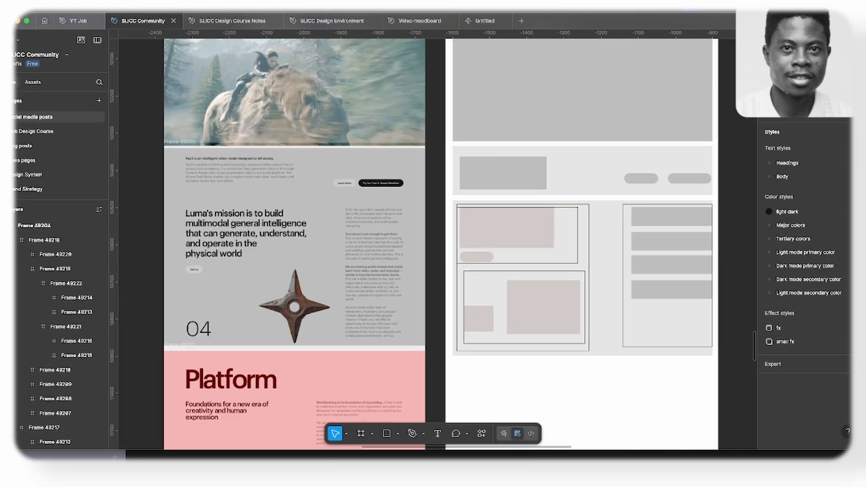
click(580, 245)
click(580, 245)
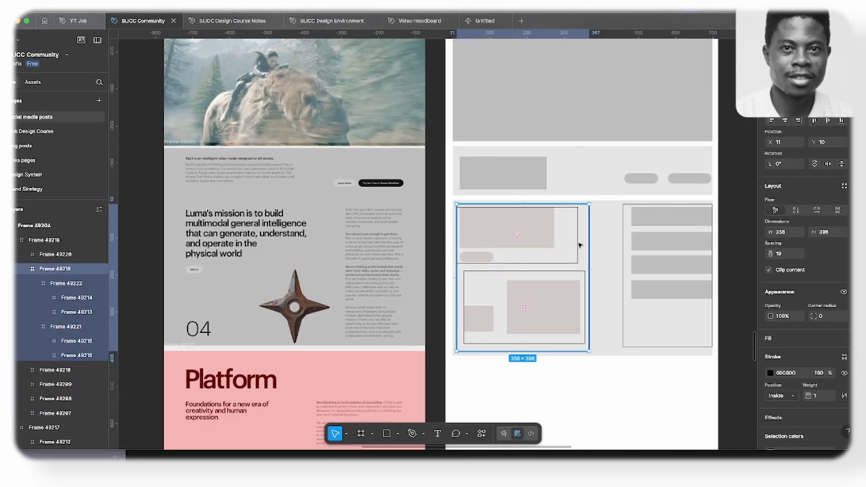
click(577, 244)
drag(577, 244, 585, 244)
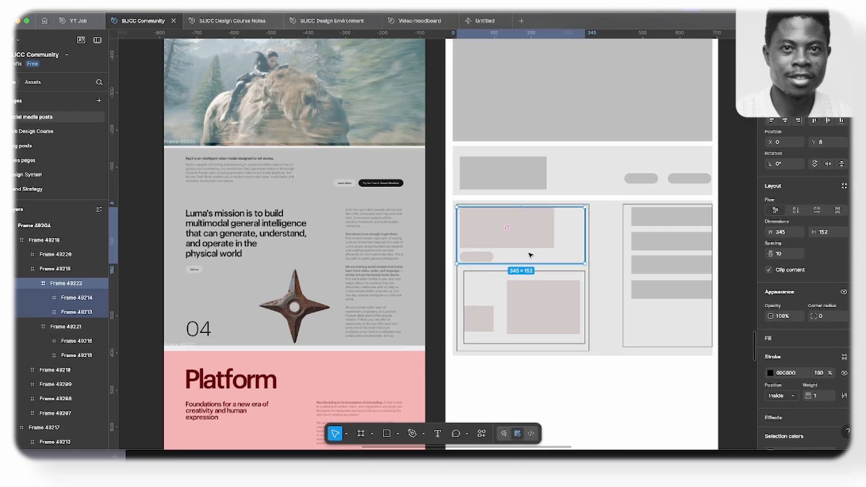
scroll(531, 255, up, 3)
scroll(530, 255, down, 3)
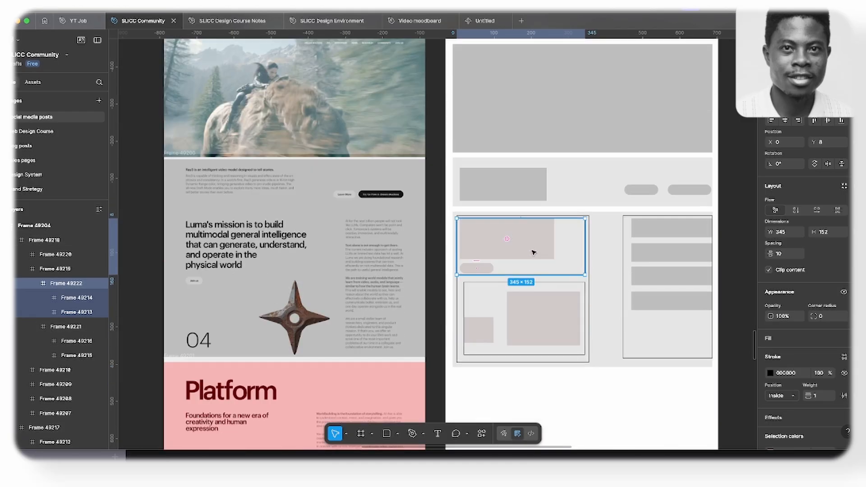
- Switch to the Luma AI page in Elementor, add a single container with column direction and duplicate it
key(super+Tab)
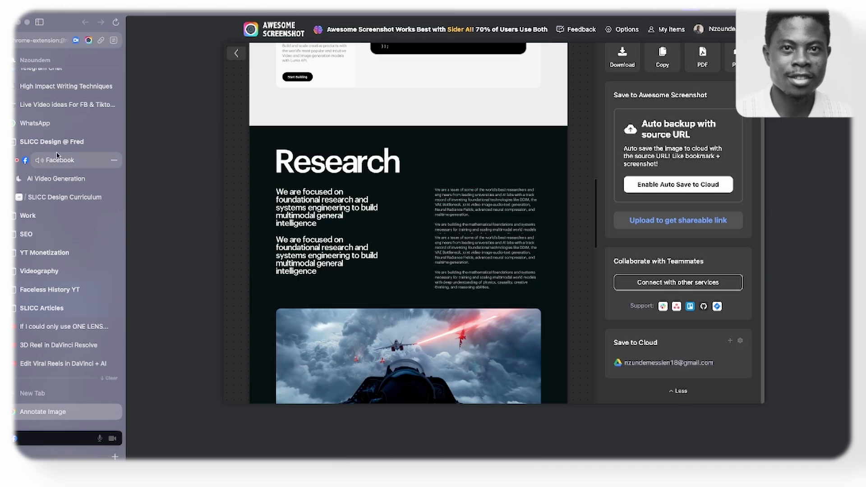
click(44, 184)
click(45, 196)
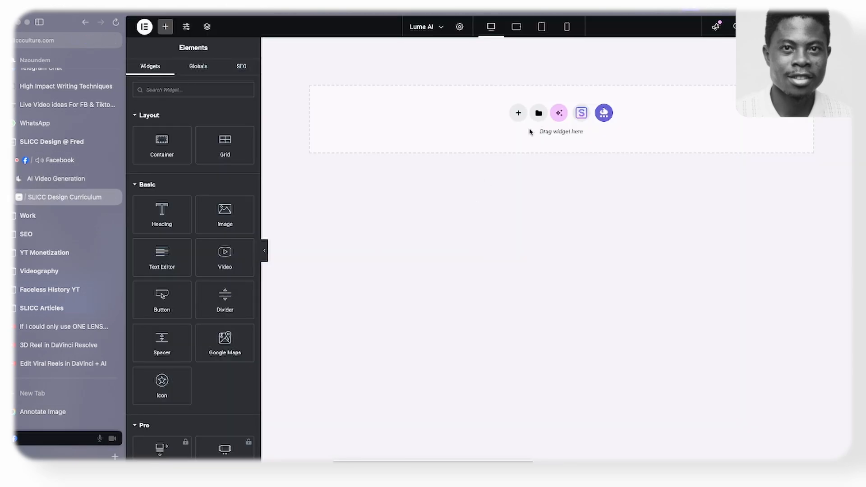
click(527, 155)
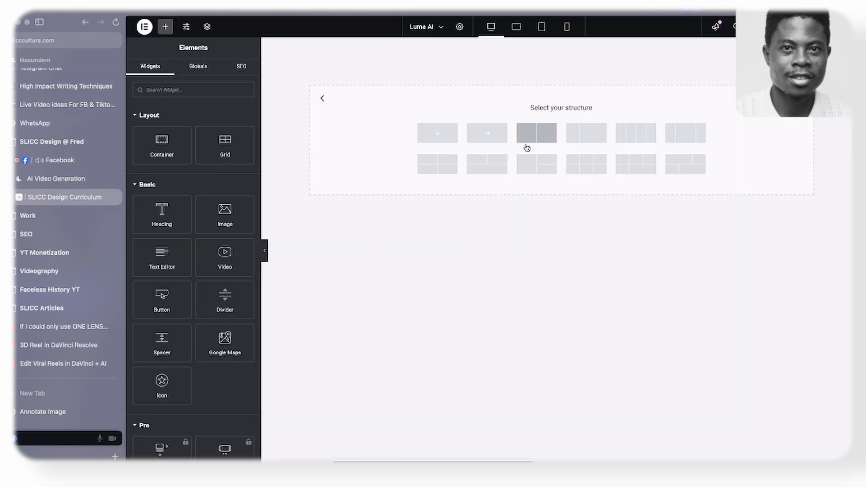
click(437, 133)
mouse_move(561, 44)
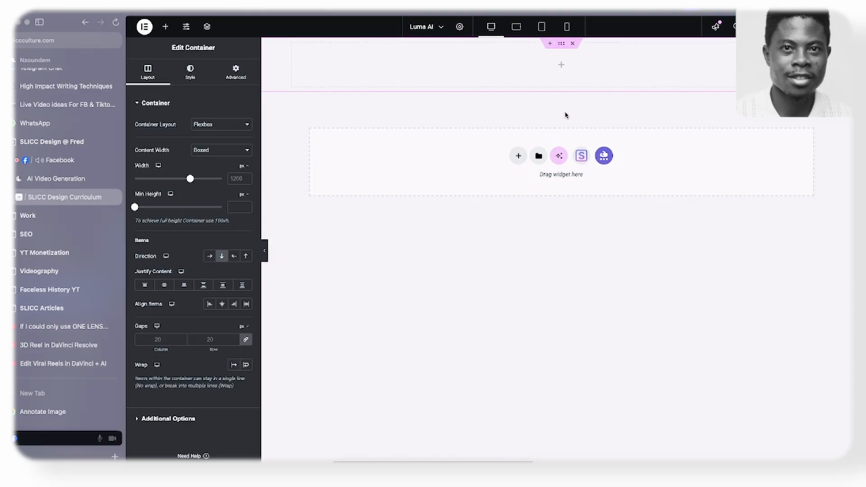
right_click(559, 44)
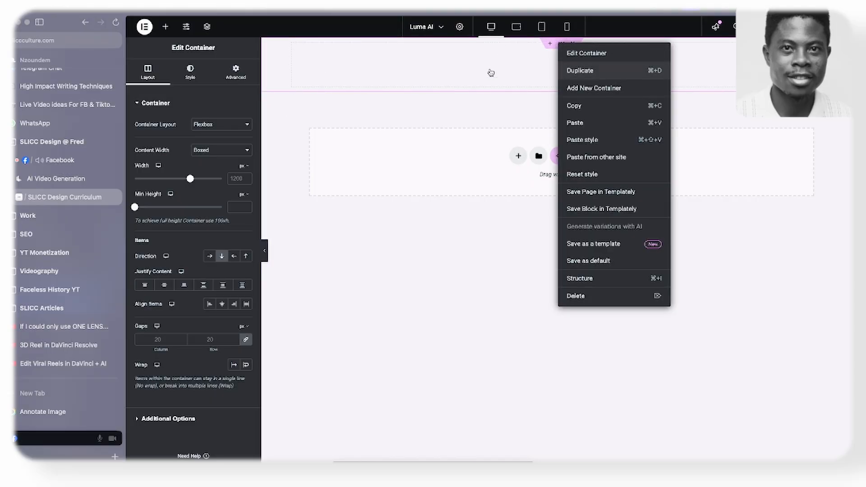
click(579, 70)
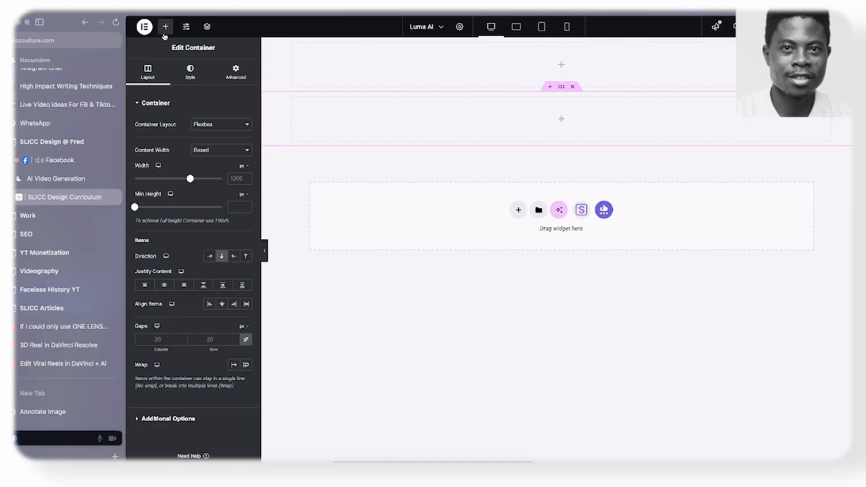
- Insert a nested container inside the second section container and duplicate it
click(166, 30)
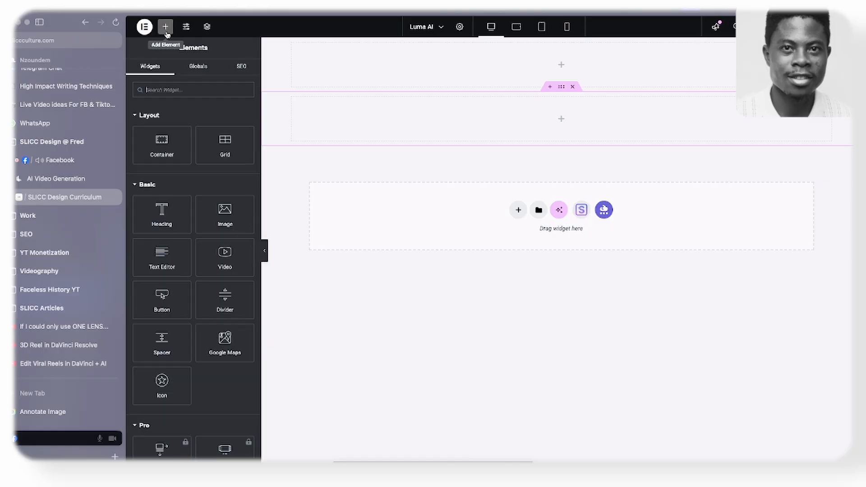
drag(157, 152, 350, 129)
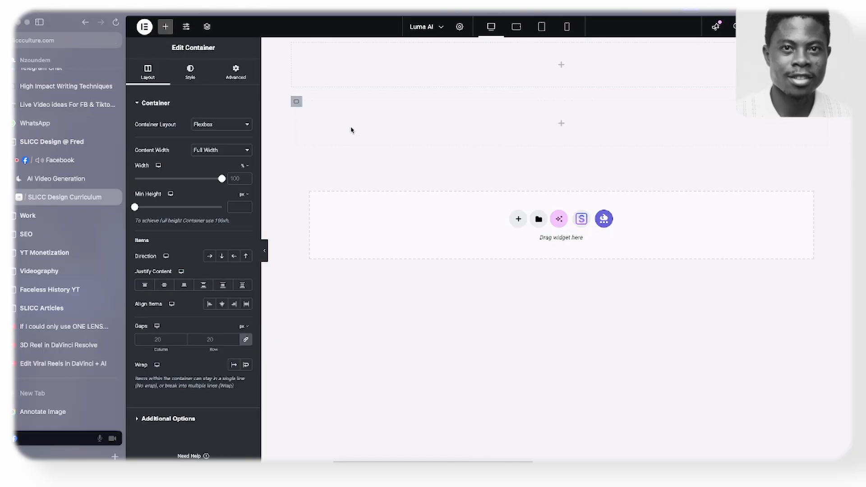
right_click(296, 103)
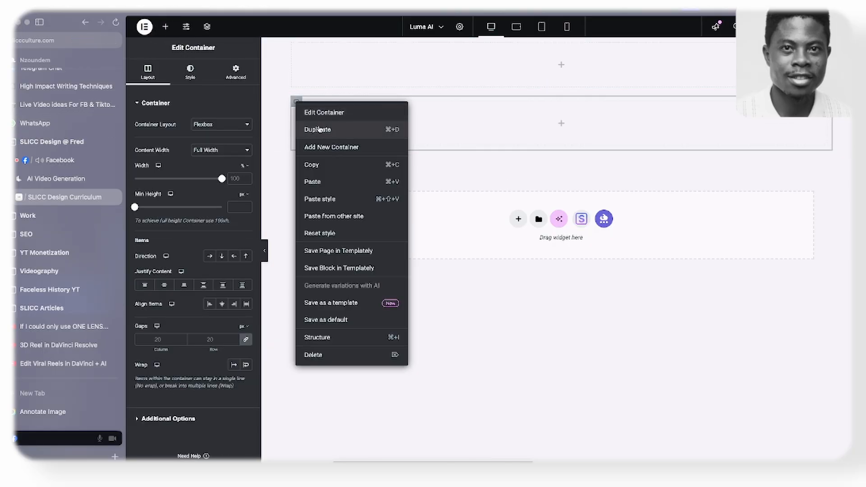
click(322, 129)
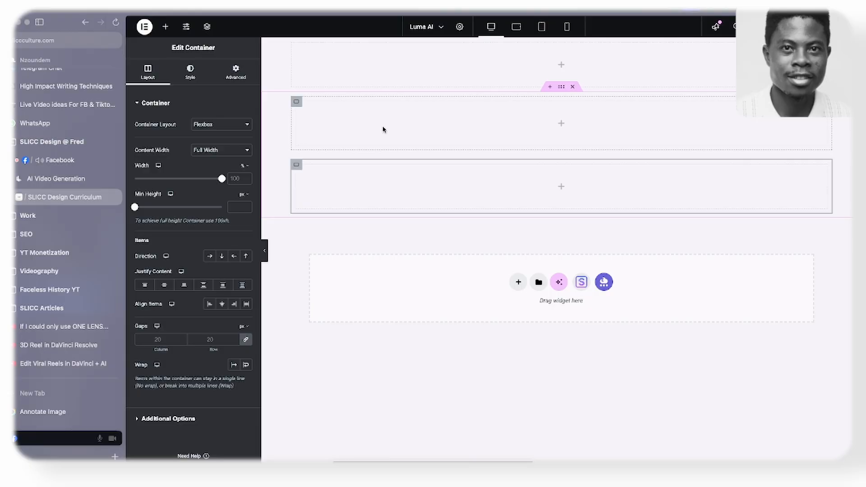
- Switch to Figma and draw a frame of about 262 × 68 around the two button placeholders with a black 000000 inside stroke of weight 1
key(super+Tab)
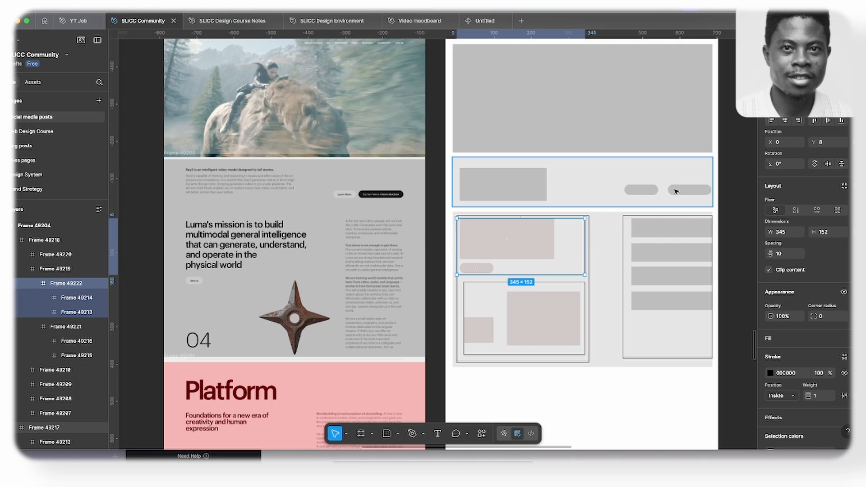
key(f)
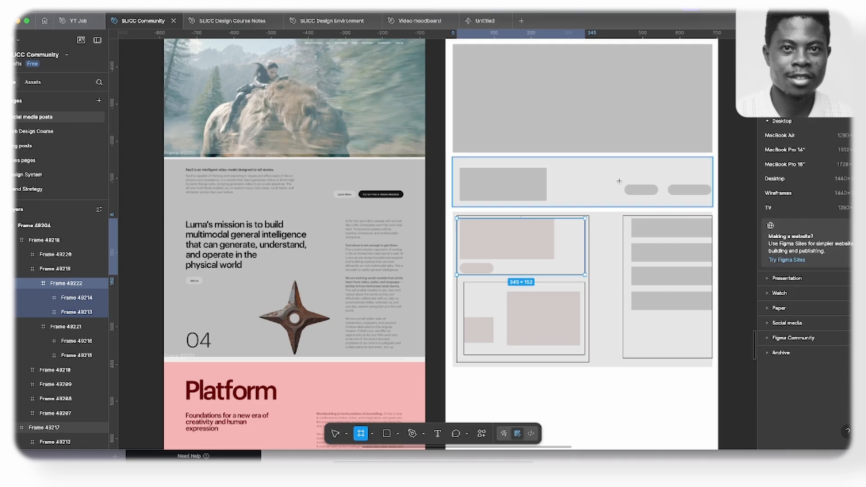
drag(613, 176, 710, 201)
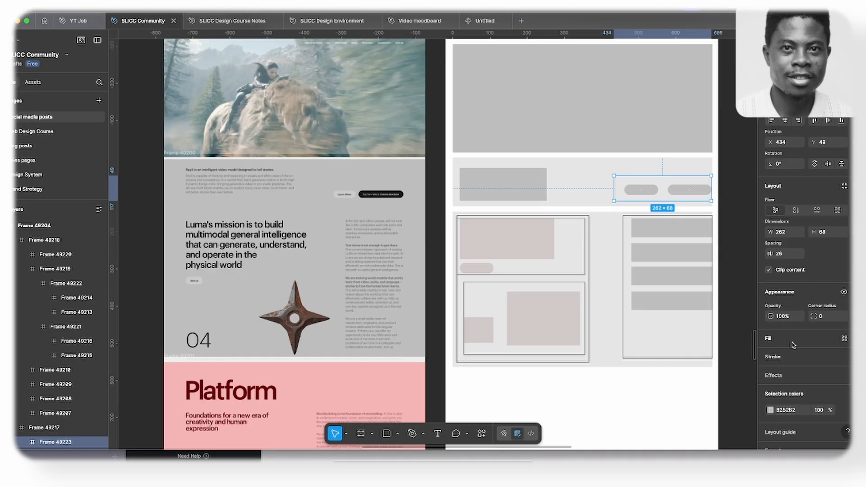
click(773, 355)
click(749, 210)
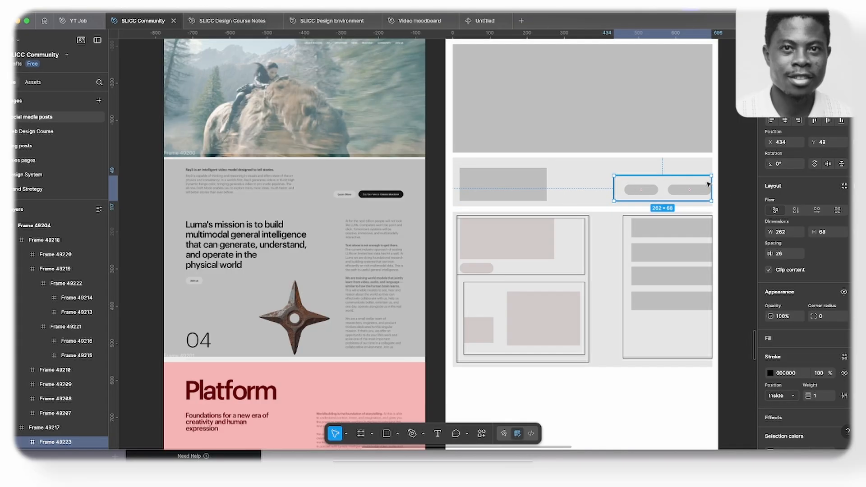
- Draw a frame of about 261 × 119 around the text placeholder beside the buttons and give it a black 000000 inside stroke of weight 1
key(f)
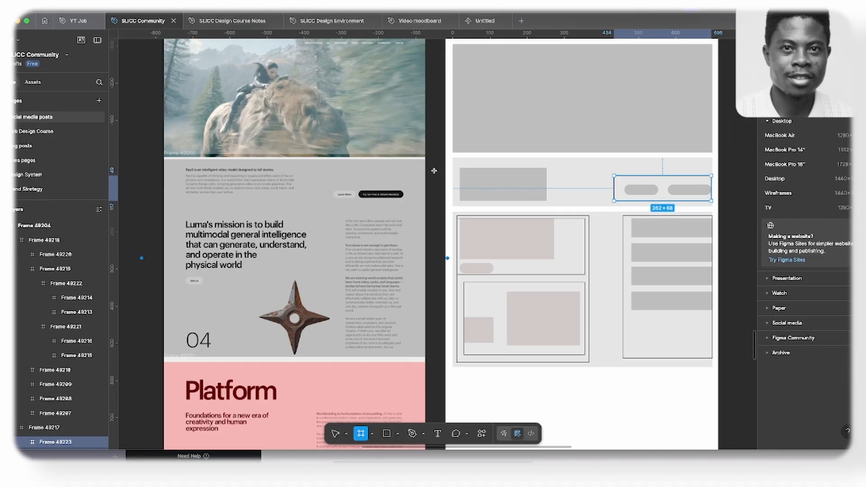
drag(459, 159, 555, 204)
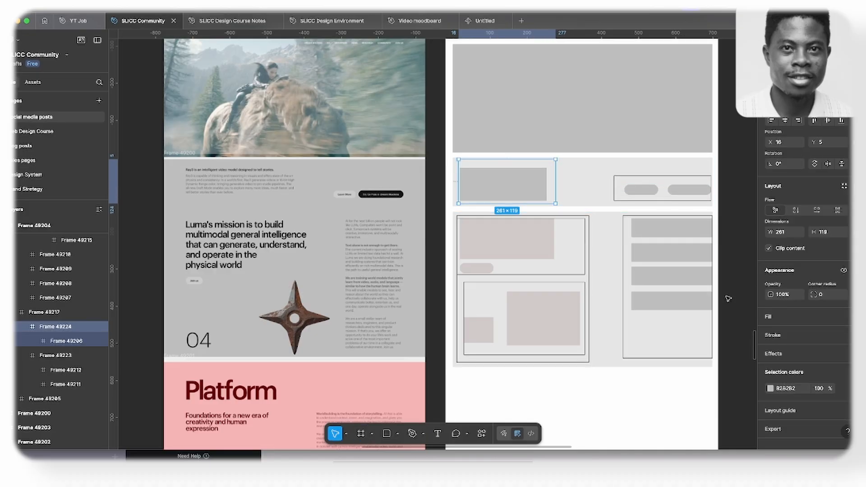
click(783, 336)
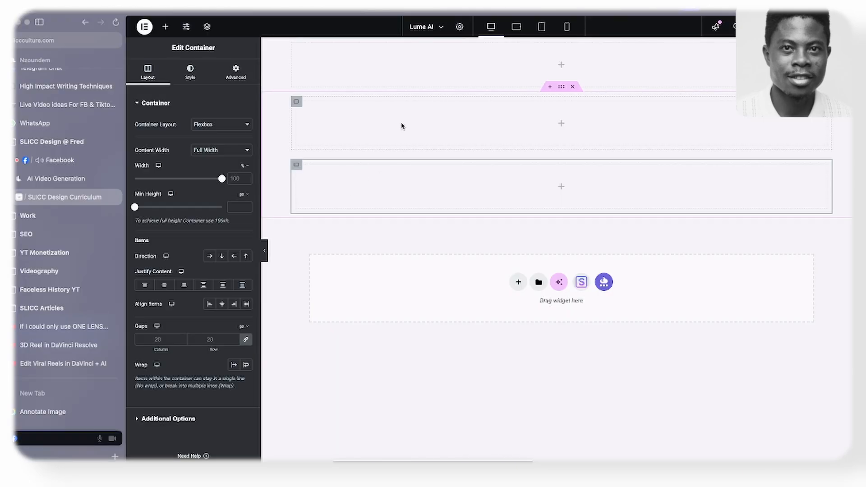
- Switch to Elementor, nest two containers inside the second section's first inner container and set that parent's direction to row
click(165, 26)
drag(162, 145, 323, 119)
right_click(302, 111)
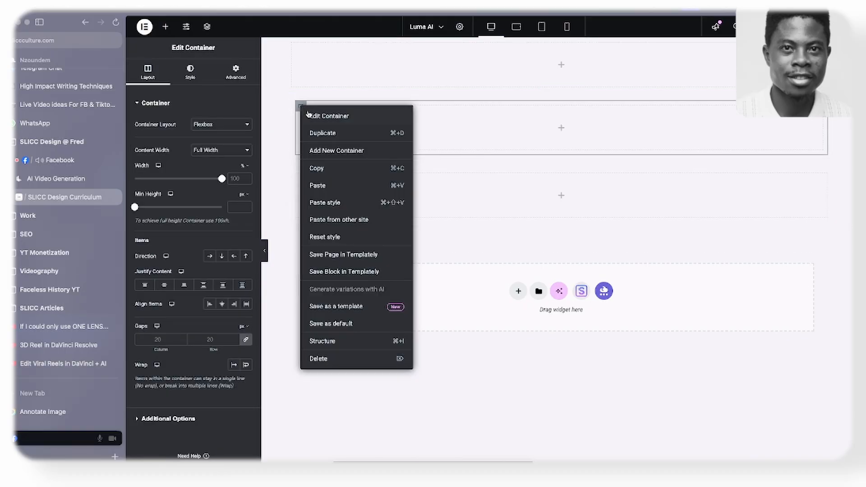
click(314, 134)
click(297, 103)
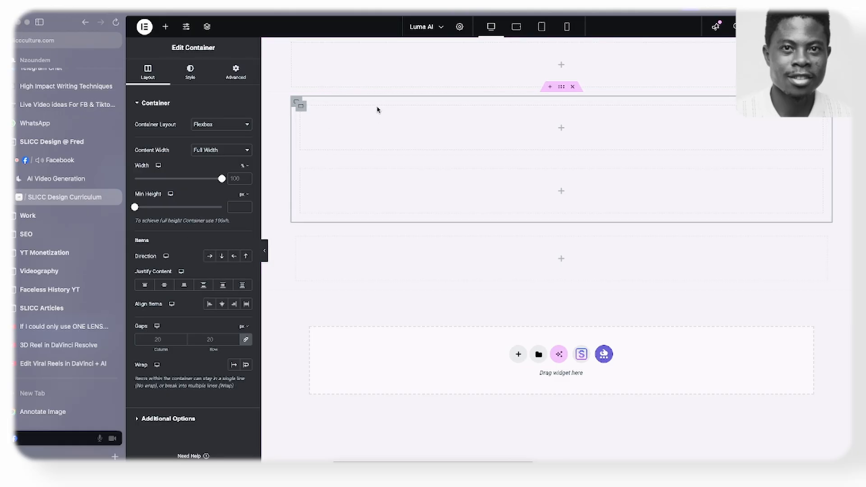
click(209, 257)
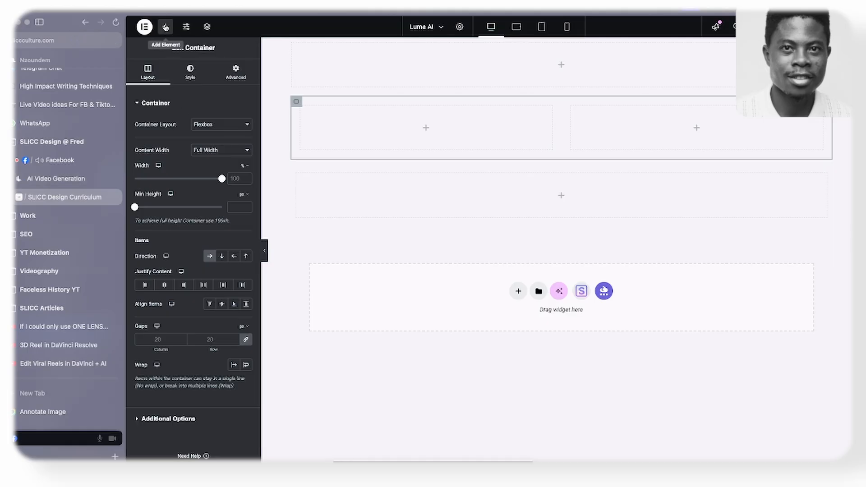
- Add a Heading widget and a Text Editor widget below it in the first column of the row container
click(165, 28)
drag(161, 216, 359, 138)
click(165, 26)
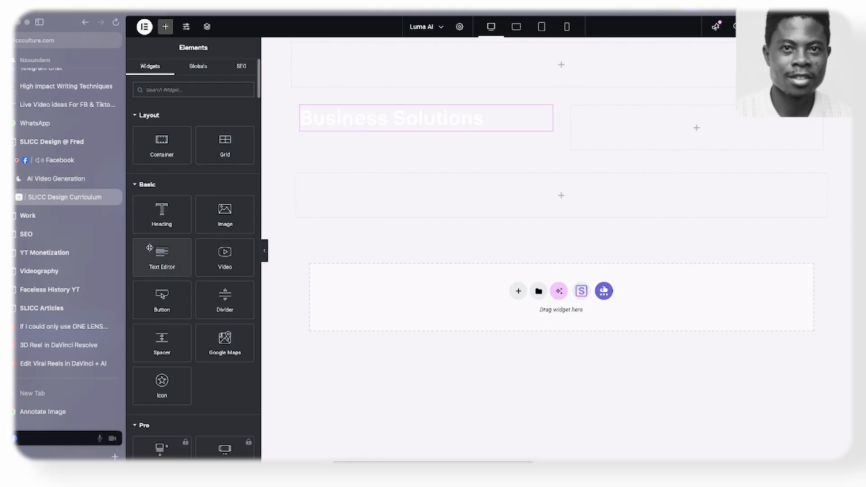
drag(150, 247, 350, 122)
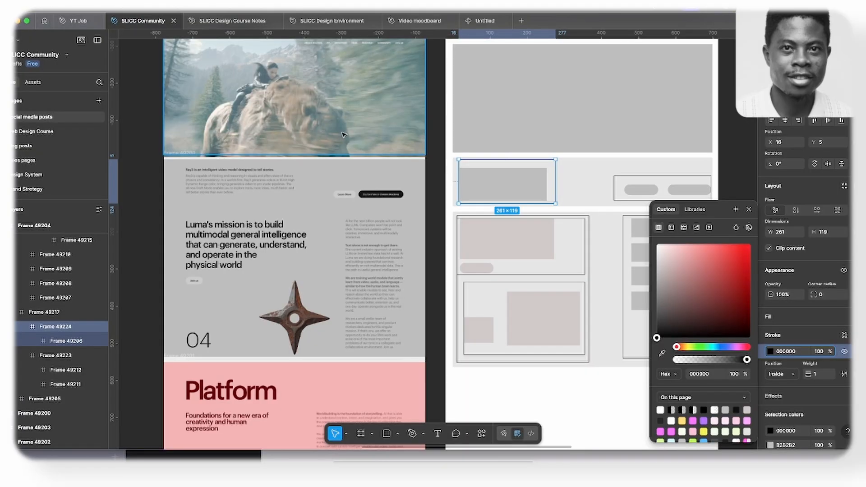
- Copy "Ray3 is an intelligent video model designed to tell stories." from the Luma AI website into the Elementor heading's title
click(56, 323)
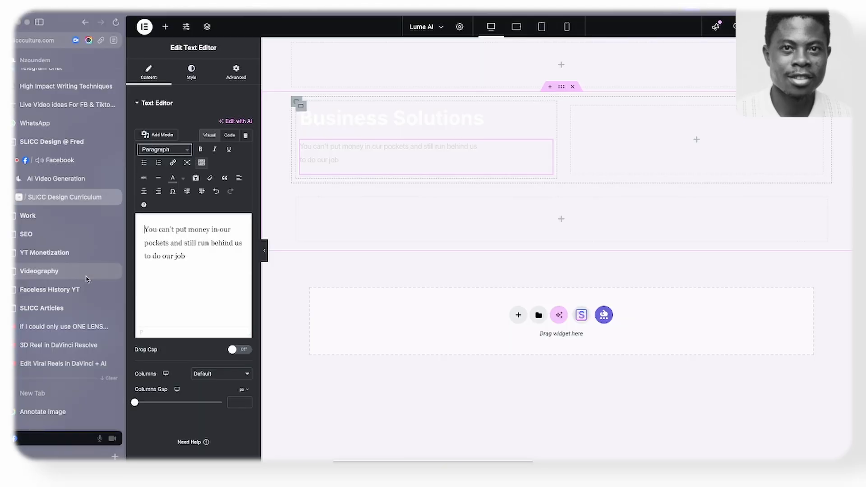
scroll(67, 279, down, 1)
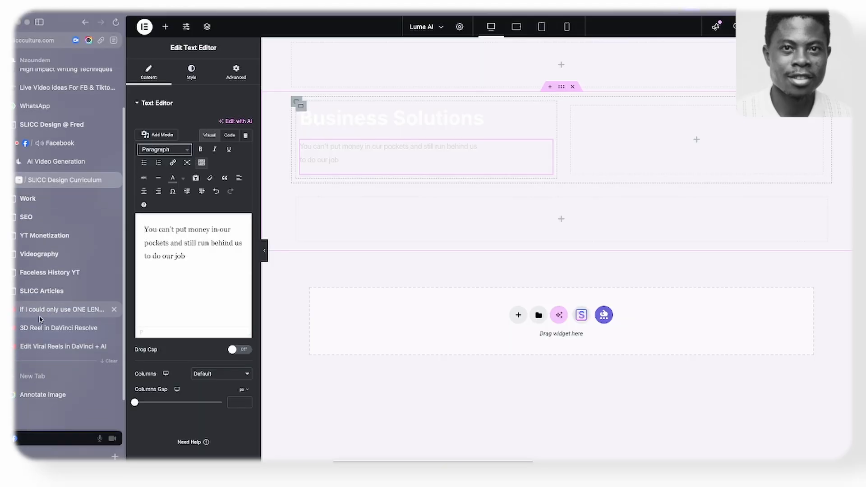
click(54, 161)
scroll(186, 272, up, 5)
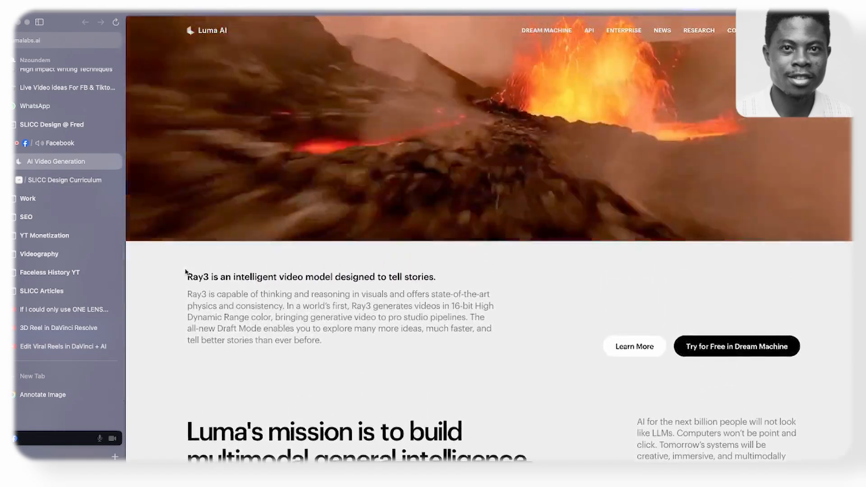
drag(185, 272, 436, 279)
key(ctrl+c)
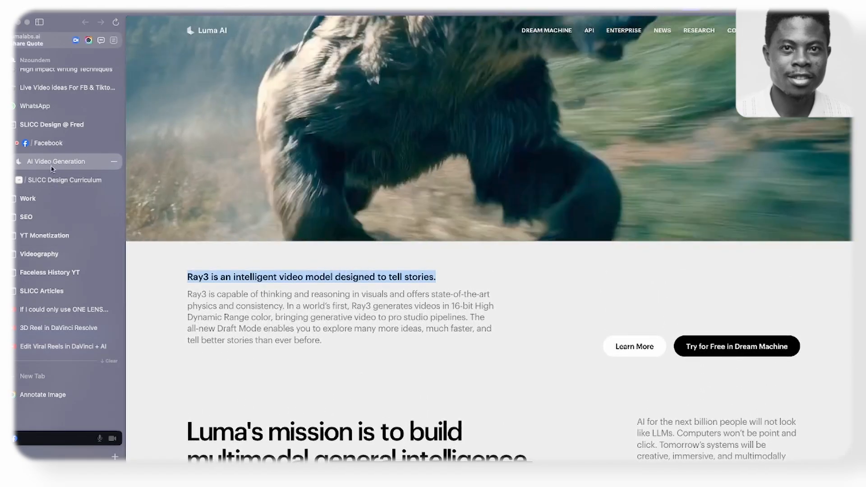
click(64, 180)
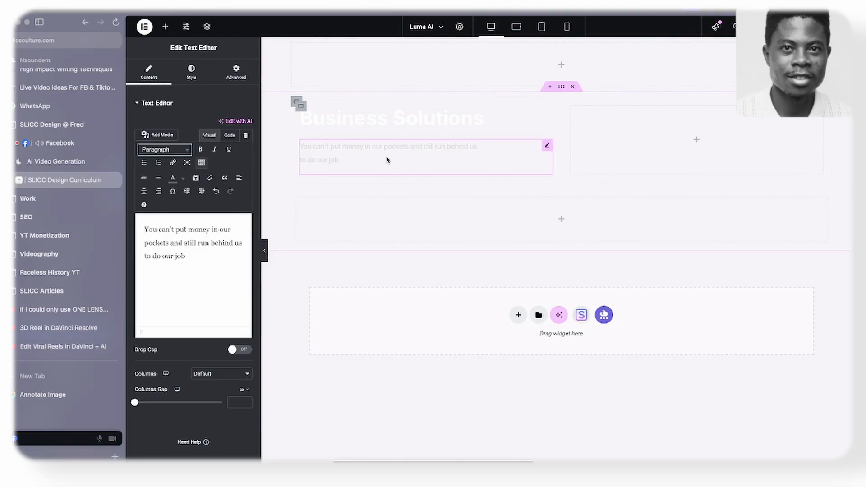
click(349, 132)
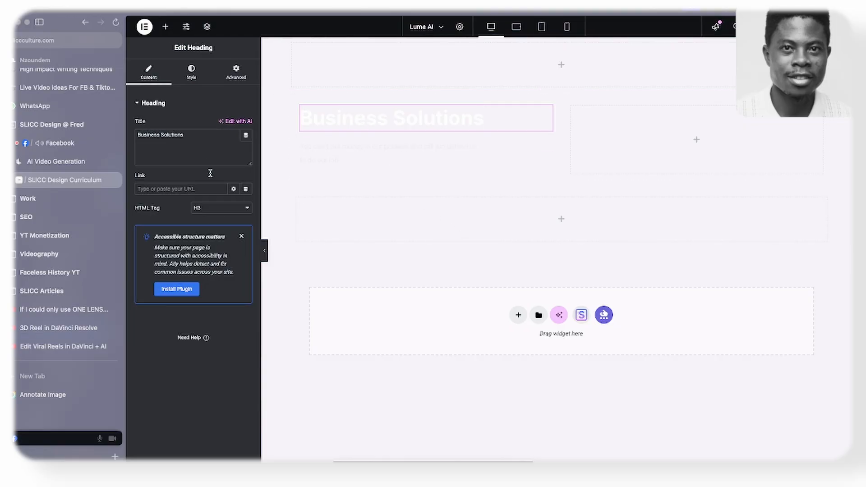
key(ctrl+a)
key(ctrl+v)
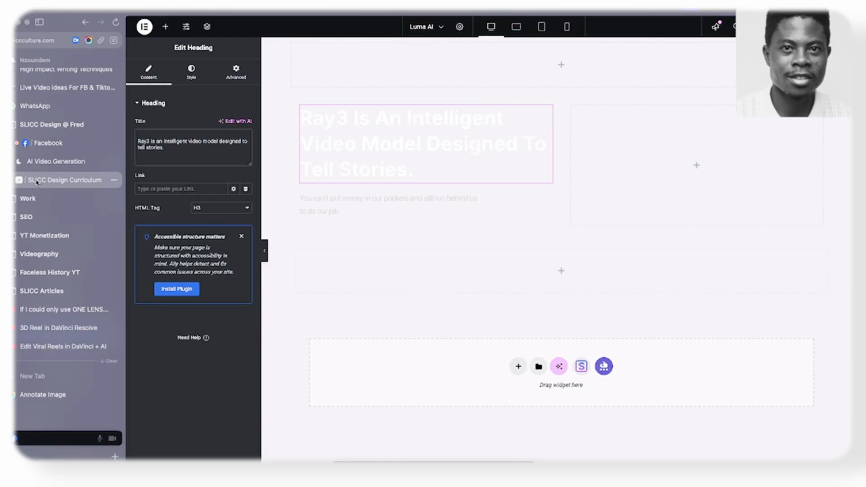
- Copy the description paragraph beginning "Ray3 is capable of thinking" from the Luma AI website and replace the Elementor Text Editor's placeholder text with it
click(53, 167)
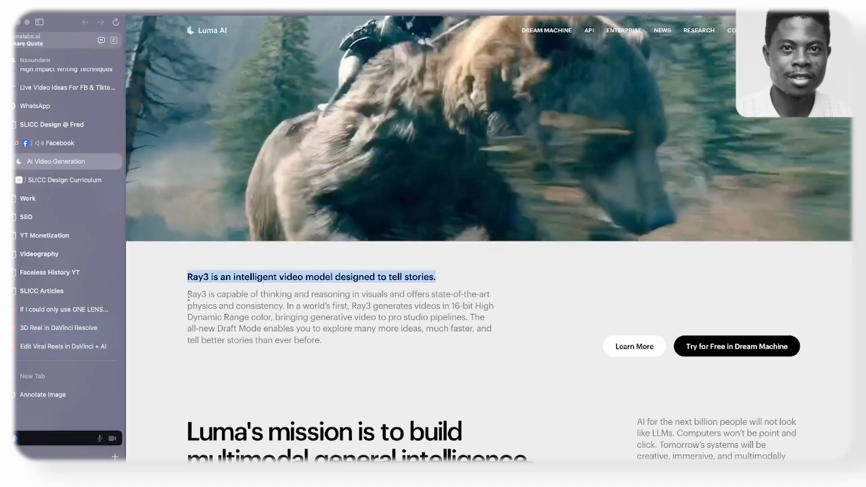
drag(188, 292, 331, 342)
key(super+c)
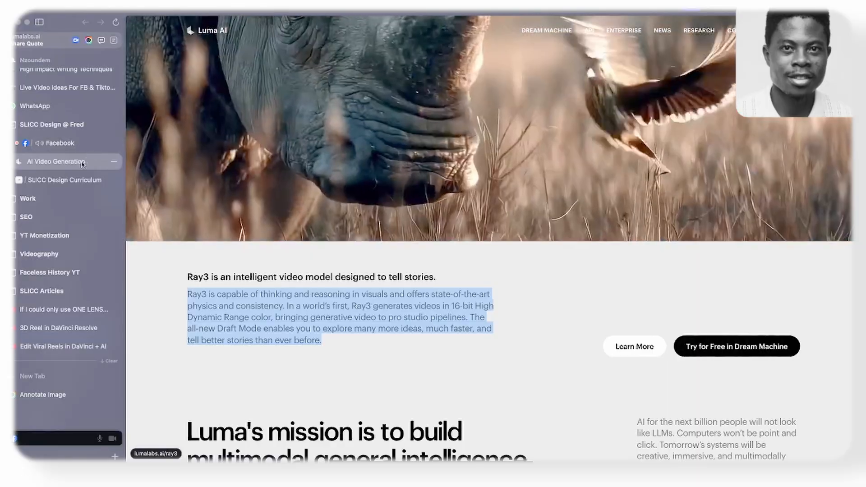
click(76, 179)
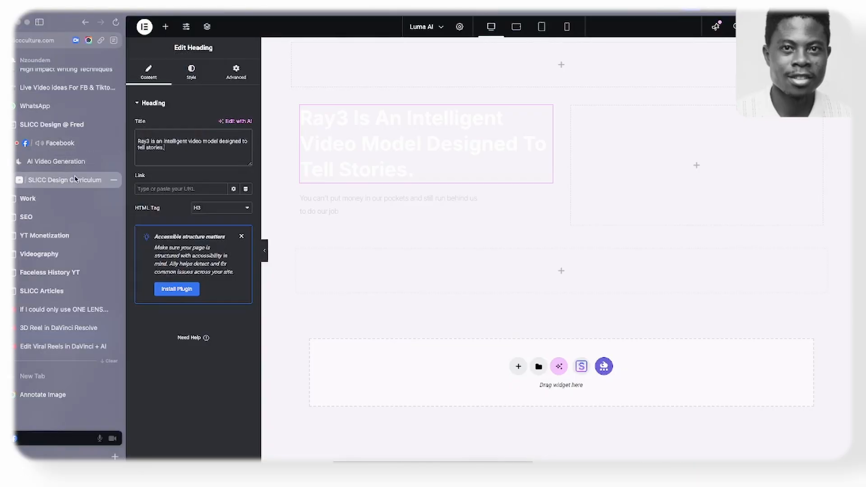
click(351, 204)
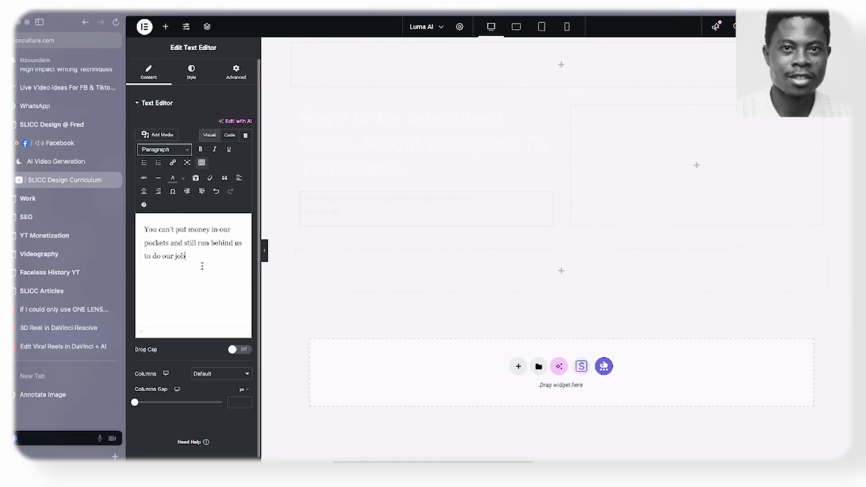
key(super+a)
key(super+v)
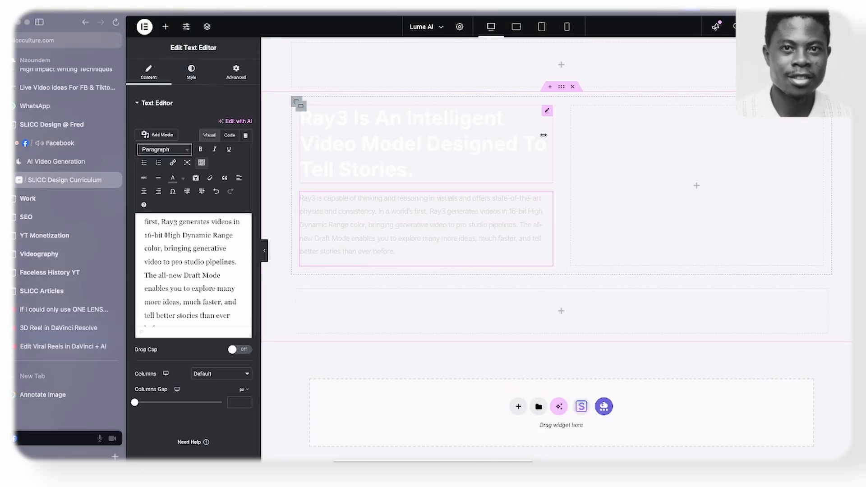
- Add a Button widget to the second column, duplicate it, and set that column container's direction to row
click(165, 26)
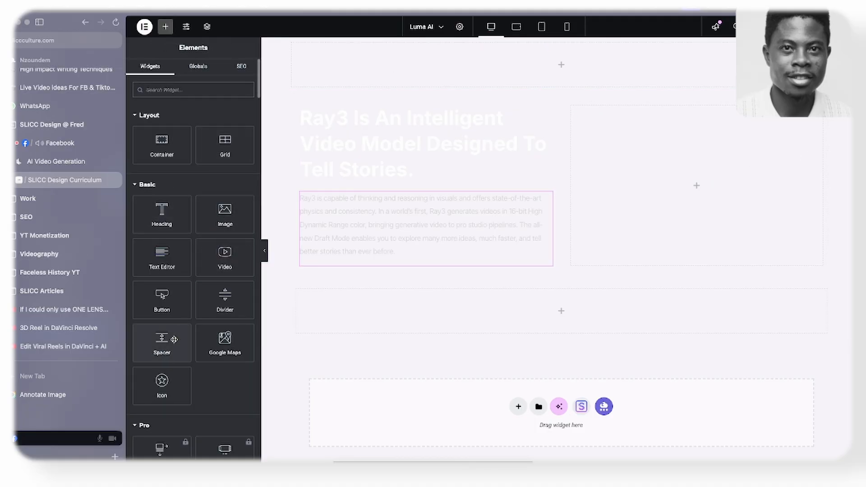
drag(162, 295, 636, 198)
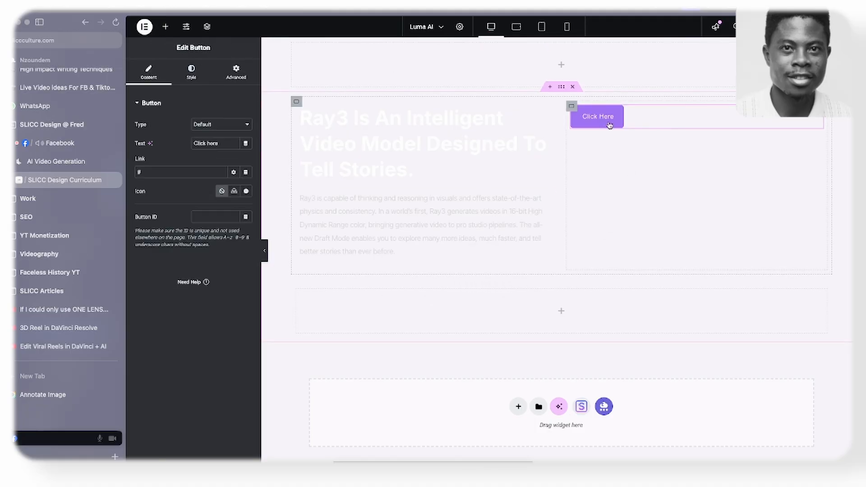
right_click(609, 125)
click(625, 149)
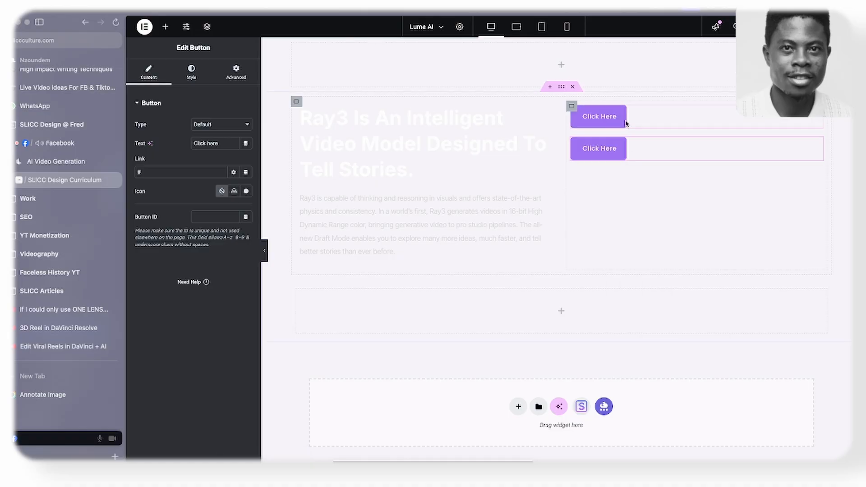
click(572, 107)
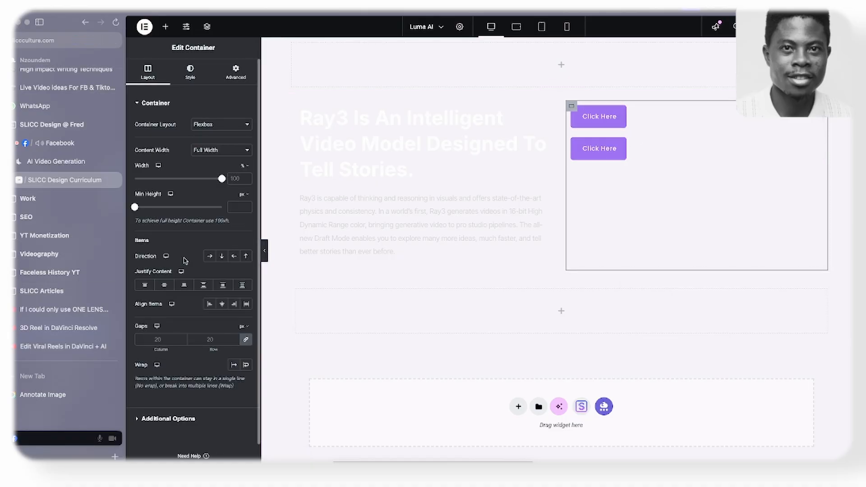
click(210, 256)
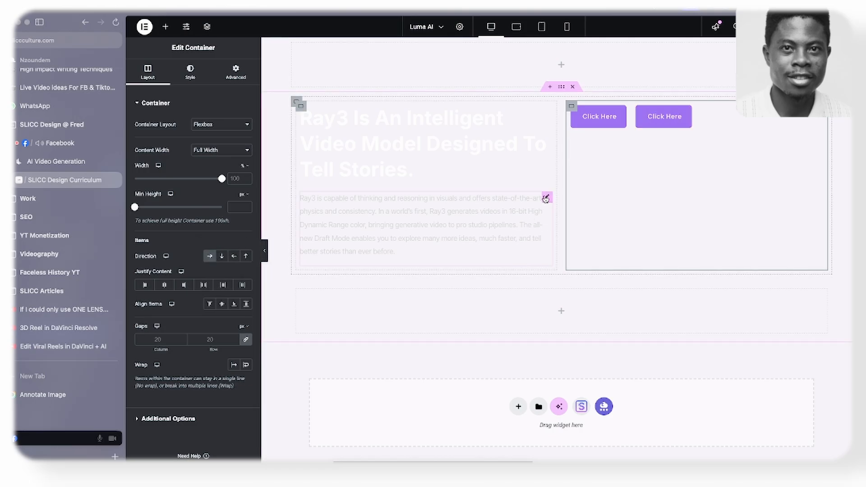
- Give the whole second section a classic background in light grey #CFCFCF
click(561, 88)
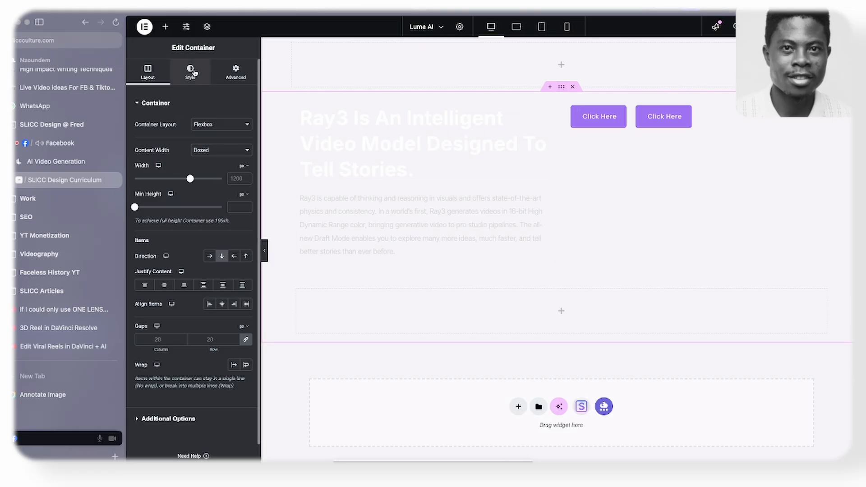
click(190, 72)
click(210, 144)
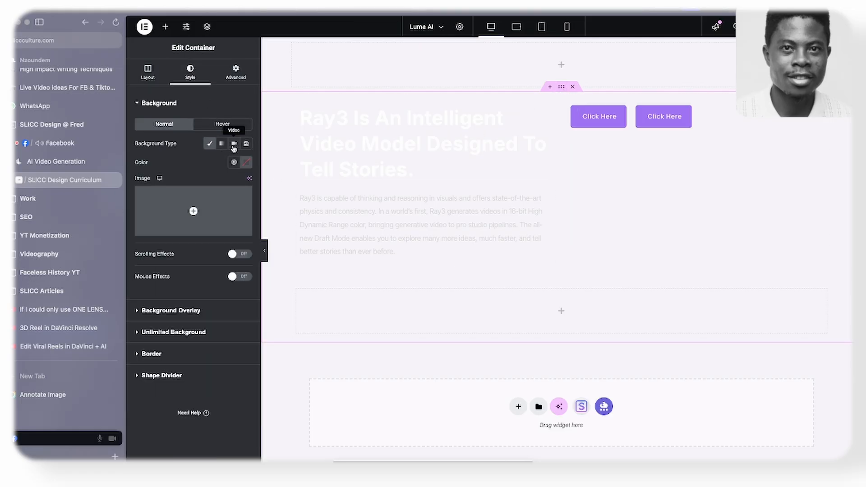
click(246, 161)
drag(201, 220, 181, 216)
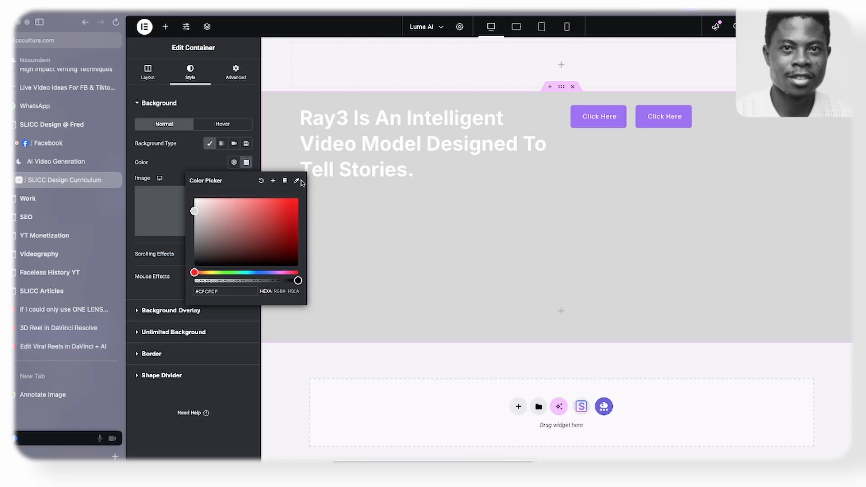
- Set the text color of the Ray3 heading to black
click(300, 103)
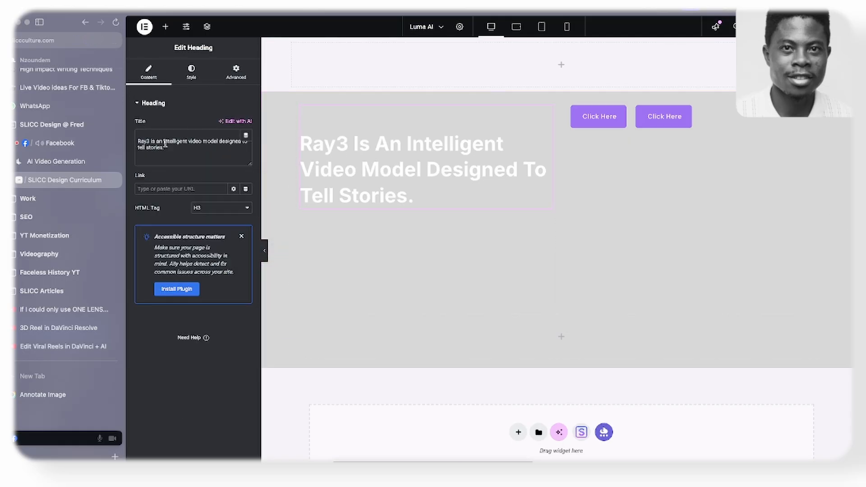
click(187, 78)
click(246, 251)
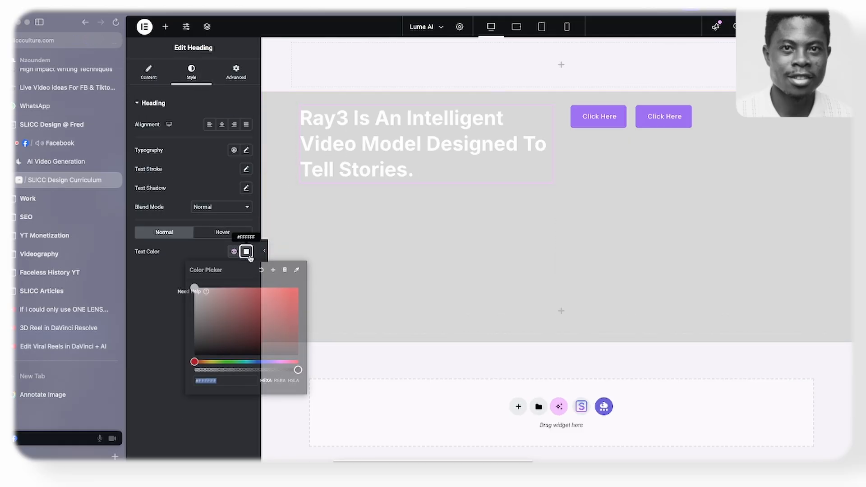
click(205, 351)
click(156, 364)
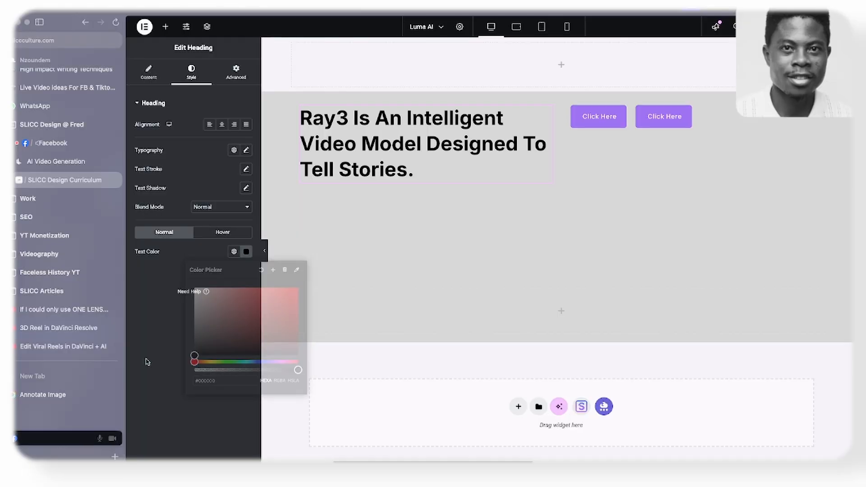
- Set the text color of the paragraph below the heading to grey #707070
click(344, 221)
click(191, 72)
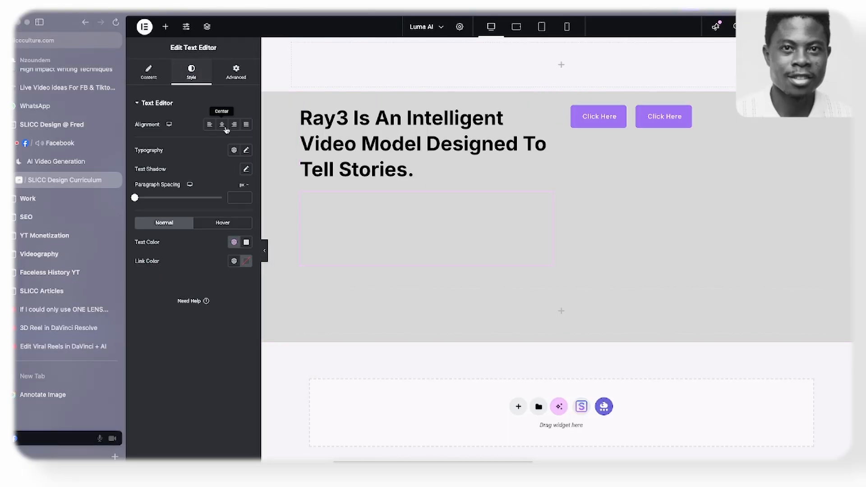
click(245, 243)
click(194, 328)
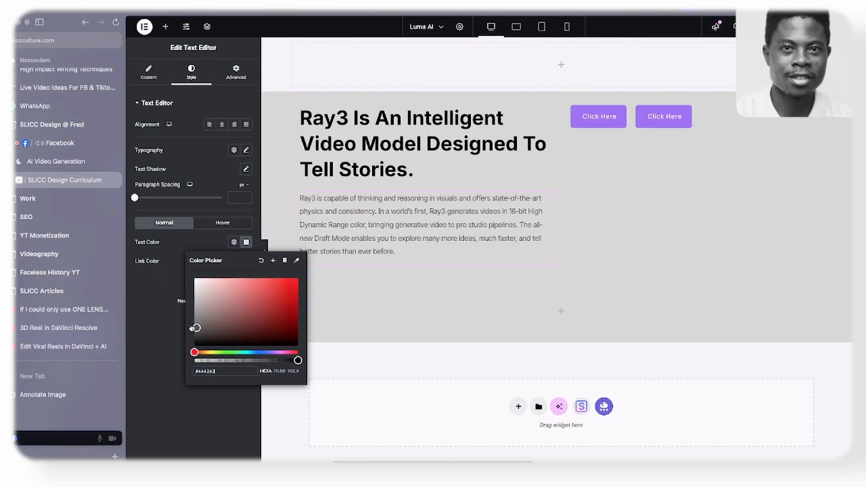
click(156, 321)
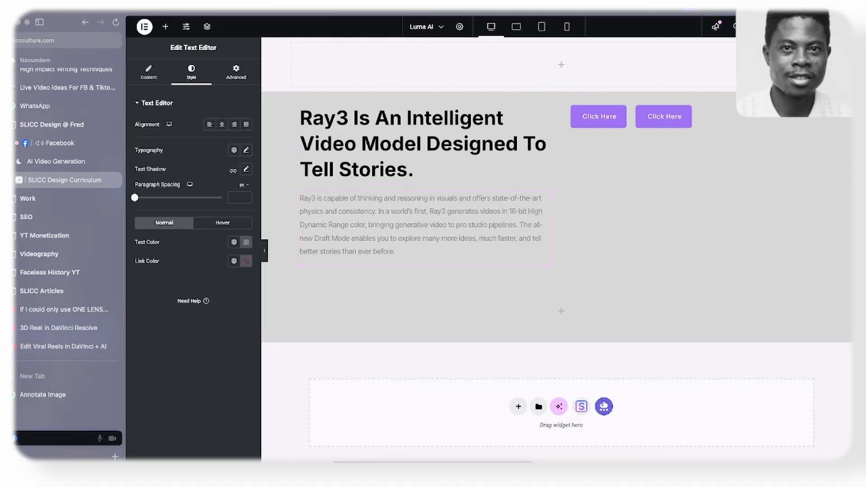
- Check the button styling on the Luma AI website, then give the first Elementor button a white background and black text
click(72, 166)
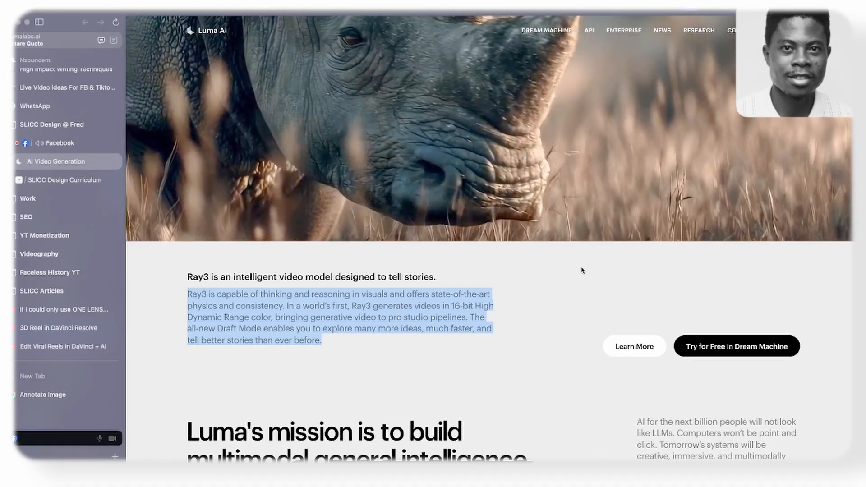
scroll(496, 226, down, 3)
click(552, 220)
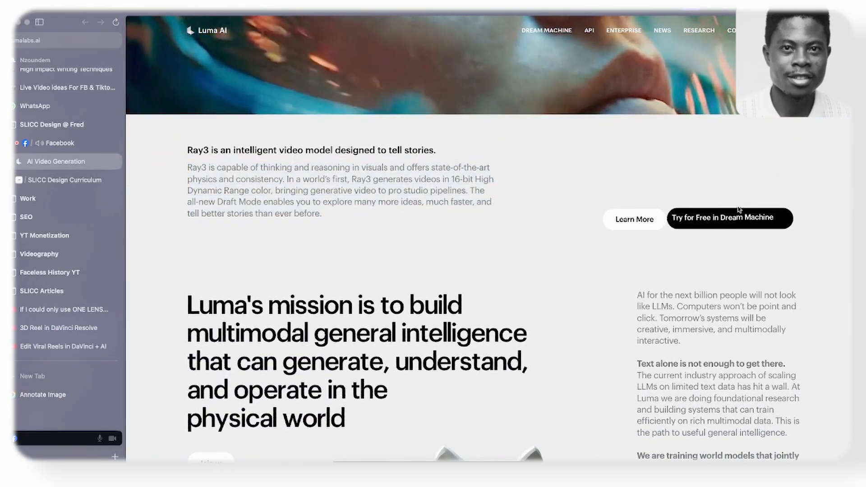
click(65, 180)
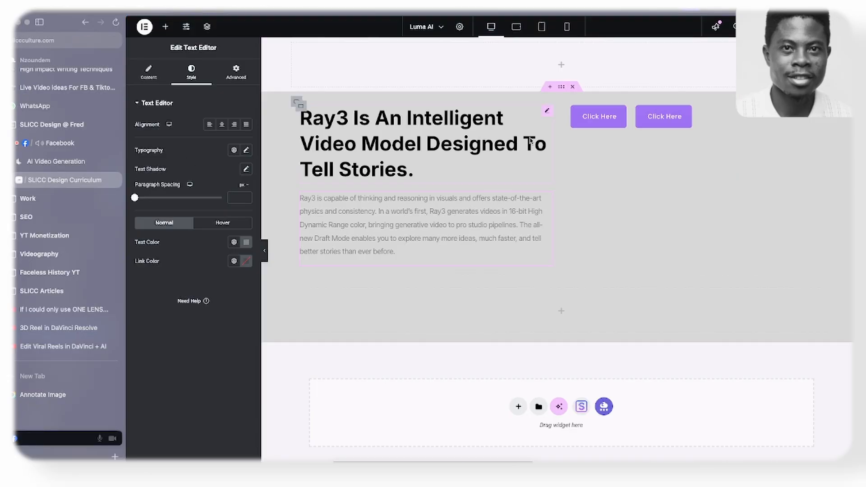
click(602, 116)
click(197, 86)
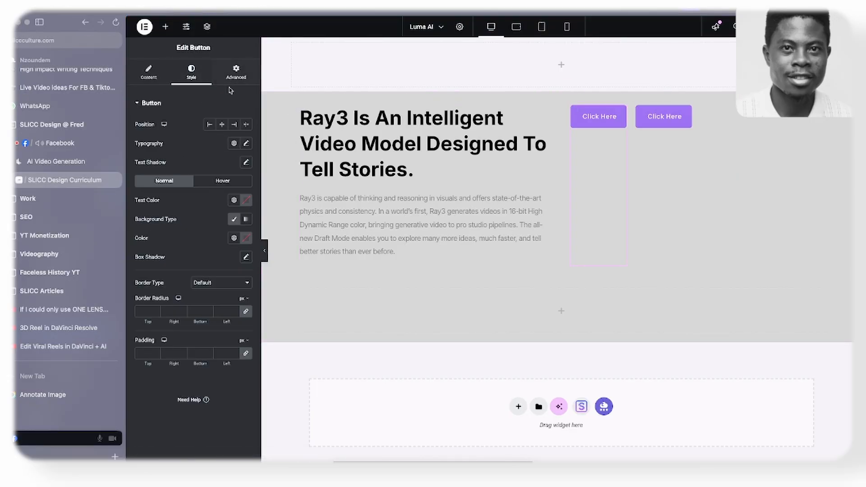
click(245, 238)
drag(209, 296, 163, 259)
click(192, 222)
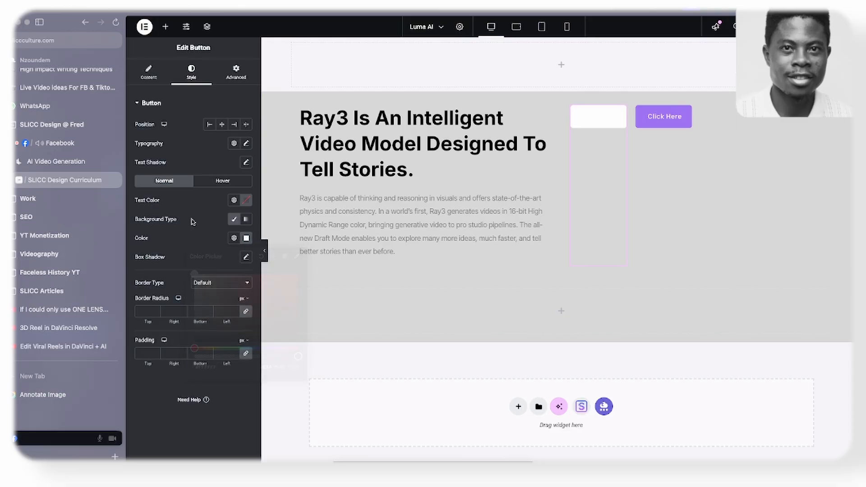
click(243, 202)
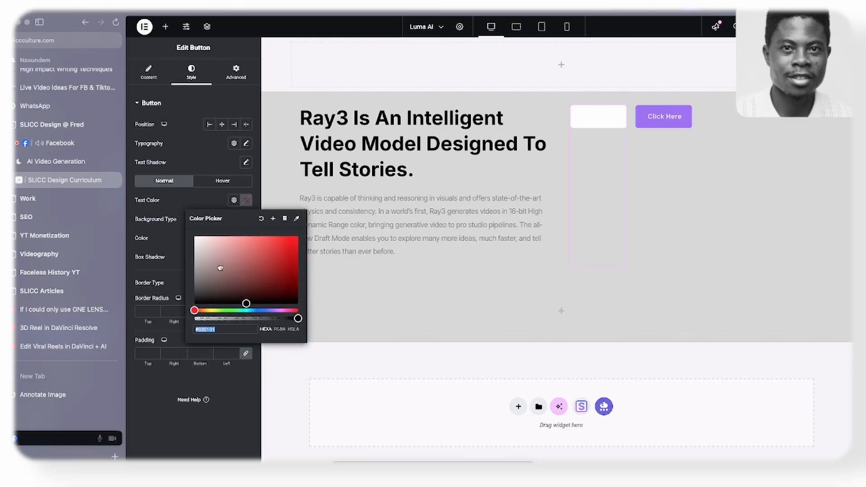
click(181, 257)
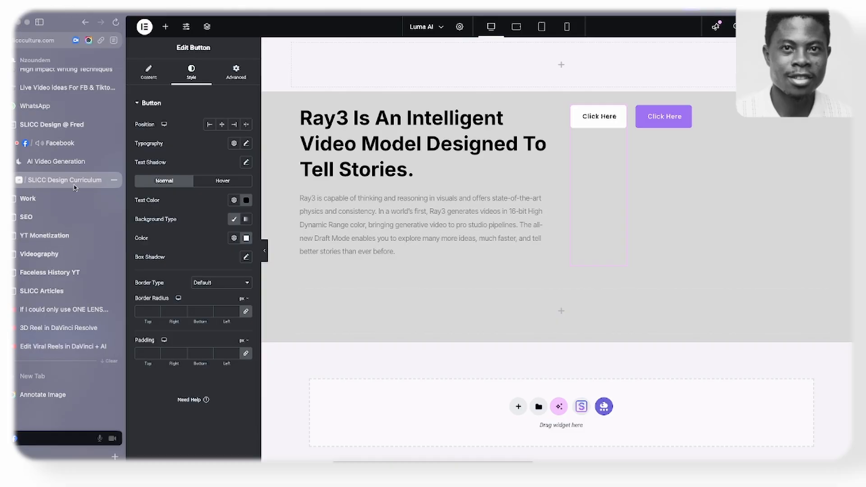
- Check the button labels on the Luma AI website and set the first Elementor button's text to "Learn More"
click(68, 162)
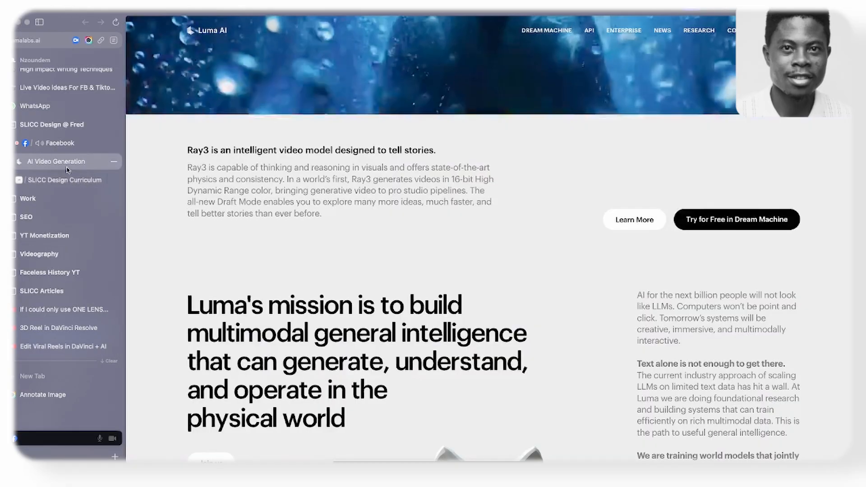
click(68, 180)
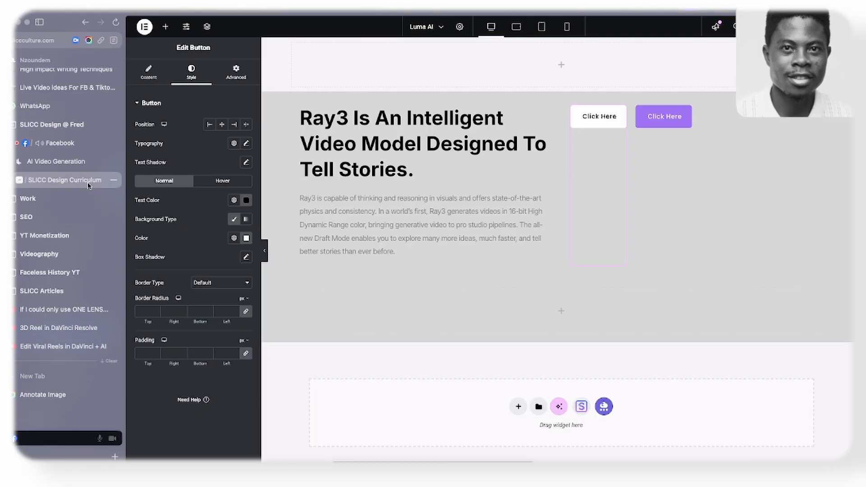
click(158, 72)
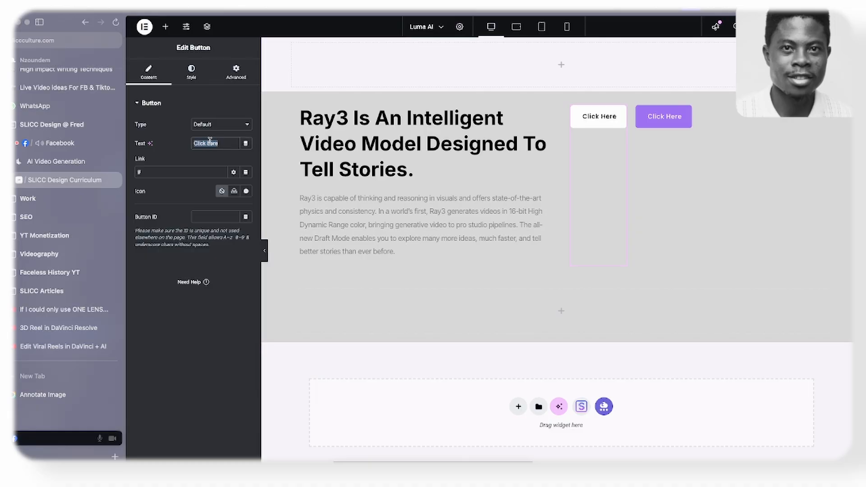
text(Learn M)
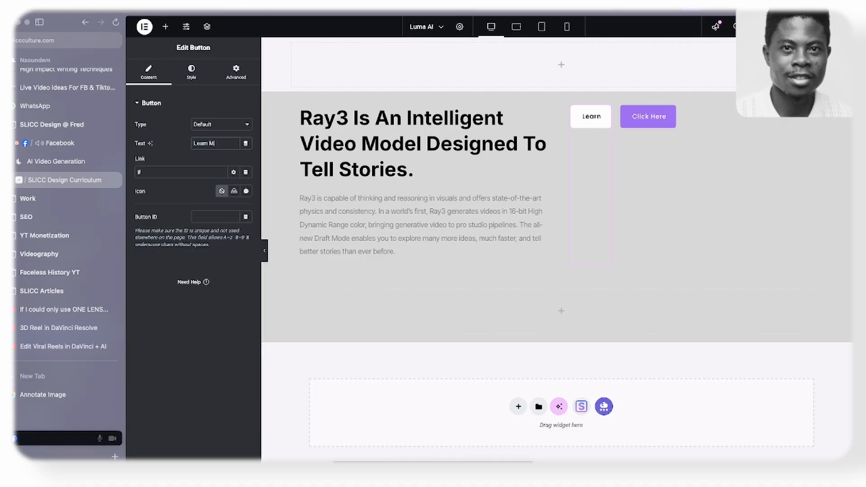
text(ore)
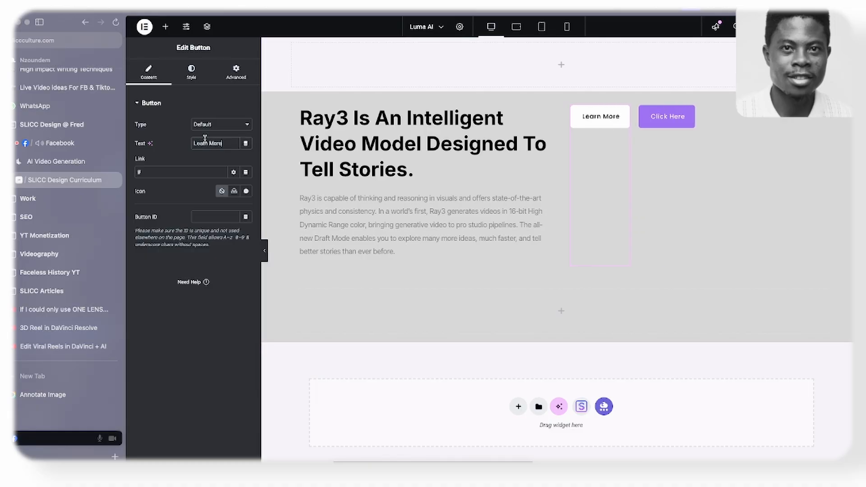
- Set the second button's text to "Try For free in Dream Machine"
click(671, 116)
double_click(215, 144)
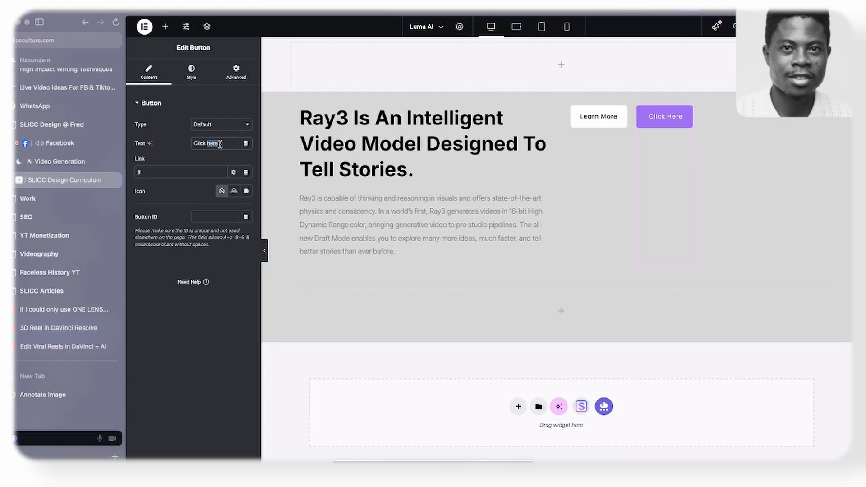
text(Try )
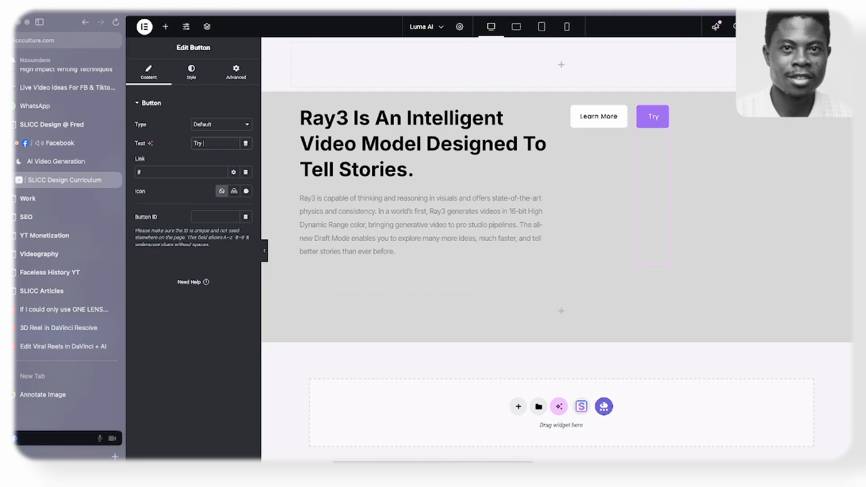
text(For free )
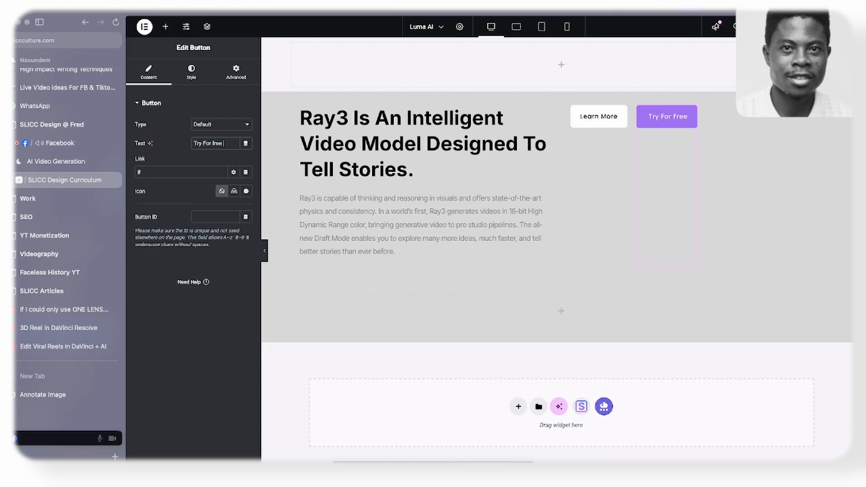
text(in Dream)
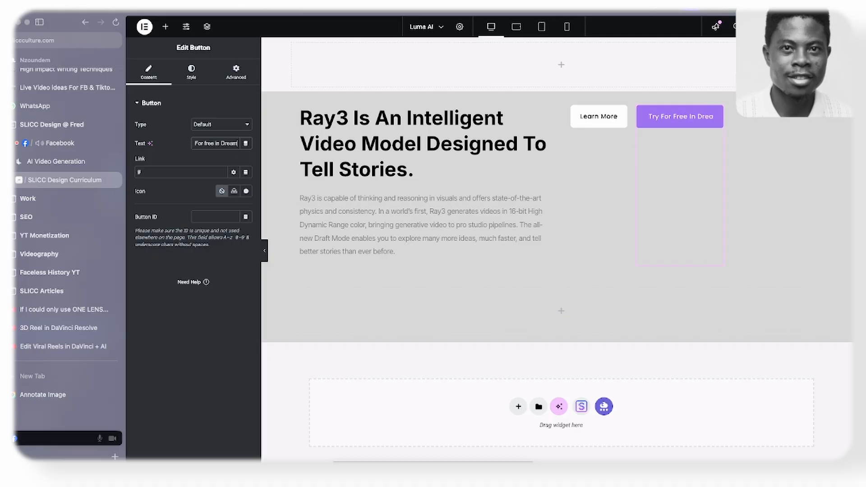
text( Machine)
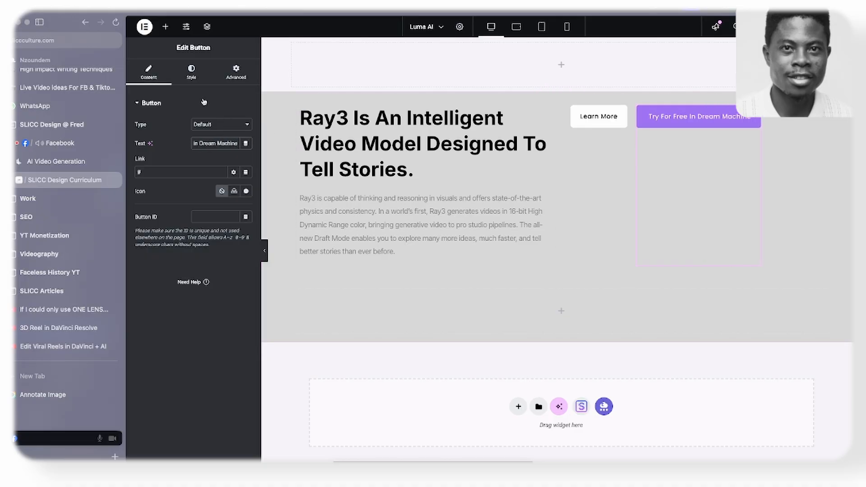
- Give the Dream Machine button a black #000000 background and white text
click(200, 80)
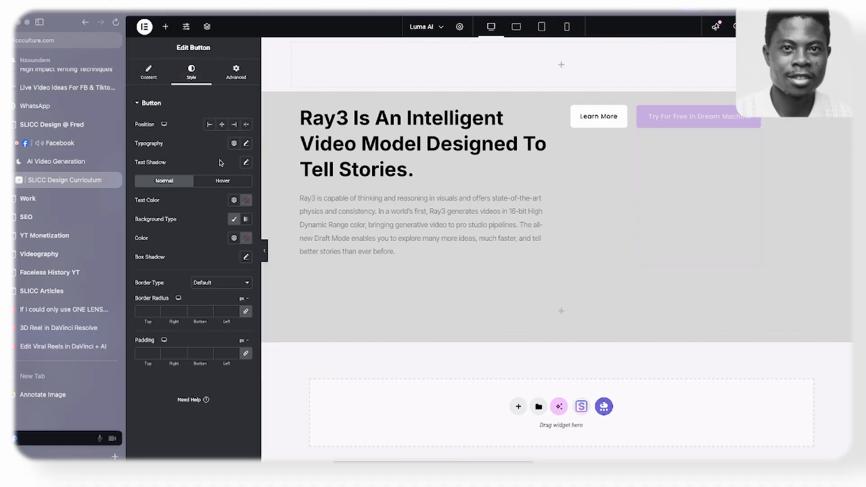
click(247, 240)
drag(229, 333, 180, 351)
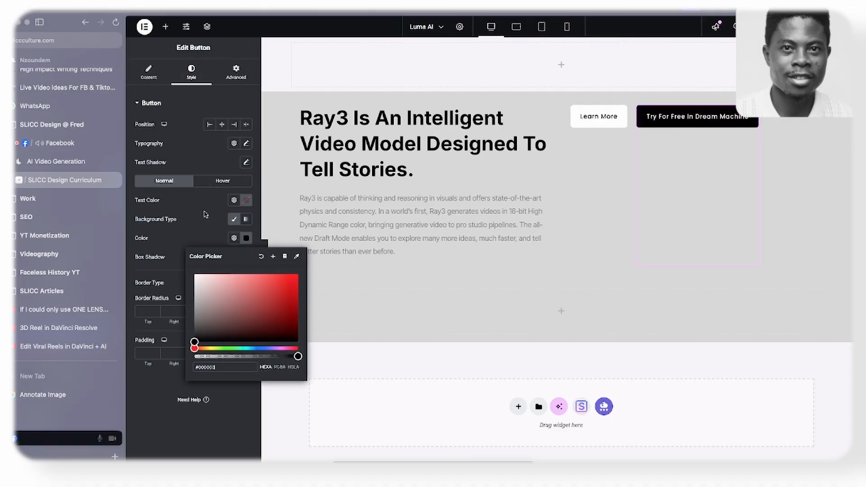
click(246, 203)
drag(210, 262, 179, 206)
click(179, 206)
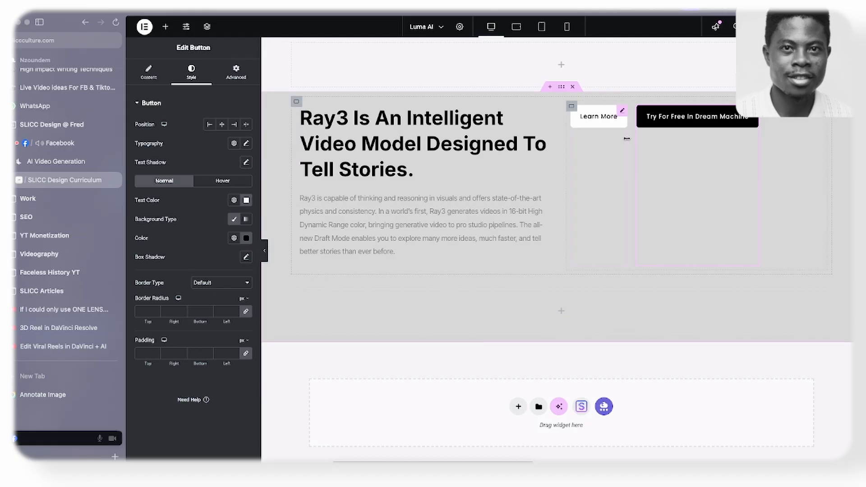
- Check the button shape on the Luma AI website, then set the Dream Machine button's border radius to 30 px on all corners
click(87, 163)
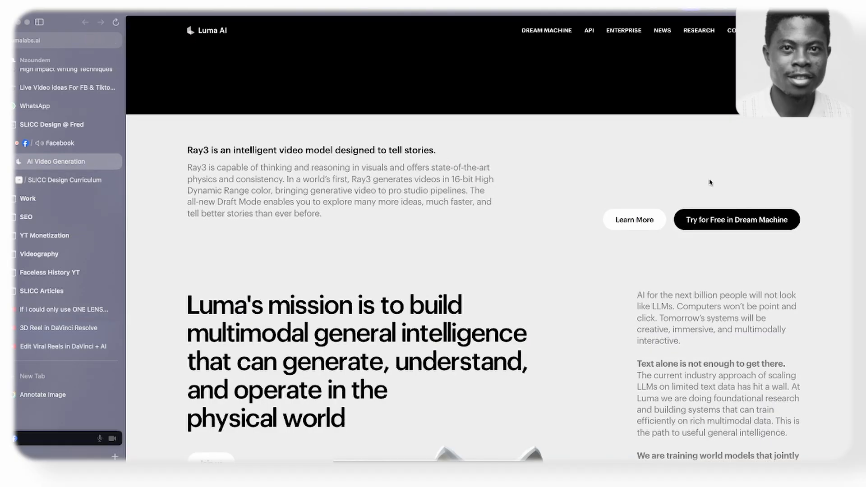
click(64, 180)
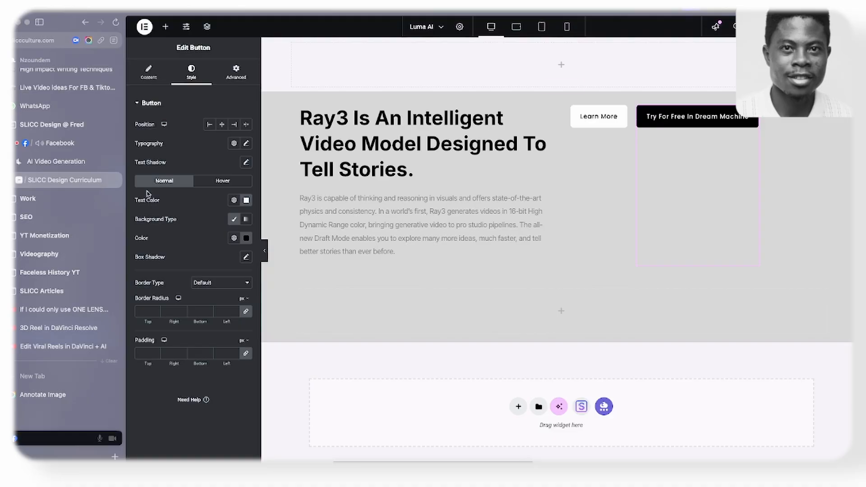
click(236, 308)
text(3)
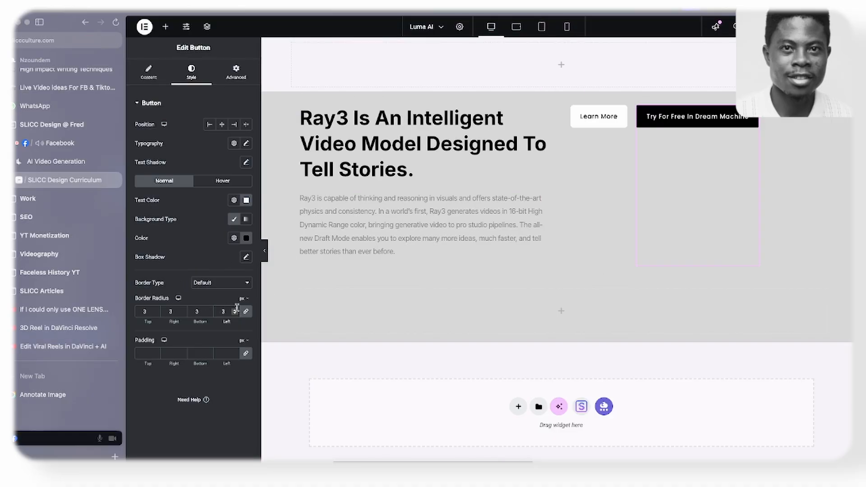
text(0)
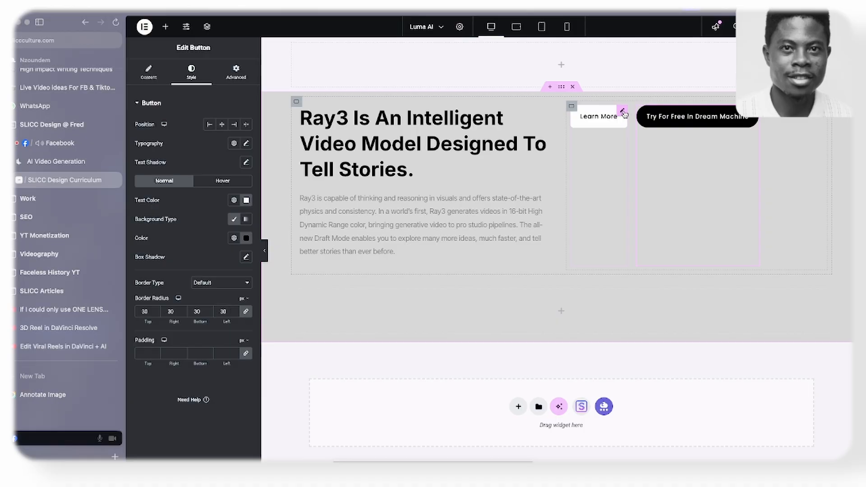
- Set the Learn More button's border radius to 30 px on all corners
click(623, 111)
click(191, 71)
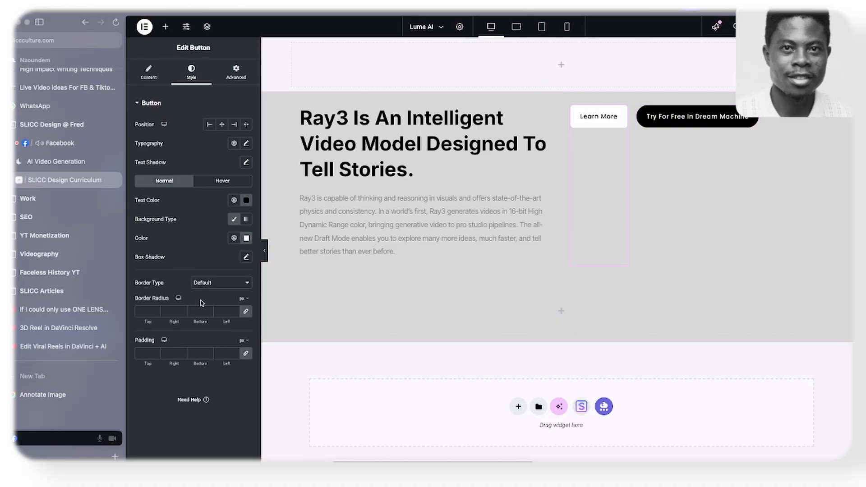
click(230, 308)
text(30)
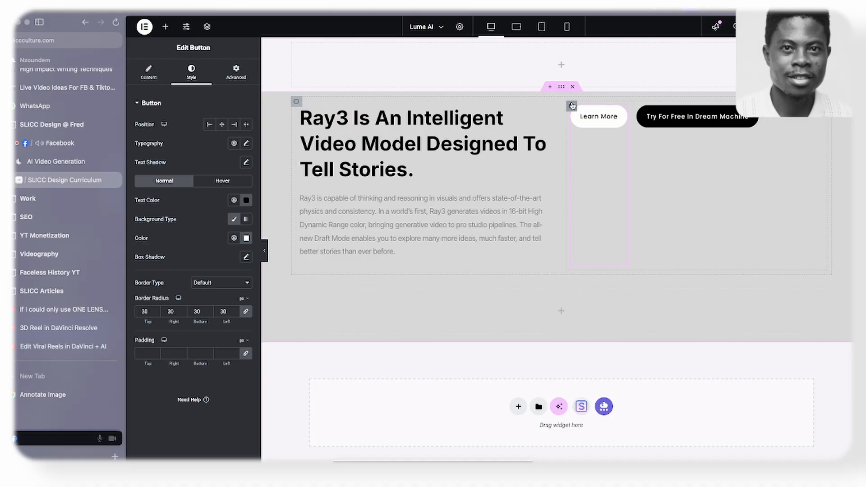
- Set the button container's item alignment to End and widen the neighbouring text column
click(572, 105)
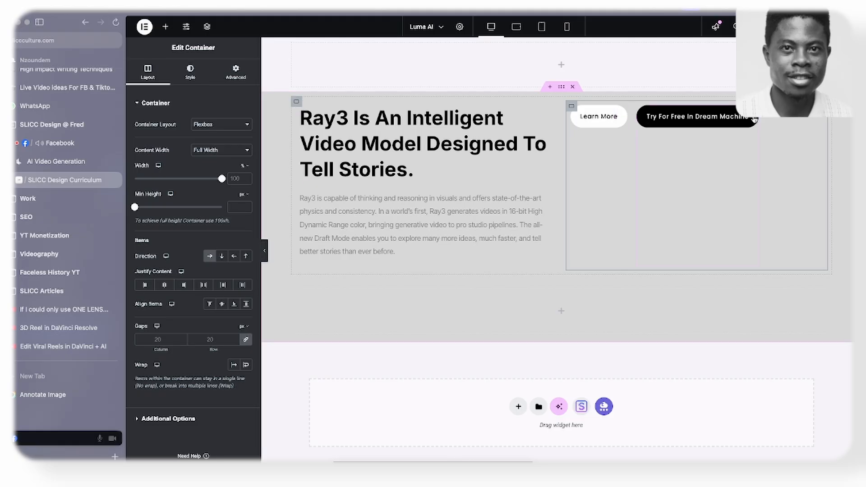
click(234, 305)
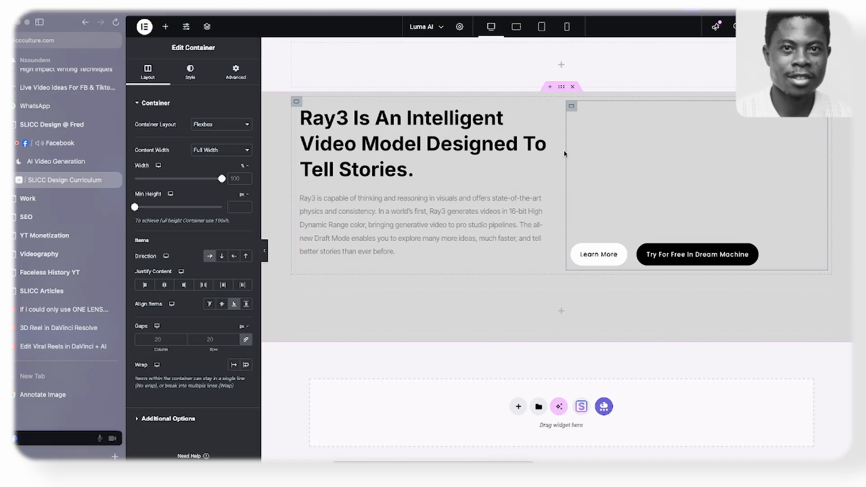
drag(552, 160, 612, 180)
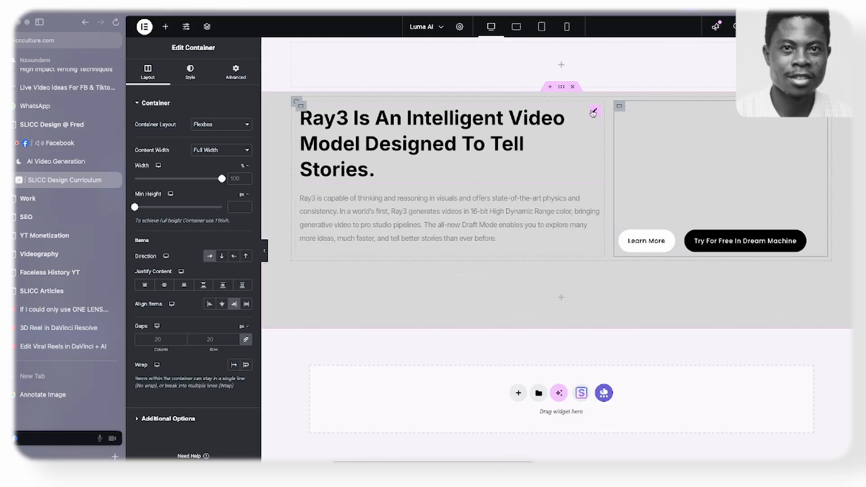
- Set the Ray3 heading's font size to 18 px and compare it with the heading on the Luma AI website
click(594, 113)
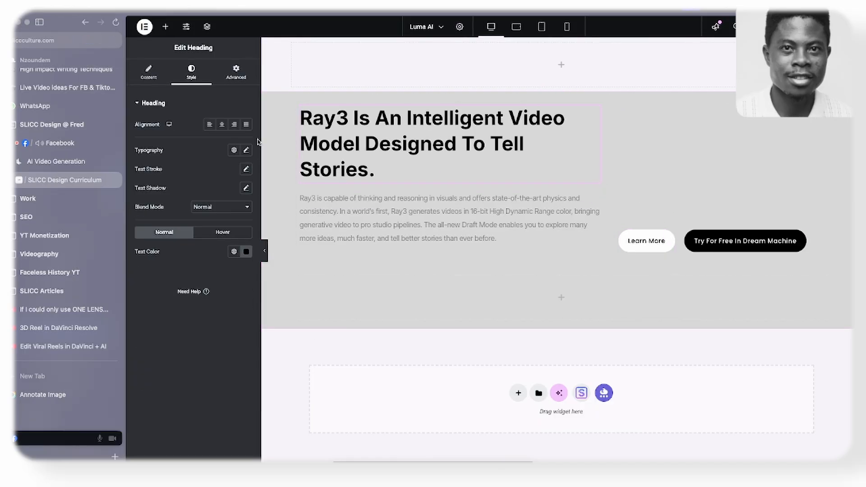
click(246, 149)
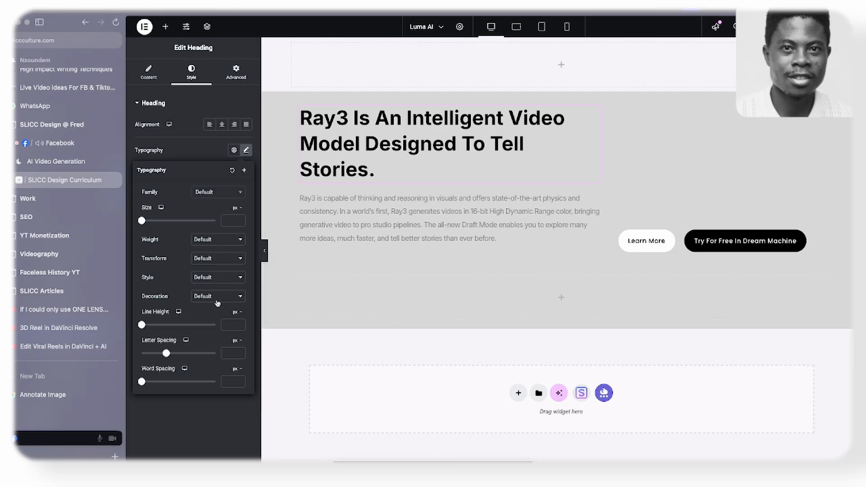
mouse_move(143, 222)
mouse_down()
mouse_move(166, 224)
mouse_move(148, 226)
mouse_up()
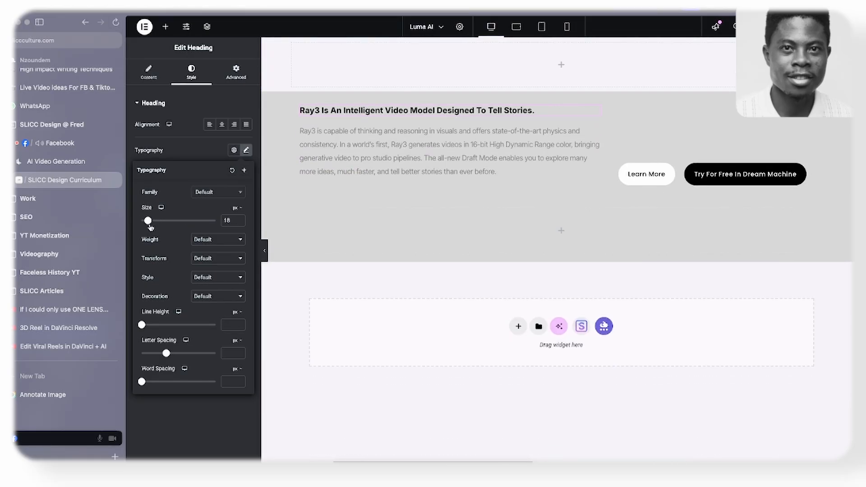
click(208, 153)
click(79, 162)
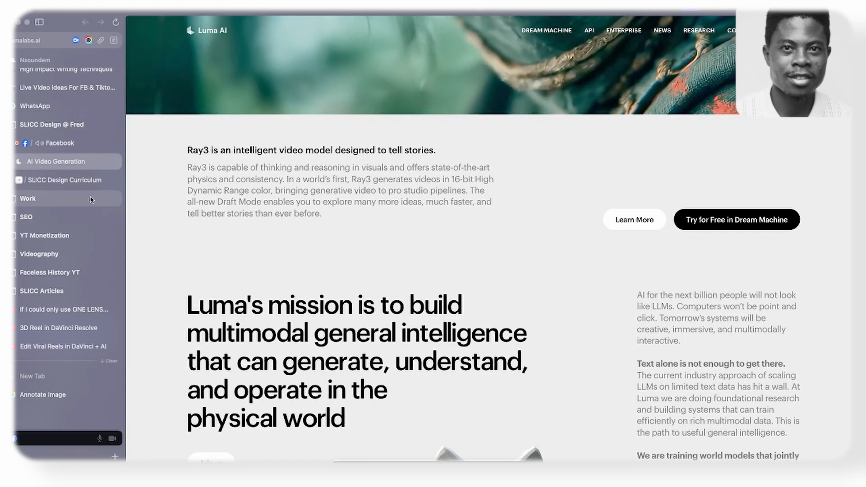
click(79, 181)
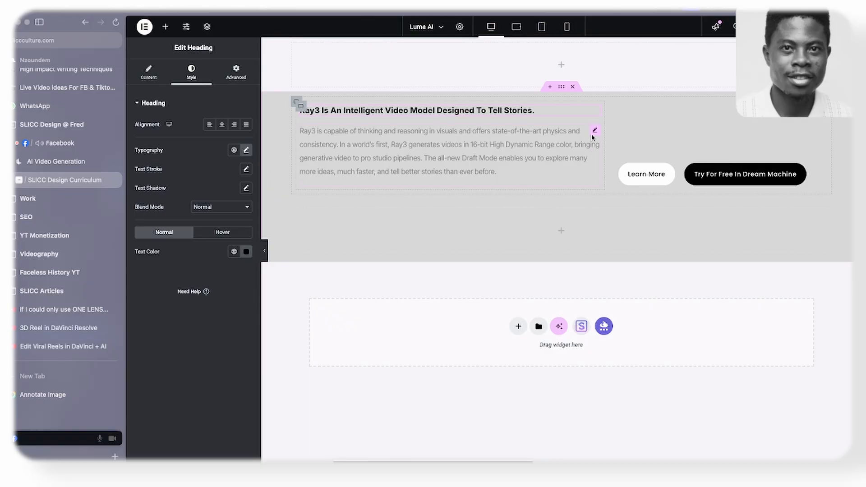
- Check the paragraph's line width on the Luma AI website, then give the Elementor paragraph a custom width of 86%
click(594, 131)
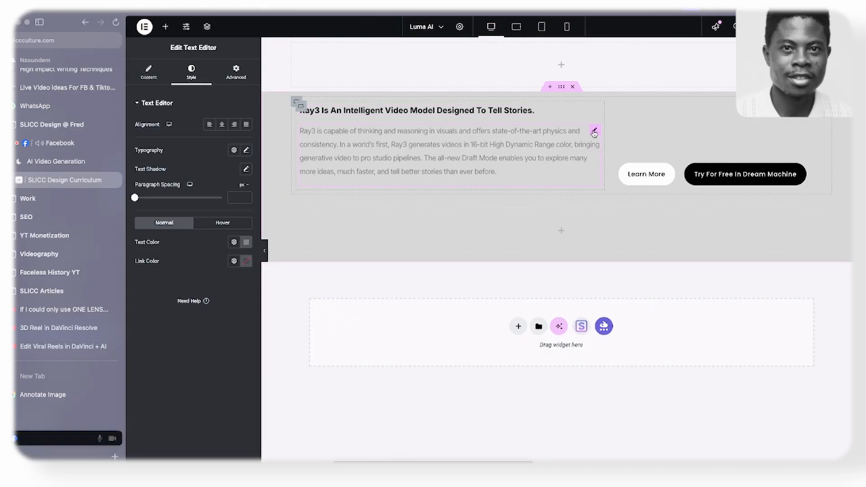
click(68, 162)
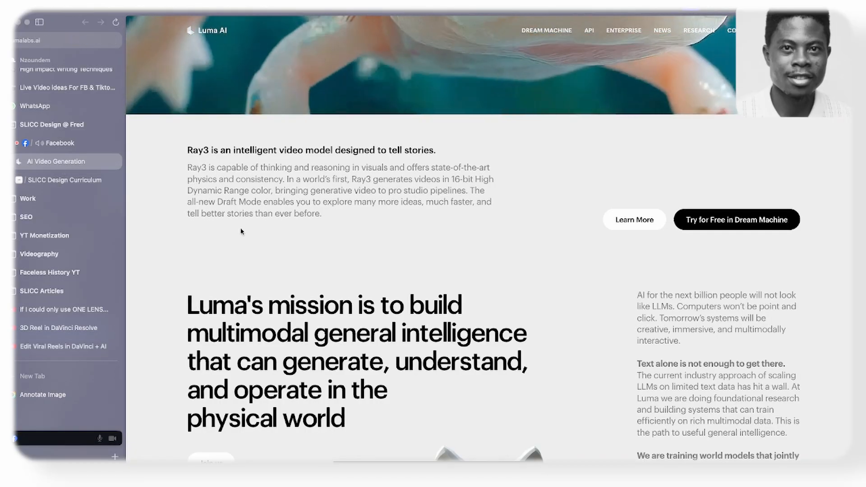
click(68, 186)
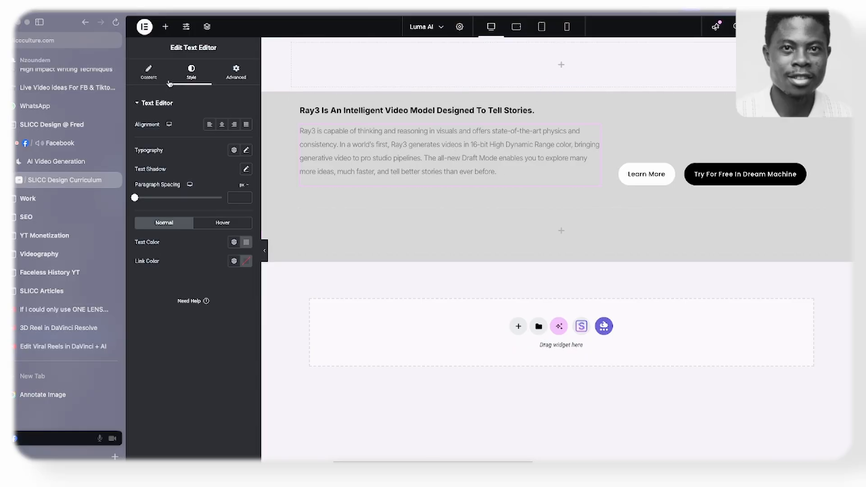
click(236, 71)
click(204, 195)
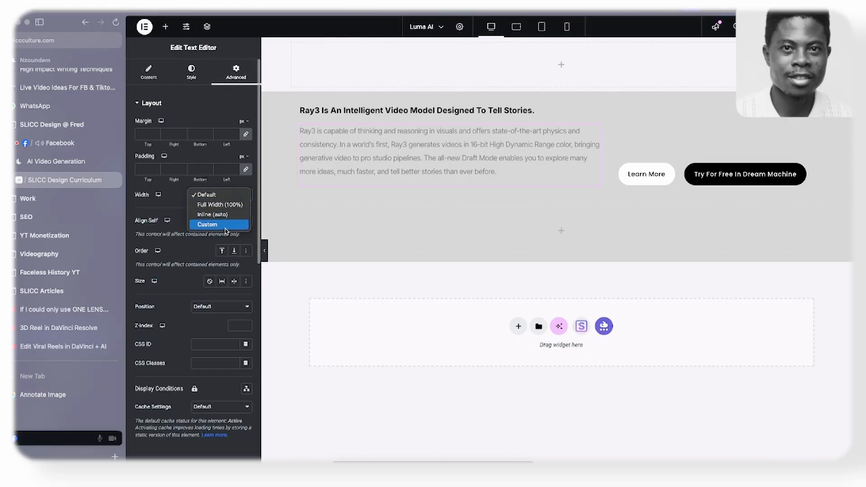
click(227, 225)
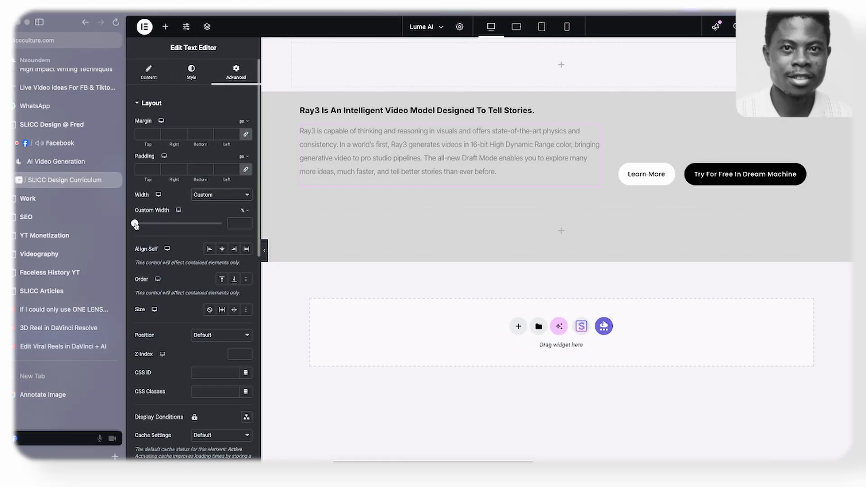
drag(135, 224, 210, 224)
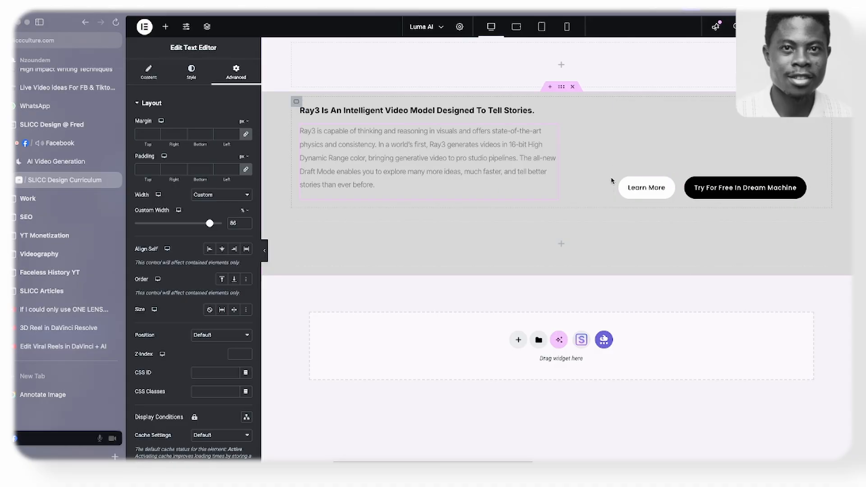
- Fine-tune the text column's width against the button column and set the paragraph's custom width to 75%
click(298, 104)
mouse_move(606, 165)
mouse_down()
mouse_move(620, 169)
mouse_move(611, 170)
mouse_up()
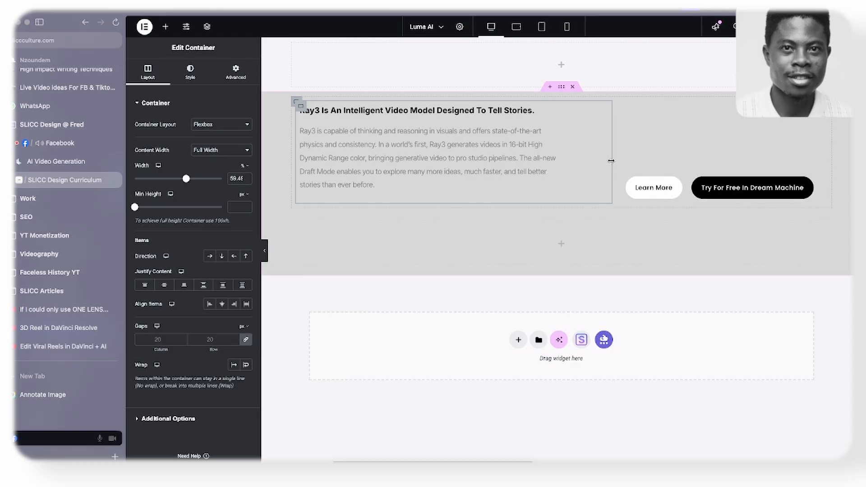
mouse_move(611, 161)
mouse_down()
mouse_move(621, 165)
mouse_move(612, 165)
mouse_up()
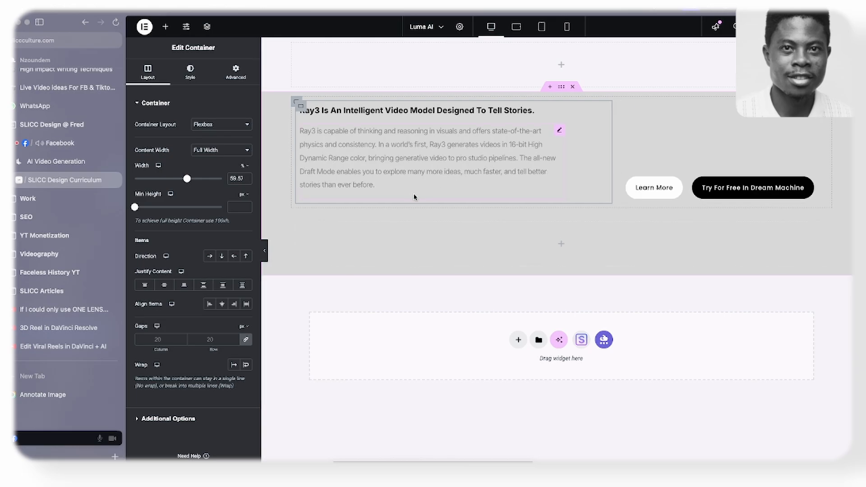
click(560, 130)
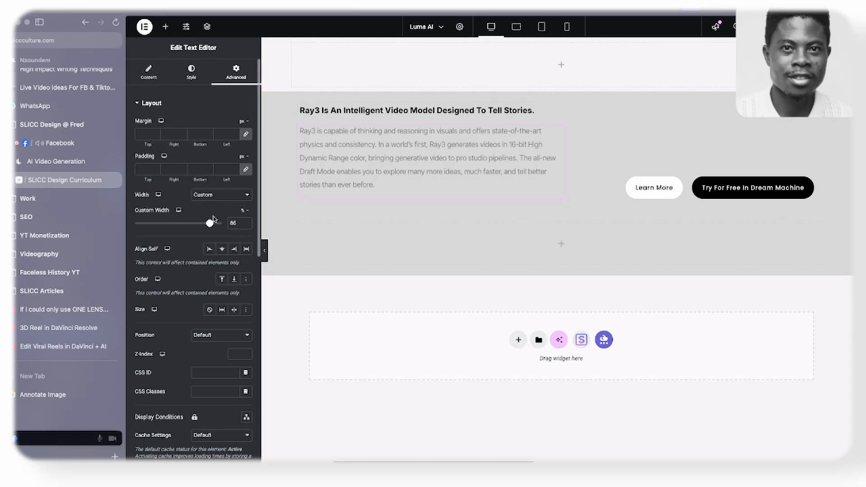
drag(211, 224, 201, 226)
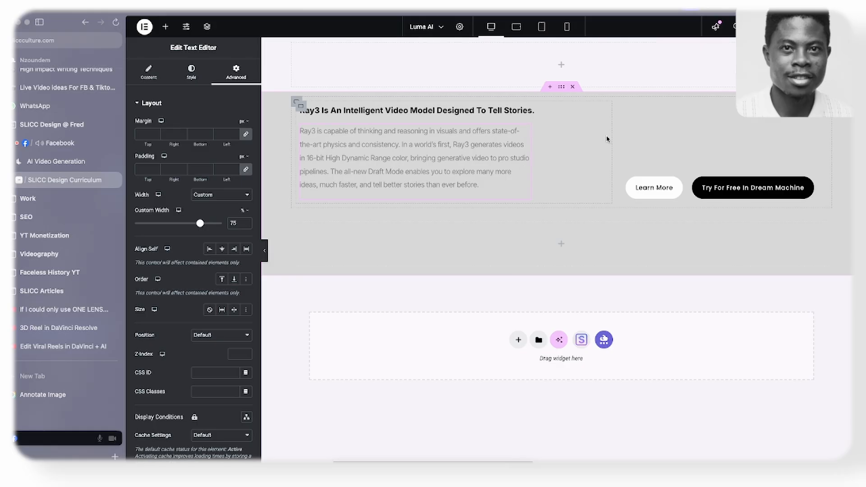
mouse_move(611, 133)
mouse_down()
mouse_move(625, 136)
mouse_move(616, 136)
mouse_up()
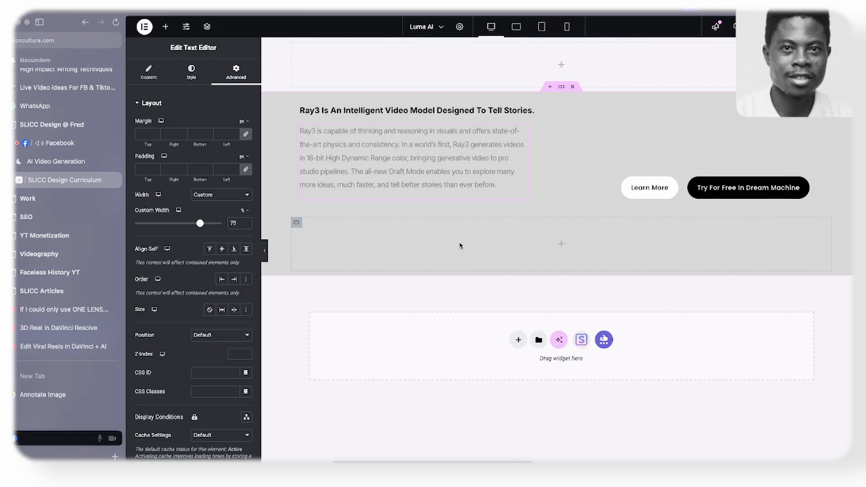
- Compare the Ray3 row's text and button containers with the Figma wireframe and select the empty Elementor container below them
key(super+Tab)
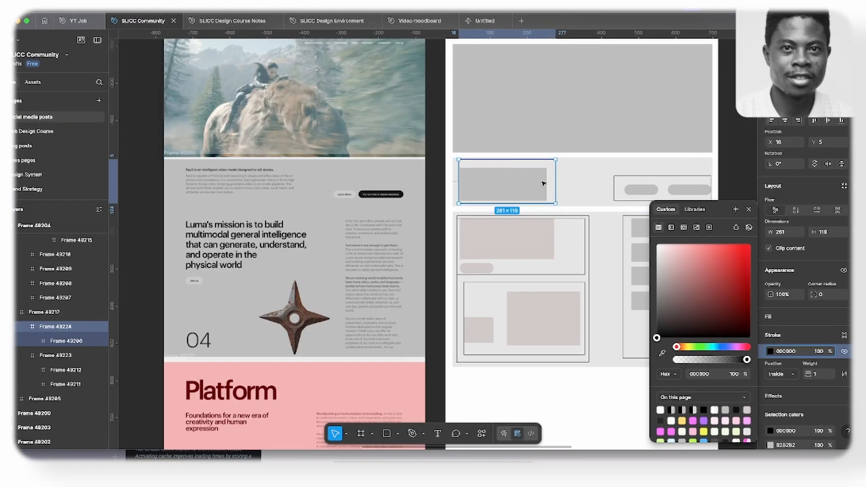
click(605, 178)
key(super+Tab)
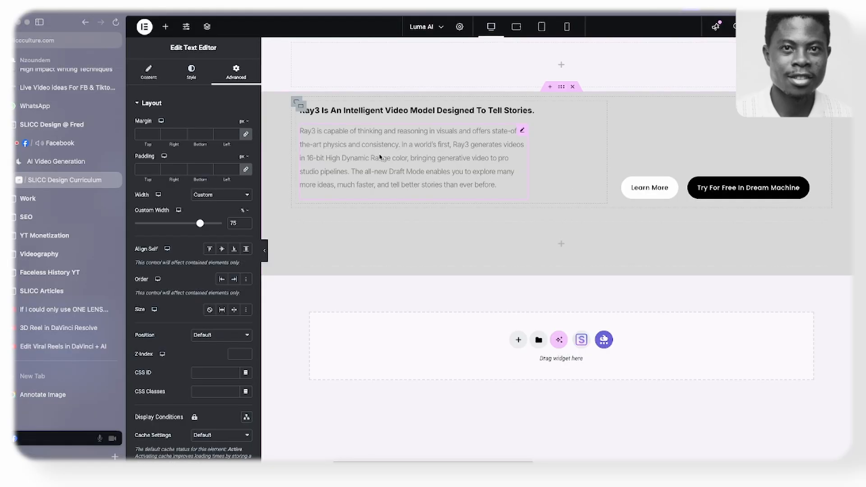
click(622, 111)
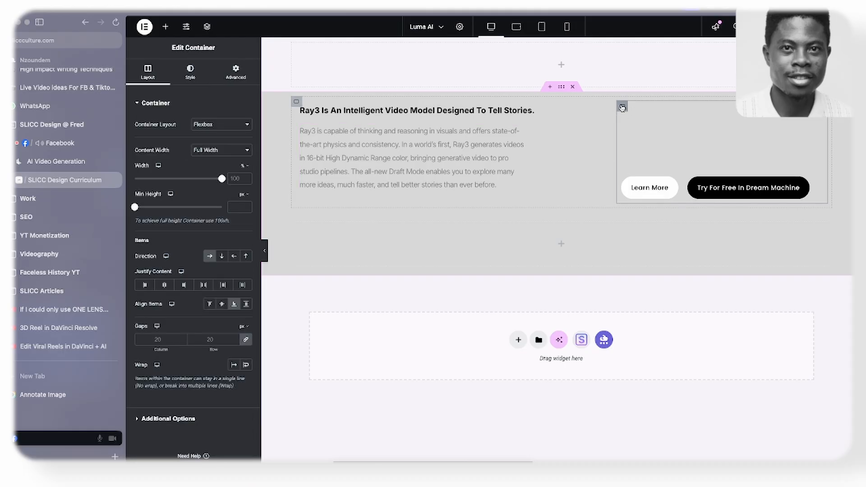
click(301, 105)
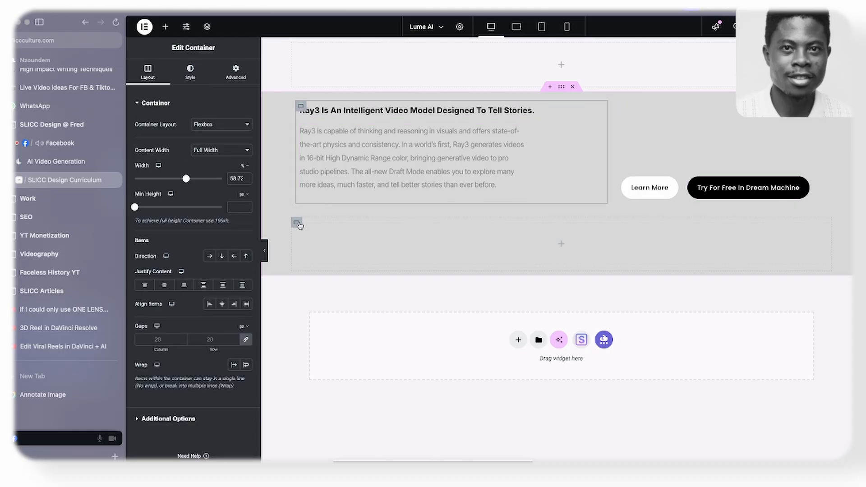
click(296, 223)
- In Figma, set the stroke of the left column frame in the wireframe's lower section to red FF0000
key(super+Tab)
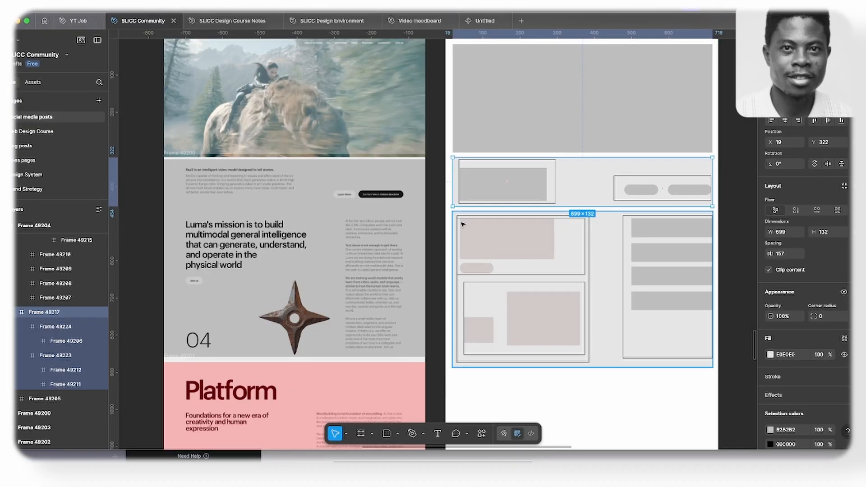
click(457, 293)
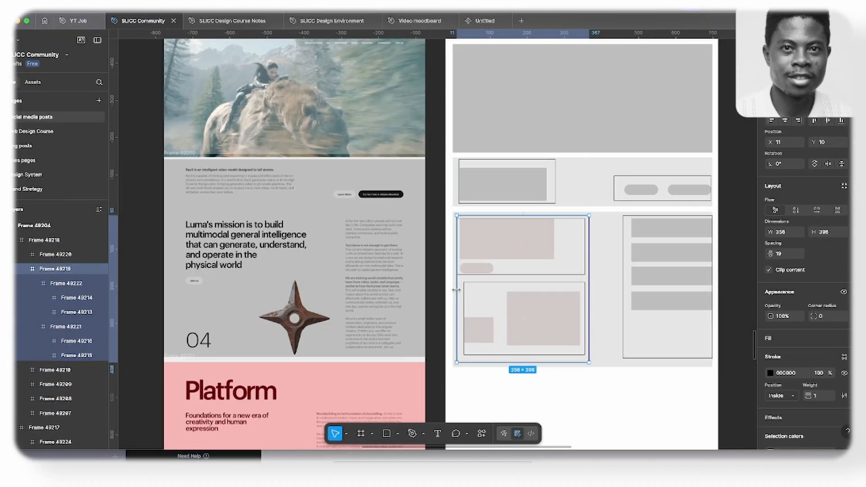
click(770, 373)
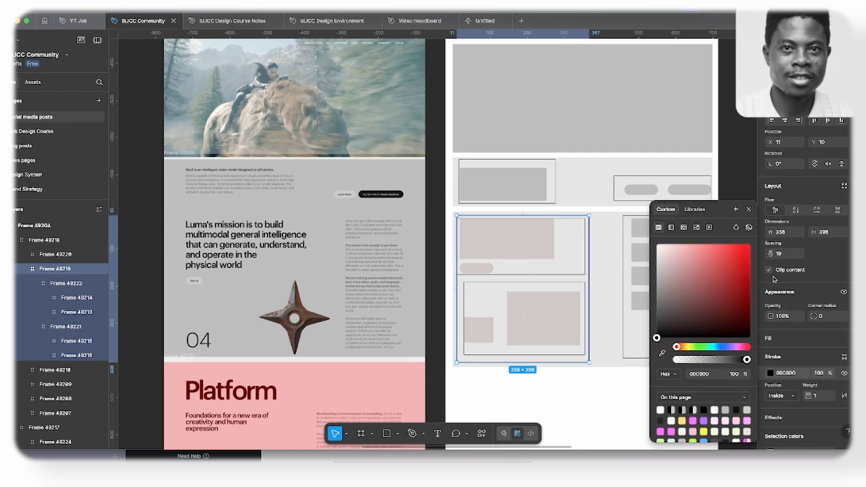
drag(751, 272, 751, 244)
click(749, 209)
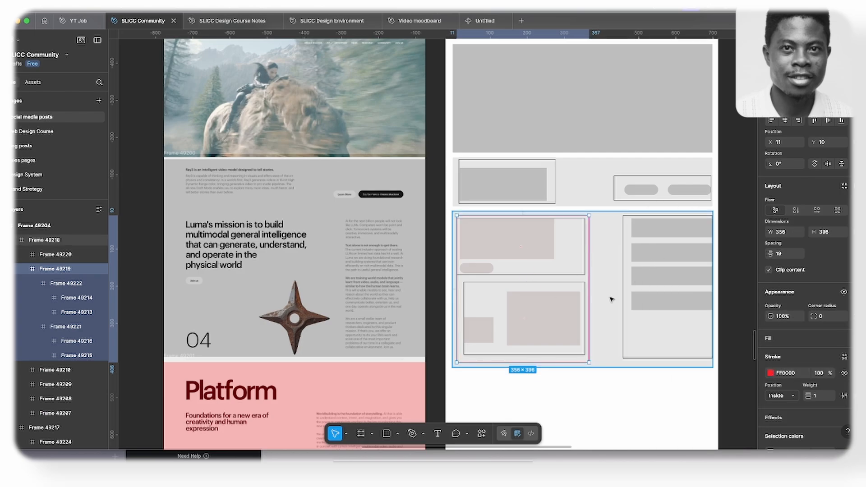
- Set the stroke of the right column frame in the wireframe's lower section to FF0000 and deselect it
click(623, 298)
click(771, 350)
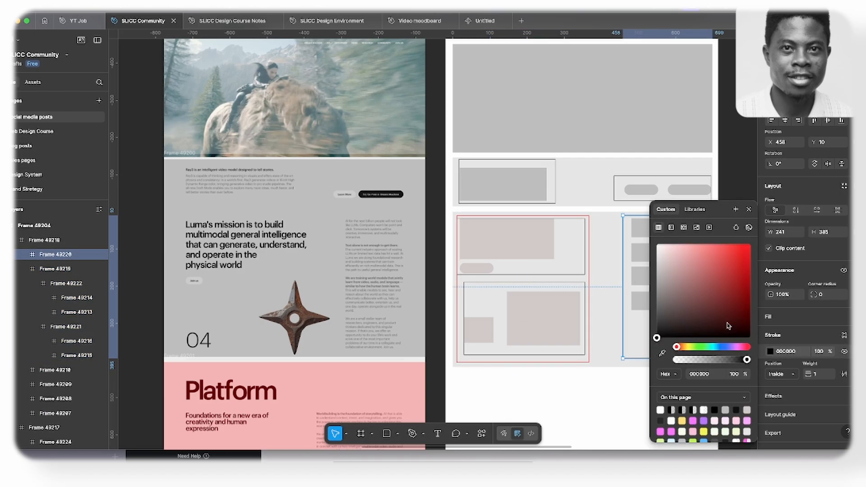
drag(727, 324, 733, 274)
click(749, 209)
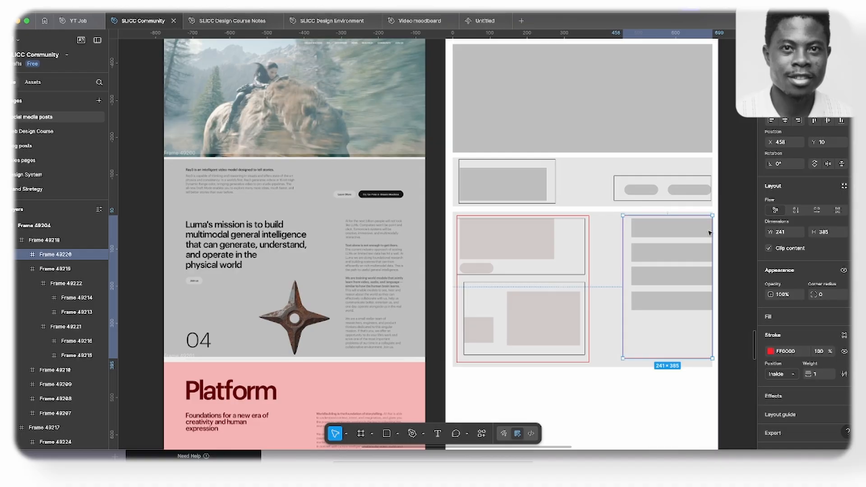
click(592, 400)
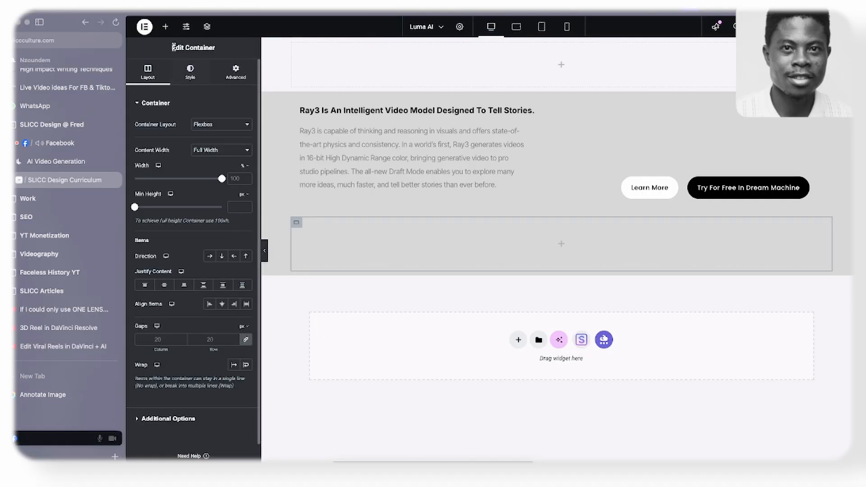
- In Elementor, nest a container in the empty lower container, duplicate it, and set the parent's direction to row
click(165, 27)
drag(162, 141, 309, 242)
right_click(300, 224)
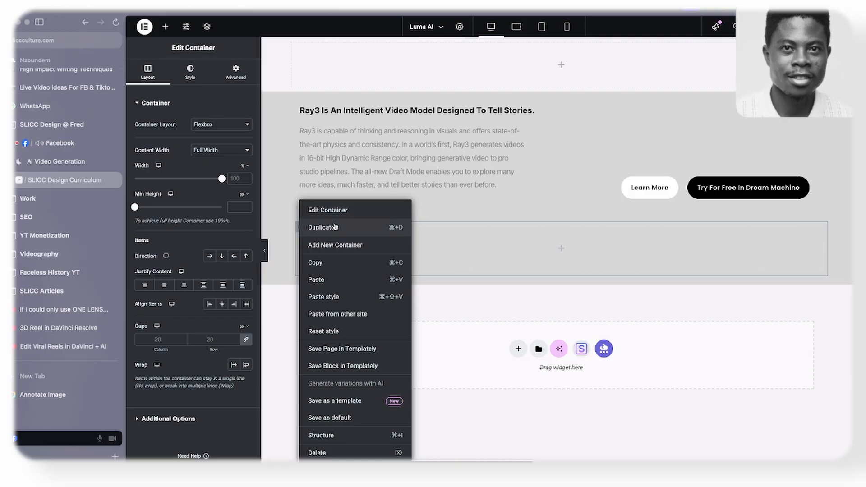
click(308, 226)
click(296, 222)
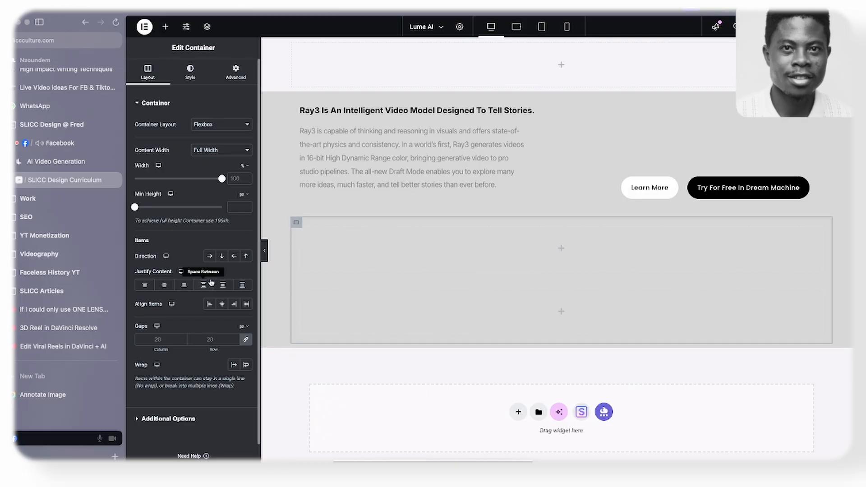
click(210, 256)
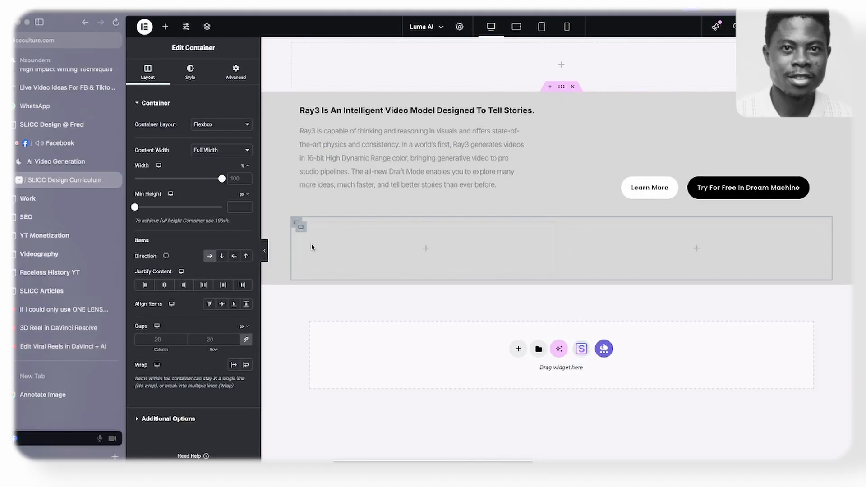
- Nest a container inside the lower row's left column, duplicate it to stack two, and return to the Figma wireframe
click(166, 27)
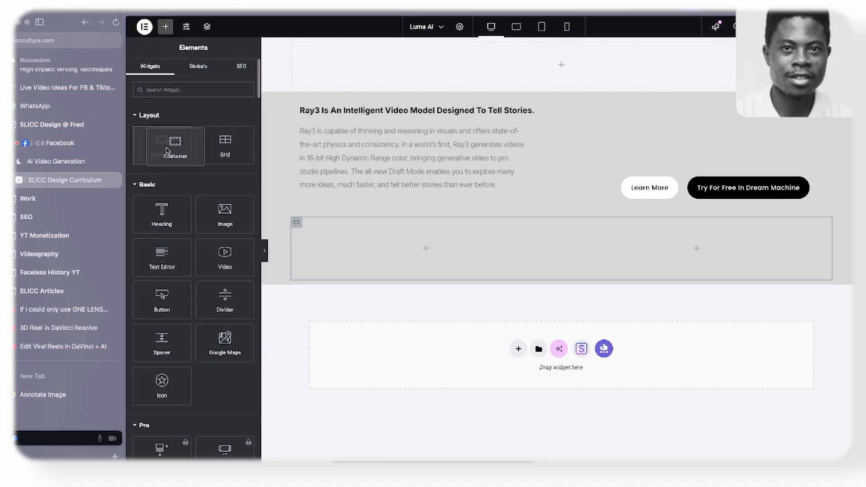
drag(162, 144, 300, 248)
right_click(300, 225)
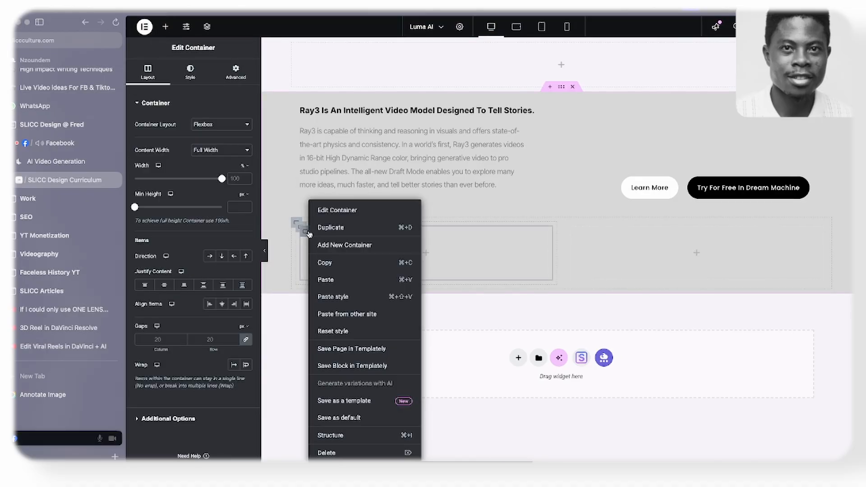
click(332, 230)
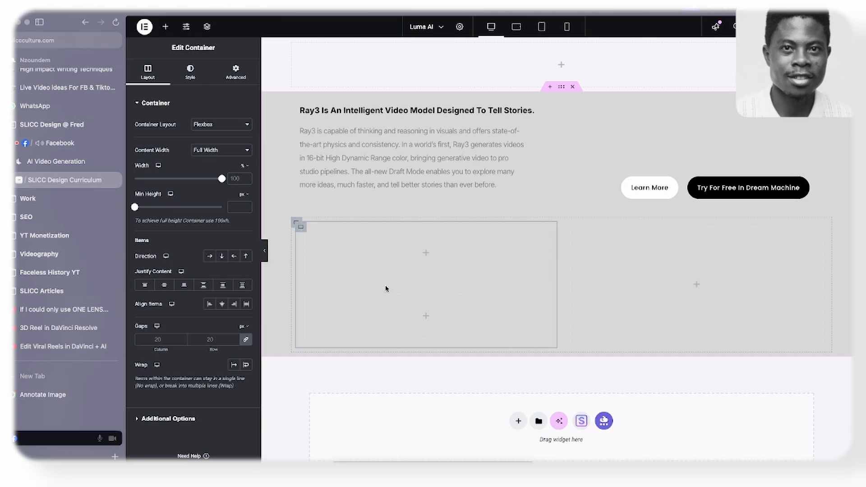
key(super+Tab)
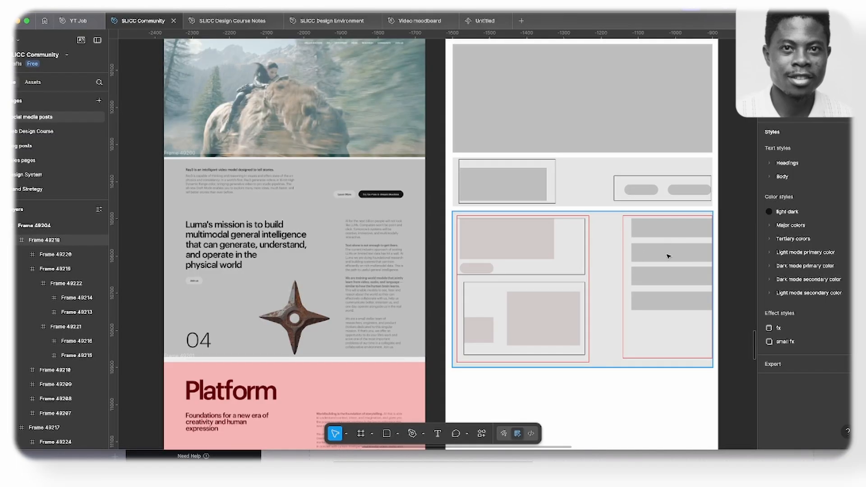
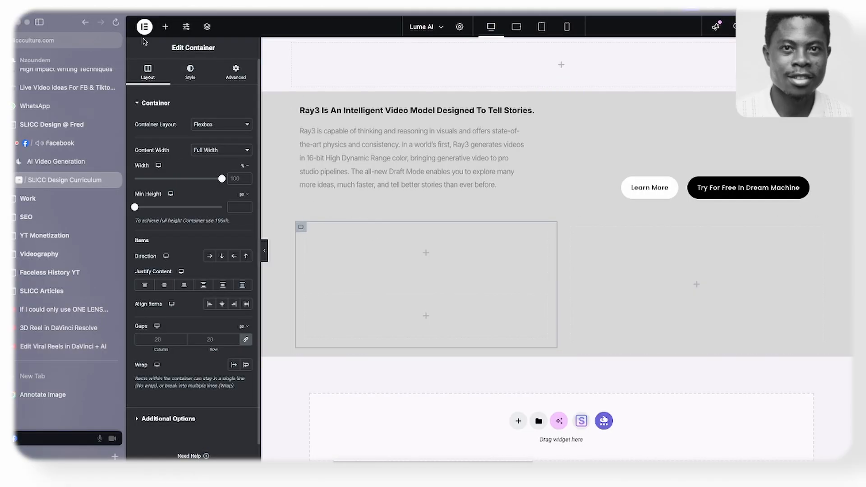
- Add a Text Editor to the lower row's right column and apply the Ray3 paragraph's style to it
click(165, 26)
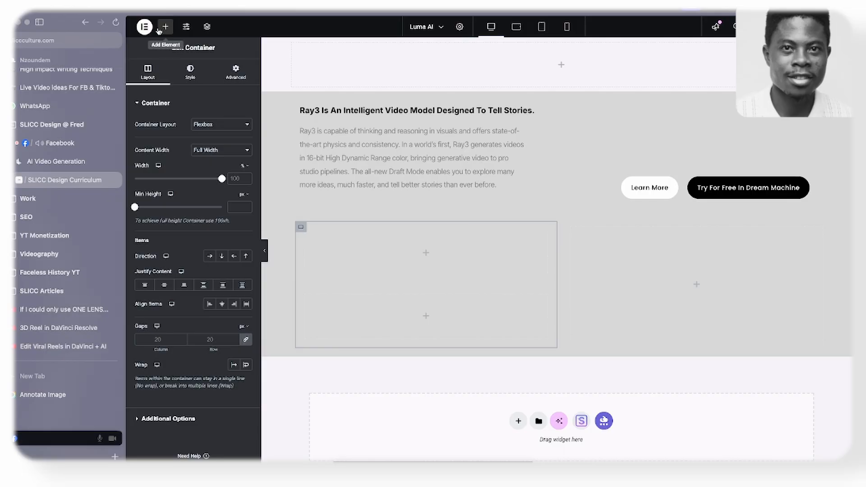
drag(162, 264, 669, 281)
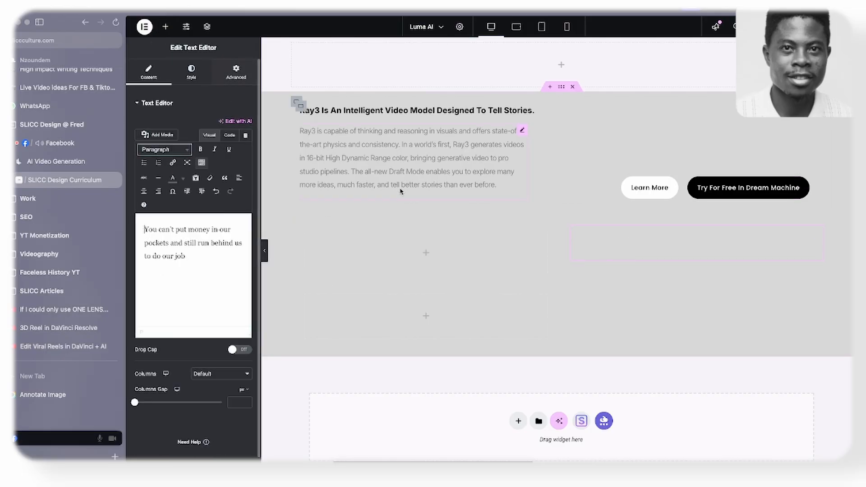
right_click(412, 165)
click(431, 215)
right_click(611, 240)
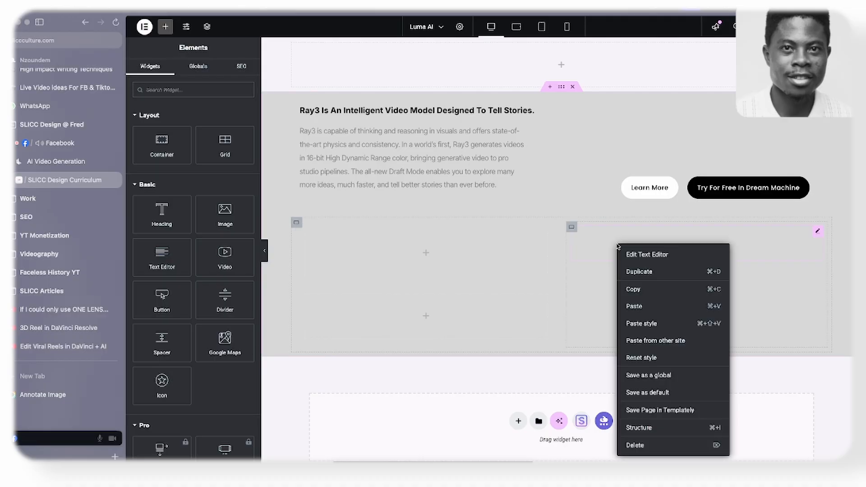
click(643, 323)
- Duplicate the right column's text block until four copies are stacked
right_click(641, 227)
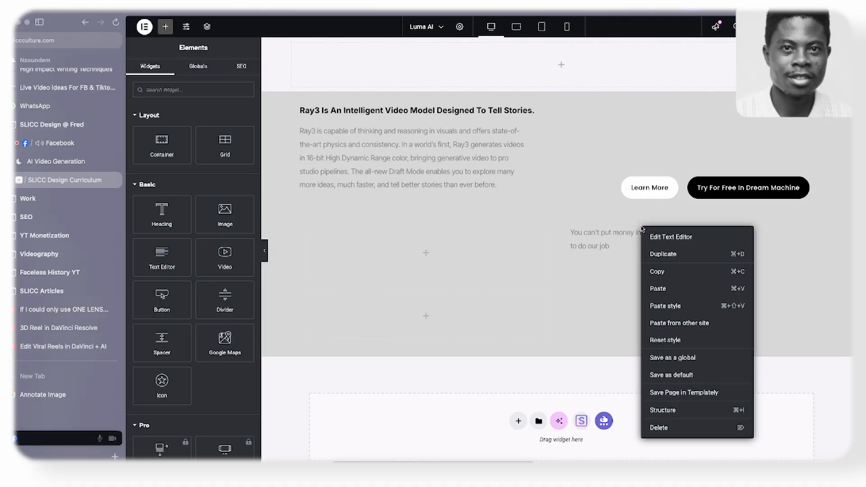
click(660, 250)
right_click(643, 287)
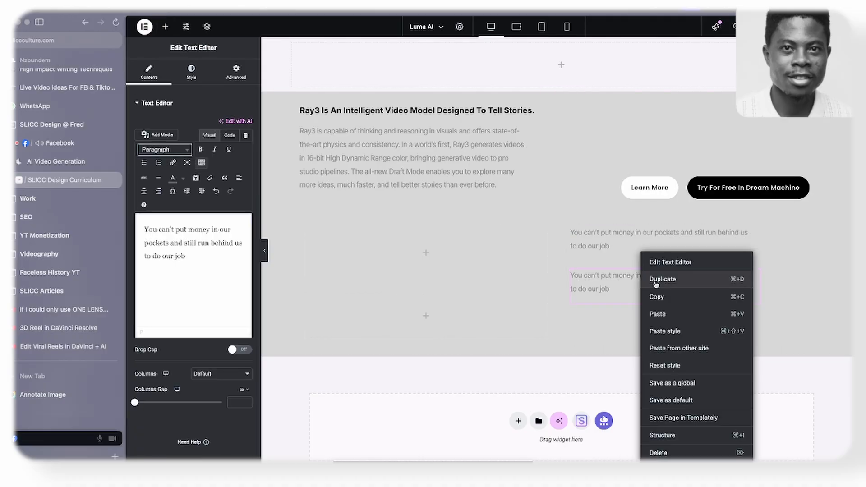
click(655, 281)
right_click(617, 335)
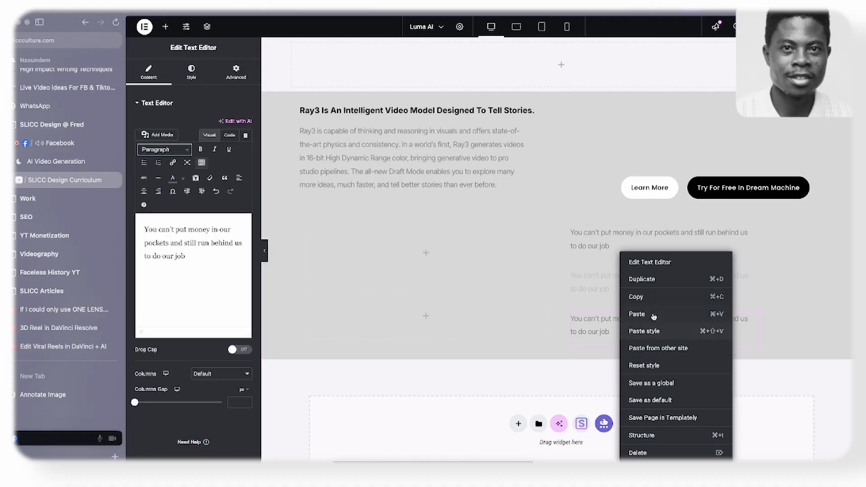
click(648, 279)
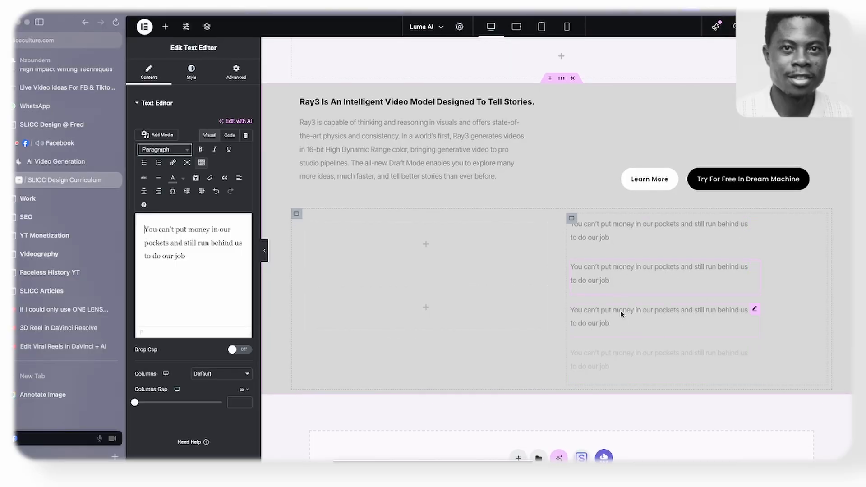
- Check the Figma wireframe, and copy the Ray3 heading into the left column's upper container in Elementor
key(super+Tab)
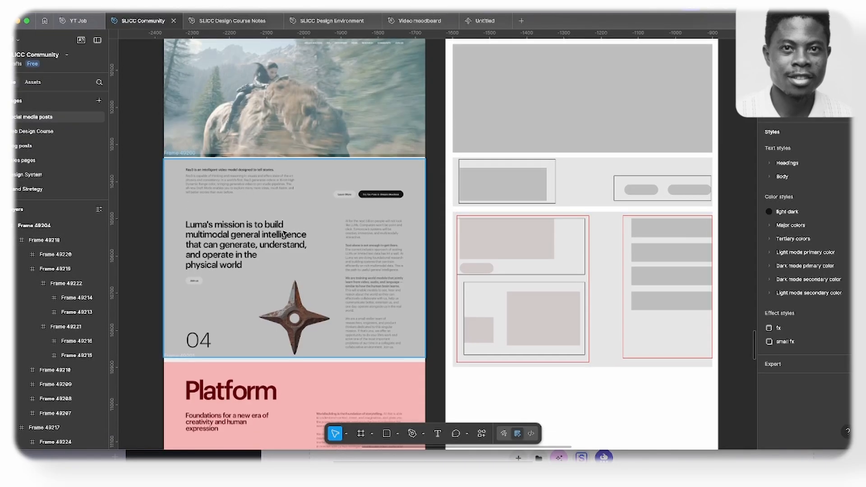
key(super+Tab)
right_click(369, 106)
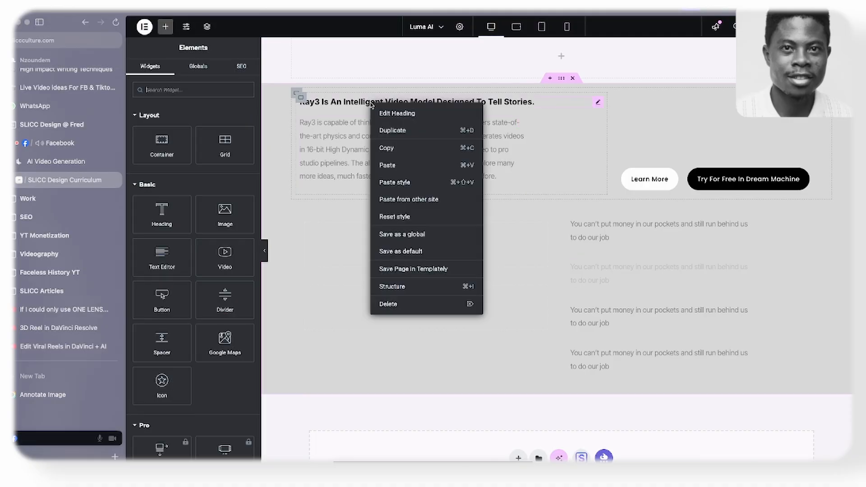
click(392, 143)
right_click(387, 248)
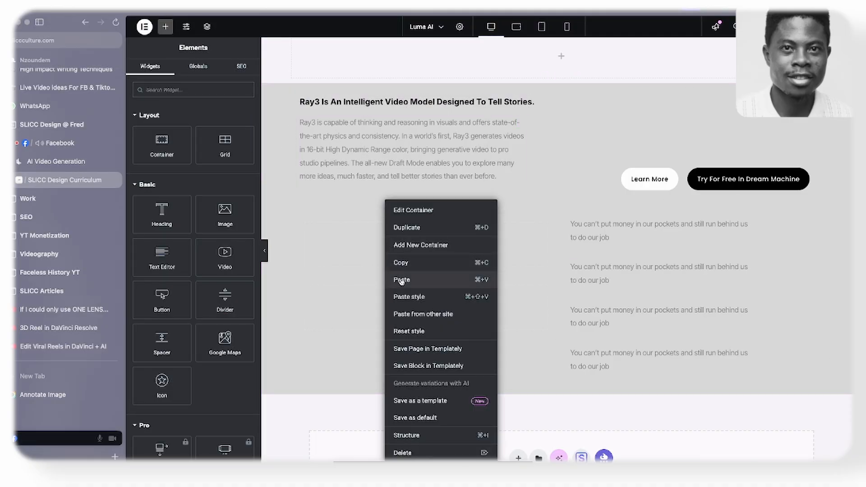
click(401, 281)
- Replace the pasted heading's text with the "Luma's mission is to build multimodal general intelligence…" headline copied from the Luma AI site
click(192, 72)
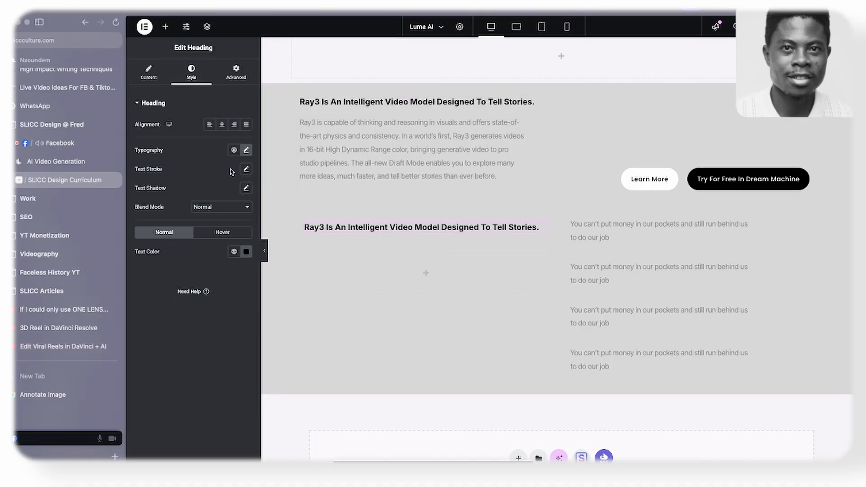
click(56, 161)
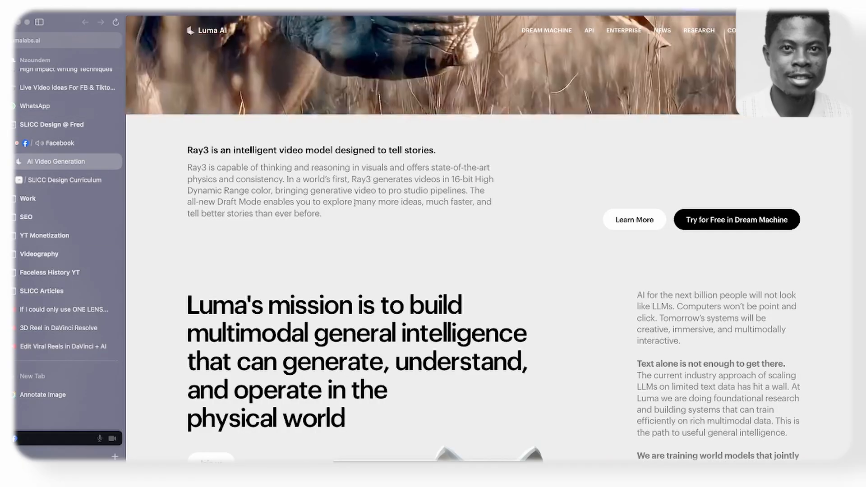
scroll(355, 203, down, 5)
drag(187, 86, 378, 198)
key(ctrl+c)
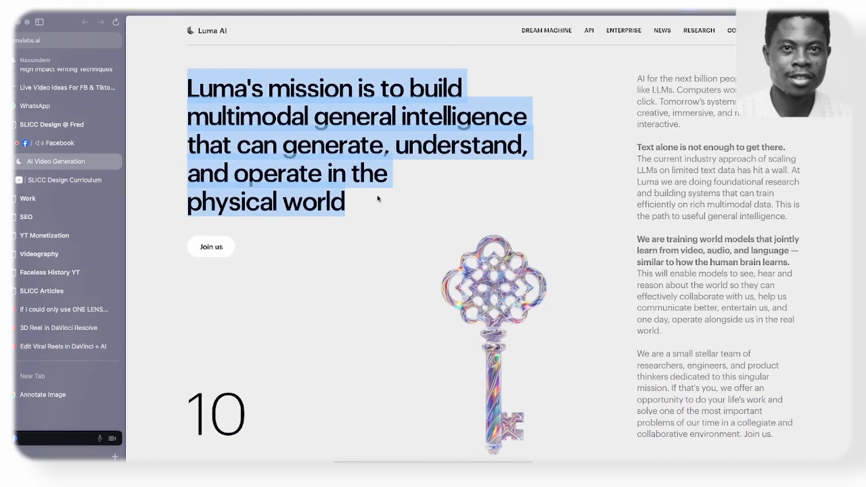
click(47, 180)
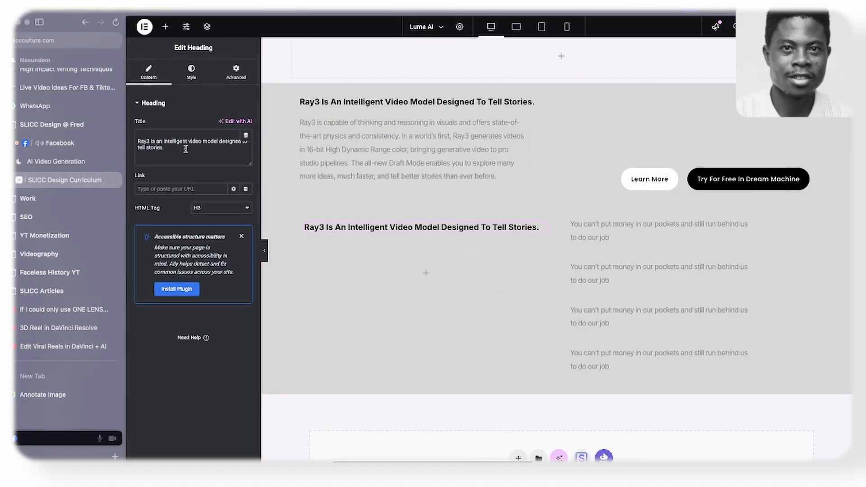
key(ctrl+a)
key(ctrl+v)
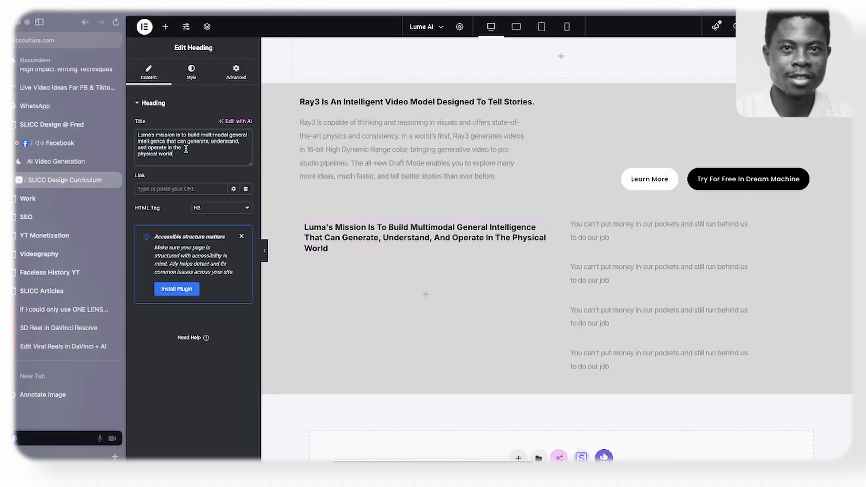
- Set the mission heading's font size to 40 px and letter spacing to -2.9 px, comparing it with the Luma AI site
click(193, 68)
click(246, 150)
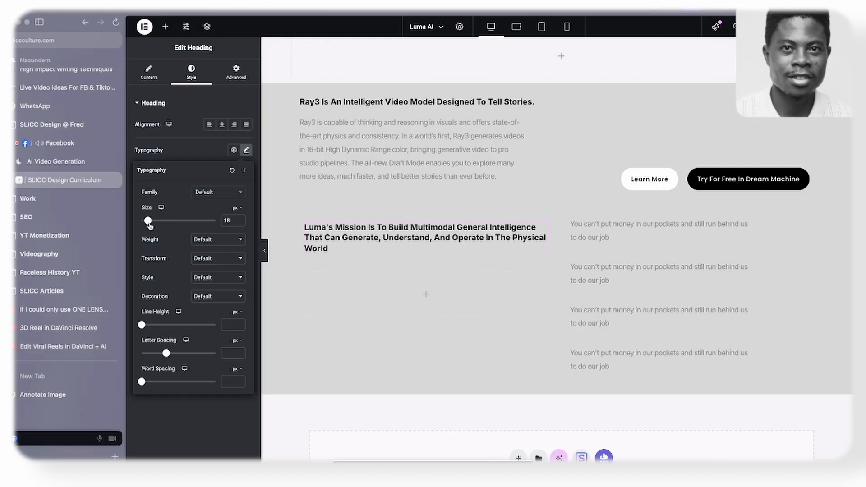
drag(151, 223, 157, 230)
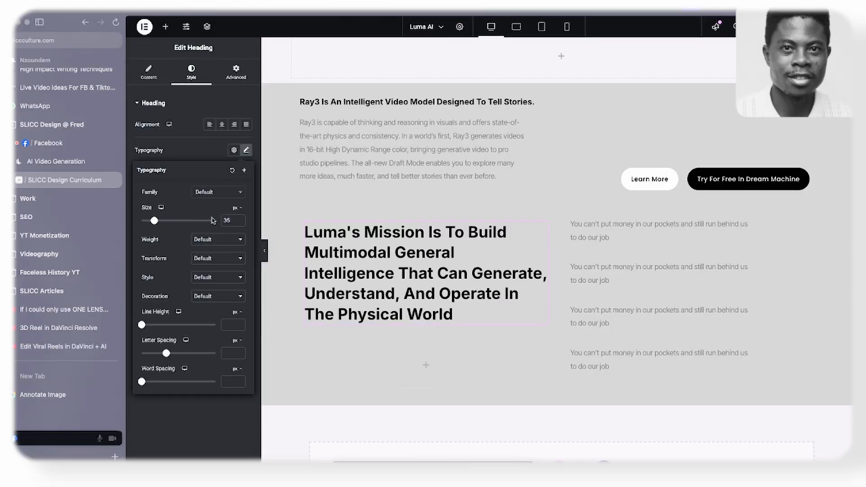
click(241, 223)
click(56, 161)
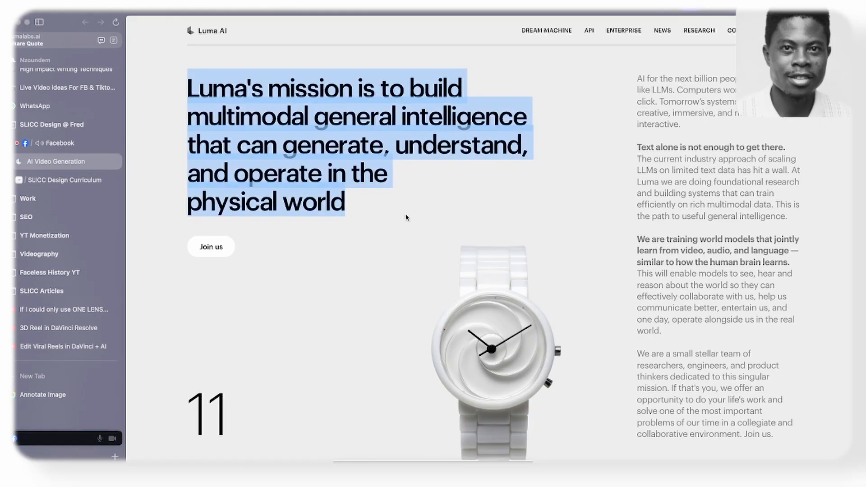
click(67, 180)
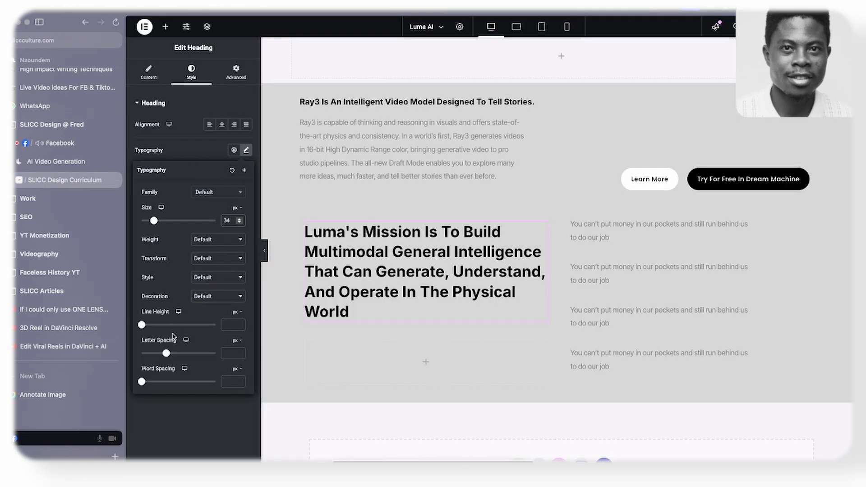
drag(166, 353, 151, 353)
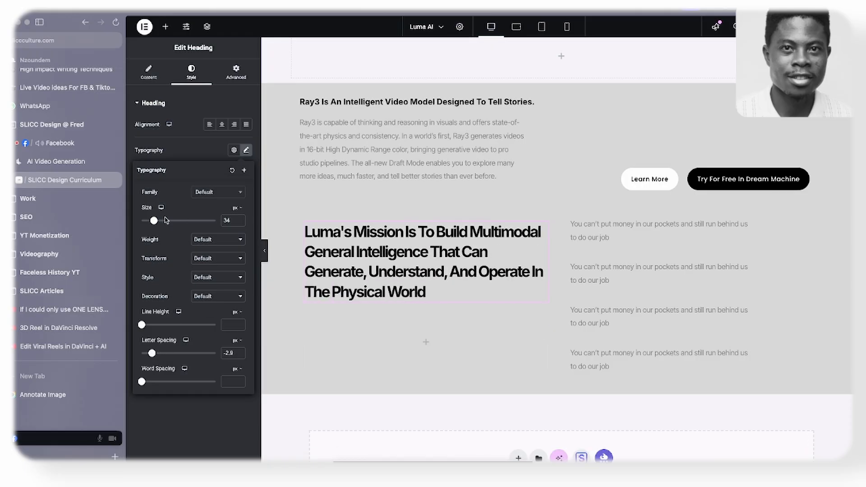
drag(154, 222, 157, 227)
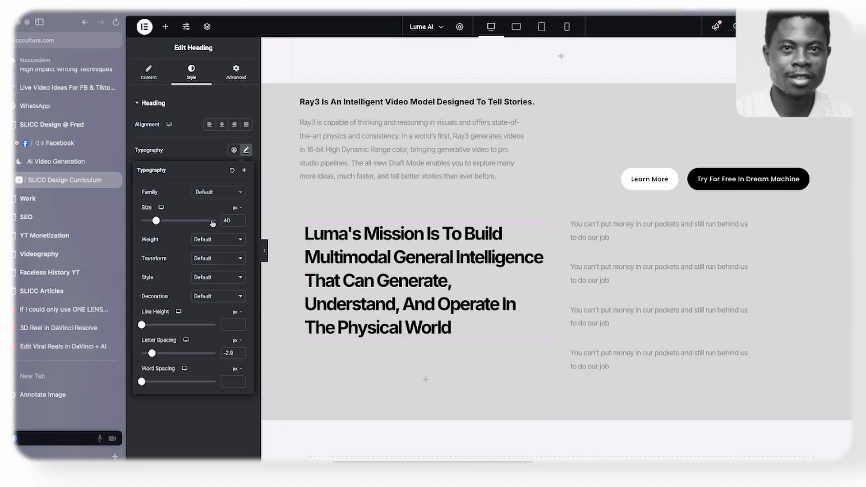
click(68, 168)
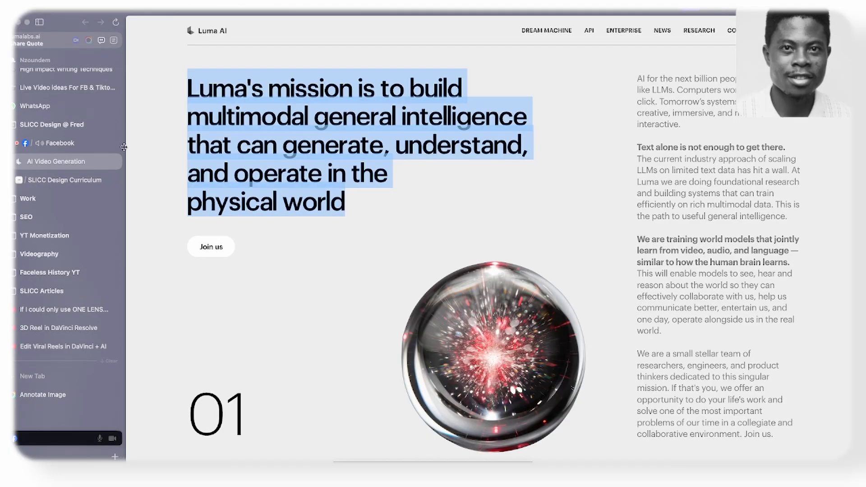
click(72, 180)
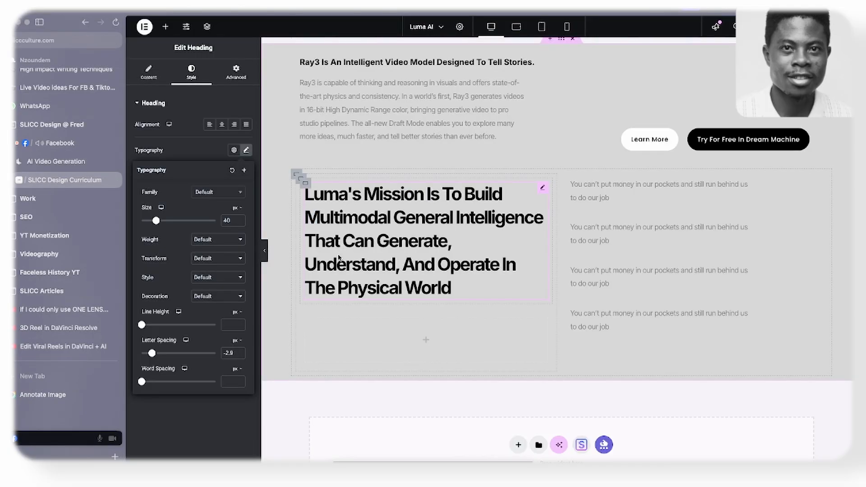
- Copy the Learn More button and paste it below the mission heading in the left column
scroll(428, 254, down, 2)
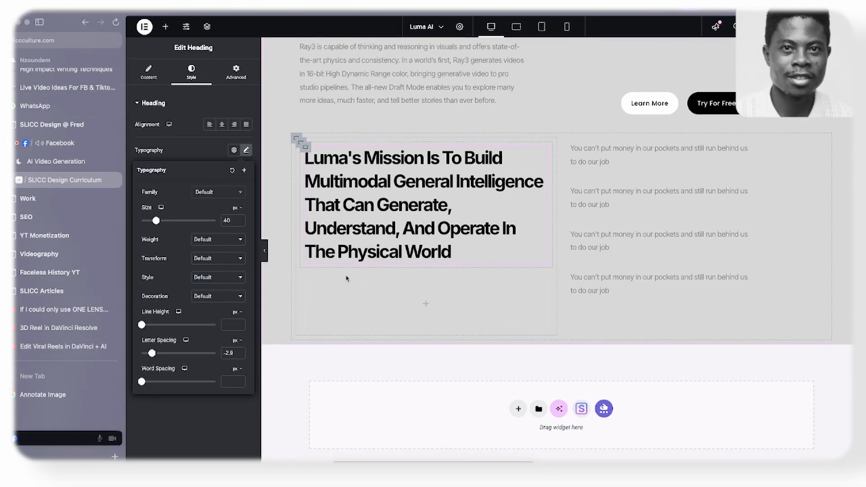
click(306, 148)
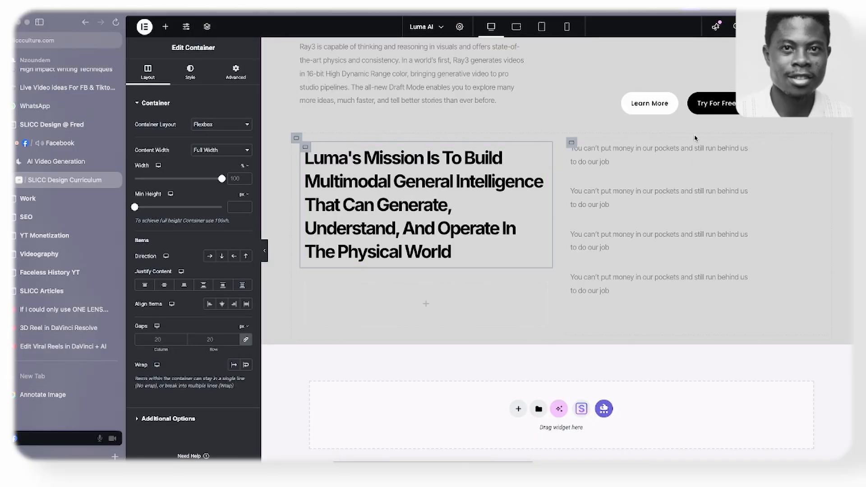
right_click(669, 100)
click(681, 153)
right_click(392, 251)
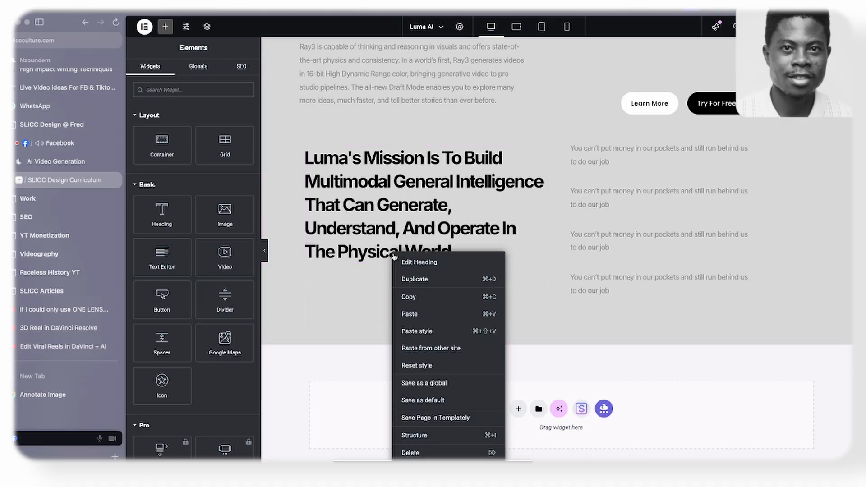
click(404, 314)
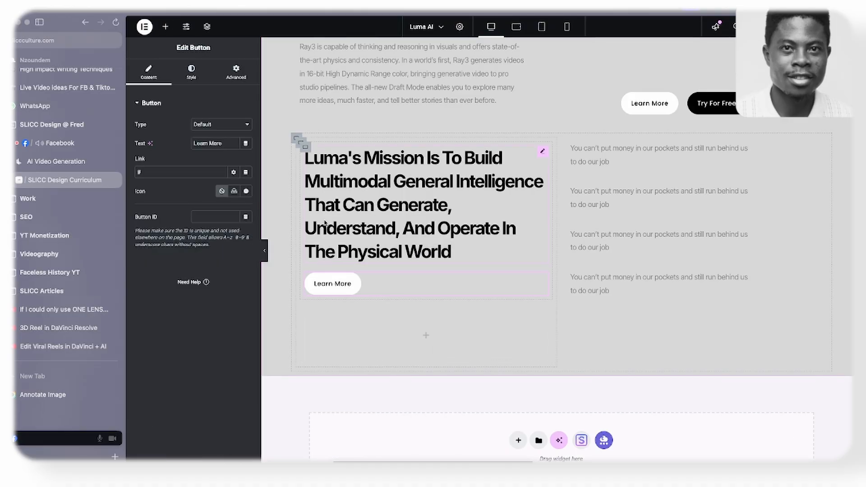
- Check the button label on the Luma AI site and change the pasted button's text to "Join Us"
click(99, 166)
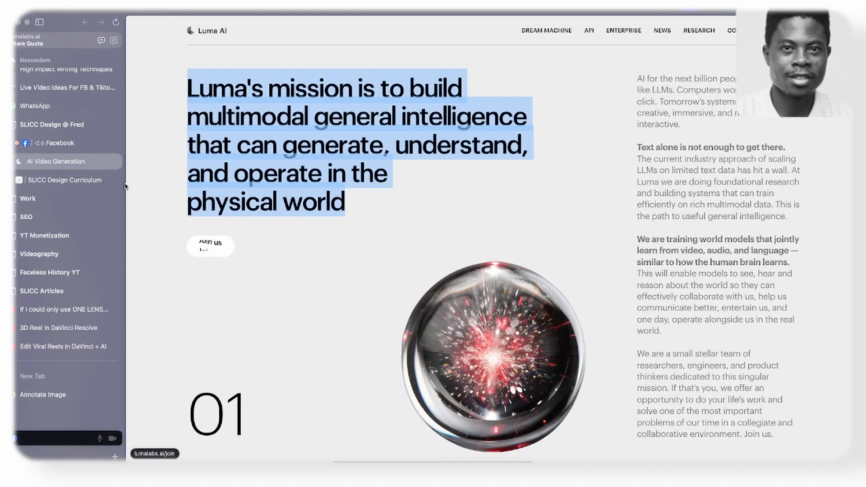
click(86, 180)
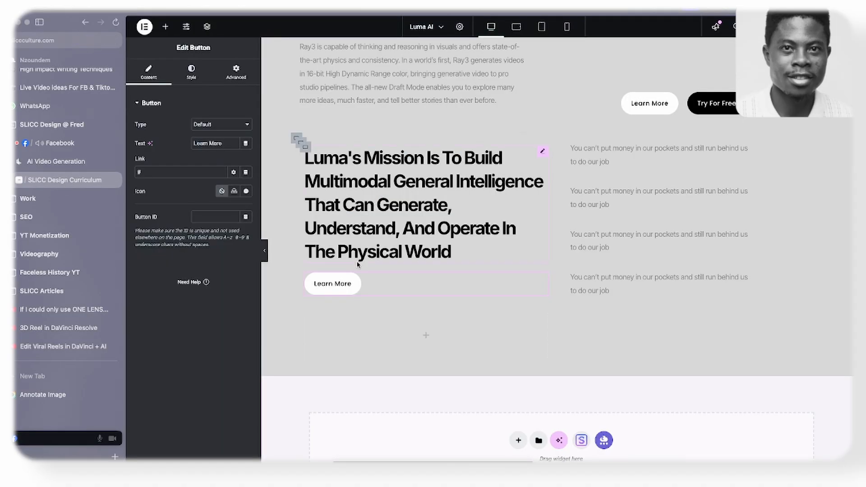
triple_click(197, 143)
text(Jo)
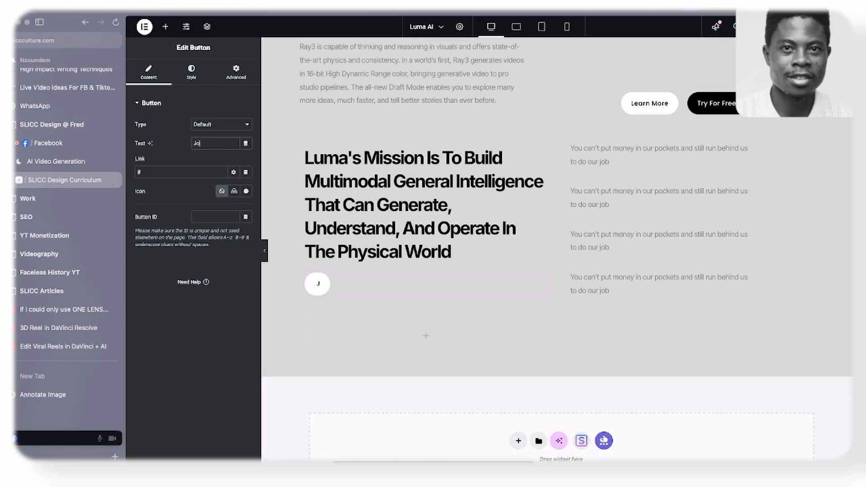
text(in Us)
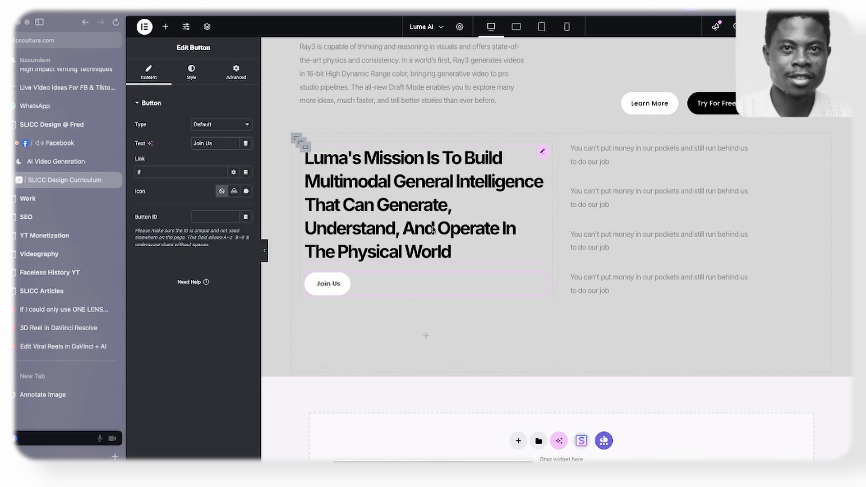
- Check the number and image layout on the Luma AI site, and add a heading to the empty container below the Join Us button
click(95, 167)
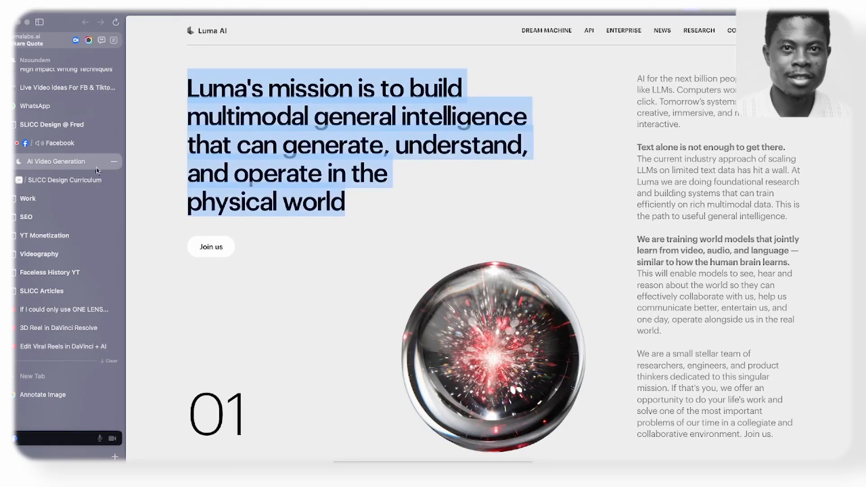
scroll(386, 293, down, 3)
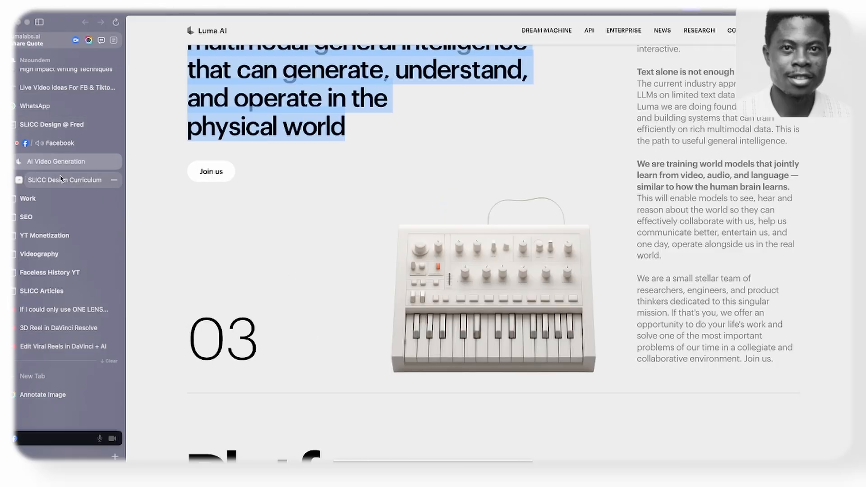
click(65, 181)
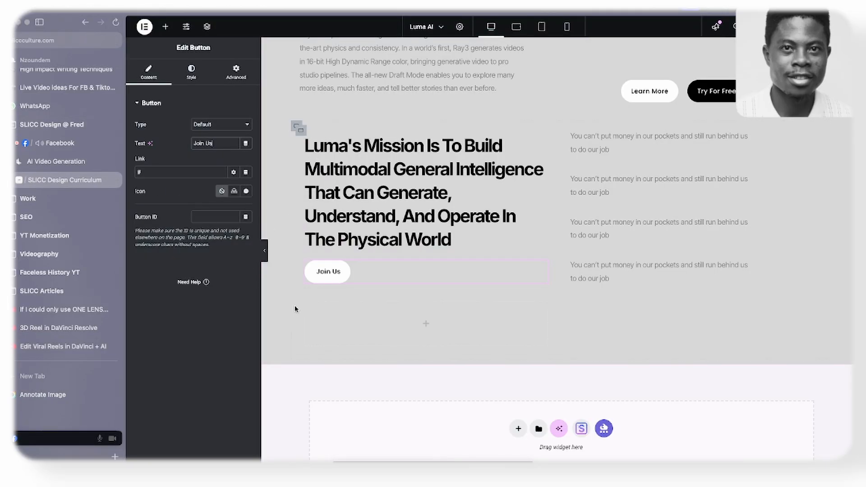
click(165, 26)
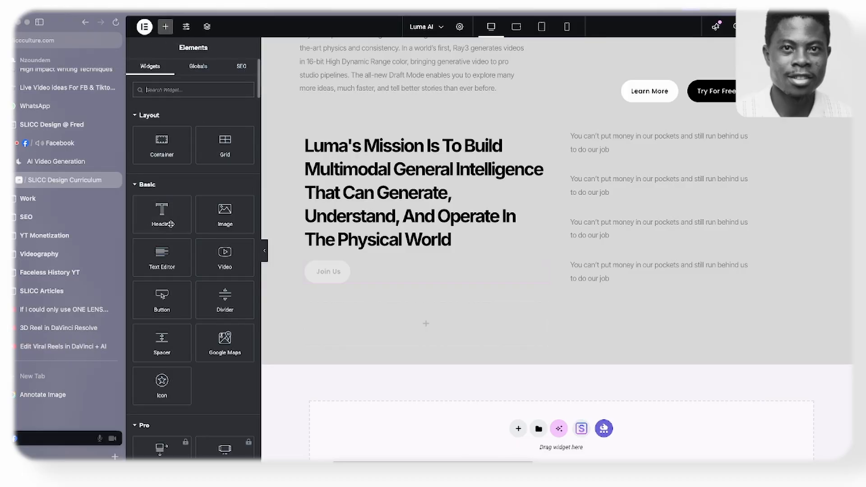
drag(161, 214, 345, 331)
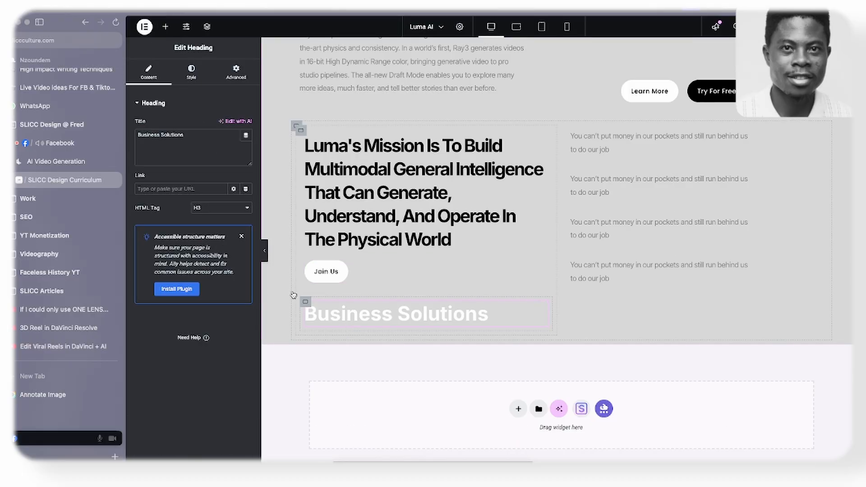
- Add an image widget to the container below the Join Us button and move the new heading above it
click(165, 26)
drag(224, 213, 424, 316)
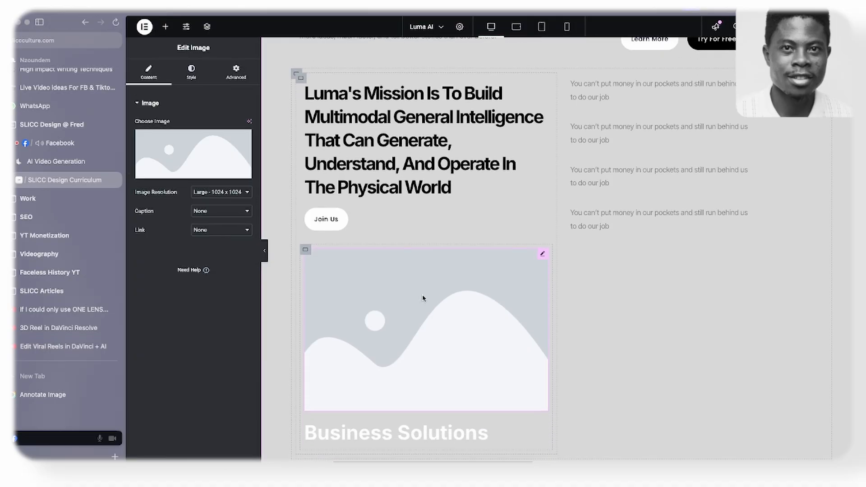
scroll(400, 284, down, 3)
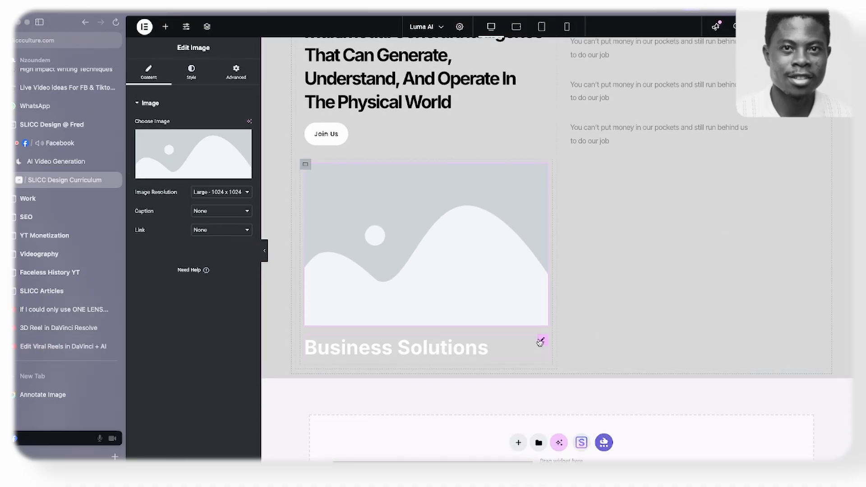
drag(540, 341, 456, 208)
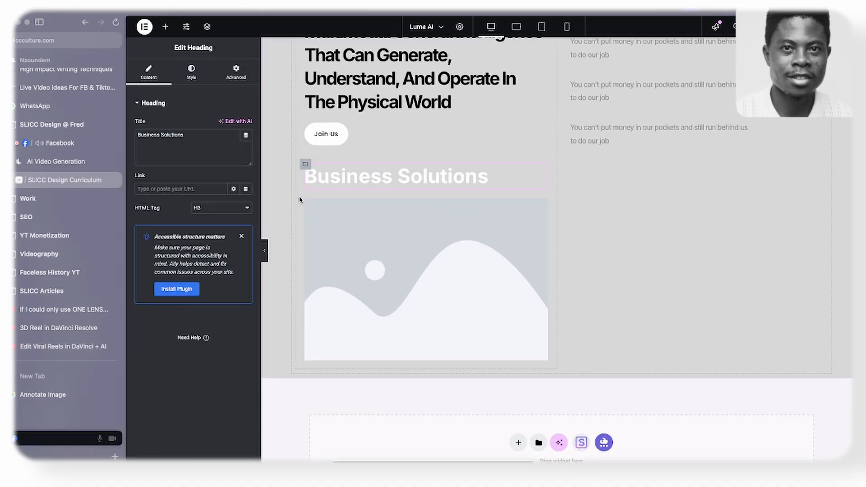
- Change the new heading's text to "01" and its text color to black (#000000)
triple_click(219, 151)
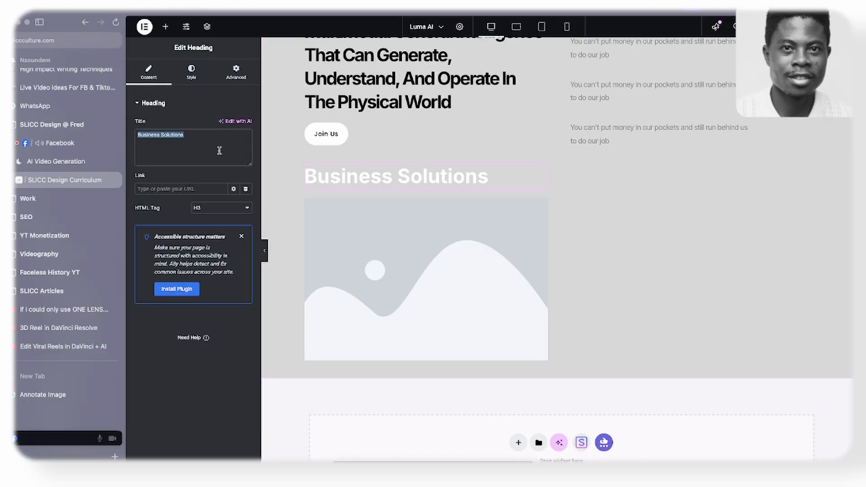
text(01)
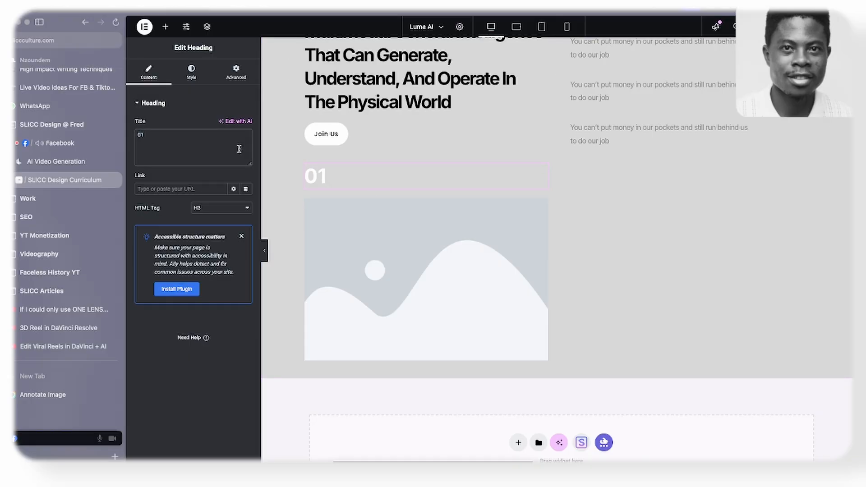
click(178, 77)
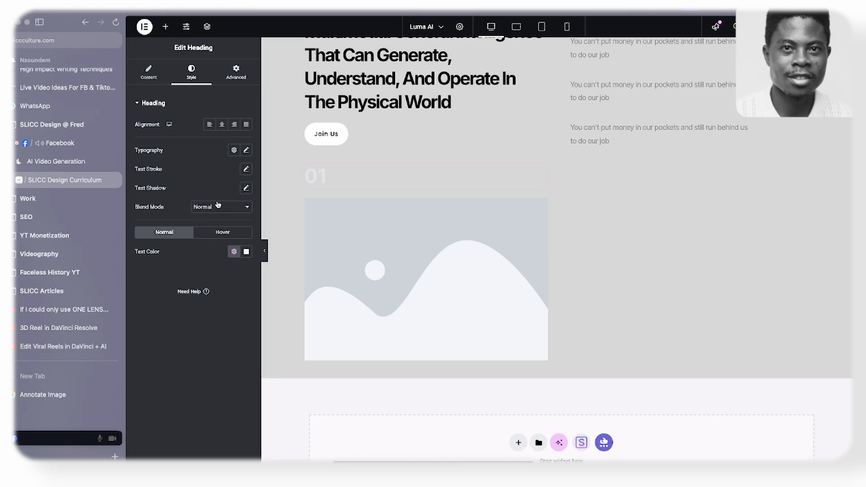
click(246, 251)
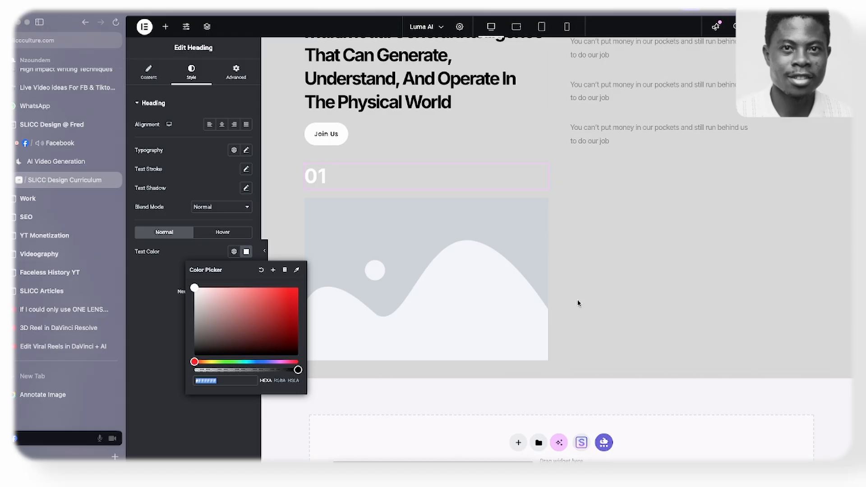
drag(222, 329, 163, 382)
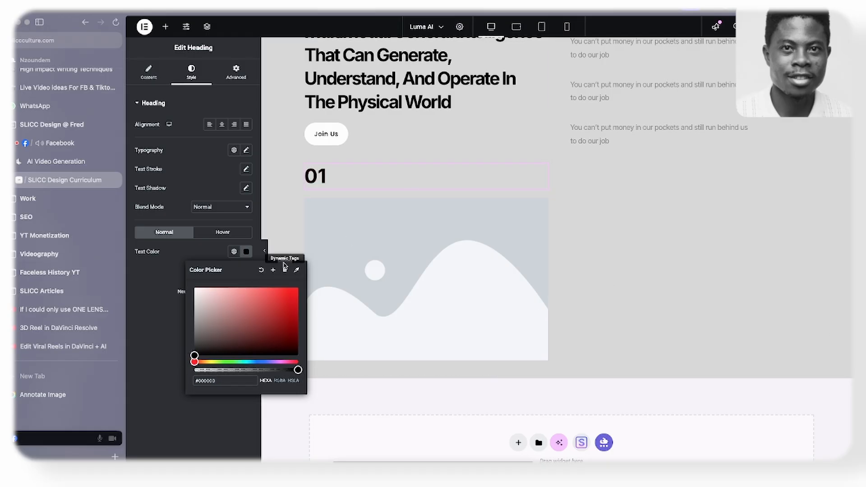
- Set the 01 heading's font size to 79 px
click(246, 149)
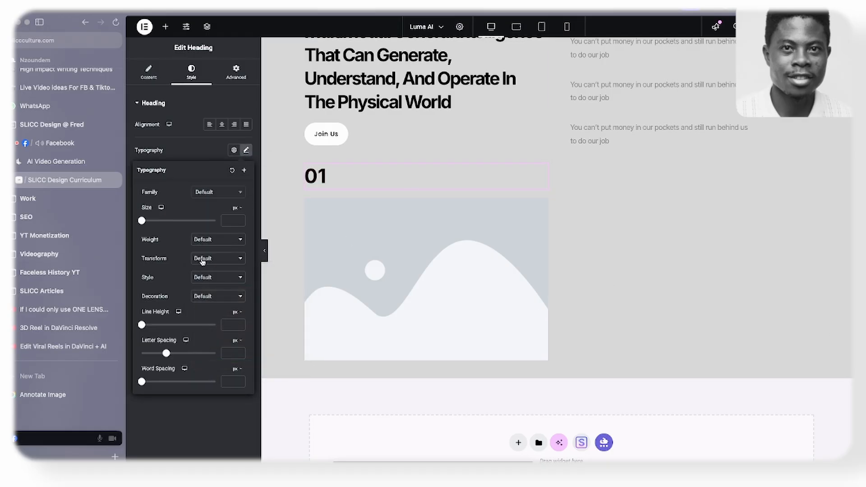
drag(152, 220, 171, 220)
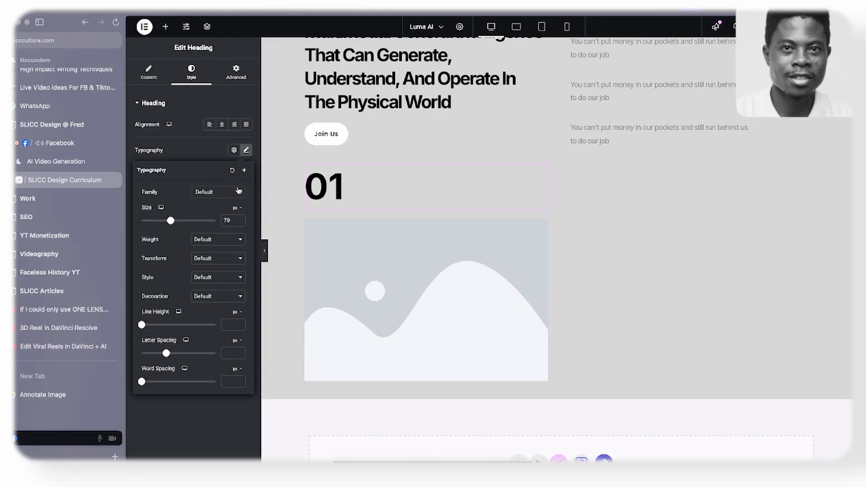
click(199, 153)
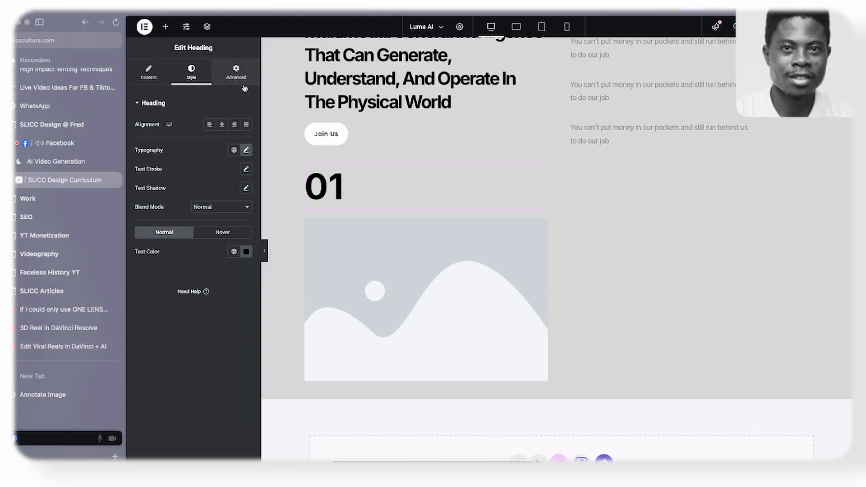
click(236, 73)
click(216, 197)
click(217, 197)
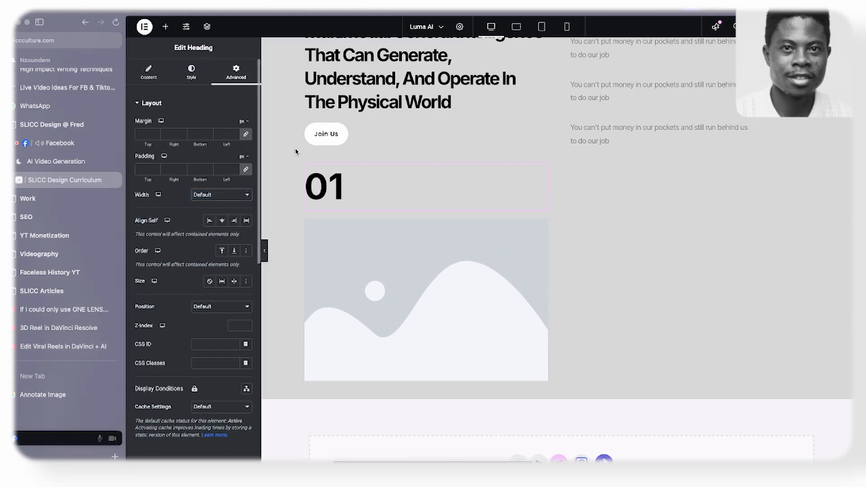
- Set the direction of the container holding the 01 heading and image to a horizontal row
click(305, 165)
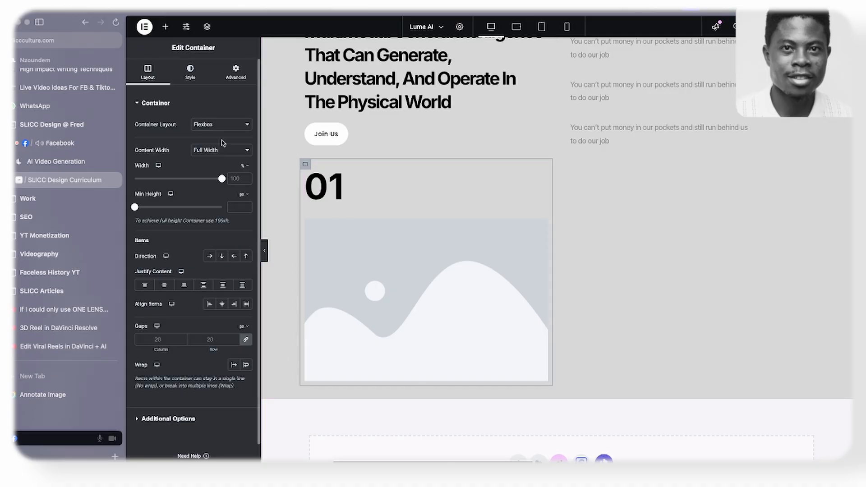
click(210, 256)
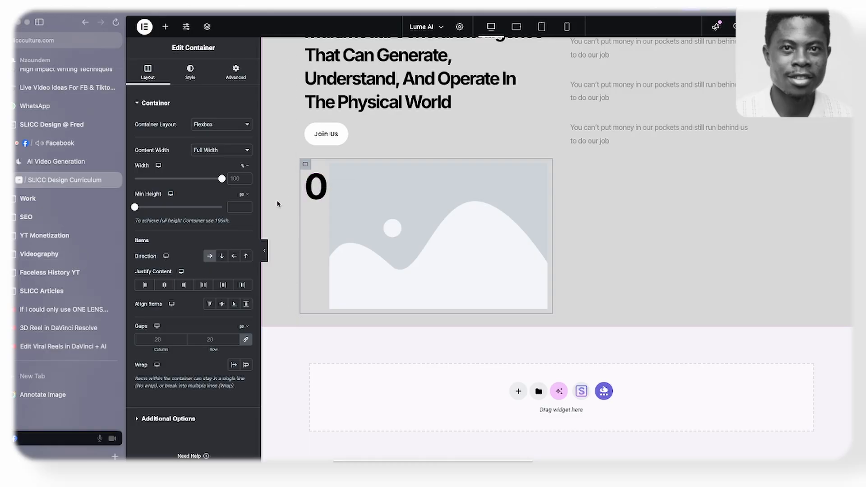
- Start a file upload for the placeholder image beside the 01 heading
click(510, 211)
click(183, 135)
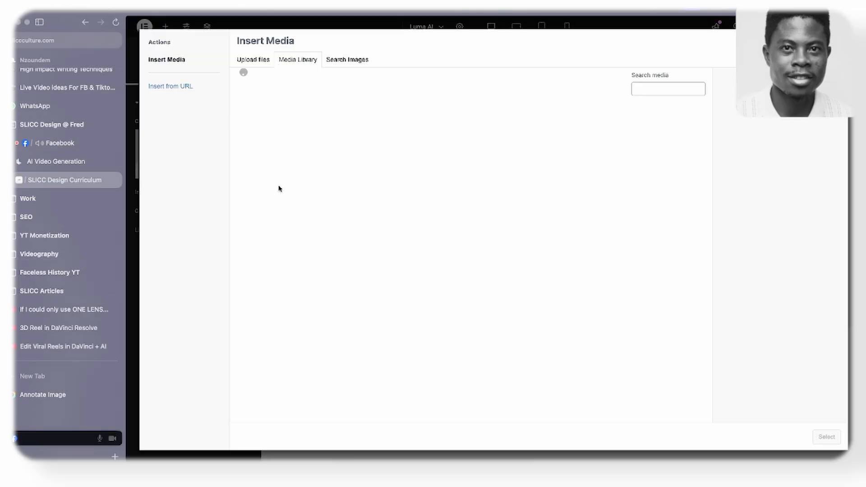
click(256, 60)
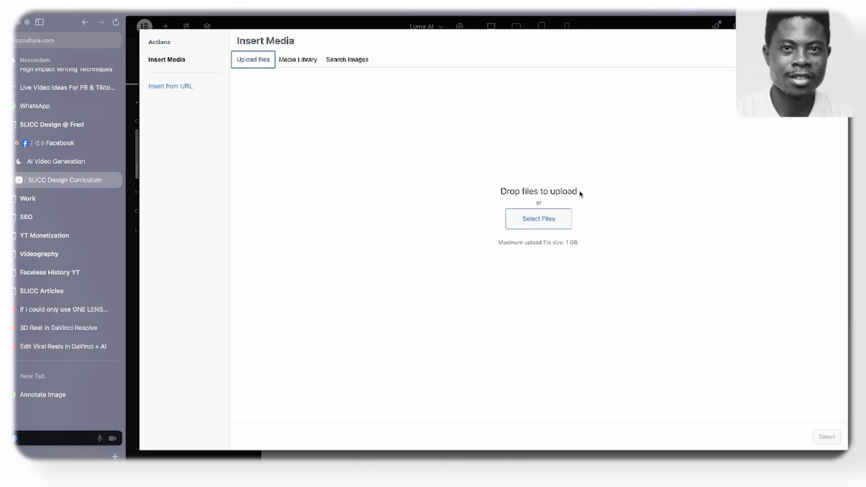
click(526, 219)
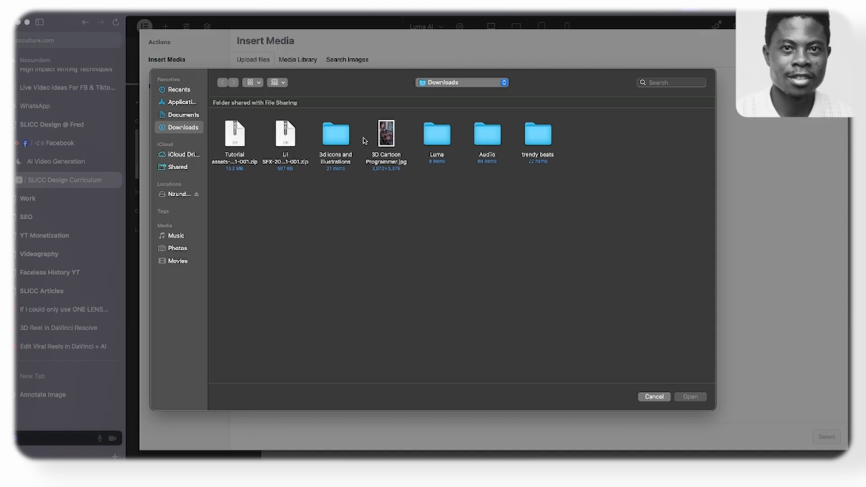
double_click(436, 131)
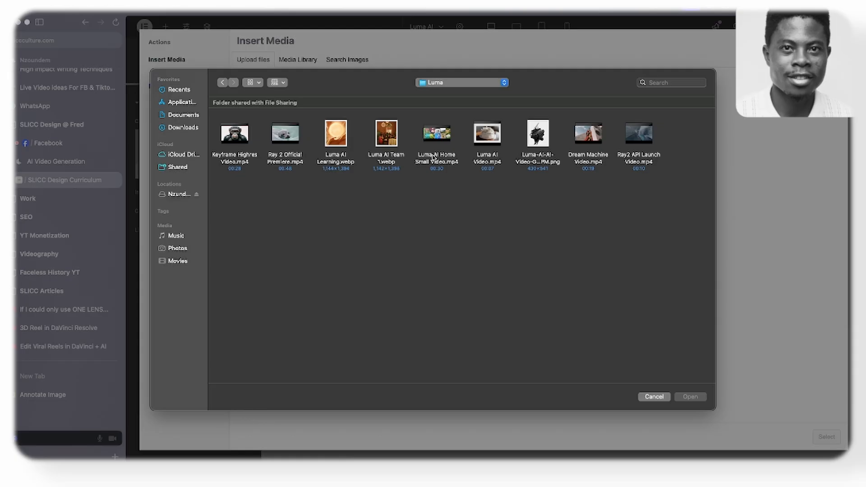
click(538, 139)
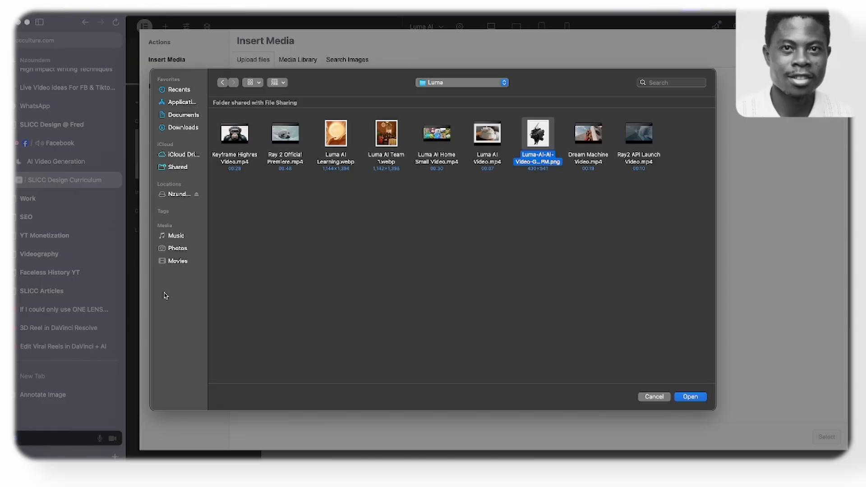
click(189, 114)
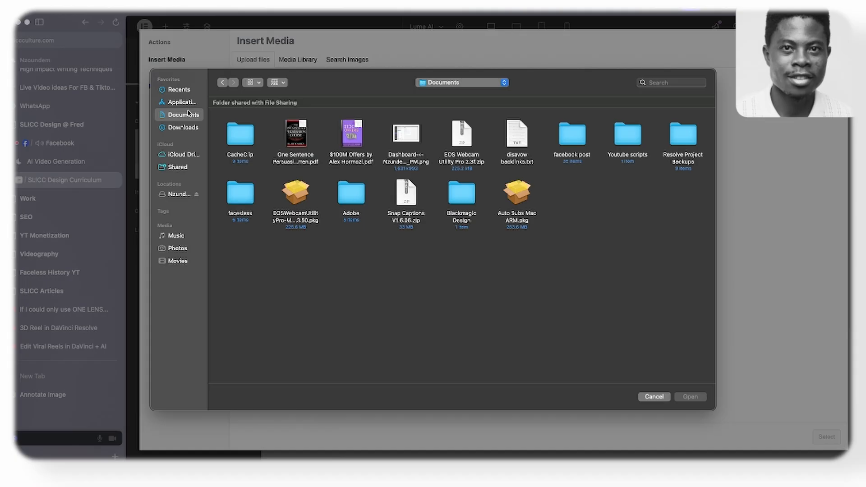
double_click(581, 141)
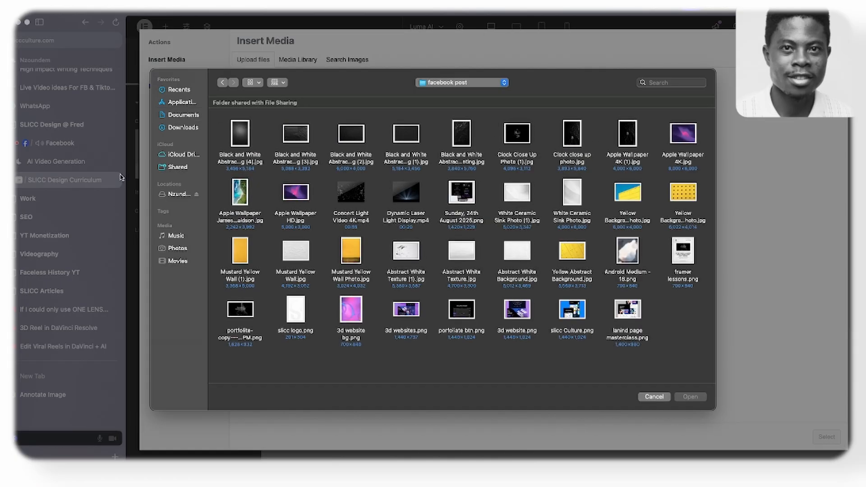
click(177, 117)
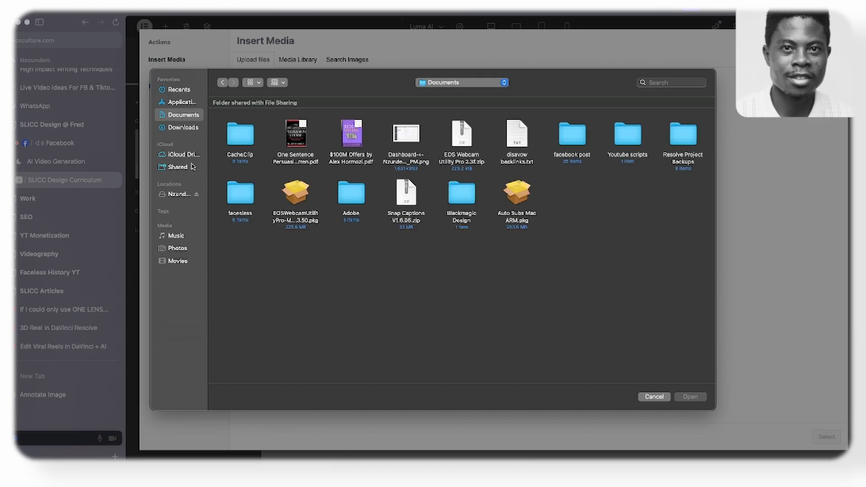
click(185, 130)
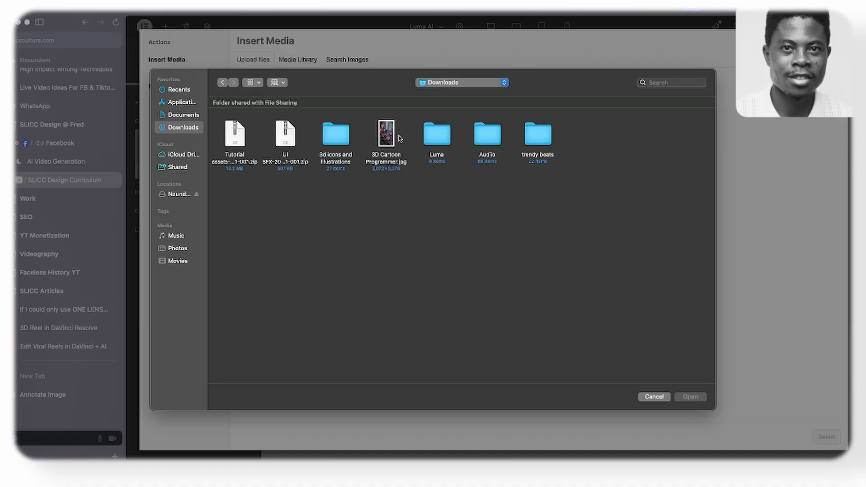
- Upload the Luma AI video generation PNG from the Luma folder in Downloads and insert it as the widget's image
click(432, 137)
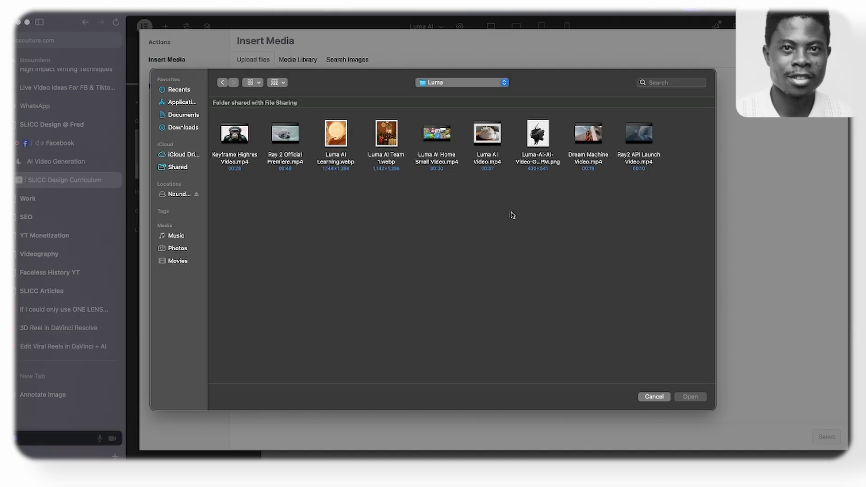
double_click(537, 140)
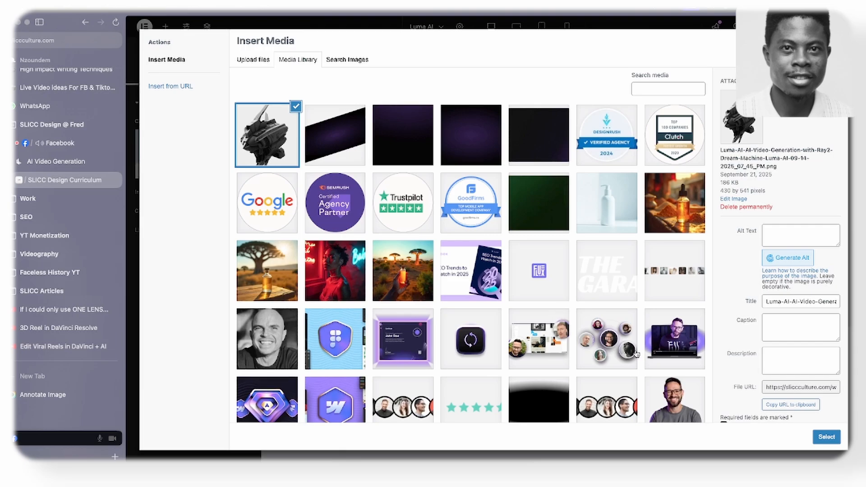
click(826, 436)
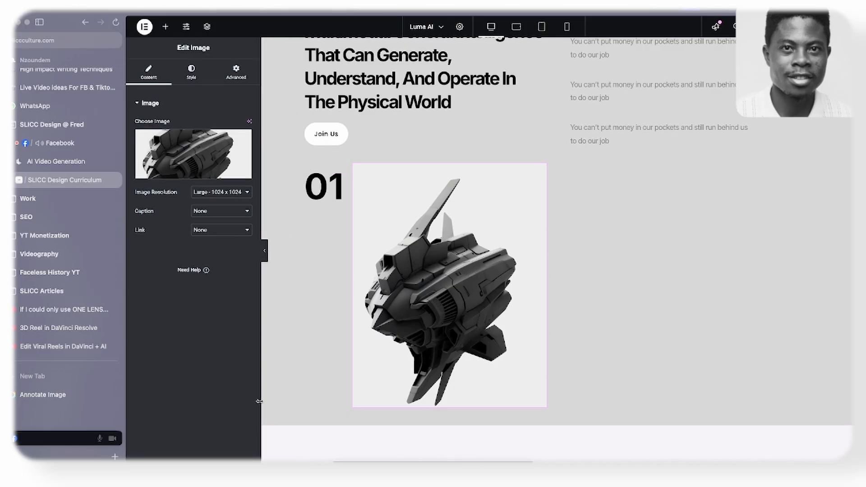
- In Finder, create a background-removed copy of the Luma AI video generation PNG in the Luma folder in Downloads, then return to Elementor
mouse_move(81, 456)
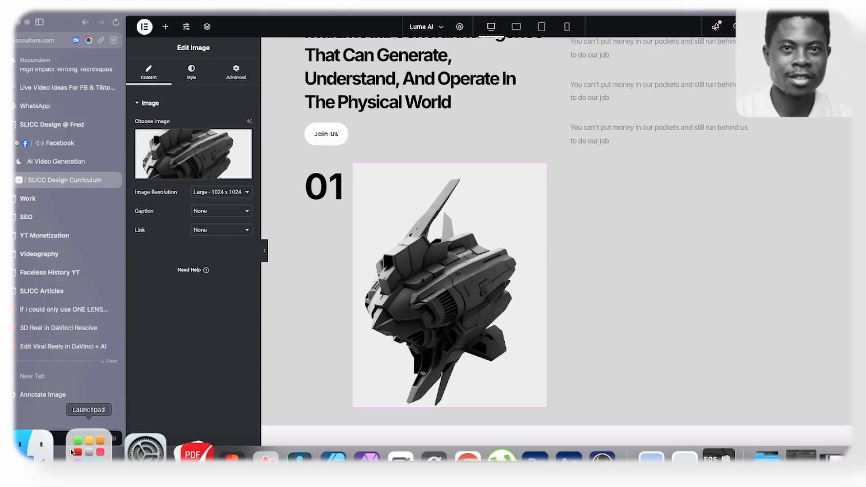
click(52, 449)
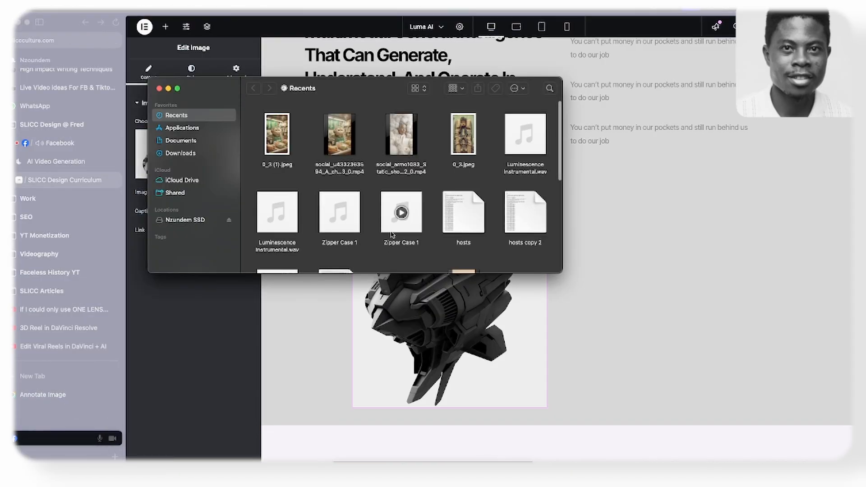
click(194, 154)
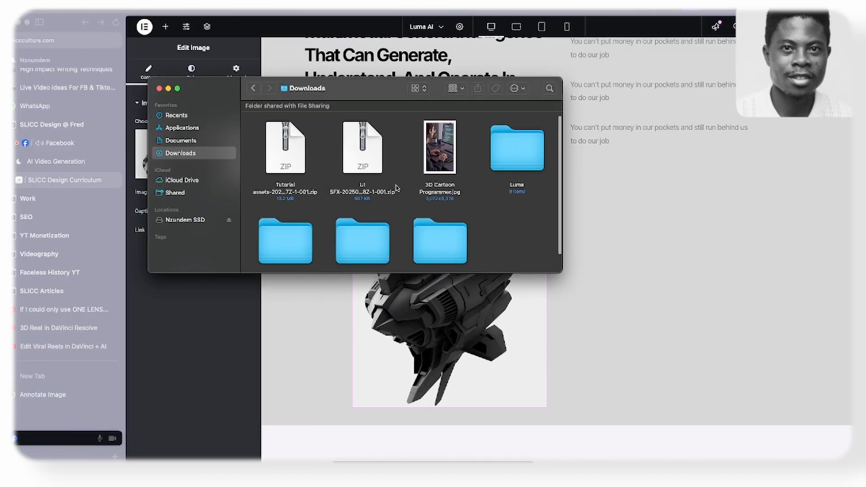
scroll(435, 171, down, 1)
double_click(496, 133)
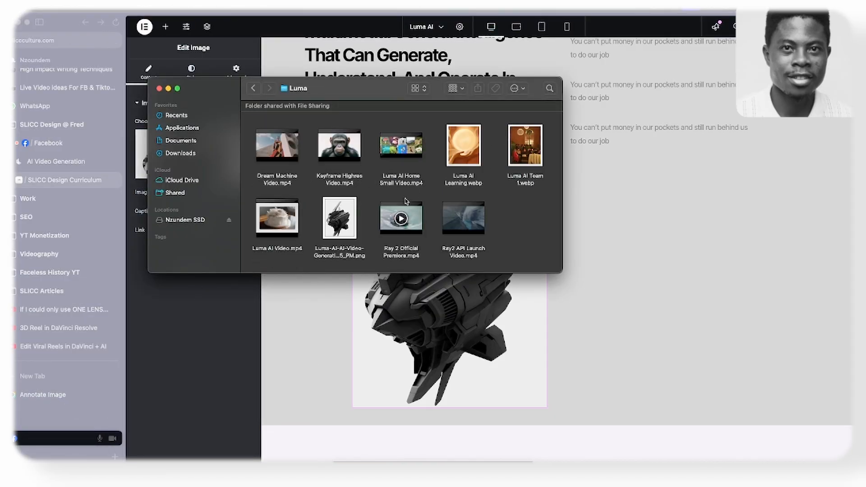
click(345, 234)
right_click(345, 235)
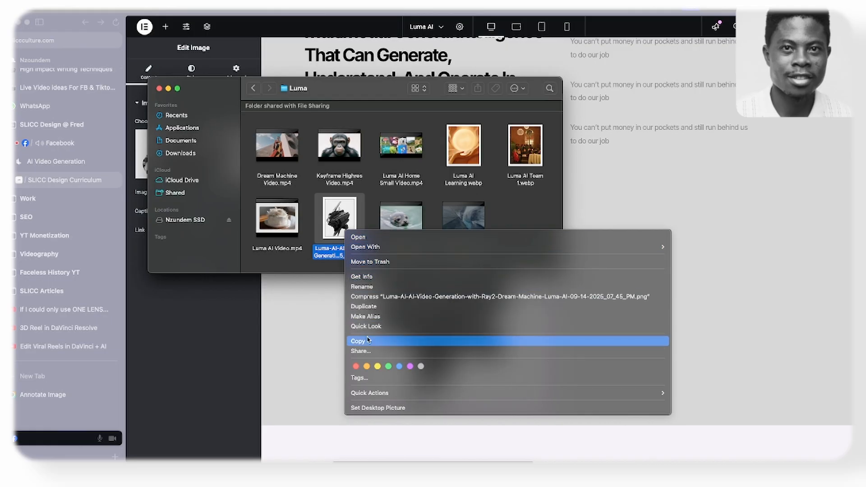
mouse_move(548, 399)
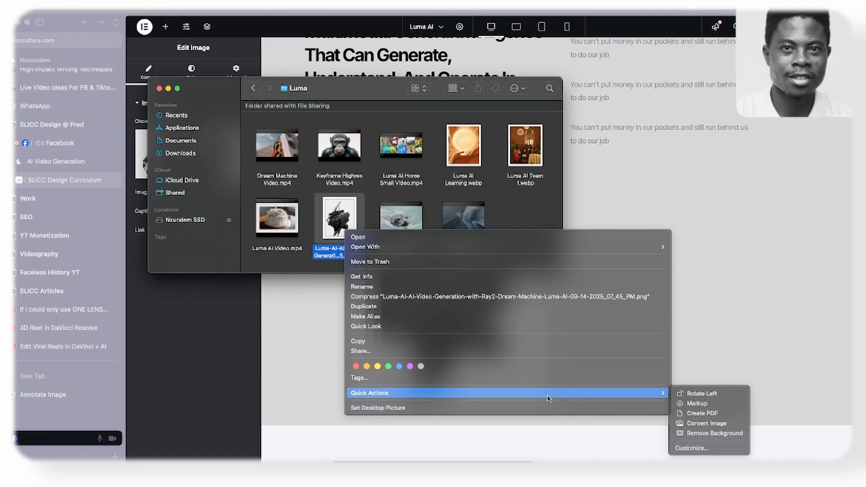
click(714, 433)
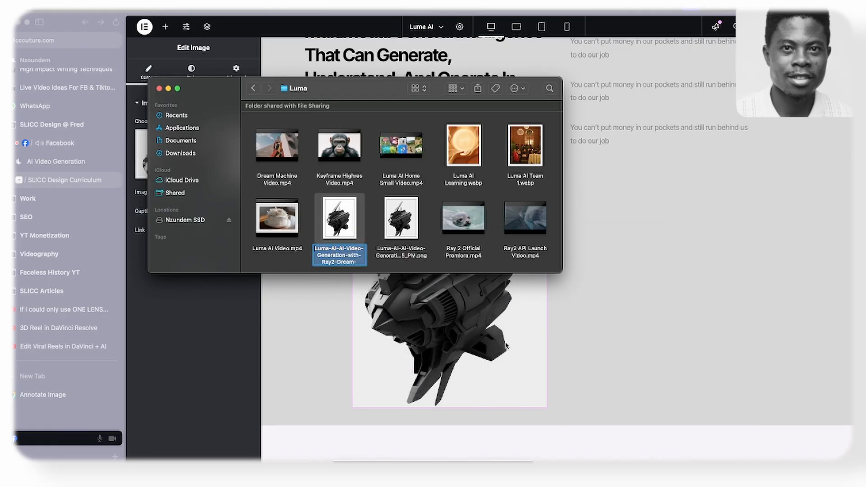
click(592, 328)
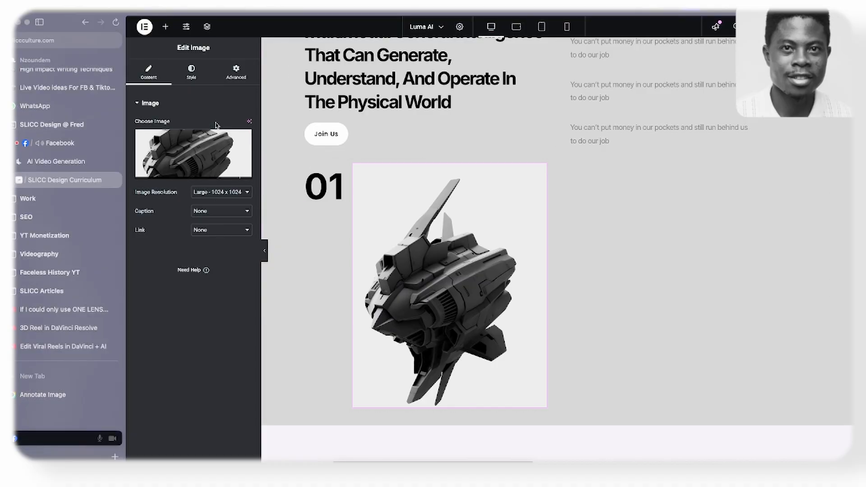
- Upload the background-removed Luma AI PNG from the Luma folder and insert it as the image beside the 01 heading
click(212, 161)
click(253, 59)
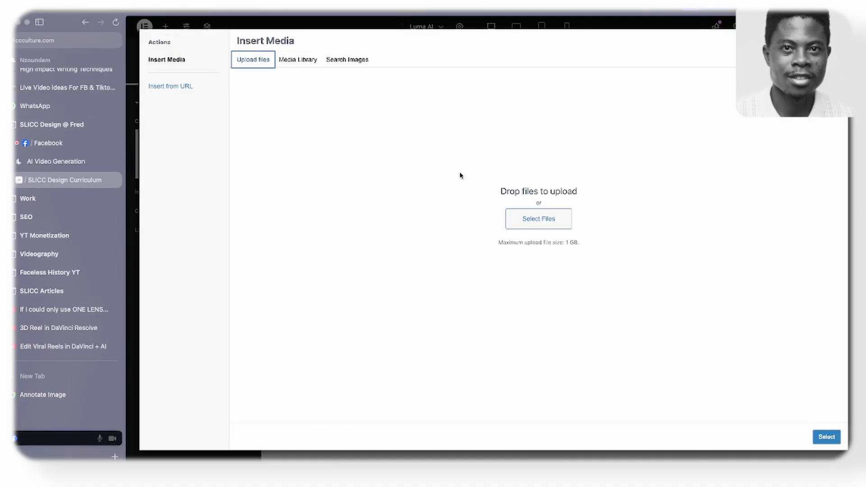
click(523, 216)
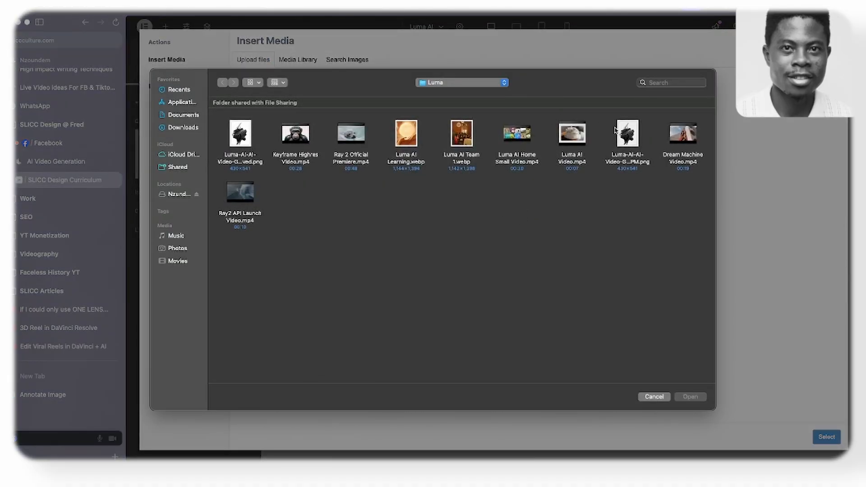
click(239, 135)
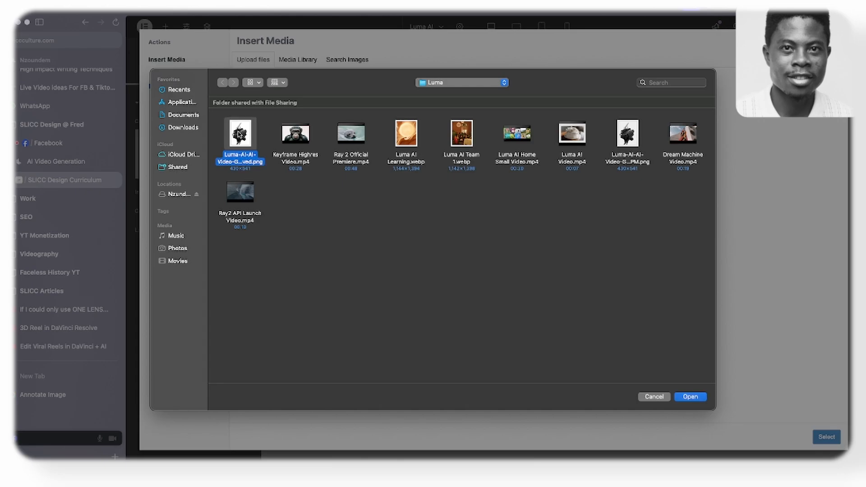
key(space)
key(space)
click(691, 397)
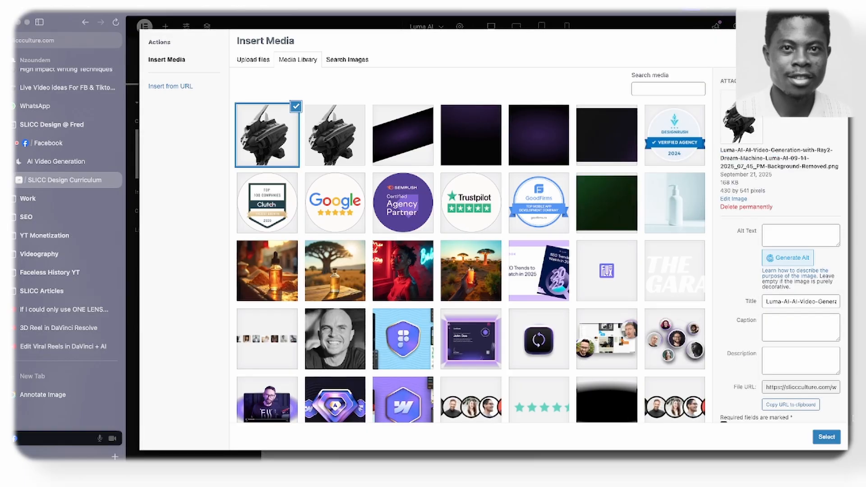
click(826, 437)
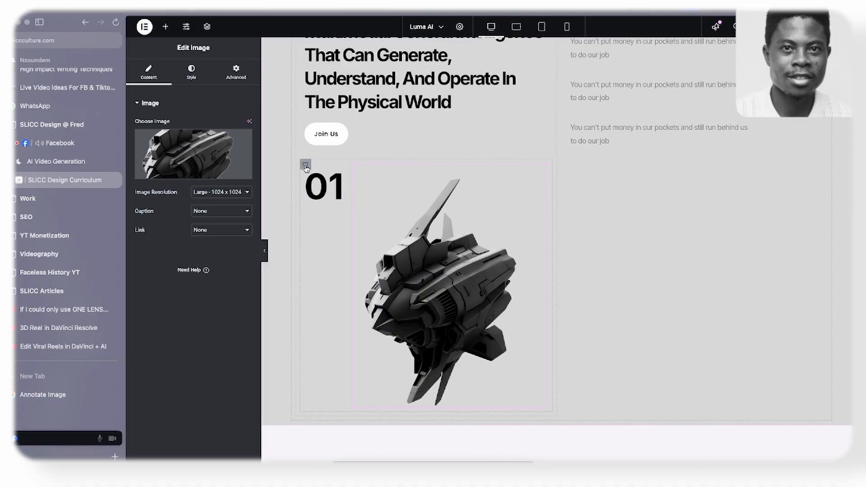
- Set Align Items to End for the container holding the 01 heading and image
click(306, 165)
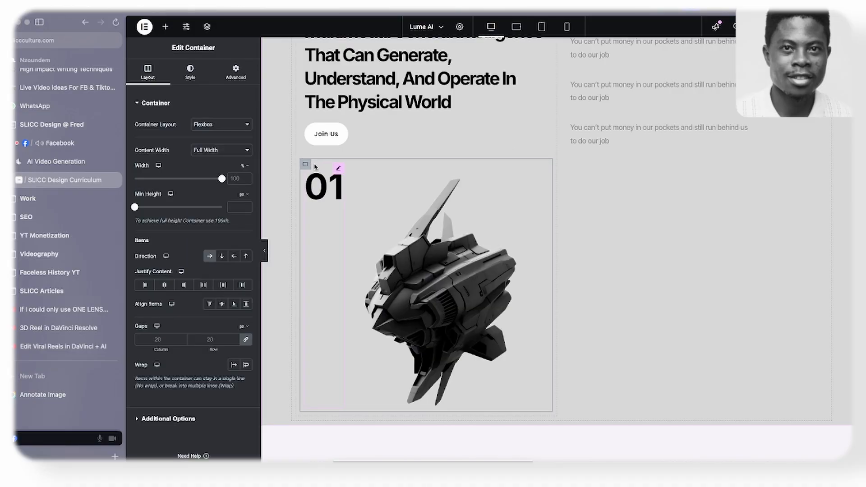
click(234, 306)
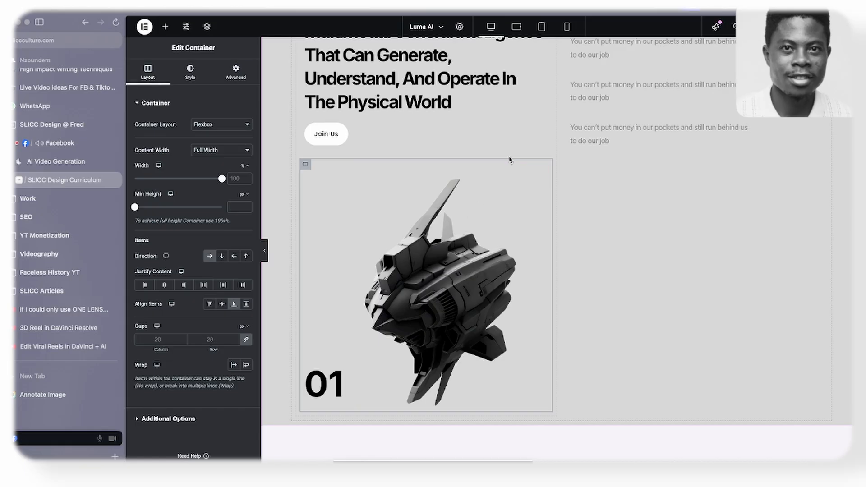
- Widen the mission section's heading column and set the 01 and image container's Justify Content to Space Between
scroll(559, 151, up, 4)
scroll(553, 194, down, 3)
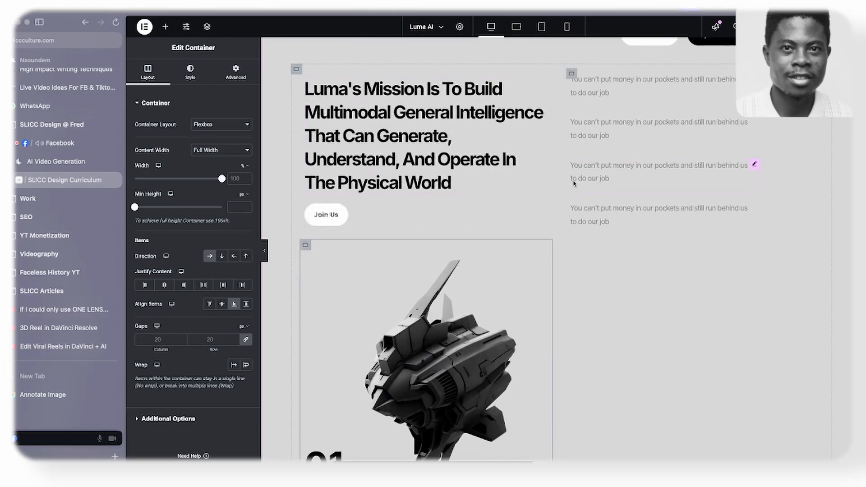
drag(556, 193, 592, 194)
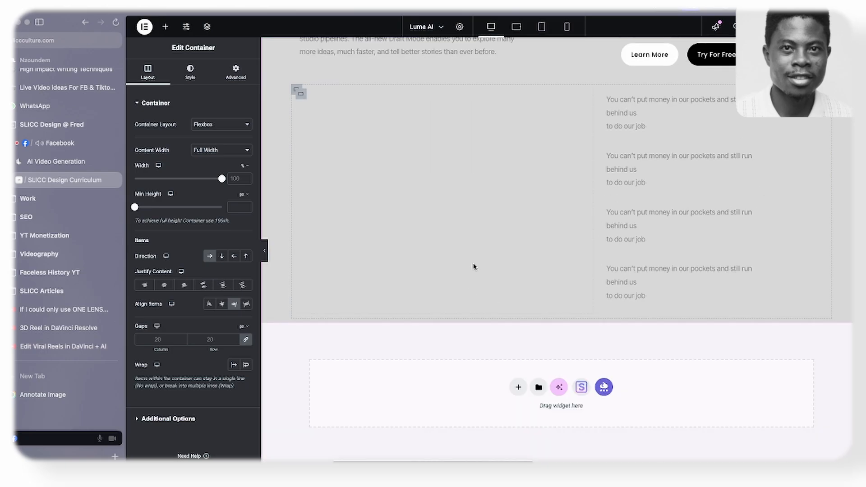
scroll(475, 248, down, 2)
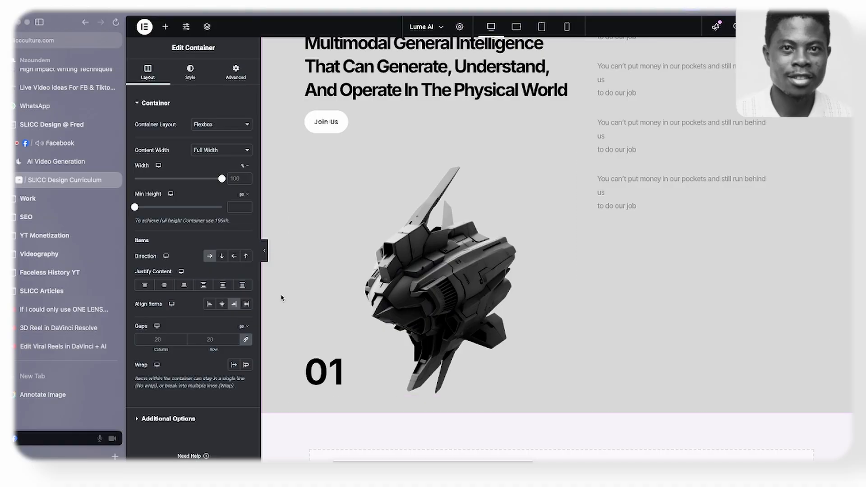
click(205, 285)
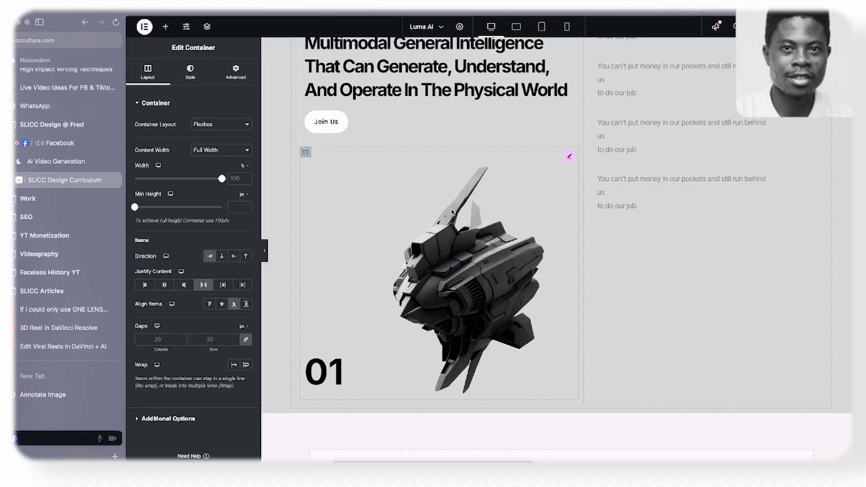
- Replace the first placeholder paragraph with the "AI for the next billion people" paragraph copied from the Luma AI site
scroll(545, 224, up, 2)
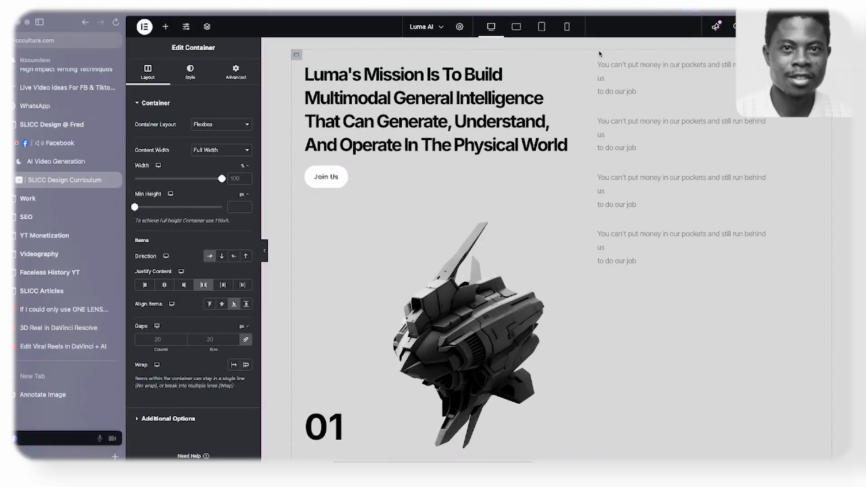
click(109, 167)
scroll(579, 187, up, 5)
scroll(579, 187, down, 3)
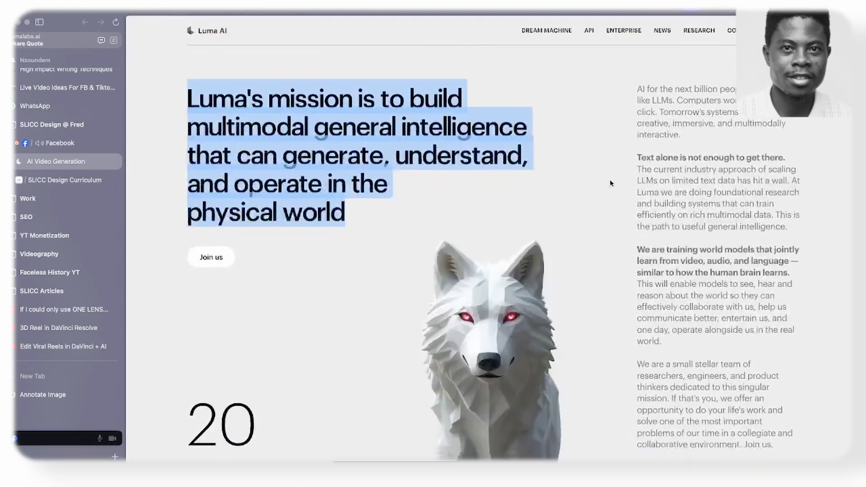
click(612, 182)
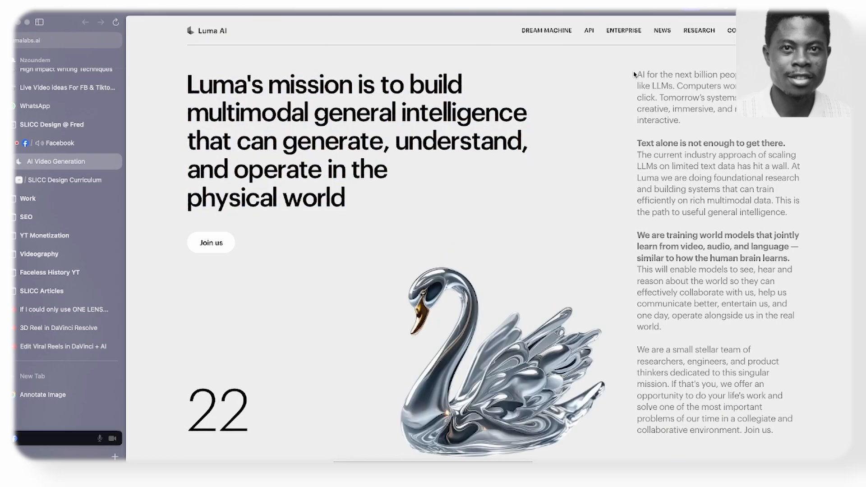
drag(634, 74, 681, 120)
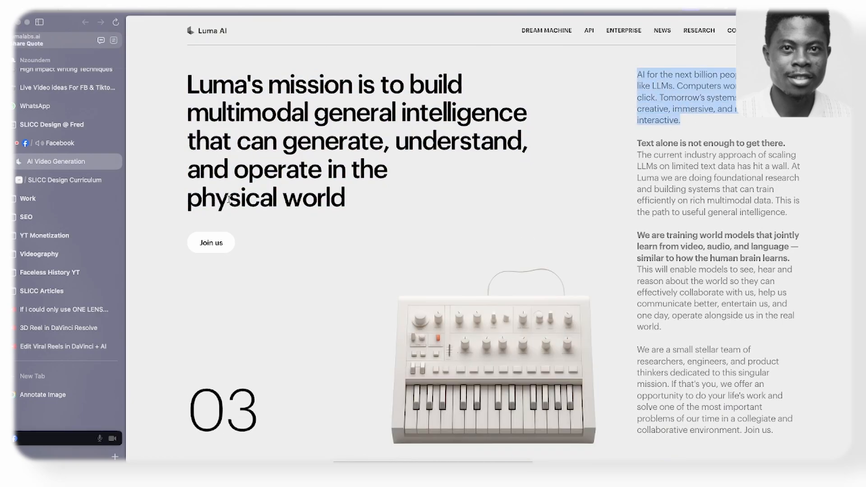
click(65, 180)
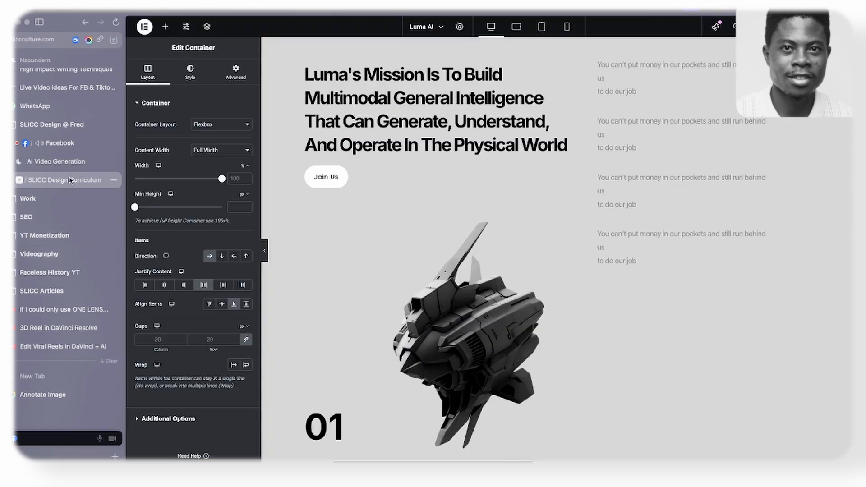
click(634, 76)
key(super+a)
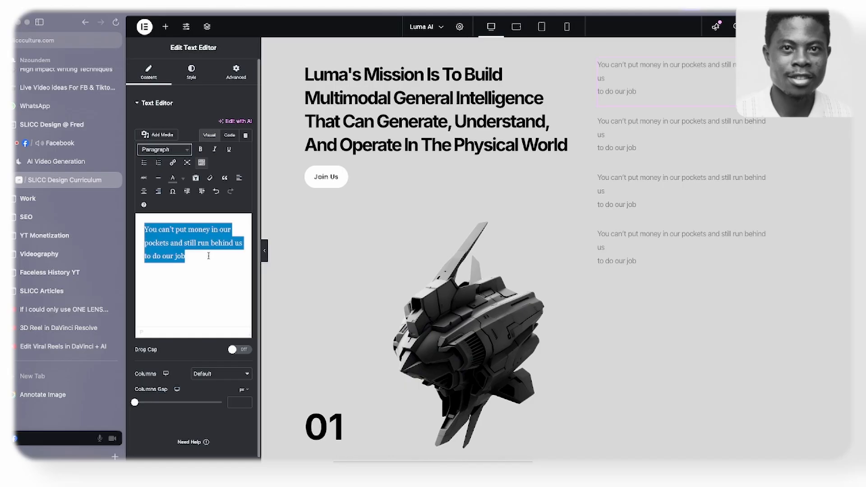
text(AI for the next billion people will not look like LLMs. Computers won't be point and click. Tomorrow's systems will be creative, immersive, and multimodally interactive.)
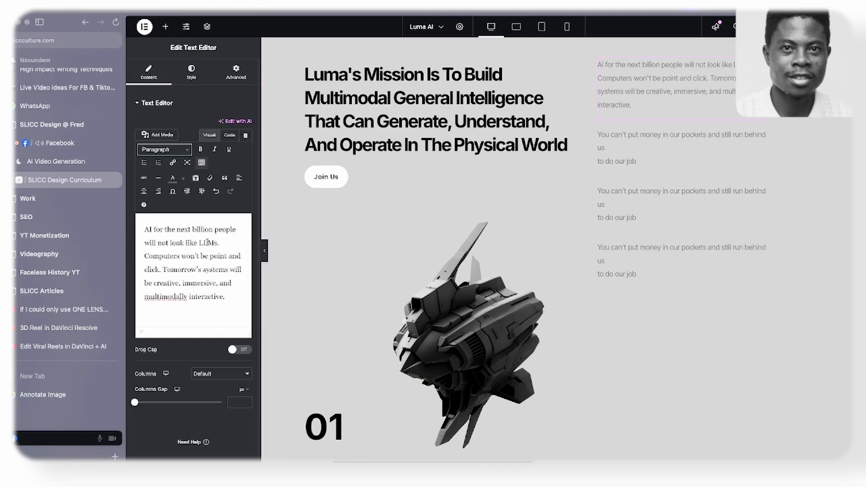
- Replace the second placeholder paragraph with the "Text alone is not enough to get there." paragraph copied from the Luma AI site
click(83, 161)
drag(634, 144, 793, 213)
key(ctrl+c)
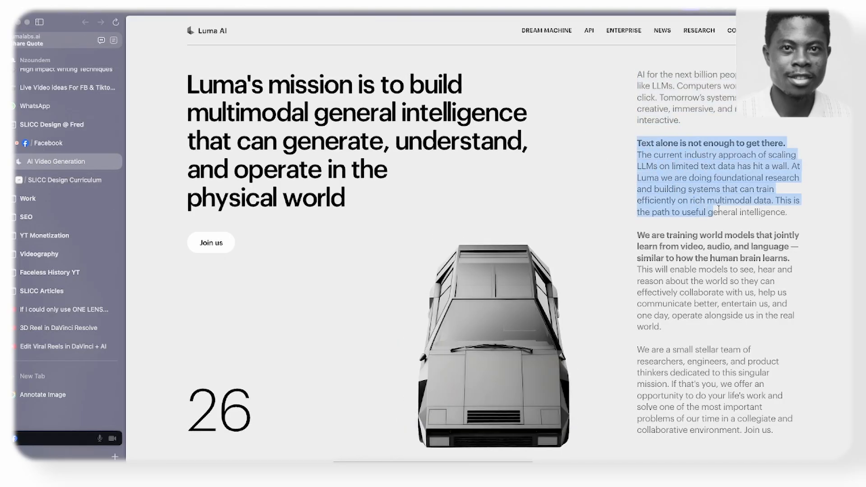
click(54, 180)
click(224, 275)
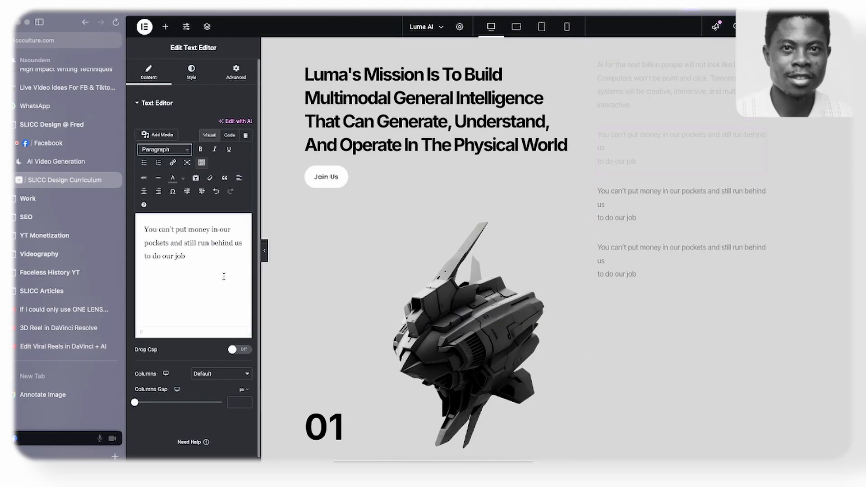
key(ctrl+a)
key(ctrl+v)
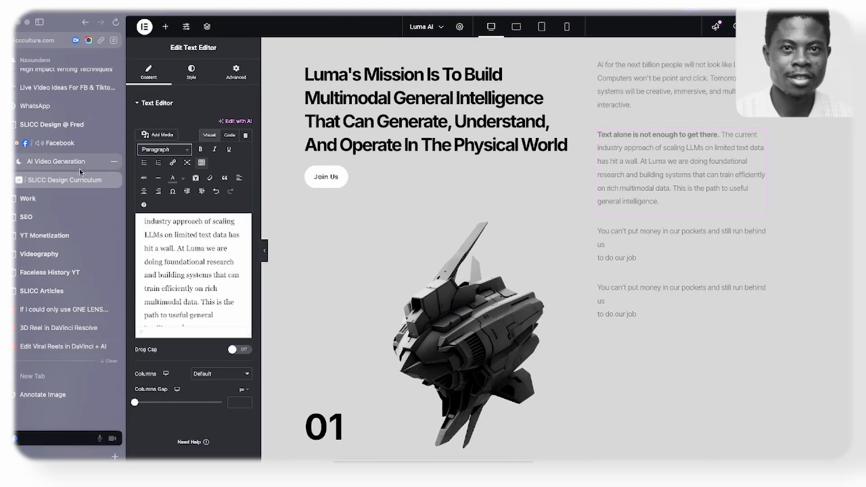
- Replace the third placeholder paragraph with the Luma AI site's paragraph beginning "We are training world models that jointly learn"
click(79, 167)
drag(639, 230, 661, 327)
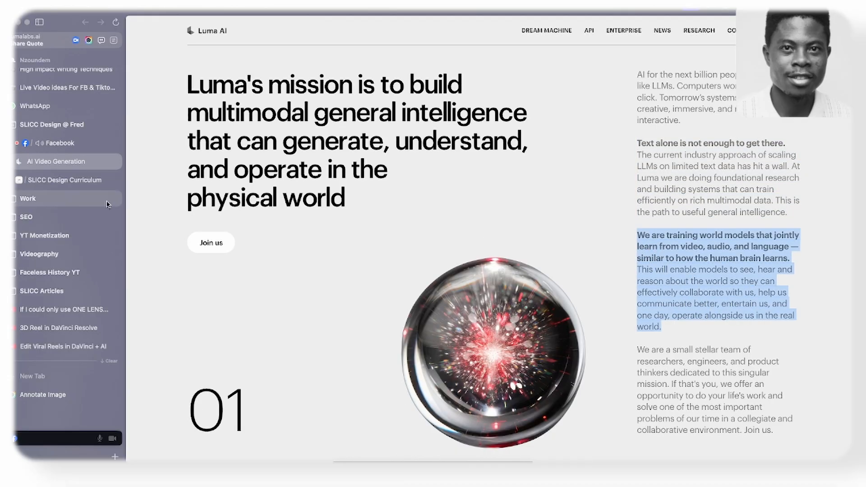
click(109, 181)
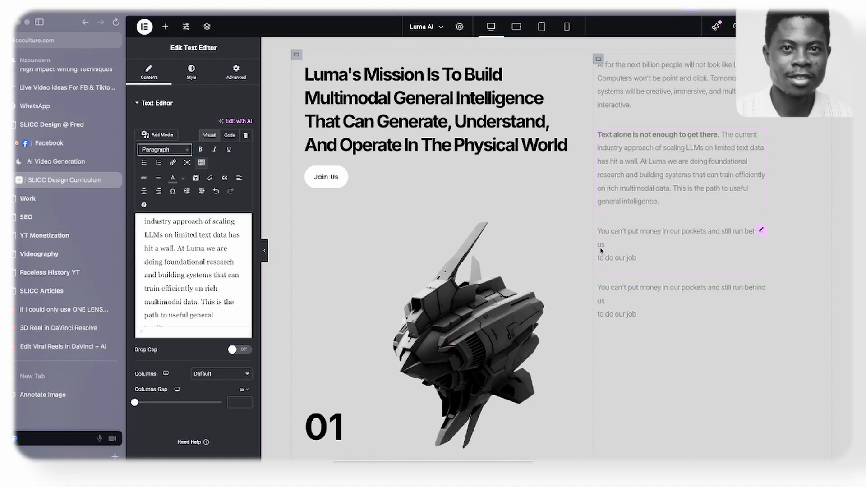
triple_click(188, 275)
key(ctrl+v)
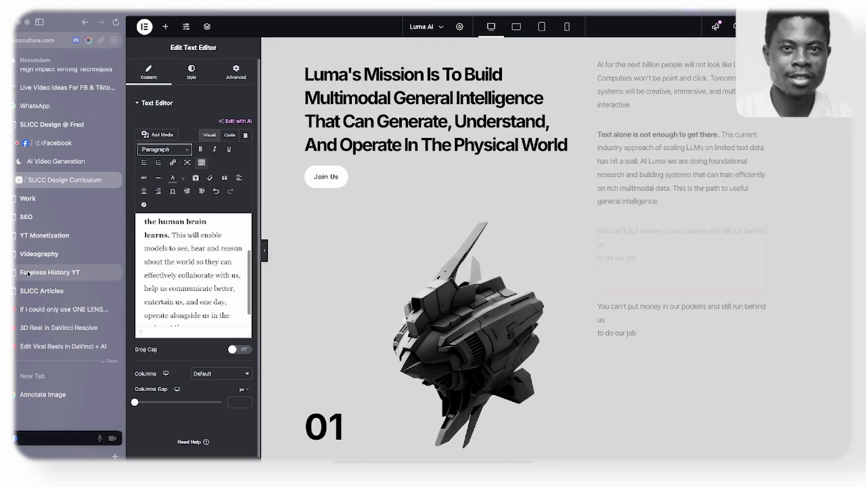
- Replace the fourth placeholder paragraph with the Luma AI site's paragraph beginning "We are a small stellar team of researchers"
click(49, 166)
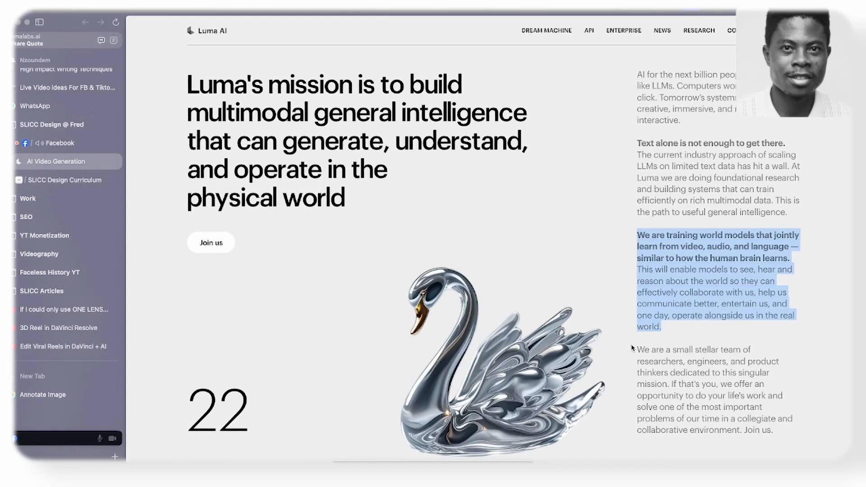
drag(636, 350, 778, 432)
key(ctrl+c)
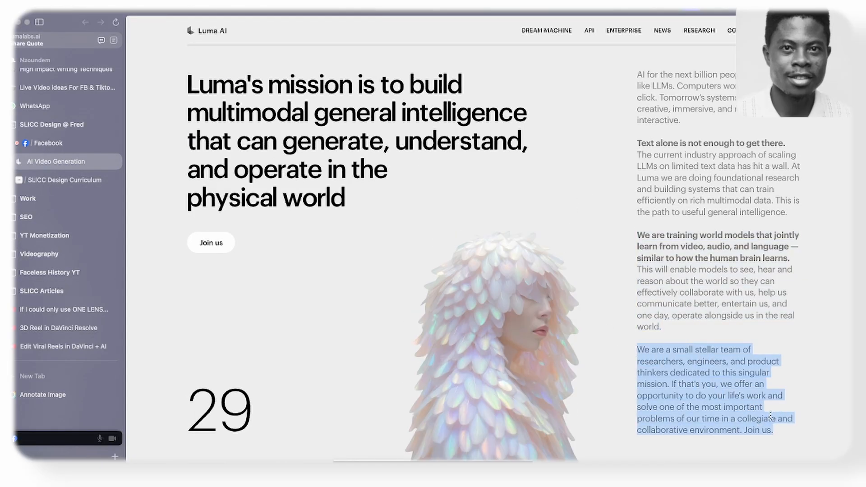
click(33, 181)
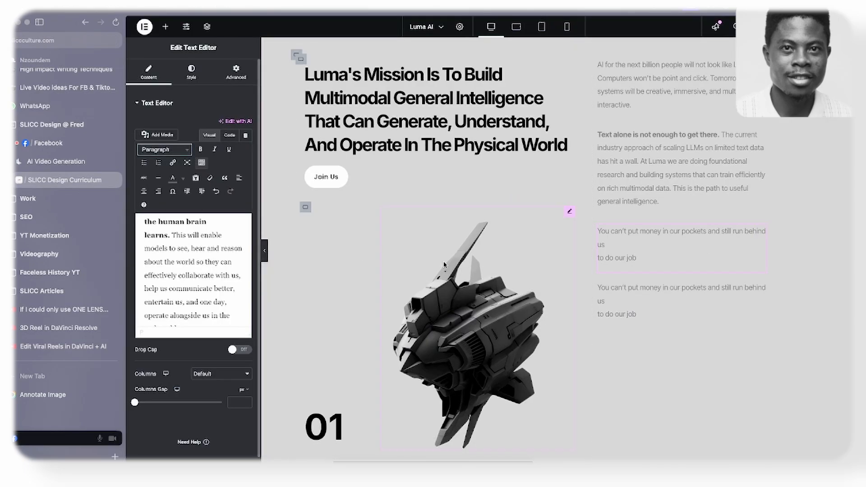
click(650, 292)
key(ctrl+a)
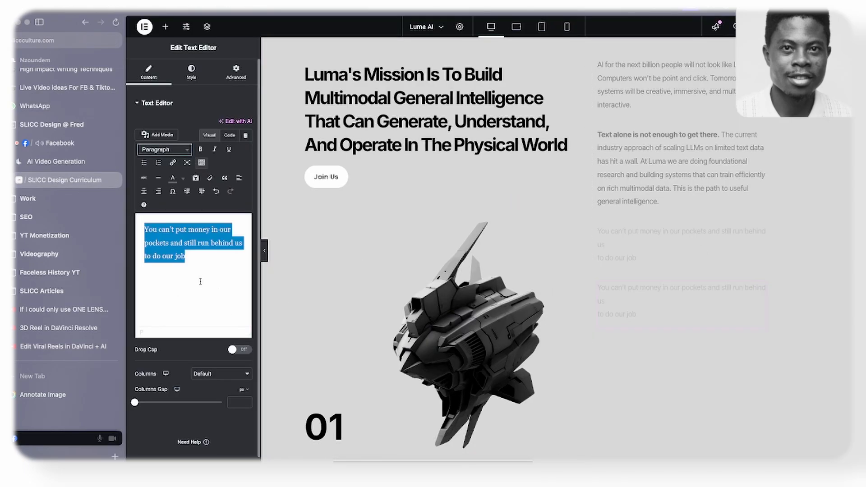
key(ctrl+v)
scroll(722, 162, up, 1)
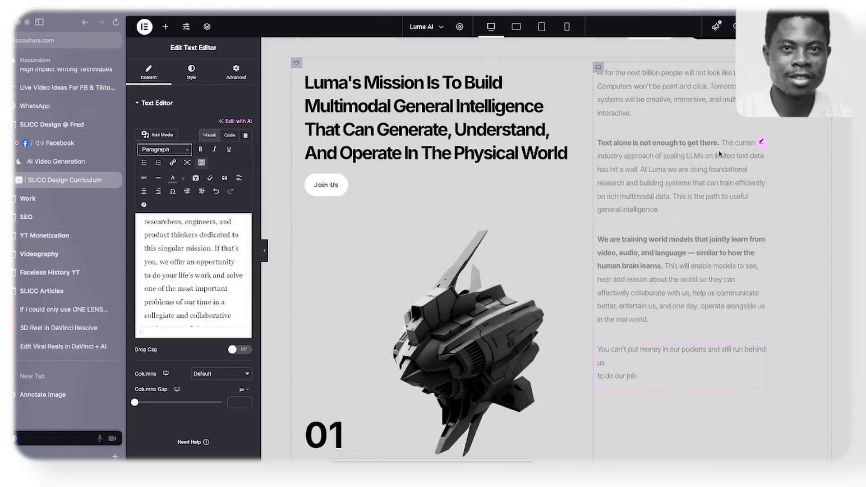
scroll(723, 155, down, 1)
click(723, 155)
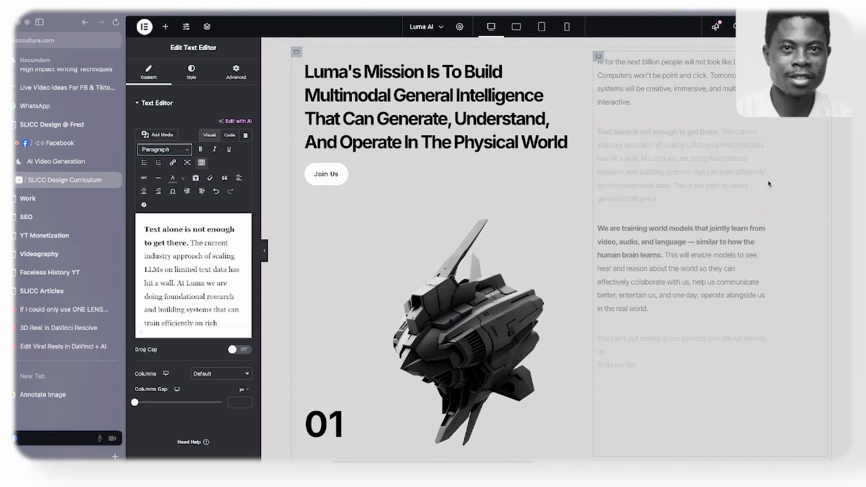
scroll(716, 199, down, 3)
scroll(710, 199, up, 6)
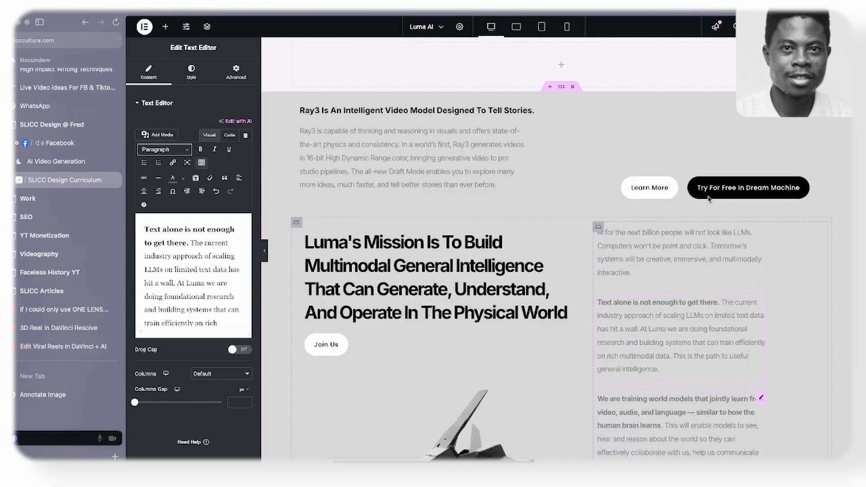
- Lighten the background colour of the outer container holding the Ray3 and mission sections to a near-white grey, like the Luma AI site
click(110, 167)
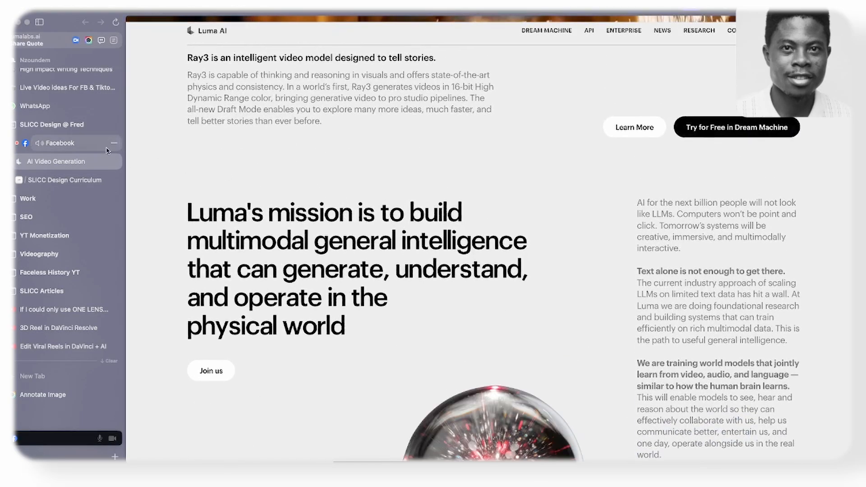
click(108, 180)
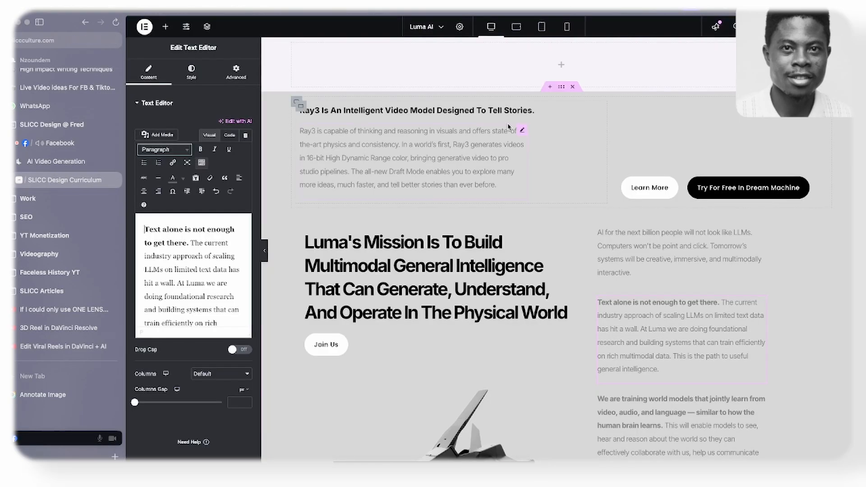
click(561, 88)
click(246, 162)
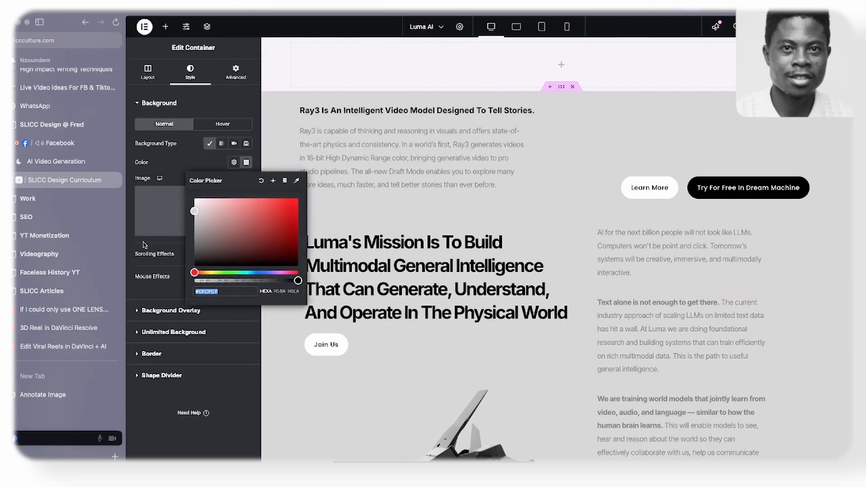
drag(197, 210, 189, 201)
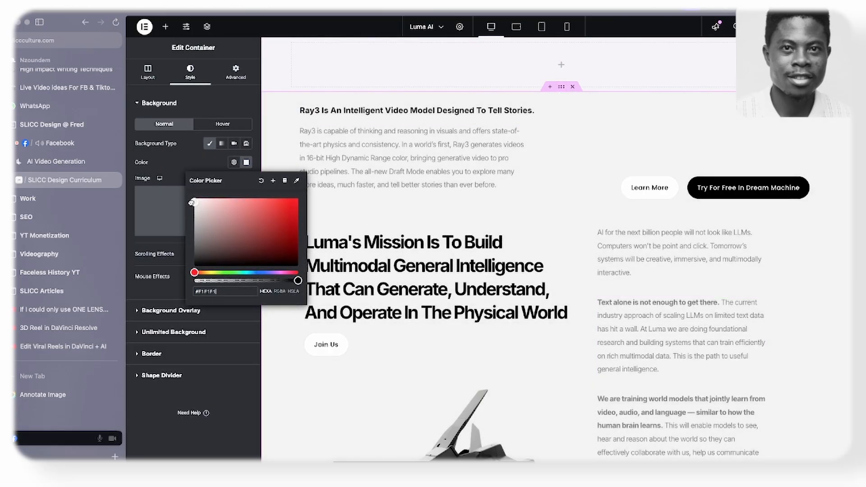
click(293, 98)
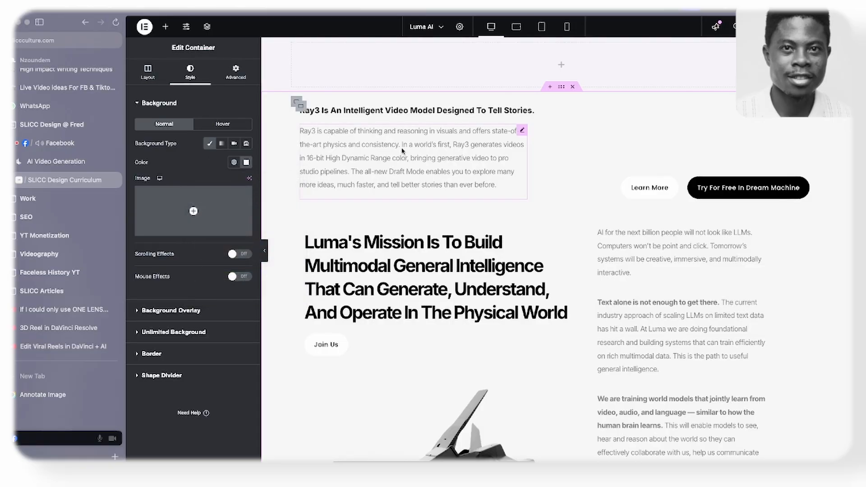
- Compare the Ray3 and mission sections with the Luma AI site and preview them at full canvas width
scroll(421, 154, down, 5)
scroll(422, 154, up, 2)
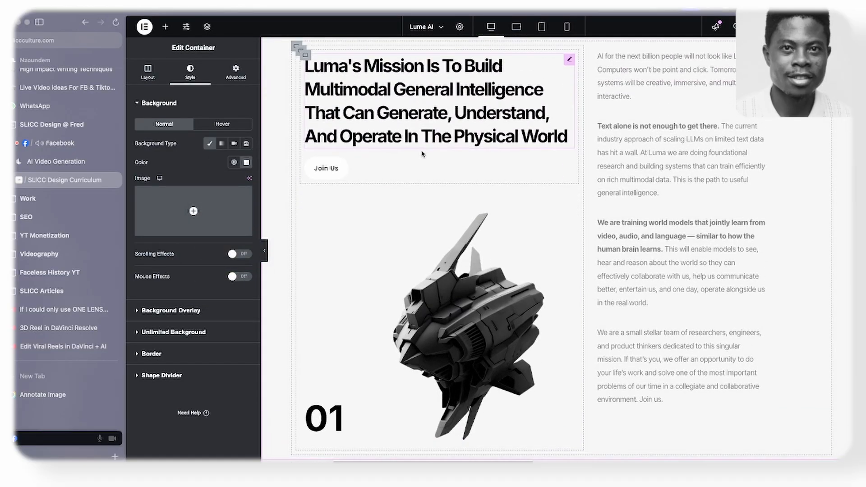
scroll(441, 156, up, 2)
click(87, 161)
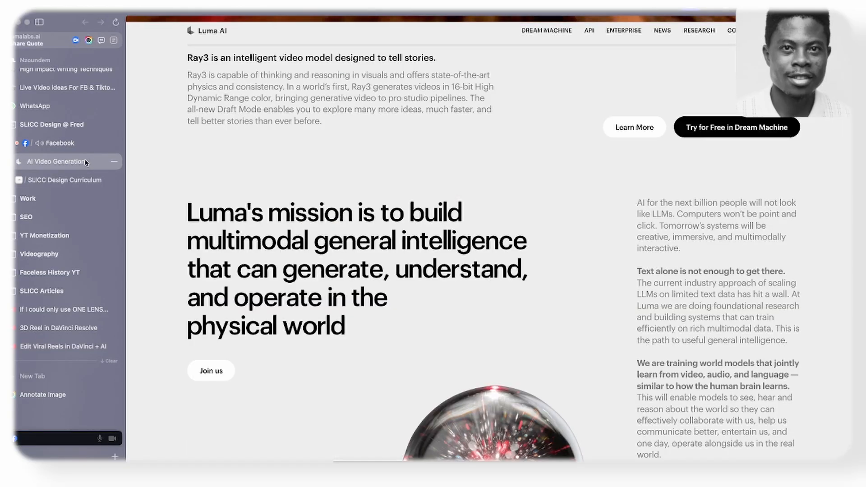
click(80, 179)
scroll(267, 241, down, 3)
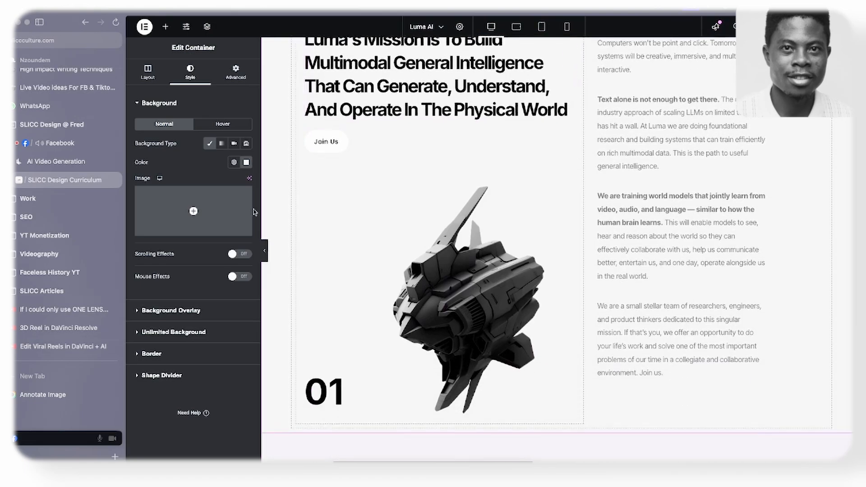
click(266, 251)
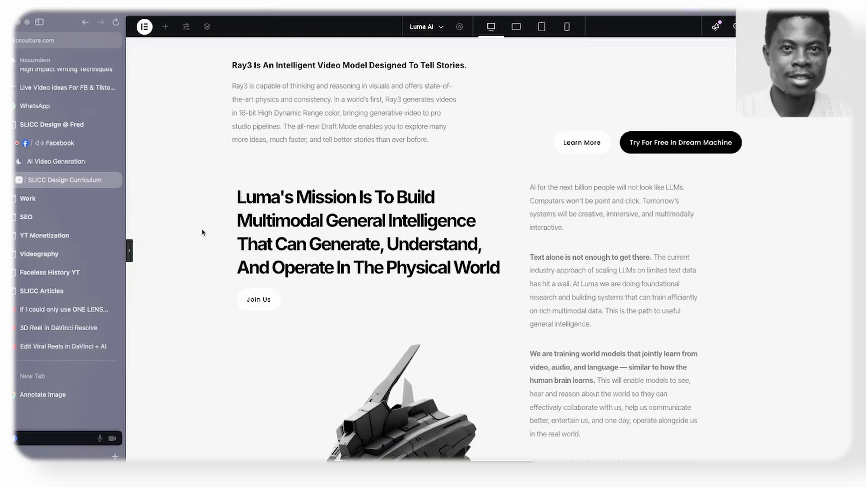
click(129, 251)
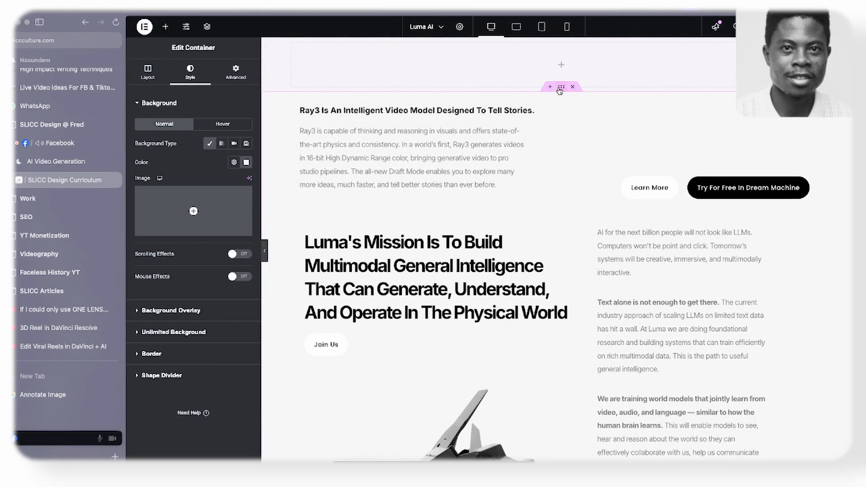
- Set the outer container's Content Width to Full Width and preview the layout across the whole canvas
click(148, 72)
click(206, 151)
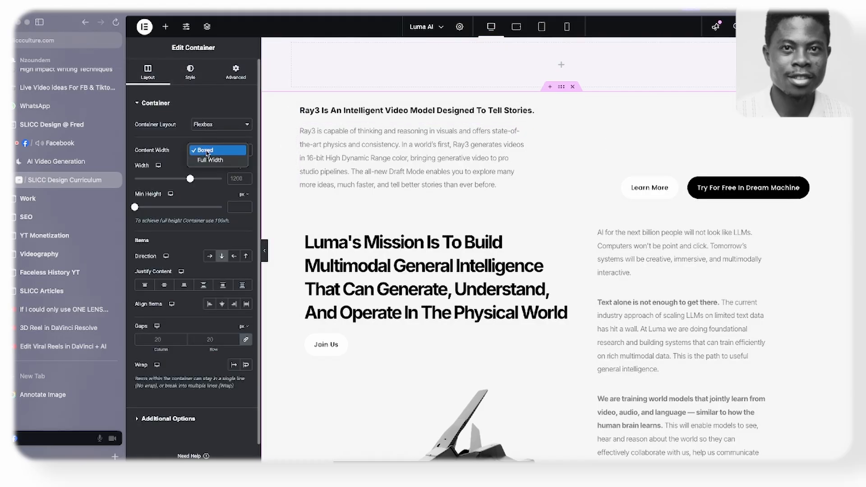
click(227, 158)
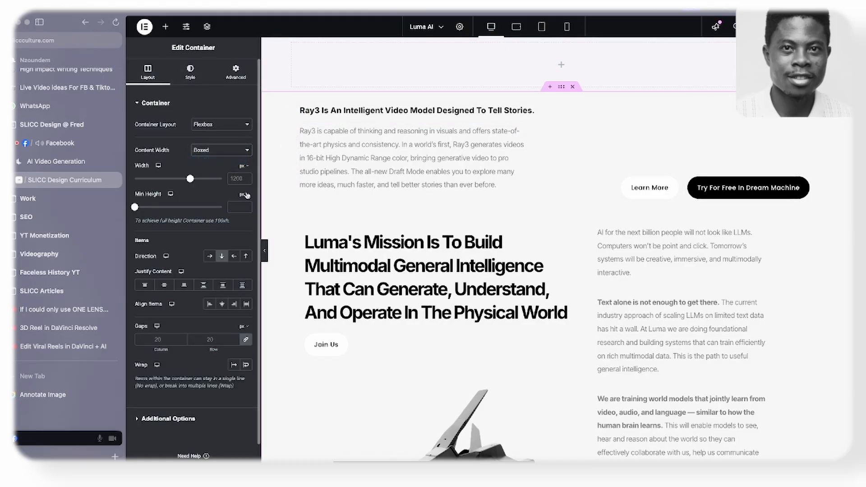
click(266, 255)
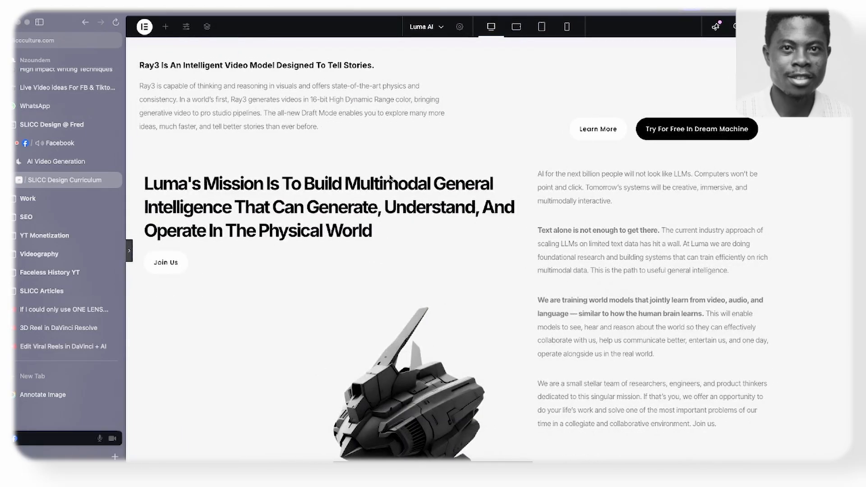
scroll(391, 177, down, 3)
scroll(394, 166, up, 3)
click(129, 258)
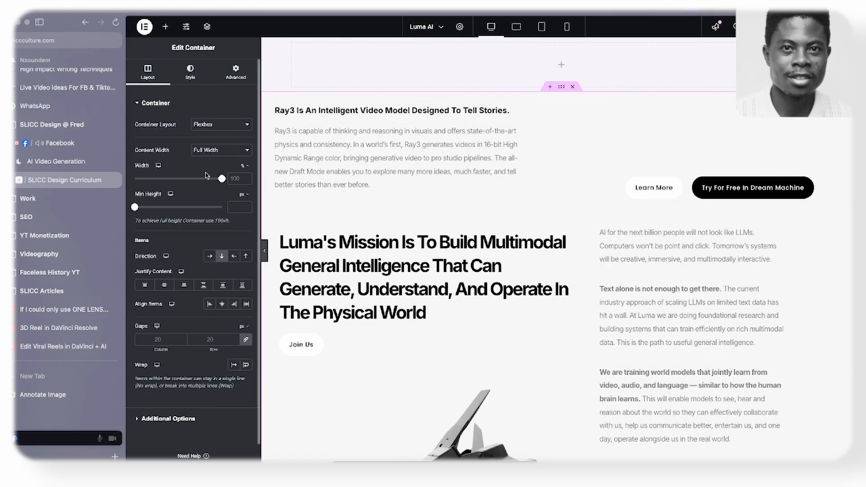
click(210, 152)
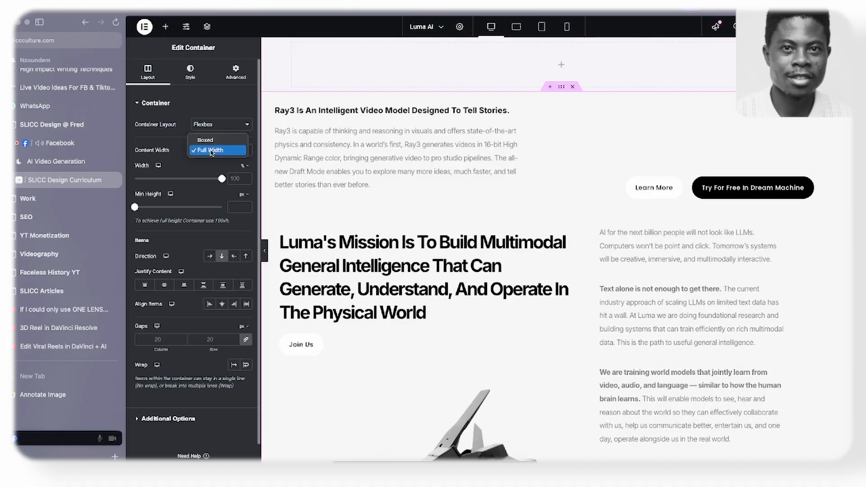
click(186, 156)
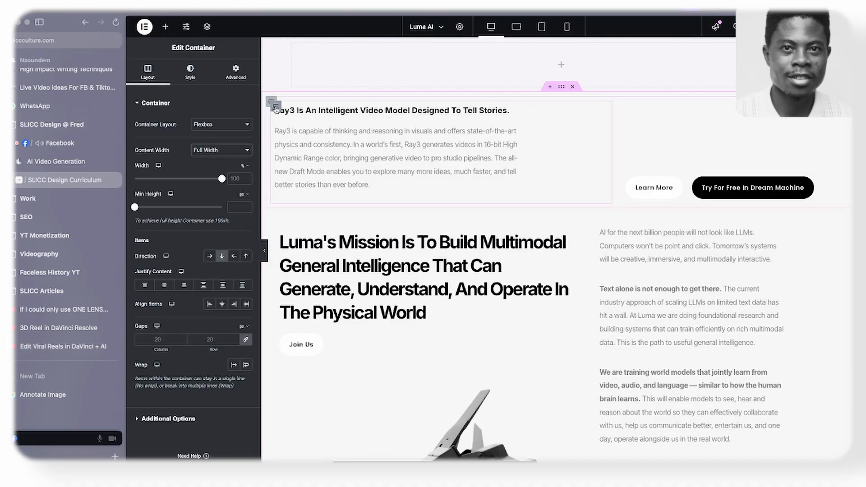
- Set Align Items to End on the mission section's paragraph column and preview its alignment
click(272, 103)
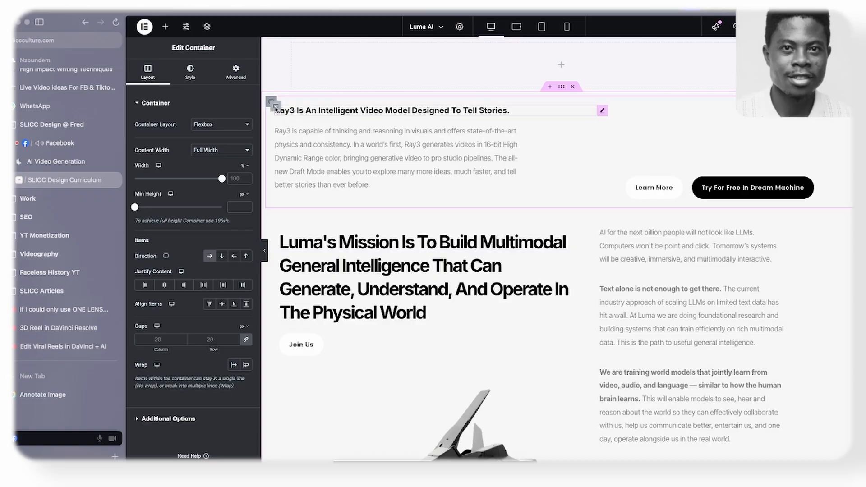
click(272, 222)
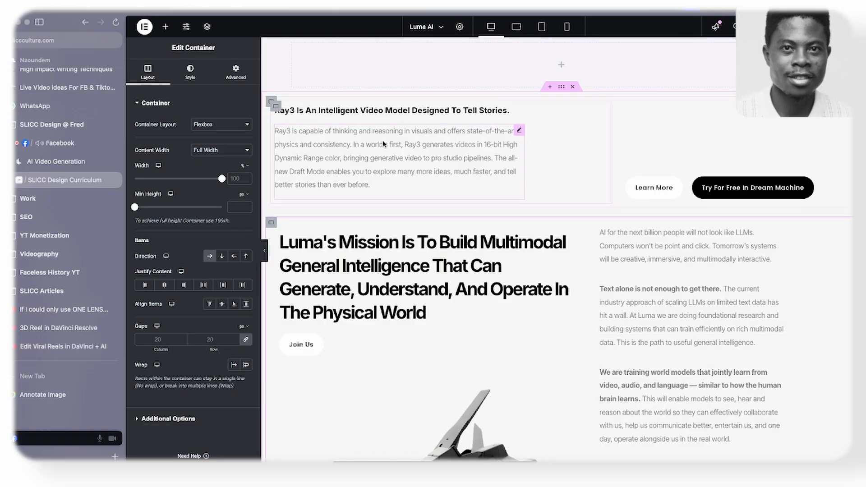
scroll(593, 149, down, 3)
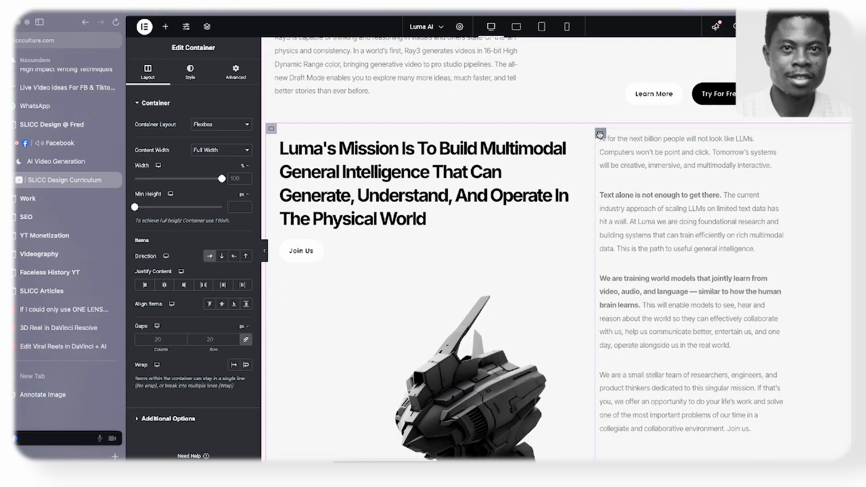
click(600, 134)
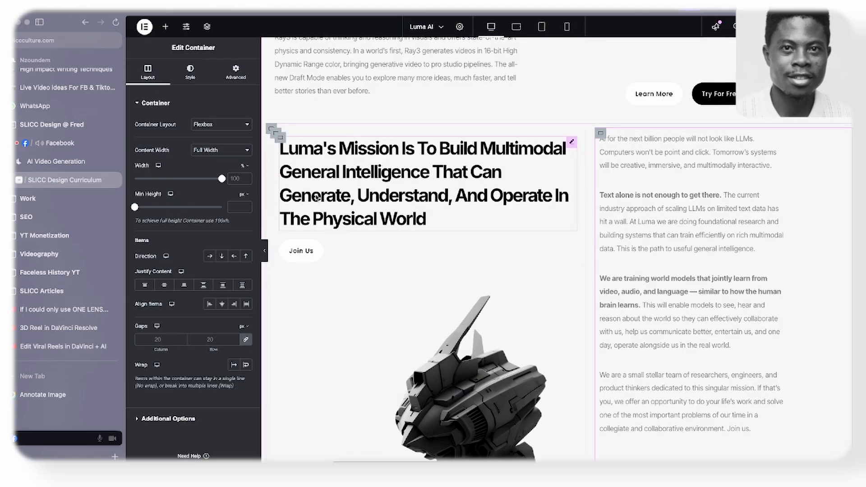
click(233, 305)
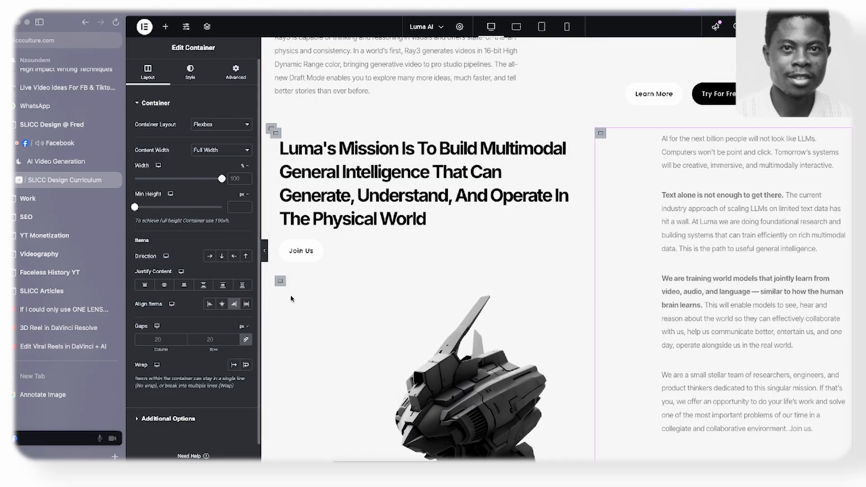
click(264, 257)
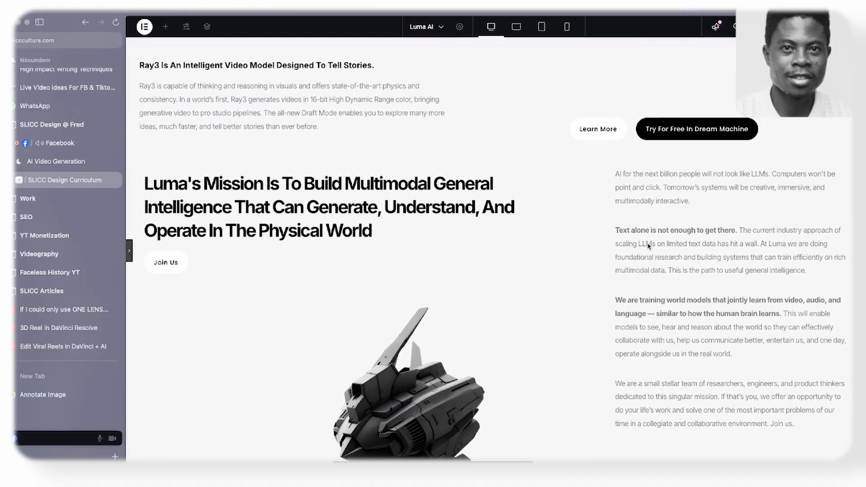
click(129, 250)
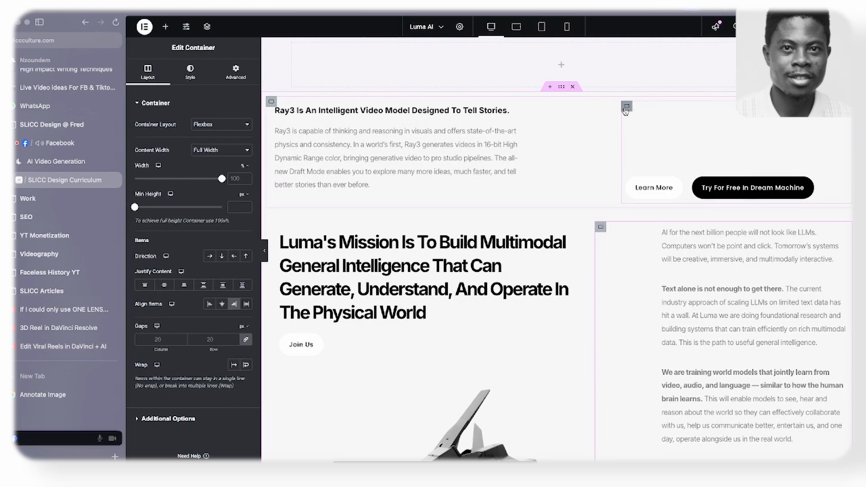
- Set Justify Content to End on the Learn More and Try For Free buttons' container, then check the layout against the Luma AI site
click(626, 107)
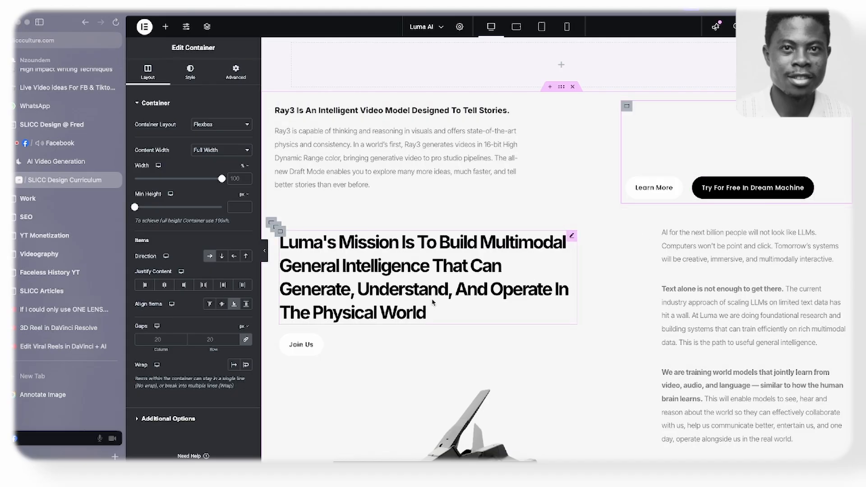
click(184, 285)
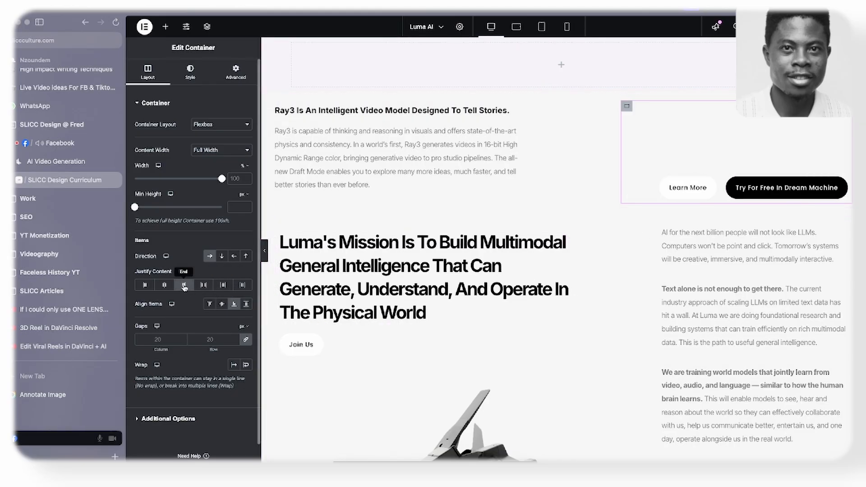
scroll(264, 255, down, 1)
click(264, 255)
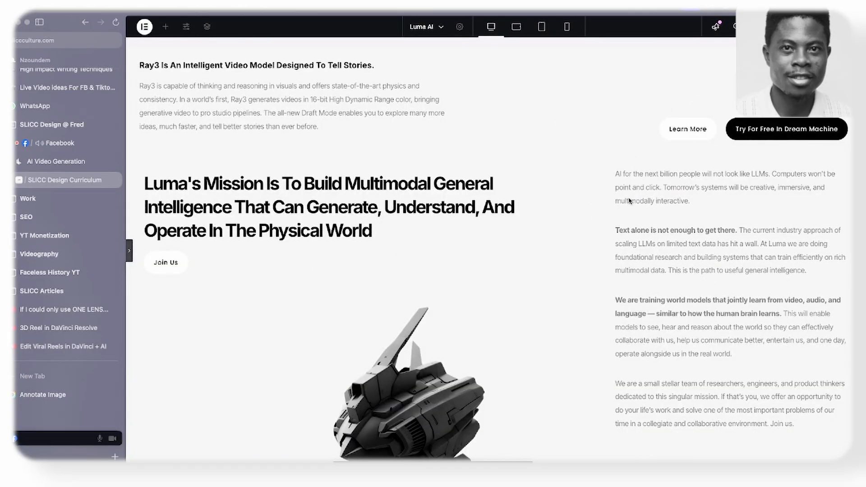
scroll(630, 200, down, 2)
scroll(481, 222, up, 2)
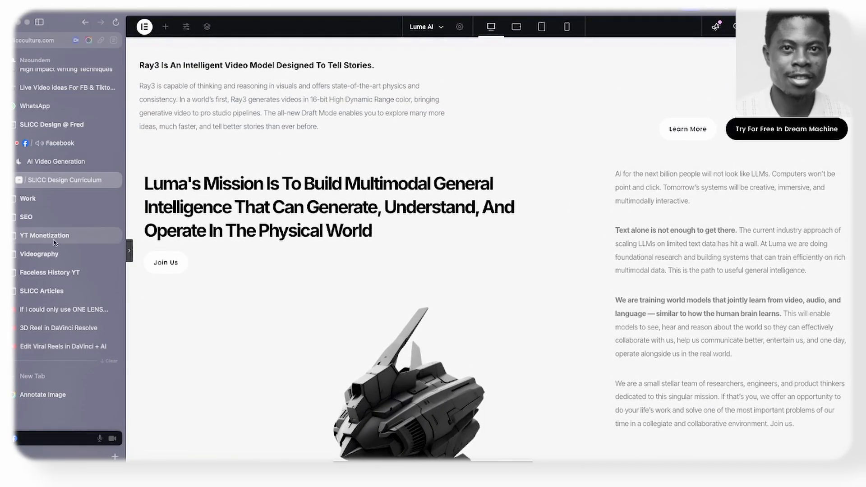
click(65, 168)
click(64, 180)
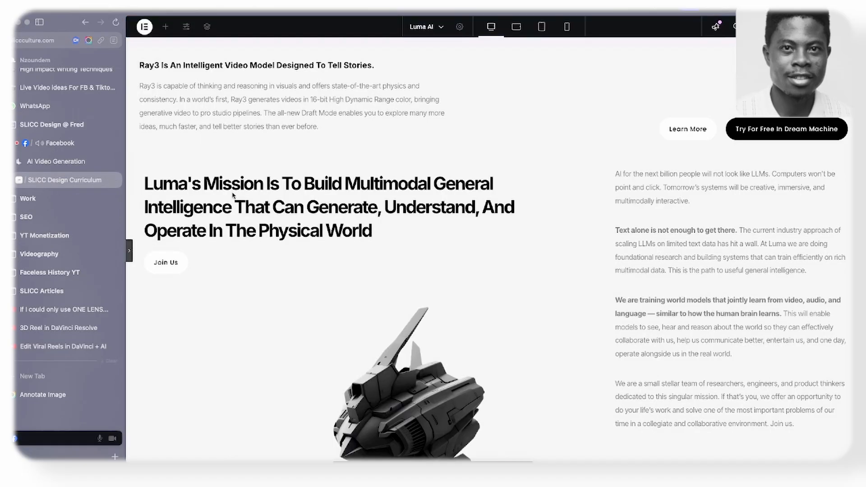
- Check the layout against the Luma AI site, then try 3 em left and right padding on the Learn More and Try For Free buttons' container
scroll(233, 195, down, 3)
scroll(185, 242, up, 3)
click(67, 163)
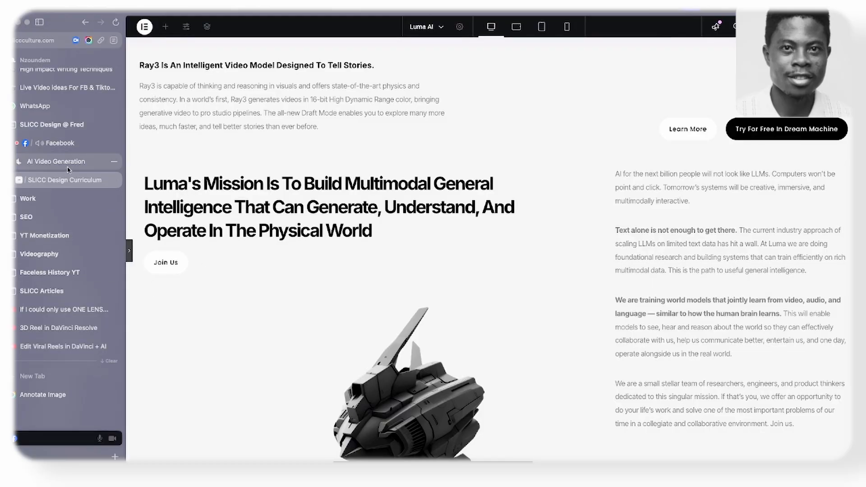
click(63, 185)
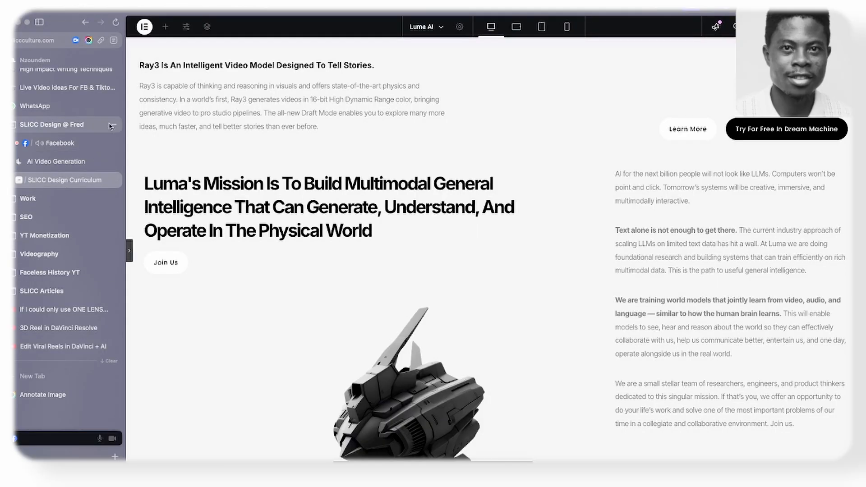
click(129, 251)
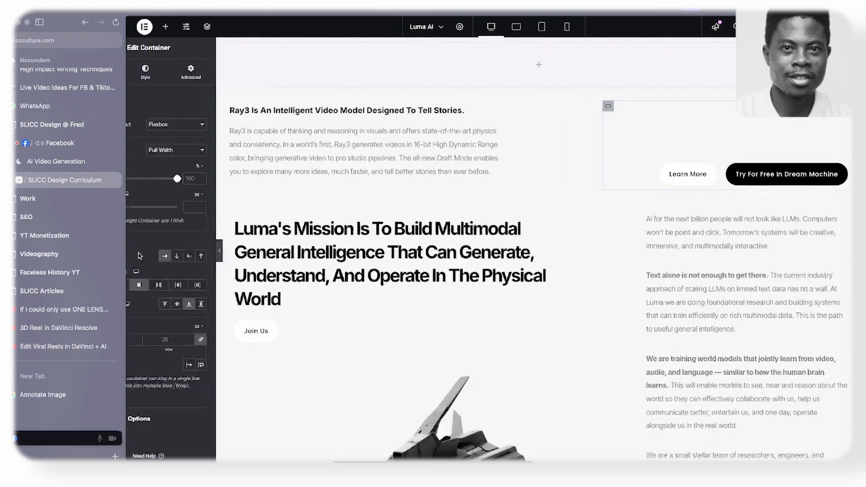
click(247, 78)
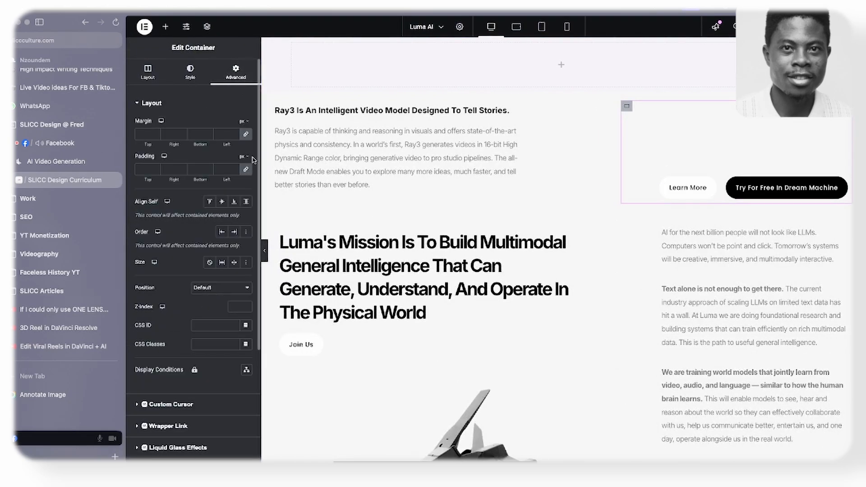
click(246, 169)
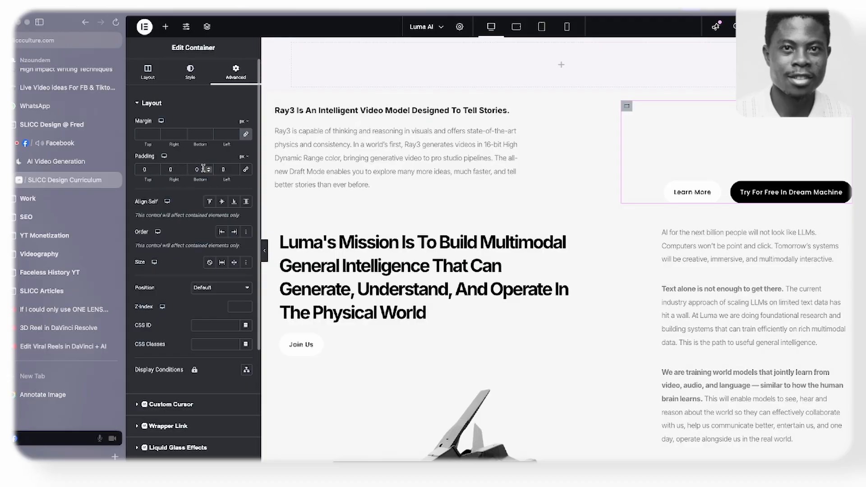
click(244, 158)
click(244, 178)
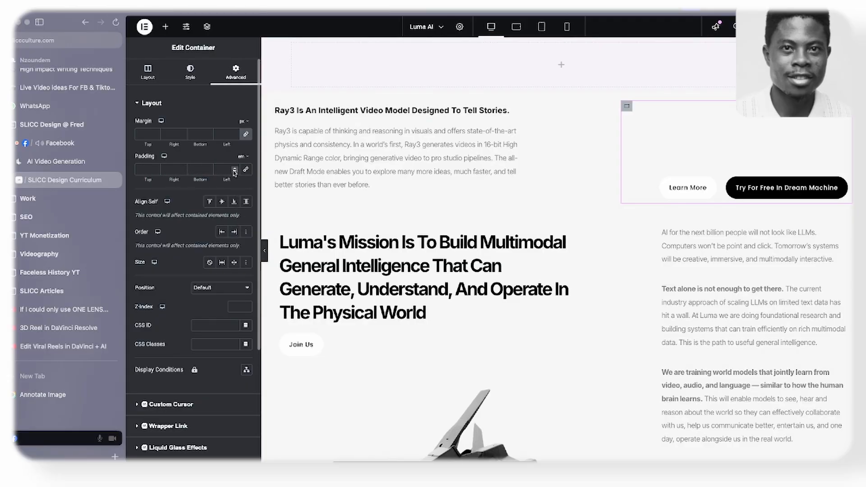
click(235, 169)
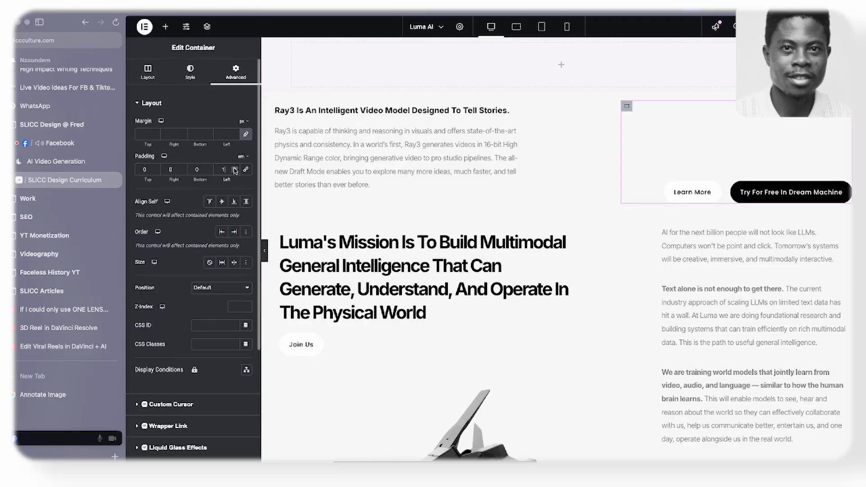
click(183, 168)
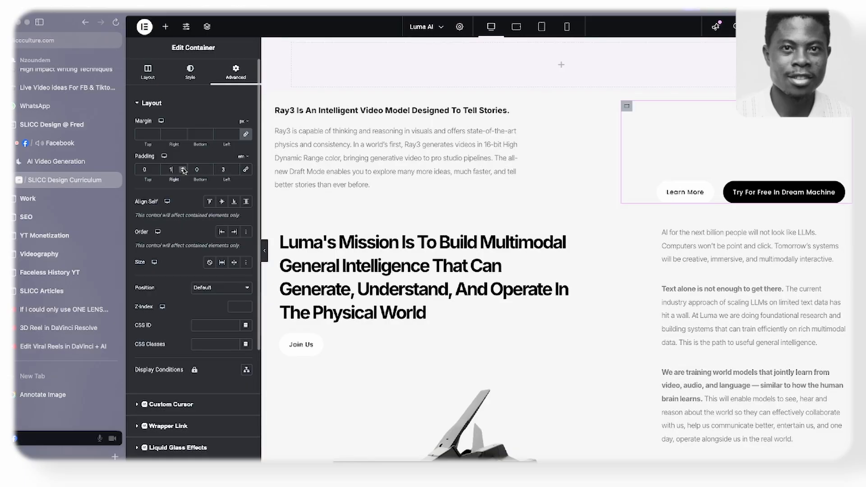
click(265, 253)
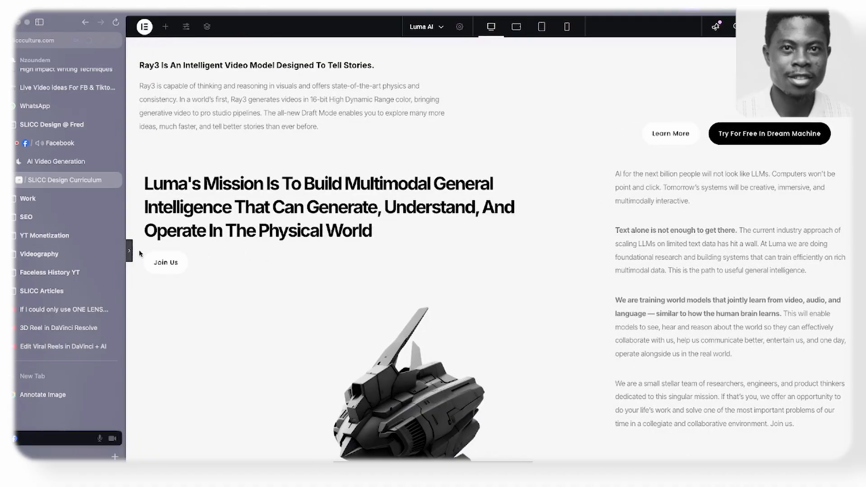
- Try 6 em of right padding with more left padding on the buttons' container, and preview it at full canvas width
click(129, 251)
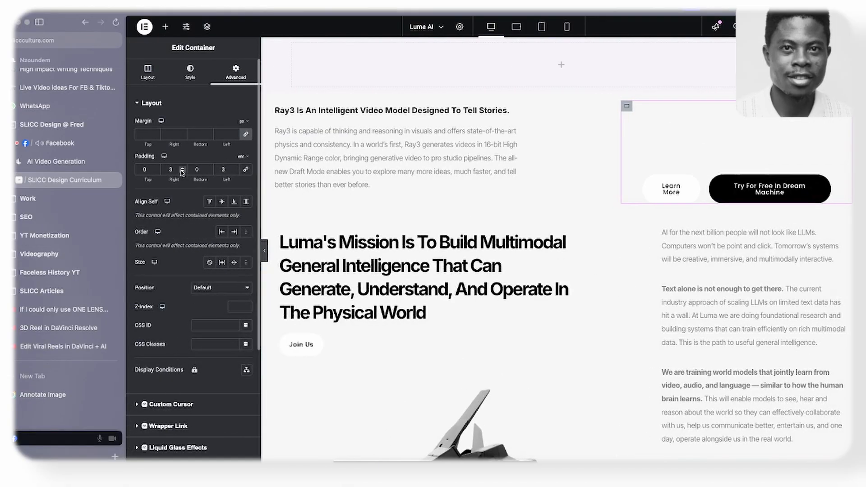
click(183, 171)
click(182, 172)
click(182, 167)
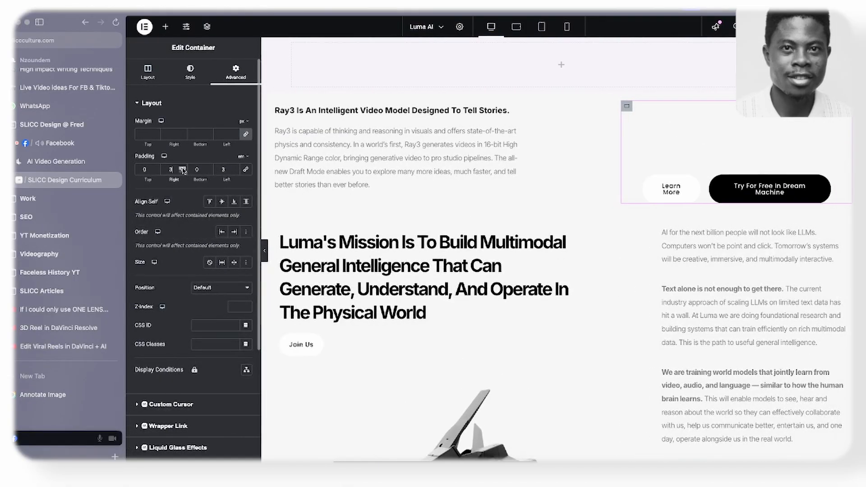
click(183, 167)
click(182, 167)
click(183, 167)
click(234, 167)
click(234, 168)
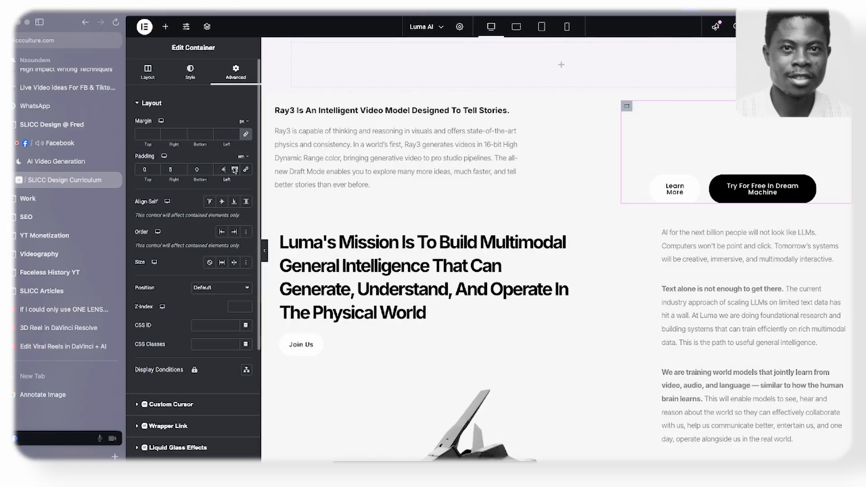
click(234, 168)
click(234, 168)
click(234, 168)
click(182, 167)
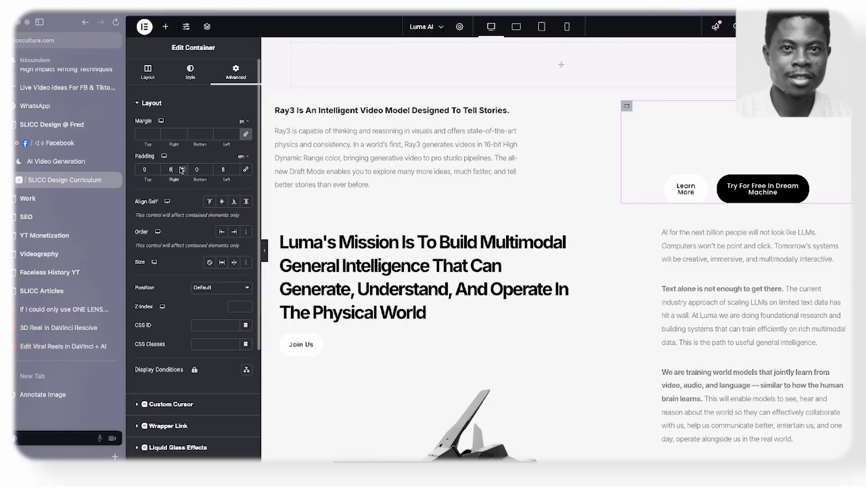
click(264, 251)
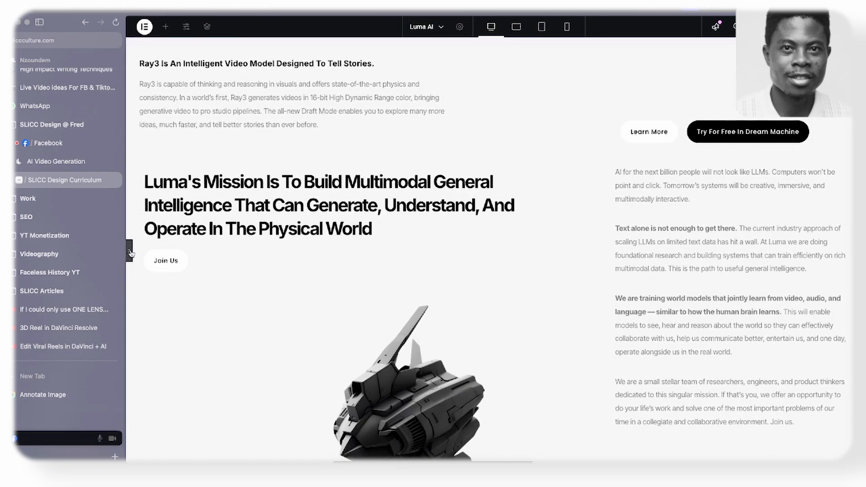
- Reset the buttons' container's padding to 0 on all sides
click(129, 250)
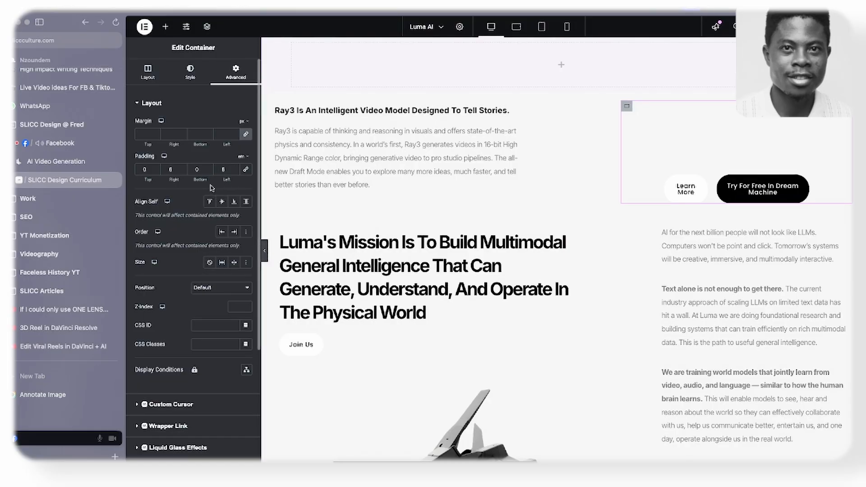
click(246, 170)
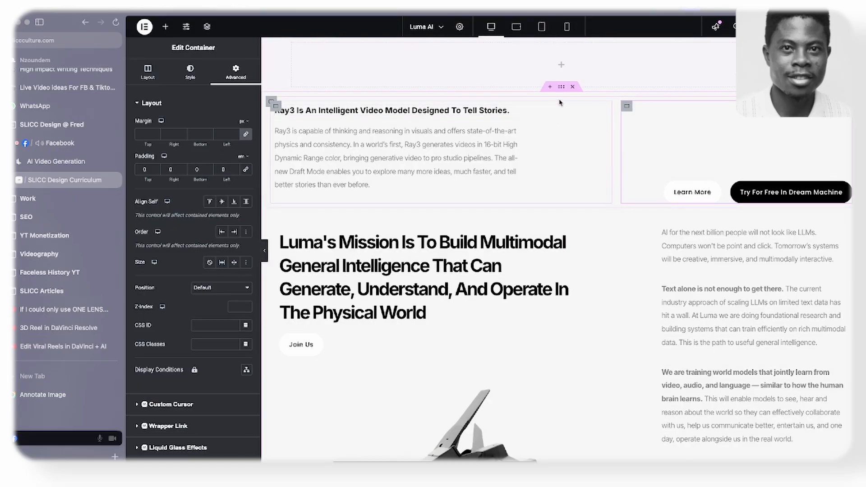
- Set the outer container's padding to 3 em on the left and right with 0 above and below, and preview the layout
click(561, 89)
click(235, 72)
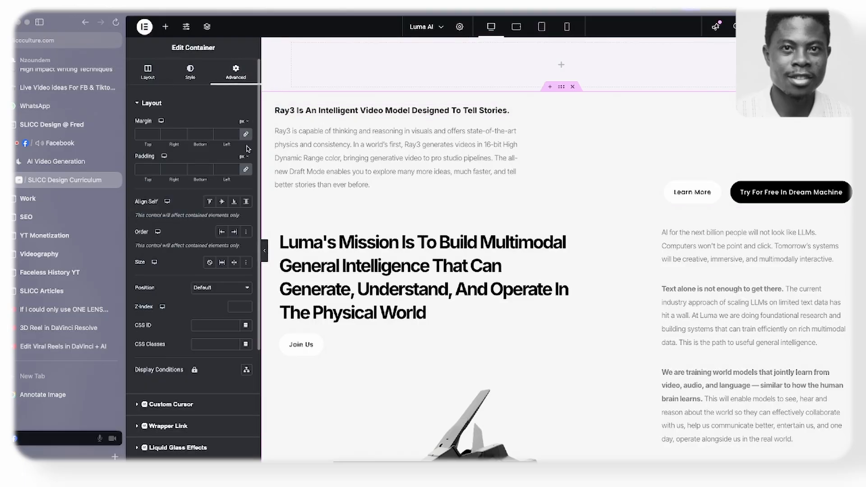
click(249, 168)
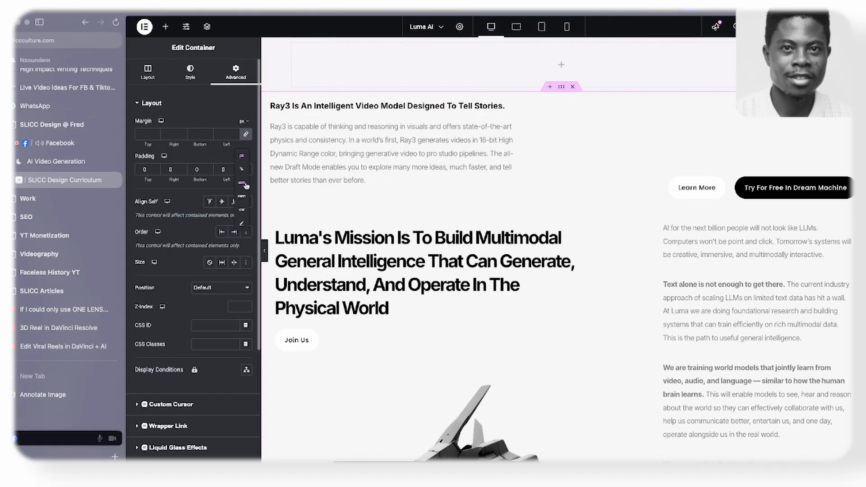
click(242, 185)
click(236, 169)
click(236, 168)
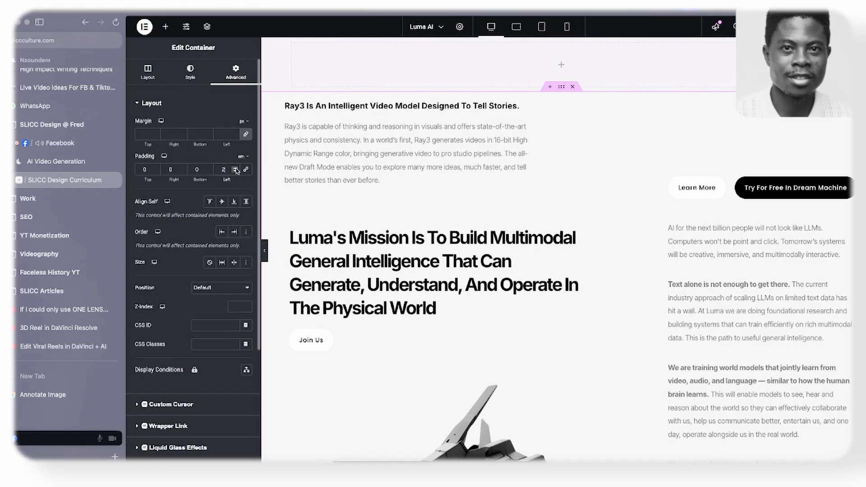
click(236, 168)
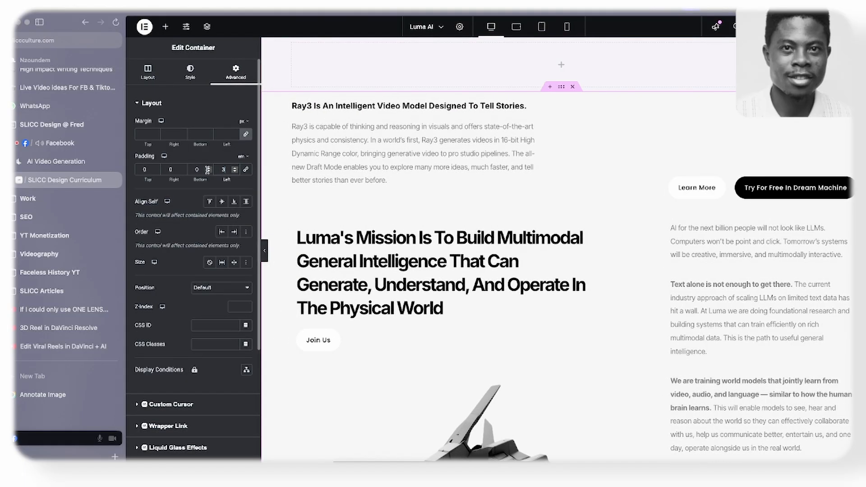
click(182, 168)
click(182, 168)
click(182, 168)
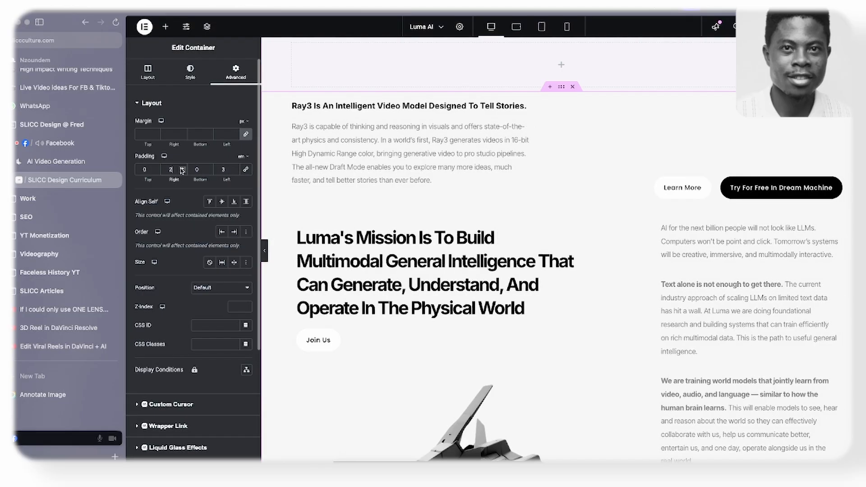
click(266, 253)
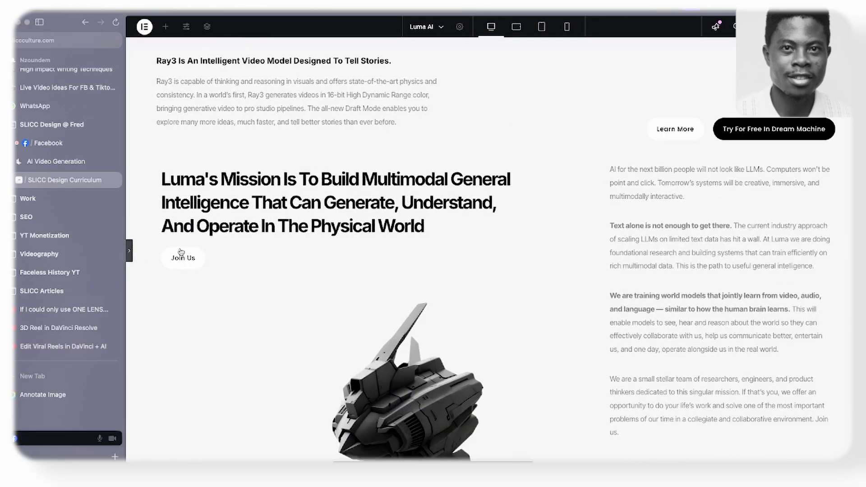
- Try 5 em left and right padding on the outer container, and compare the full-width preview with the Luma AI site
click(130, 251)
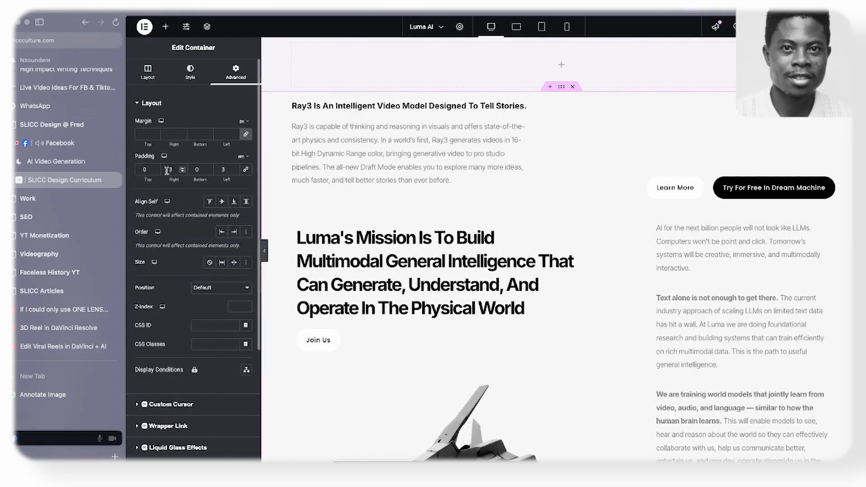
click(182, 168)
click(182, 167)
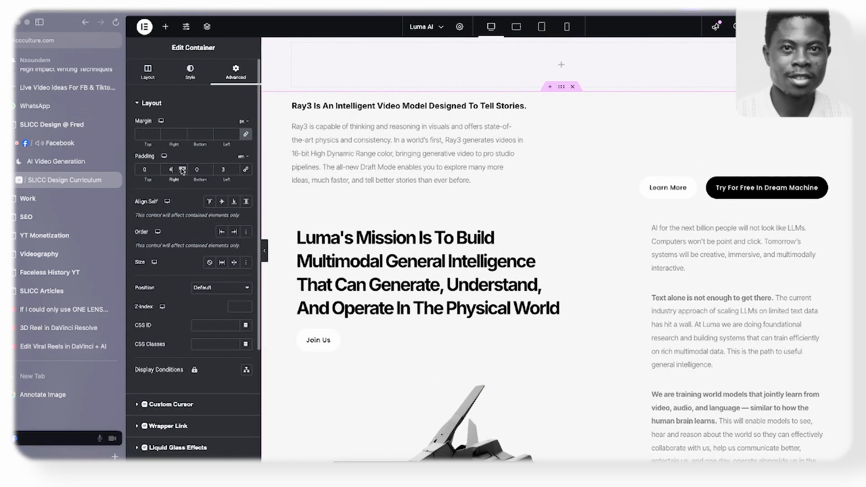
click(235, 167)
click(235, 168)
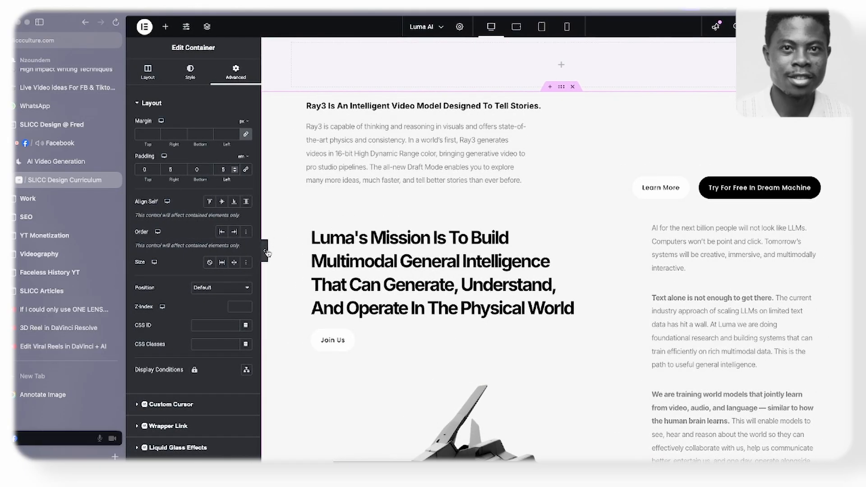
click(266, 253)
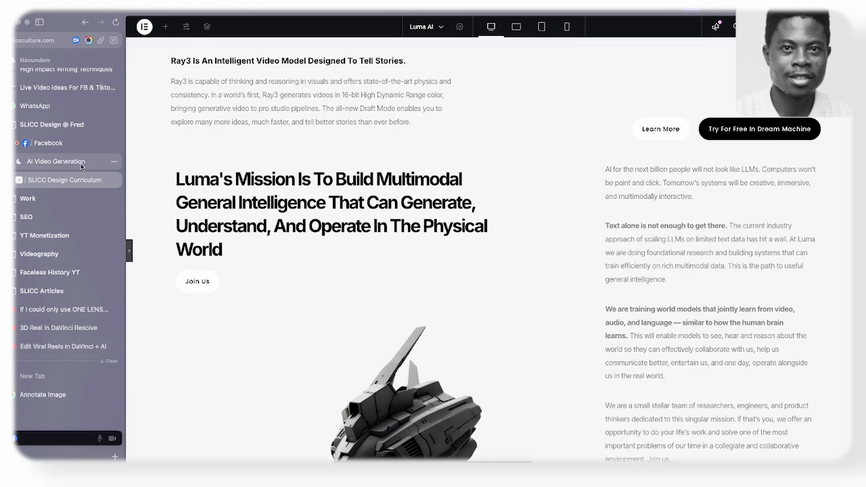
click(82, 166)
click(51, 180)
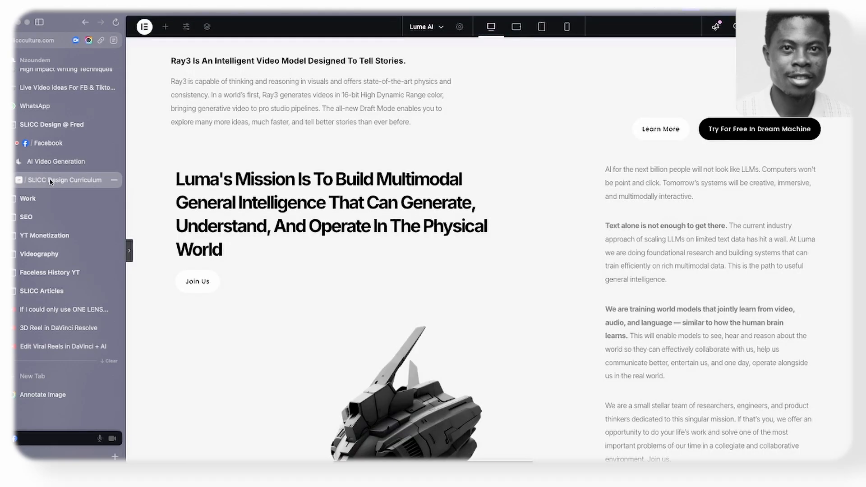
- Set the outer container's left and right padding to 7 em, and compare the full-width preview with the Luma AI site
click(130, 257)
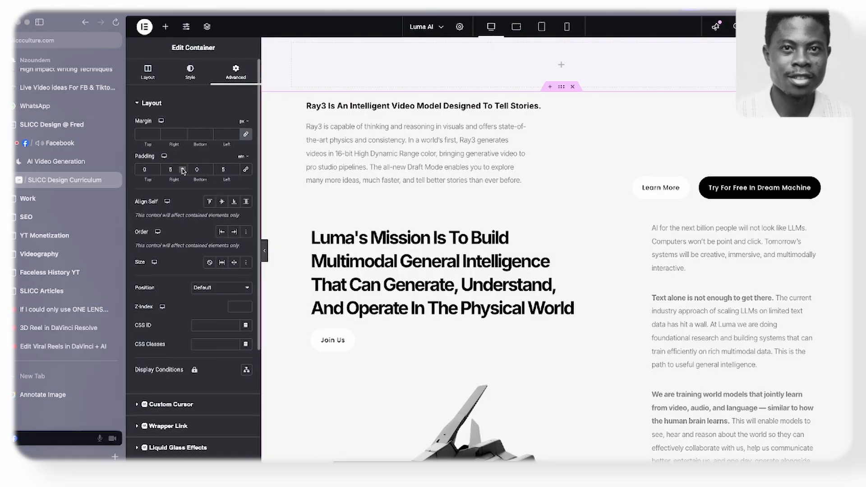
click(183, 168)
click(183, 168)
click(234, 167)
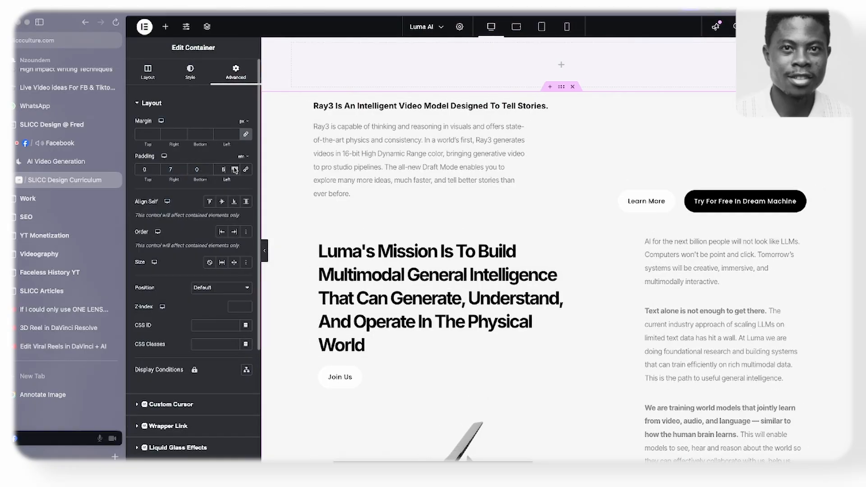
click(234, 167)
scroll(266, 252, down, 1)
click(265, 250)
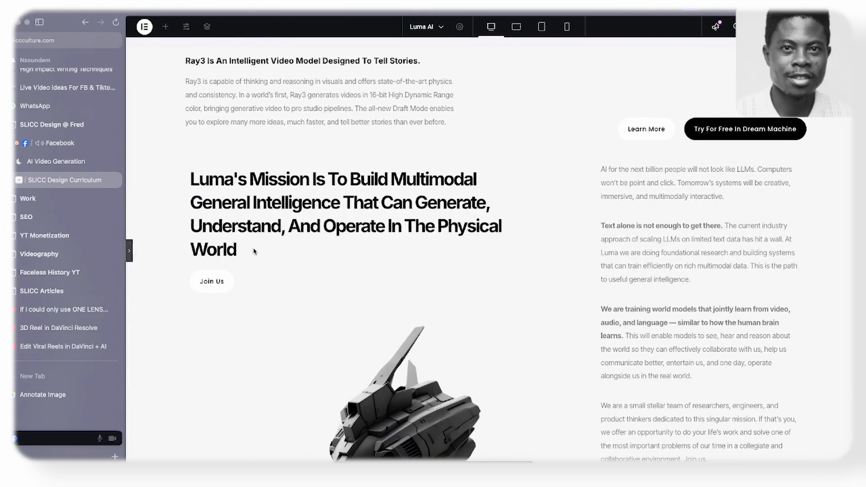
scroll(324, 190, down, 1)
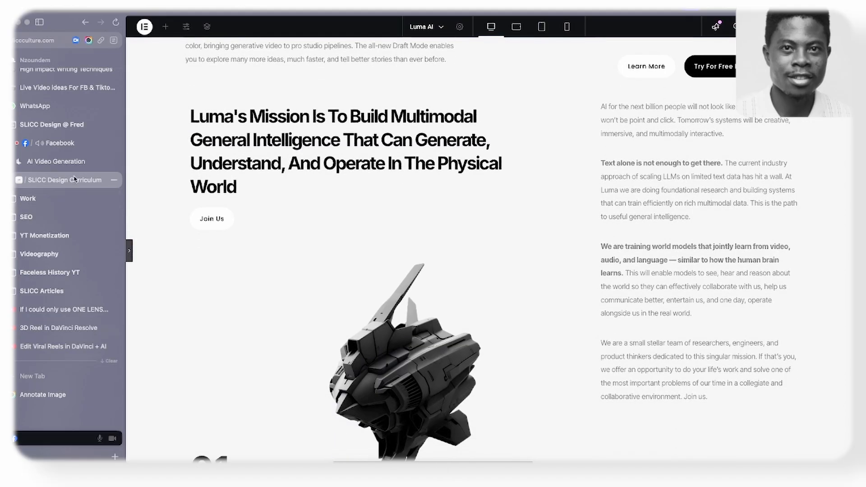
click(72, 165)
click(70, 184)
click(55, 163)
click(55, 179)
- Leave the preview and add a new one-column Flexbox container below the mission section
click(130, 254)
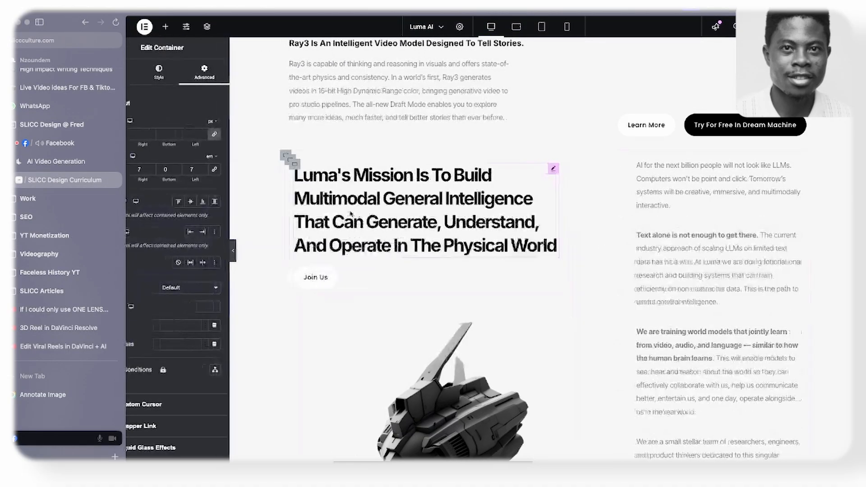
scroll(412, 157, down, 6)
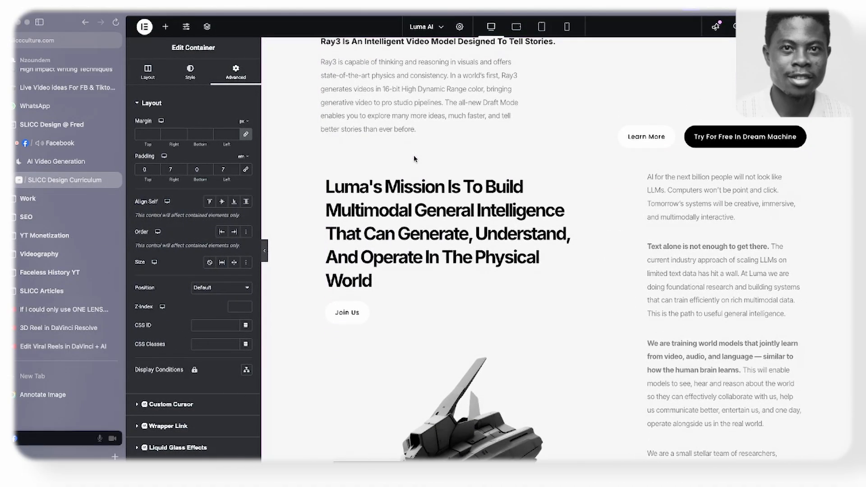
scroll(416, 160, up, 6)
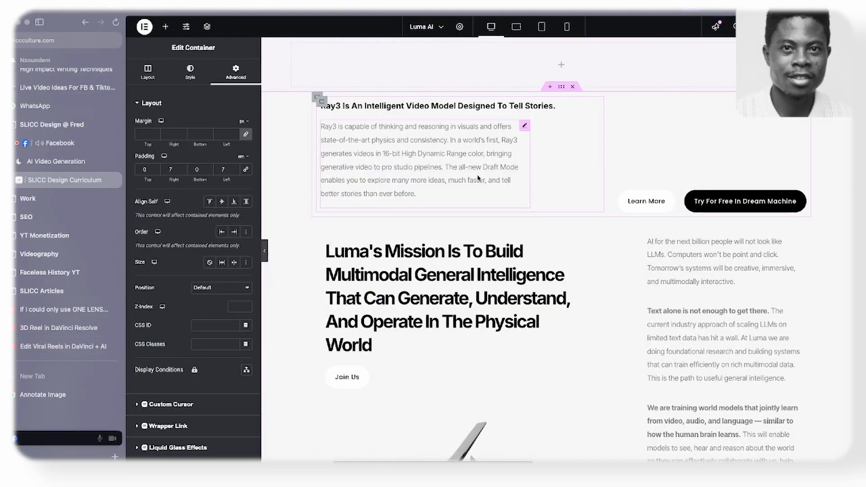
click(321, 101)
scroll(506, 267, down, 1)
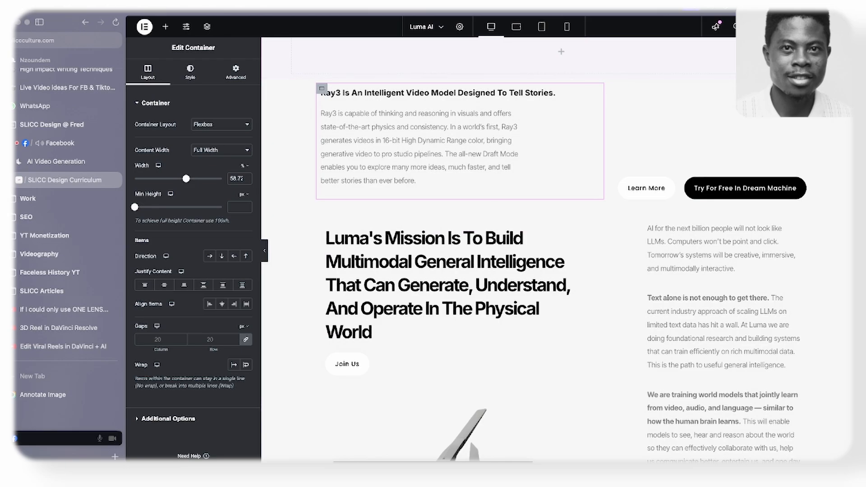
scroll(532, 139, down, 7)
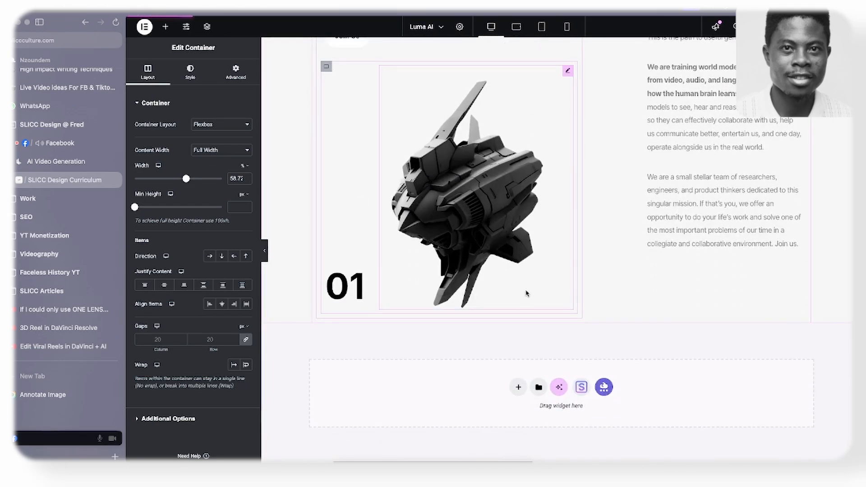
click(518, 386)
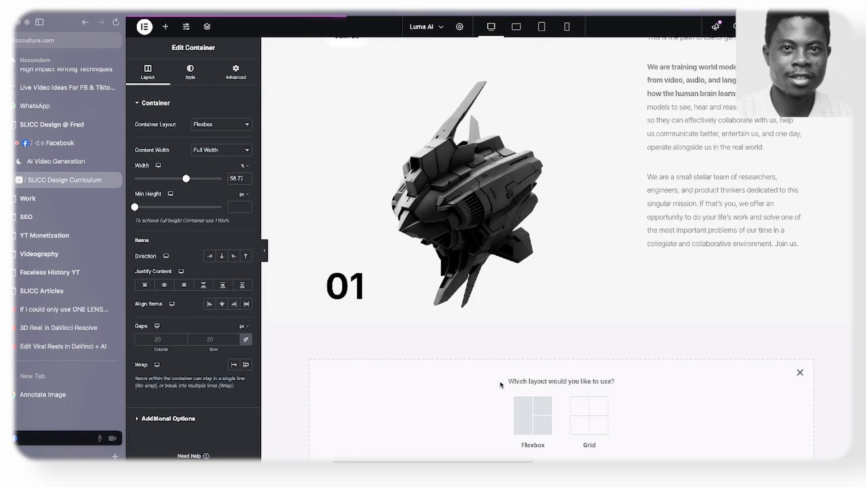
click(533, 413)
click(438, 408)
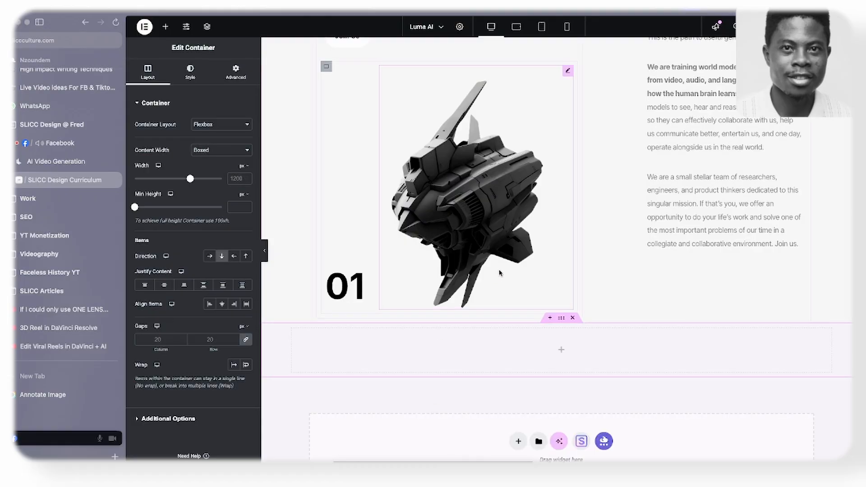
- Switch to Figma and outline the Platform heading and subheading with a frame about 283 × 161 and a black stroke
scroll(512, 227, up, 8)
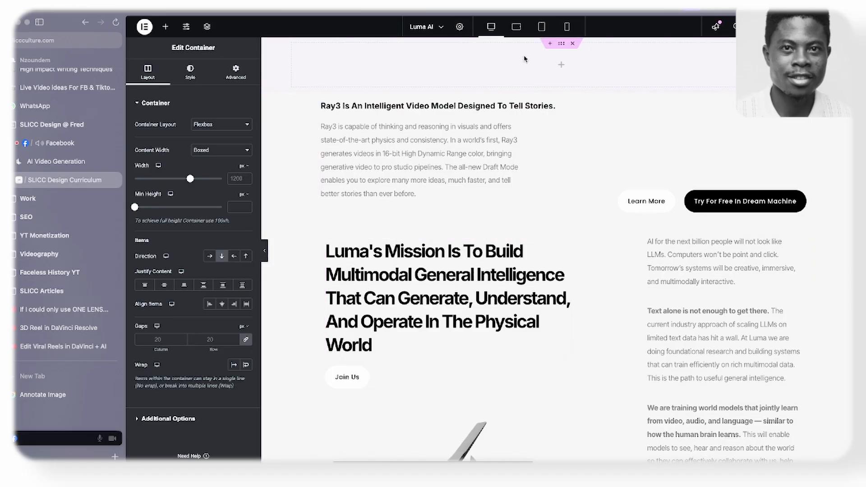
key(super+Tab)
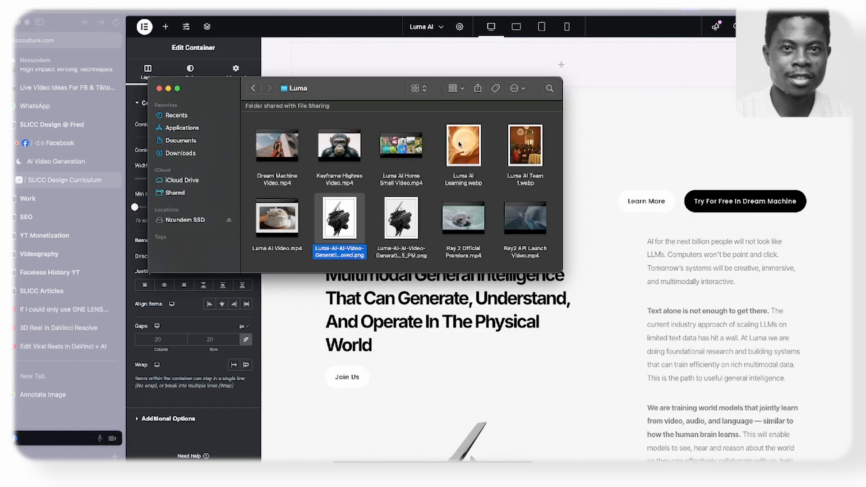
key(super+Tab)
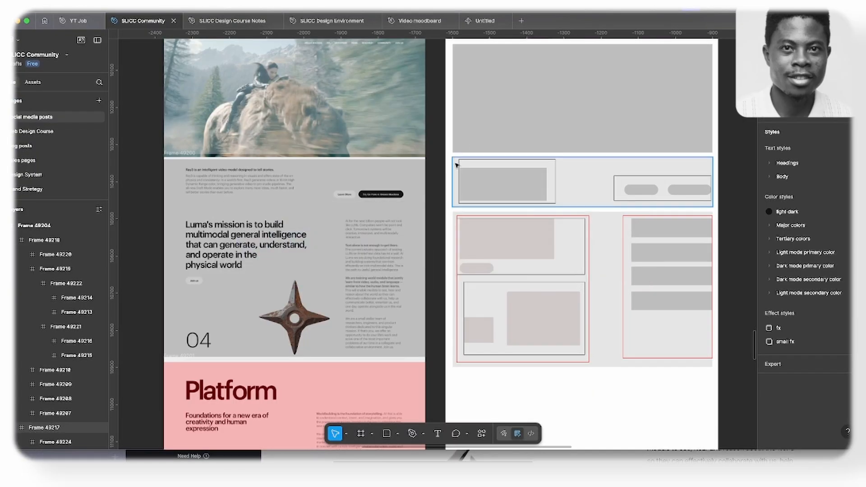
scroll(529, 143, down, 10)
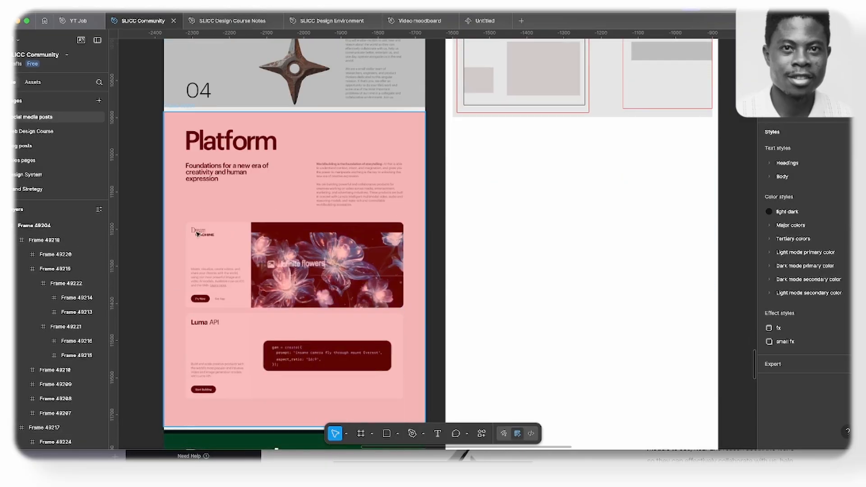
scroll(523, 190, up, 3)
scroll(511, 189, down, 3)
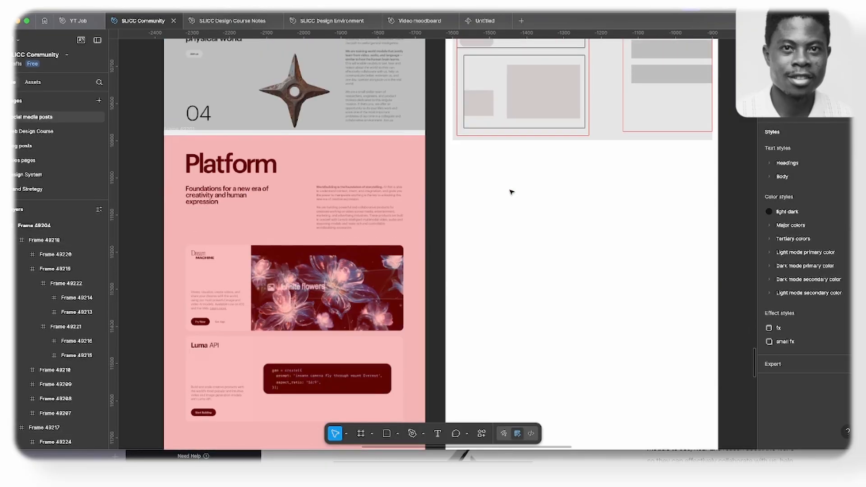
scroll(275, 209, down, 3)
scroll(203, 144, up, 1)
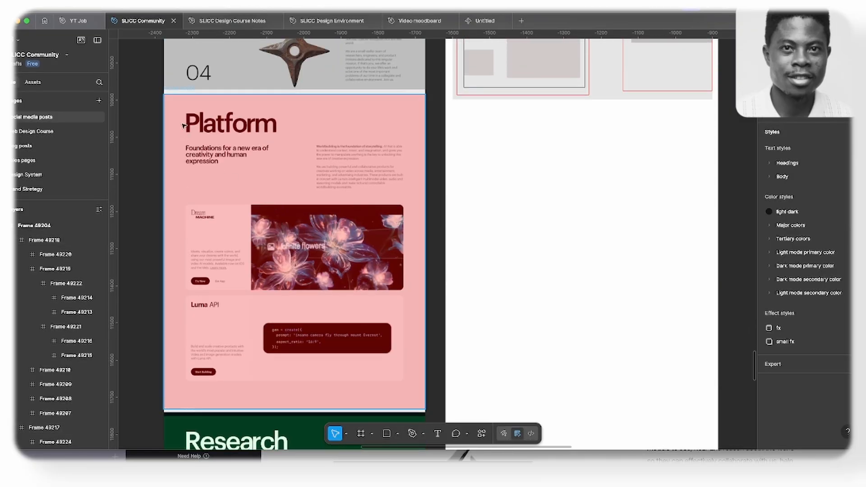
key(f)
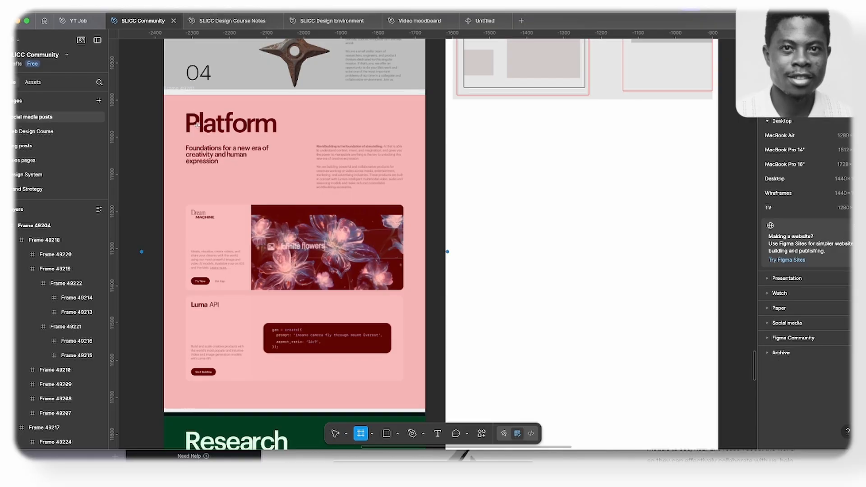
drag(179, 111, 285, 171)
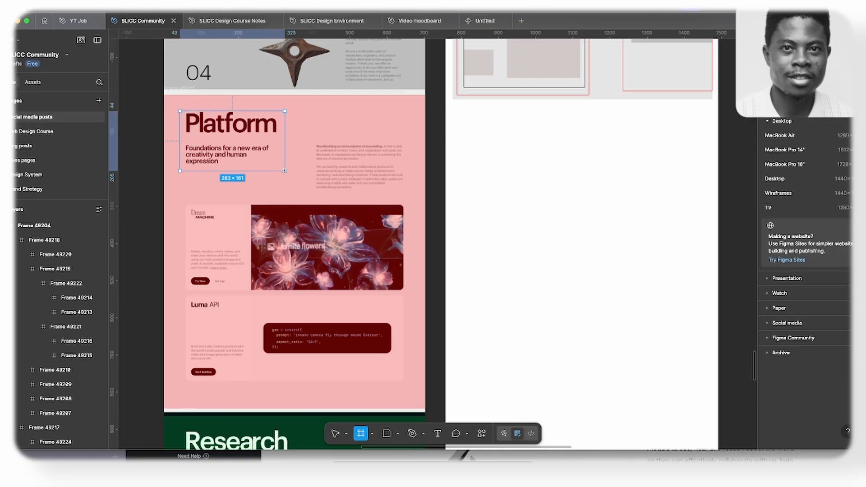
click(777, 336)
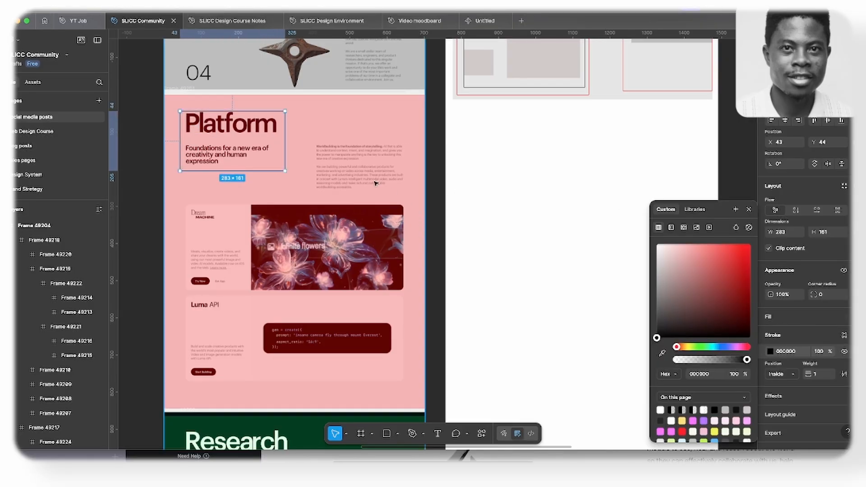
- Outline the Platform section's body paragraphs with a frame about 261 × 158 and a black stroke
key(f)
drag(310, 131, 407, 190)
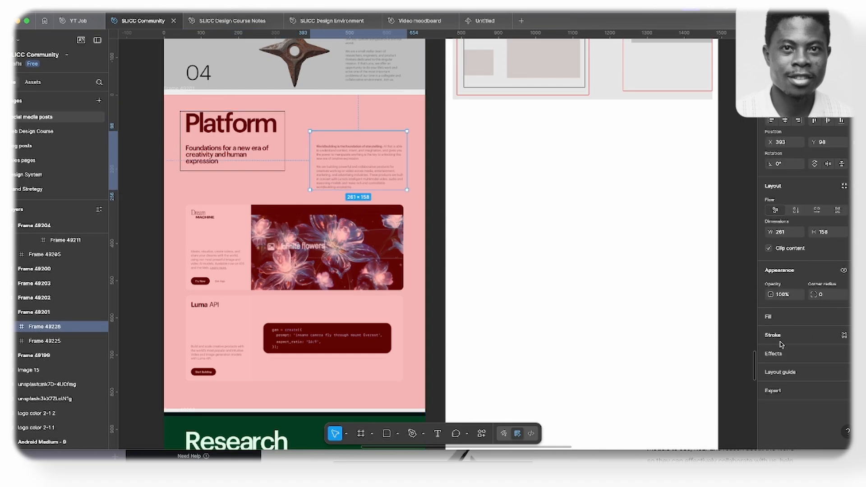
click(777, 335)
- Enclose the heading and paragraph frames in an outer frame about 641 × 251 with a black stroke
key(f)
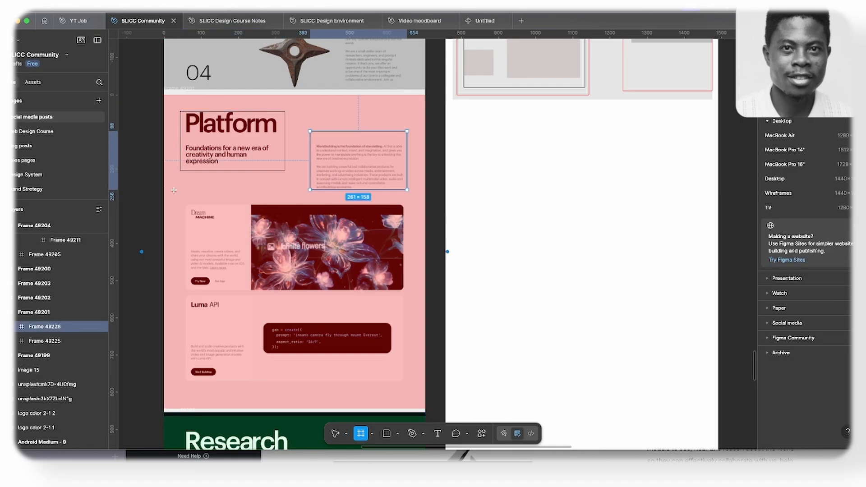
drag(175, 104, 413, 198)
click(810, 358)
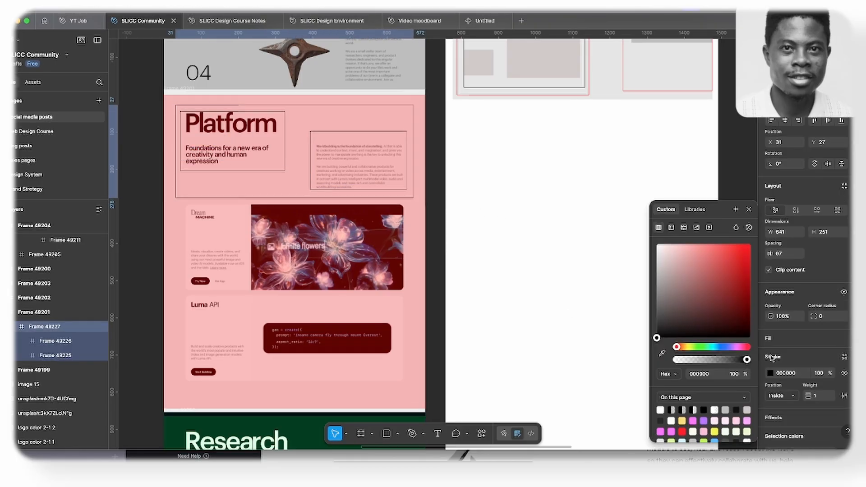
- Outline the Dream Machine and Luma API cards together with a frame about 649 × 515 and a black stroke
scroll(216, 125, down, 1)
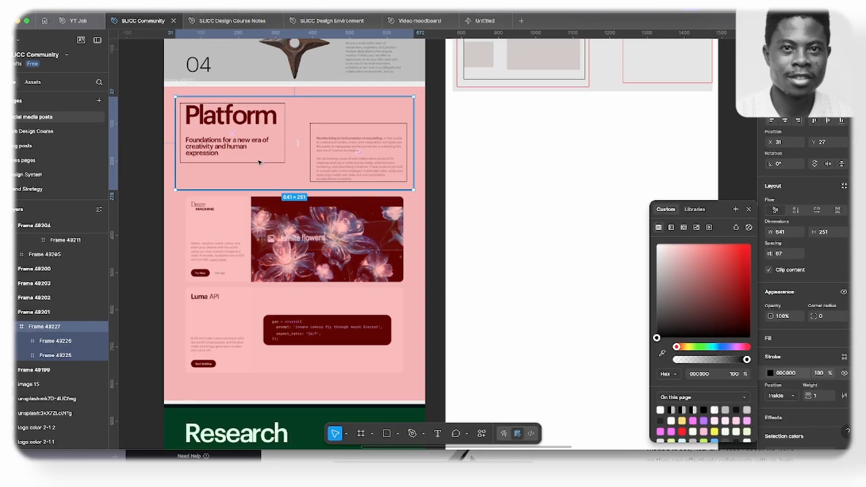
scroll(260, 162, down, 3)
scroll(231, 216, up, 2)
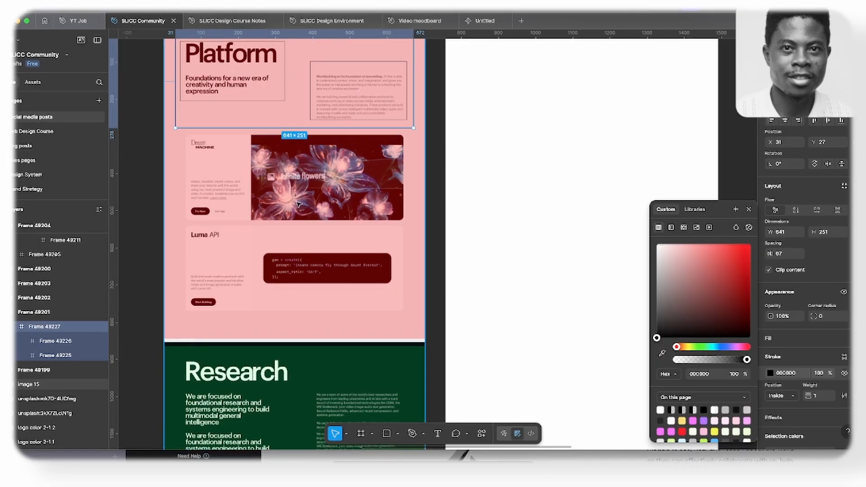
key(f)
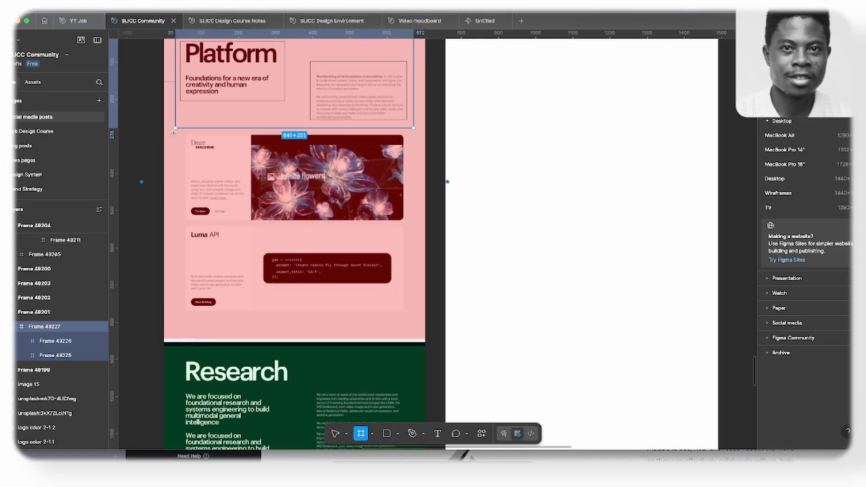
drag(176, 131, 417, 323)
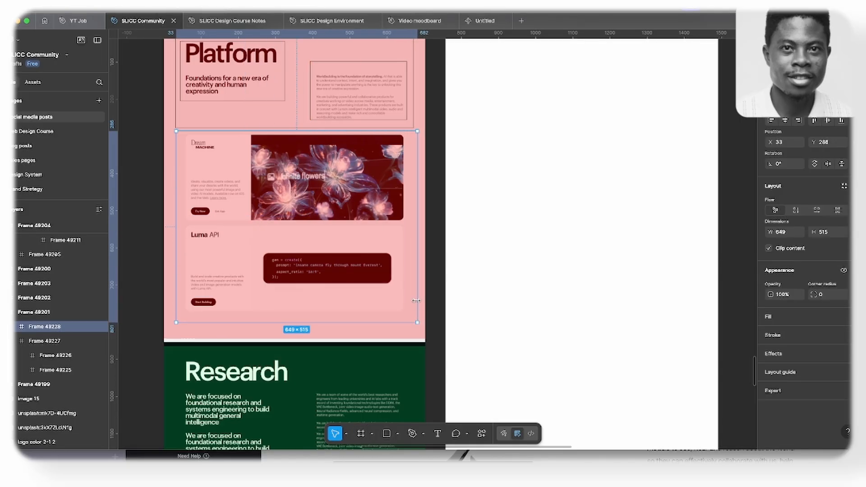
click(787, 336)
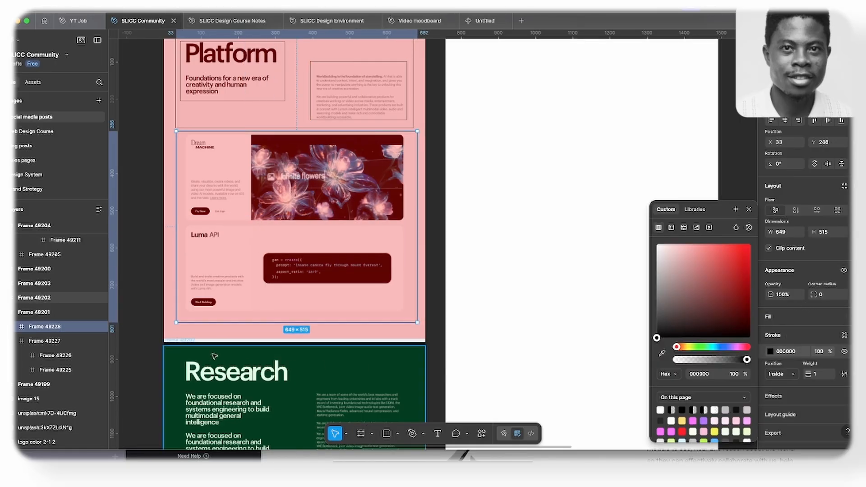
- Examine how the Platform section divides into an upper intro frame and a lower product-cards frame
click(195, 117)
scroll(233, 259, up, 5)
scroll(335, 267, down, 3)
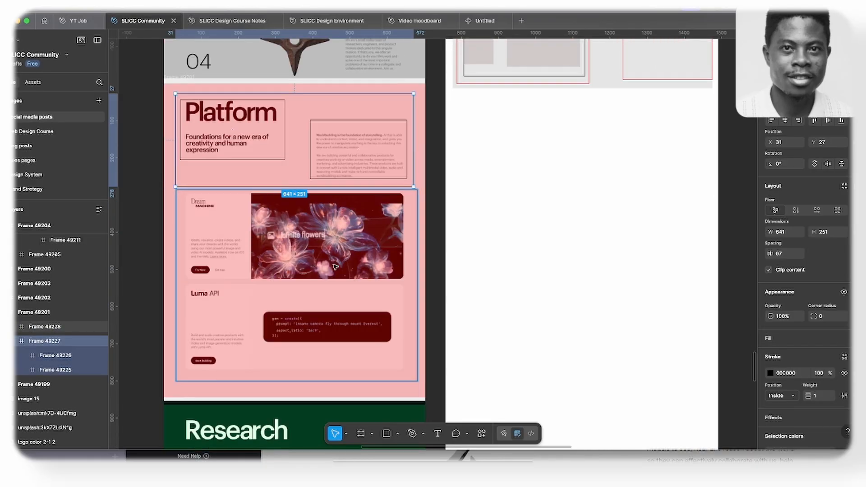
click(354, 276)
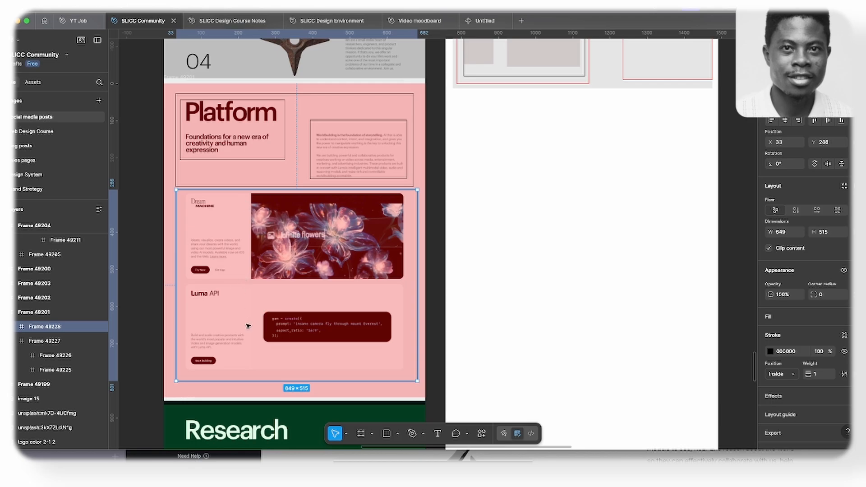
scroll(280, 295, up, 3)
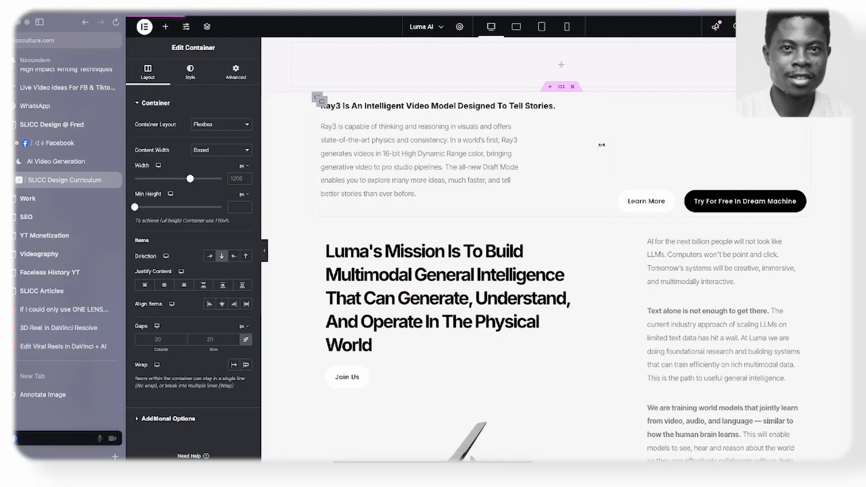
scroll(566, 275, down, 10)
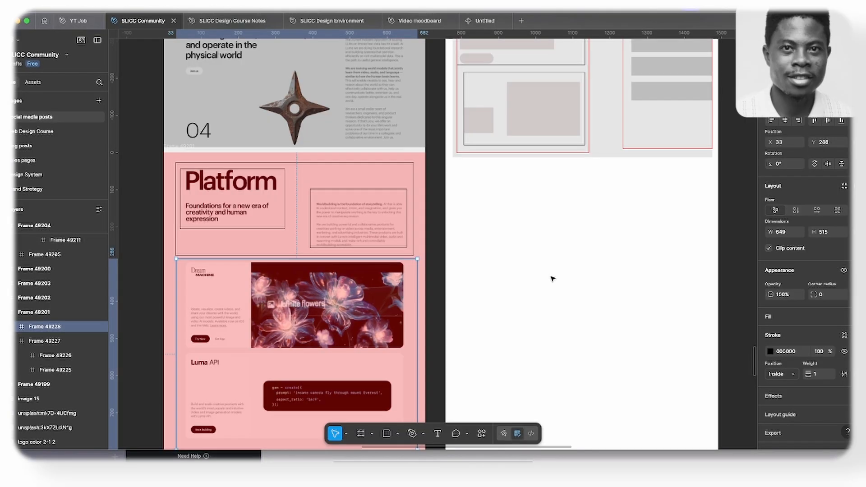
scroll(354, 148, down, 5)
scroll(343, 203, up, 3)
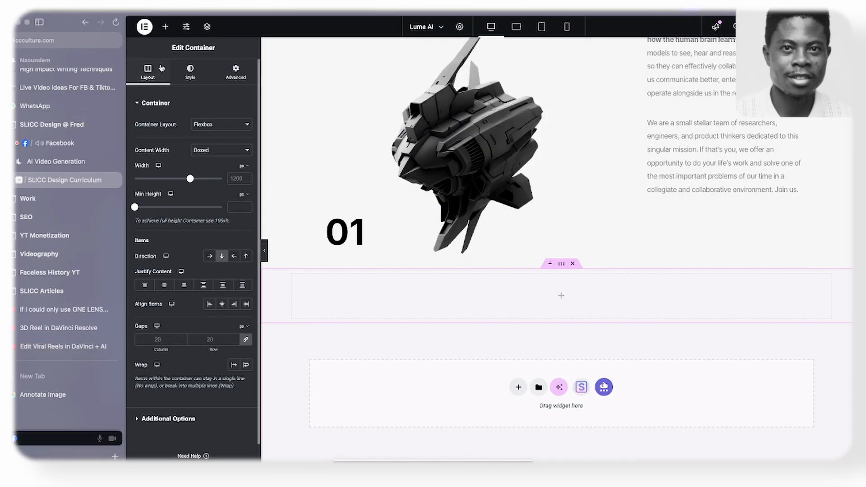
- Switch back to Elementor, place a container inside the new section and duplicate it to form two stacked rows
click(165, 26)
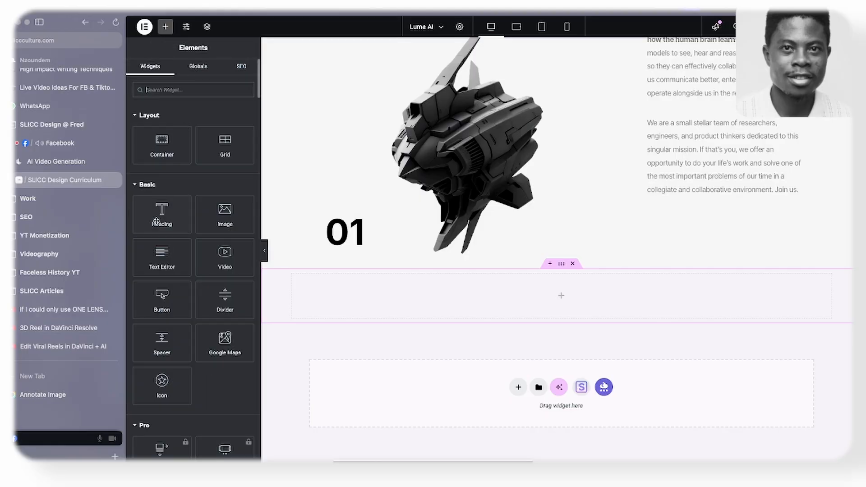
drag(162, 144, 442, 296)
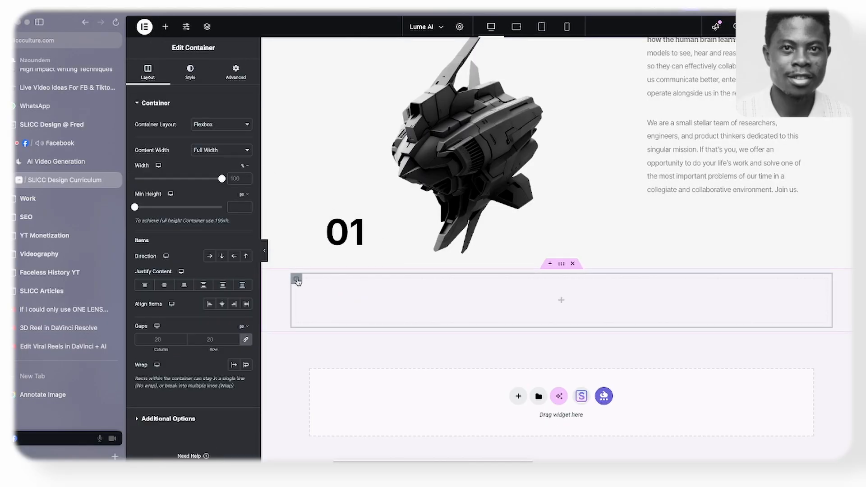
right_click(298, 279)
click(327, 227)
scroll(319, 344, down, 1)
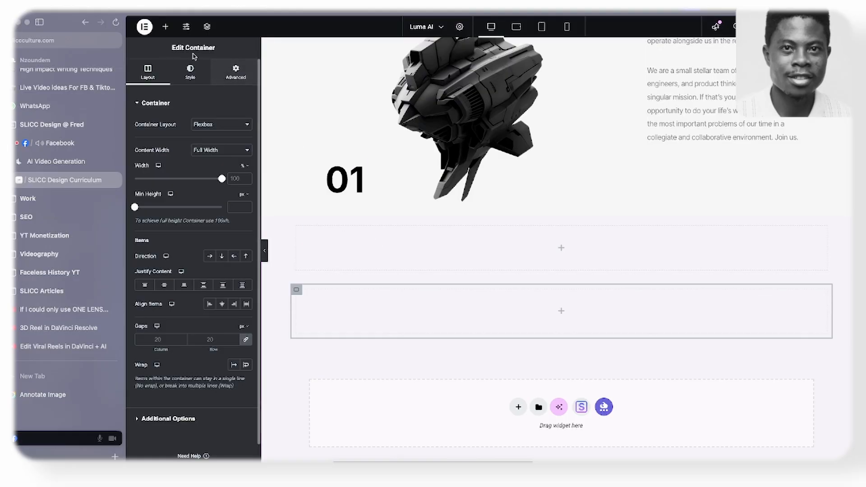
- Nest a container in the new section's first row, duplicate it, and select the row container
click(166, 26)
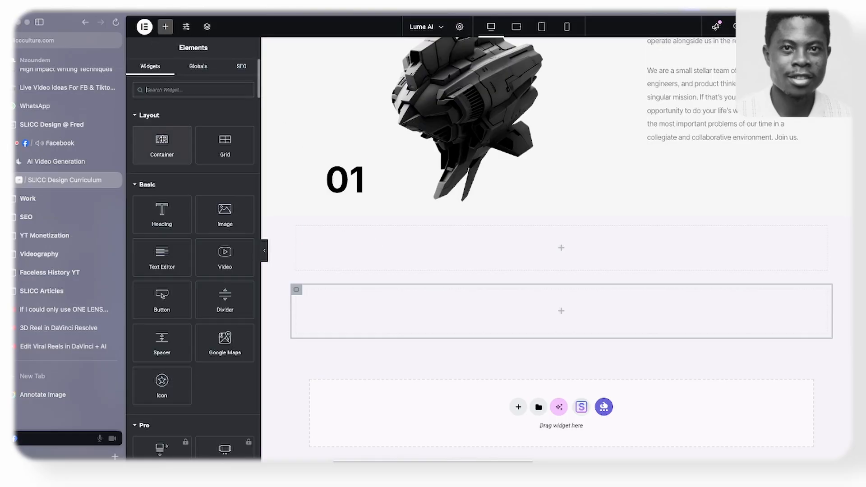
drag(166, 189, 356, 247)
right_click(299, 230)
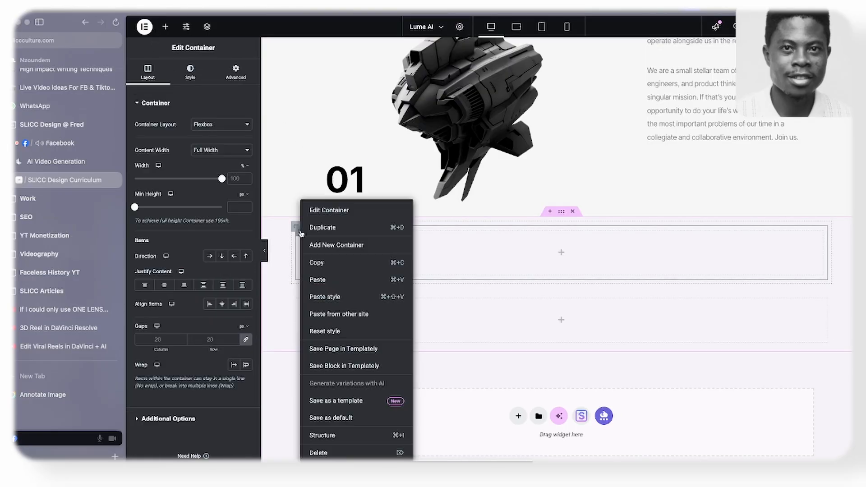
click(327, 232)
click(294, 227)
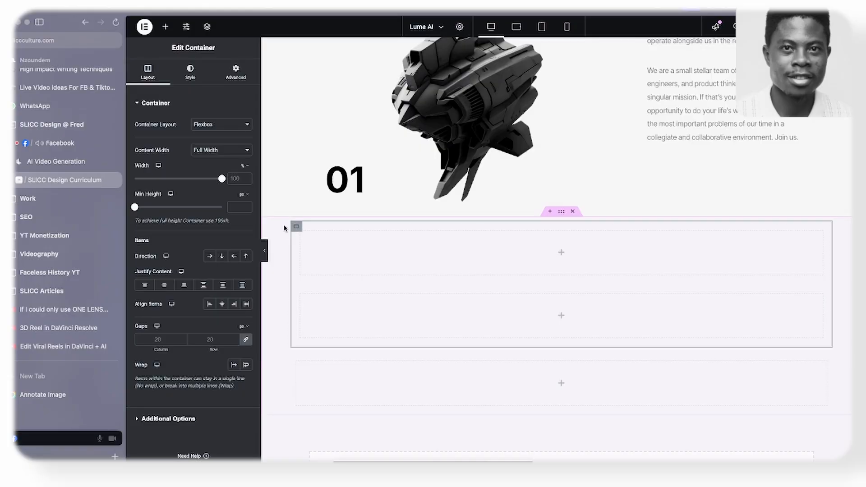
- Arrange the two containers in the Platform section's first row side by side and check the layout against the Figma wireframe
click(210, 256)
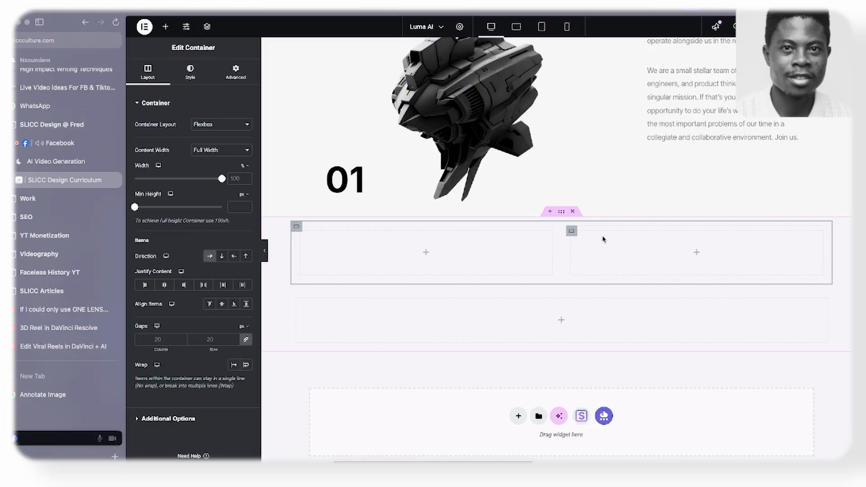
key(super+Tab)
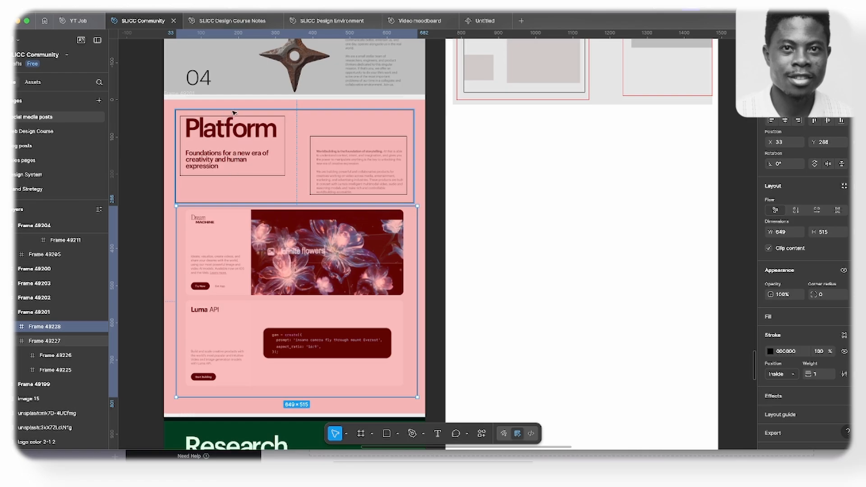
key(super+Tab)
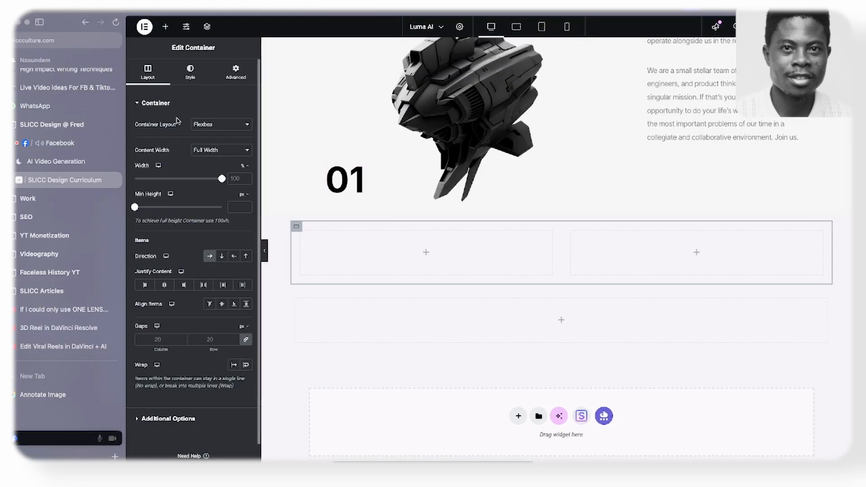
- Copy the "Luma's Mission Is To Build..." heading into the first column of the Platform section's upper row
click(166, 27)
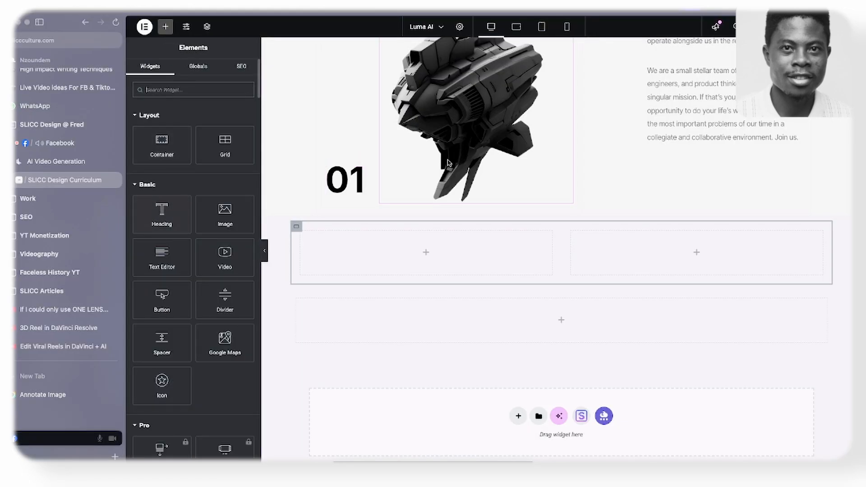
scroll(406, 180, up, 8)
right_click(408, 182)
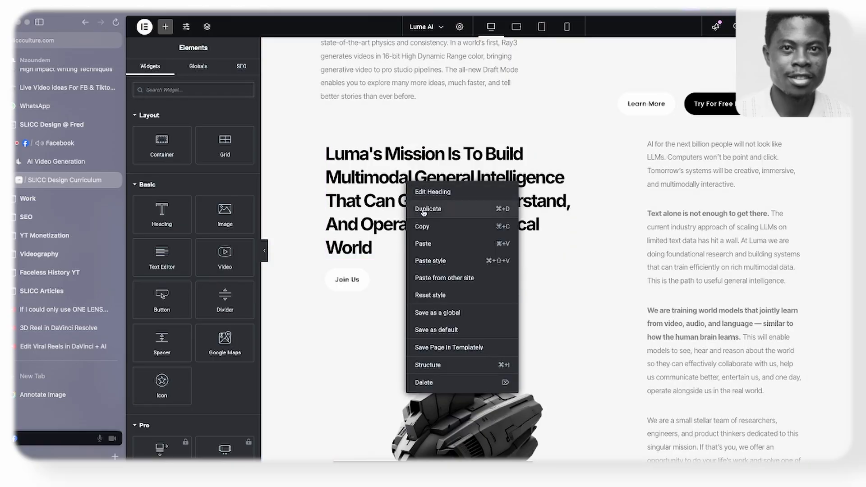
click(422, 226)
scroll(386, 232, down, 8)
right_click(393, 220)
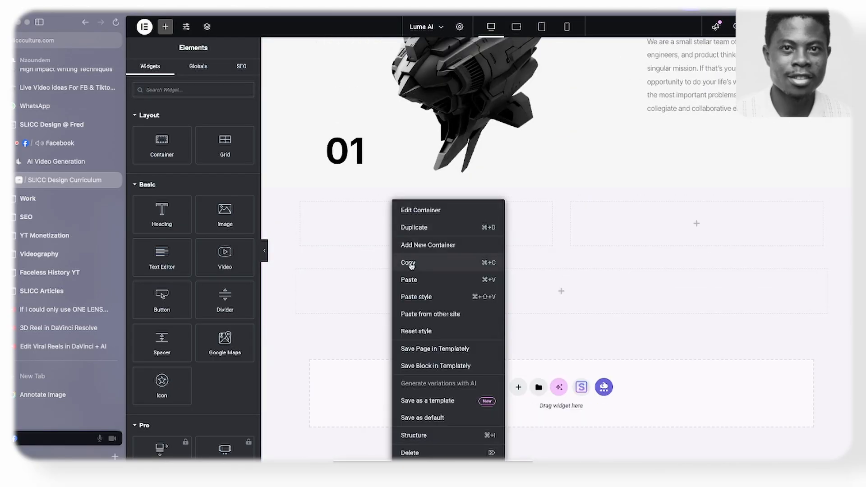
click(409, 280)
- Copy the "01" heading into the same column and place it above the mission heading
right_click(343, 159)
click(361, 202)
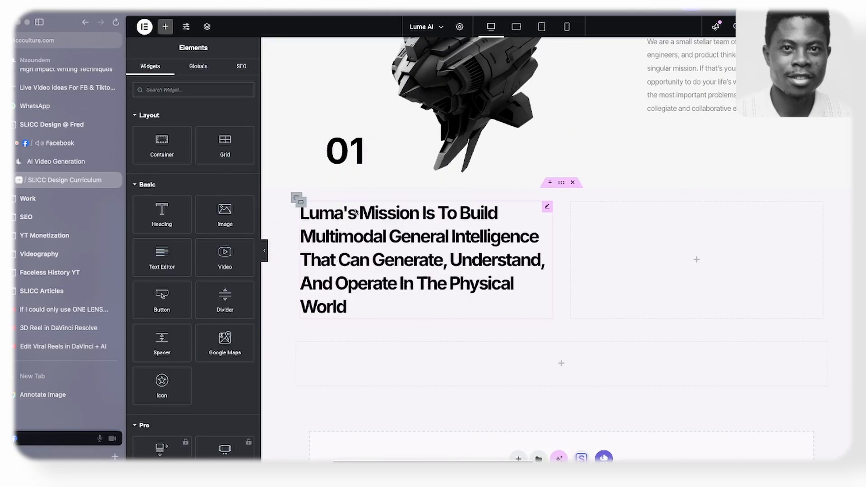
right_click(339, 210)
click(359, 275)
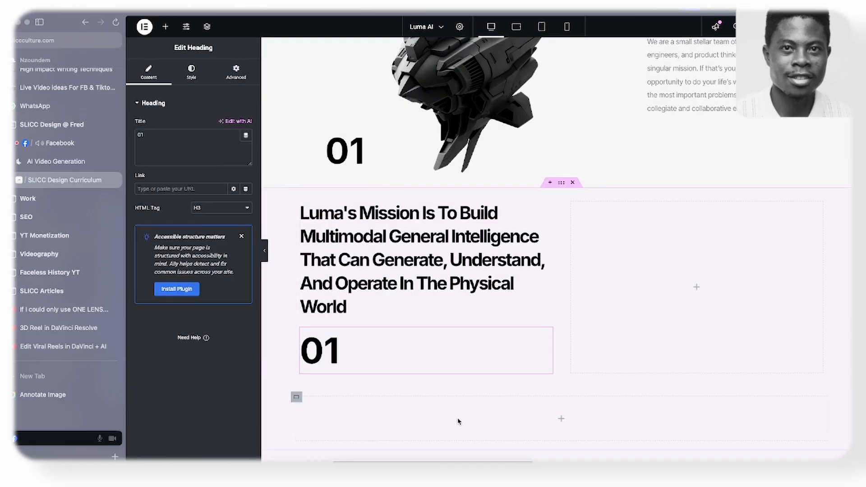
drag(547, 336, 428, 205)
- Copy the title "Platform" from the original Luma AI page and replace the pasted "01" heading text with it
click(56, 161)
scroll(262, 239, down, 10)
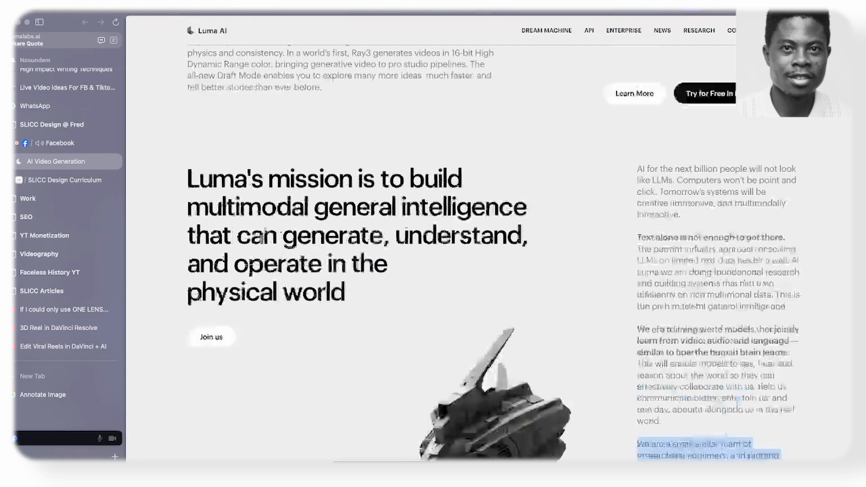
scroll(262, 239, up, 3)
drag(174, 183, 489, 187)
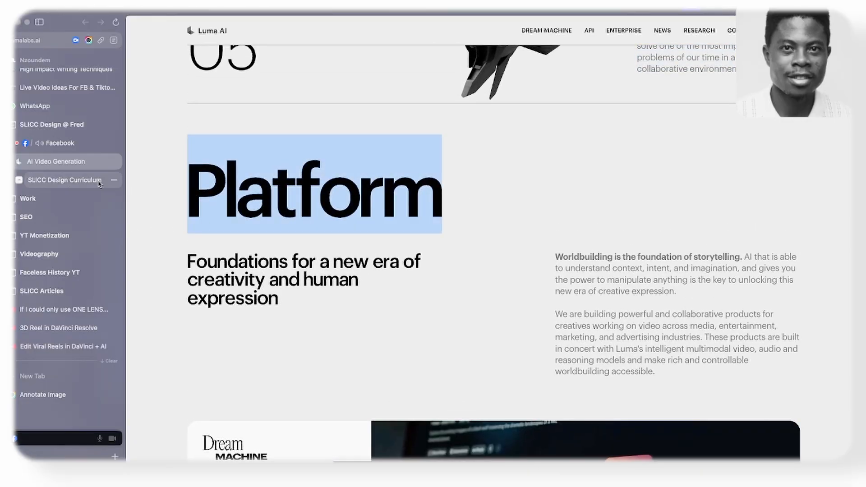
click(65, 180)
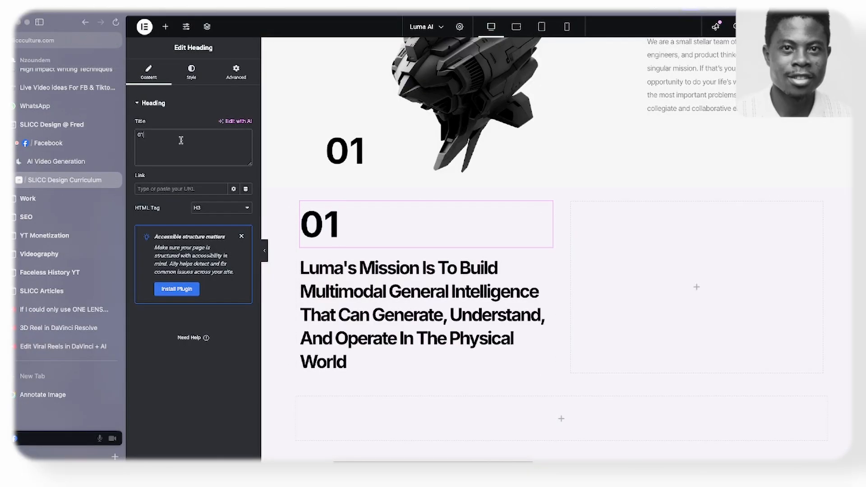
key(ctrl+a)
key(ctrl+v)
- Replace the pasted mission heading with "Foundations for a new era of creativity and human expression" copied from the original page
click(75, 166)
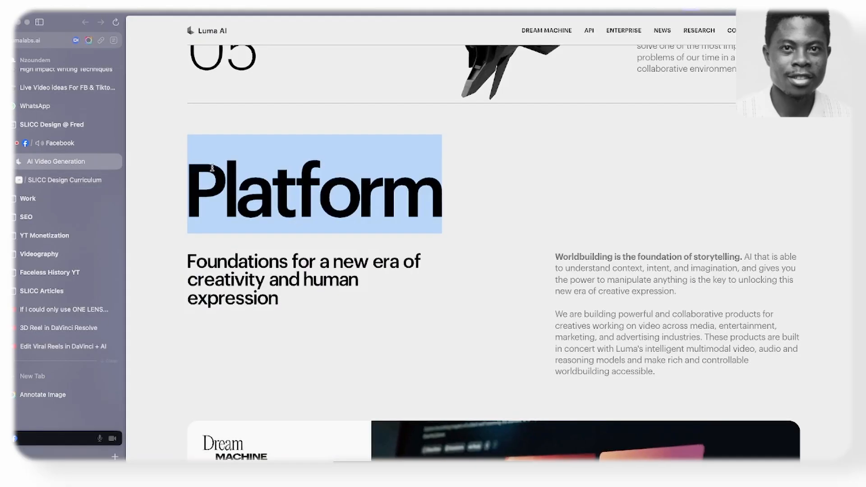
drag(170, 255, 292, 296)
key(ctrl+c)
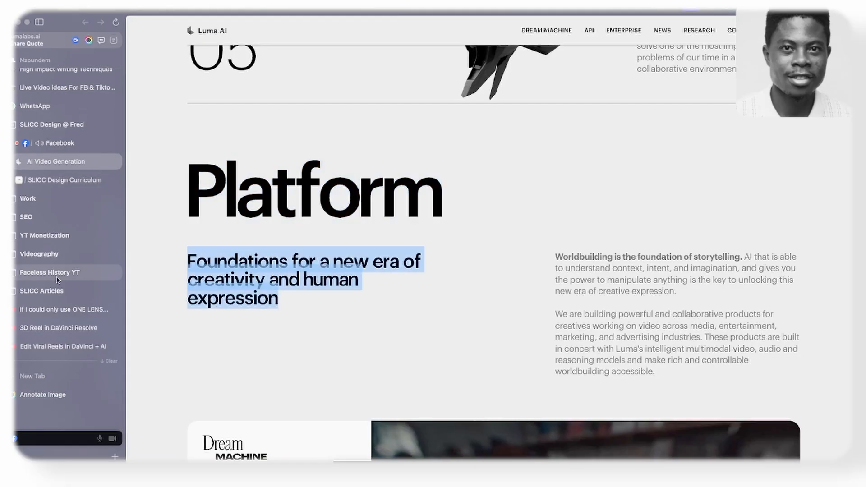
click(65, 180)
click(327, 289)
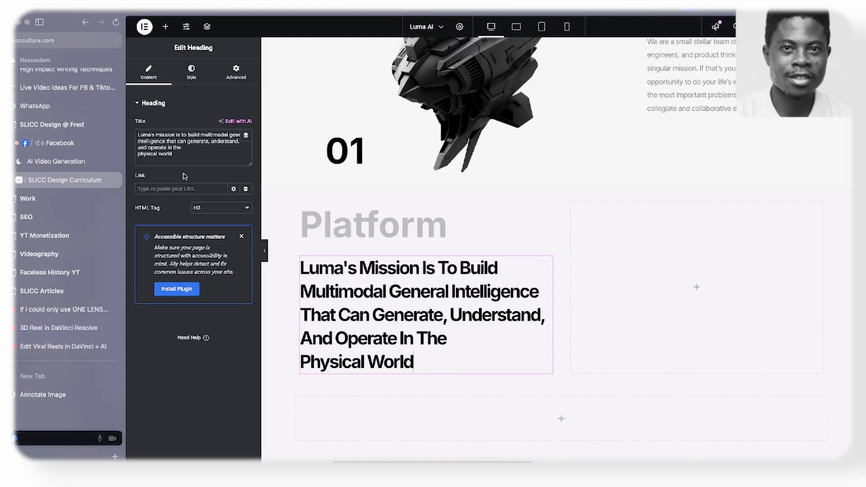
key(ctrl+a)
key(ctrl+v)
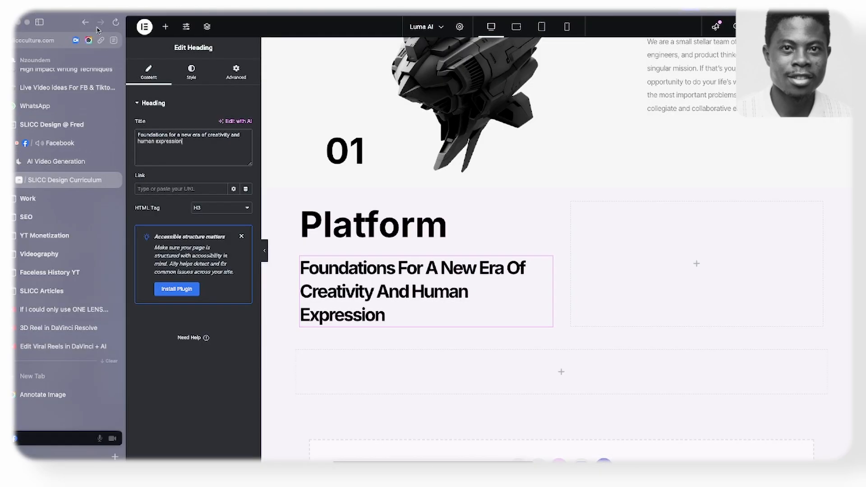
- Add a Text Editor widget to the second column and fill it with the "Worldbuilding is the foundation of storytelling" paragraph from the original page
click(165, 27)
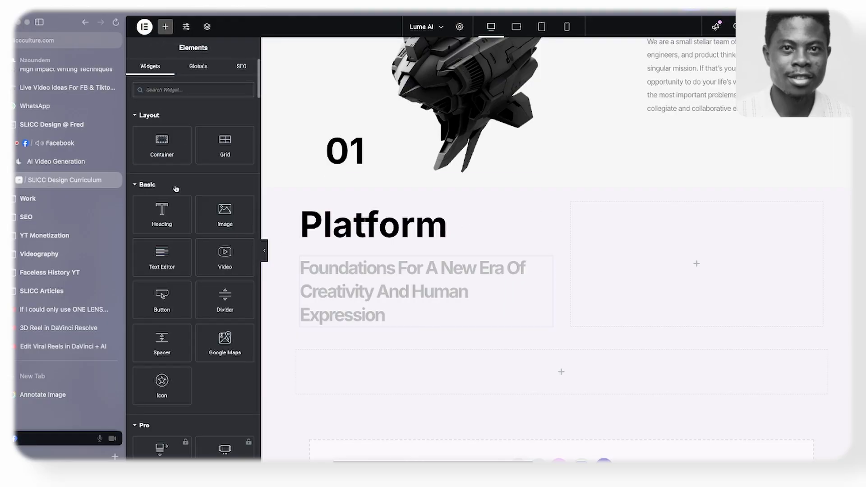
drag(161, 255, 591, 264)
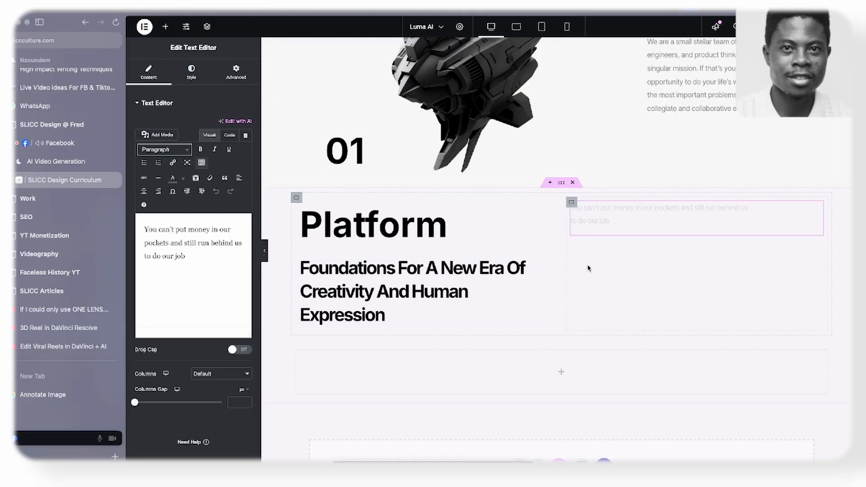
click(55, 162)
scroll(556, 194, down, 3)
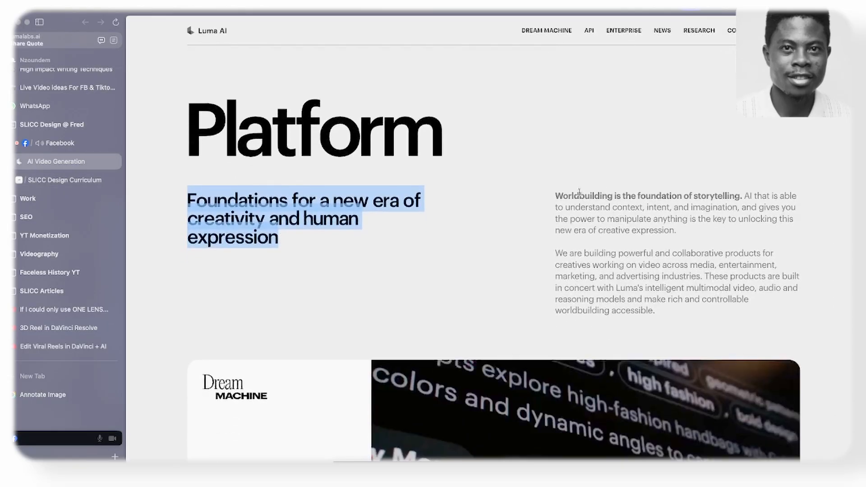
drag(556, 194, 677, 229)
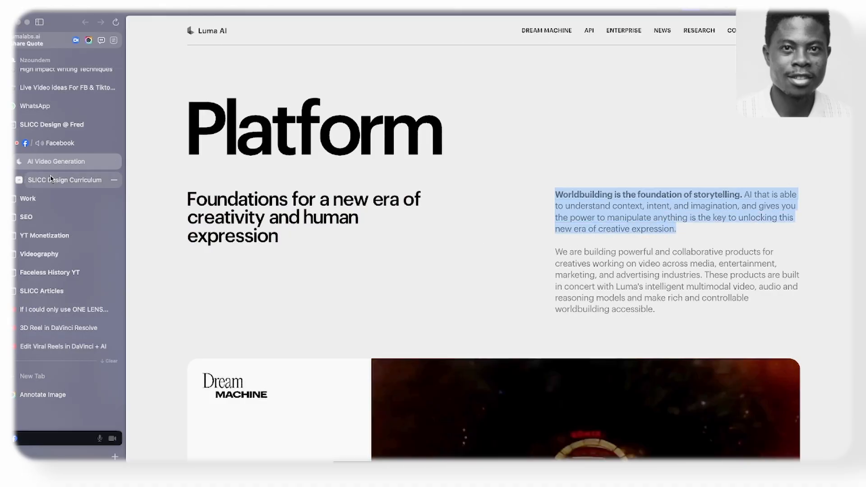
click(64, 180)
triple_click(207, 268)
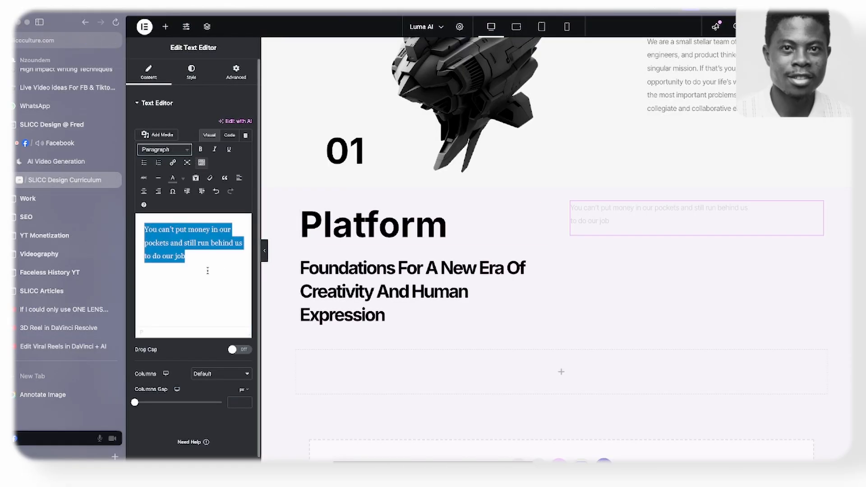
key(ctrl+v)
- Apply the style of the mission section's body paragraph to the Worldbuilding paragraph
right_click(609, 216)
click(635, 267)
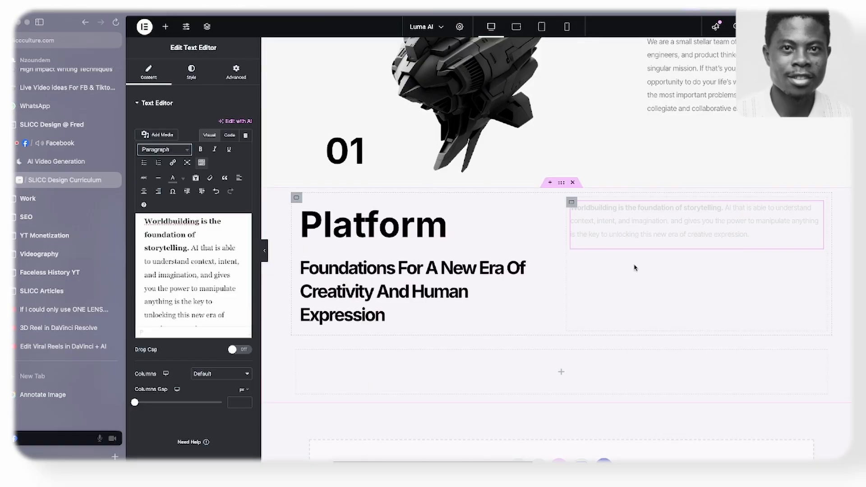
right_click(682, 68)
click(688, 113)
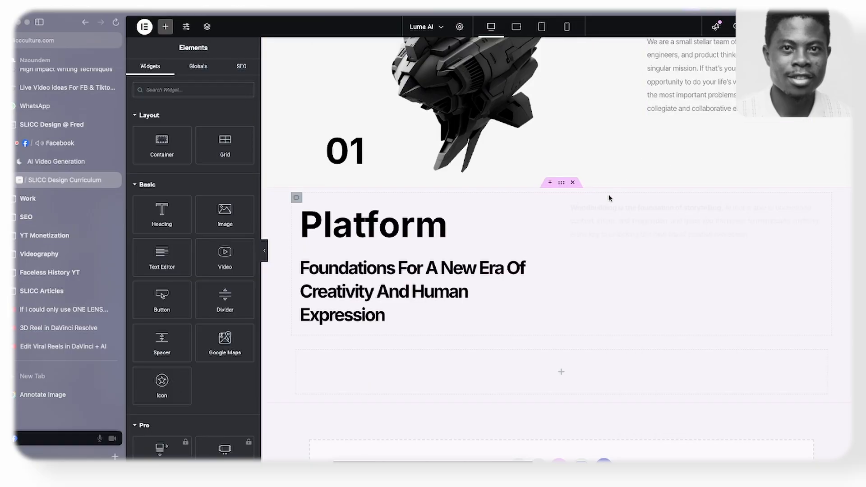
right_click(603, 210)
click(634, 292)
- Duplicate the Worldbuilding paragraph and replace the copy's text with the original page's "We are building powerful and collaborative products" paragraph
right_click(596, 230)
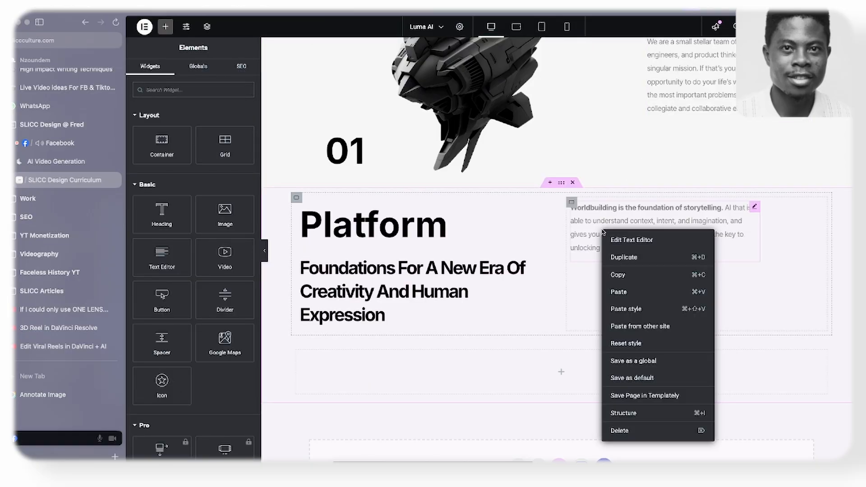
click(627, 257)
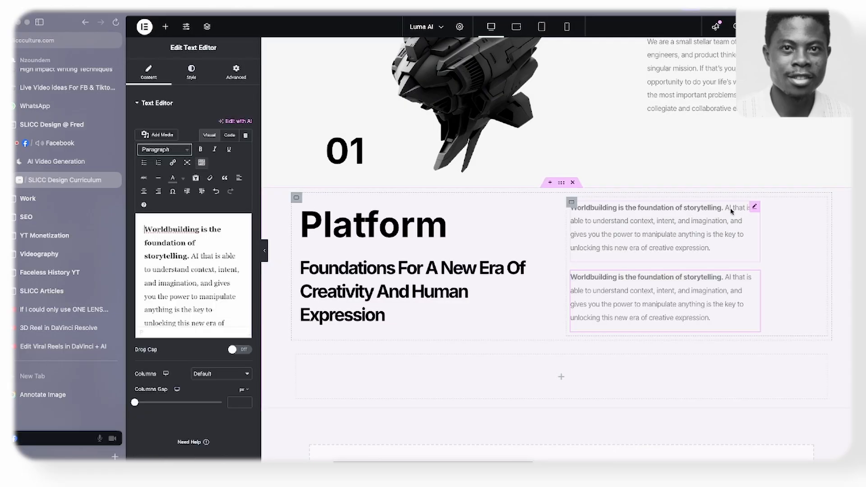
click(56, 162)
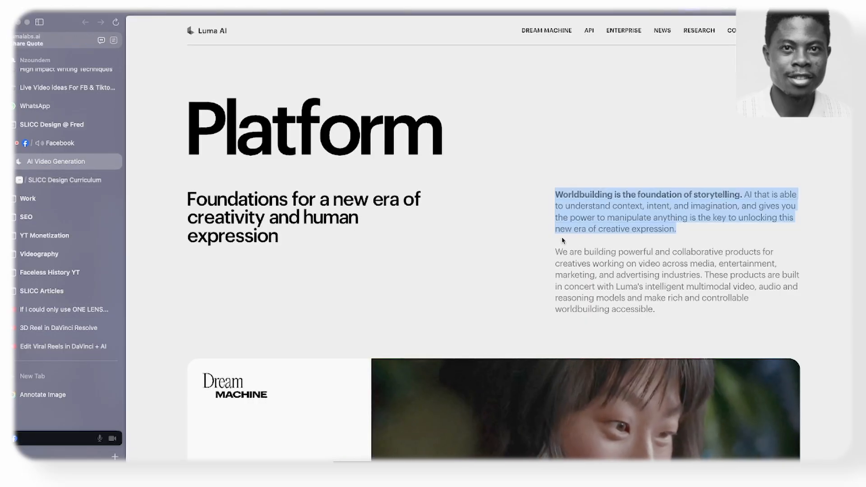
drag(555, 252, 656, 310)
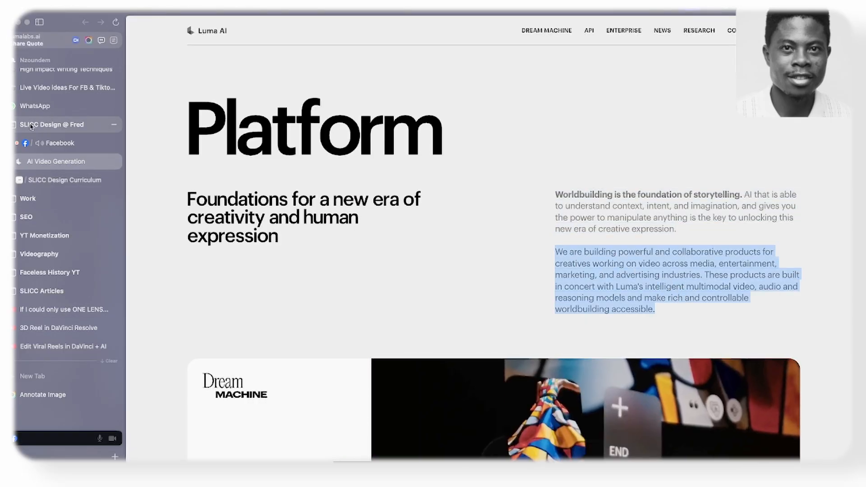
click(40, 180)
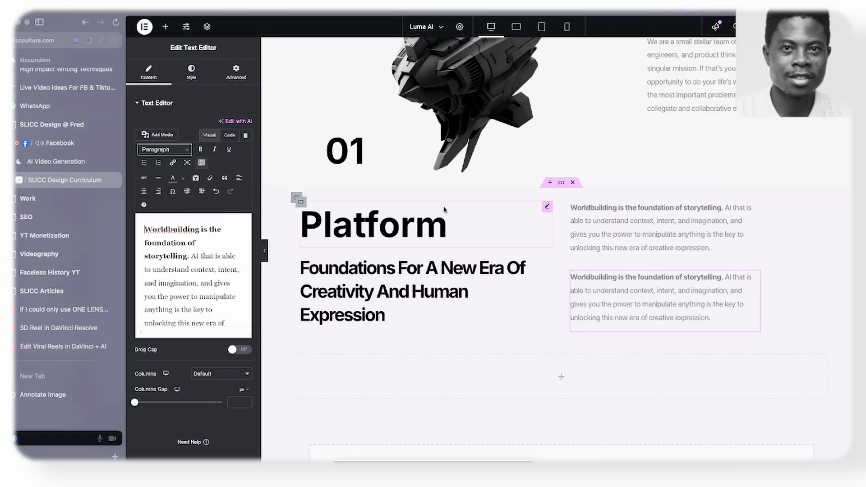
triple_click(192, 274)
key(ctrl+v)
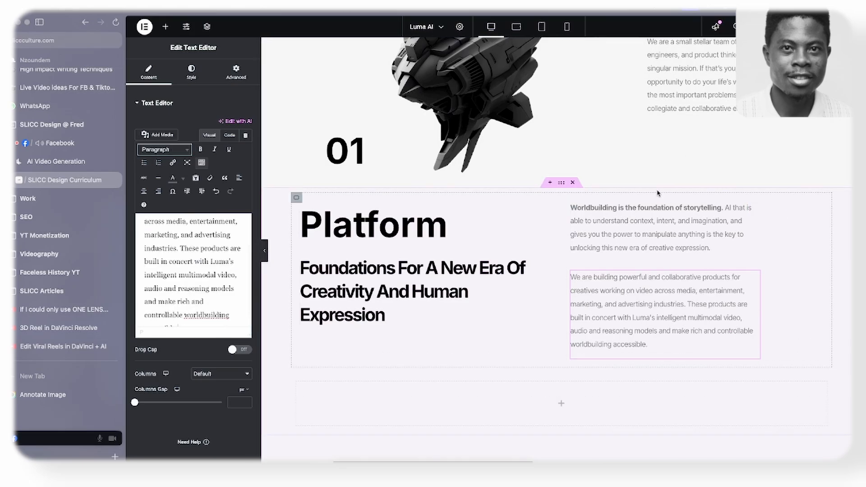
- Set the custom width of both Platform section paragraphs to 100%
click(756, 207)
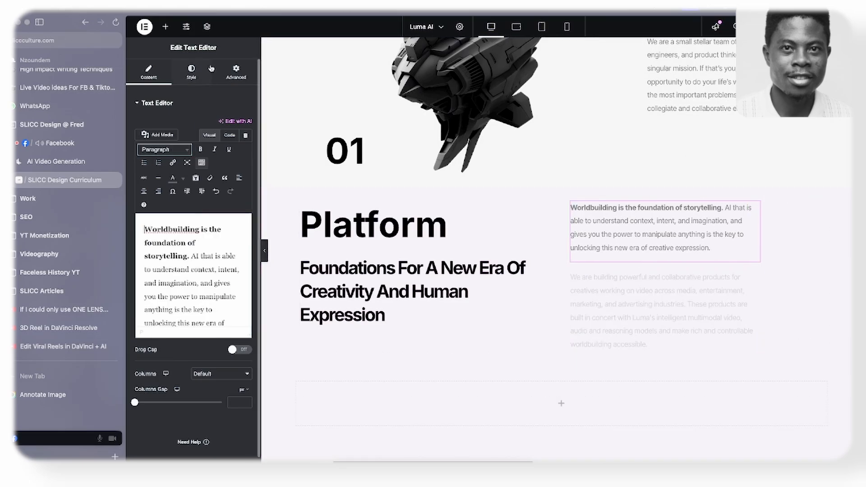
click(236, 72)
drag(202, 227, 223, 223)
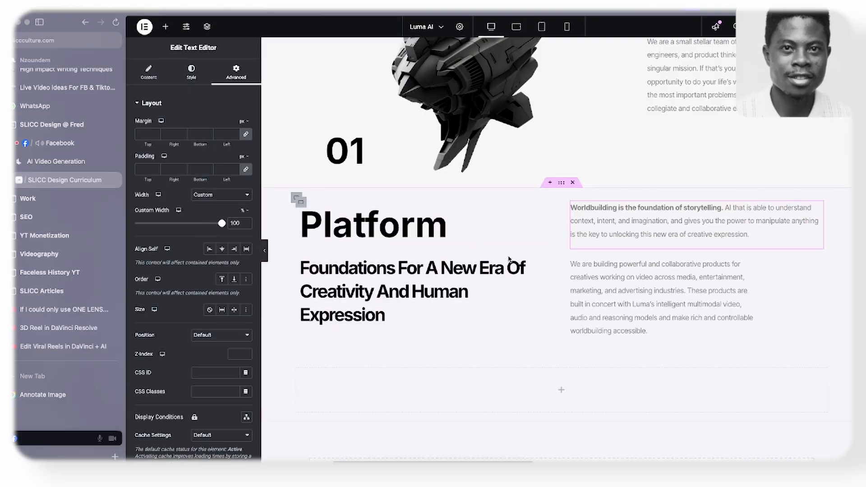
click(756, 263)
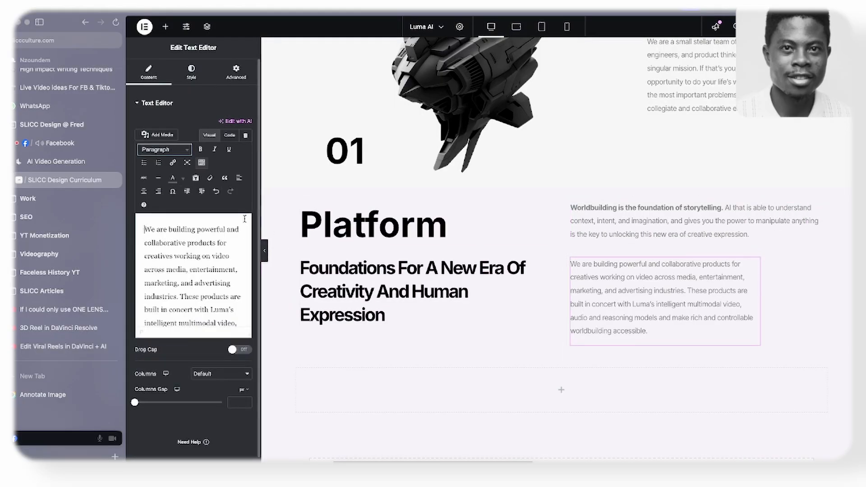
click(236, 72)
mouse_move(221, 224)
mouse_down()
mouse_move(211, 229)
mouse_move(222, 224)
mouse_up()
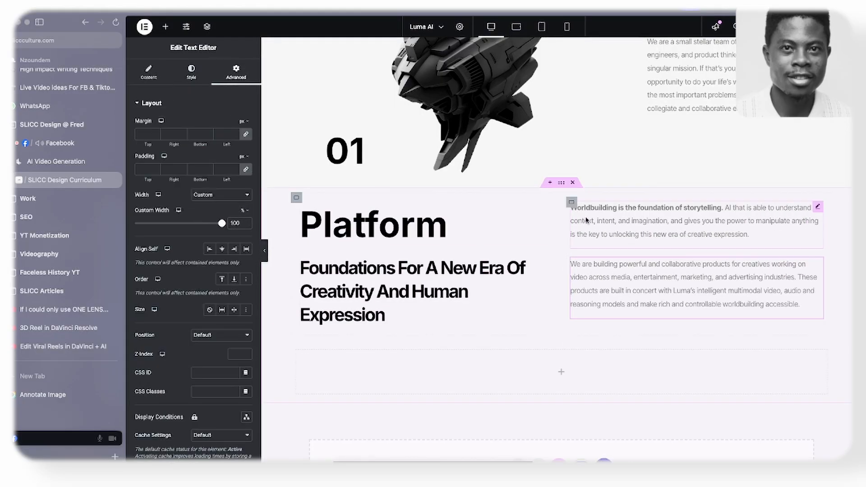
- Copy the style of the mission section's "We are a small stellar team" paragraph and apply it to the Worldbuilding paragraph
scroll(709, 63, up, 2)
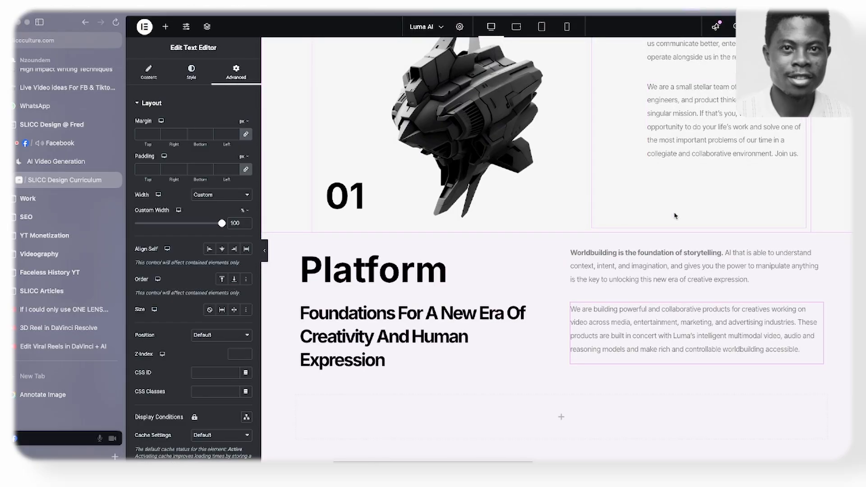
scroll(677, 181, down, 1)
right_click(712, 107)
click(731, 153)
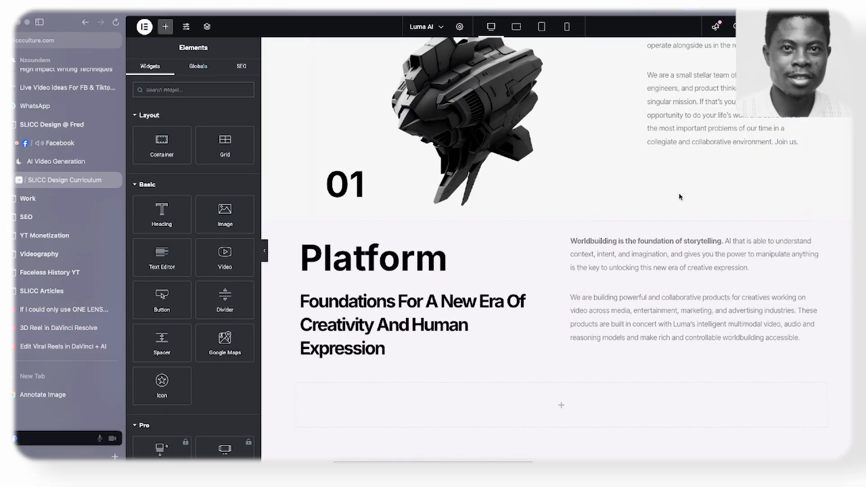
right_click(621, 261)
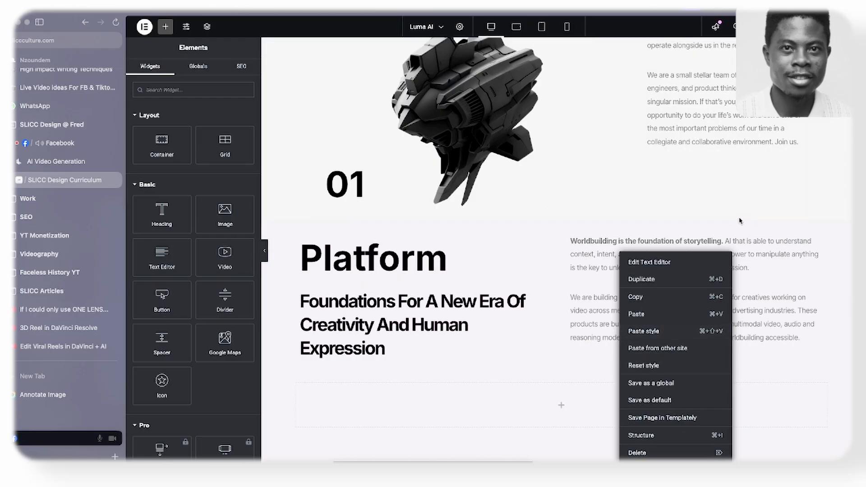
click(659, 332)
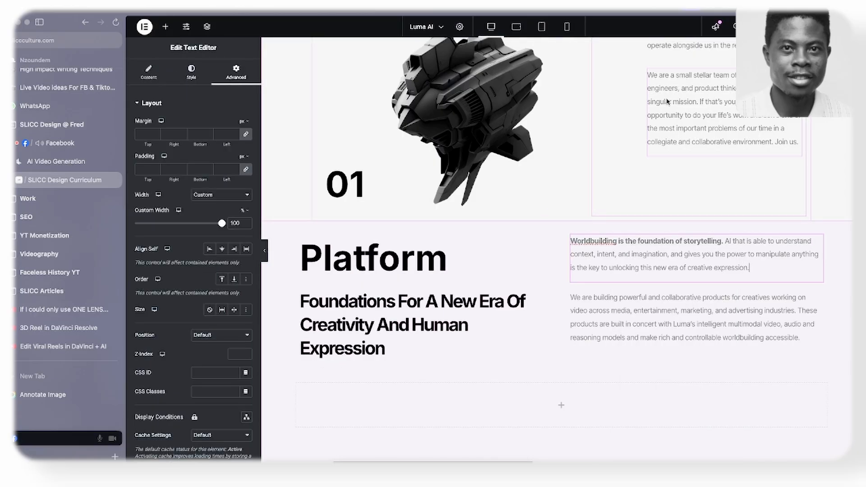
- Check the Worldbuilding paragraph's style and advanced settings, and examine the product cards below the Platform intro in the Figma wireframe
scroll(668, 102, up, 2)
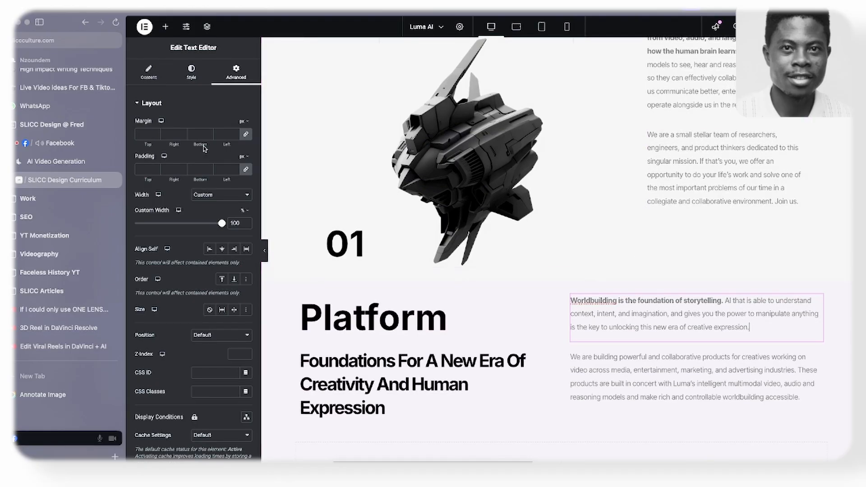
click(192, 72)
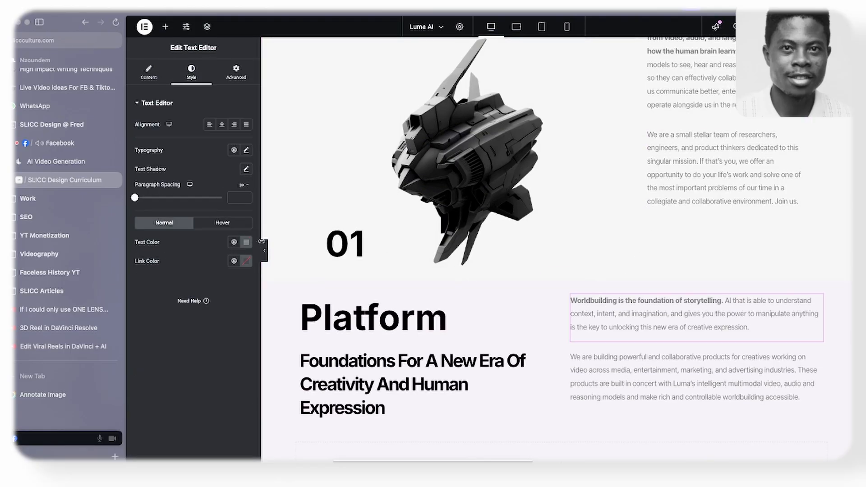
click(236, 73)
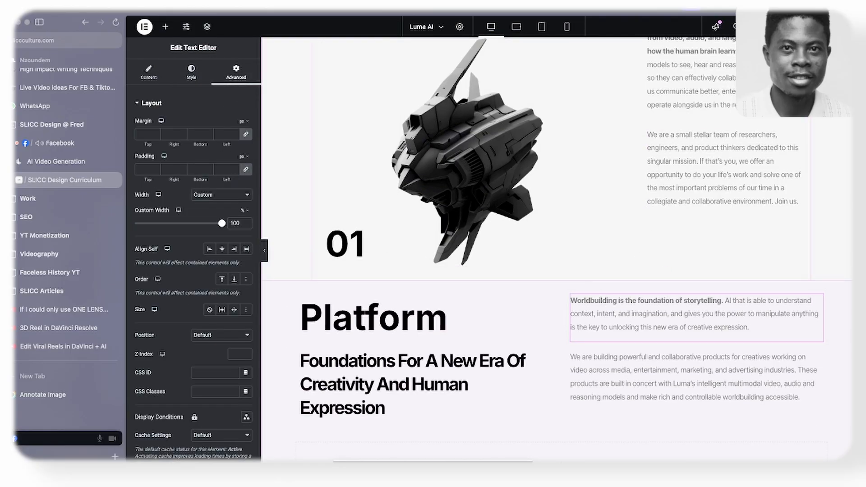
scroll(734, 283, down, 2)
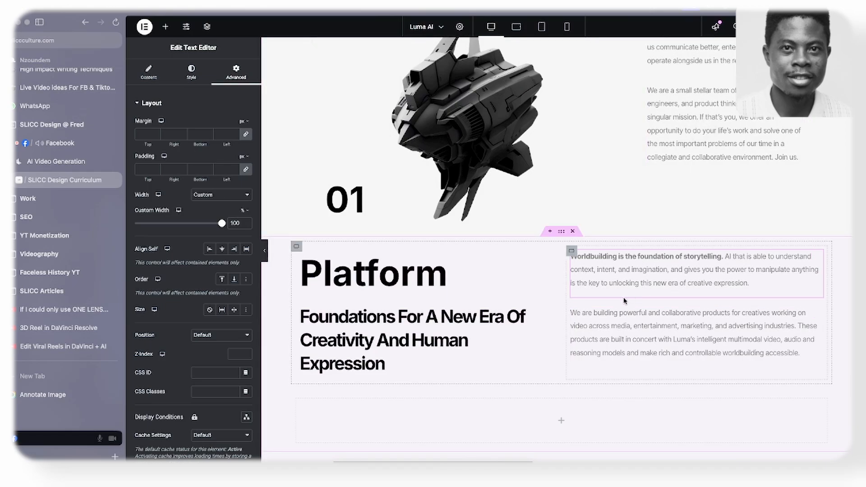
scroll(624, 300, down, 2)
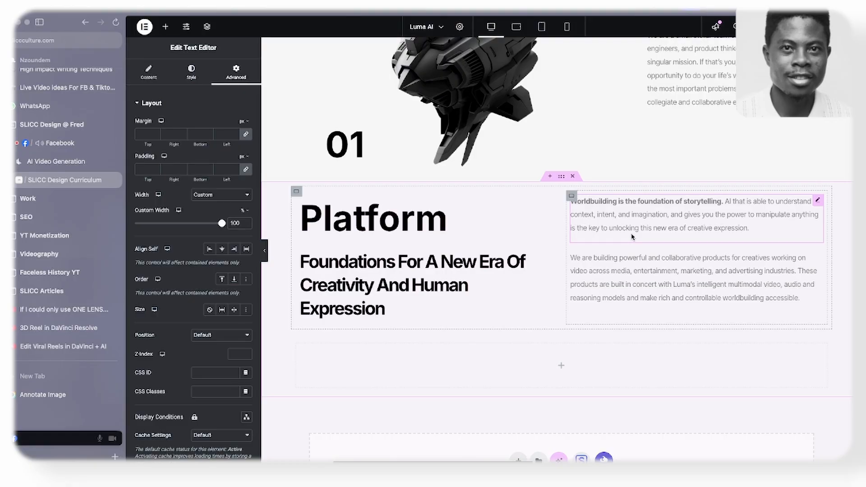
scroll(626, 233, down, 1)
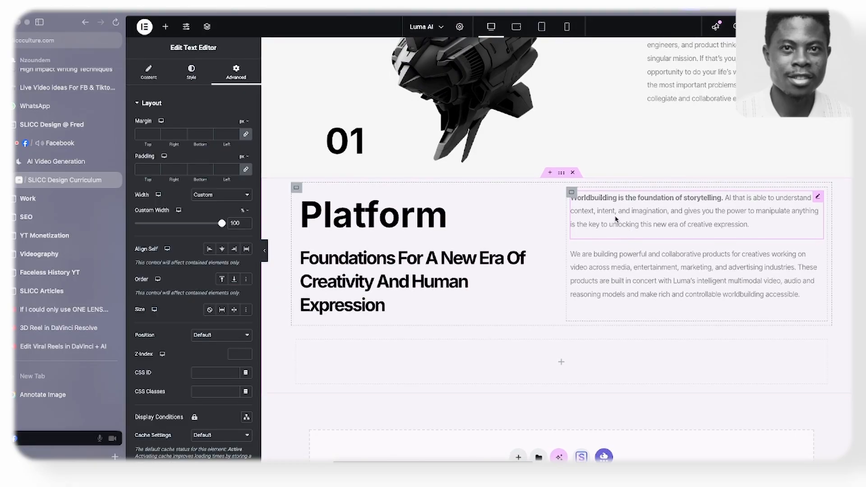
key(super+Tab)
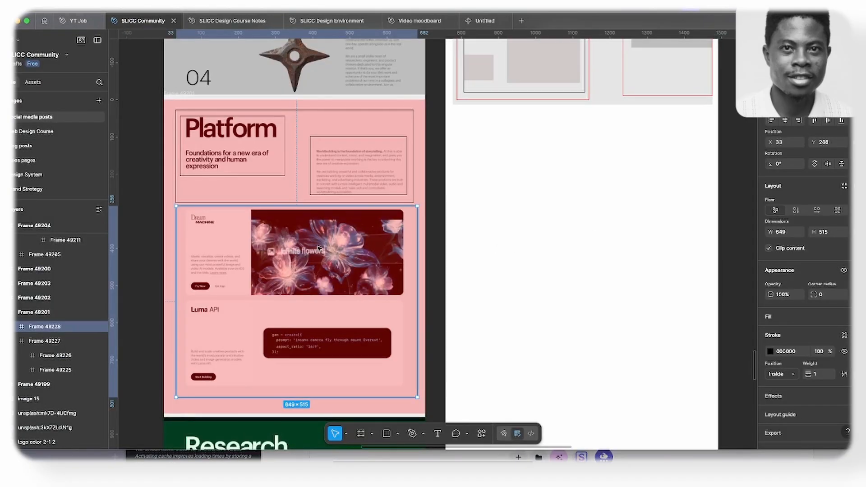
scroll(319, 250, down, 5)
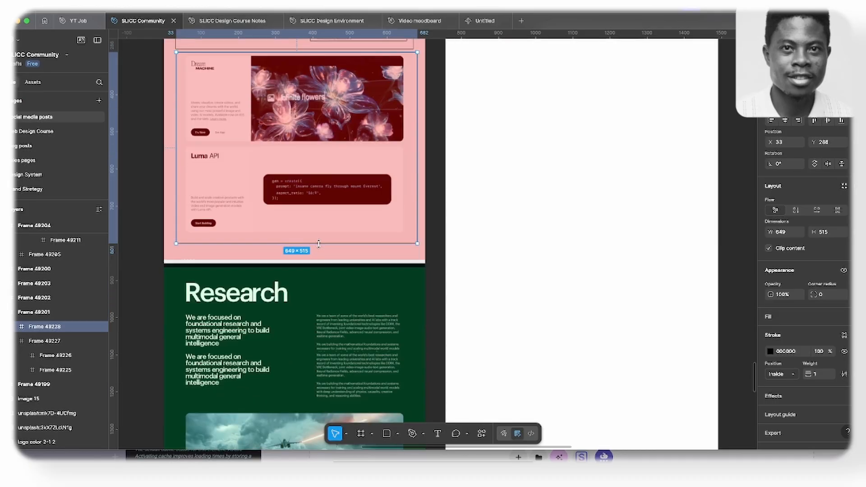
scroll(319, 247, up, 2)
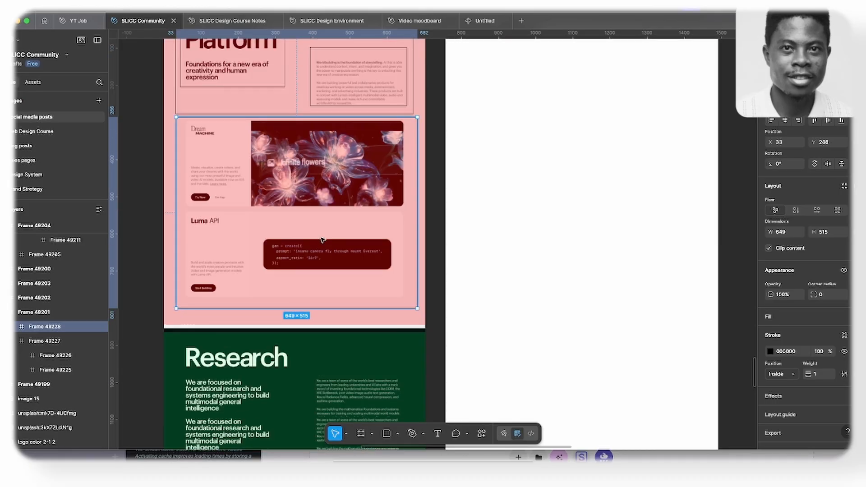
key(super+Tab)
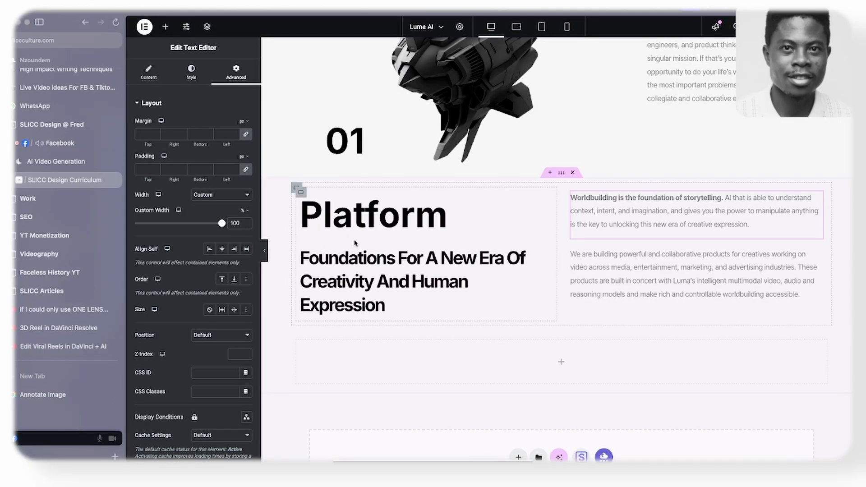
scroll(357, 253, down, 1)
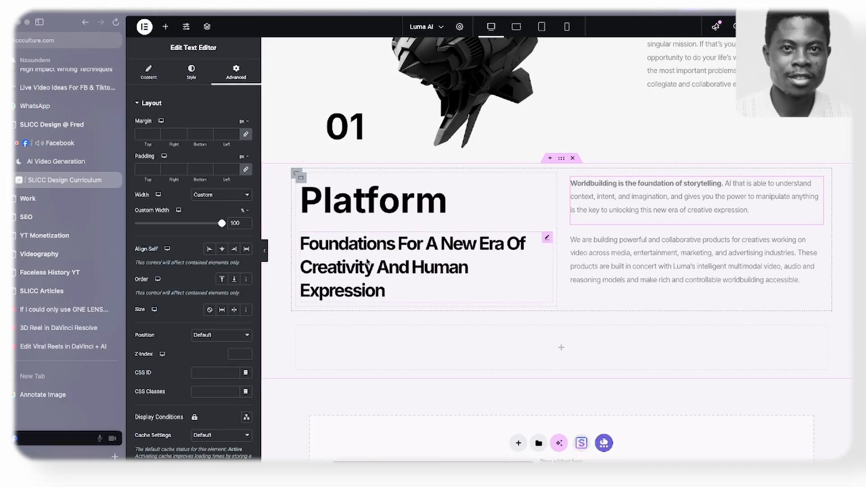
- In Figma, draw a frame about 603 × 243 around the Dream Machine card and give it a black 000000 stroke
key(super+Tab)
key(super+Tab)
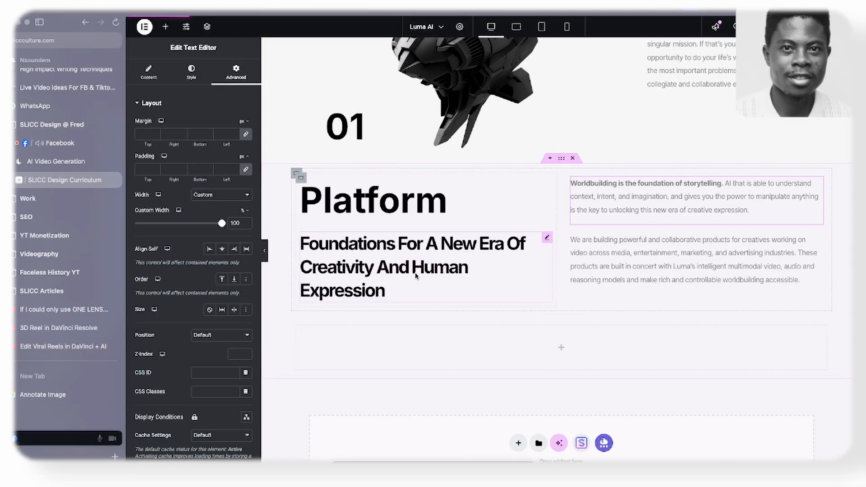
scroll(416, 271, down, 2)
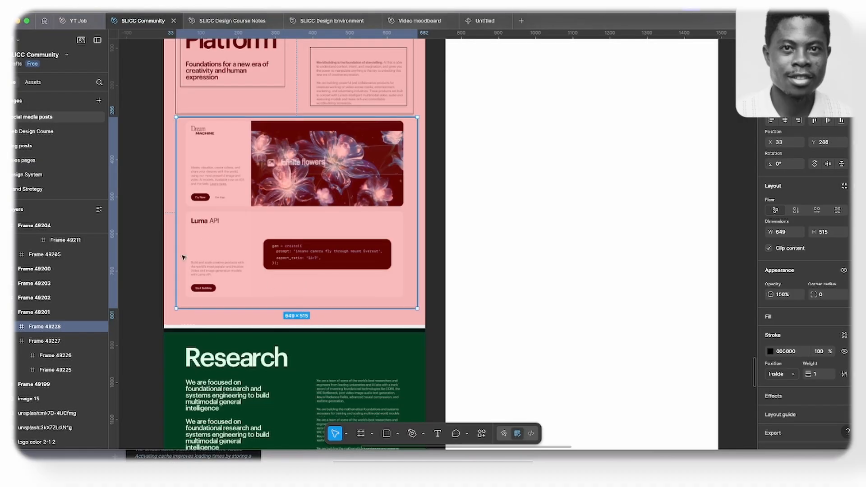
key(f)
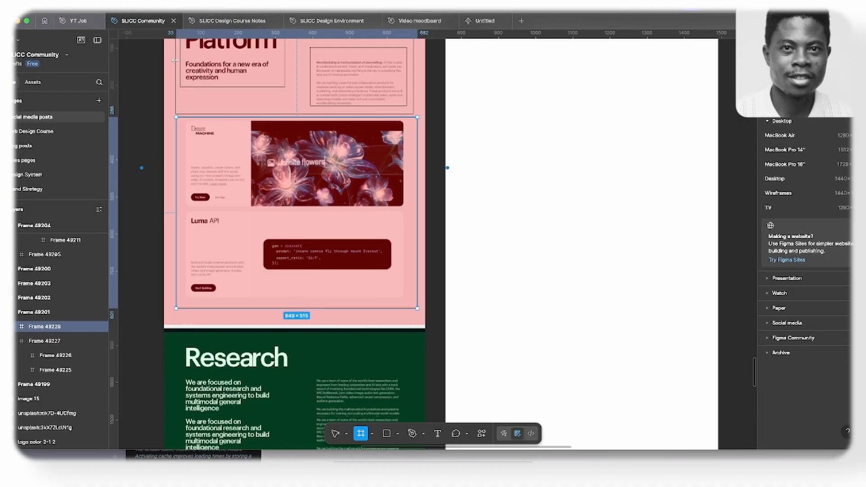
drag(183, 123, 408, 213)
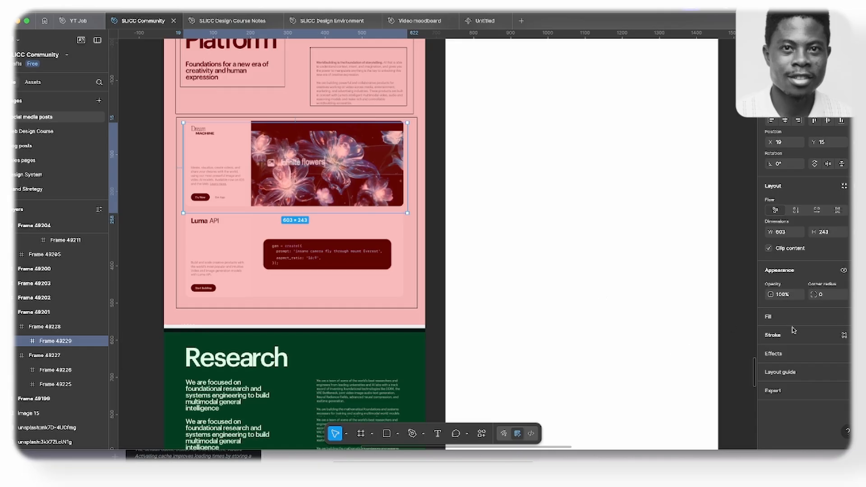
click(794, 333)
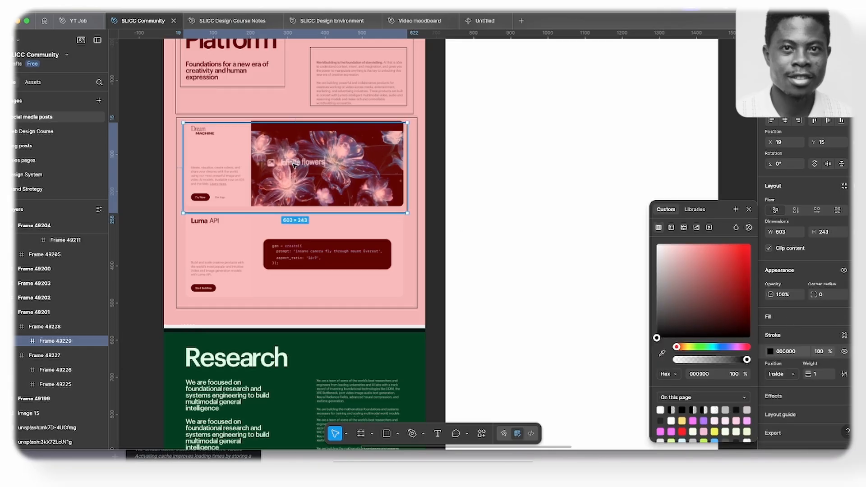
- Draw a second frame about 603 × 228 around the Luma API card and give it a black 000000 stroke
key(f)
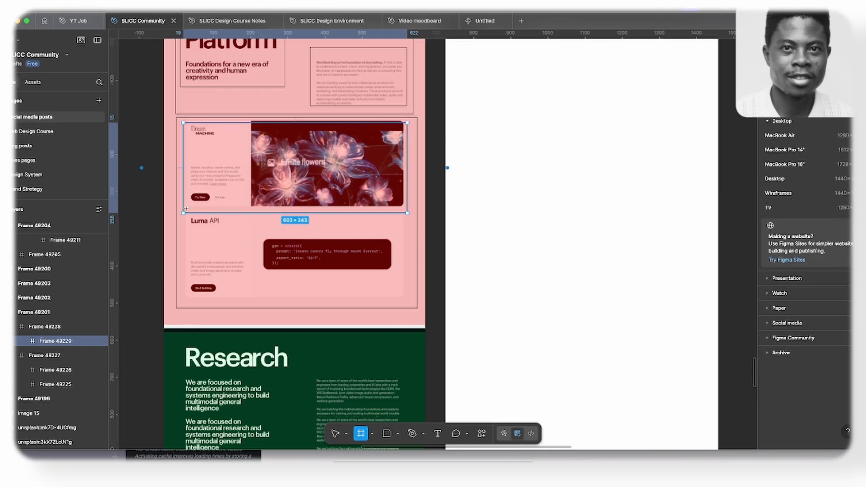
drag(183, 218, 405, 301)
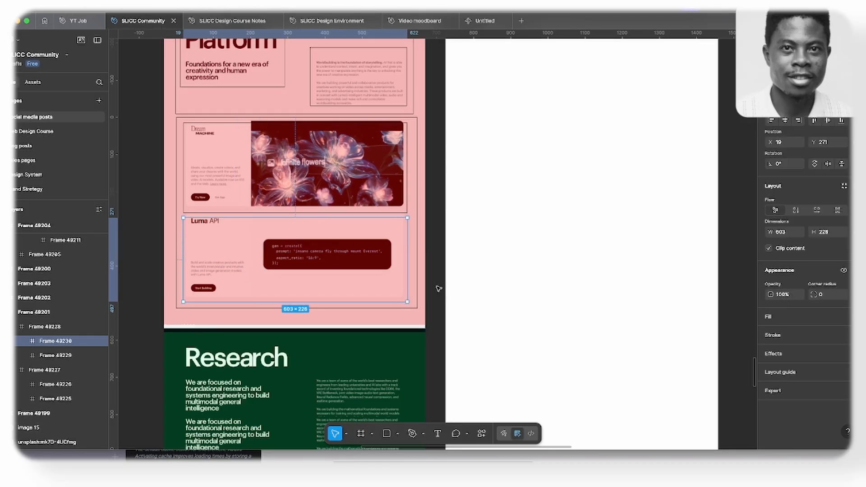
click(781, 341)
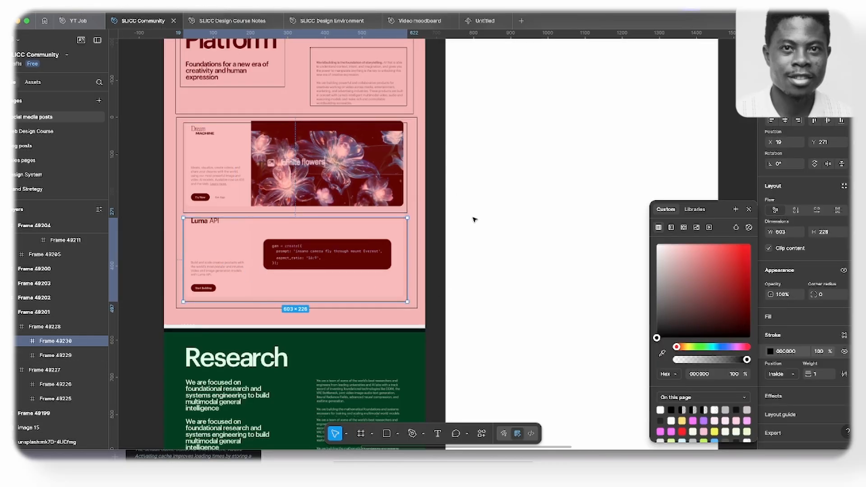
click(749, 210)
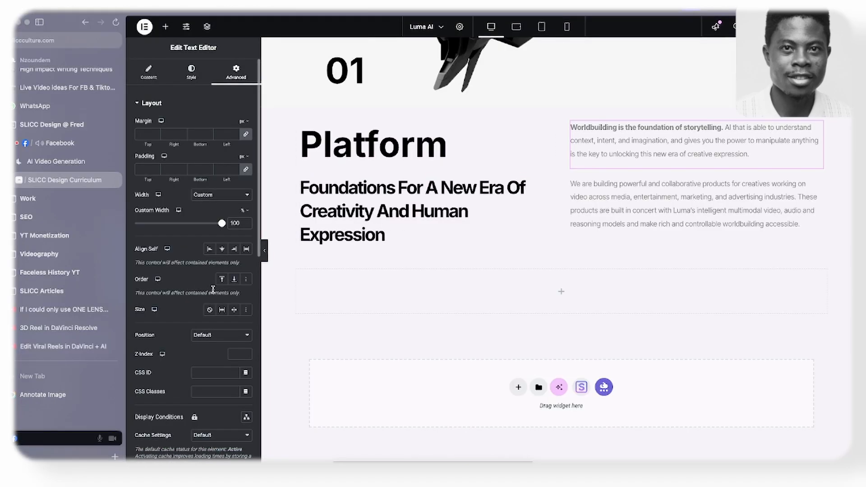
- Back in Elementor, add a container inside the empty row below the Platform intro
click(167, 28)
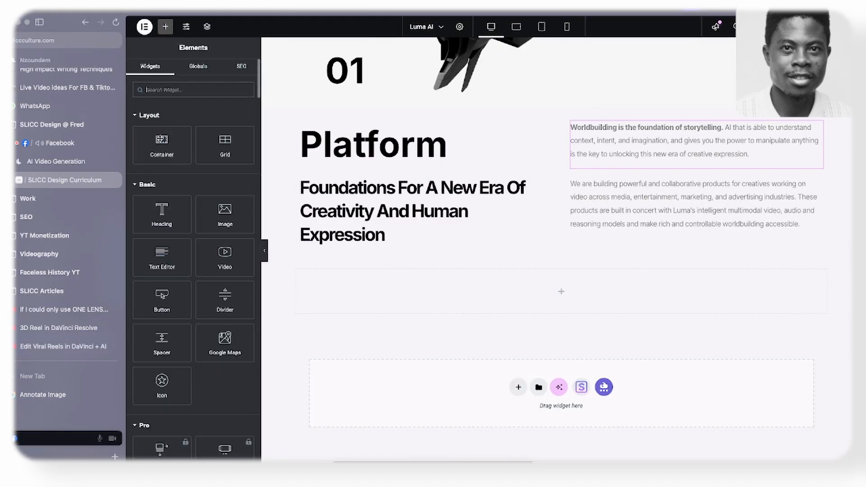
drag(164, 145, 341, 292)
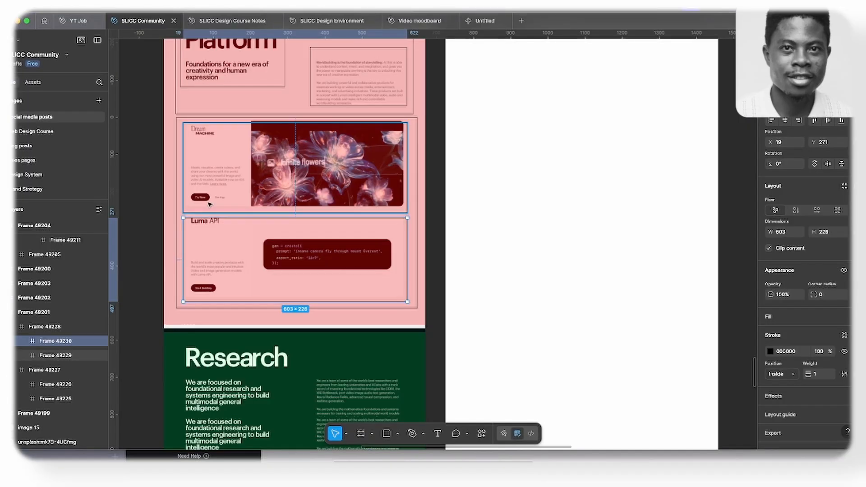
scroll(198, 226, up, 2)
scroll(189, 230, up, 3)
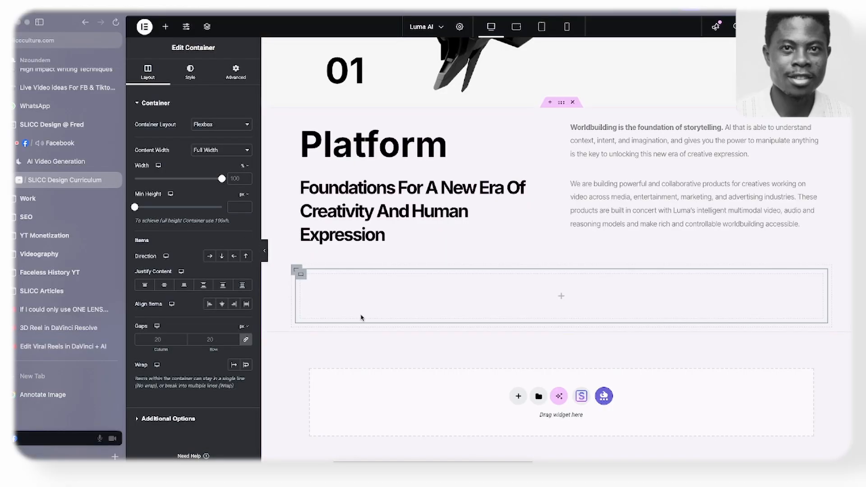
- Build two side-by-side columns in the nested container by adding a container, duplicating it, and setting the parent's direction to horizontal row
click(164, 28)
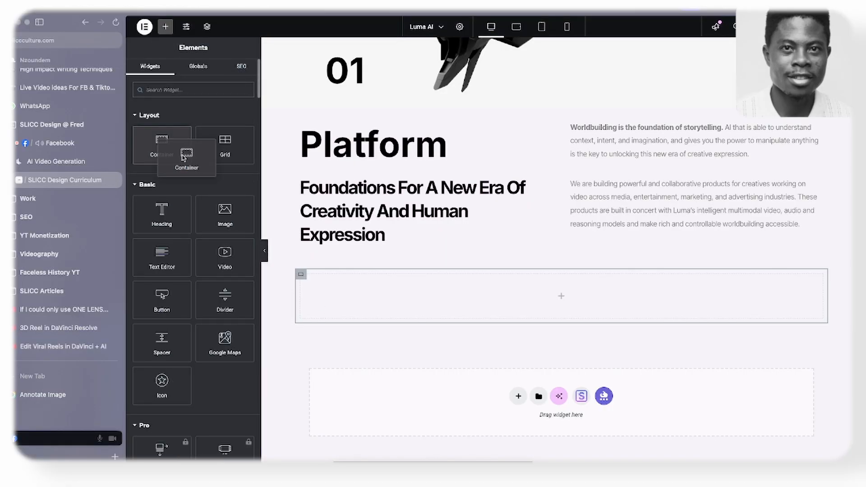
drag(174, 145, 300, 280)
right_click(301, 279)
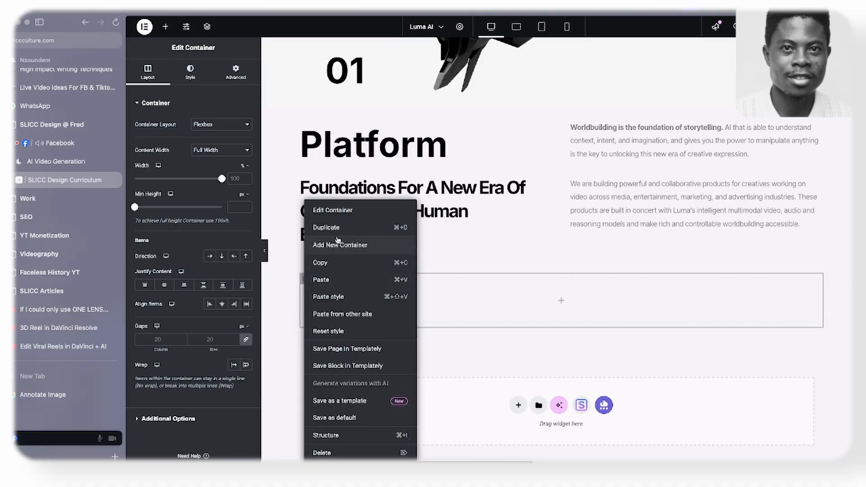
click(339, 230)
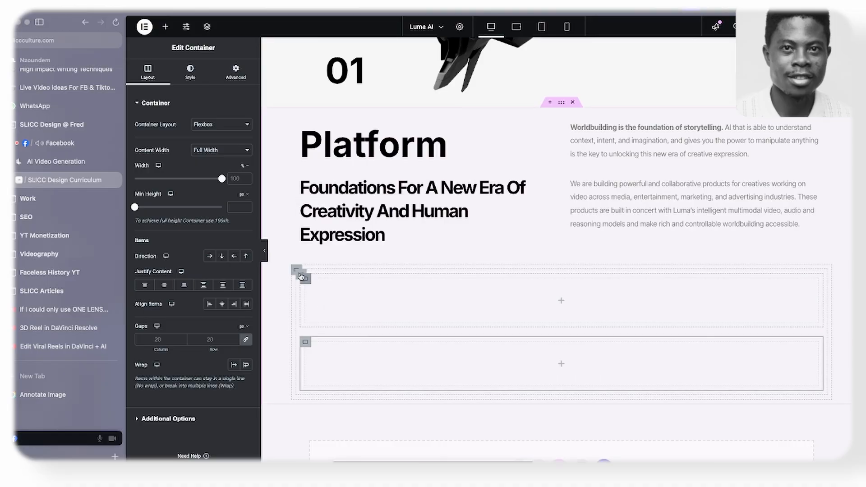
click(298, 271)
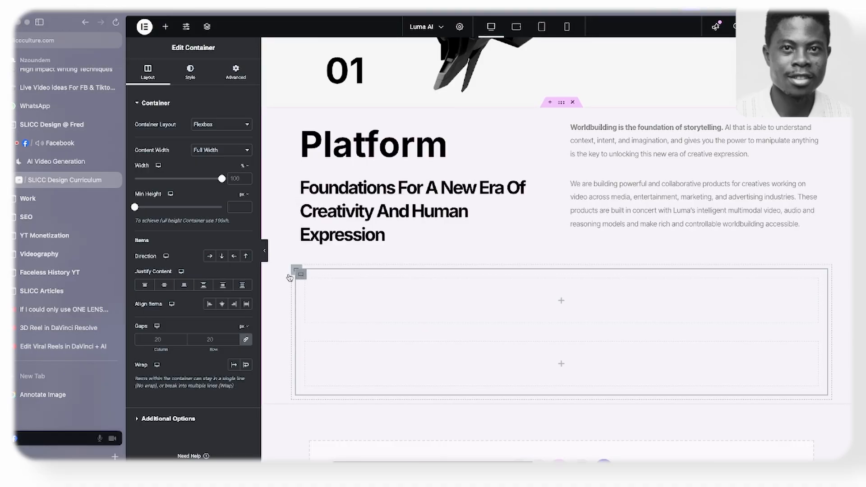
click(210, 256)
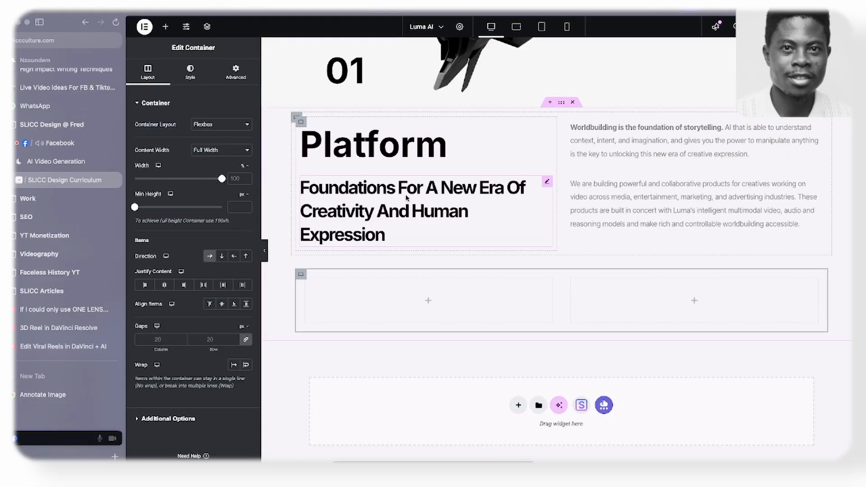
- Copy the "Foundations For A New Era" heading into the first card column and change the copy's title to "Dream Machine"
right_click(406, 198)
click(424, 239)
right_click(371, 293)
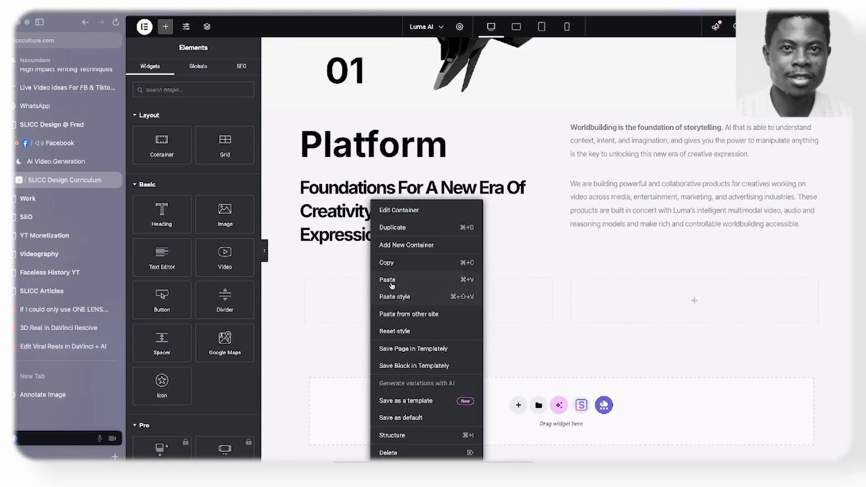
click(390, 283)
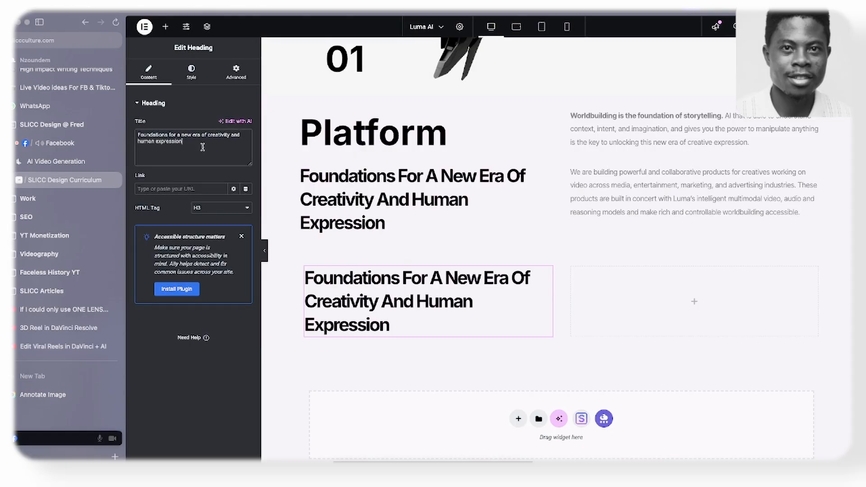
drag(203, 146, 247, 129)
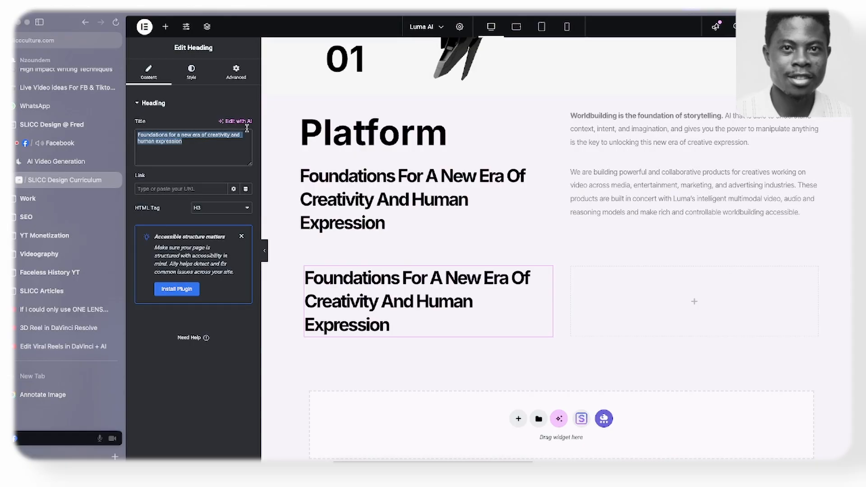
text(Dream M)
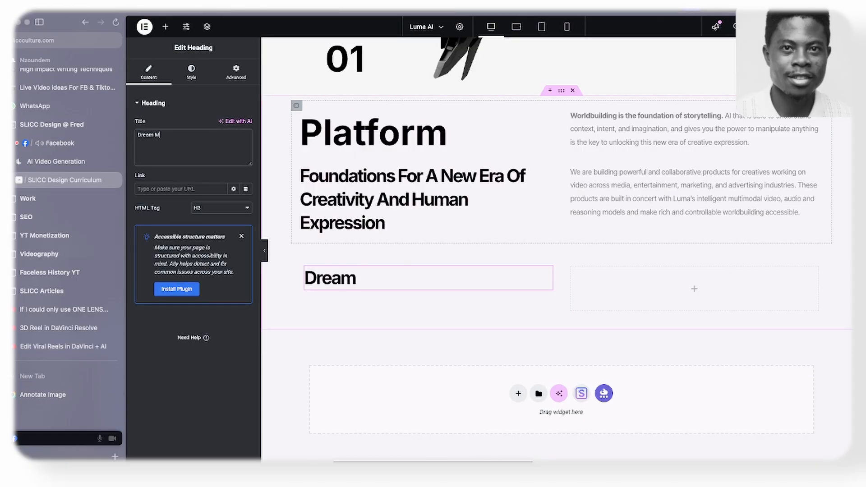
text(achine)
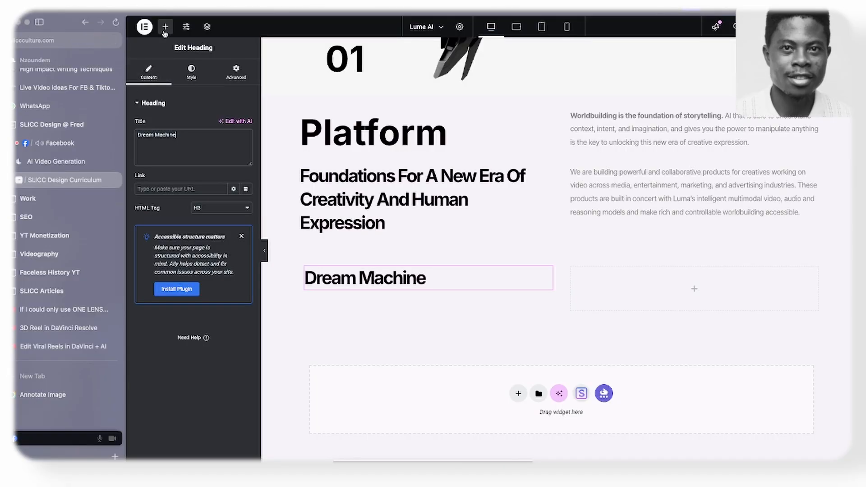
- Add a container beneath the Dream Machine heading in the first card column and place a Text Editor widget inside it
click(164, 31)
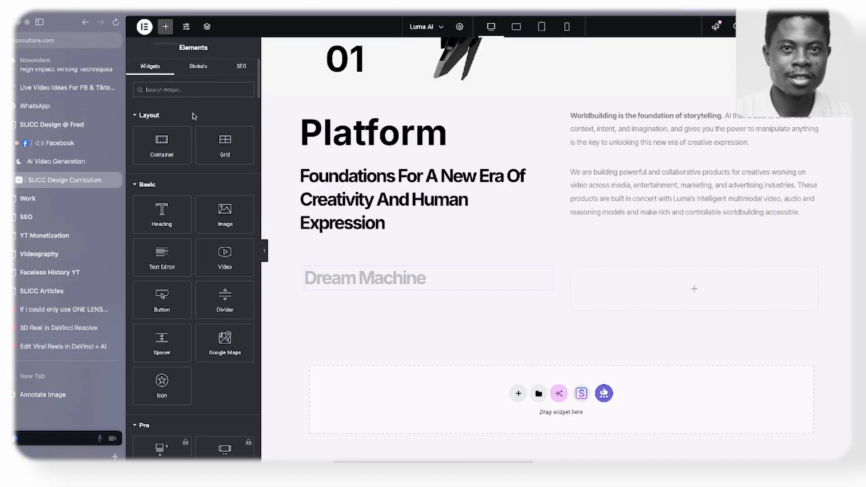
drag(161, 255, 180, 270)
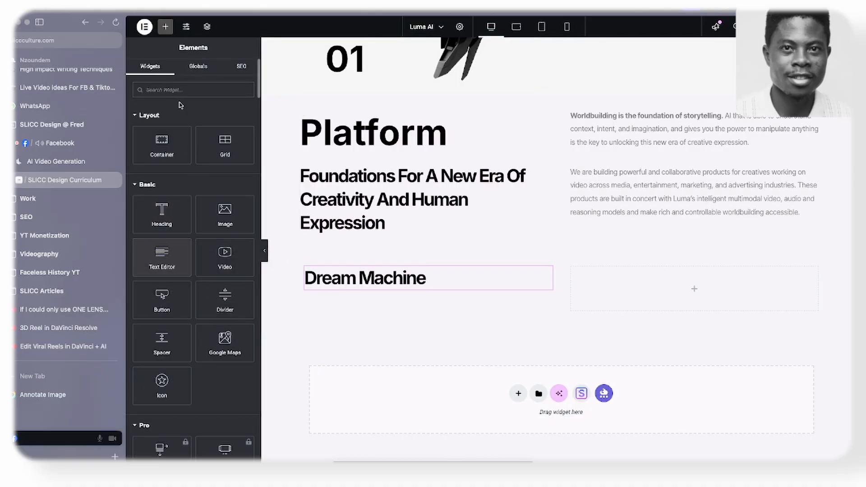
drag(160, 147, 334, 293)
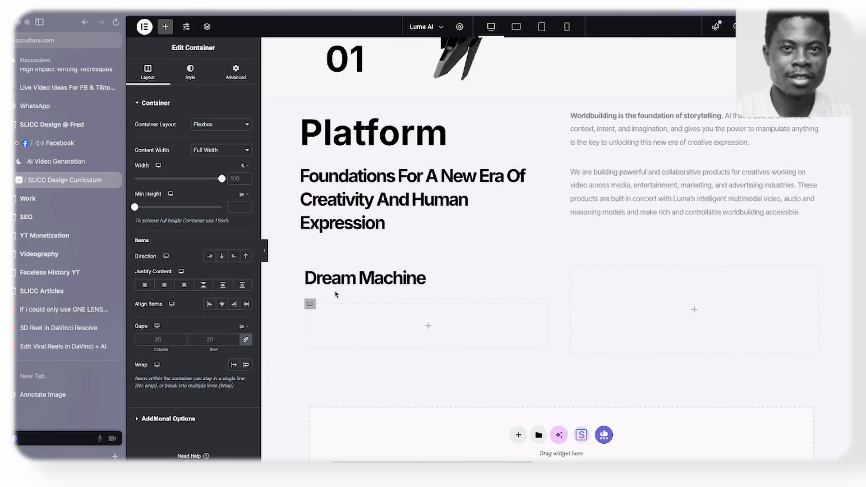
click(165, 26)
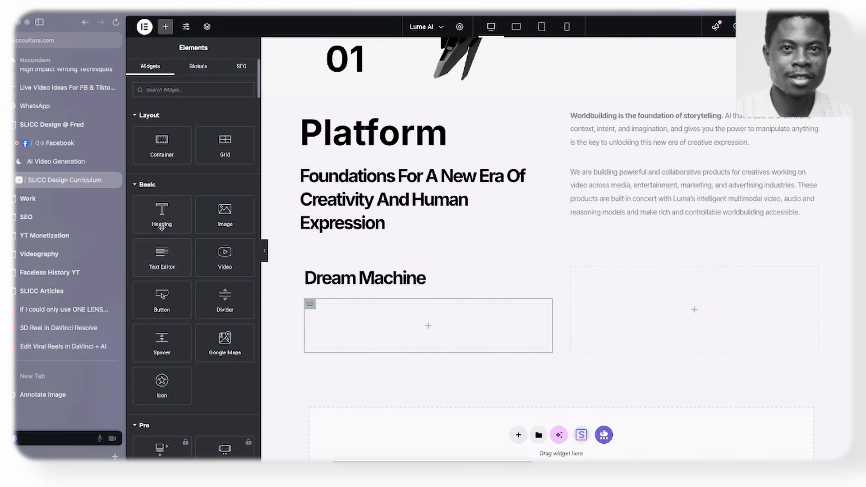
drag(162, 256, 366, 328)
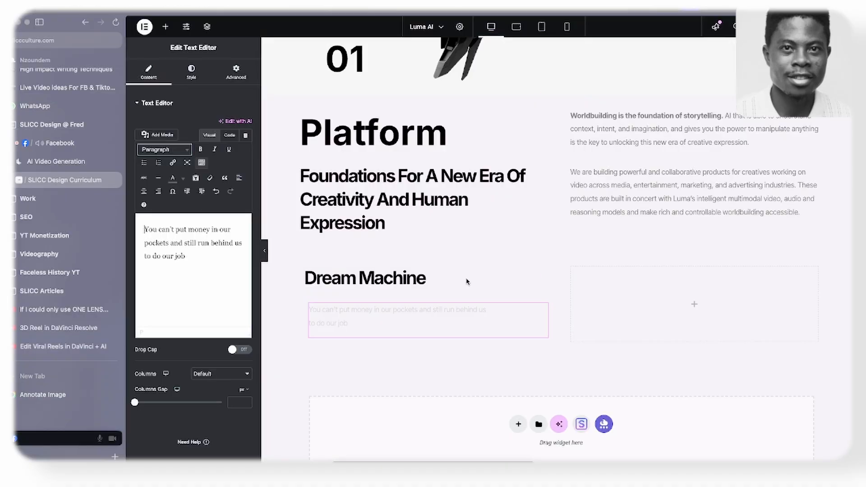
scroll(466, 282, down, 1)
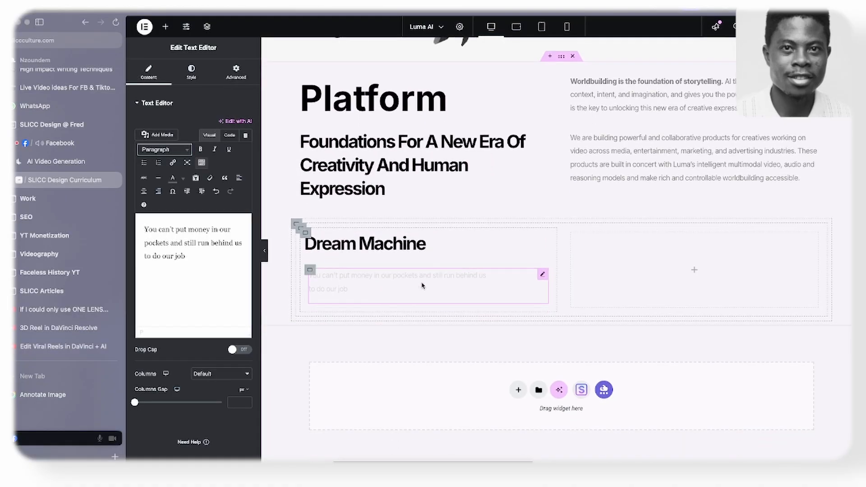
- Nest another empty container below the text widget, inside the container under the Dream Machine heading
click(309, 273)
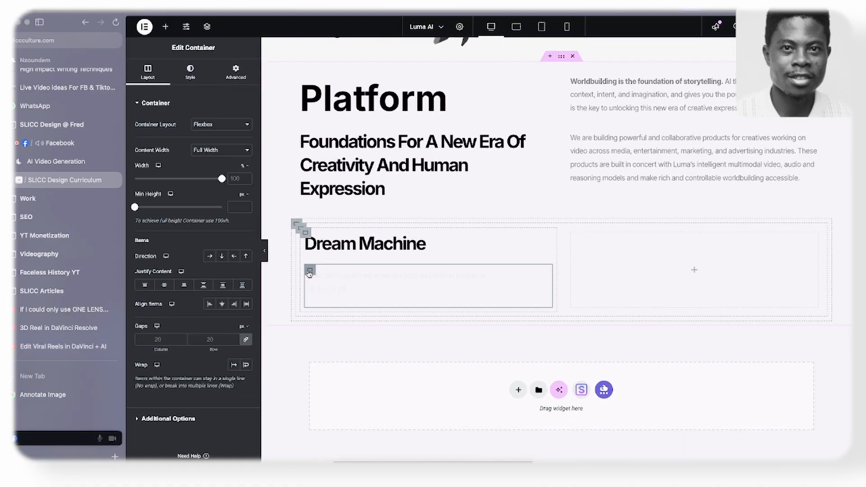
click(165, 26)
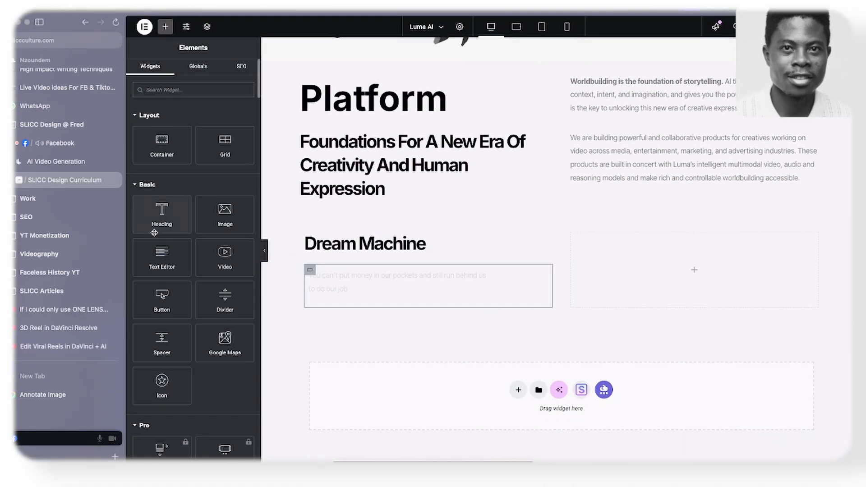
drag(159, 147, 333, 303)
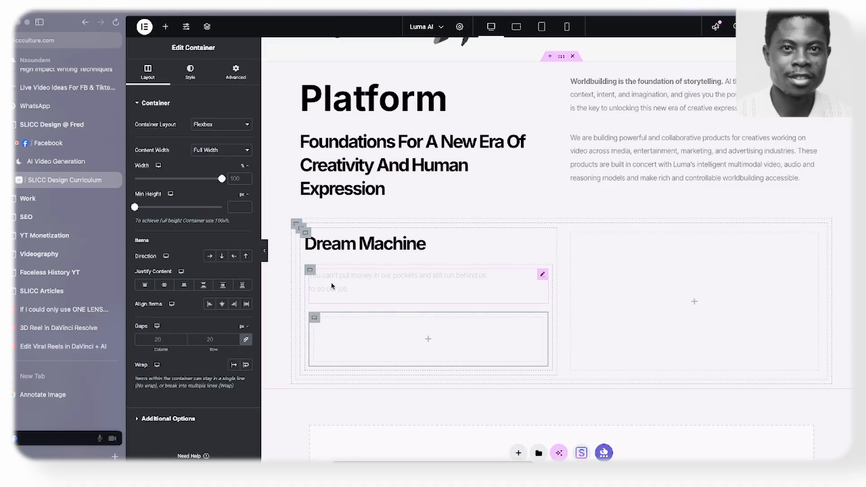
drag(311, 271, 311, 273)
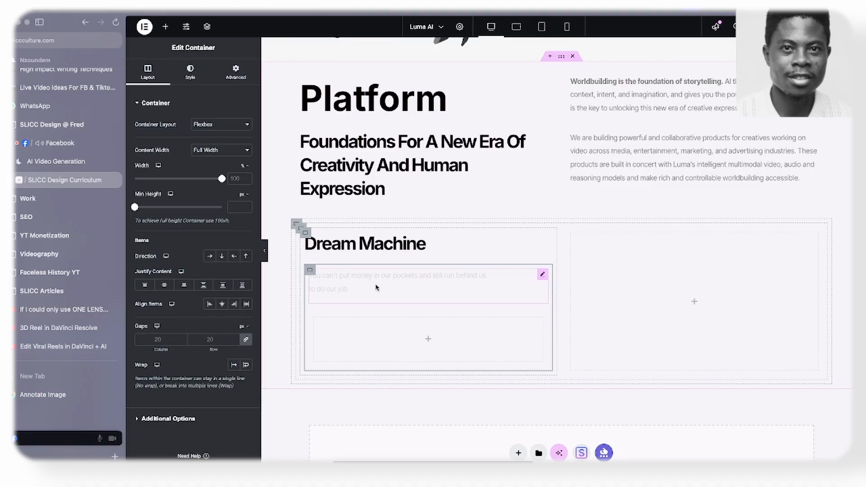
- Apply the style of the Platform intro paragraph to the new text below the Dream Machine heading
right_click(633, 166)
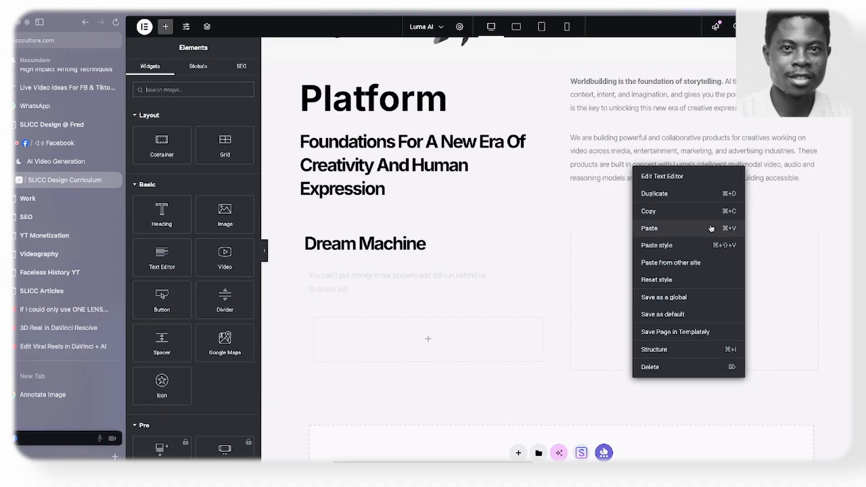
click(667, 211)
right_click(396, 279)
click(443, 327)
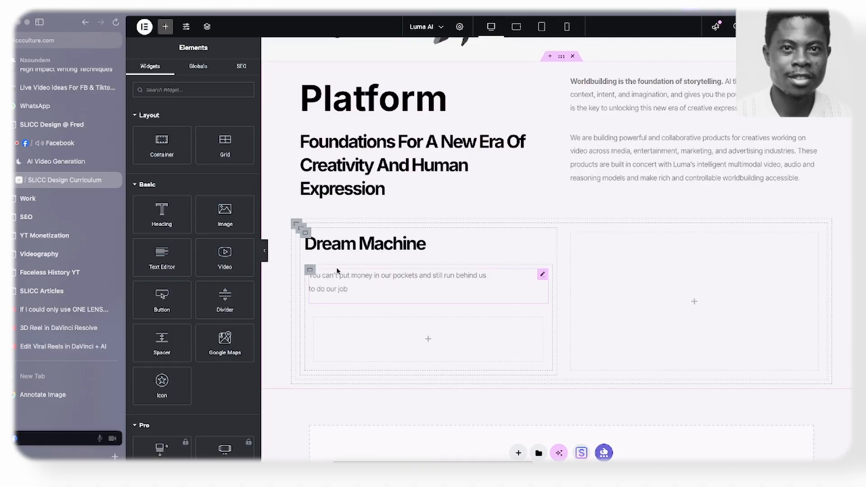
- Replace the placeholder text with the "Ideate, visualize, create videos…" description, including Learn more, copied from the Luma AI website's Dream Machine card
click(56, 161)
scroll(366, 293, down, 5)
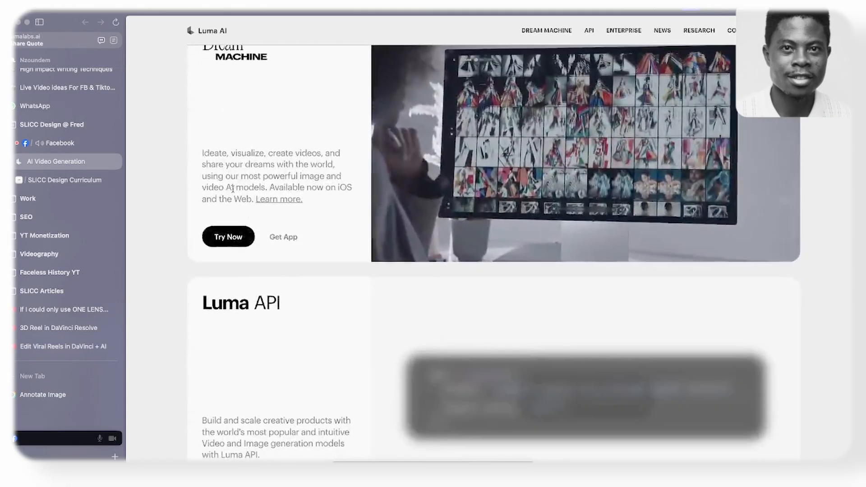
drag(202, 149, 348, 196)
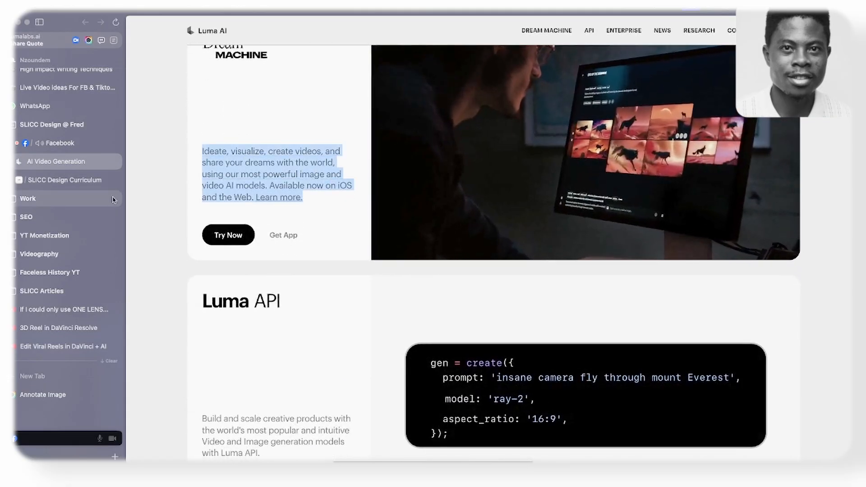
key(ctrl+Tab)
click(365, 277)
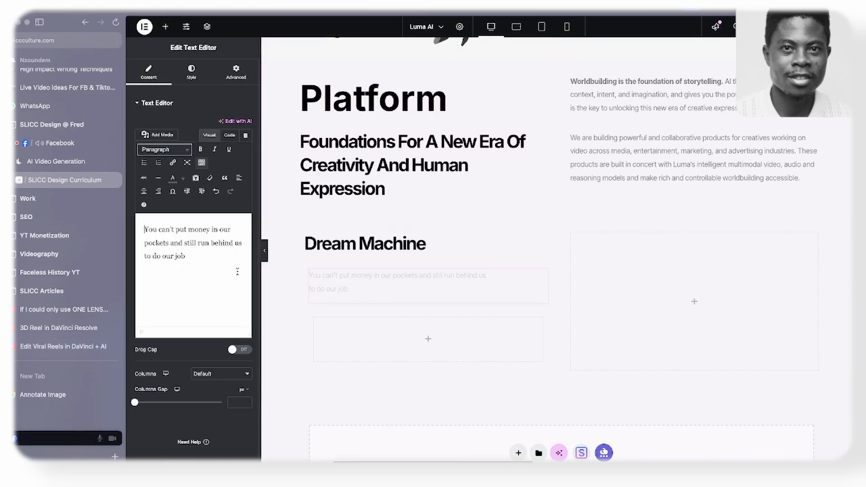
triple_click(201, 265)
key(ctrl+v)
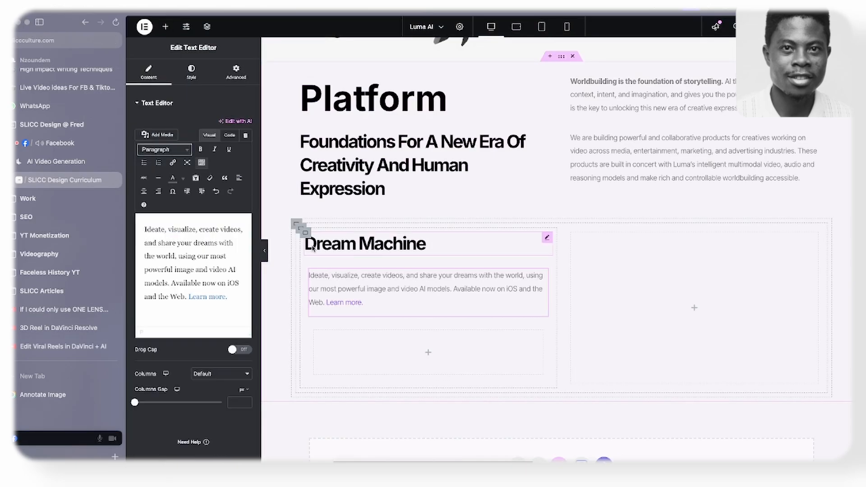
- Switch to the Figma wireframe and draw a frame about 130 × 36 around the Try Now and Get App buttons
click(306, 234)
scroll(332, 244, down, 1)
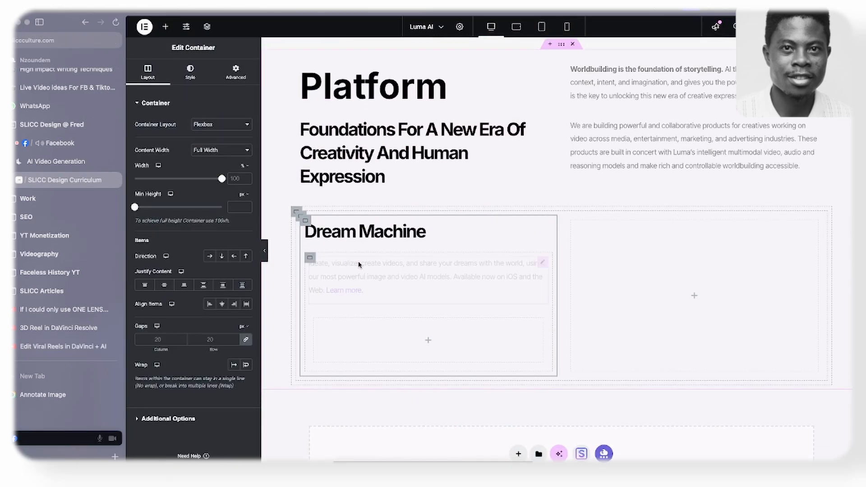
key(super+Tab)
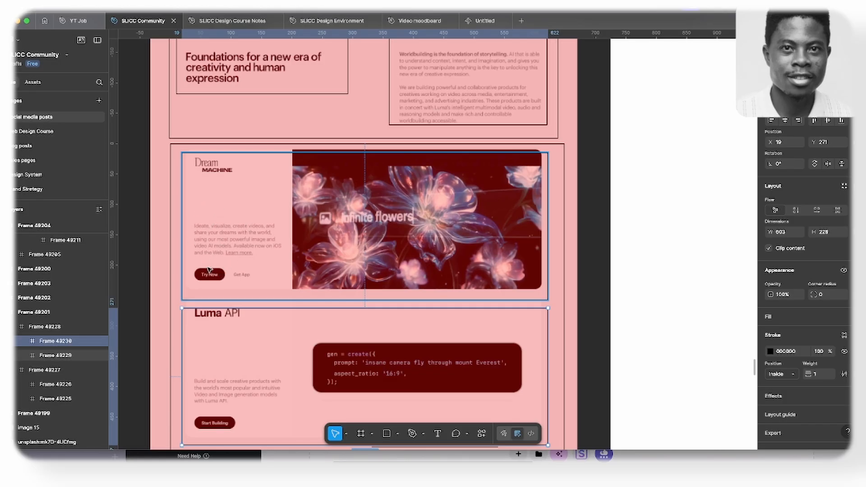
key(f)
mouse_move(196, 262)
mouse_down()
mouse_move(217, 282)
mouse_move(277, 283)
mouse_up()
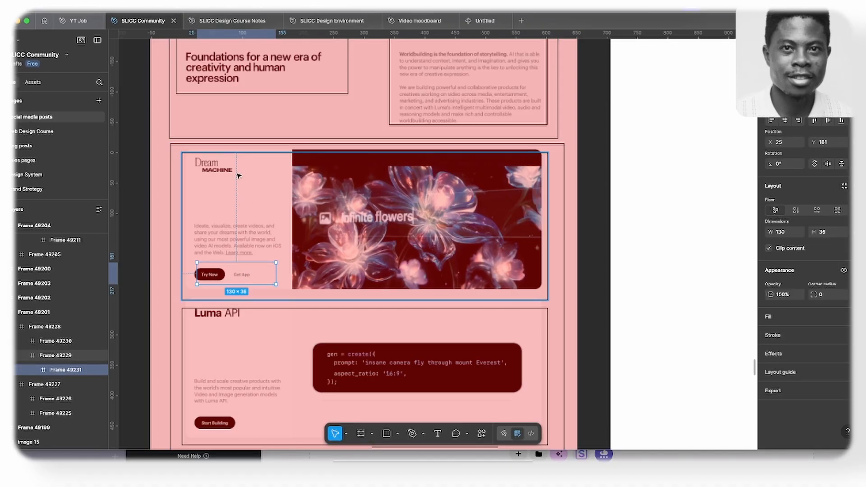
- Draw a frame about 144 × 213 around the Dream Machine text column and give it and the button frame black 000000 strokes
key(f)
mouse_move(193, 158)
mouse_down()
mouse_move(275, 239)
mouse_move(281, 288)
mouse_up()
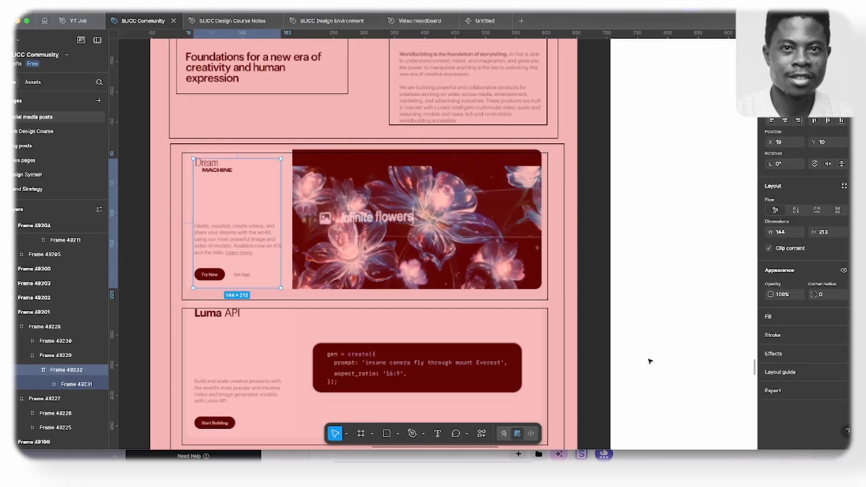
click(784, 341)
double_click(244, 275)
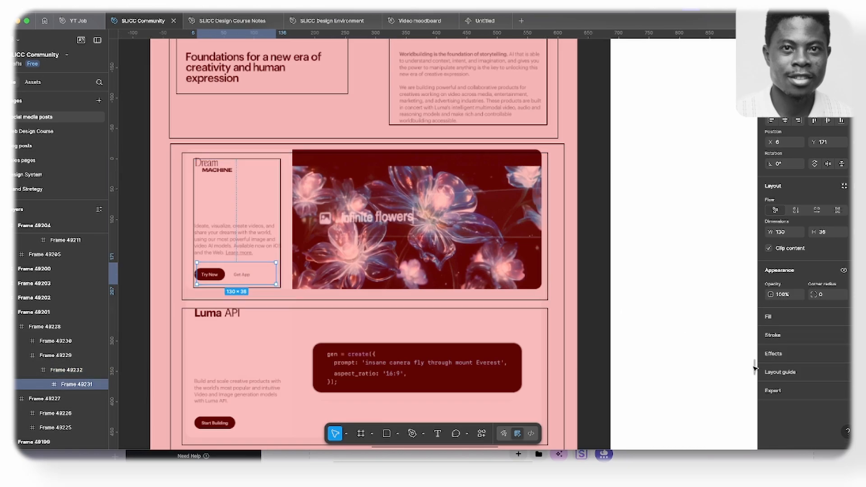
click(786, 340)
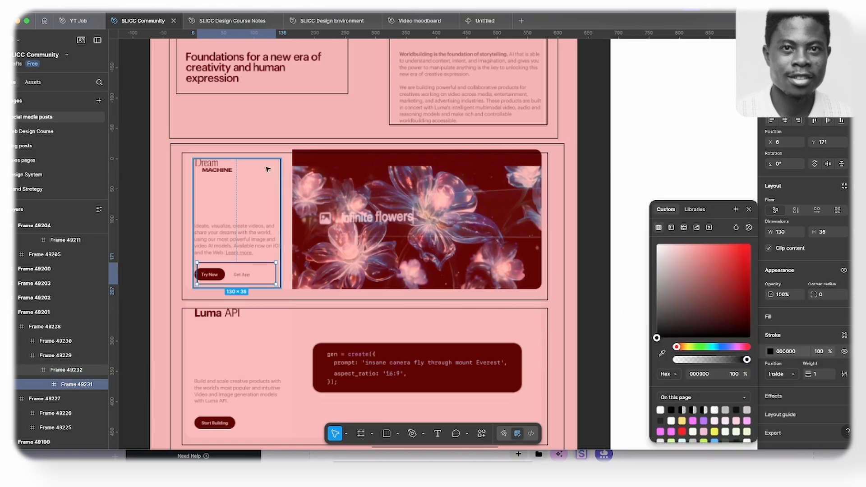
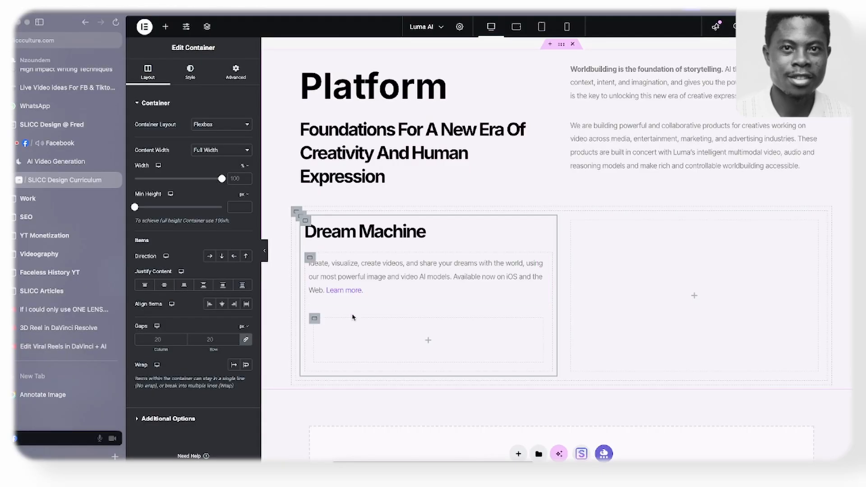
- Copy the Learn More button from the hero section into the empty container below the Dream Machine description
scroll(677, 205, up, 10)
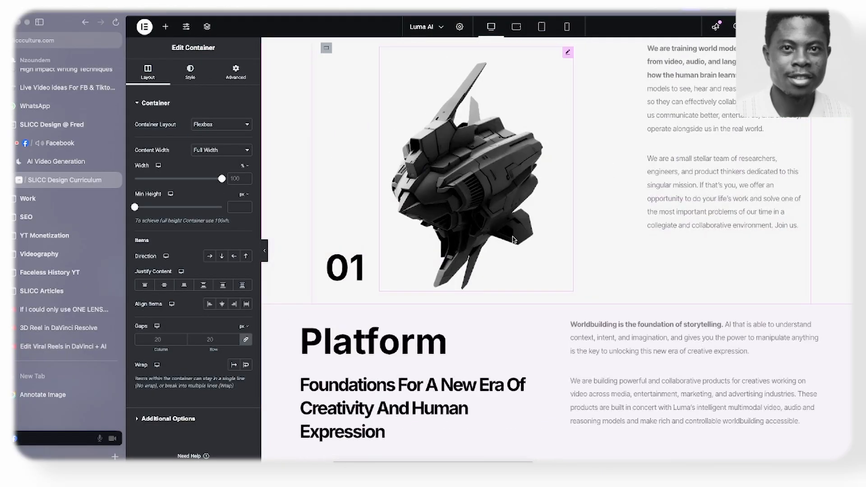
right_click(649, 84)
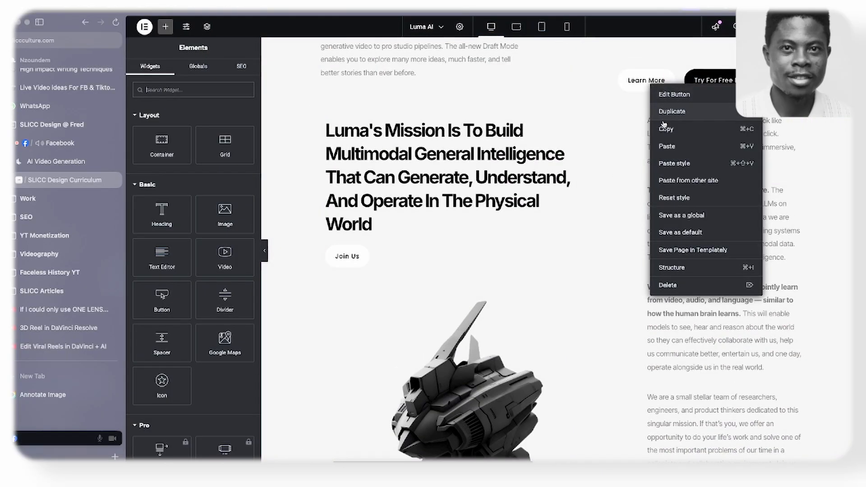
click(663, 128)
scroll(618, 149, down, 10)
right_click(357, 267)
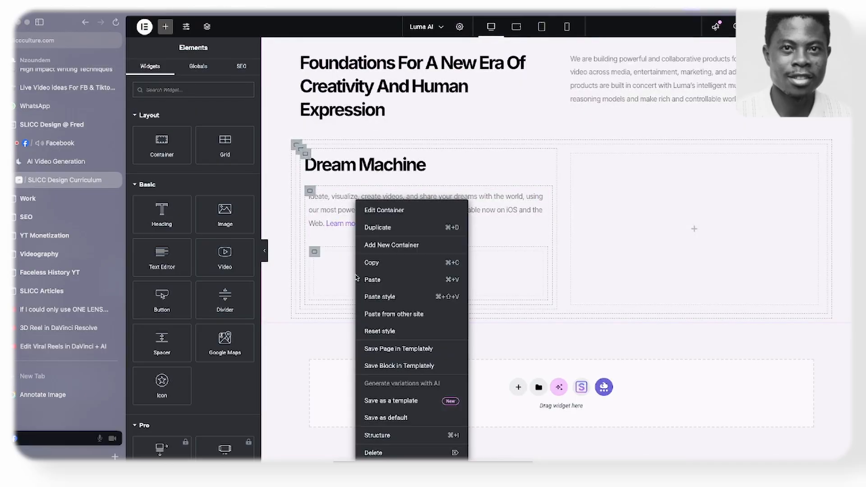
click(373, 278)
- Duplicate the pasted Learn More button and set its container's direction to a horizontal row
right_click(354, 281)
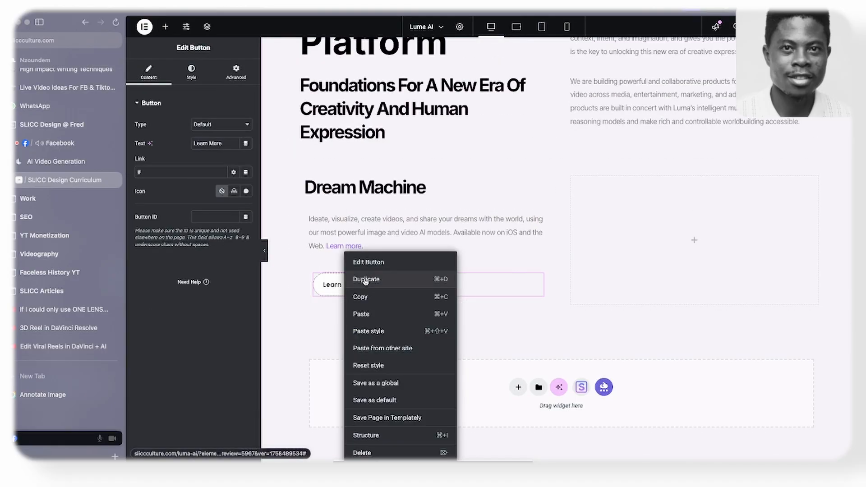
click(371, 279)
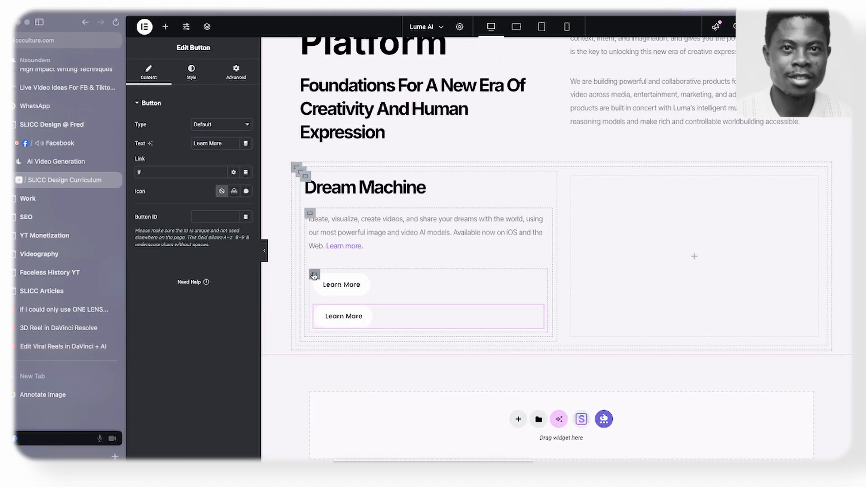
click(314, 275)
click(209, 255)
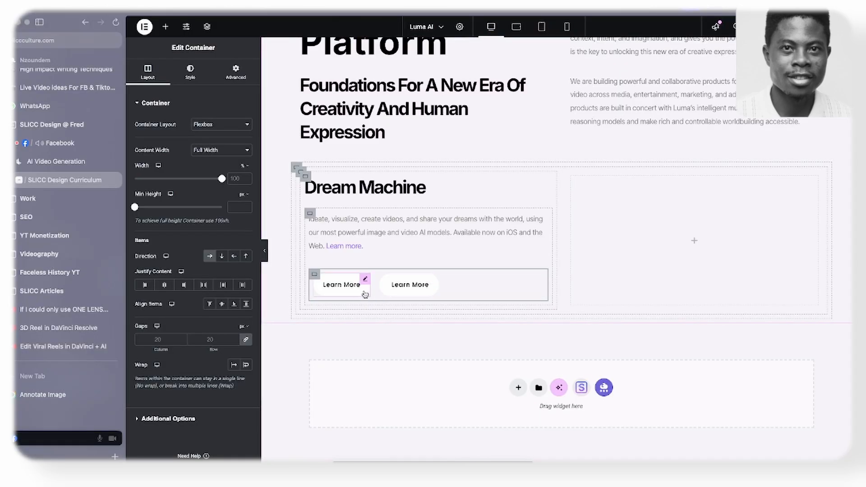
- Give the first Learn More button in the Dream Machine row a black #000000 background and white text
click(364, 295)
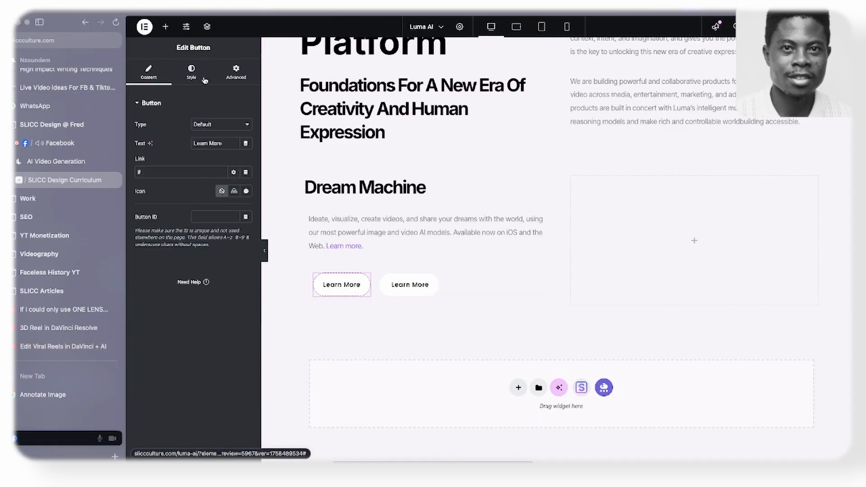
click(191, 71)
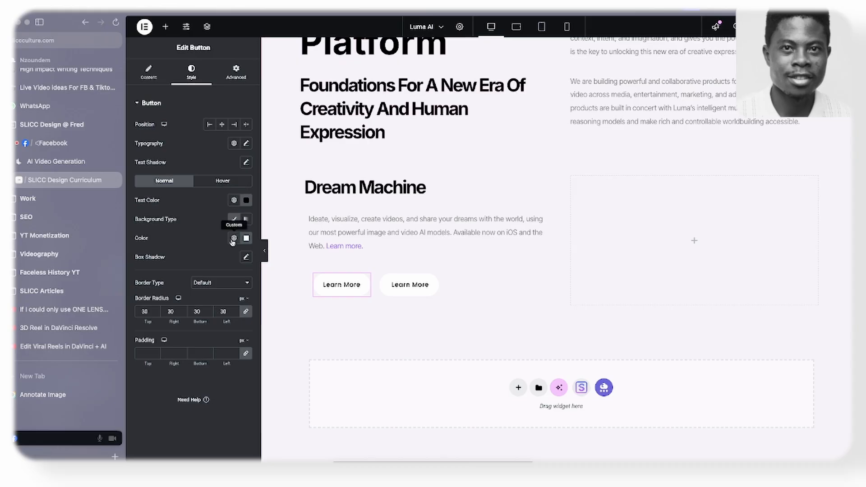
click(246, 238)
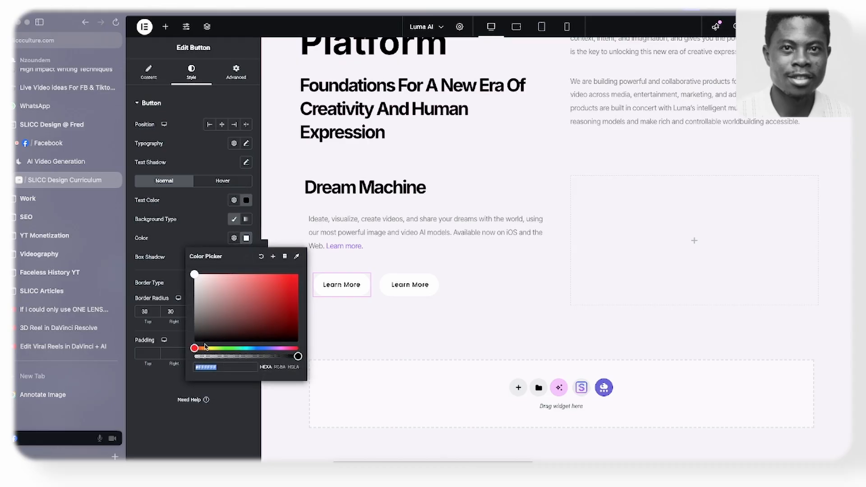
click(246, 201)
drag(223, 248, 182, 225)
click(182, 228)
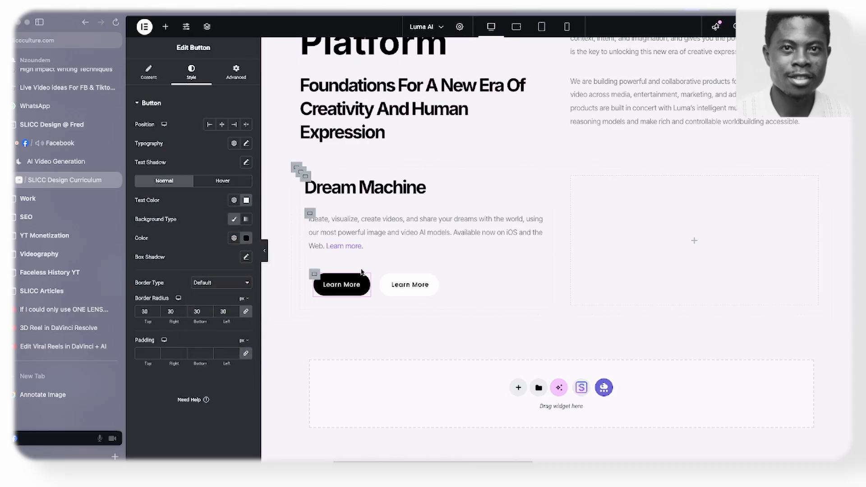
- Relabel the black button Try Now and the white button Get App, matching the Dream Machine card on the Luma AI website
scroll(368, 256, up, 1)
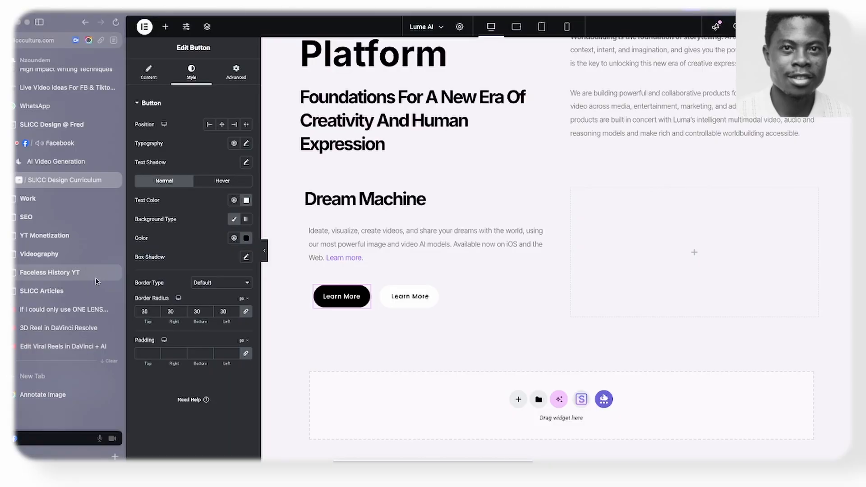
click(56, 161)
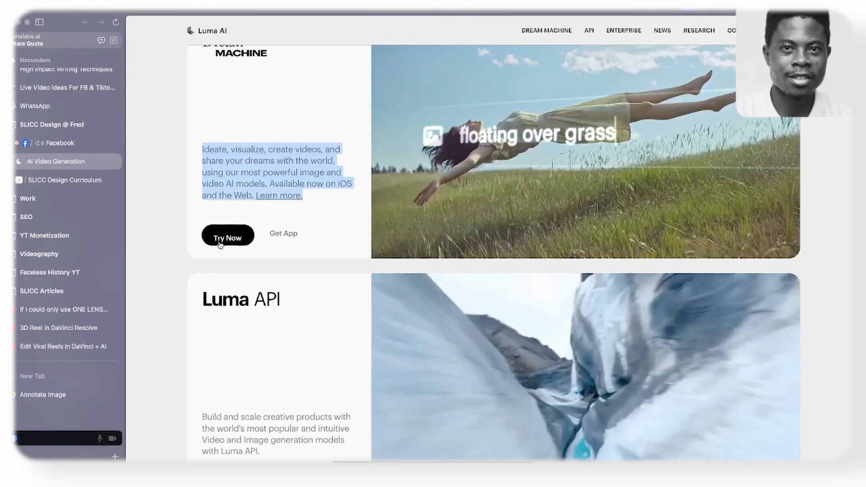
click(38, 192)
click(41, 180)
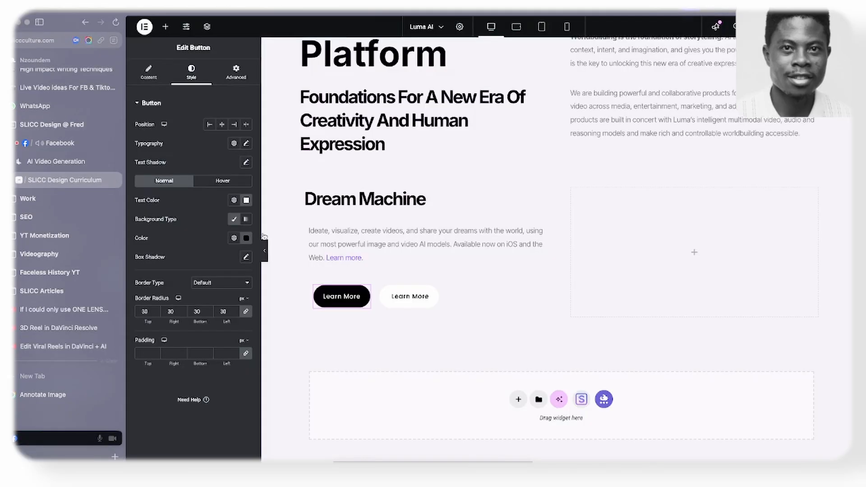
click(157, 70)
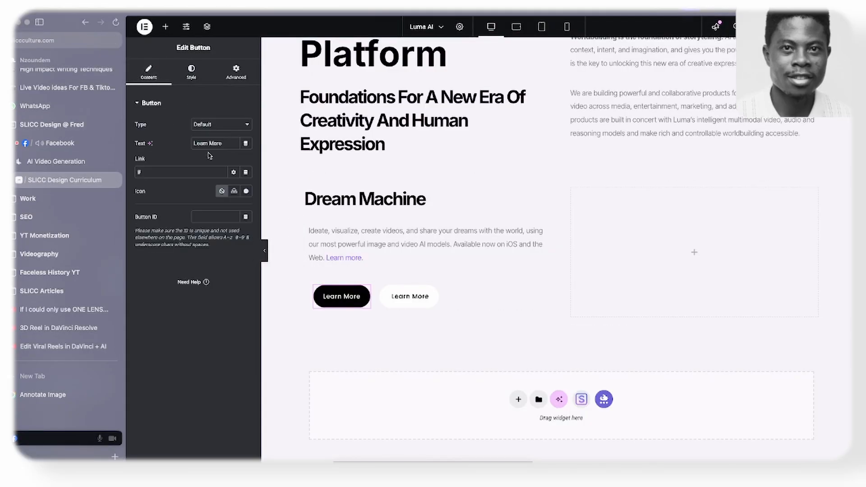
triple_click(214, 144)
text(Try Now)
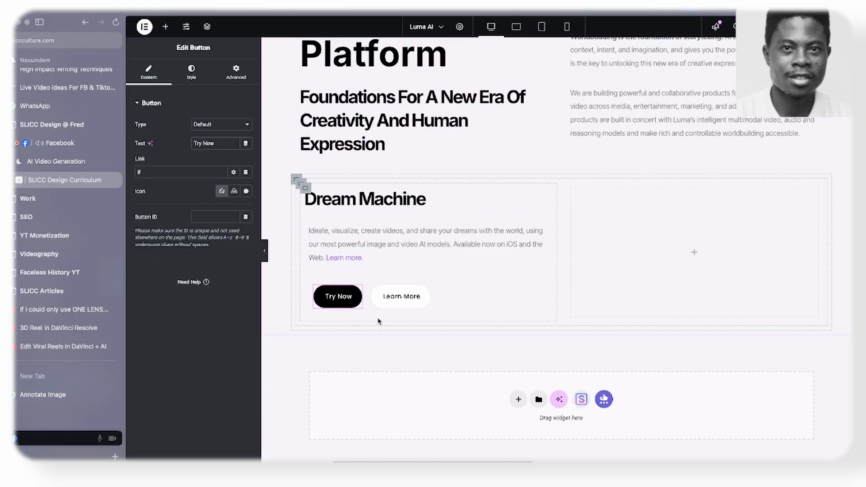
click(402, 297)
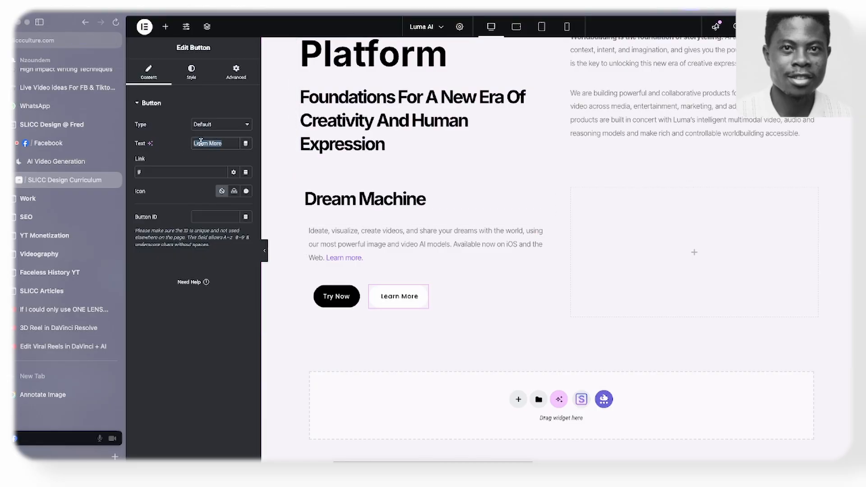
text(Get App)
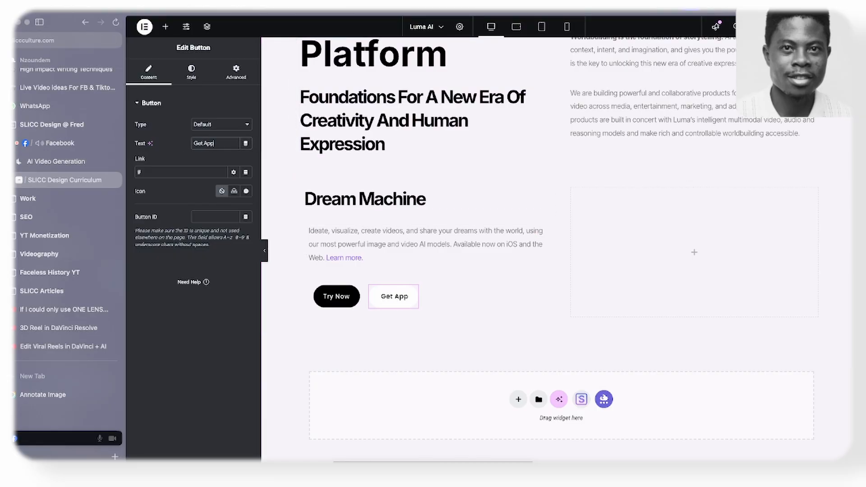
- Check the Dream Machine card's video on the Luma AI website and set the empty container beside the text column to a Video background
scroll(422, 229, up, 1)
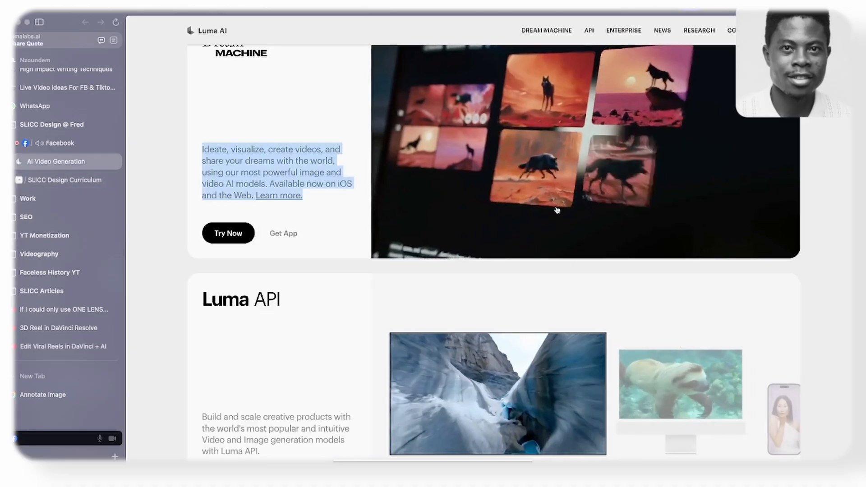
scroll(544, 214, up, 1)
scroll(343, 199, up, 3)
click(313, 203)
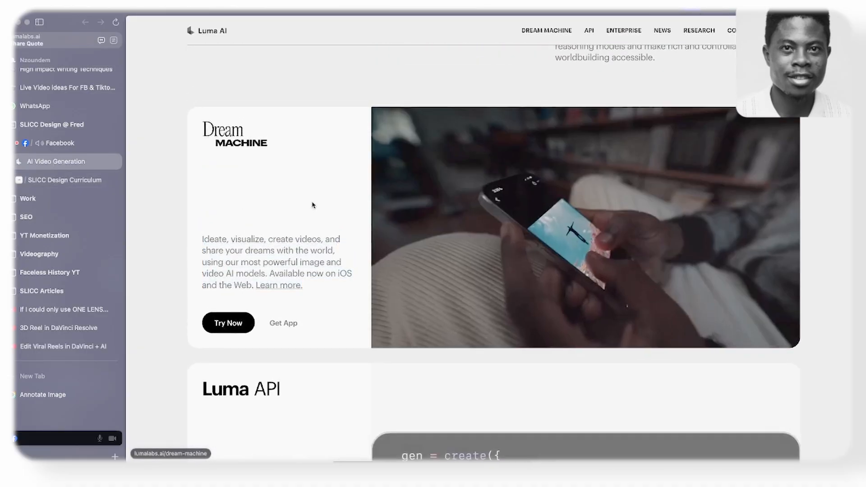
click(68, 181)
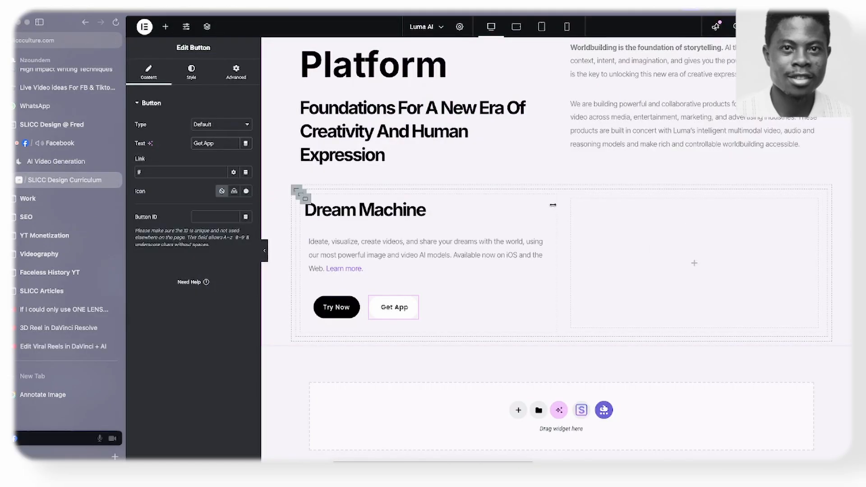
click(571, 199)
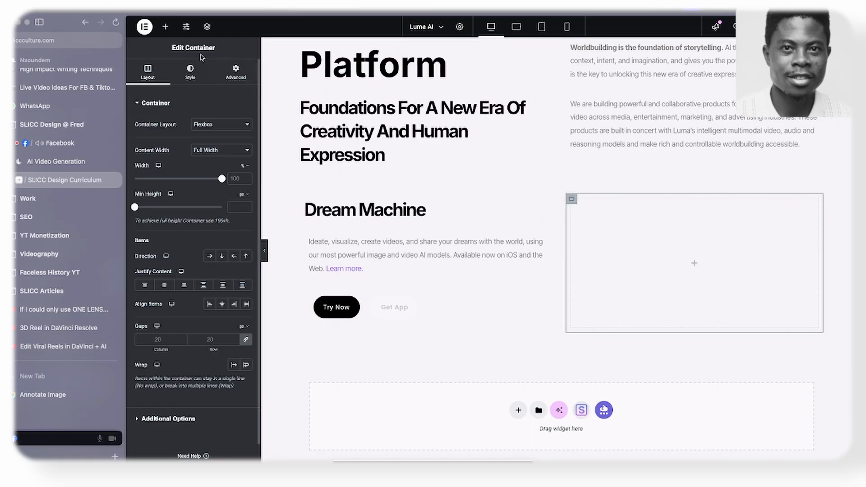
click(190, 71)
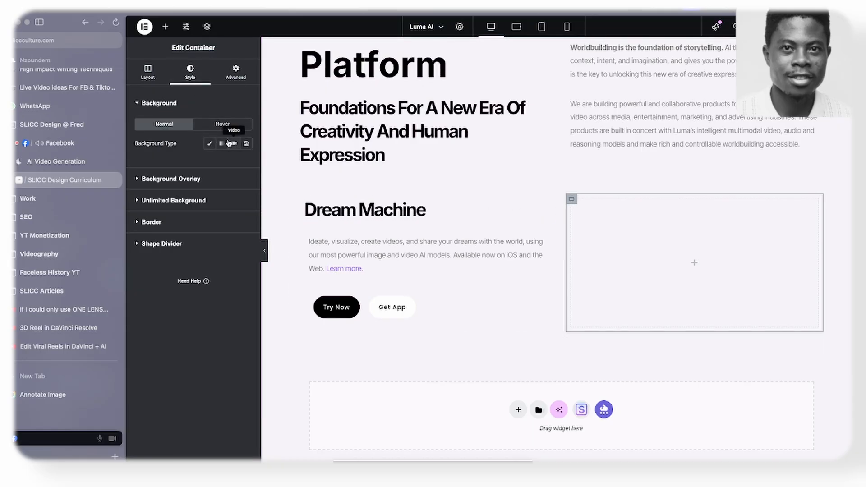
click(231, 145)
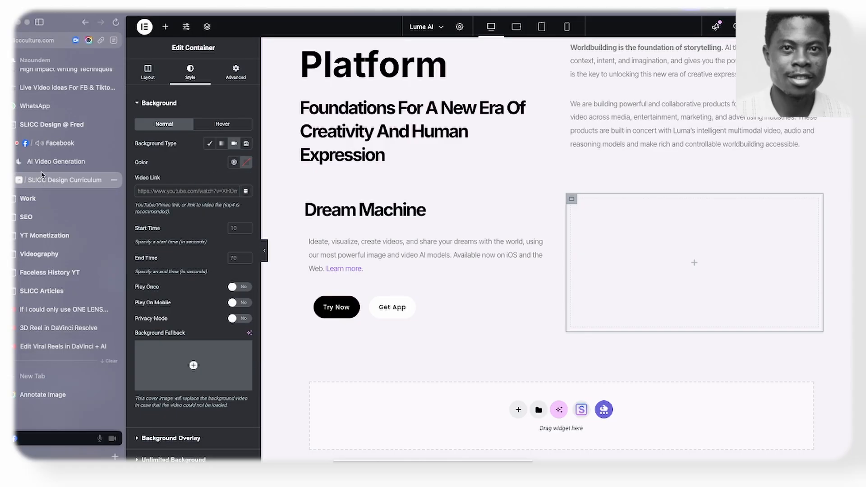
- Open the SLICC Culture WordPress dashboard in a new browser tab
click(37, 121)
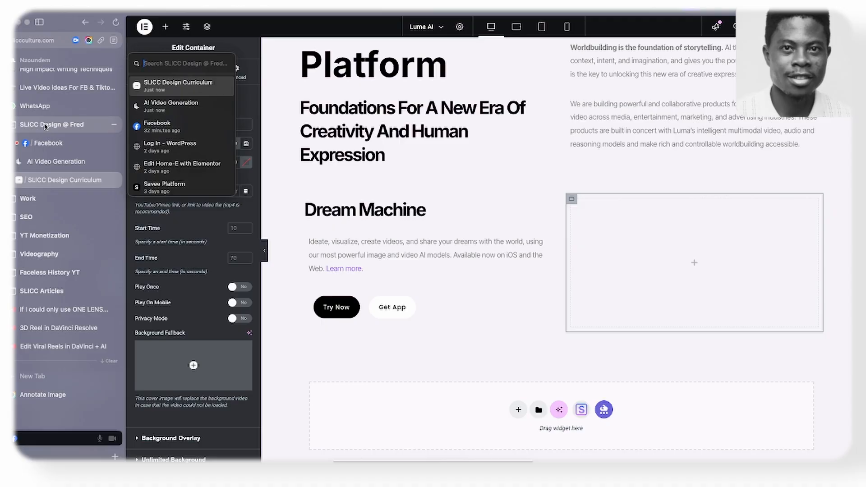
click(50, 380)
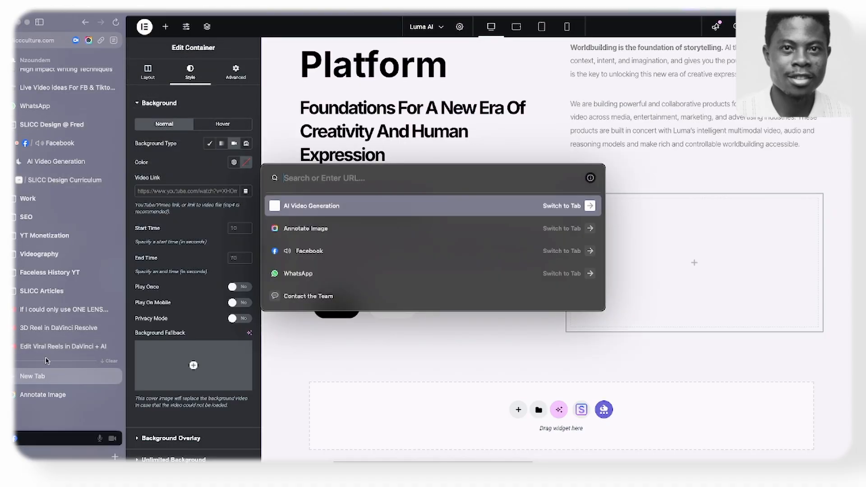
text(slicculture.com)
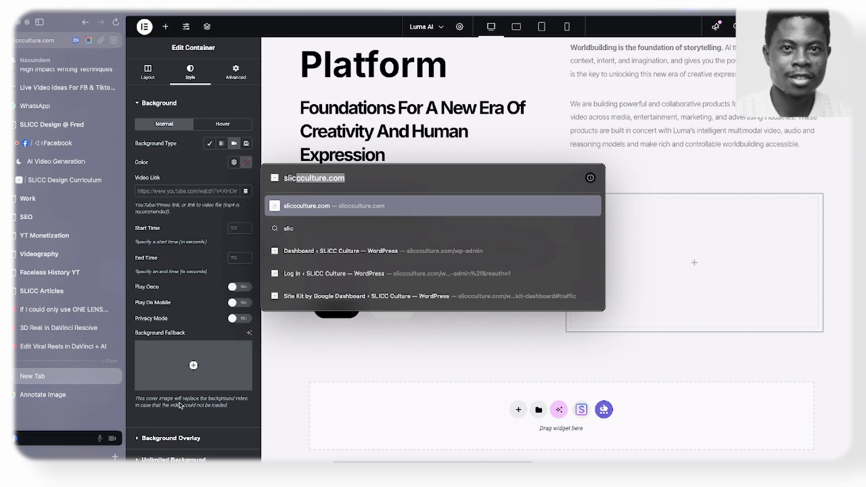
click(309, 249)
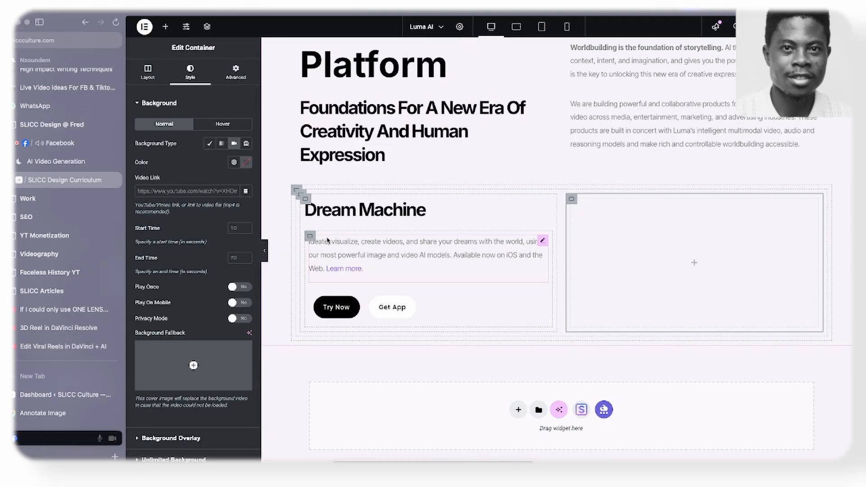
- Change the empty container's background type to Classic and open the file upload dialog for its background image
click(214, 147)
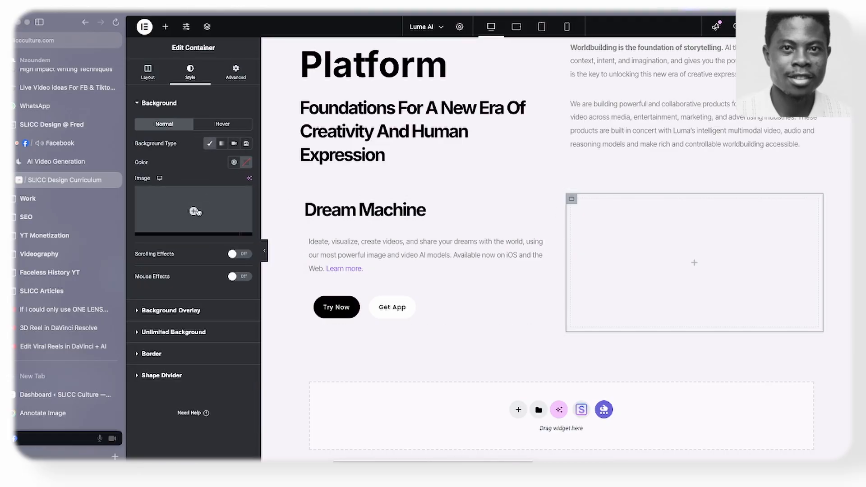
click(186, 231)
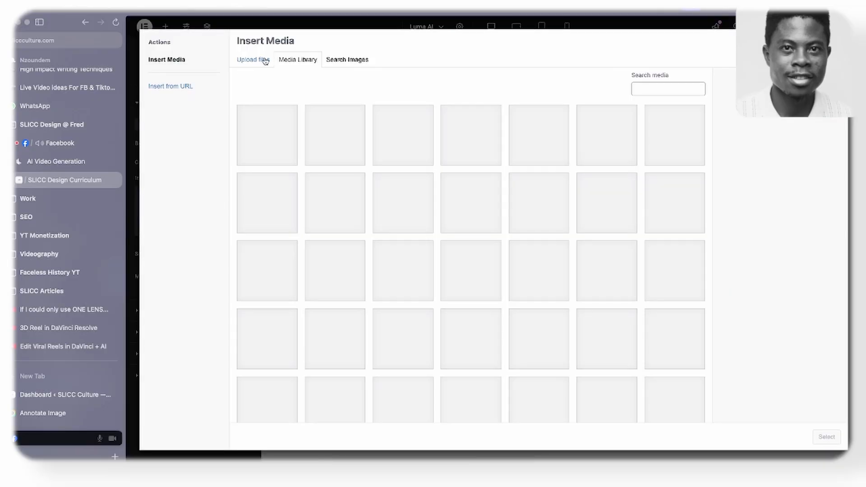
click(261, 63)
click(524, 219)
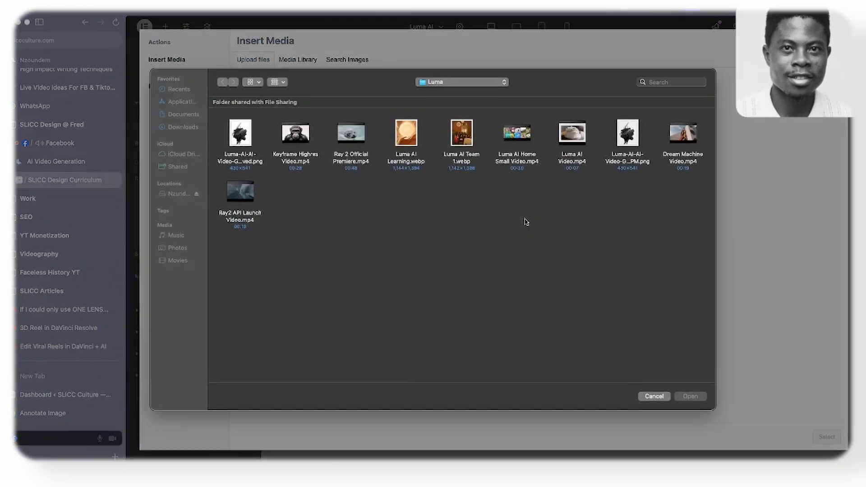
- Preview and upload Dream Machine Video.mp4 from the Luma folder, and copy its media file URL to the clipboard
click(247, 201)
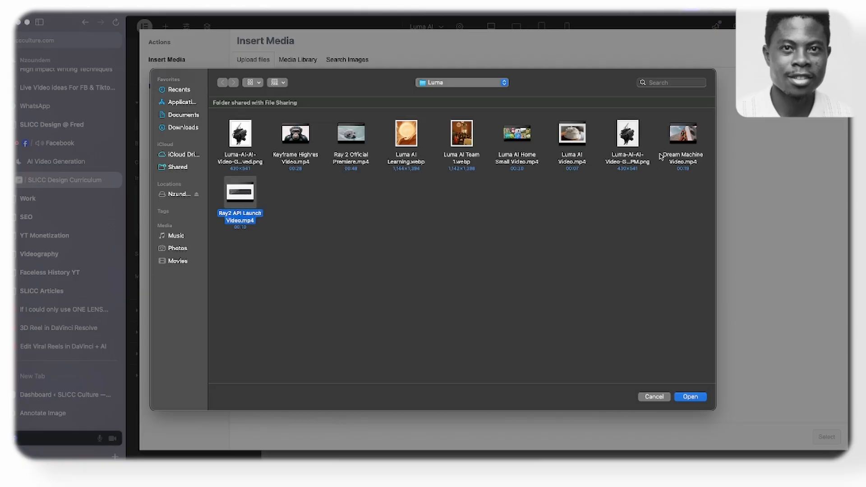
click(688, 138)
key(space)
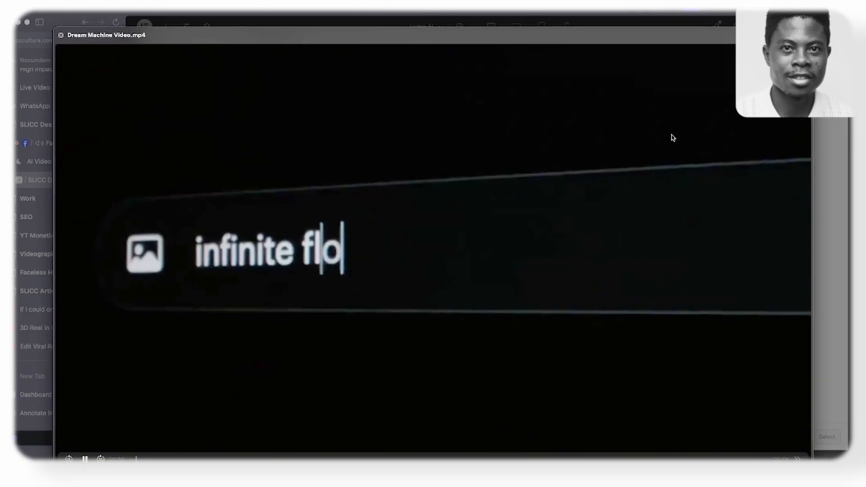
key(space)
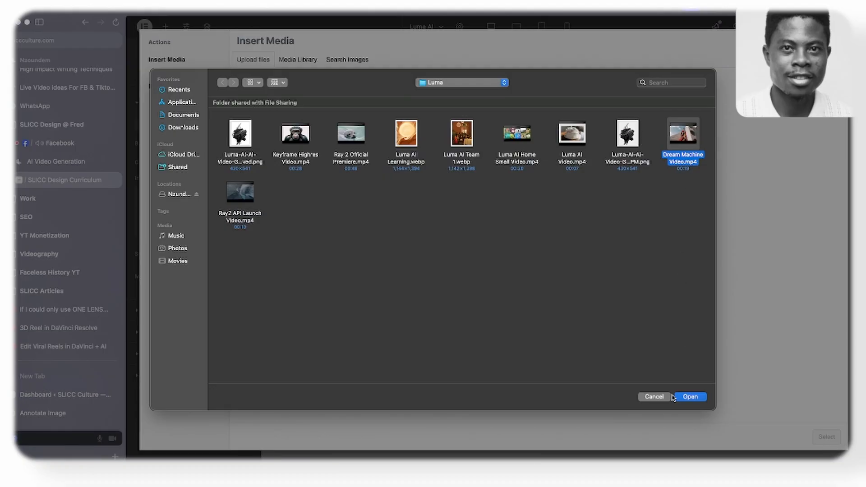
click(689, 399)
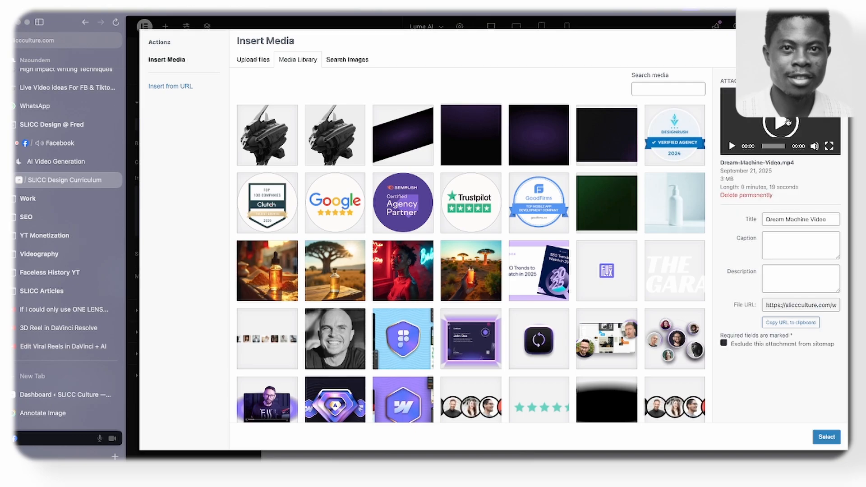
click(772, 323)
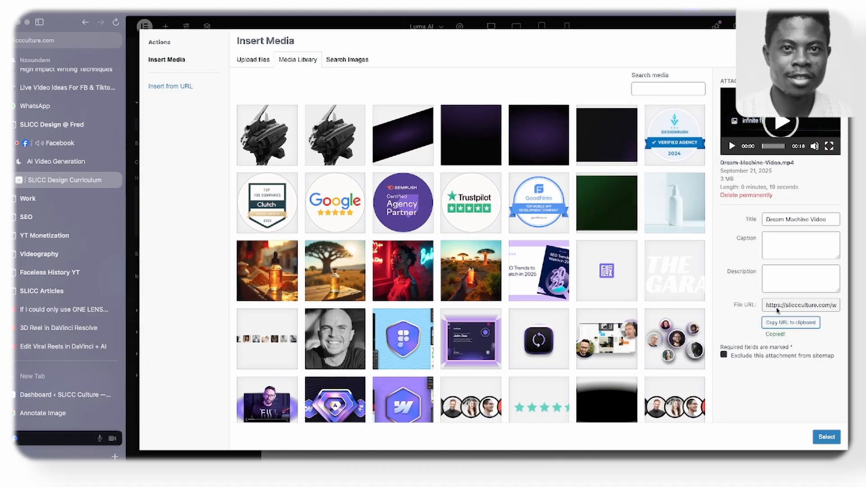
- Close the media library, set the empty container's background type to Video, and paste the clipboard content as its video link
click(837, 41)
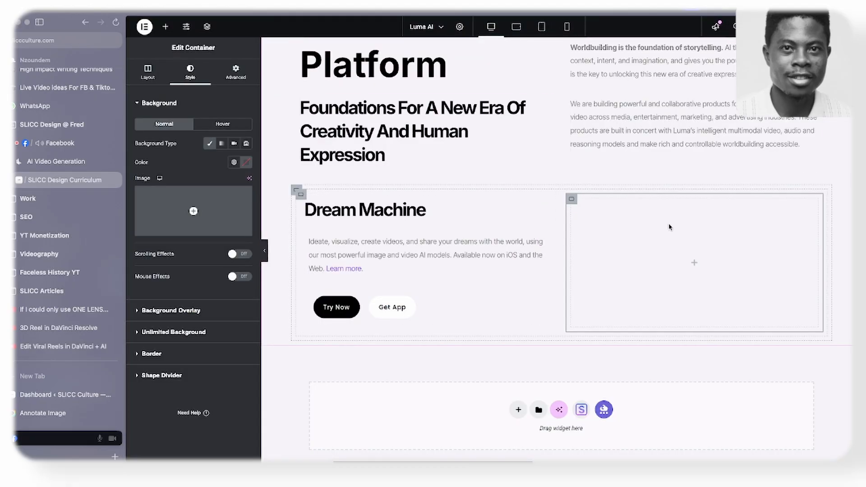
click(234, 143)
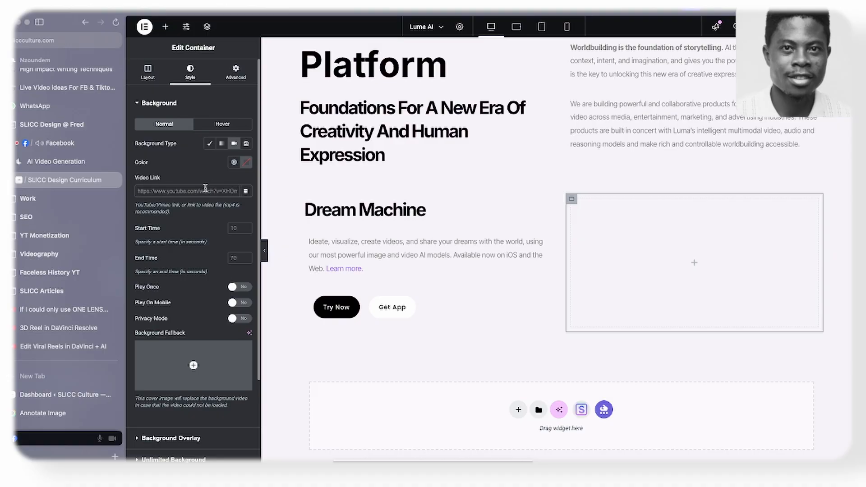
key(super+v)
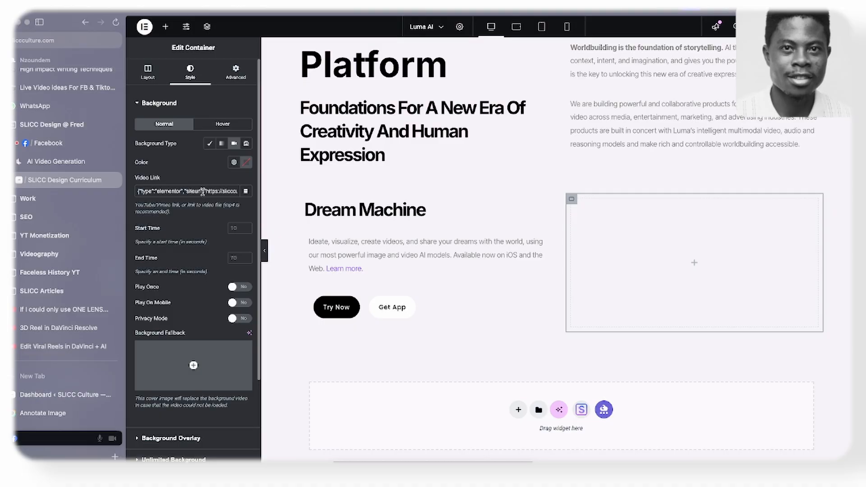
- Try to trim the pasted video link text down to the plain slicculture.com URL
drag(203, 192, 106, 196)
mouse_move(113, 196)
drag(205, 191, 138, 193)
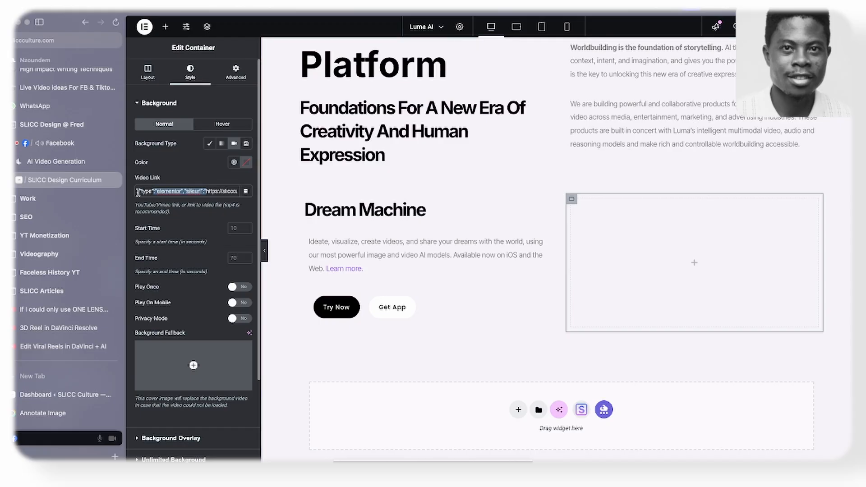
key(BackSpace)
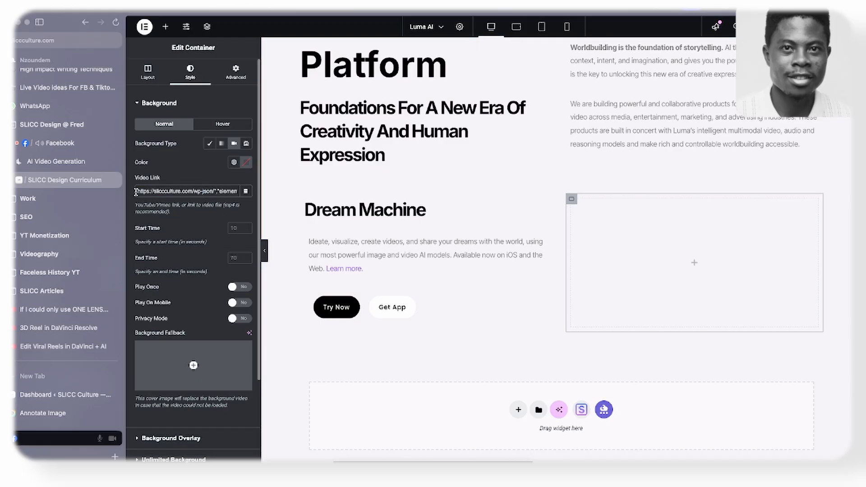
mouse_move(217, 191)
mouse_down()
mouse_move(260, 192)
mouse_move(205, 196)
mouse_up()
click(190, 194)
scroll(145, 194, left, 3)
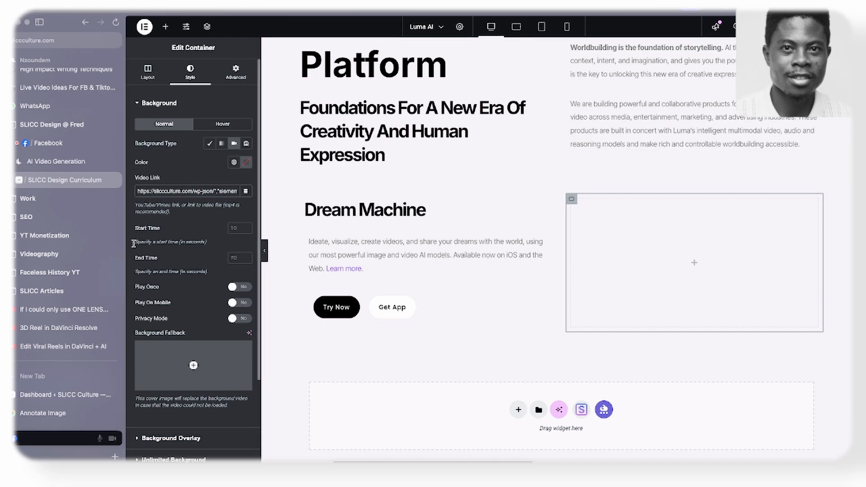
- Open Dream-Machine-Video.mp4 in the WordPress dashboard's media library and copy its file URL to the clipboard
click(63, 394)
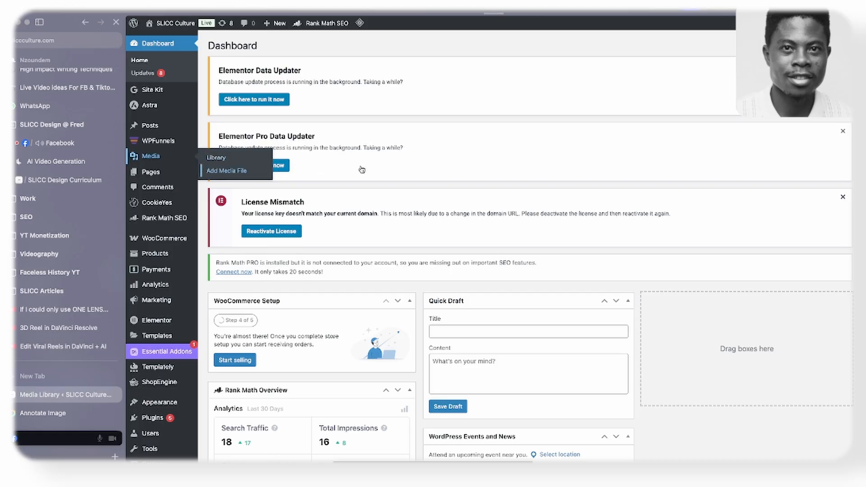
scroll(328, 285, down, 3)
scroll(328, 286, down, 3)
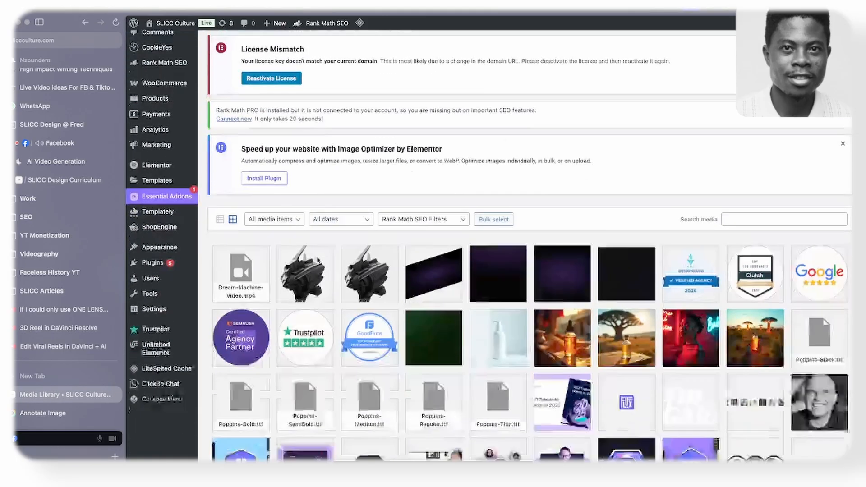
click(251, 181)
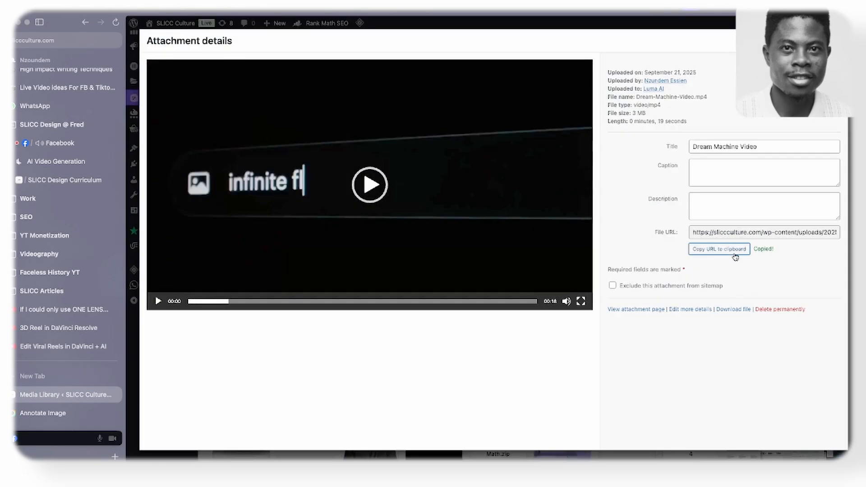
- Return to the page editor and replace the container's video link with the copied Dream-Machine-Video.mp4 URL
click(75, 180)
click(180, 186)
key(ctrl+a)
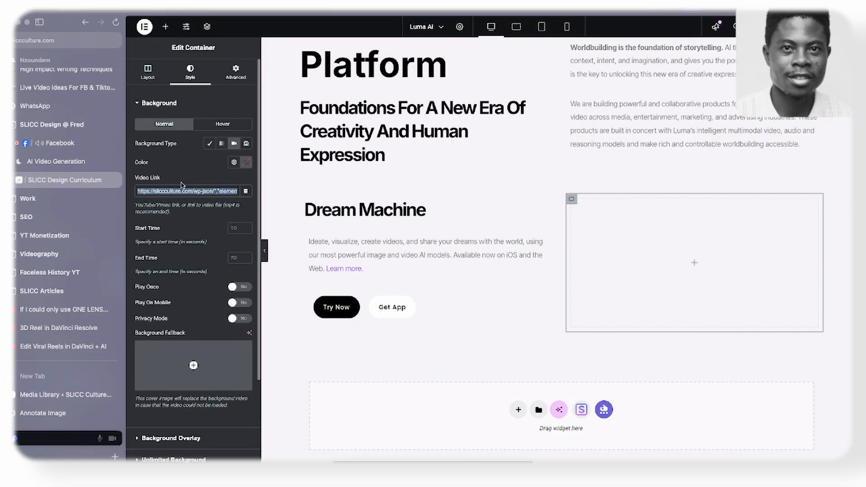
key(ctrl+v)
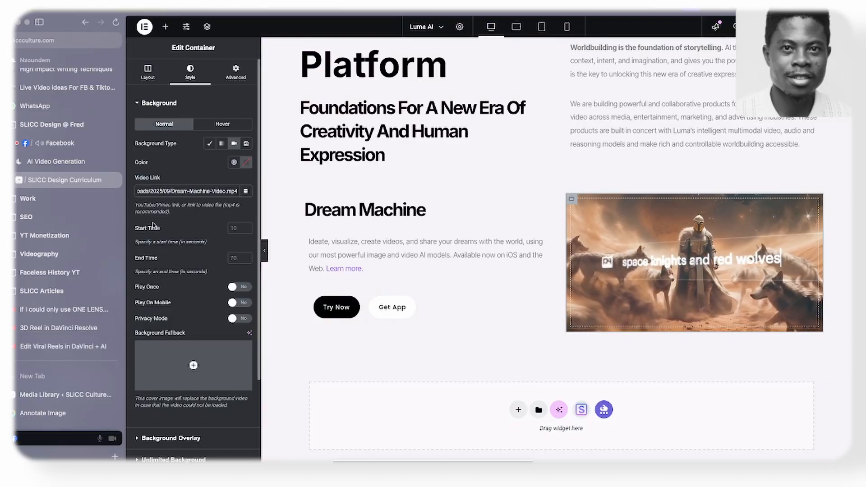
- Set the video container's minimum height to 30 vh and preview the page at full width
click(147, 72)
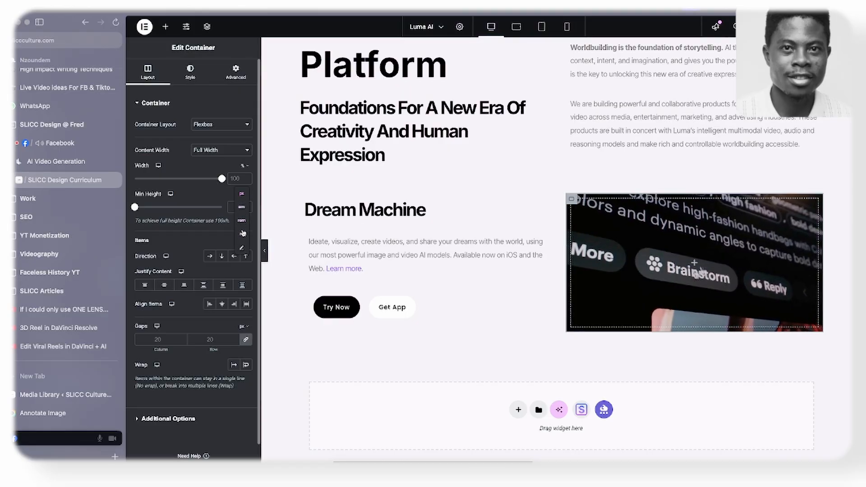
click(243, 234)
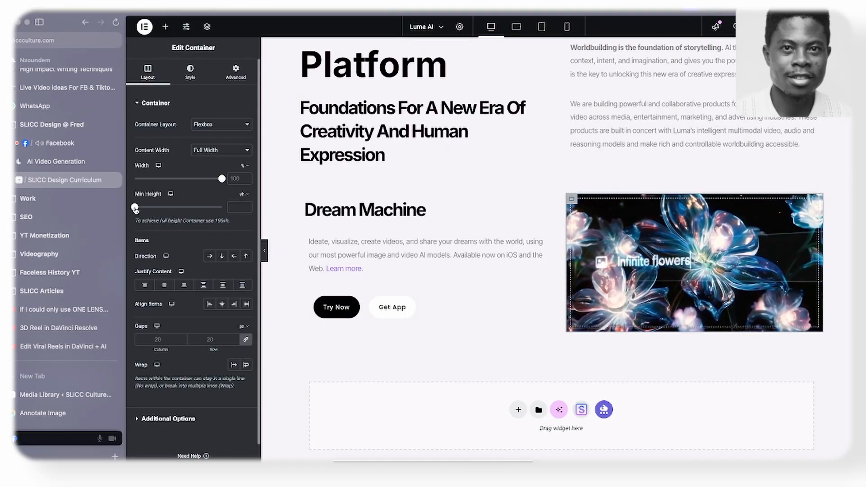
drag(157, 213, 161, 218)
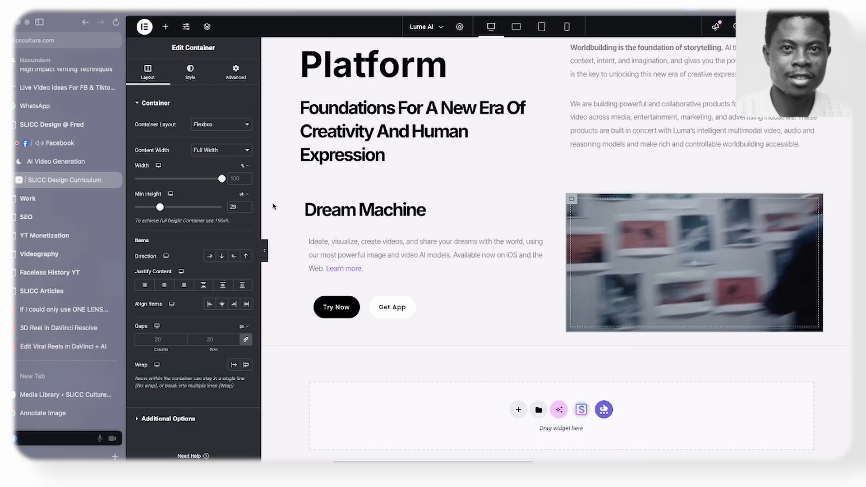
click(246, 206)
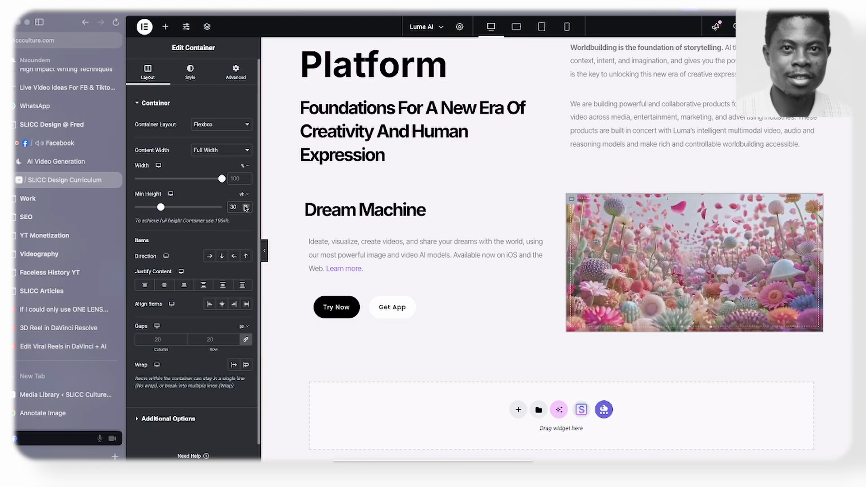
click(266, 251)
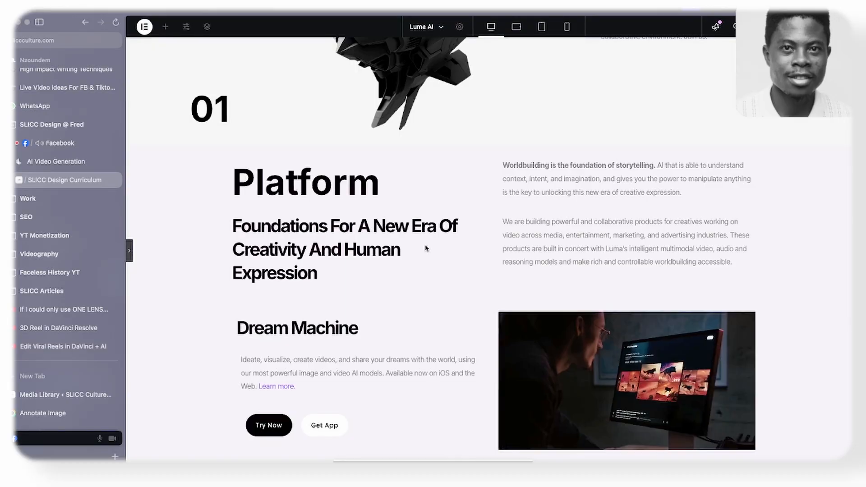
click(130, 255)
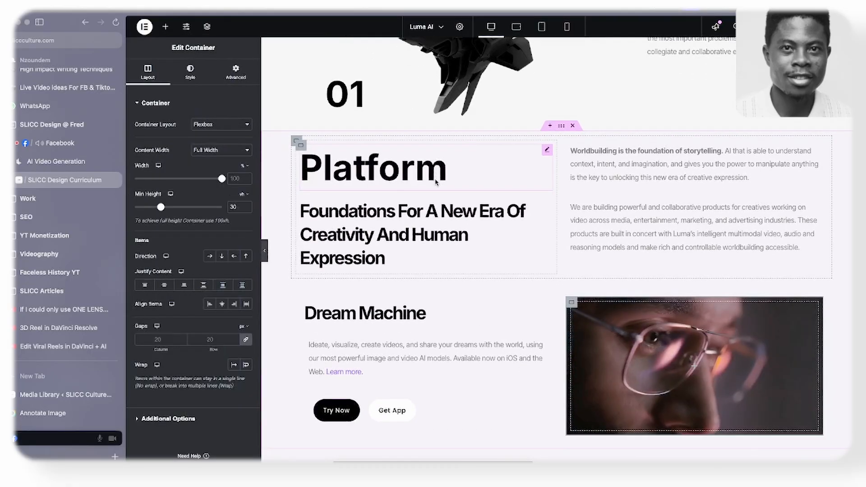
- Give the container holding the whole Dream Machine card a Classic white background
scroll(441, 177, down, 2)
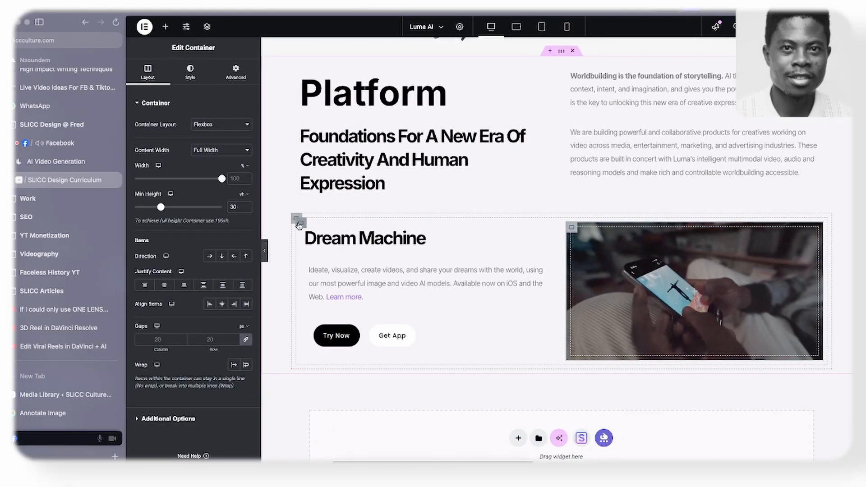
click(292, 224)
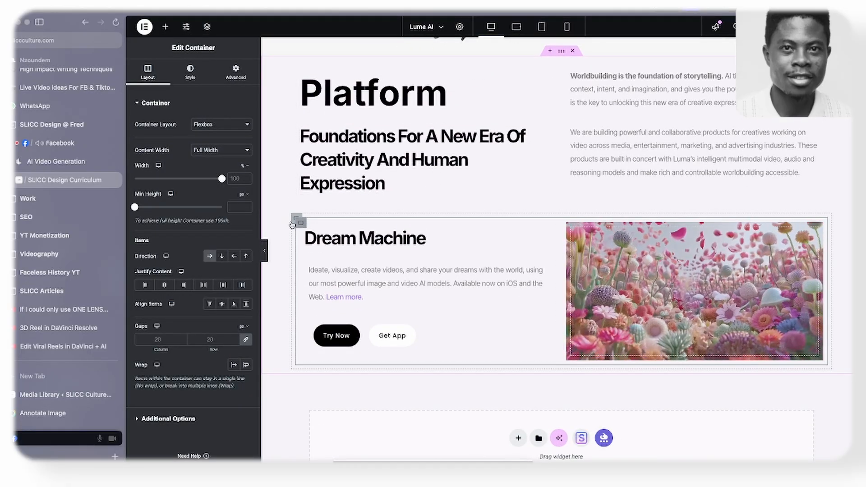
click(193, 82)
click(209, 143)
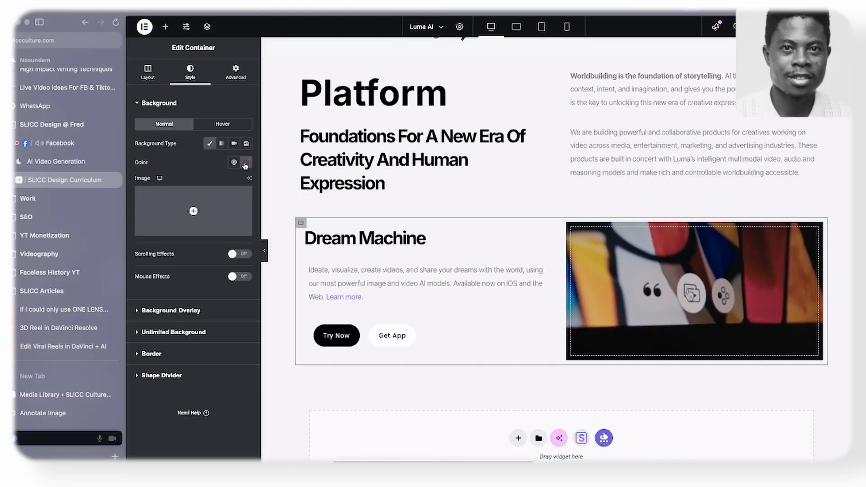
click(245, 162)
click(178, 169)
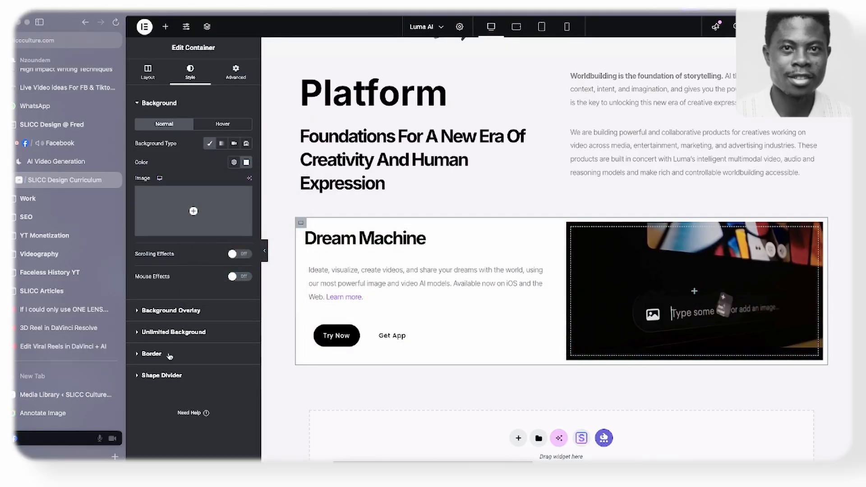
- Set the Dream Machine card's border radius to 30 px on all corners and preview the page at full width
click(170, 354)
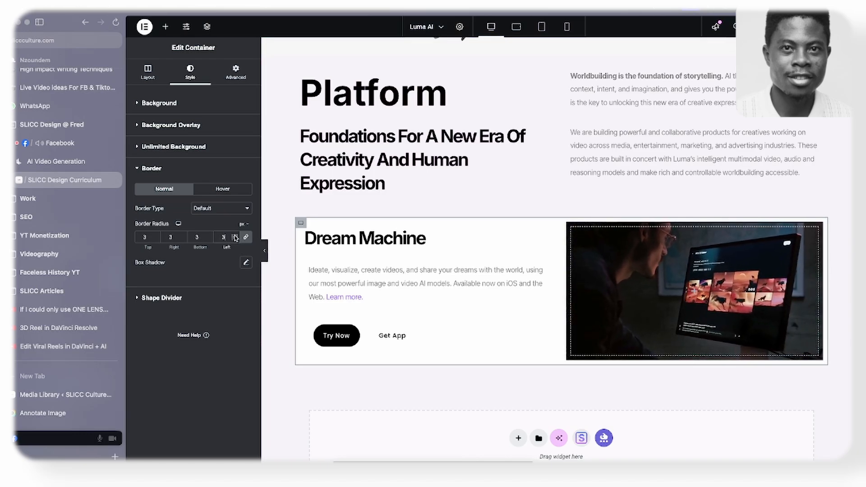
click(266, 252)
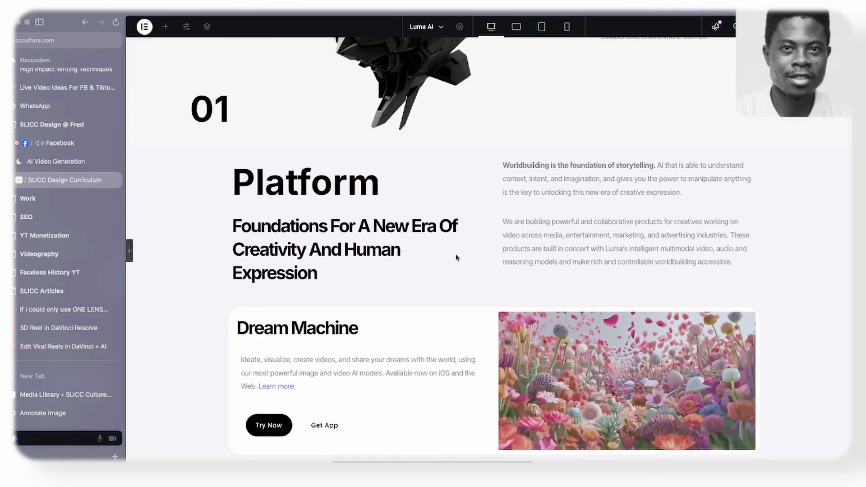
click(130, 254)
scroll(418, 186, down, 2)
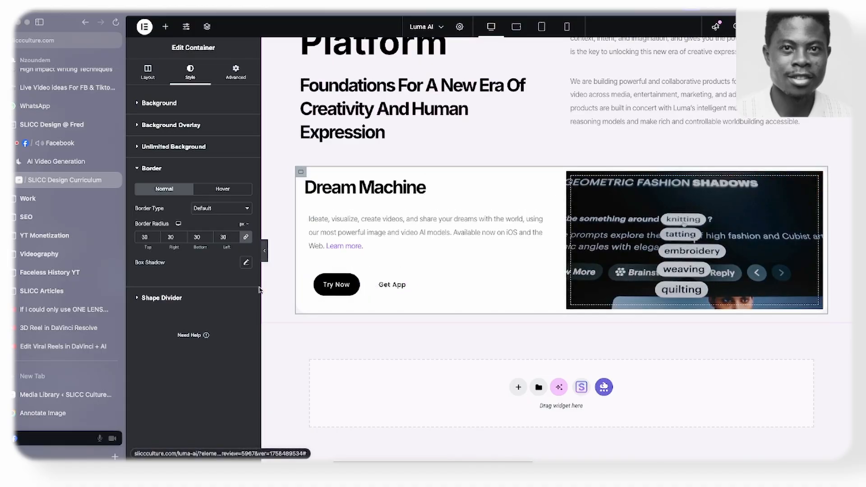
- Check the Dream Machine card on the Luma AI website and set its description text's custom width to 73% in the editor
click(56, 161)
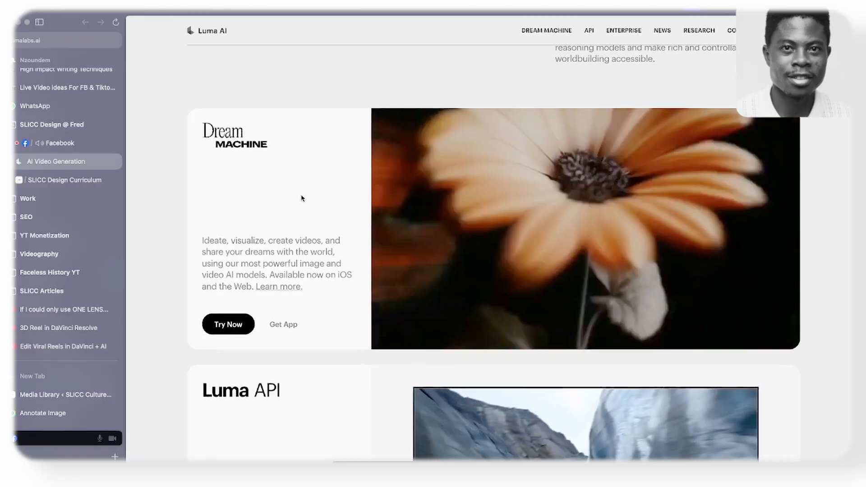
click(59, 182)
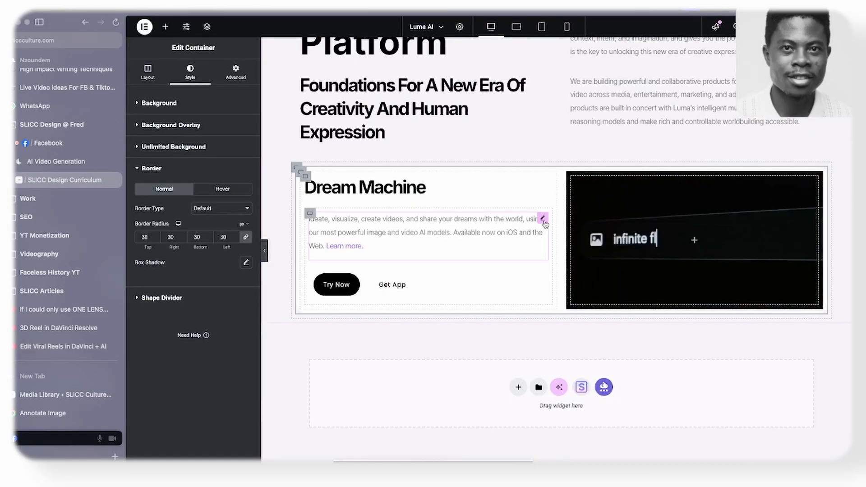
click(543, 220)
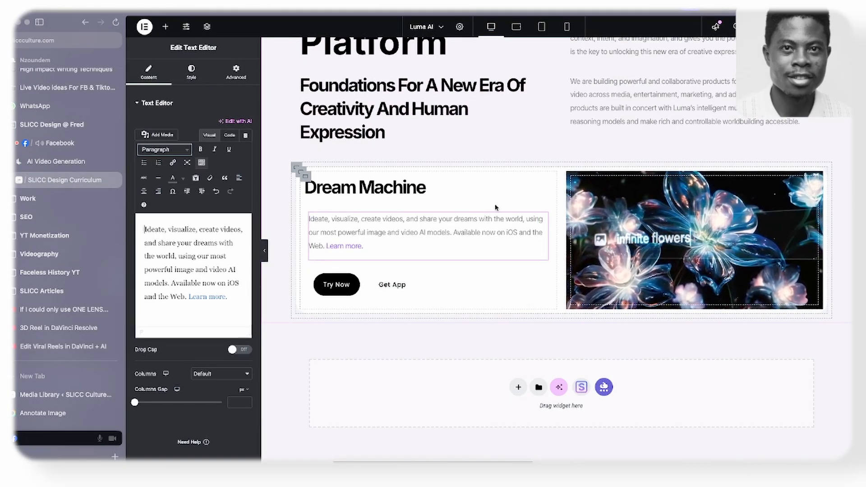
click(236, 74)
drag(224, 225, 200, 229)
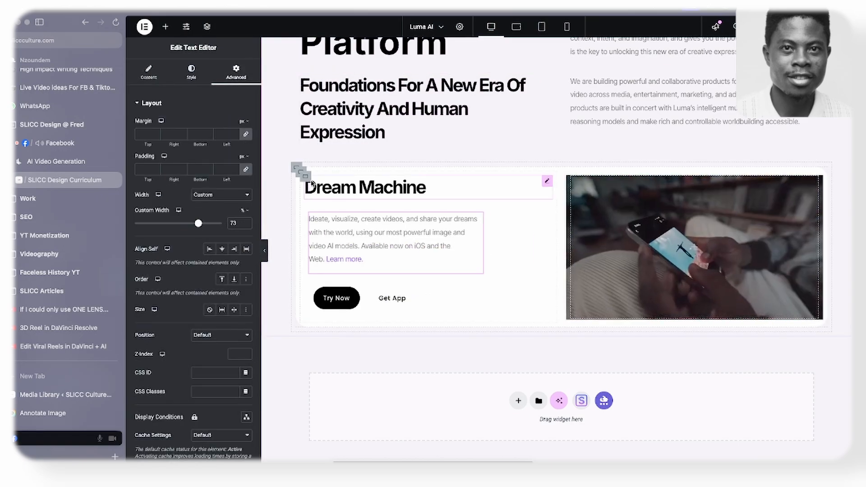
- Set the minimum height of both the Dream Machine card container and its video container to 50 vh
click(301, 174)
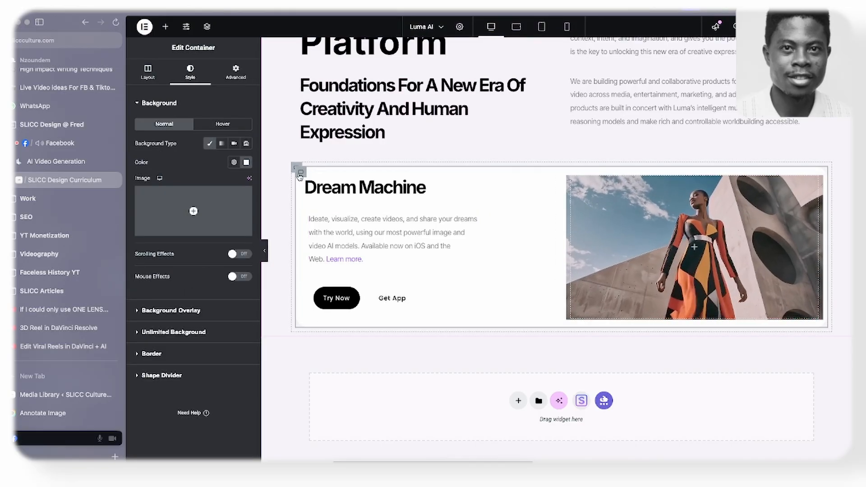
click(147, 71)
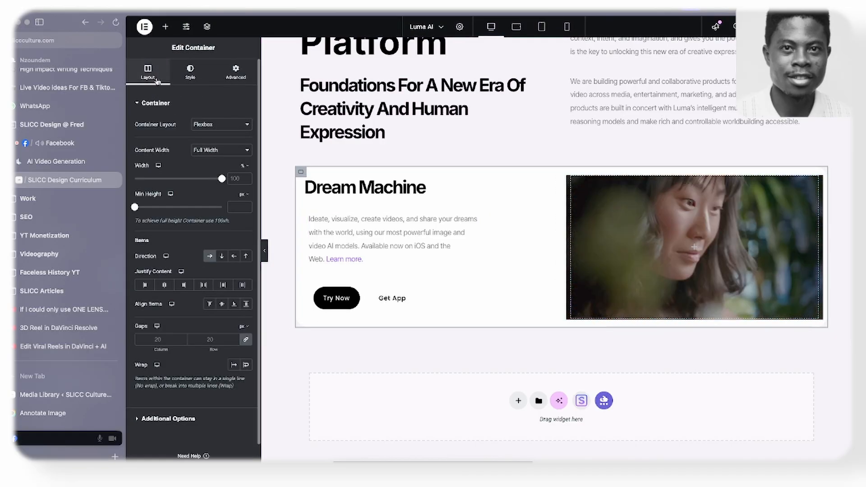
click(243, 194)
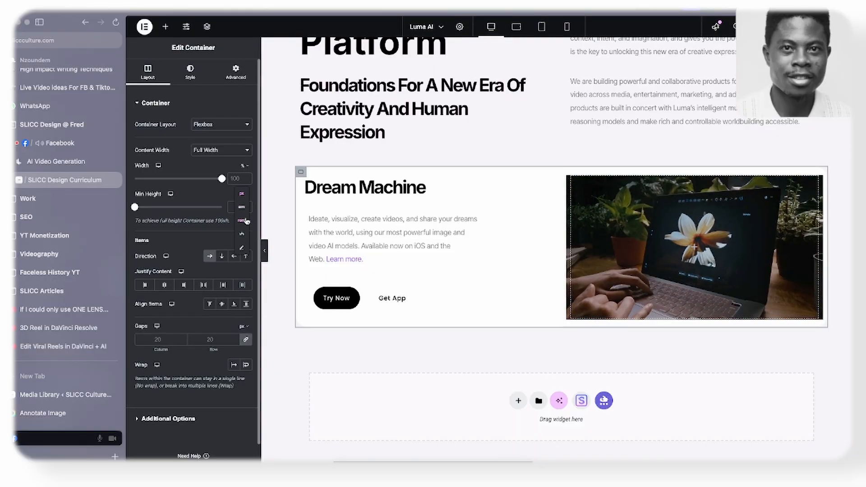
click(243, 233)
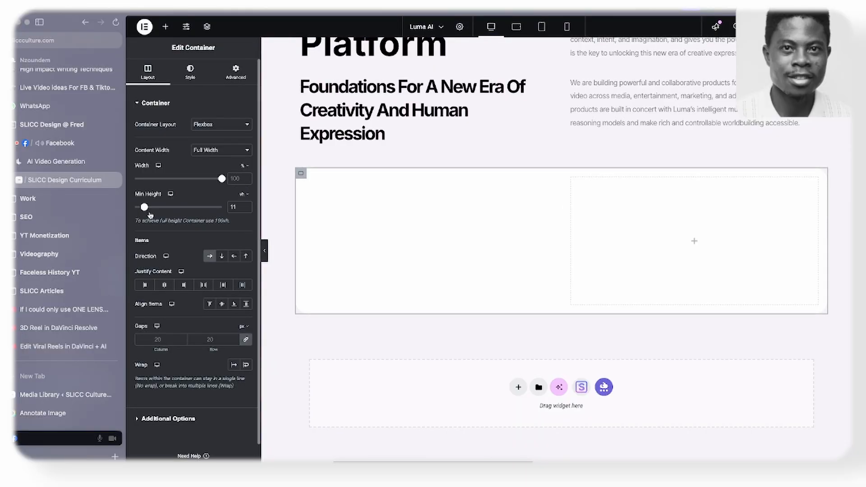
drag(150, 214, 179, 215)
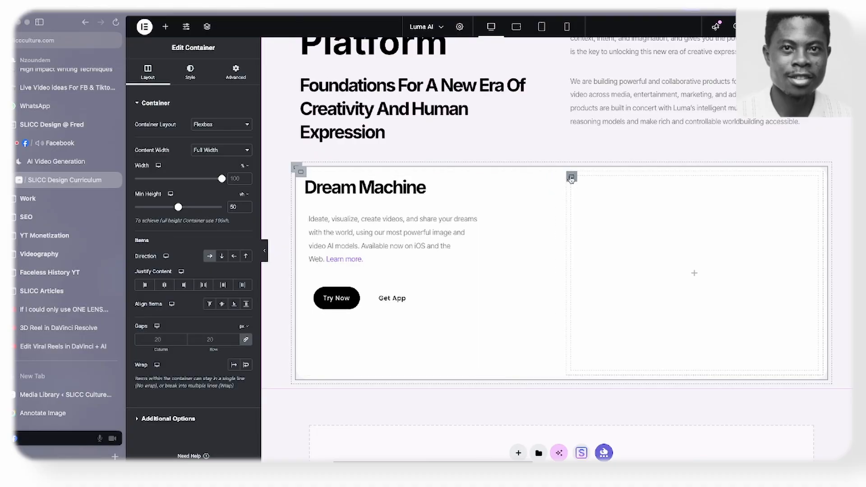
click(571, 178)
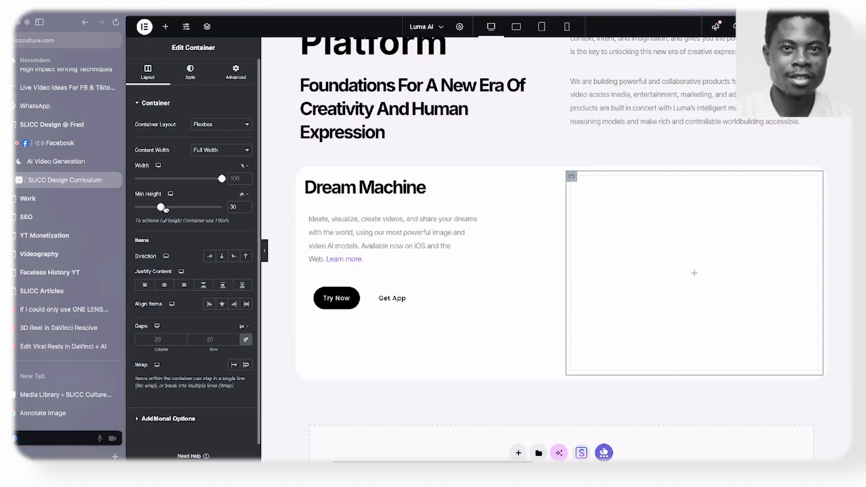
drag(162, 209, 180, 216)
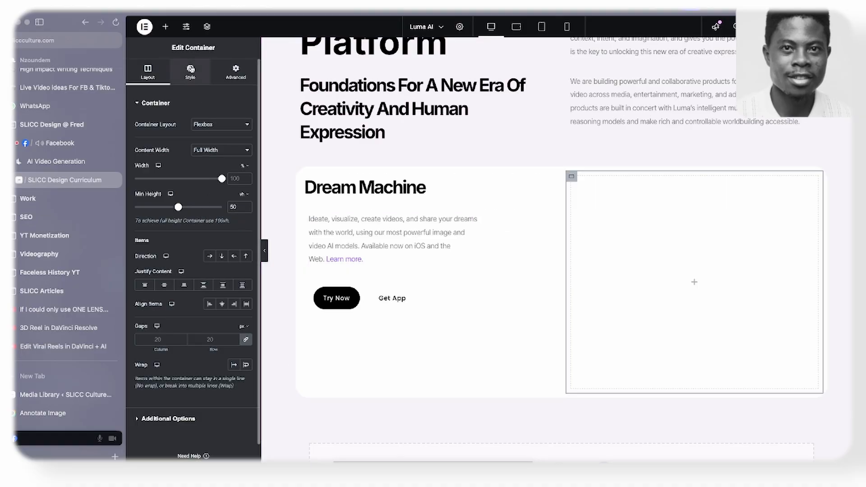
- Re-enter the link to Dream-Machine-Video.mp4 as the background video of the Dream Machine card's video container
click(190, 71)
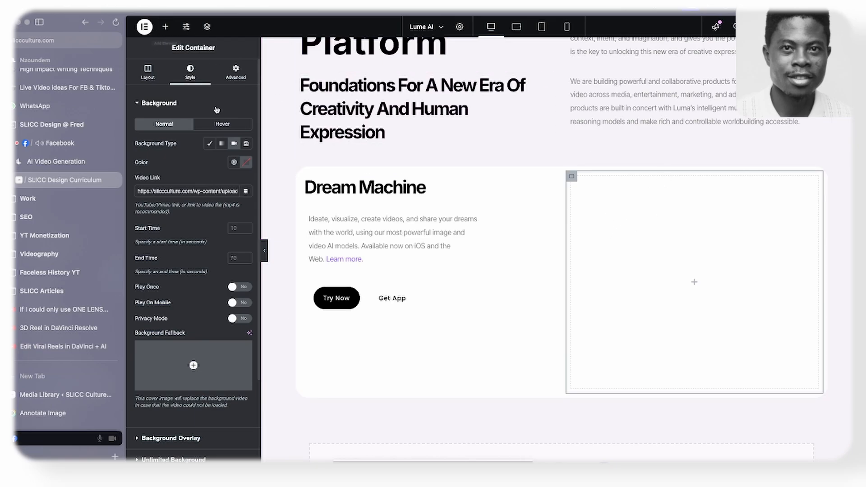
triple_click(213, 189)
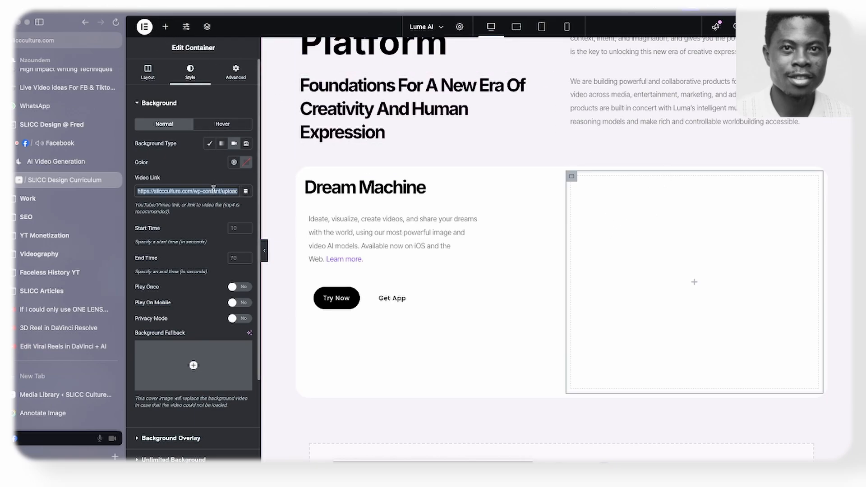
key(super+x)
key(super+v)
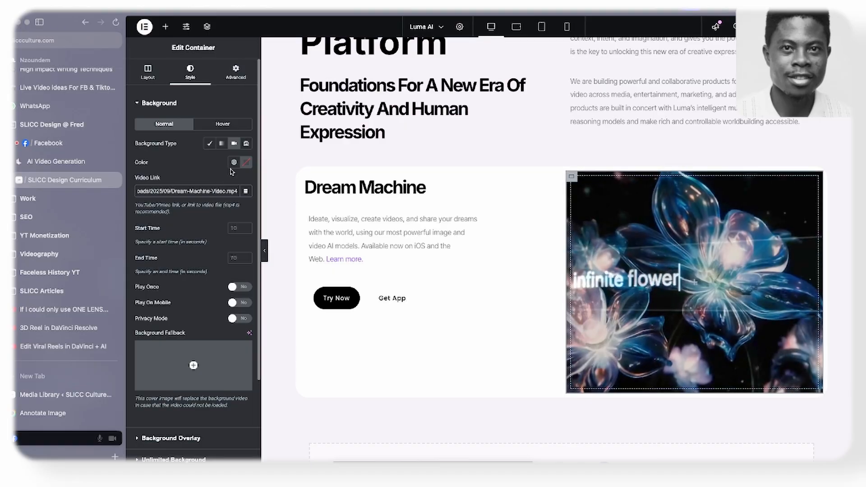
- Check the Figma wireframe and add a Spacer widget between the Dream Machine heading and its description text
click(166, 26)
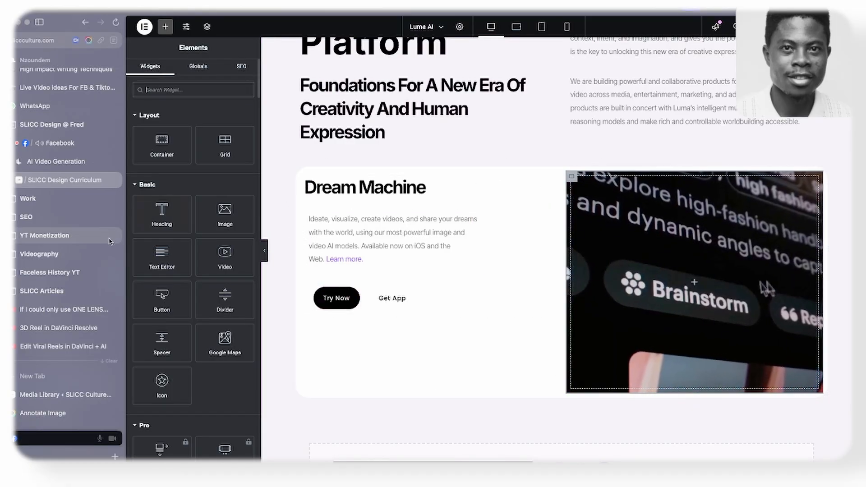
key(super+Tab)
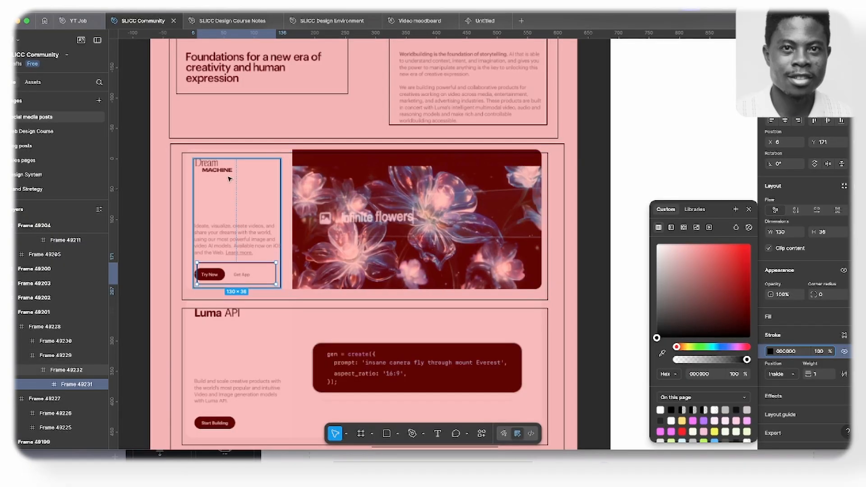
click(226, 235)
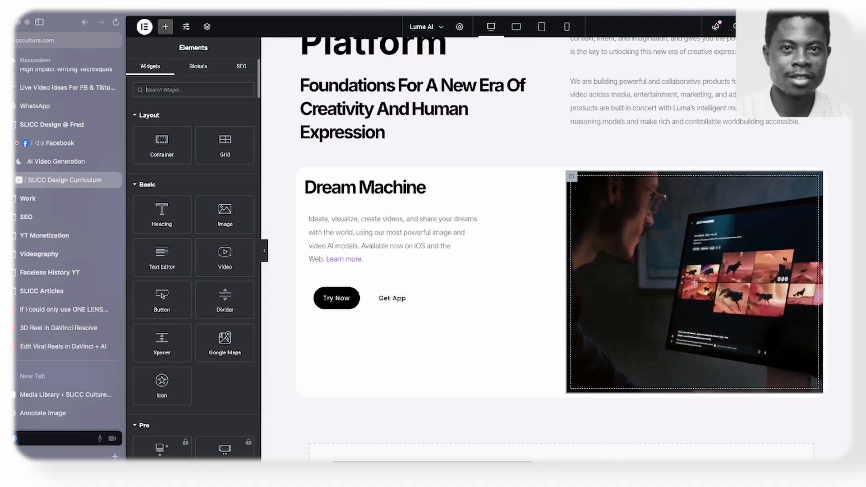
text(spacer)
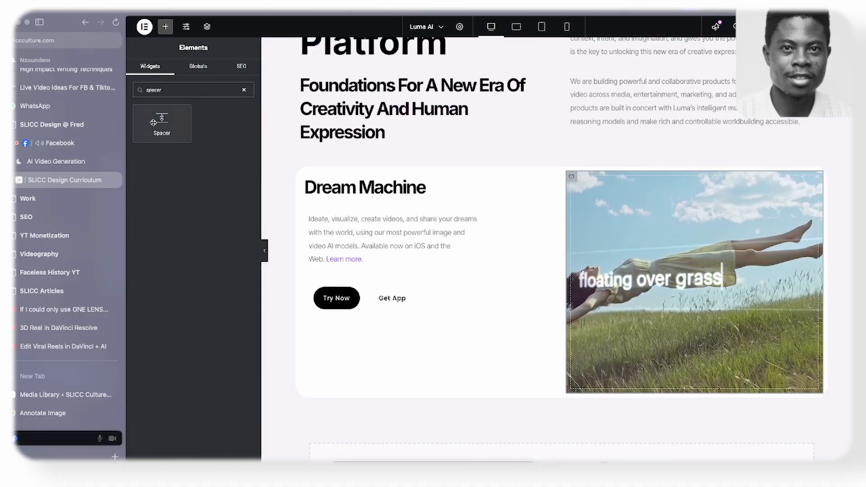
drag(154, 123, 346, 193)
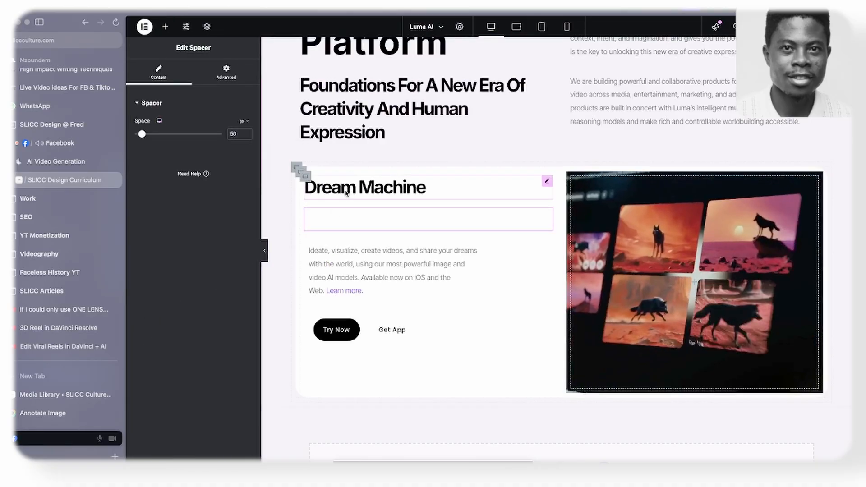
- Set the new spacer's height to 196 px and preview the Dream Machine card at full width
drag(141, 134, 165, 150)
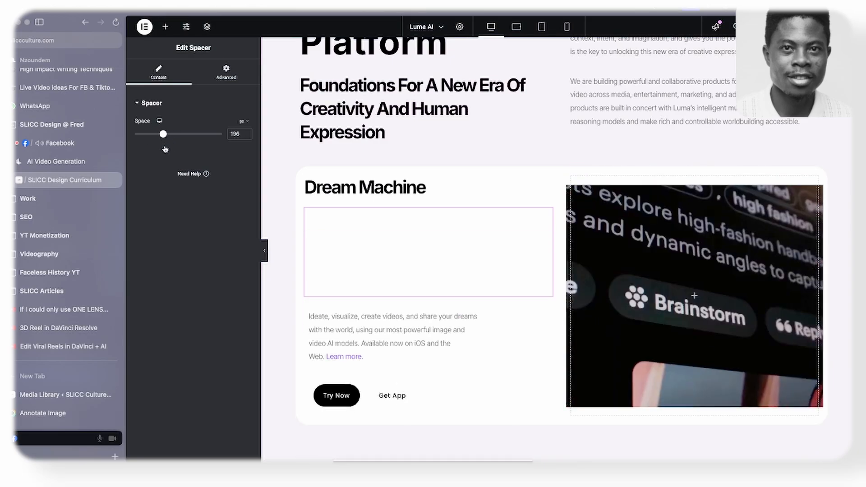
click(265, 251)
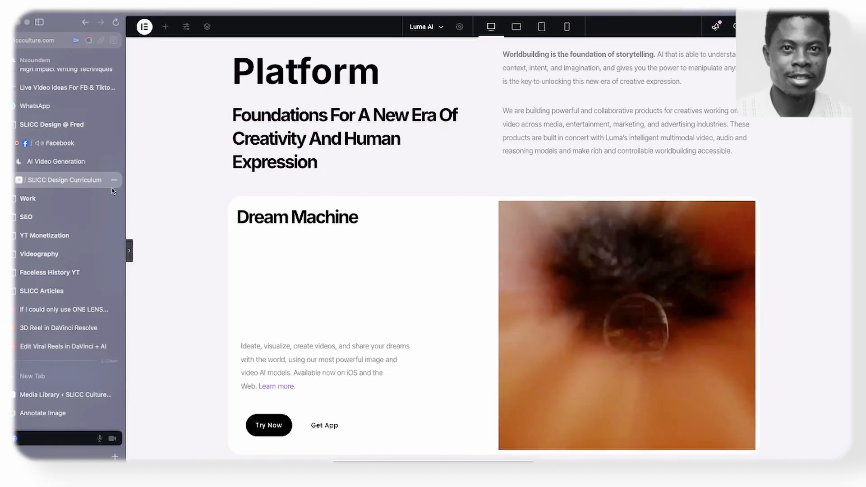
click(130, 250)
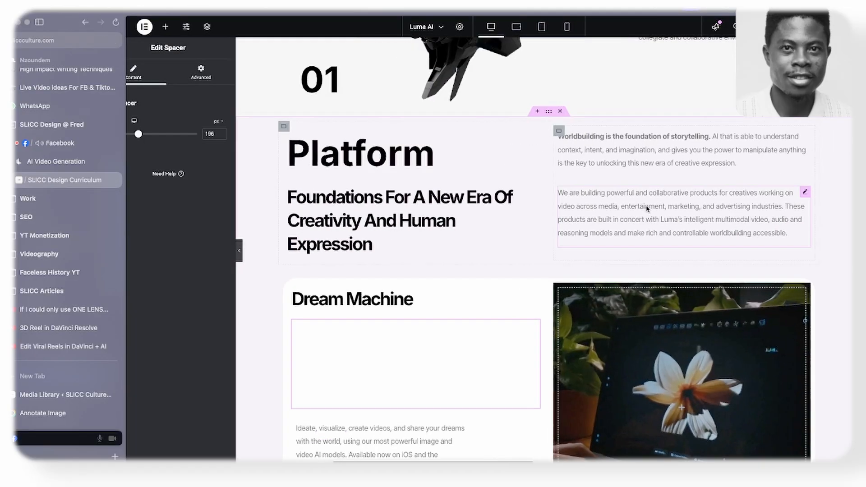
- Set the video container's unlinked border radius to 0 top, 30 right, 30 bottom and 0 left px, and preview the page at full width
scroll(605, 214, down, 3)
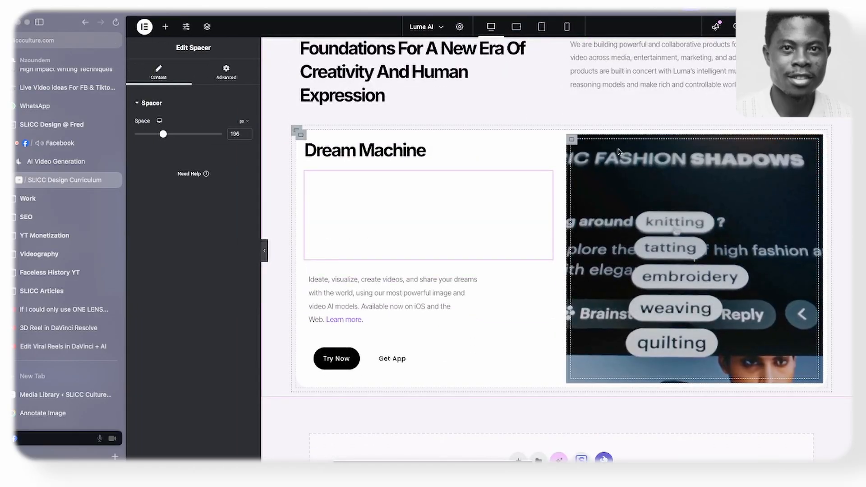
click(573, 141)
scroll(181, 315, down, 3)
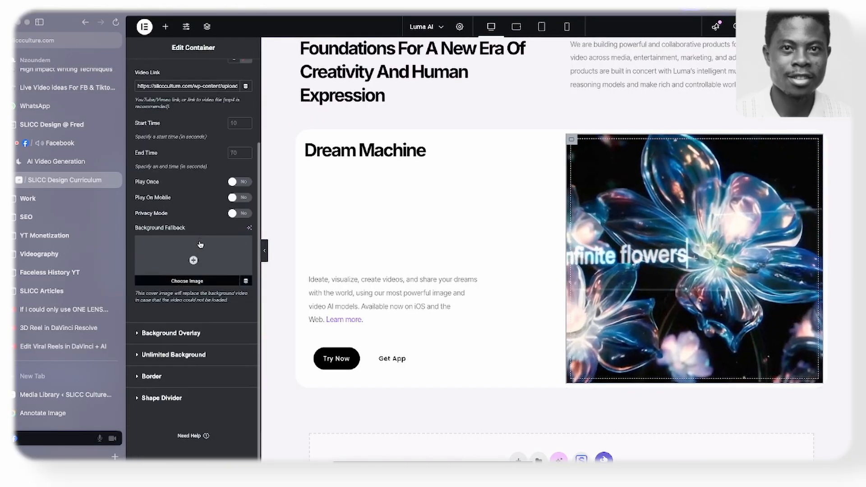
click(166, 383)
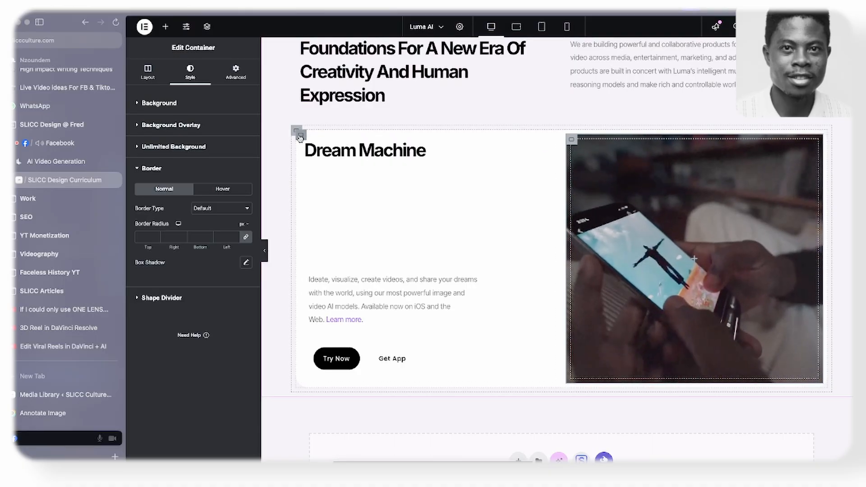
click(326, 138)
click(571, 140)
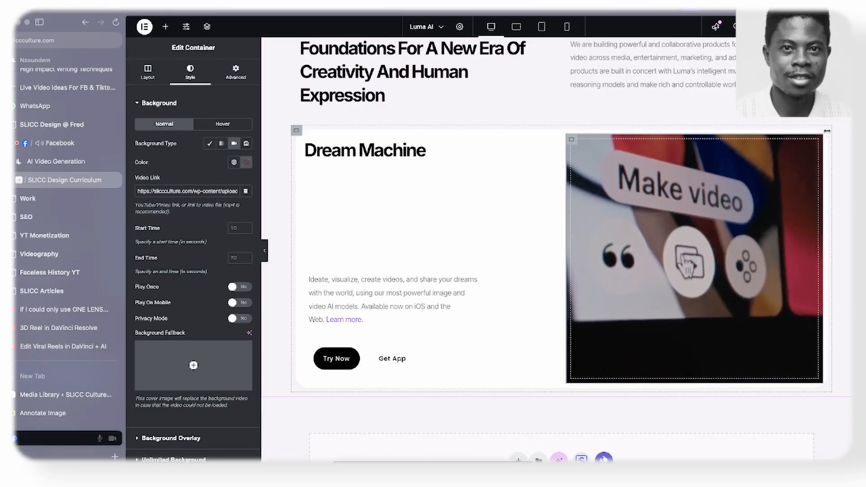
mouse_move(138, 385)
scroll(138, 384, down, 3)
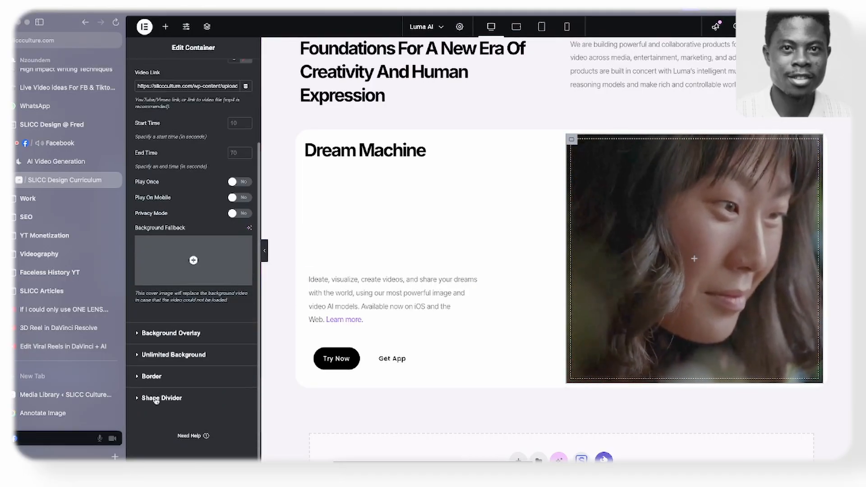
click(172, 382)
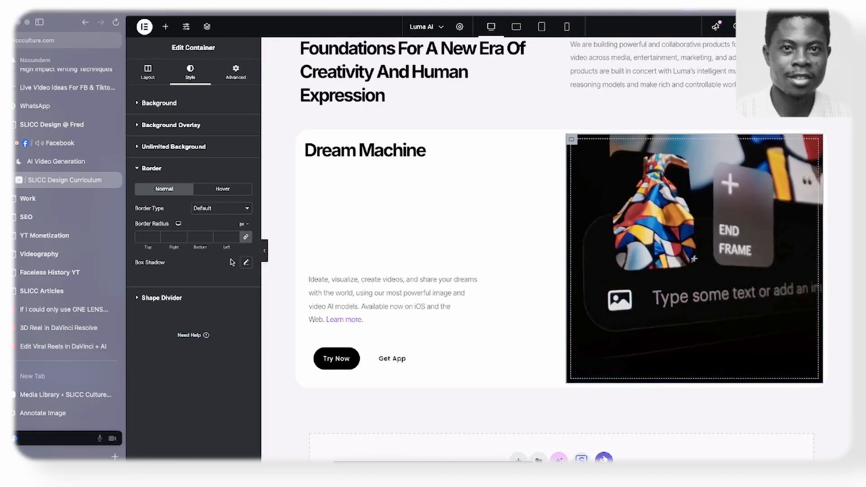
click(246, 237)
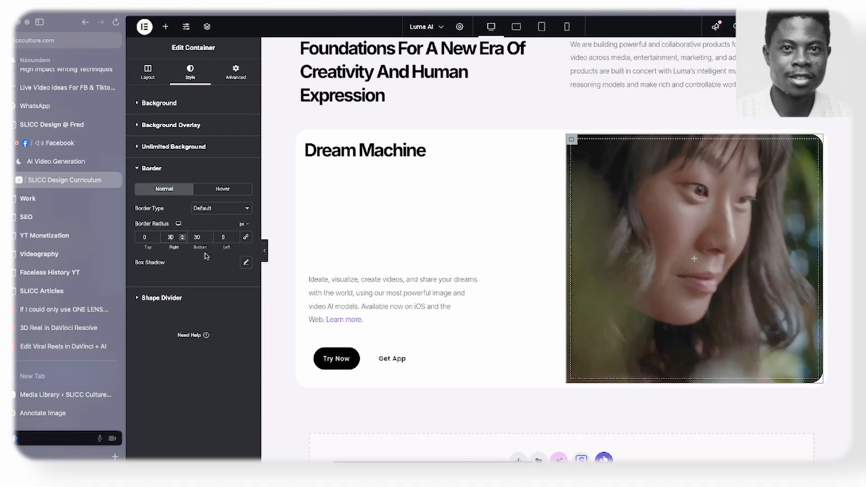
scroll(266, 253, up, 2)
click(266, 254)
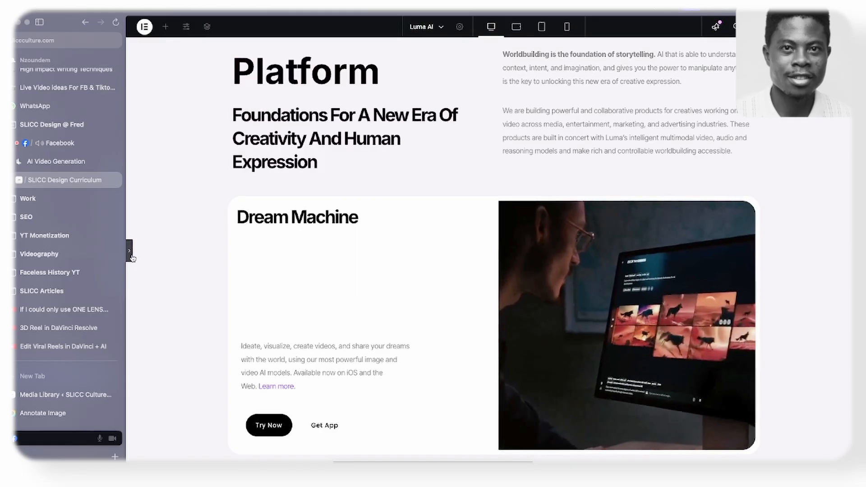
click(131, 253)
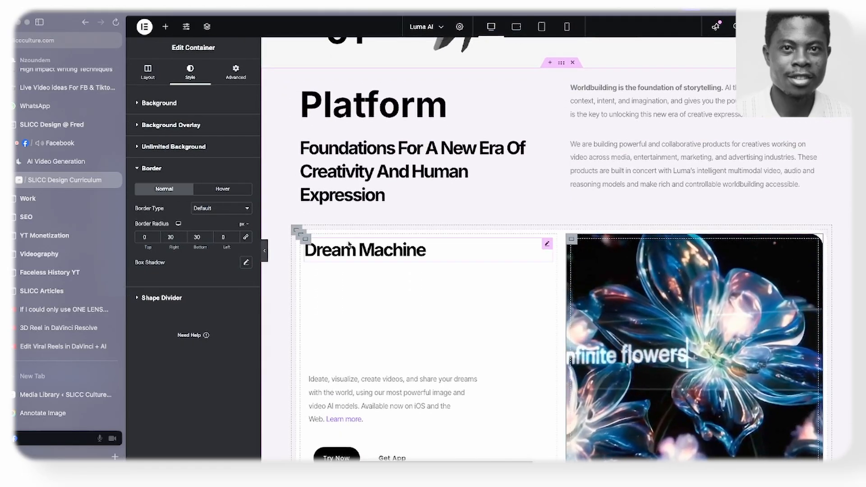
- Compare with the Luma AI website, set the Dream Machine card container's padding to 0 on all sides, and preview it at full width
click(300, 240)
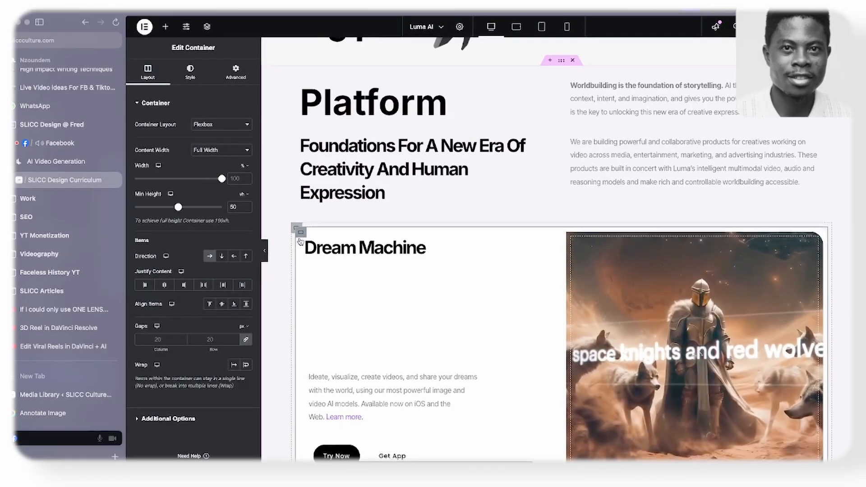
scroll(822, 144, down, 2)
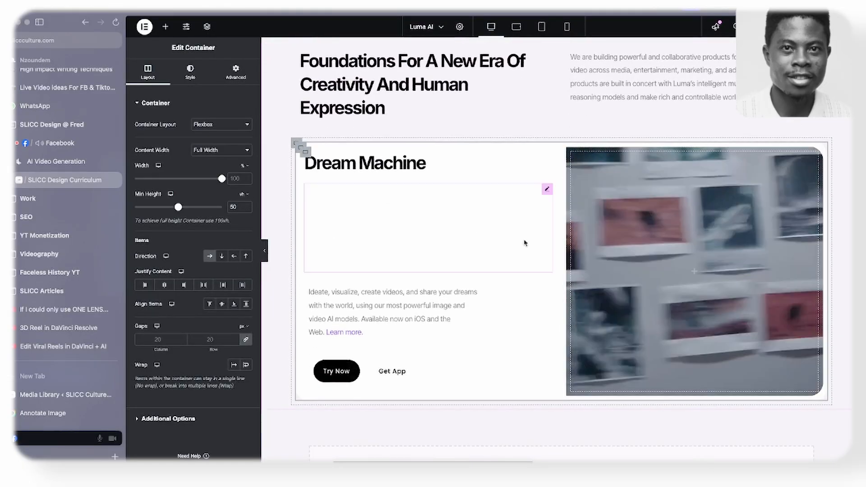
click(68, 165)
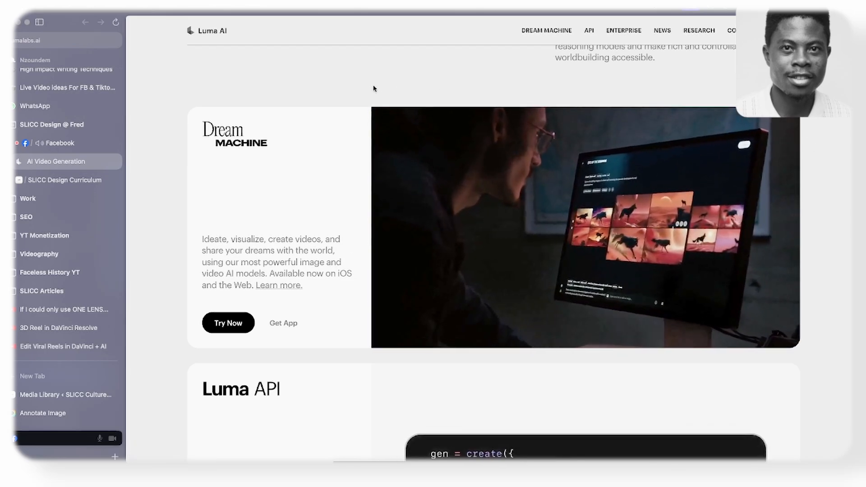
click(70, 180)
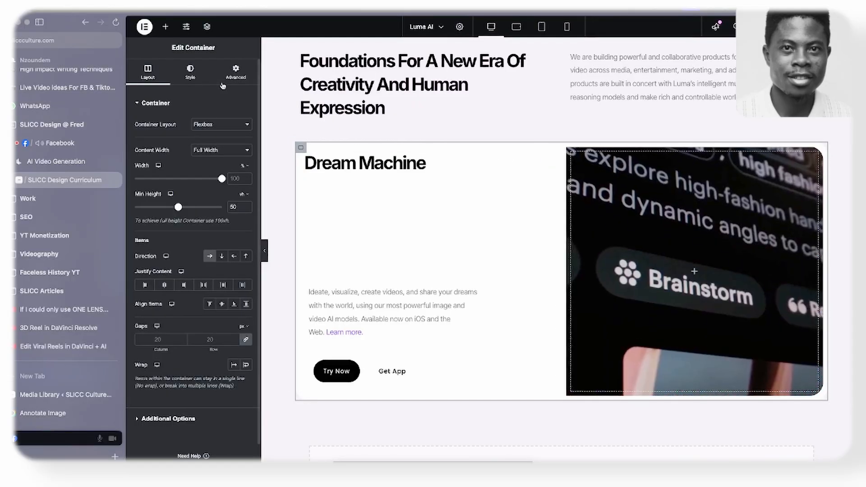
click(236, 72)
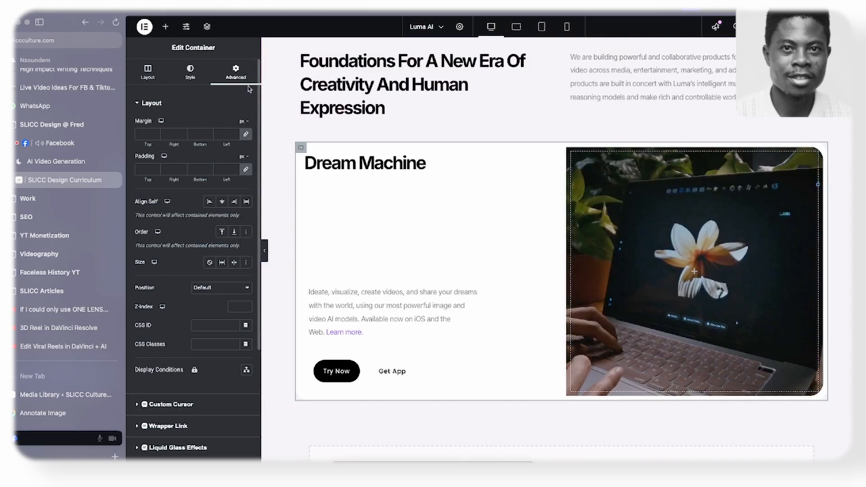
click(246, 170)
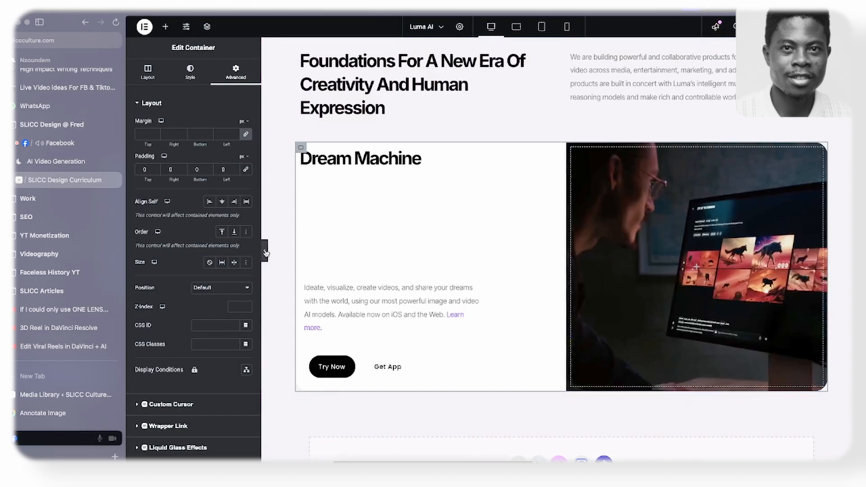
click(265, 253)
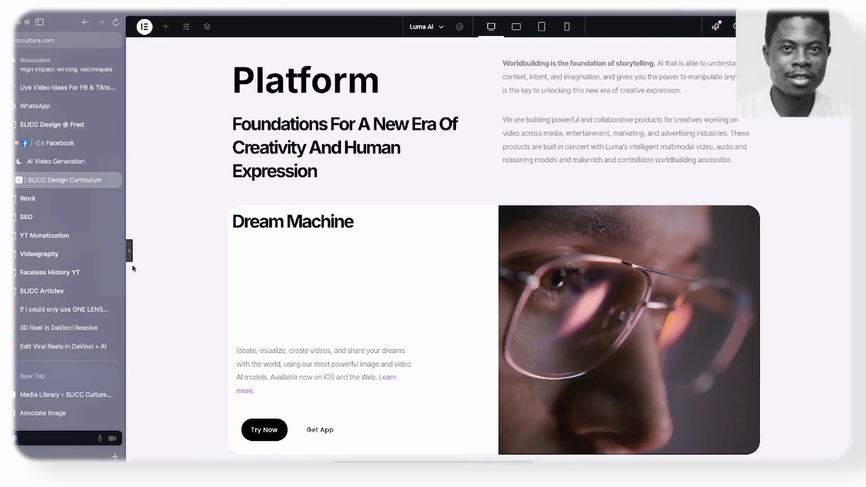
click(129, 251)
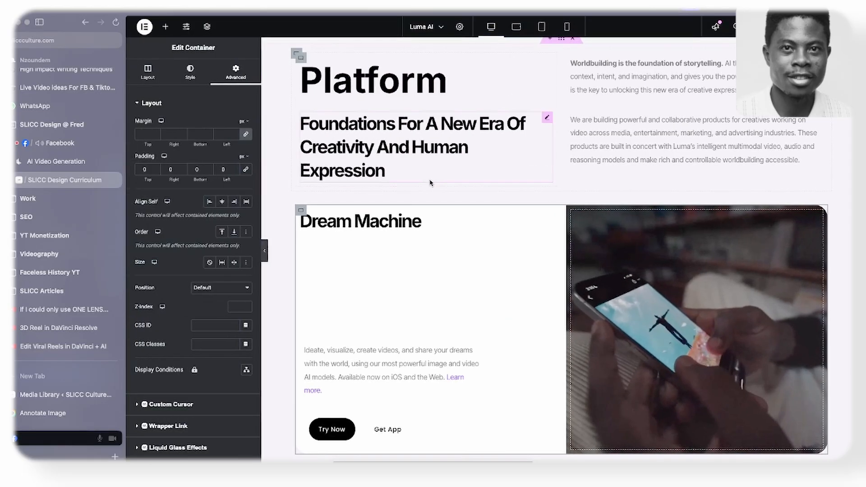
- Reduce the height of the spacer below the Dream Machine heading to 140 px
scroll(429, 183, down, 1)
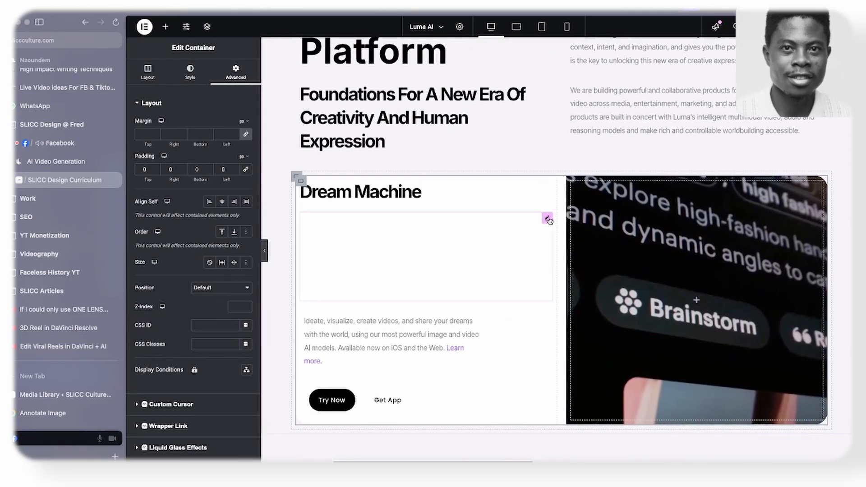
click(548, 219)
drag(163, 135, 155, 135)
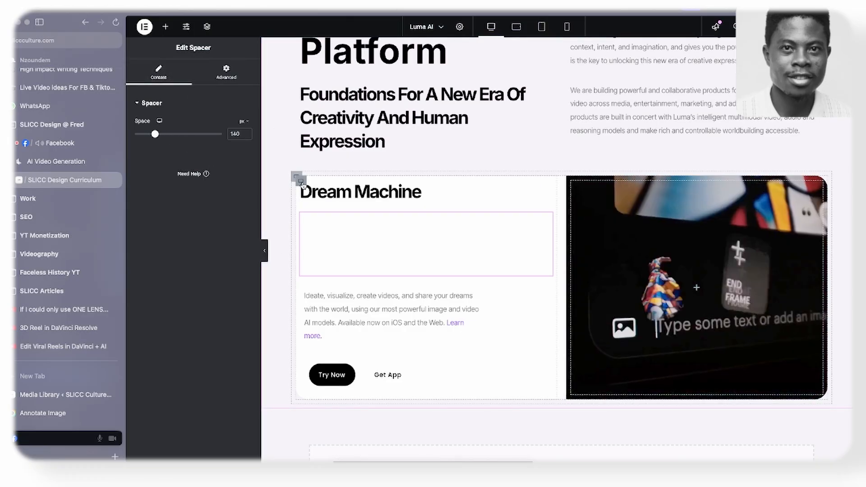
- Try duplicating the Dream Machine text container inside the card, and undo the duplication
click(301, 182)
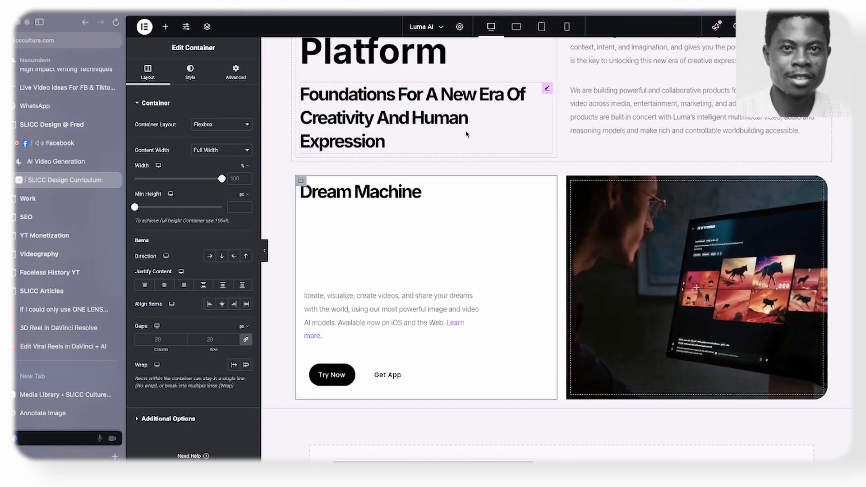
right_click(301, 180)
click(319, 208)
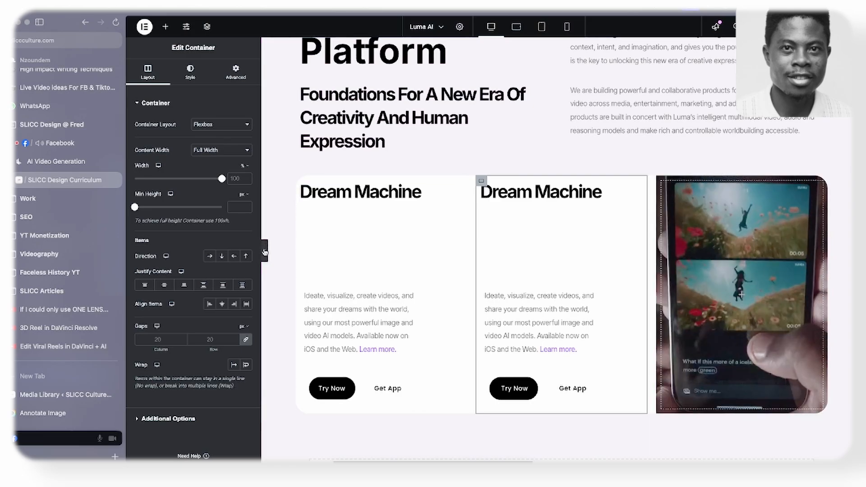
click(265, 250)
key(ctrl+z)
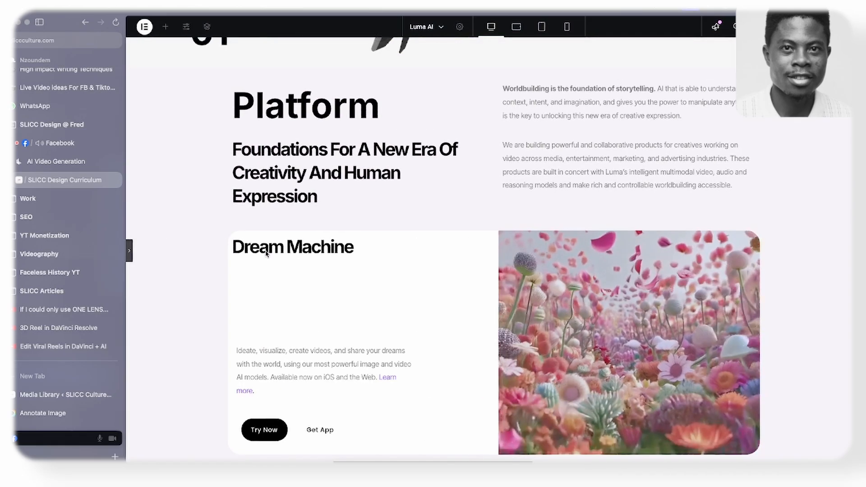
- Locate the Dream Machine card's outer container in the page structure and rename it "Crad 1"
click(129, 251)
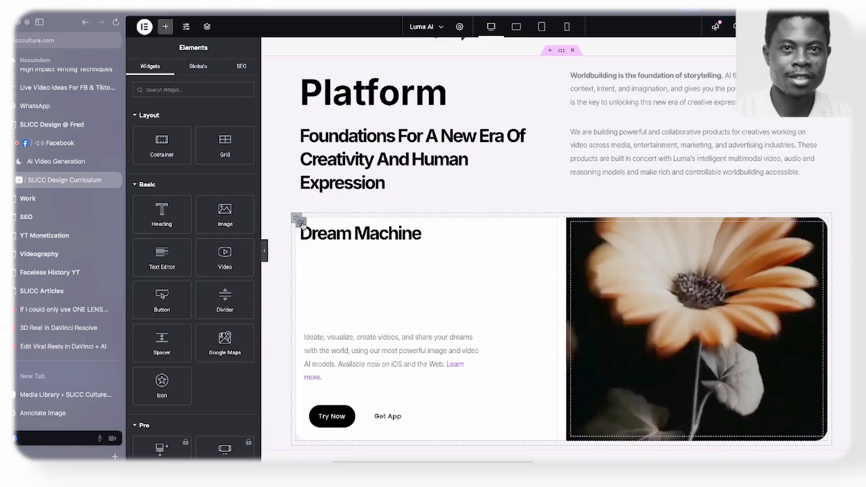
click(301, 222)
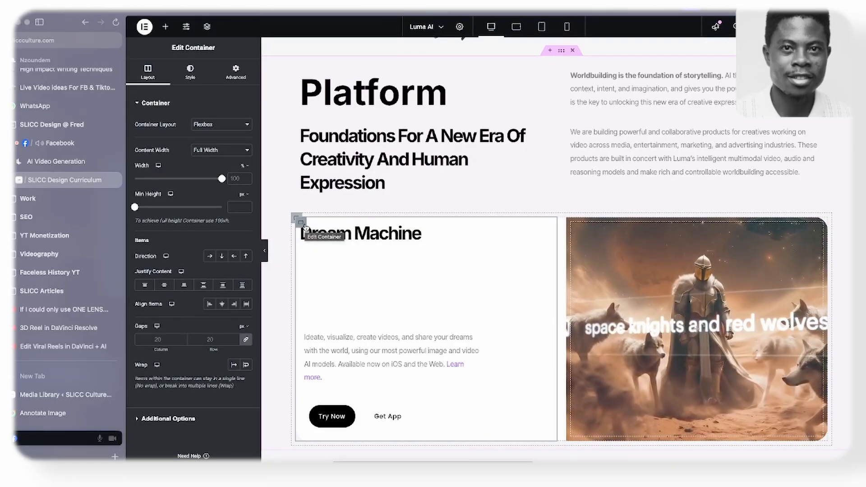
click(208, 27)
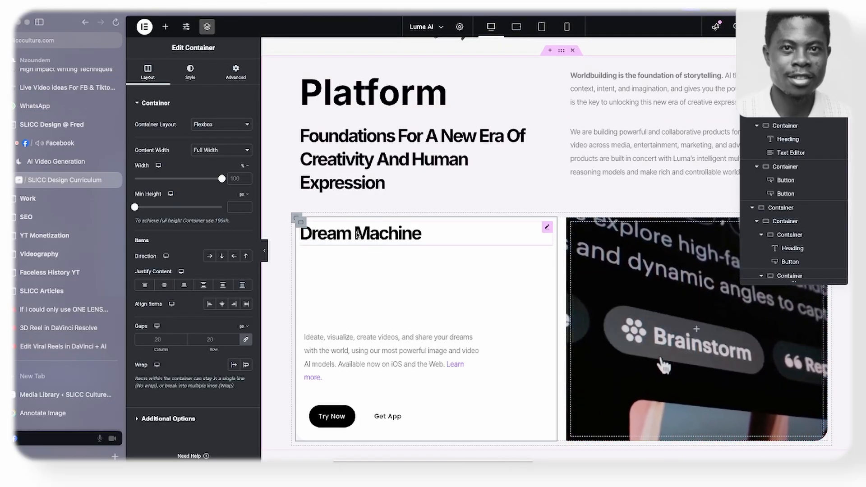
click(302, 225)
scroll(794, 203, down, 1)
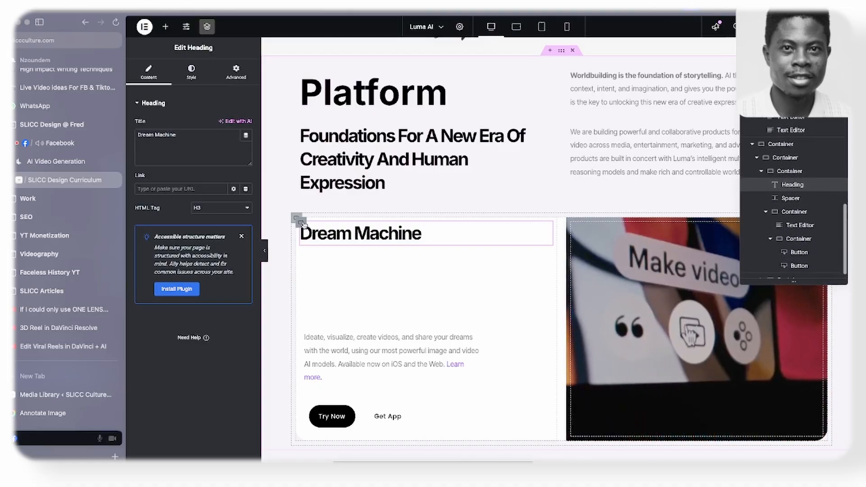
click(762, 172)
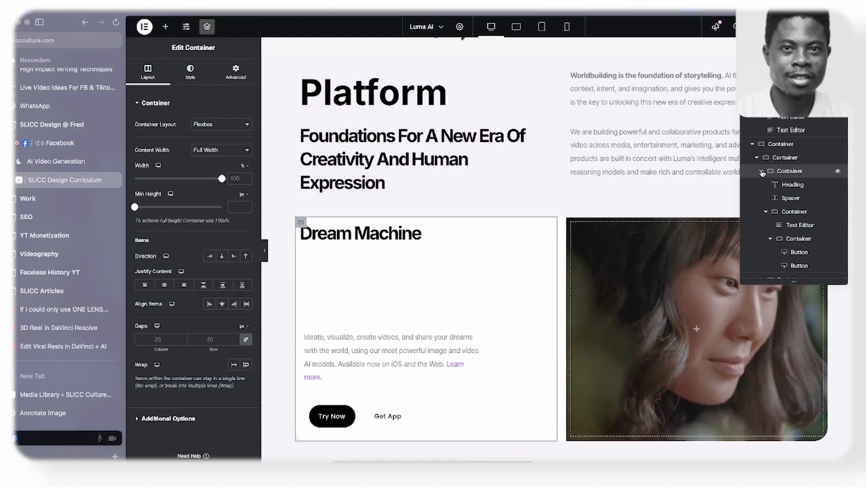
click(762, 173)
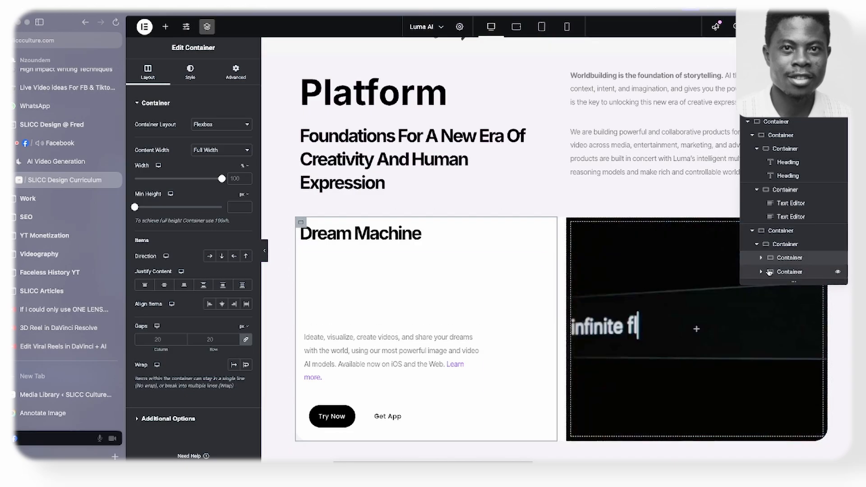
click(786, 244)
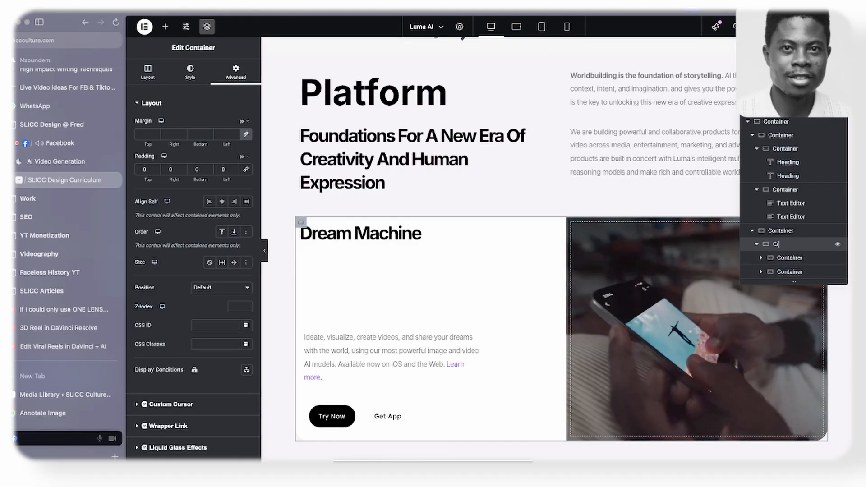
text(Crad 1)
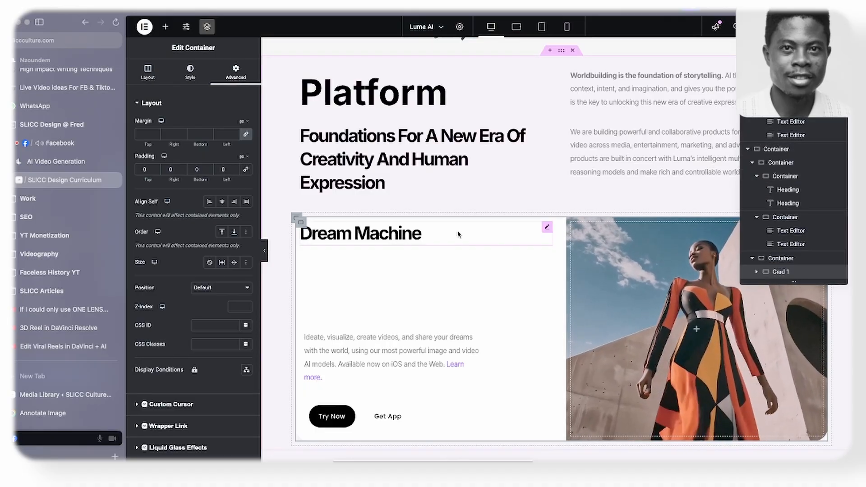
- Duplicate the Crad 1 container to create a second card below it, and close the page structure
right_click(298, 222)
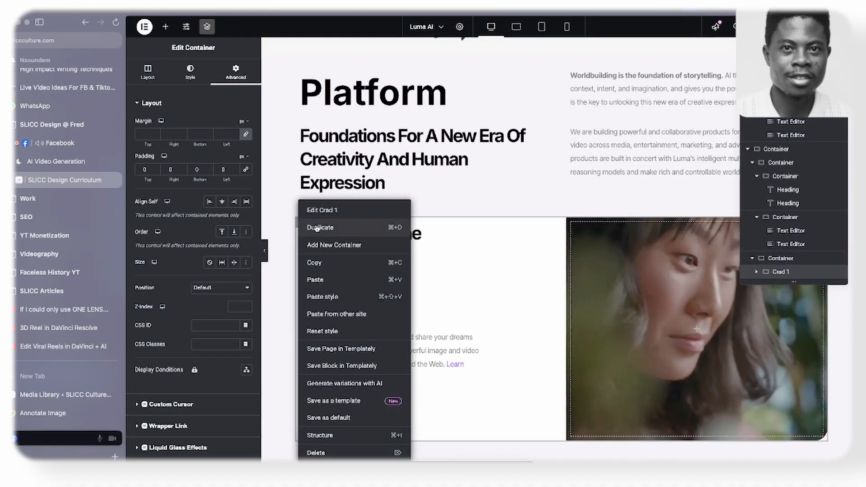
click(317, 227)
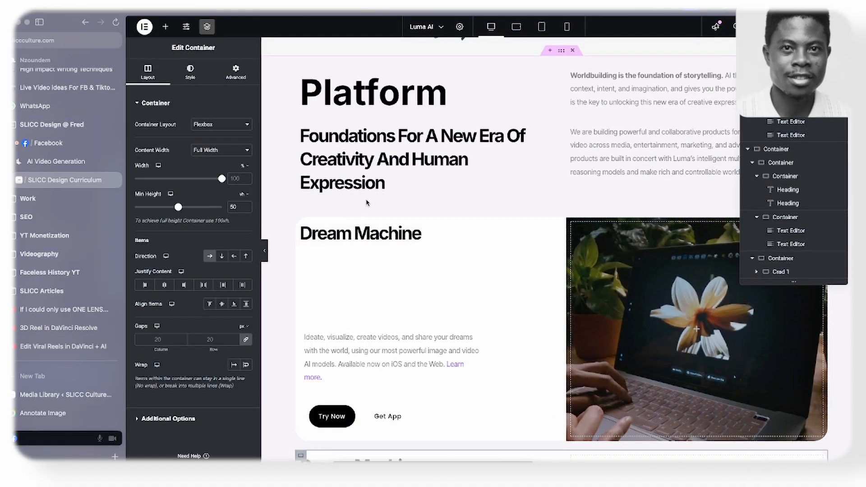
scroll(371, 199, down, 5)
scroll(406, 191, down, 3)
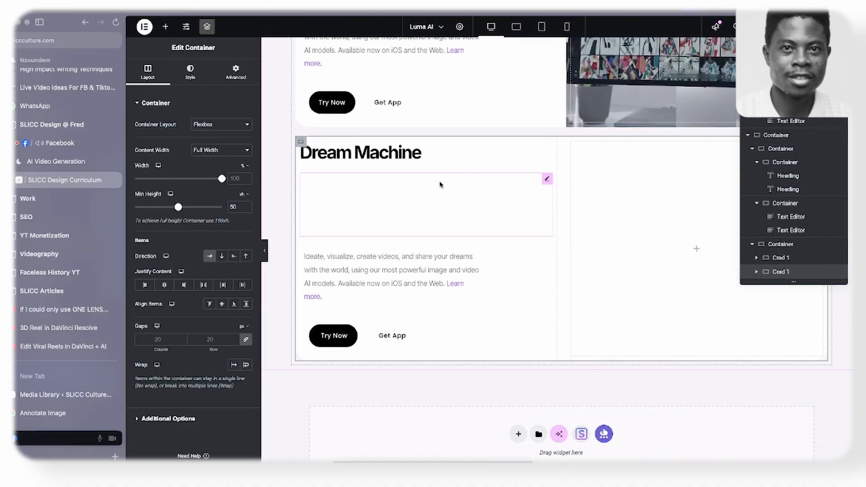
click(839, 71)
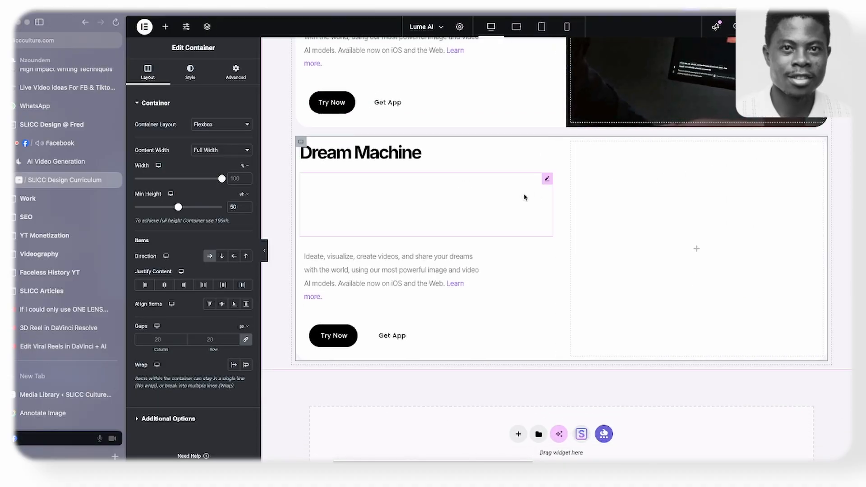
- Select the duplicated card's empty media container and check the Luma API card on the Luma AI website
click(571, 142)
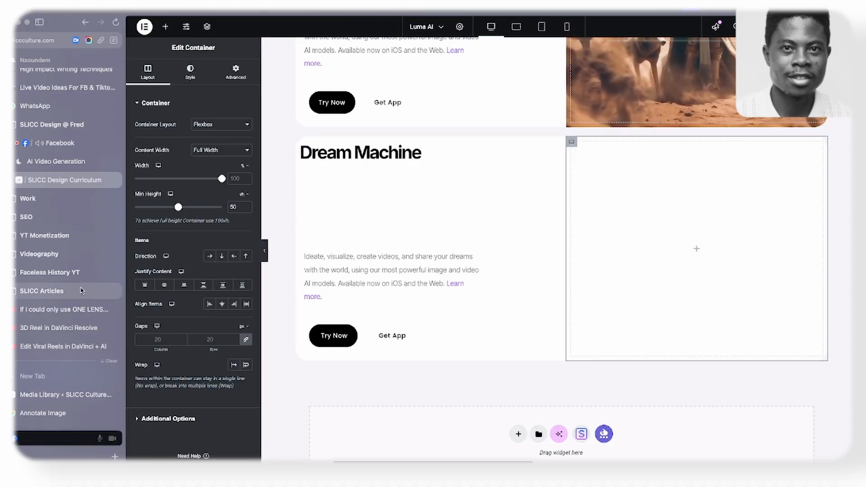
click(48, 167)
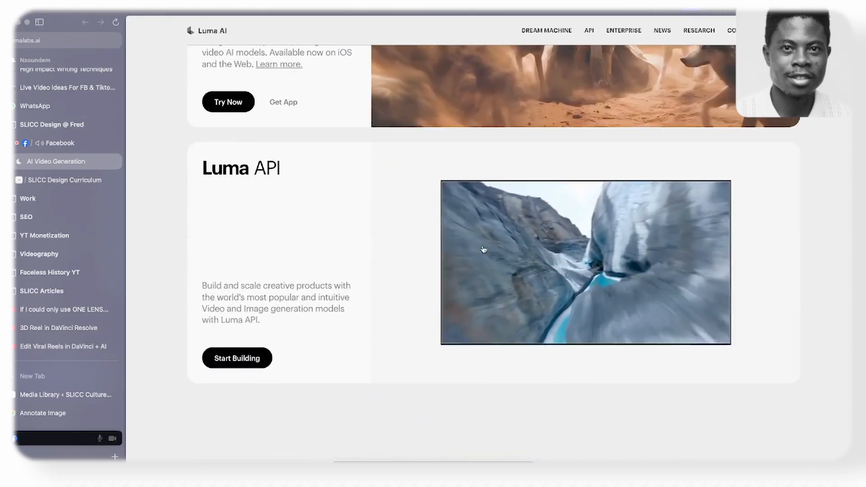
click(63, 179)
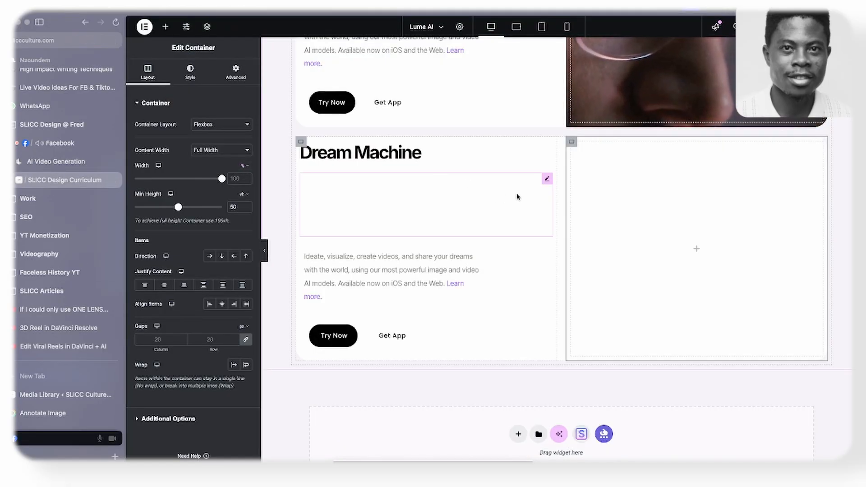
- Switch the media container's background type to Classic and open the file chooser for uploading its background media
click(185, 72)
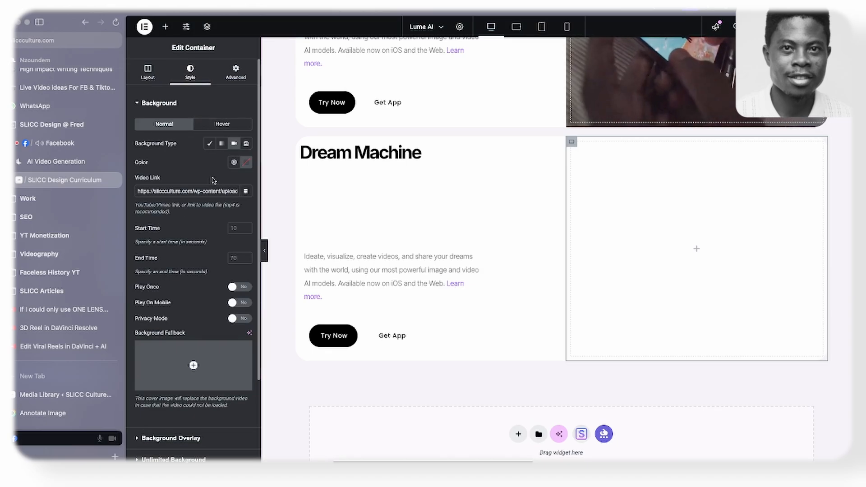
click(209, 143)
click(199, 203)
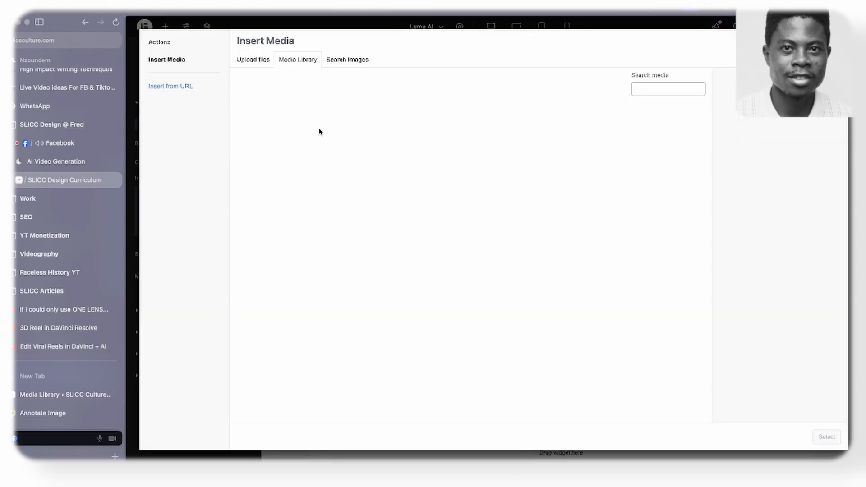
click(261, 64)
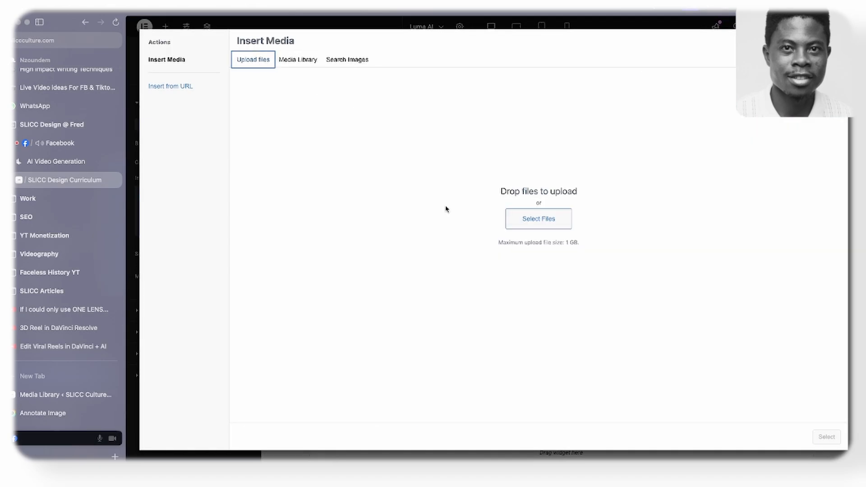
click(521, 218)
- Preview the video files in the Luma folder to find the one matching the Luma API card
key(space)
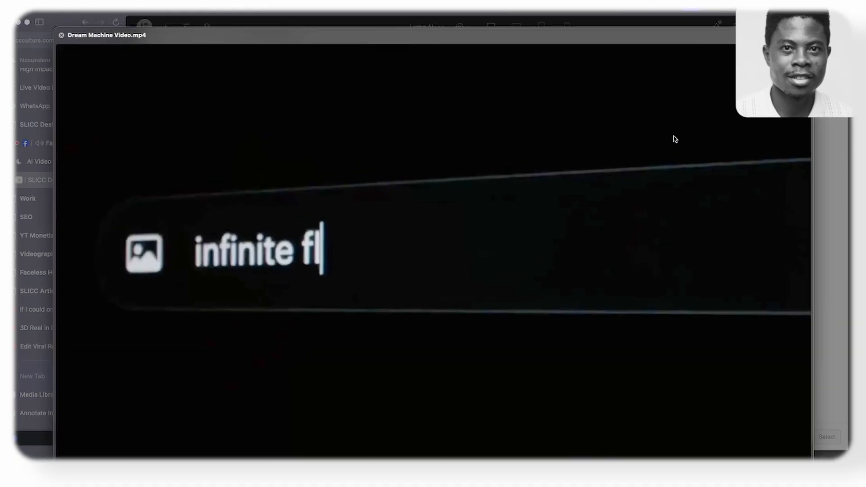
key(space)
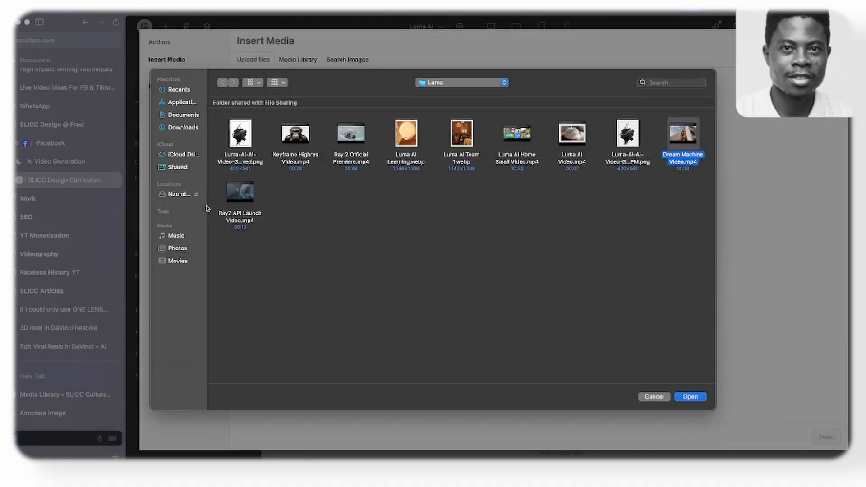
click(231, 195)
key(space)
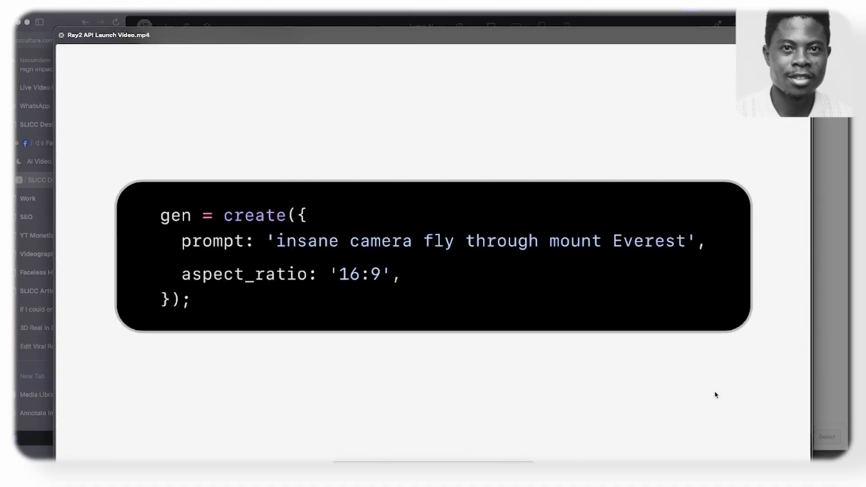
key(space)
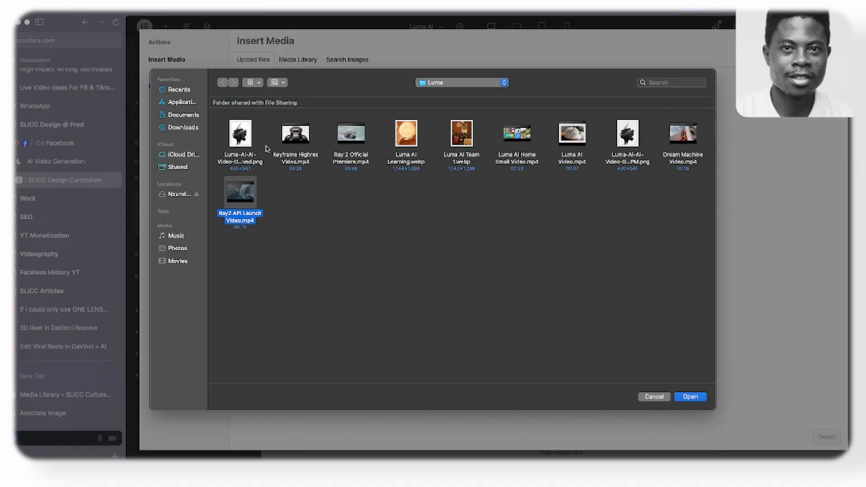
click(561, 141)
key(space)
key(space)
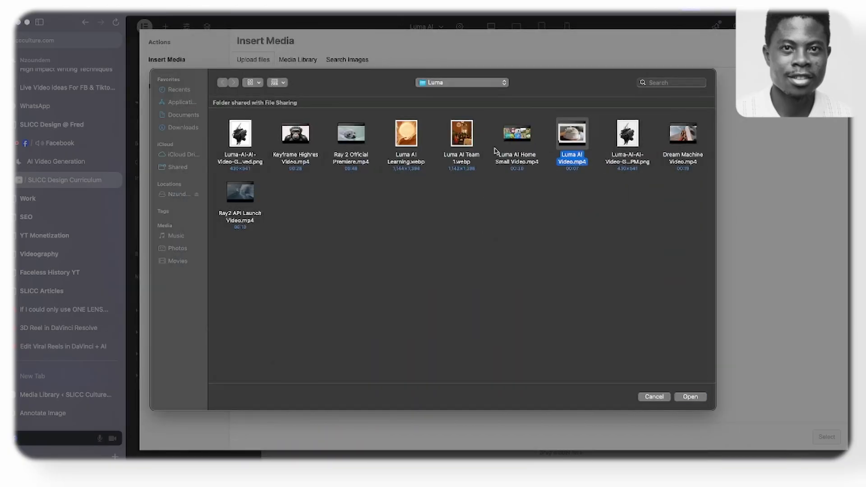
click(505, 143)
key(space)
key(space)
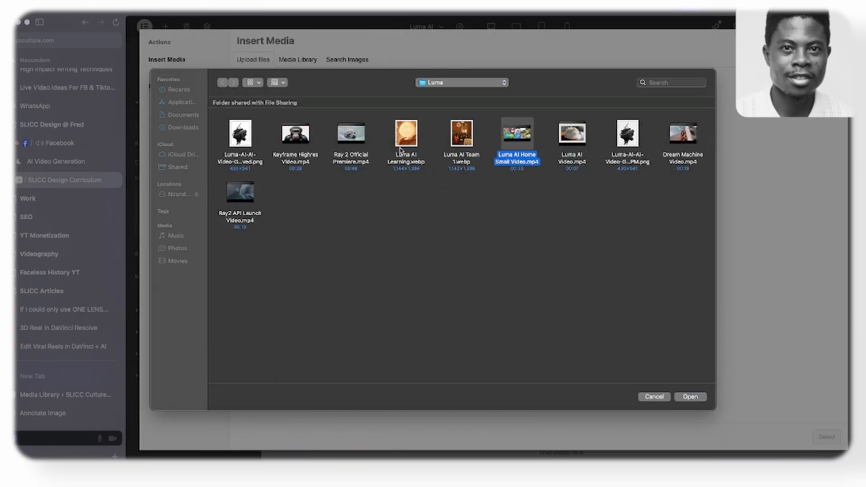
click(342, 143)
key(space)
key(space)
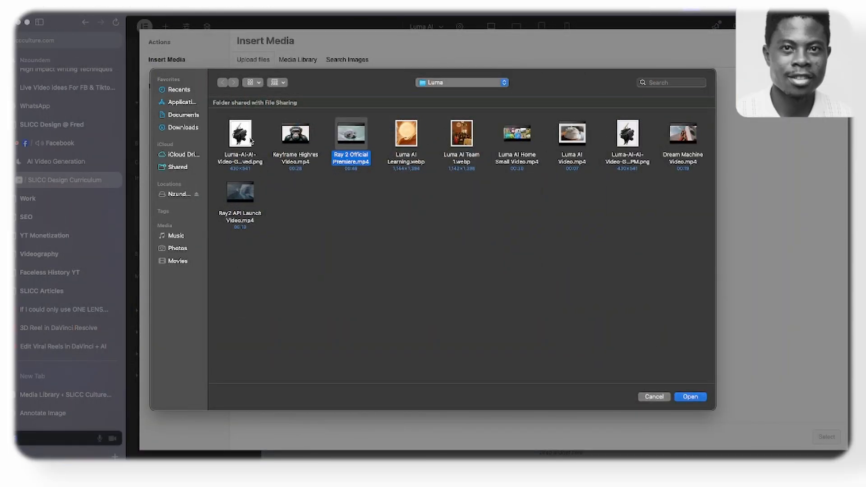
click(296, 133)
key(space)
key(space)
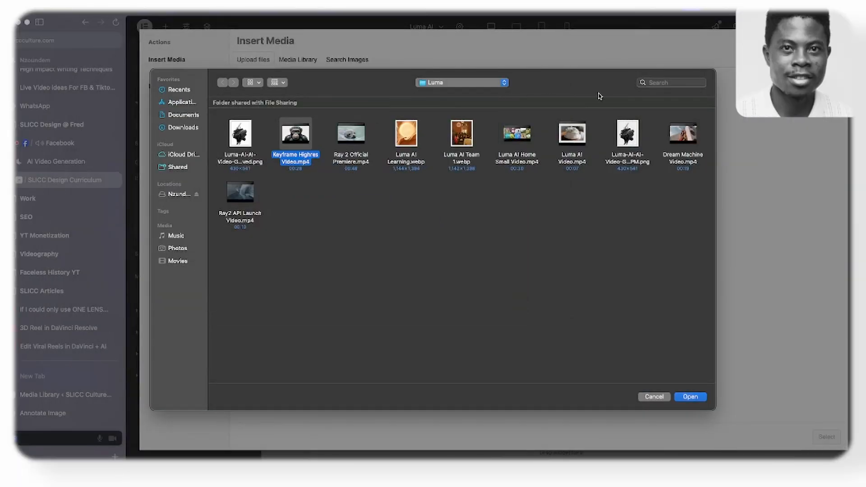
click(508, 131)
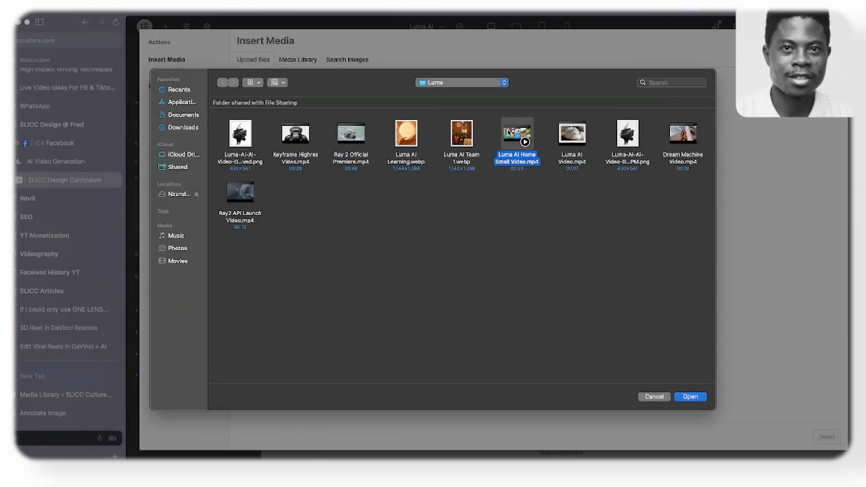
key(space)
key(space)
click(682, 131)
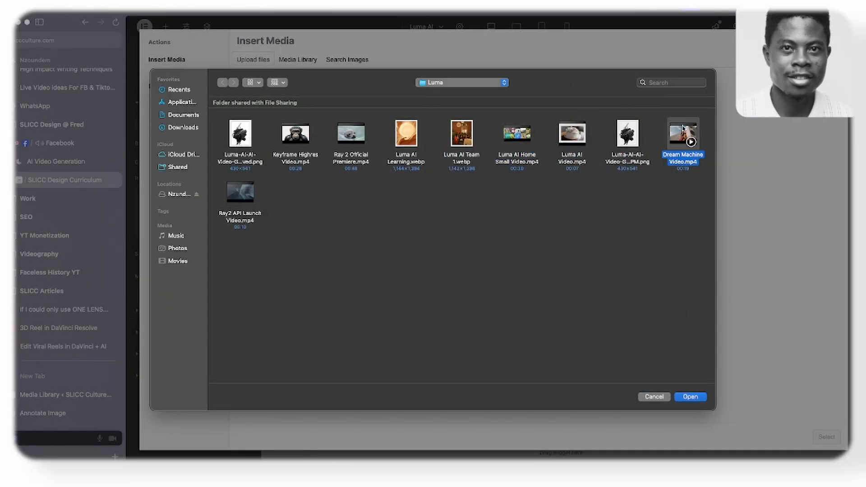
key(space)
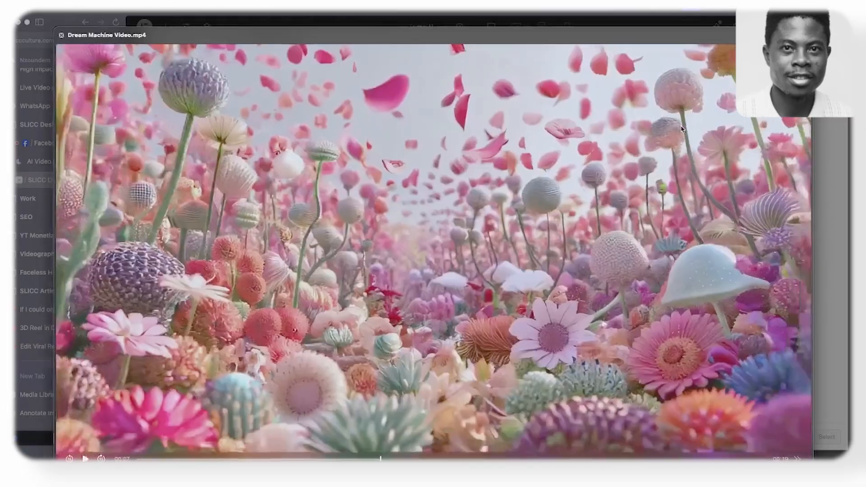
key(space)
- Upload Luma AI Video.mp4 to the media library and confirm its selection
click(565, 135)
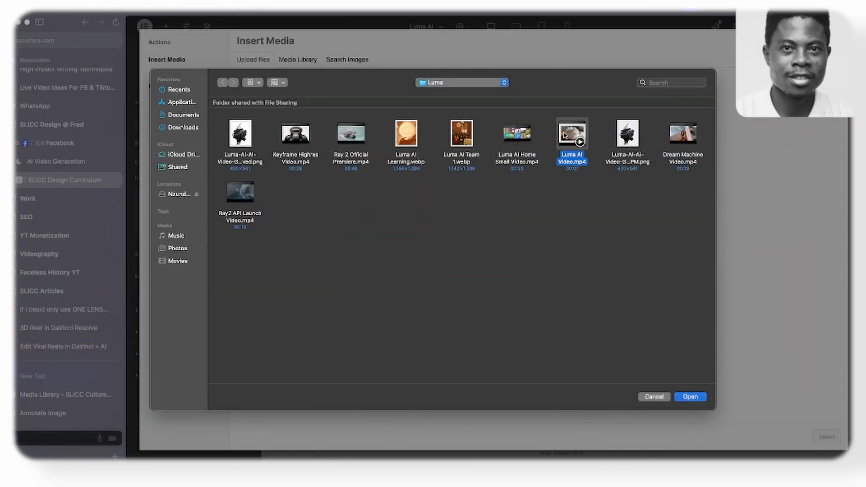
click(701, 398)
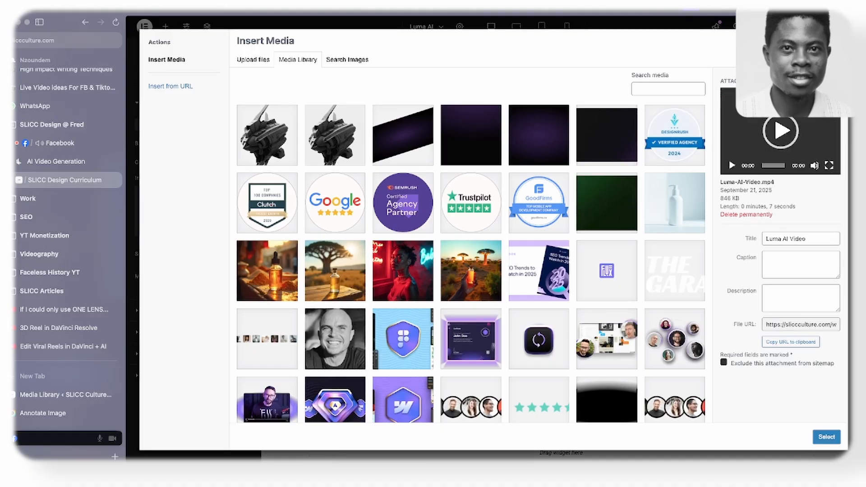
click(827, 437)
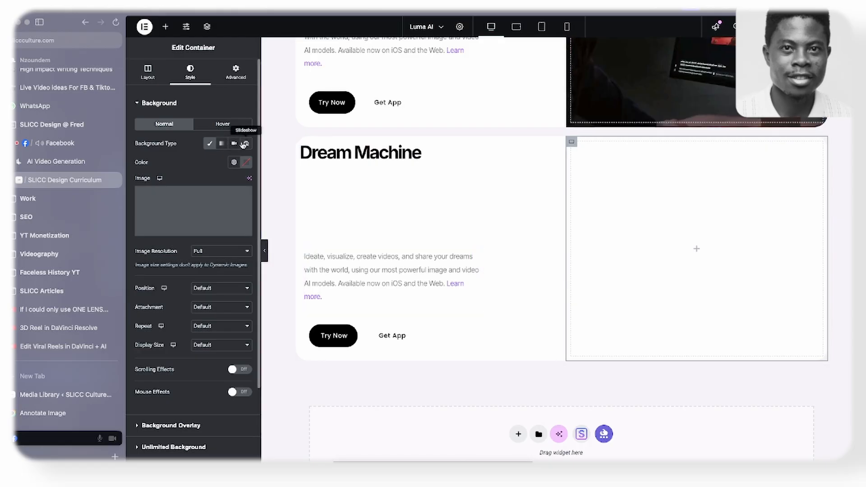
- Set the media container's background type to Video, and copy the file URL of Luma AI Video from the WordPress Media Library
click(235, 144)
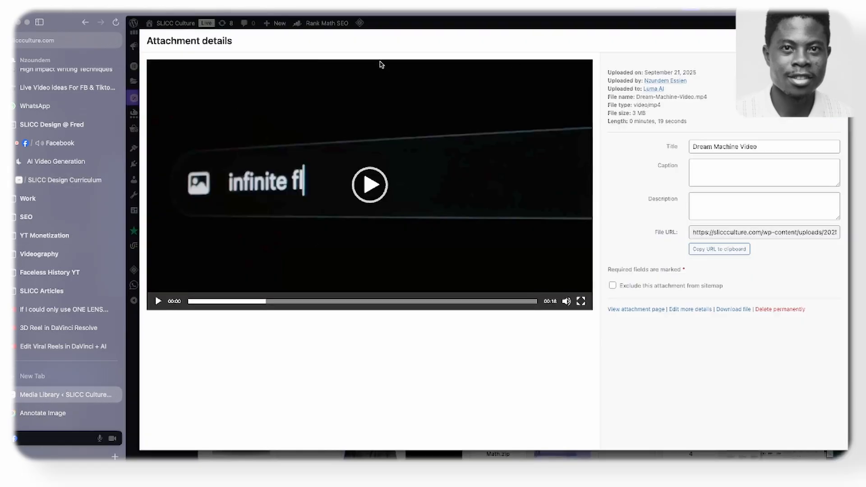
key(Escape)
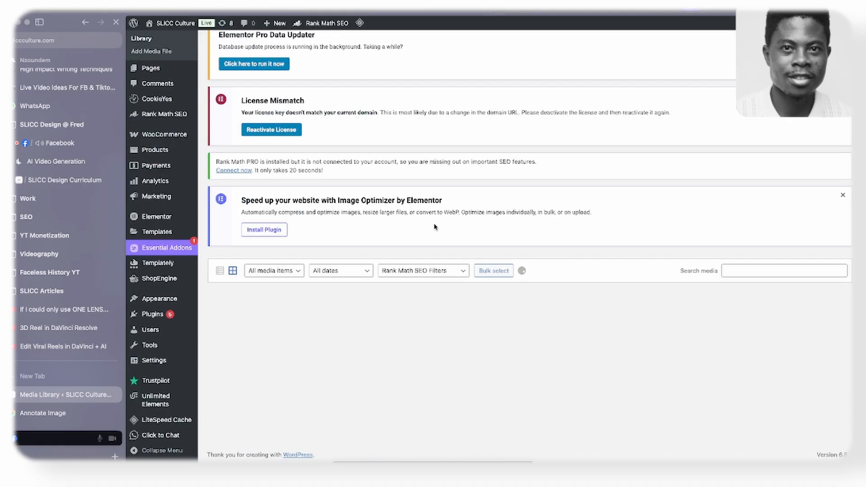
scroll(253, 250, down, 3)
click(255, 186)
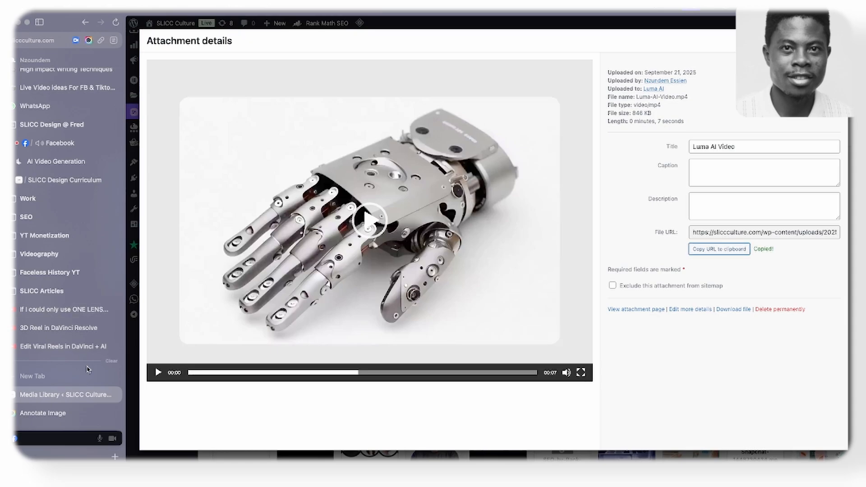
- Replace the media container's background video link with the copied file URL of Luma AI Video
click(73, 183)
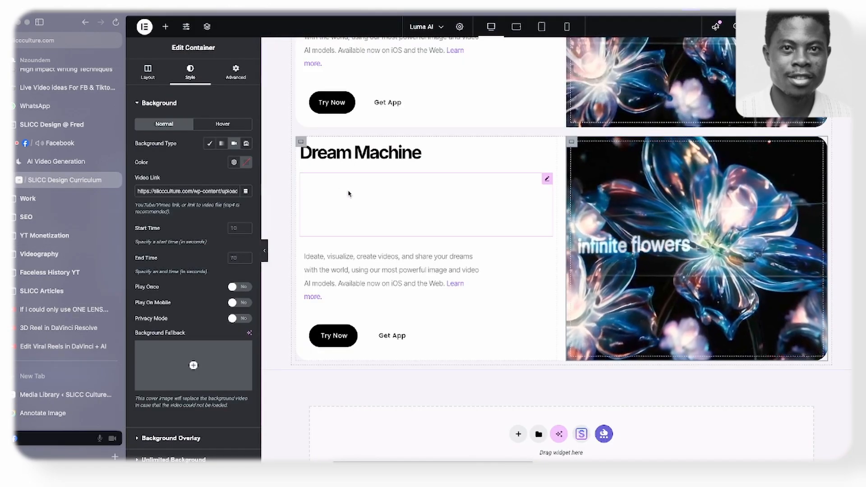
triple_click(189, 191)
text(https://slicculture.com/wp-content/uploads/2025/09/Luma-AI-Video.mp4)
click(200, 177)
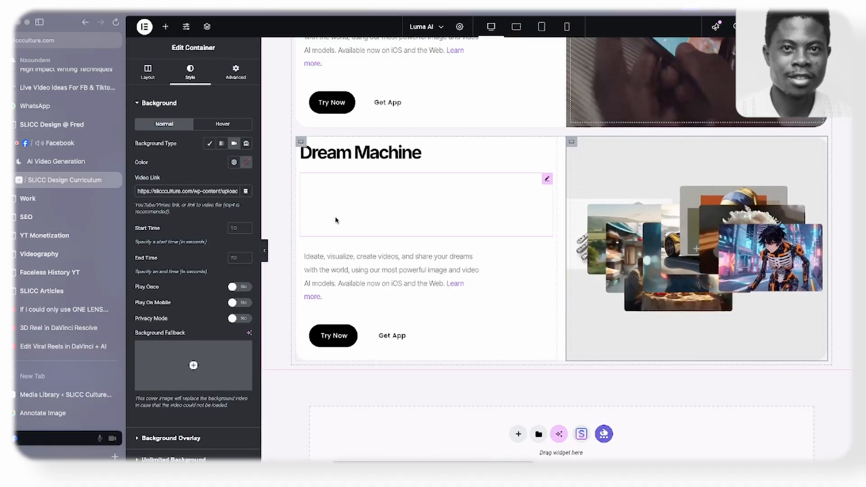
- Copy the Luma API title from the reference site and use it as the duplicated card's heading
click(60, 165)
drag(202, 169, 323, 170)
key(ctrl+c)
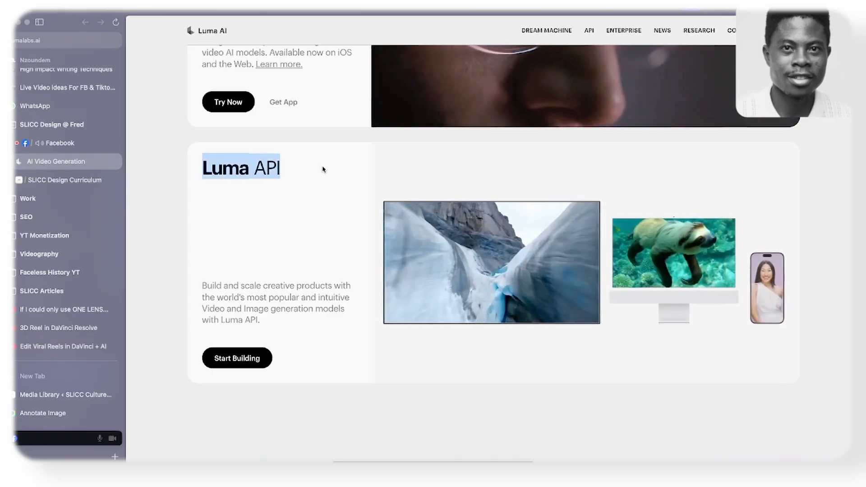
key(ctrl+Tab)
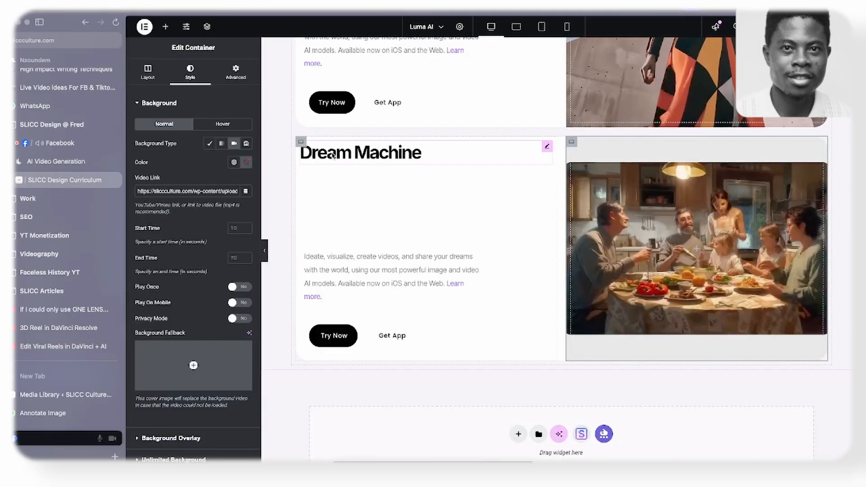
click(333, 155)
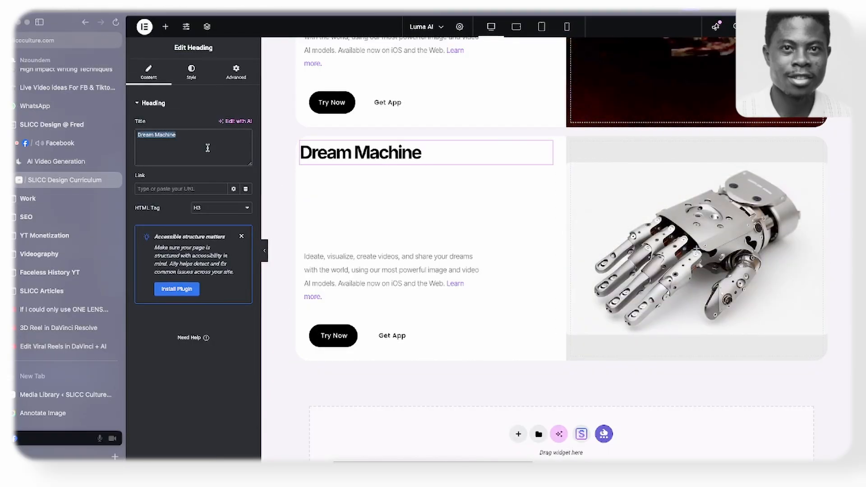
key(ctrl+v)
- Replace the Luma API card's description with the reference site's text, "Build and scale creative products..."
key(ctrl+Tab)
drag(202, 284, 312, 323)
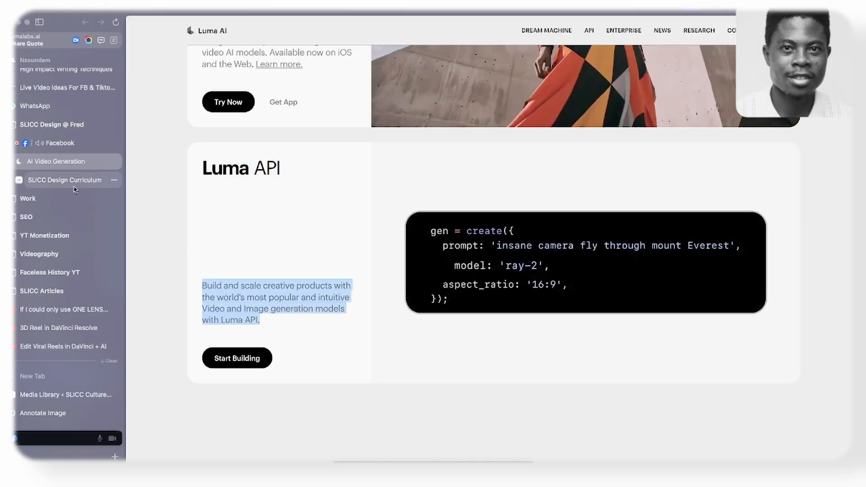
click(74, 182)
click(320, 269)
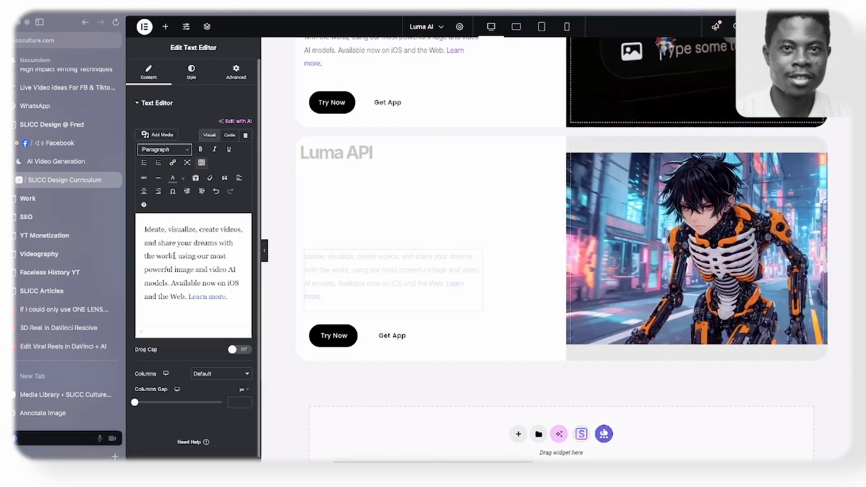
click(187, 243)
key(ctrl+a)
text(Build and scale creative products with the world's most popular and intuitive Video and Image generation models with Luma API.)
- Change the Luma API card's Try Now button label to "Start Building" and delete its Get App button
click(56, 161)
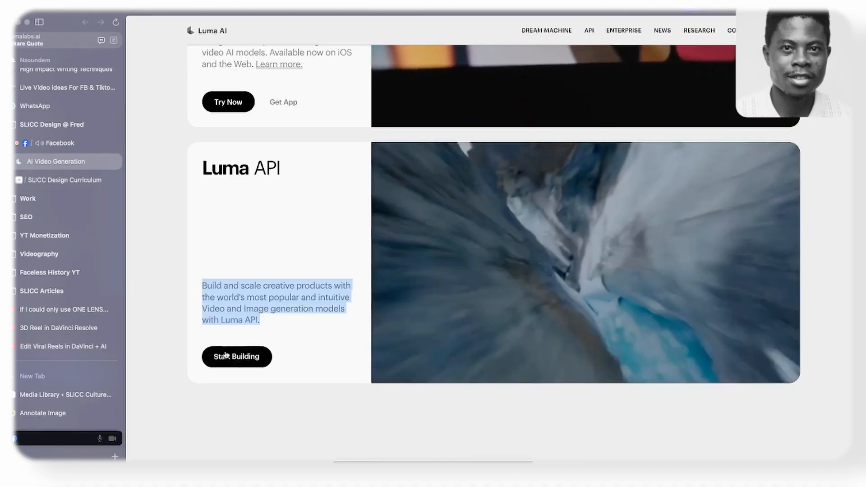
click(67, 179)
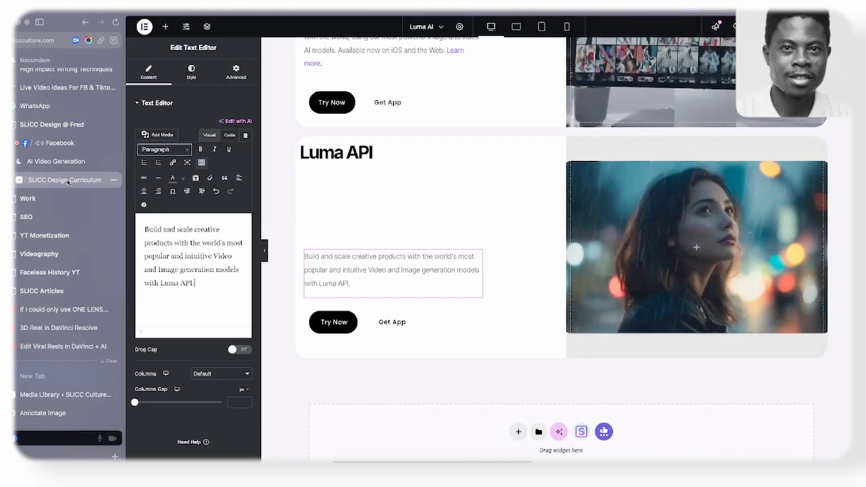
click(356, 319)
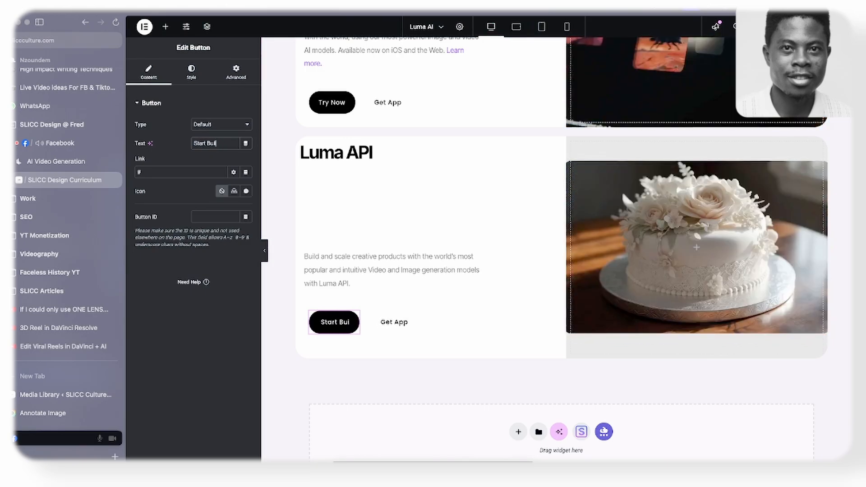
right_click(420, 334)
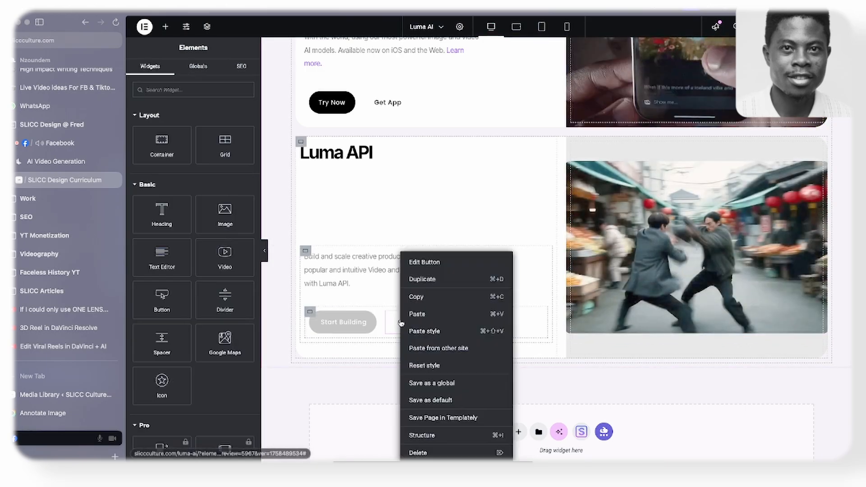
click(429, 452)
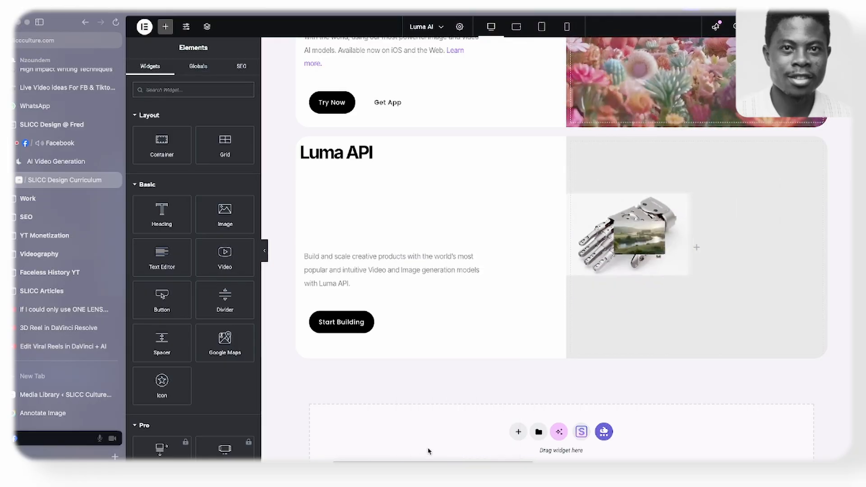
- Compare the cards with the reference site, and paste the style of the Ray3 and mission section onto the Platform section
click(55, 161)
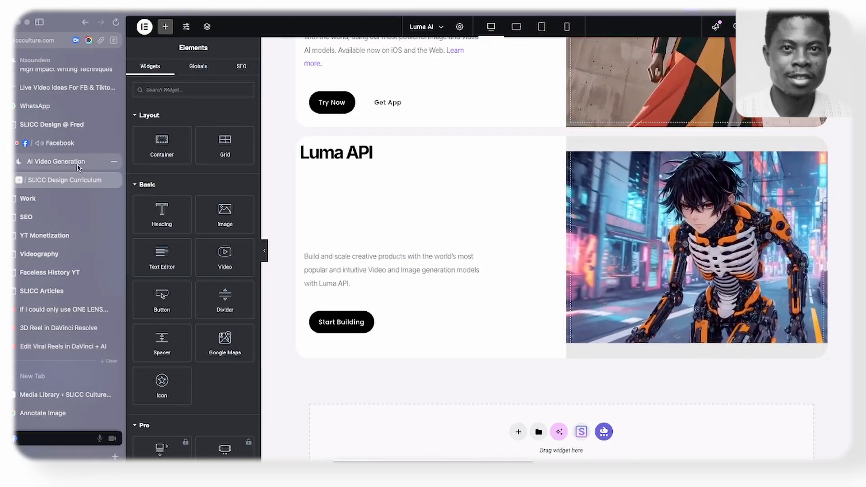
scroll(431, 215, up, 10)
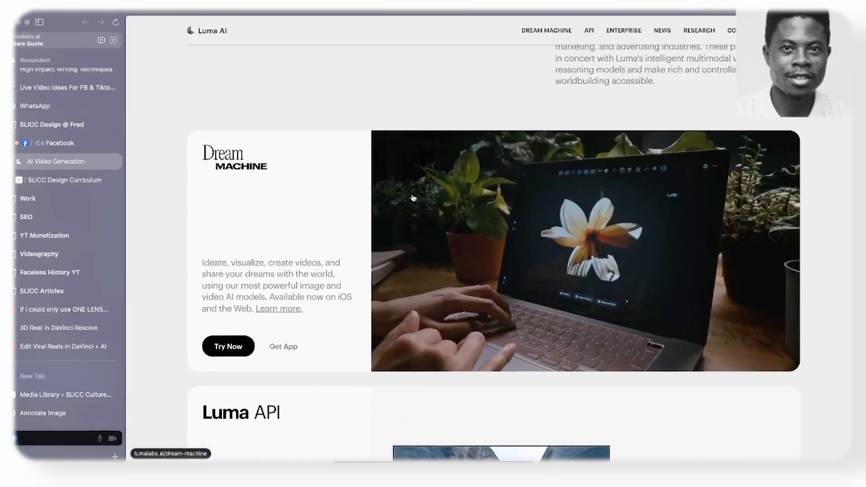
scroll(400, 203, down, 7)
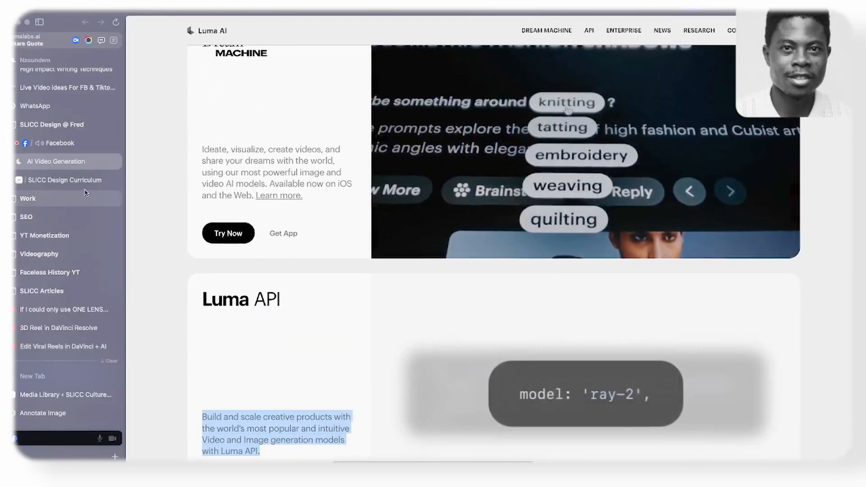
click(65, 180)
scroll(481, 206, up, 3)
scroll(481, 206, down, 15)
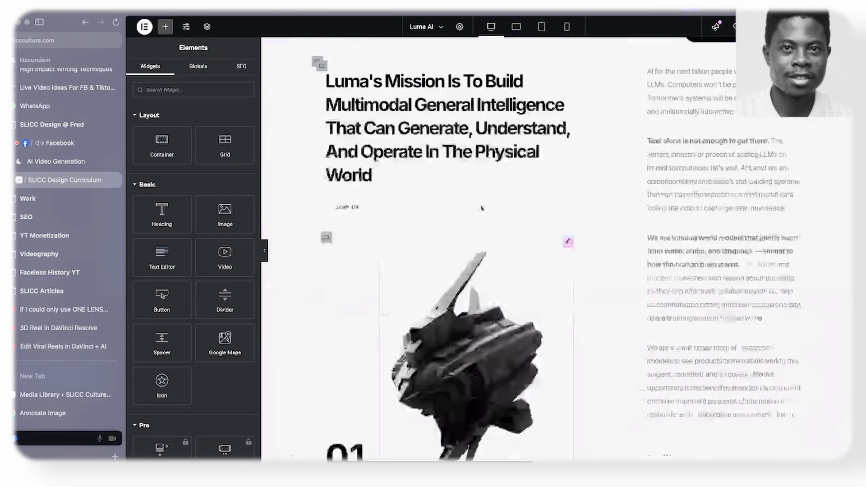
scroll(559, 95, up, 4)
right_click(559, 89)
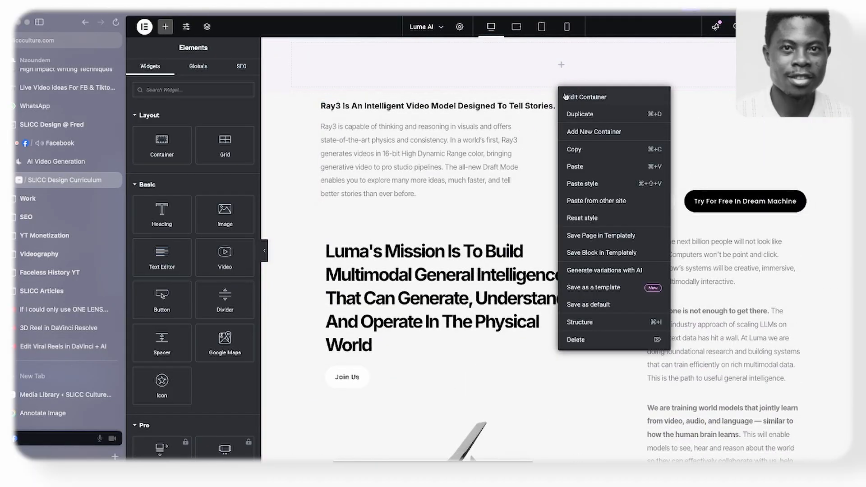
click(577, 152)
scroll(577, 152, up, 5)
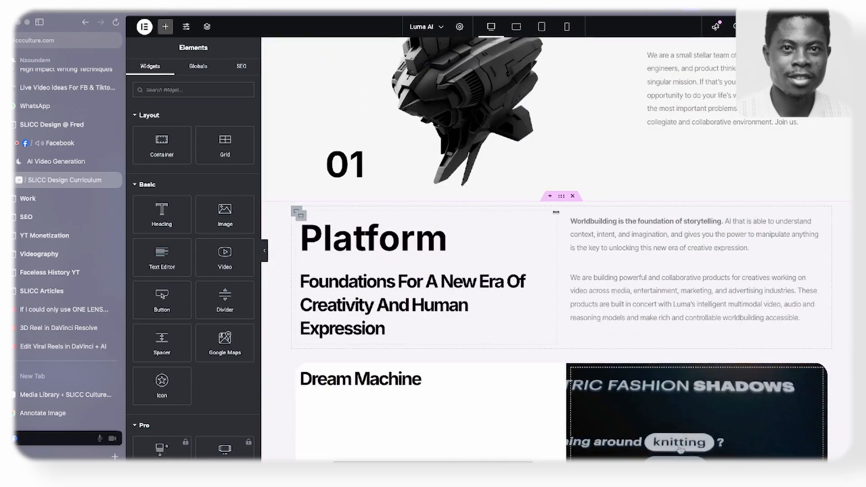
right_click(560, 199)
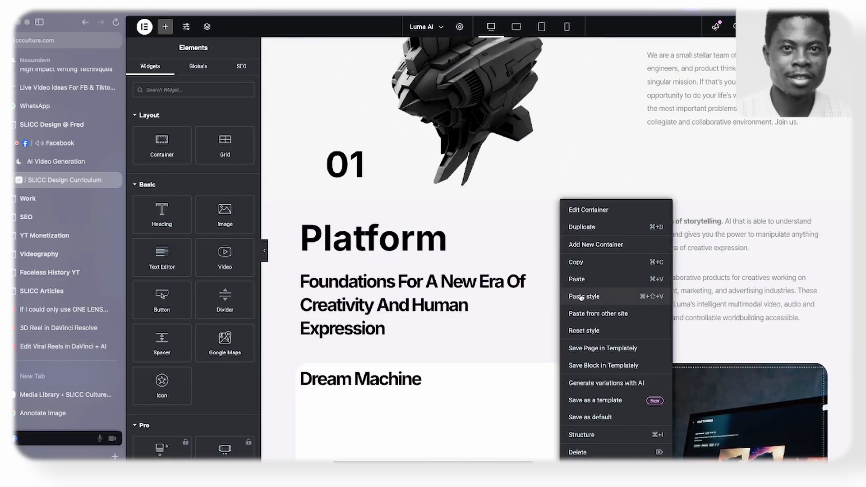
click(576, 279)
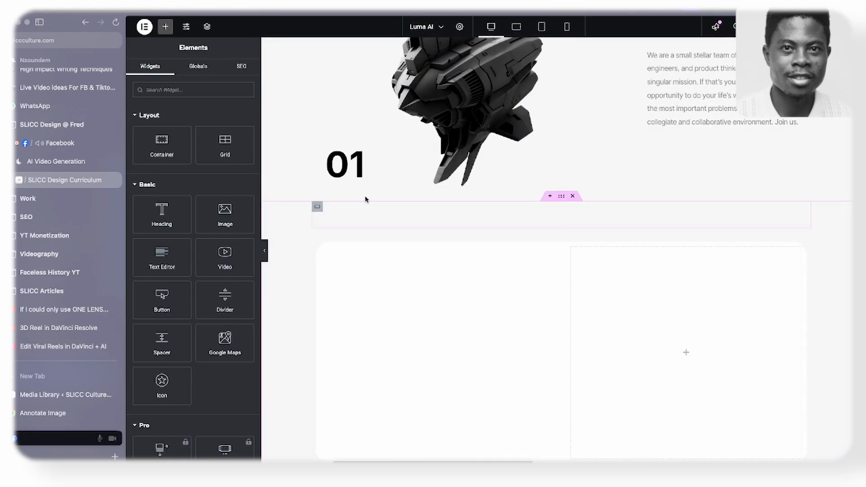
- Set the Platform section's top and bottom padding to 5 em
scroll(394, 164, down, 5)
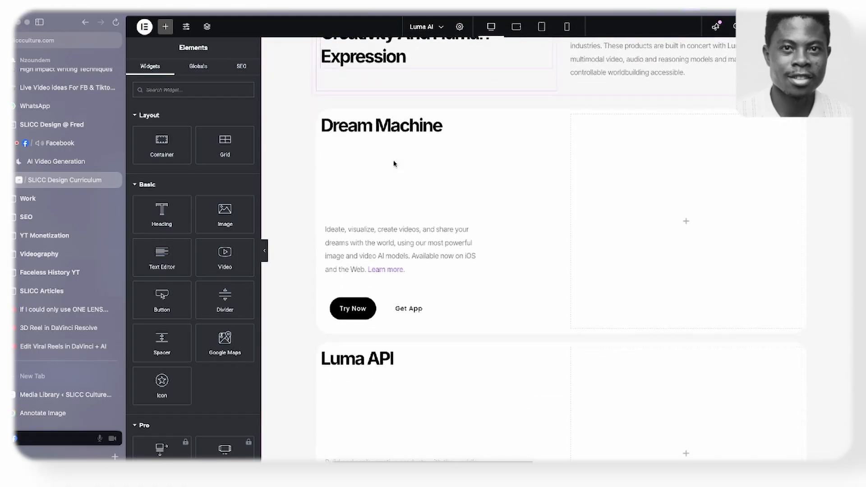
scroll(394, 163, up, 5)
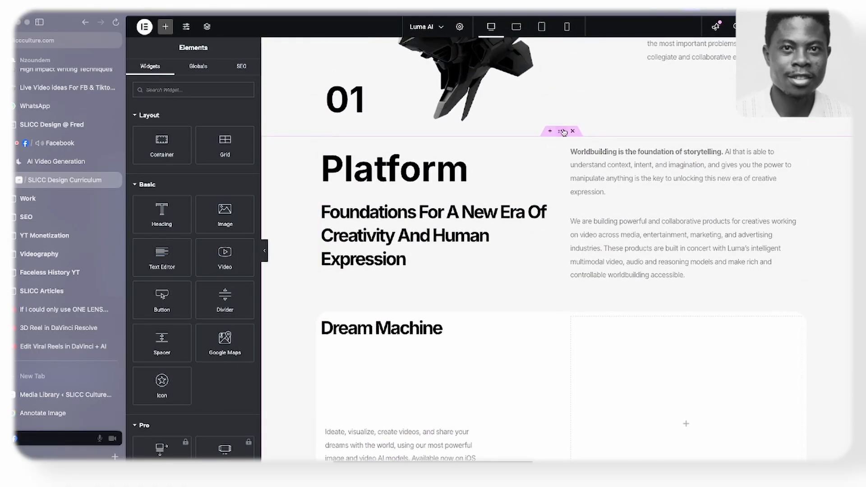
click(562, 131)
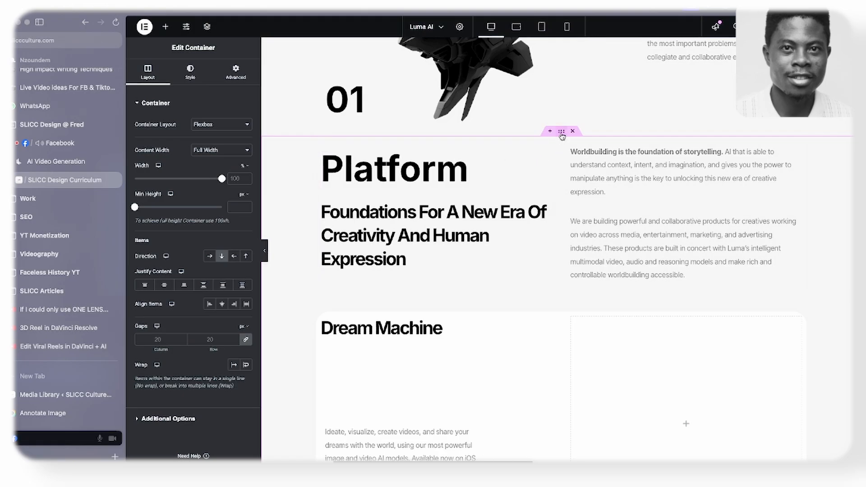
click(236, 72)
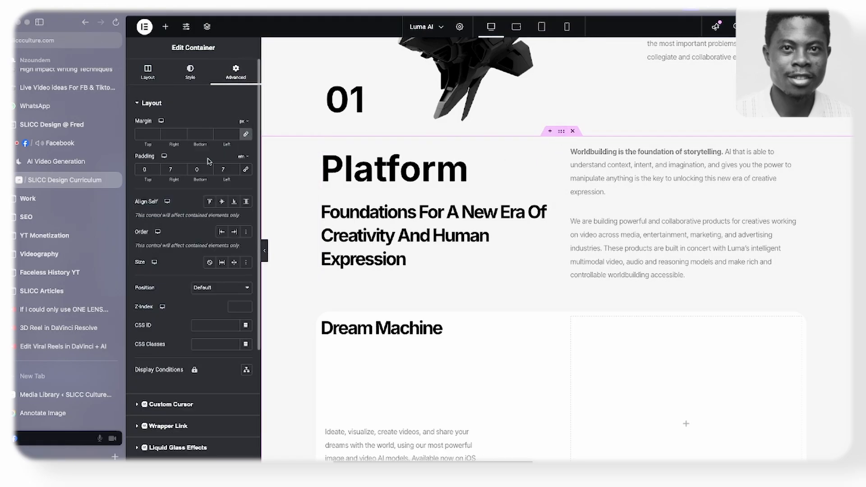
click(155, 167)
click(155, 167)
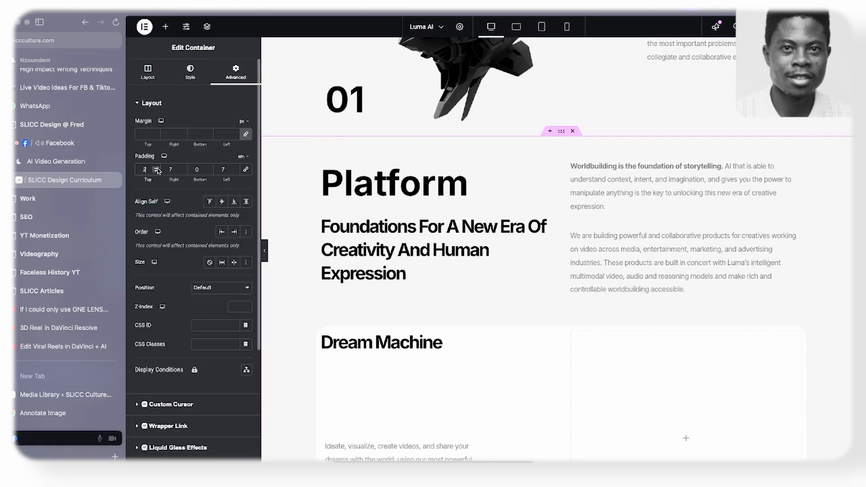
click(156, 167)
click(156, 168)
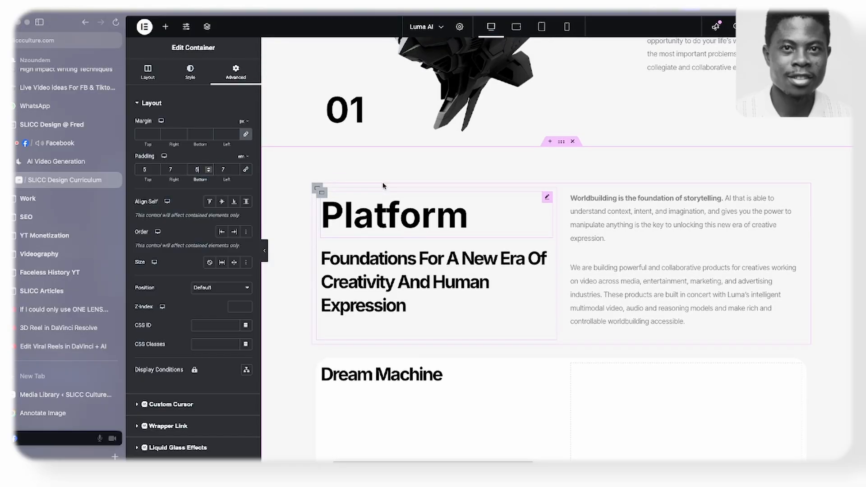
- Apply the Platform section's style to the section containing the Ray3 text and Luma's mission statement
scroll(381, 178, down, 5)
scroll(392, 183, up, 5)
scroll(393, 183, down, 5)
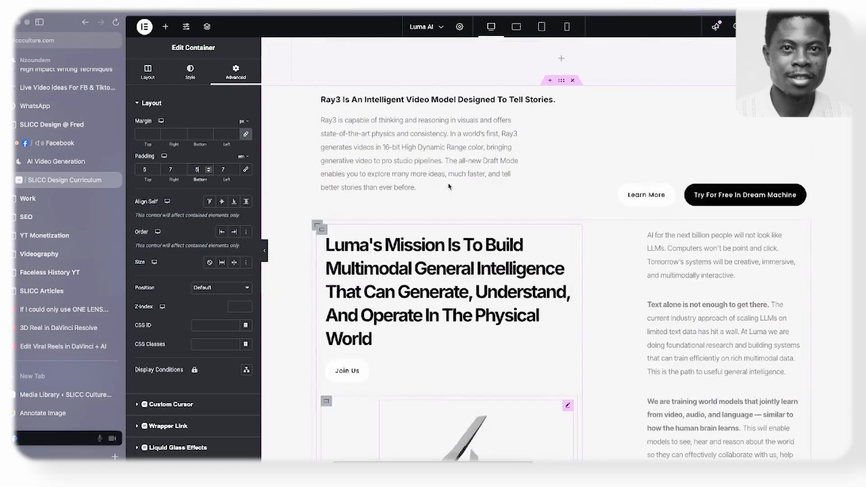
scroll(557, 87, down, 10)
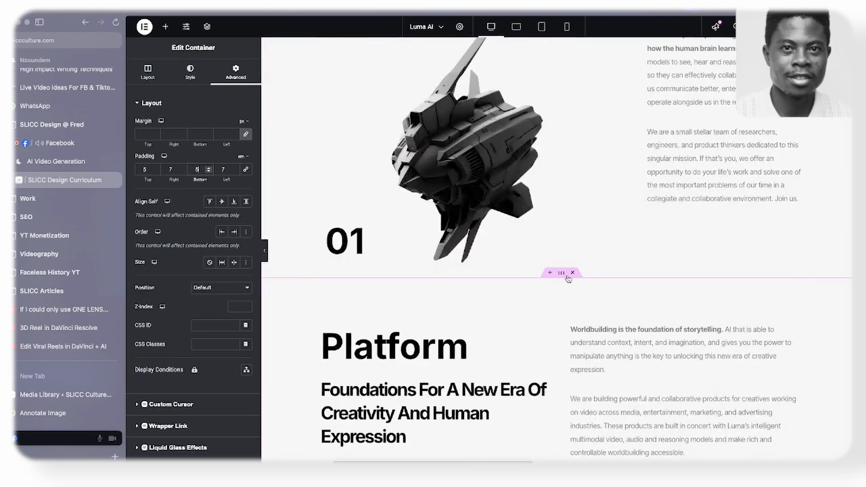
right_click(560, 274)
key(Escape)
scroll(559, 169, up, 10)
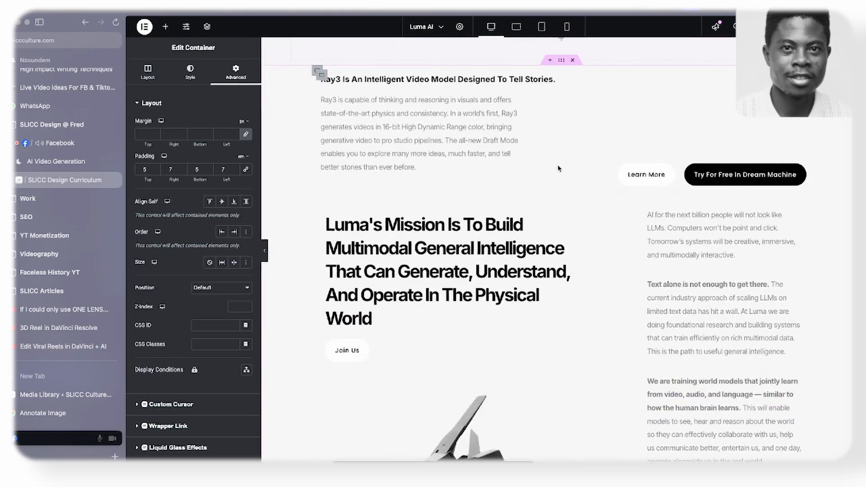
right_click(564, 67)
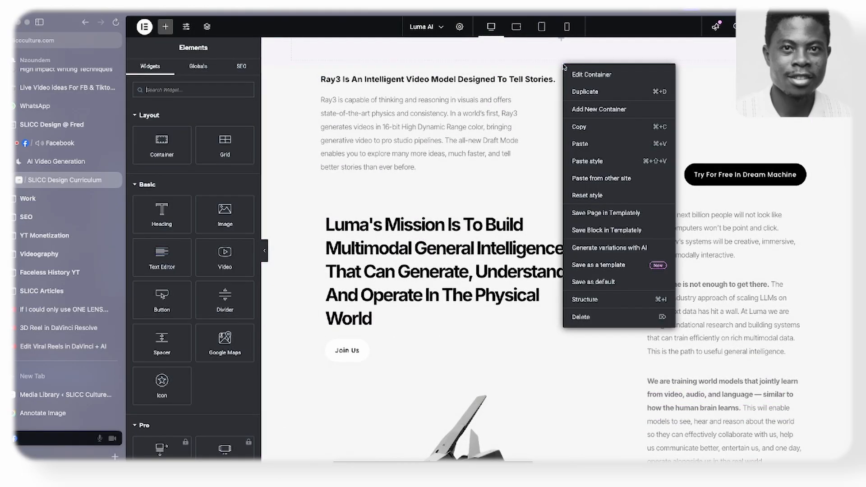
click(602, 168)
- Reload the background videos of the Luma API and Dream Machine cards by switching their background type to Gradient and back to Video
scroll(506, 244, down, 10)
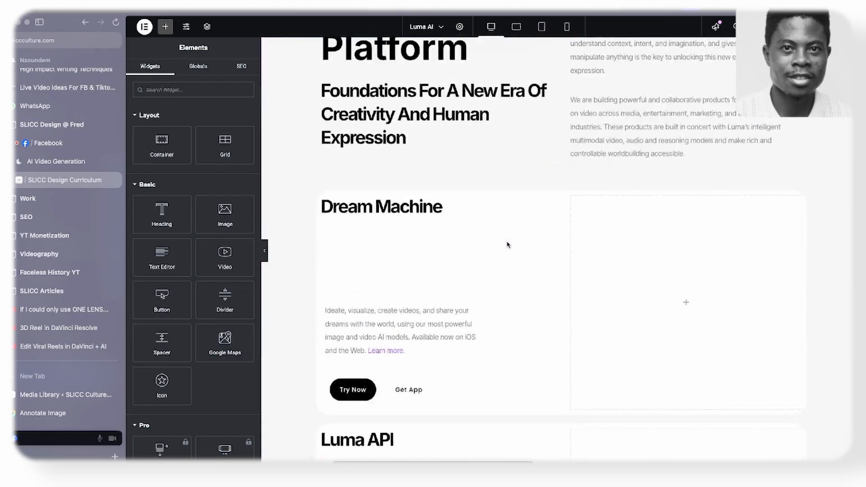
scroll(507, 245, down, 8)
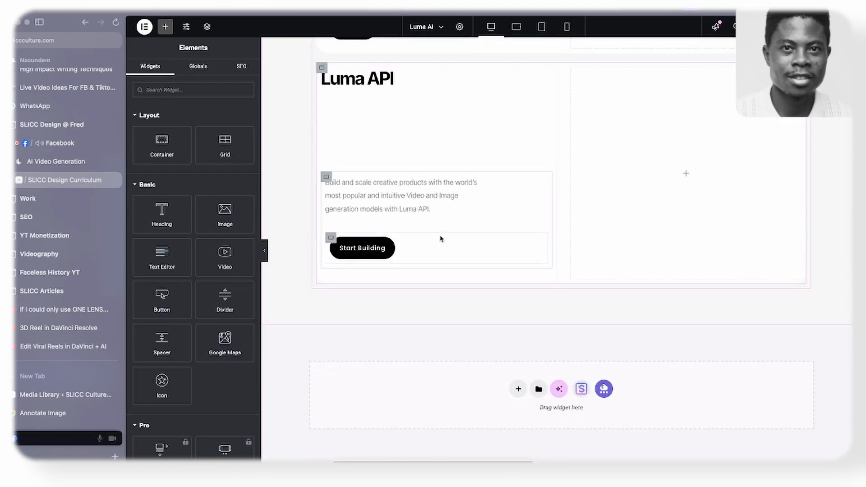
click(572, 68)
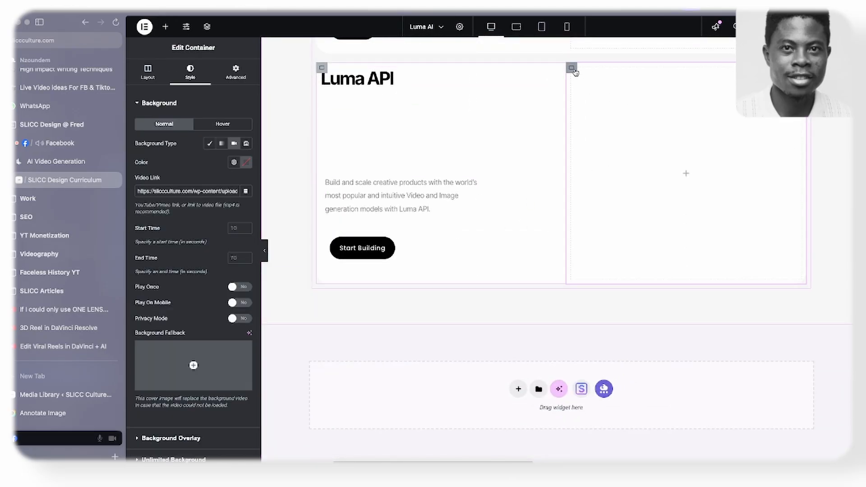
click(222, 144)
click(234, 144)
scroll(586, 128, up, 5)
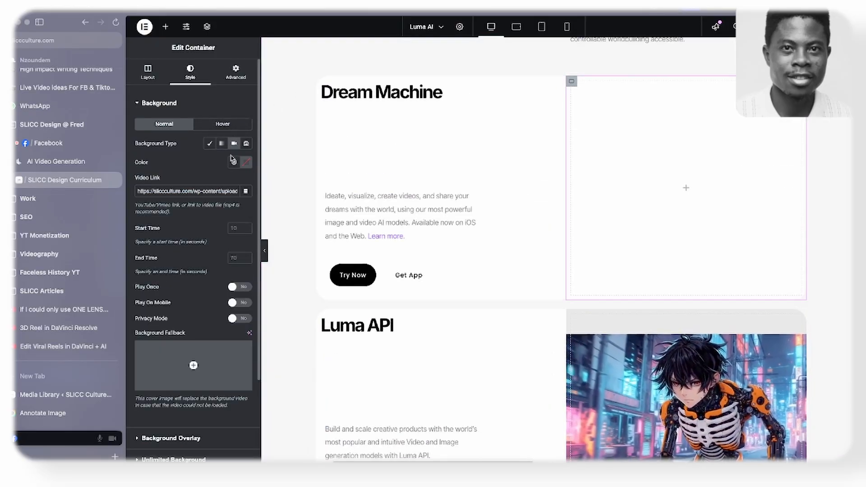
click(222, 143)
click(234, 144)
scroll(468, 167, down, 3)
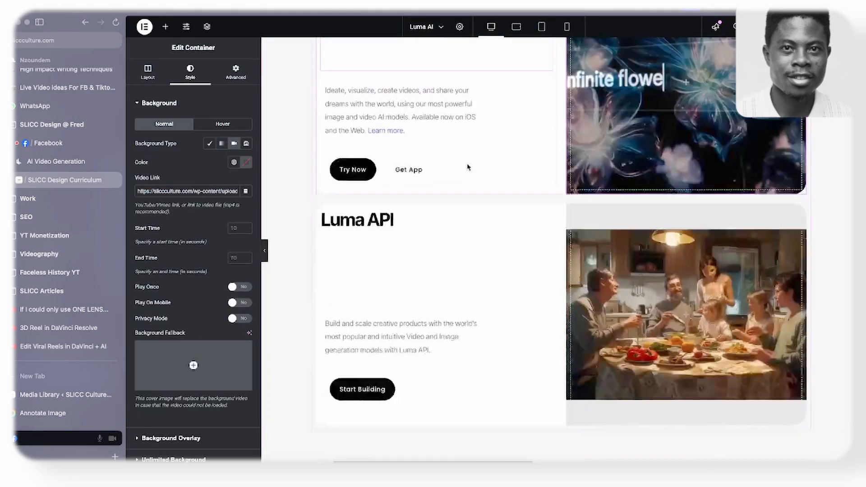
- Compare the Platform section's heading area and its Dream Machine and Luma API cards with the Figma wireframe
scroll(468, 167, down, 3)
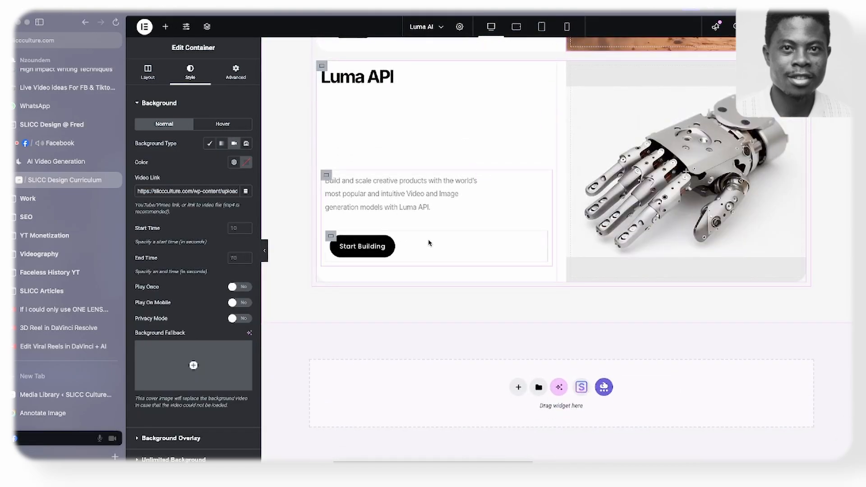
key(super+Tab)
scroll(429, 226, up, 3)
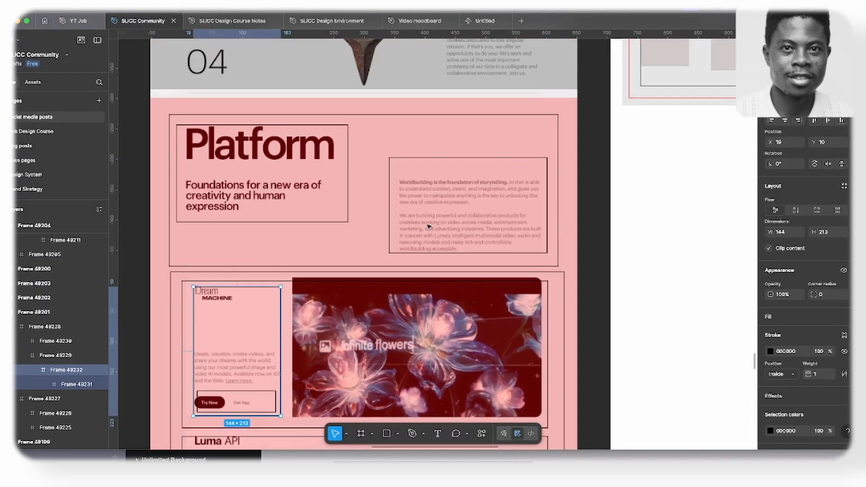
scroll(428, 226, up, 3)
key(super+Tab)
scroll(600, 213, up, 8)
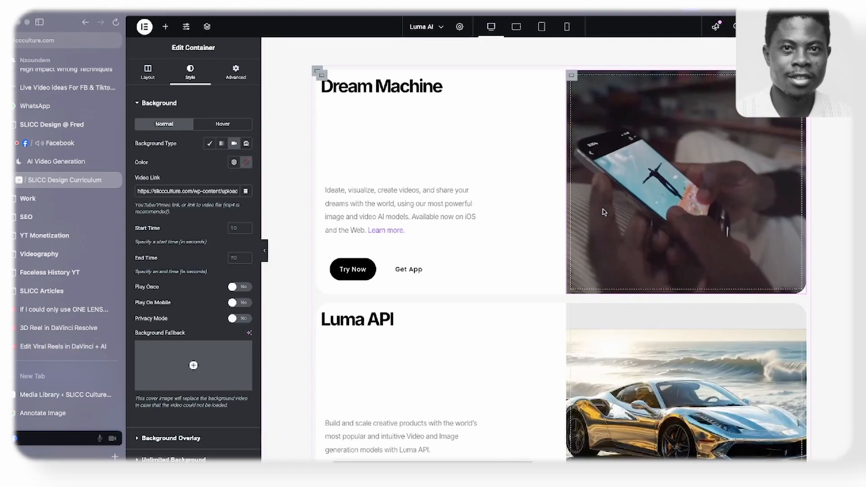
scroll(600, 214, up, 2)
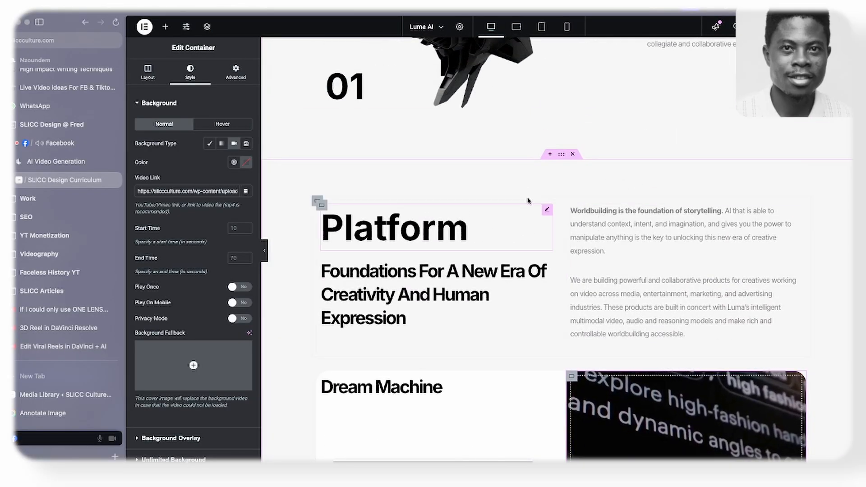
scroll(529, 201, down, 7)
key(super+Tab)
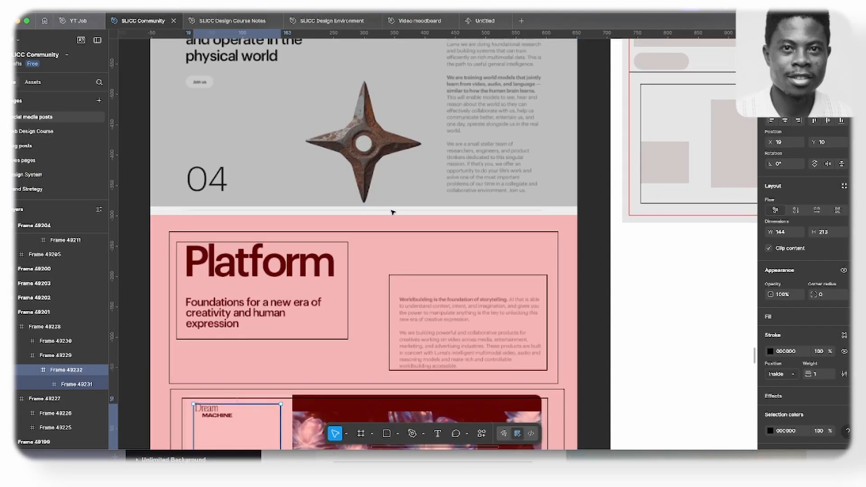
scroll(392, 212, down, 3)
key(super+Tab)
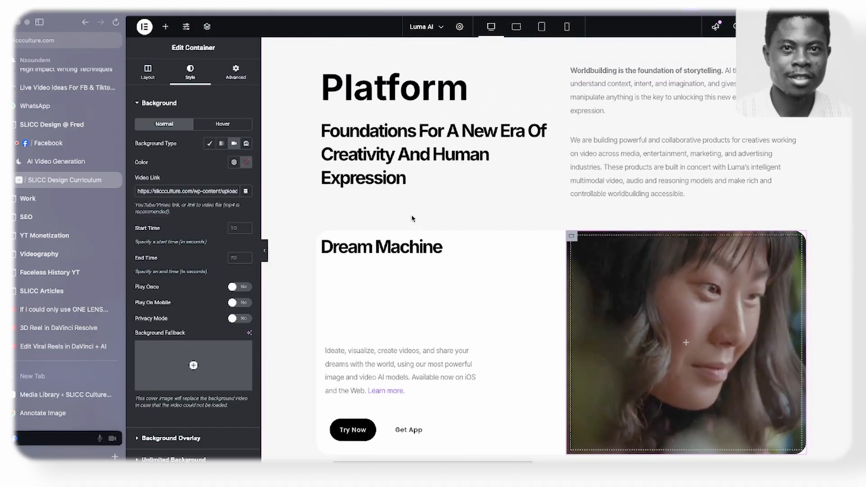
scroll(342, 156, up, 1)
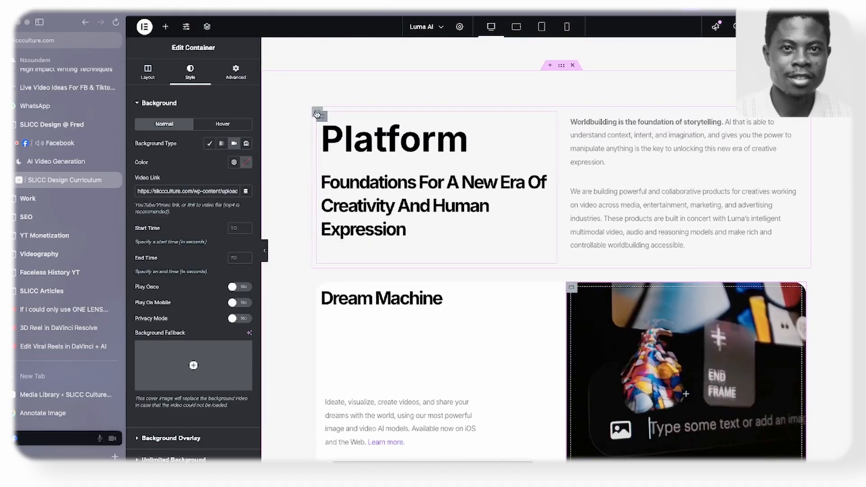
- Set the bottom padding of the container holding the Platform heading and intro text to 5 em, and preview it at full page width
click(316, 112)
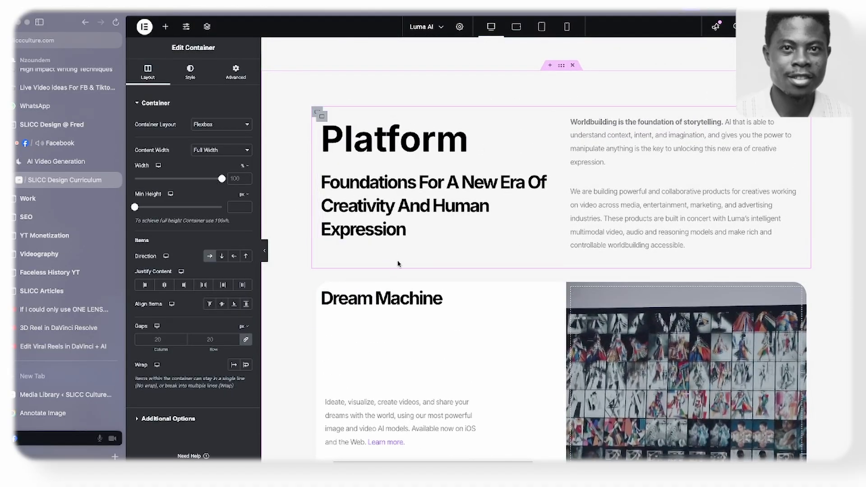
click(236, 71)
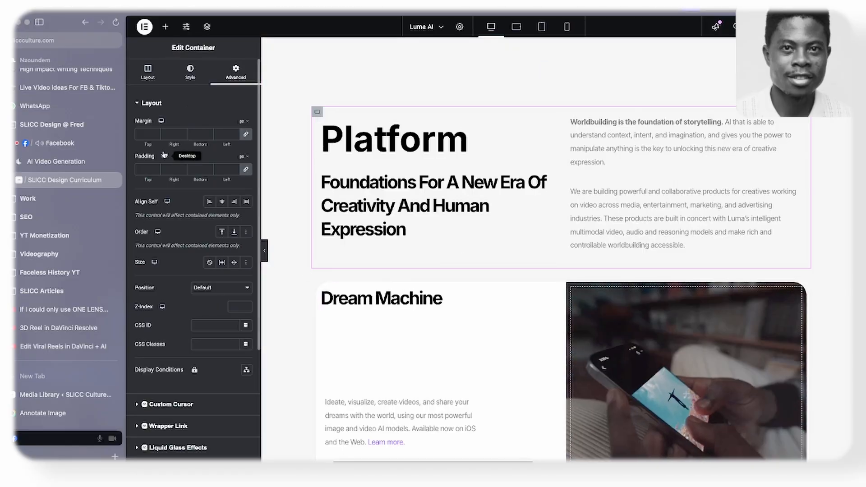
click(264, 253)
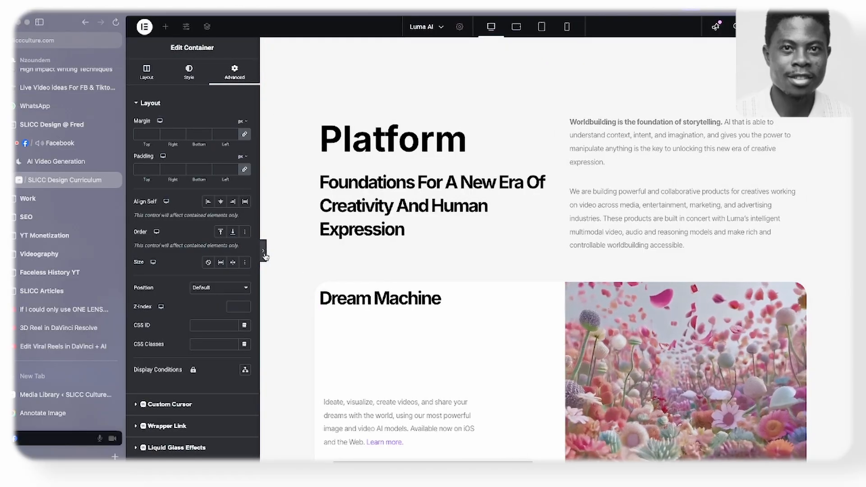
scroll(262, 258, up, 3)
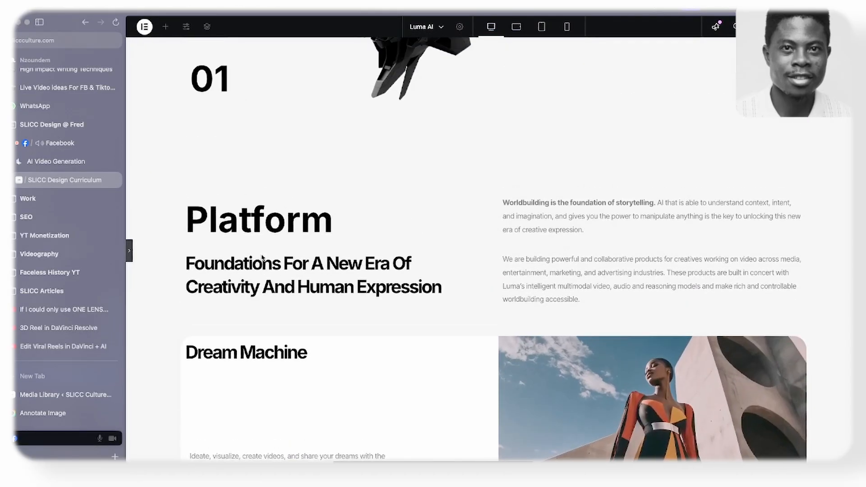
scroll(424, 222, down, 3)
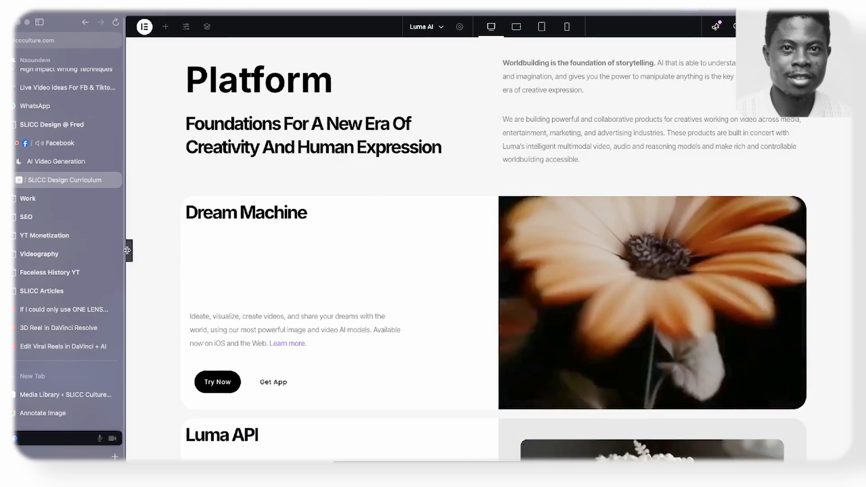
click(129, 253)
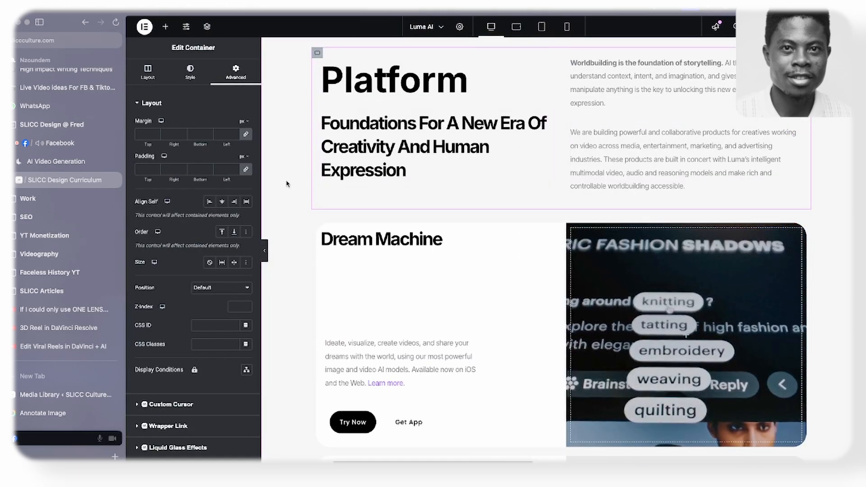
click(246, 170)
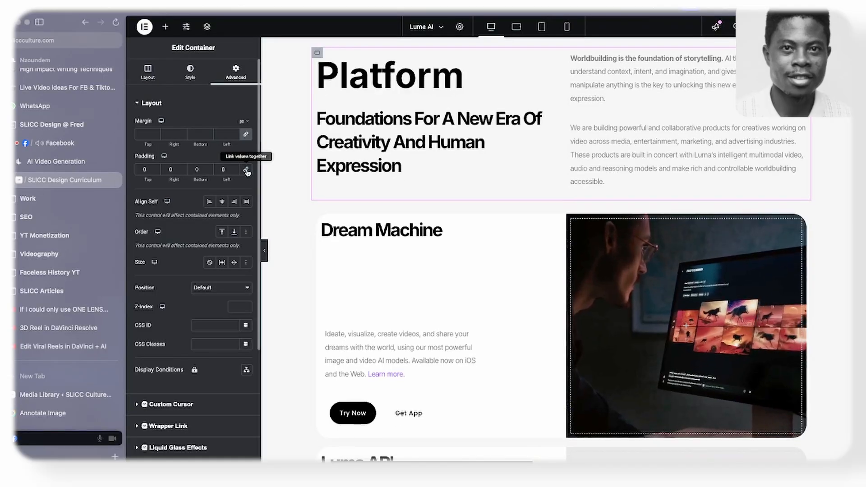
click(242, 182)
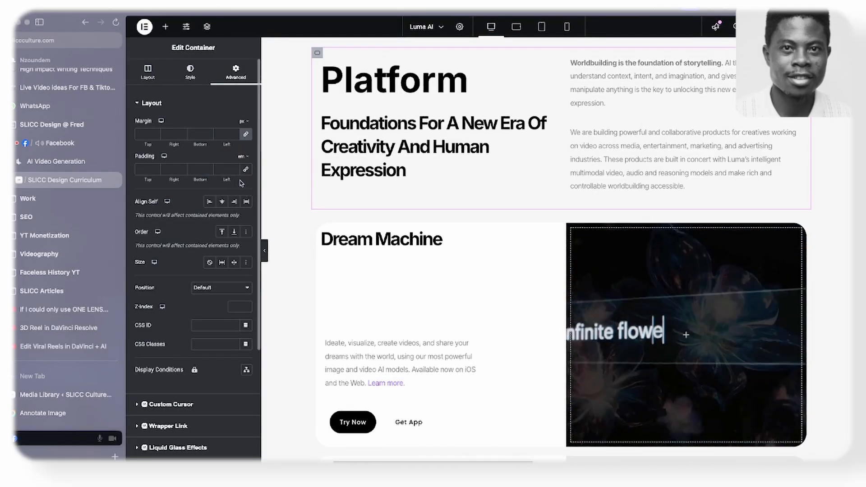
click(210, 172)
text(6)
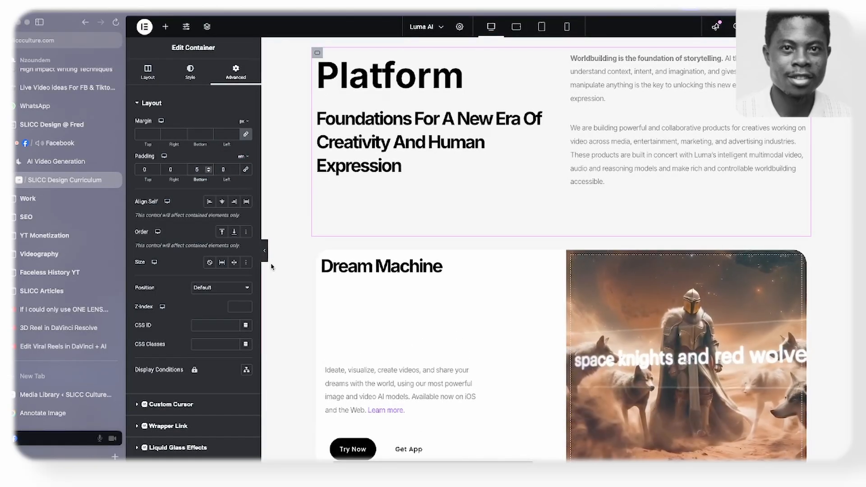
click(264, 260)
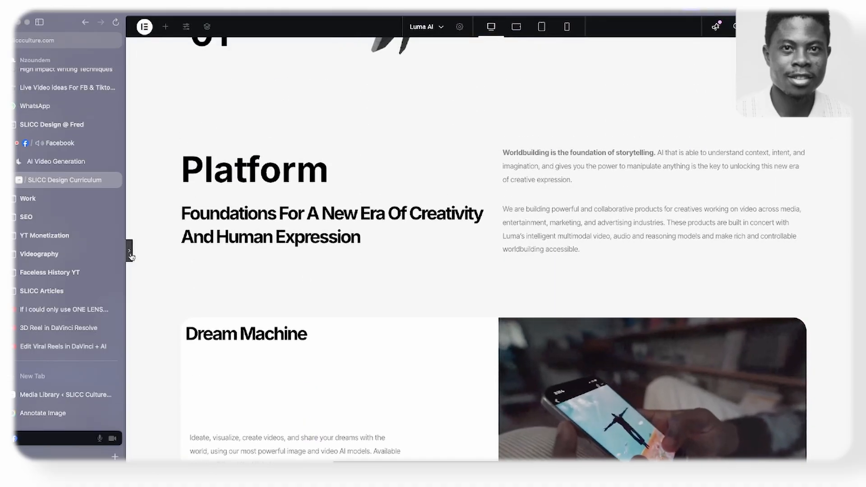
click(129, 250)
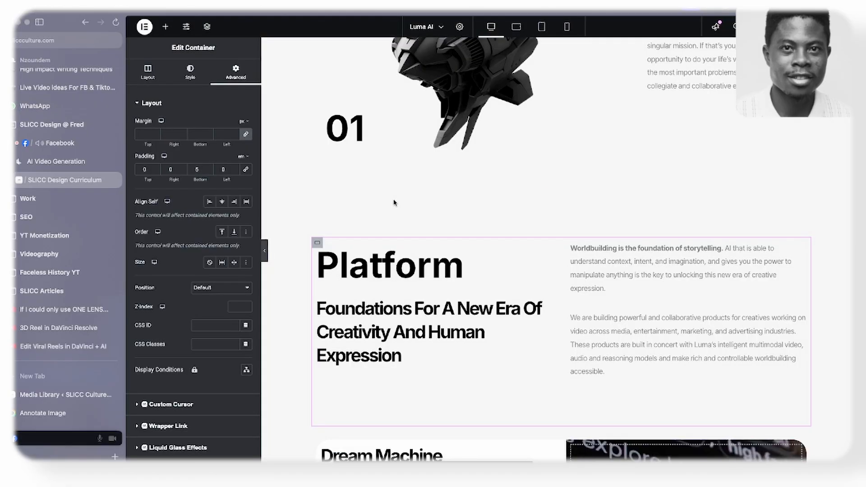
- Give the "Foundations for a new era of creativity and human expression" heading a custom width of 80%
click(547, 302)
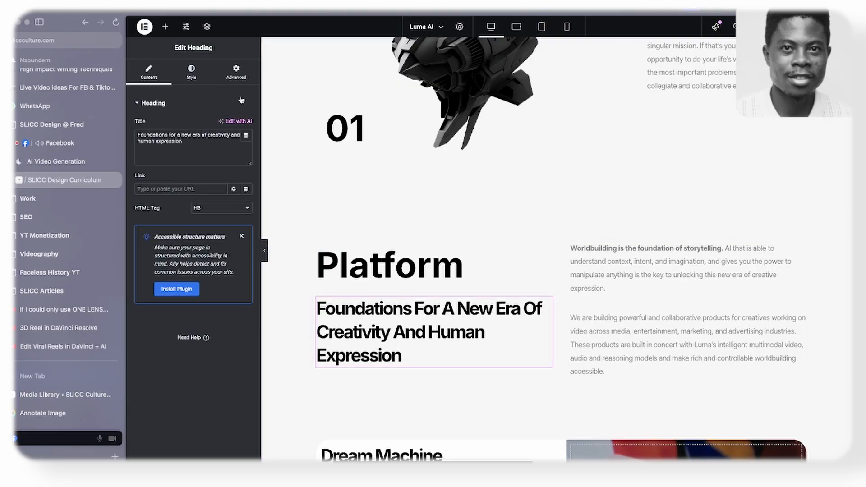
click(237, 75)
click(233, 195)
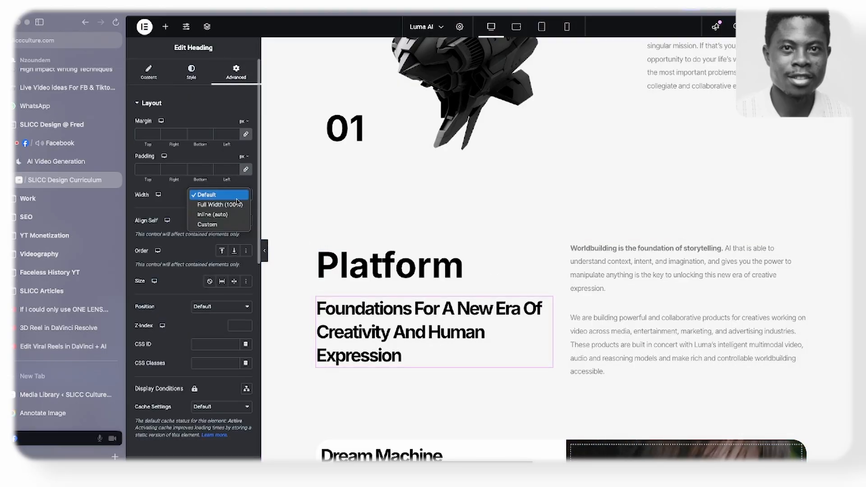
click(230, 228)
drag(137, 226, 207, 225)
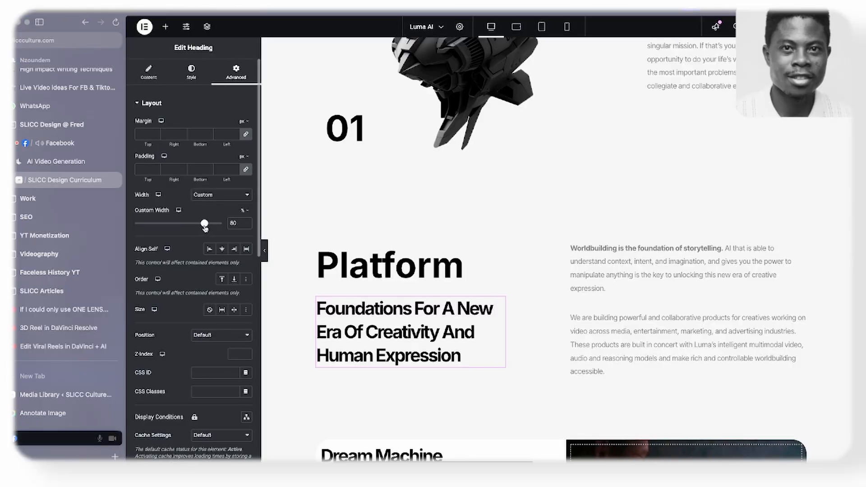
- Add a new single-column Flexbox container with vertical direction below the Platform section
scroll(382, 184, down, 10)
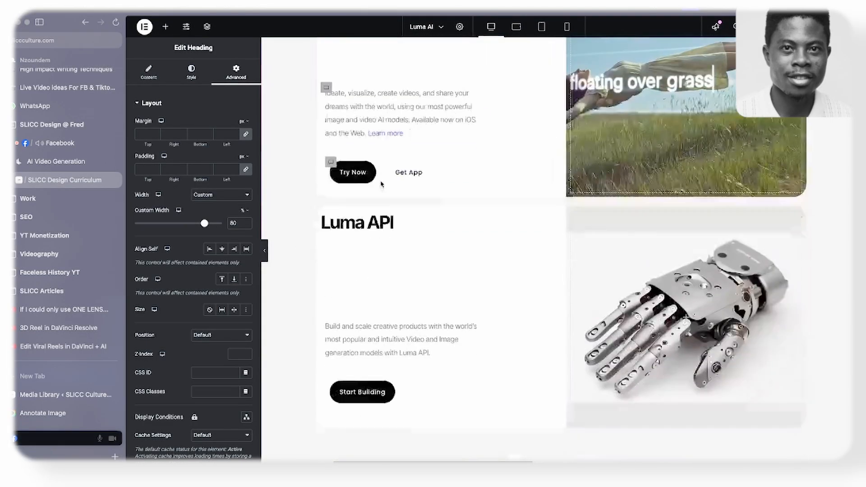
scroll(381, 184, down, 3)
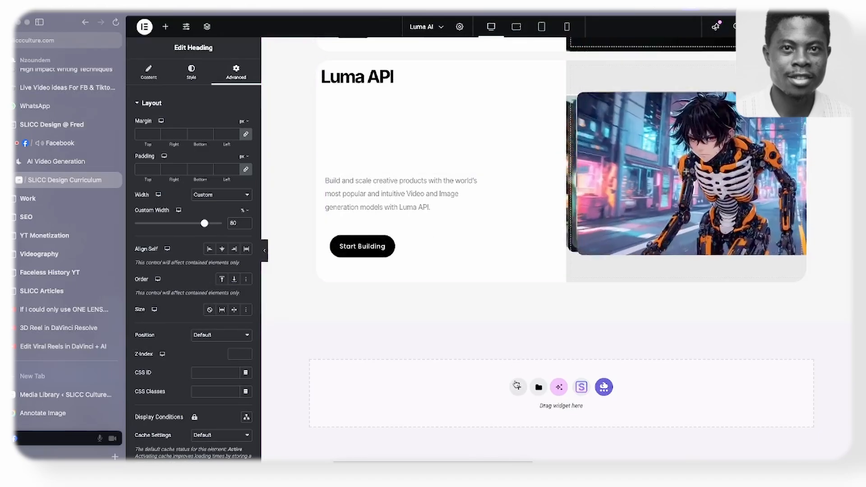
click(516, 386)
click(532, 411)
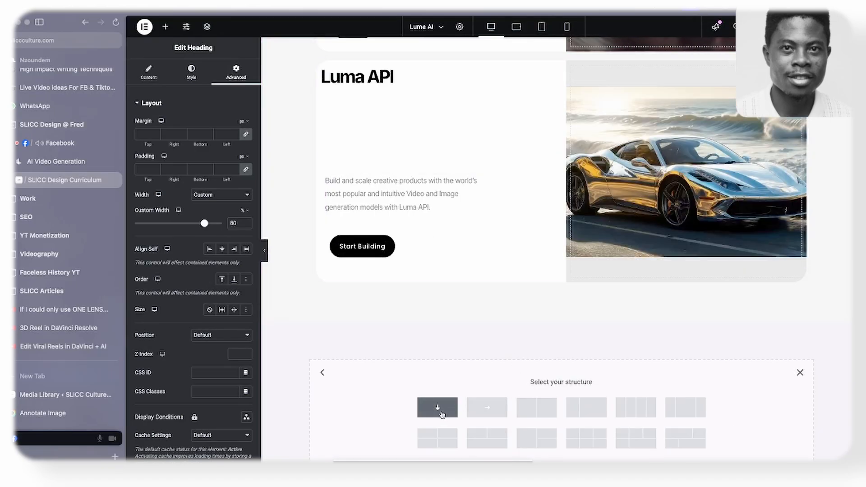
click(441, 414)
- Switch to Figma and review the layout of the Research and Team & Community sections in the wireframe
scroll(451, 352, down, 1)
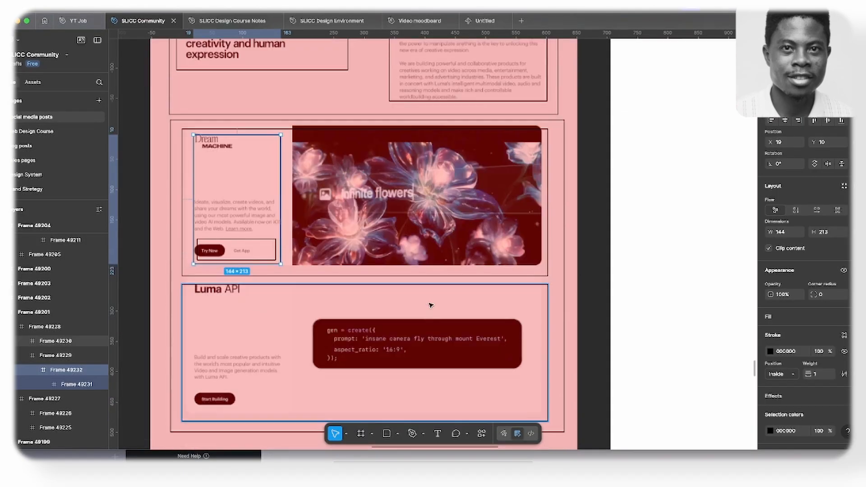
scroll(431, 305, down, 10)
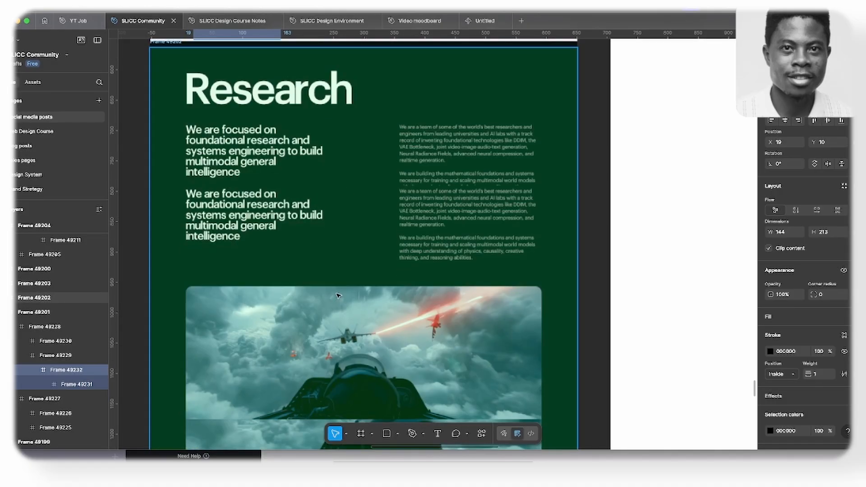
scroll(339, 295, down, 15)
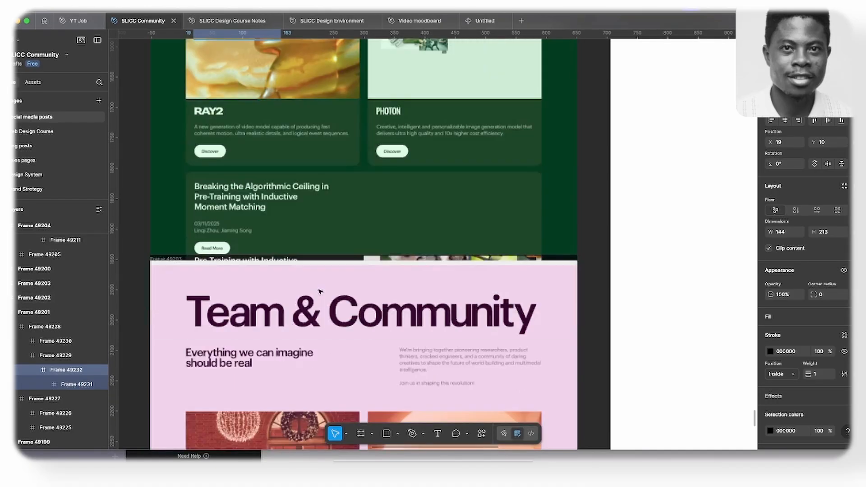
scroll(320, 292, up, 5)
scroll(320, 292, down, 4)
scroll(332, 283, up, 15)
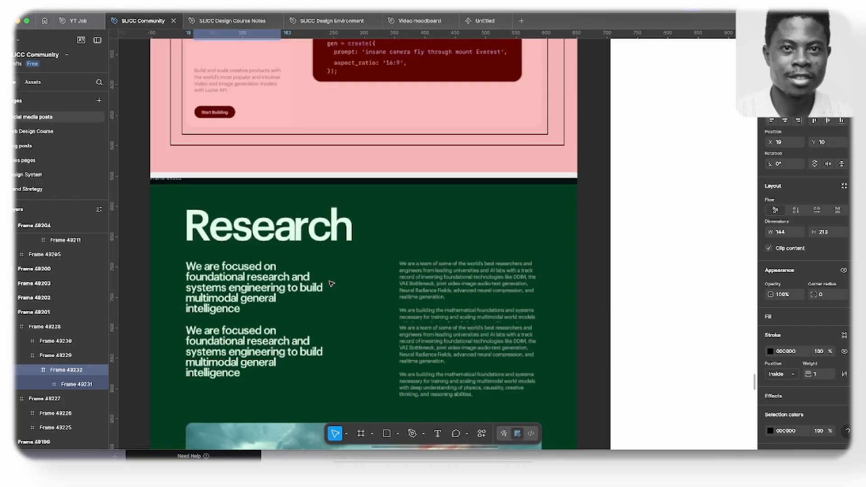
scroll(332, 282, down, 3)
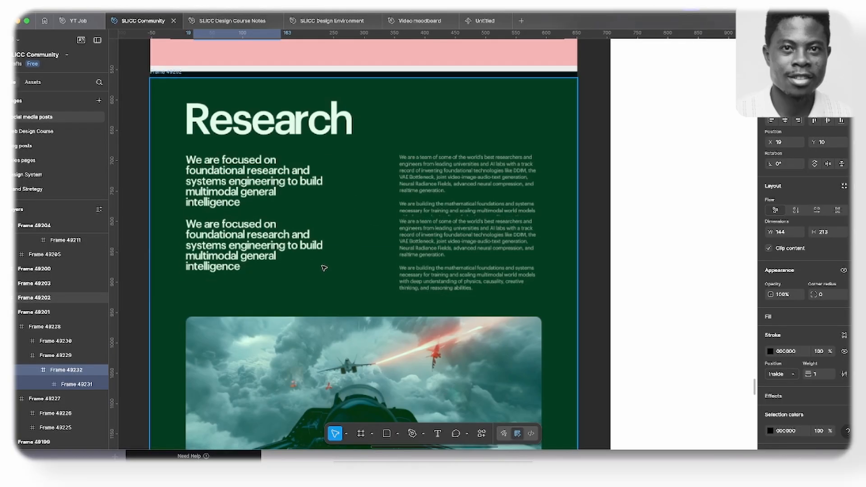
- Draw a frame of about 607 × 265 around the Research section's subheadings and paragraphs, and give it a black stroke
key(f)
drag(176, 143, 545, 305)
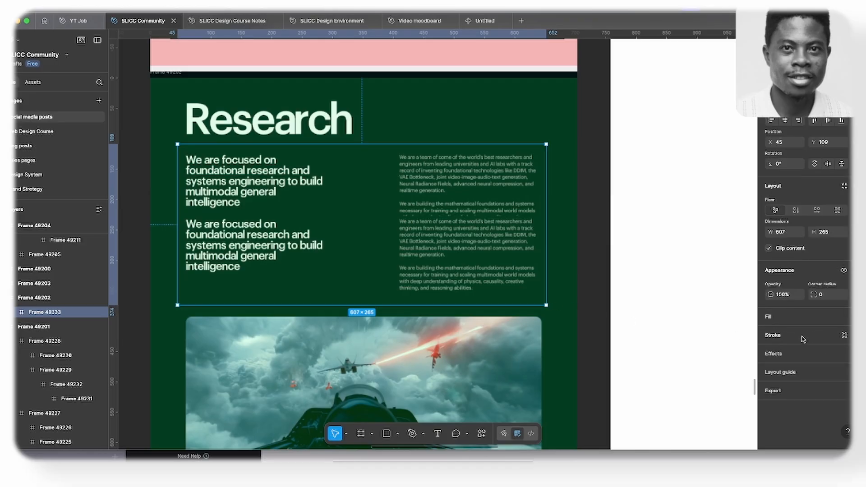
click(803, 339)
click(770, 351)
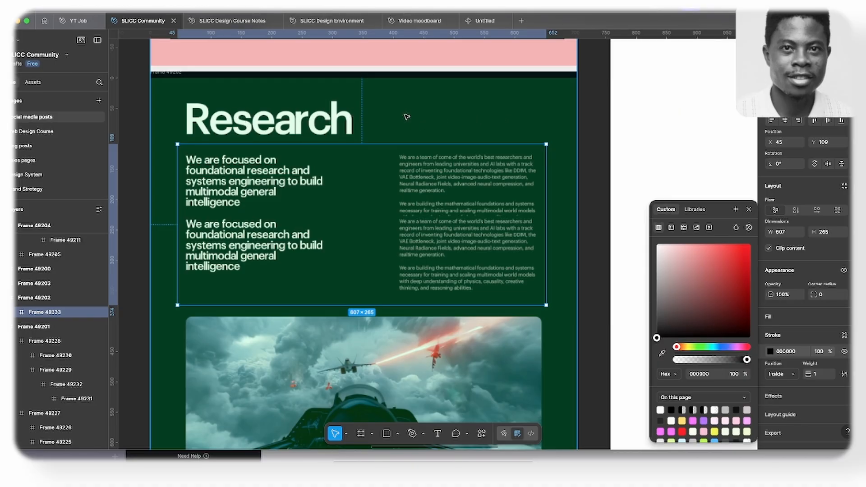
- Draw a frame of about 613 × 81 around the Research heading, above the frame with the subheadings and paragraphs
scroll(319, 178, down, 1)
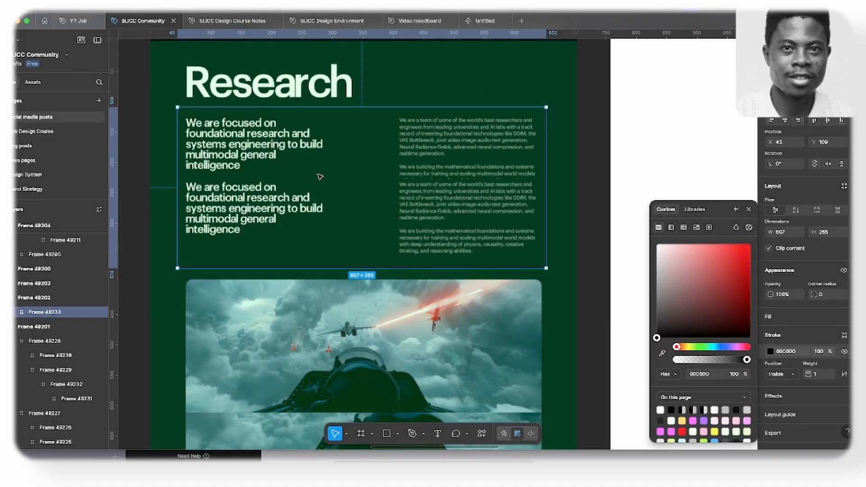
scroll(315, 176, up, 3)
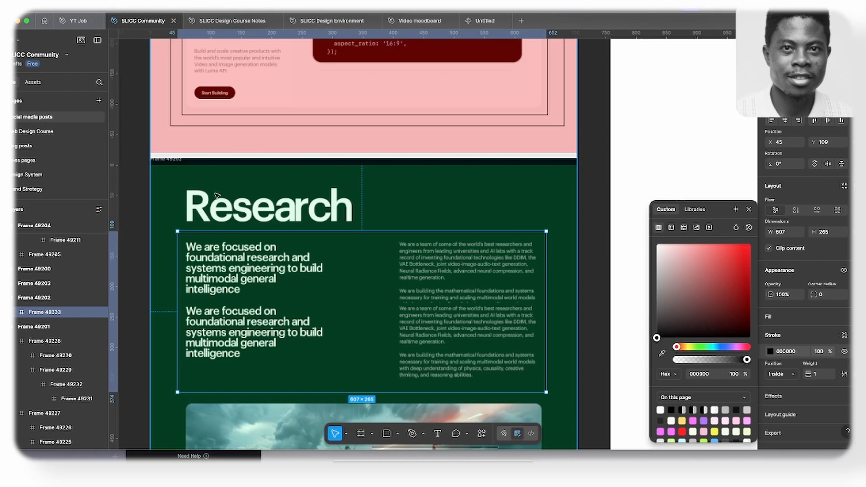
scroll(226, 212, down, 3)
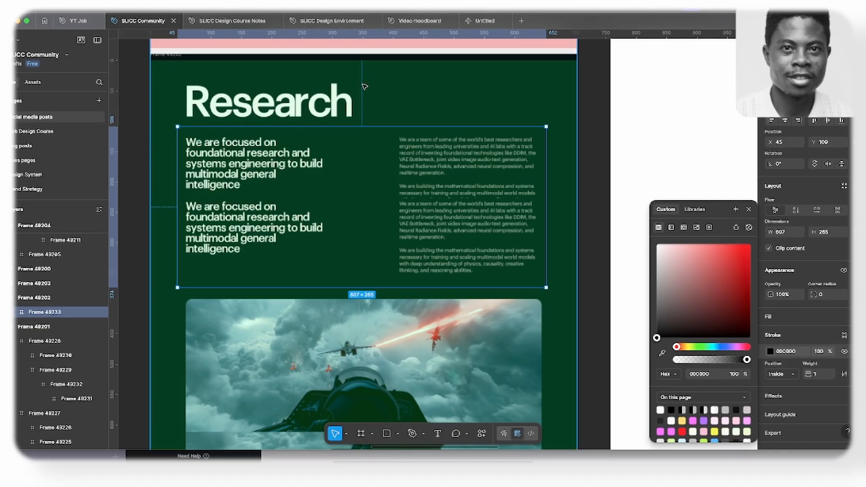
key(f)
drag(177, 71, 543, 122)
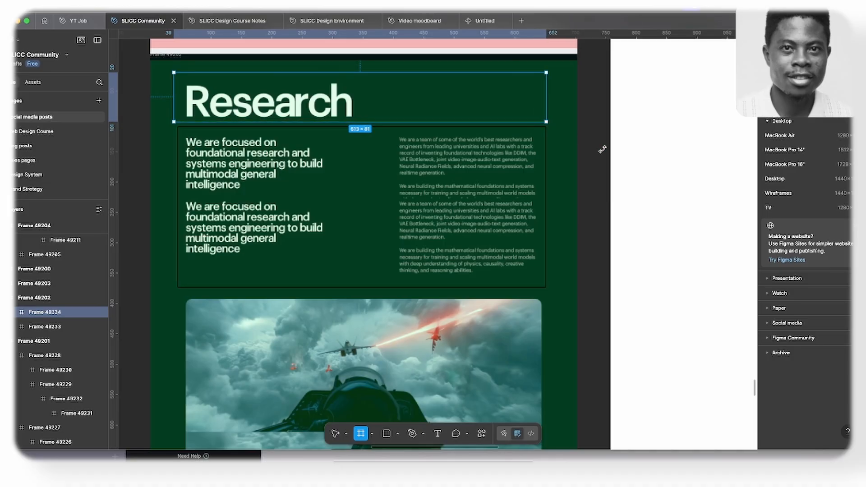
- Give the Research heading frame a black stroke, and draw a frame of about 619 × 994 around all the cards below the text
click(783, 335)
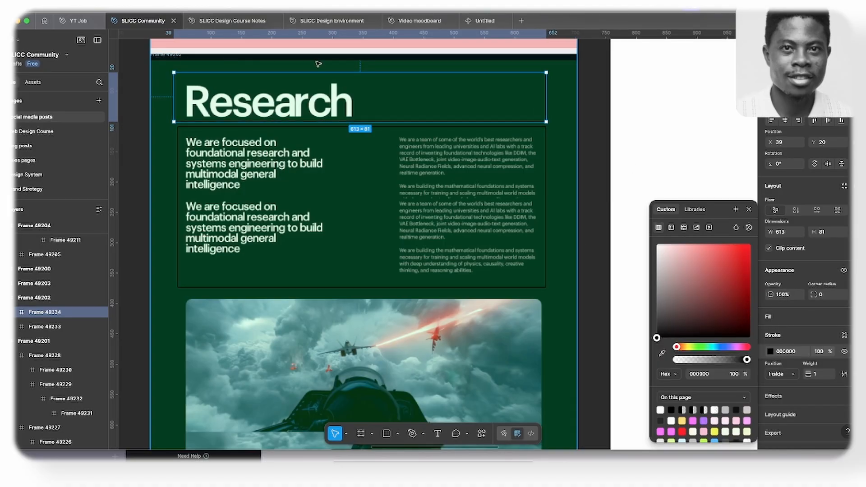
scroll(270, 90, down, 5)
key(f)
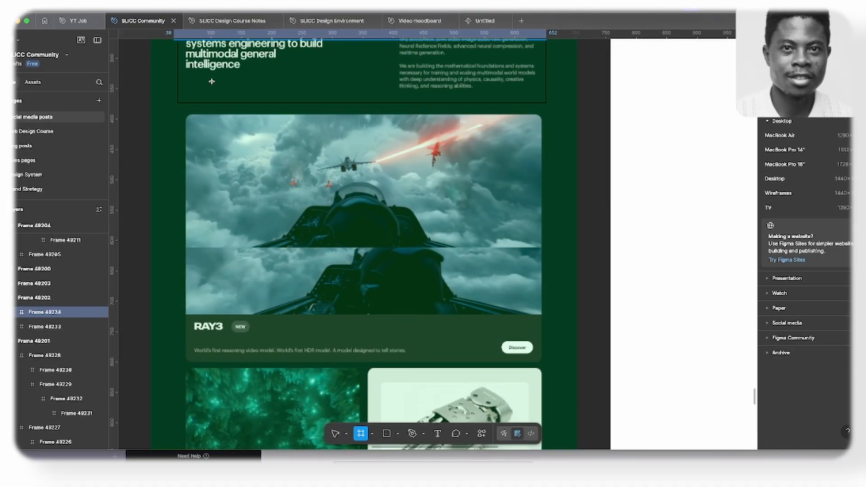
drag(185, 110, 555, 189)
scroll(381, 178, down, 10)
scroll(406, 180, up, 6)
scroll(434, 165, down, 6)
scroll(507, 162, down, 2)
scroll(556, 189, up, 10)
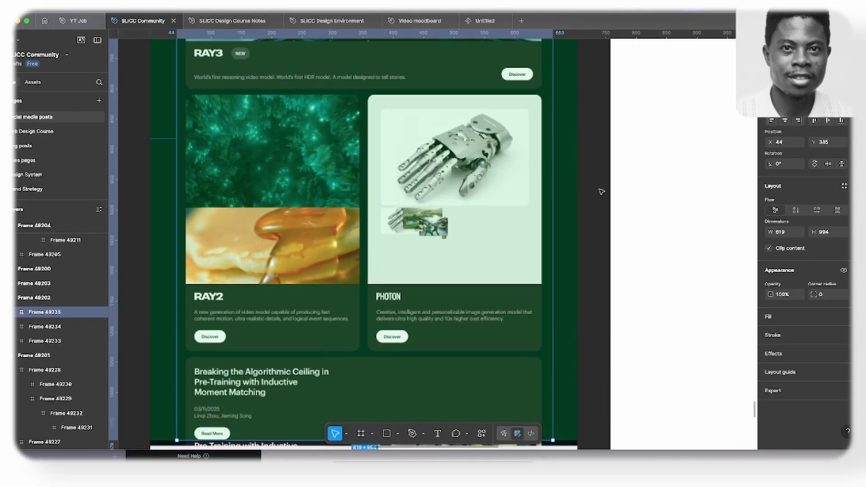
- Add a black stroke to the large frame that encloses all the Research cards
click(780, 339)
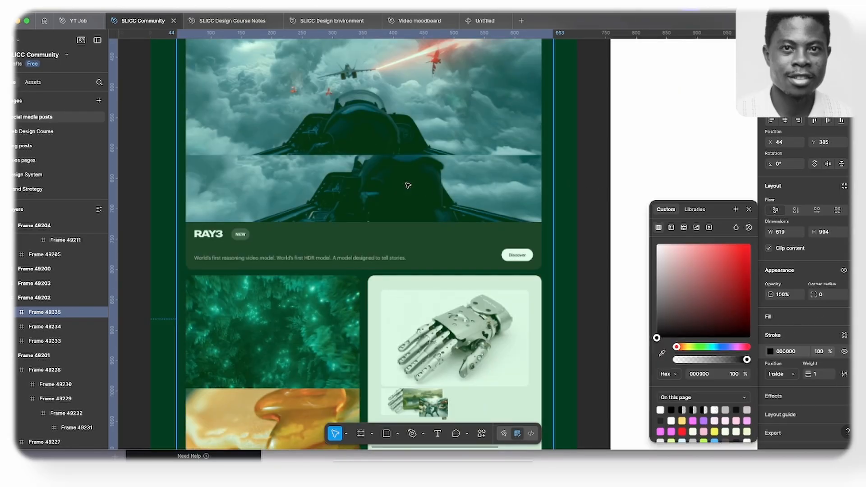
scroll(408, 186, up, 3)
scroll(387, 171, down, 4)
scroll(387, 169, down, 3)
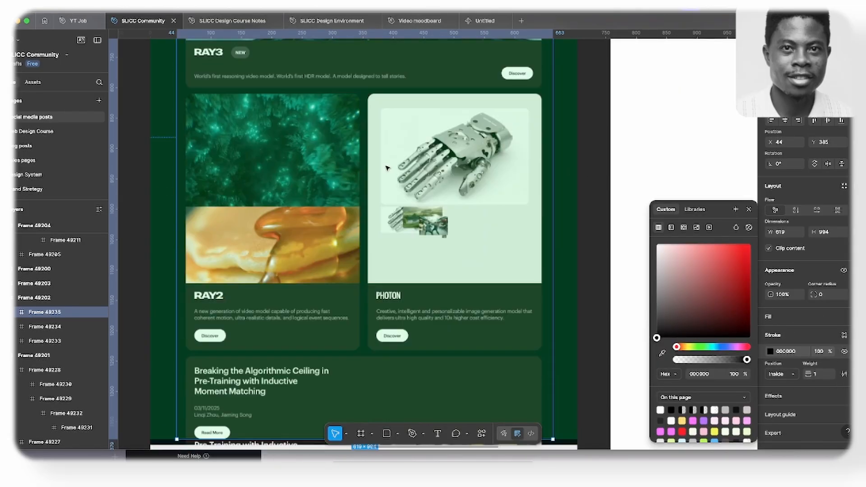
click(749, 210)
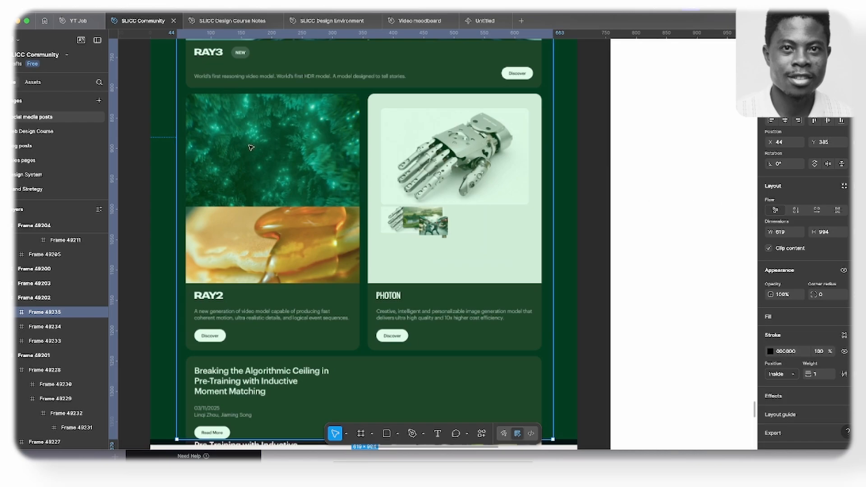
- Draw a nested frame of about 596 × 409 around the RAY3 card and give it a black stroke
scroll(290, 144, up, 6)
key(f)
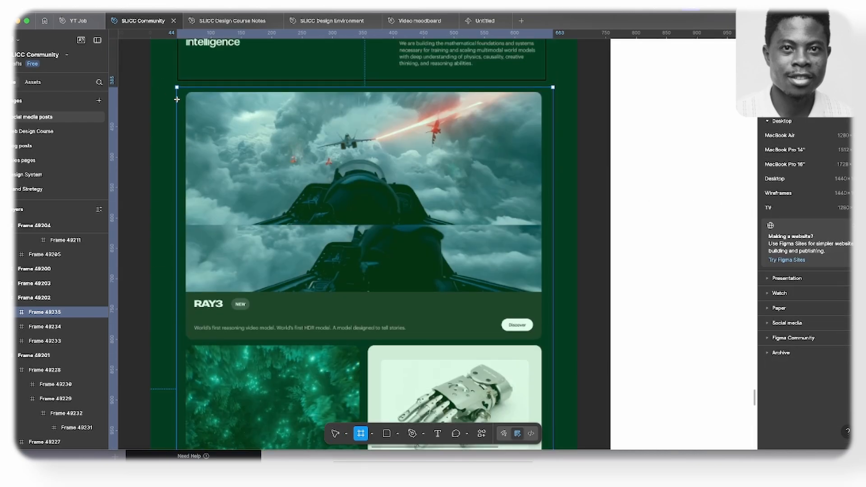
drag(182, 92, 545, 340)
click(781, 334)
- Draw a nested frame of about 605 × 427 around the RAY2 and PHOTON cards and give it a black stroke
scroll(353, 252, down, 5)
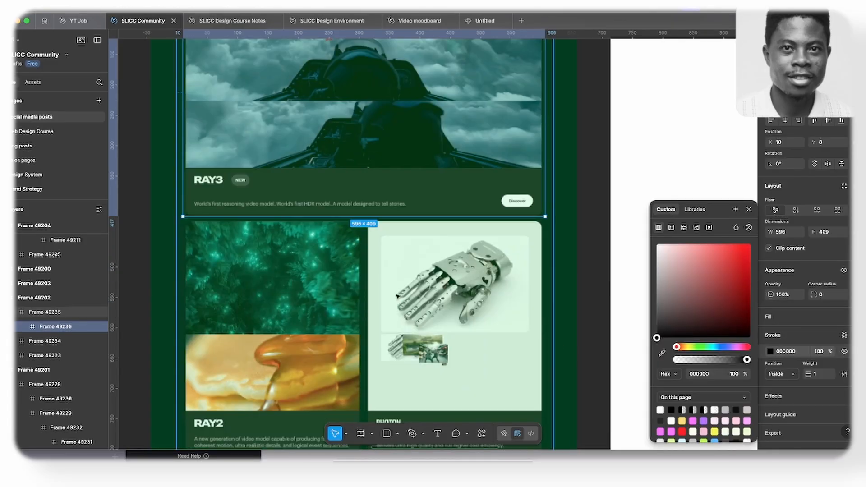
key(f)
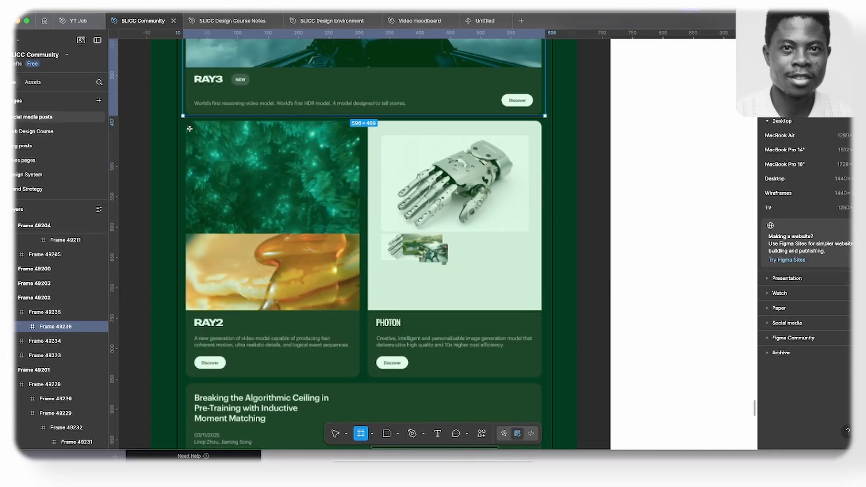
drag(180, 121, 549, 381)
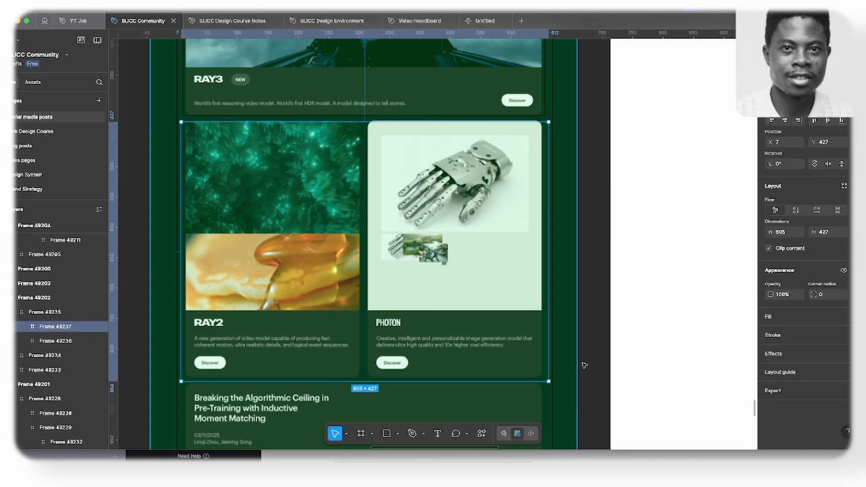
click(798, 338)
- Draw a nested frame of about 602 × 148 around the "Breaking the Algorithmic Ceiling" article card and give it a black stroke
scroll(409, 312, down, 3)
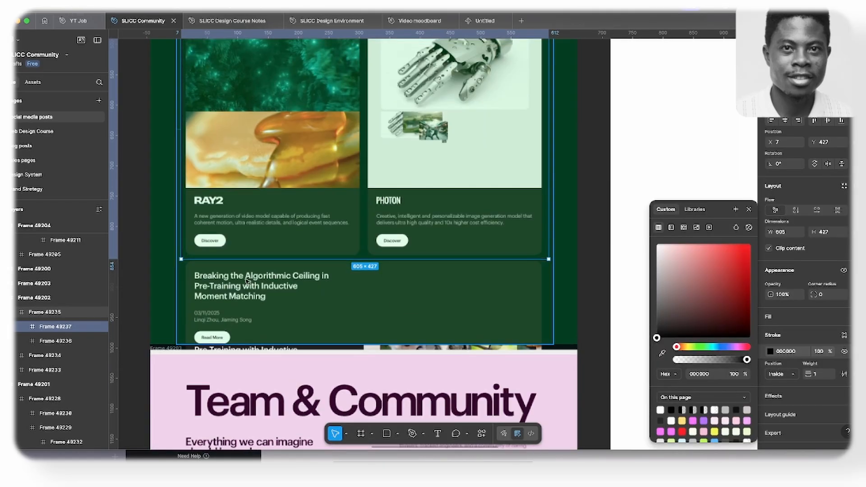
key(f)
mouse_move(182, 264)
mouse_down()
mouse_move(545, 363)
mouse_move(548, 355)
mouse_up()
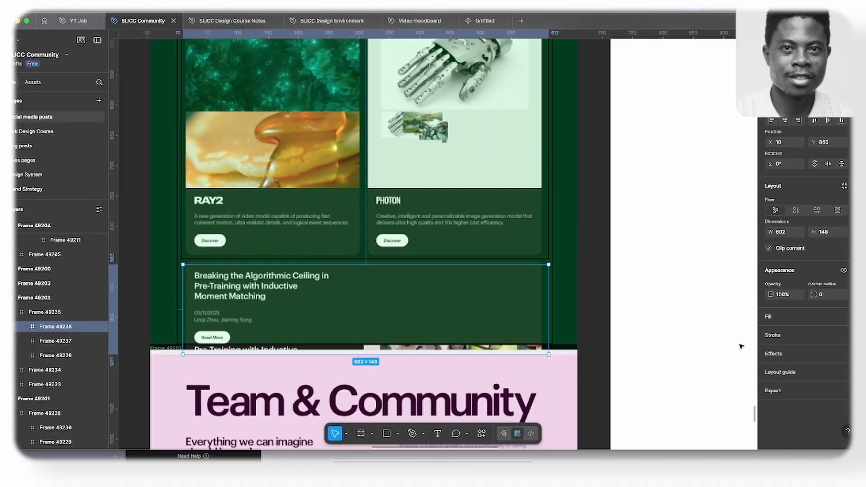
click(773, 336)
scroll(373, 324, up, 3)
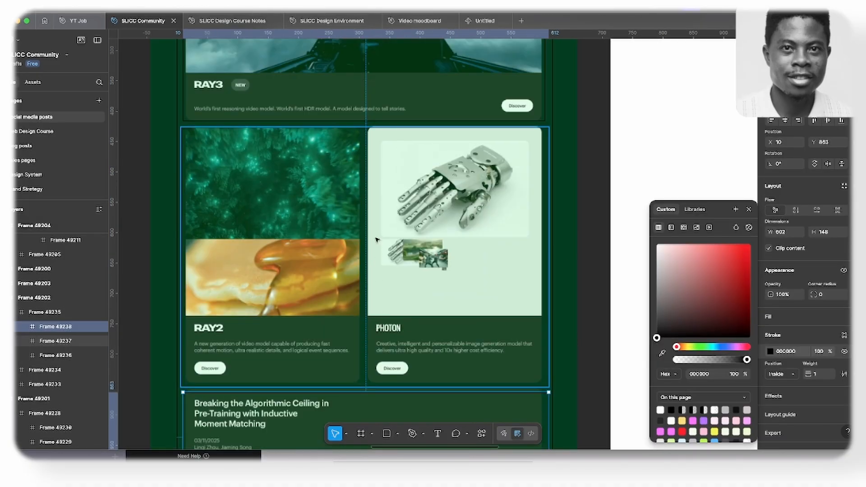
scroll(377, 239, up, 3)
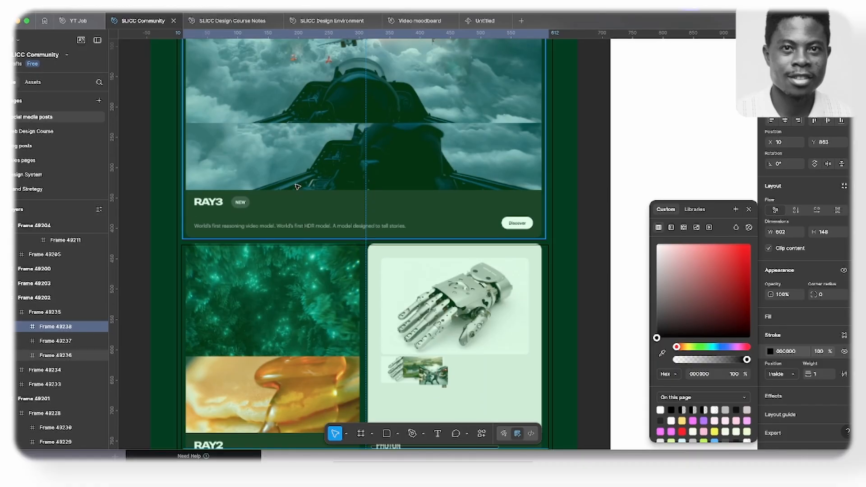
scroll(270, 189, up, 4)
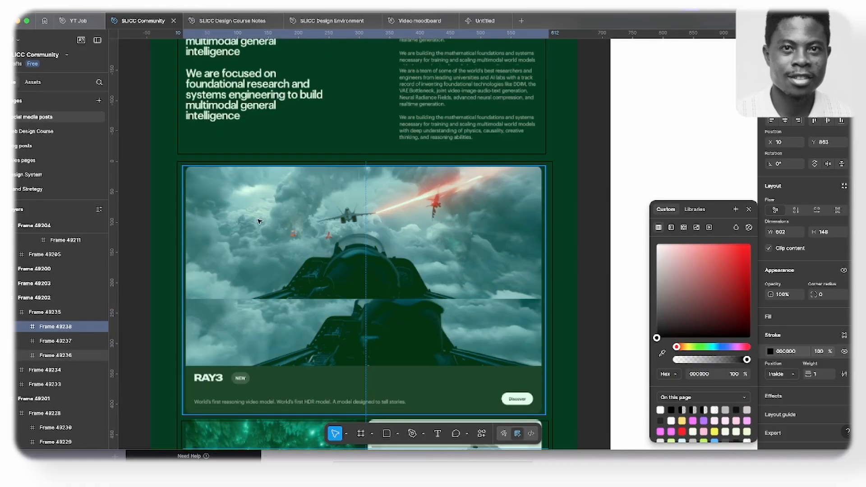
scroll(259, 221, down, 3)
scroll(266, 205, down, 10)
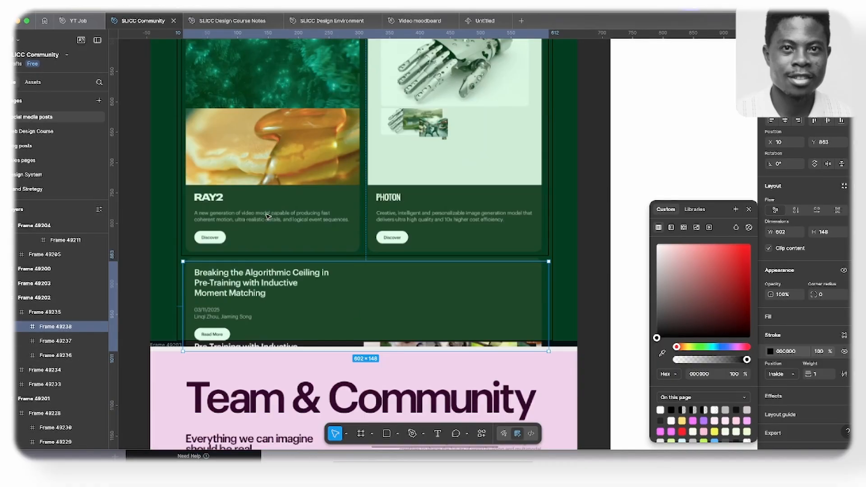
scroll(343, 198, up, 7)
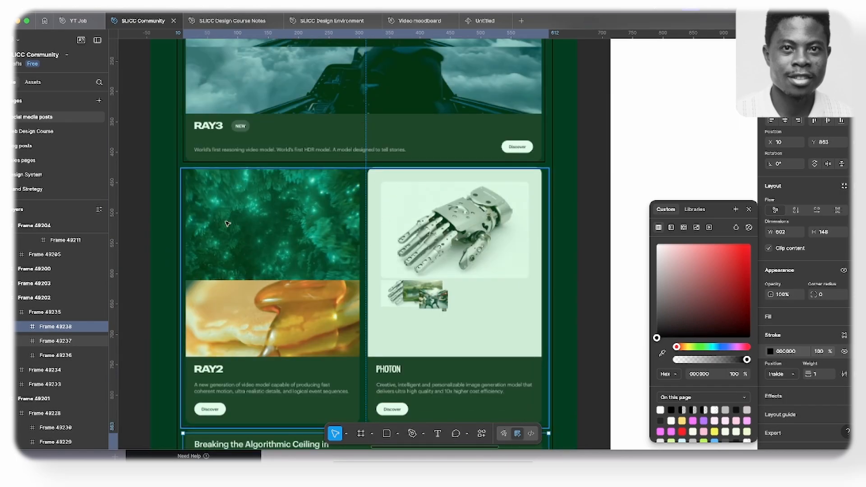
- Examine how the Research section's outer card frame is divided into the RAY3 card, the RAY2 and PHOTON row, and the article card
scroll(425, 231, up, 1)
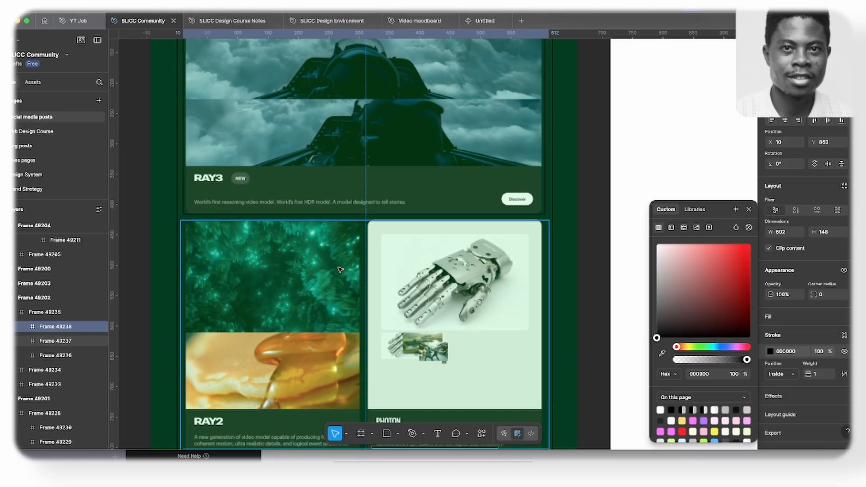
scroll(234, 228, down, 2)
scroll(186, 157, up, 5)
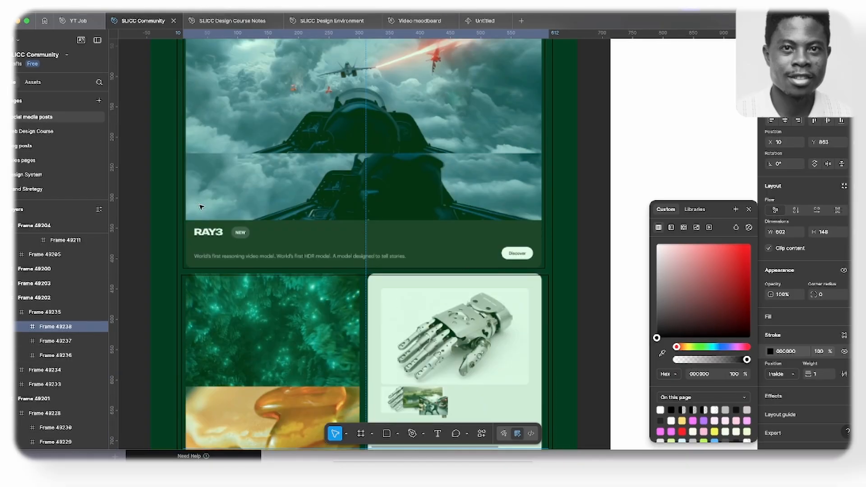
scroll(186, 157, up, 3)
click(168, 259)
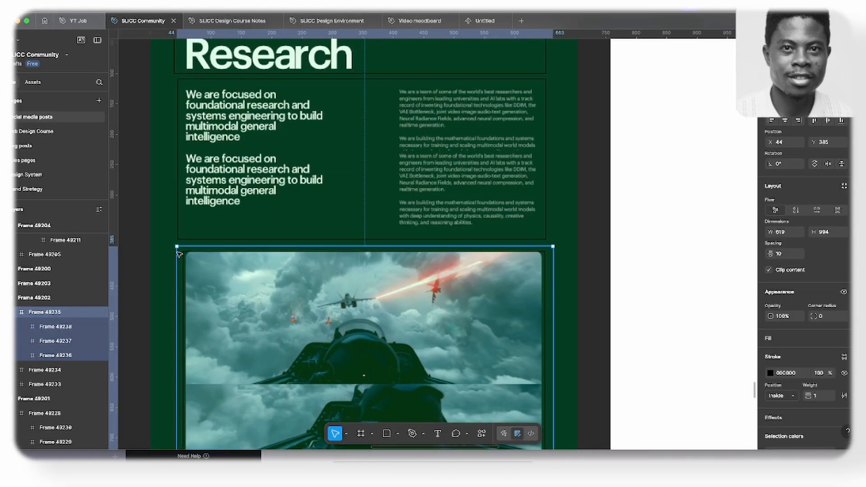
scroll(168, 258, down, 10)
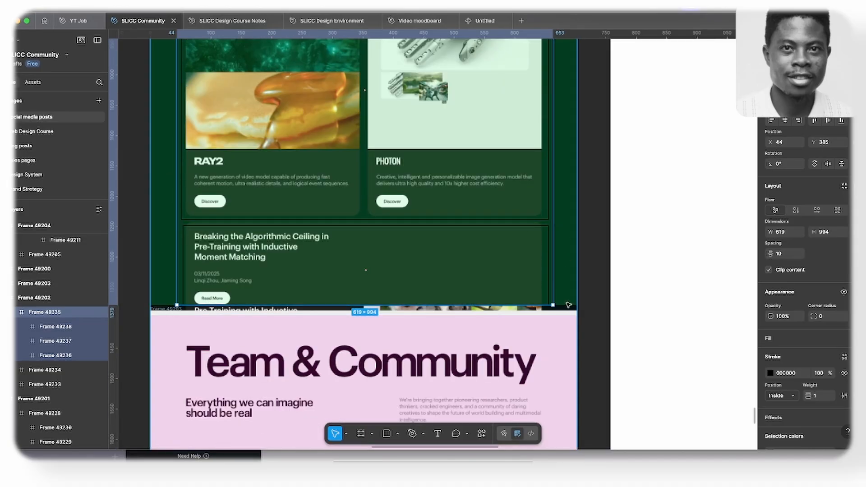
scroll(509, 288, up, 1)
scroll(509, 288, up, 1)
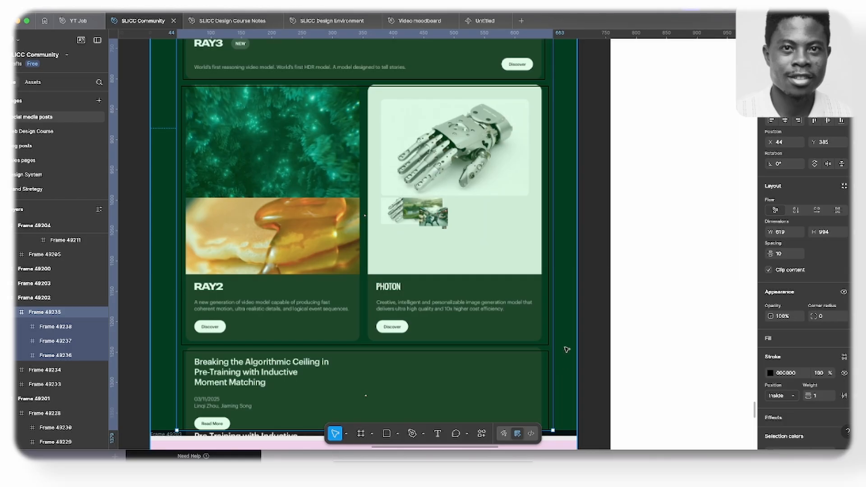
scroll(559, 345, up, 3)
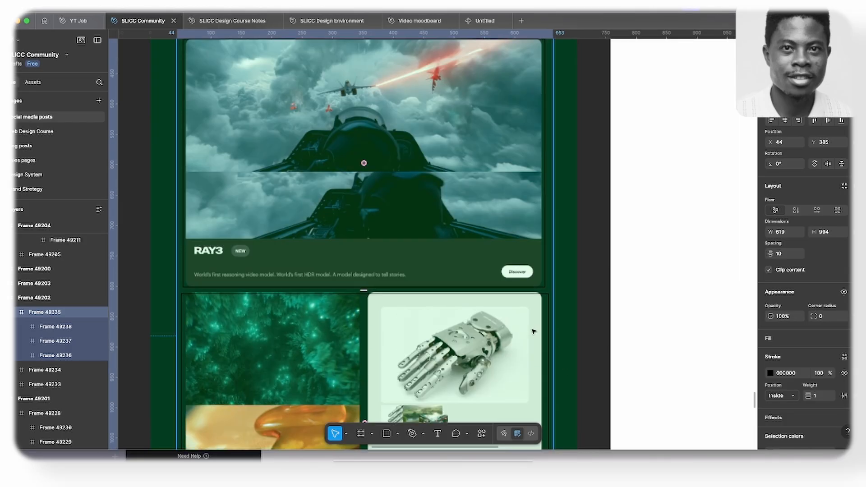
scroll(536, 335, up, 1)
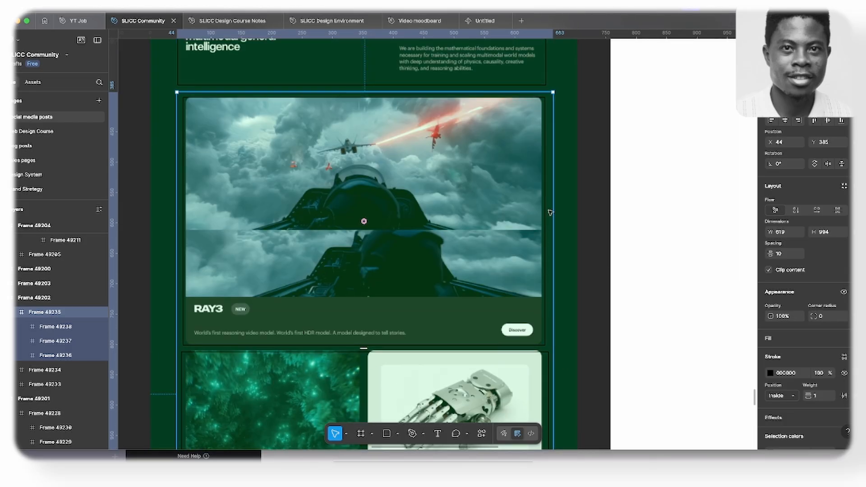
scroll(459, 155, down, 4)
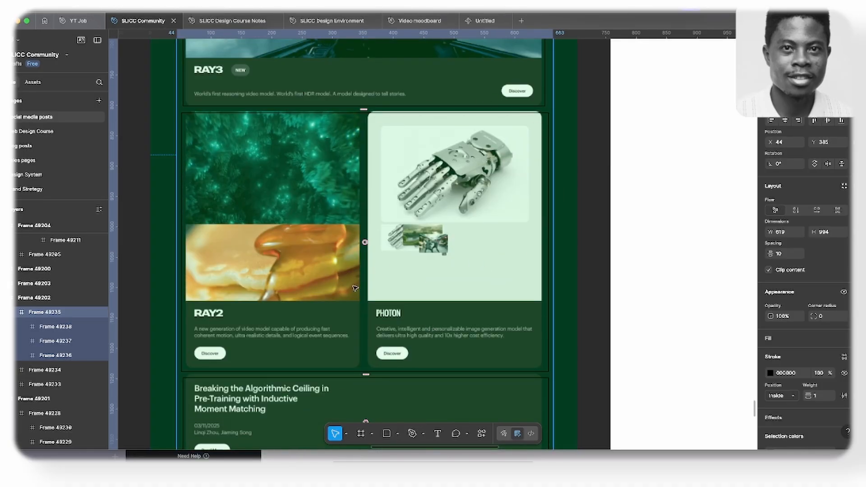
scroll(343, 284, up, 1)
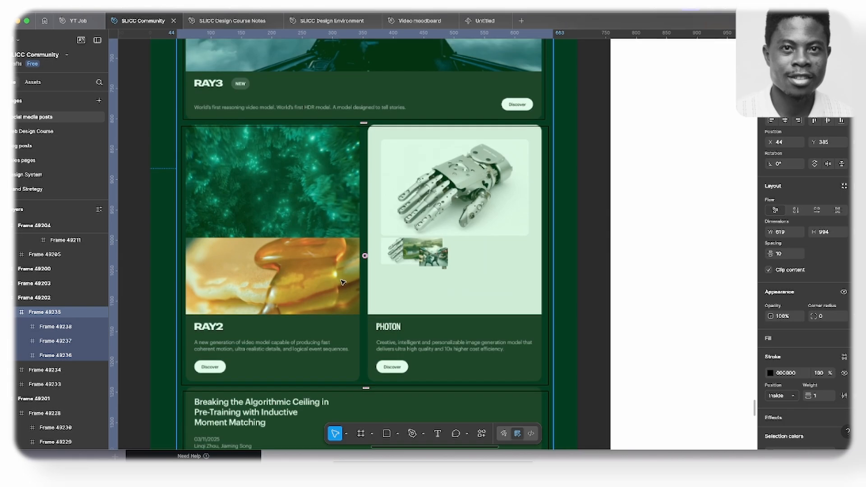
scroll(344, 283, up, 3)
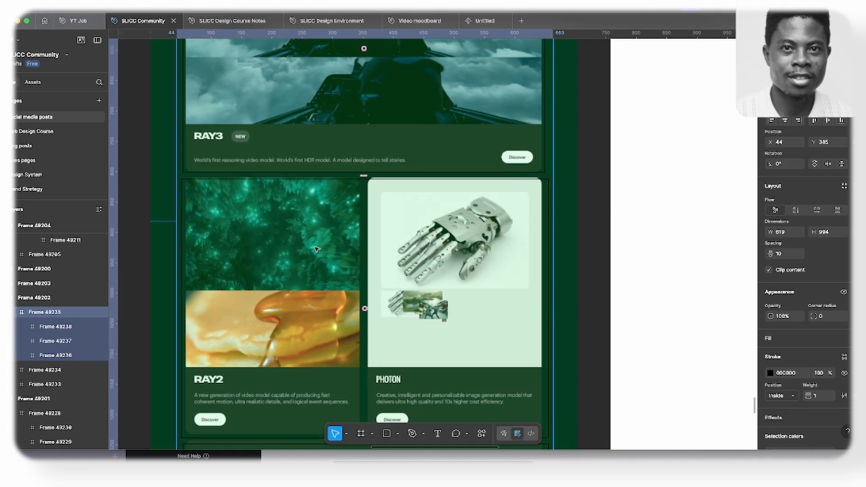
scroll(315, 249, down, 7)
scroll(316, 307, down, 1)
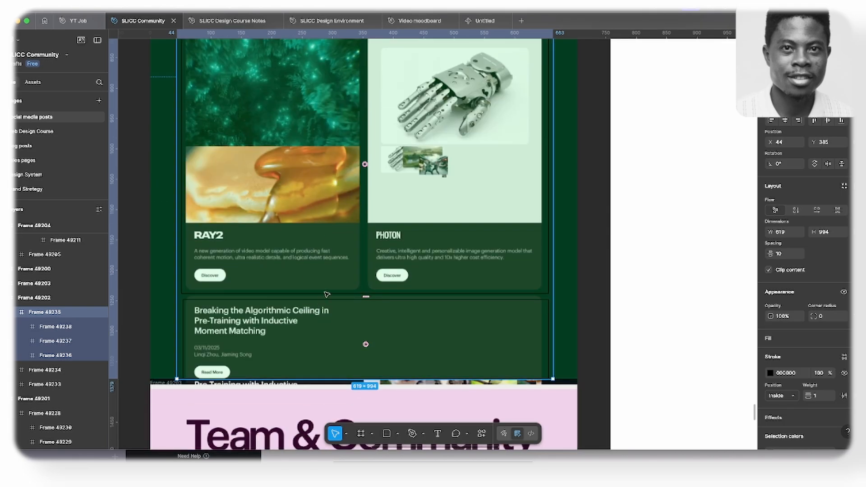
scroll(327, 352, up, 13)
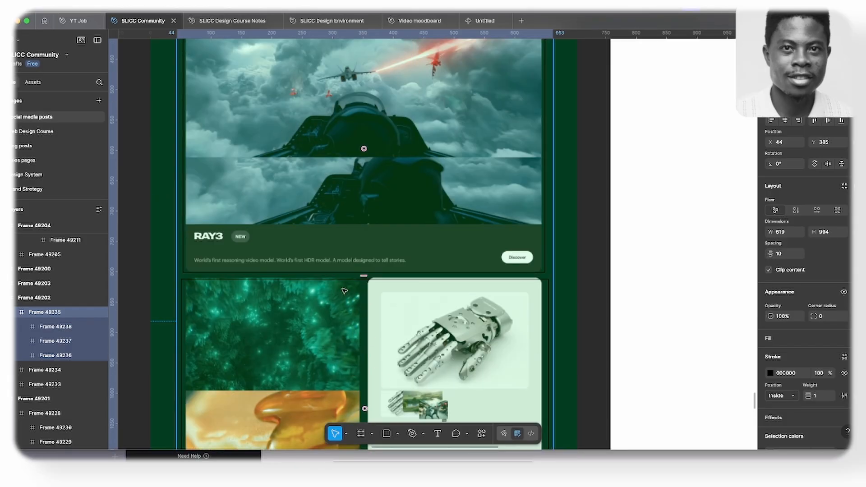
scroll(343, 278, down, 6)
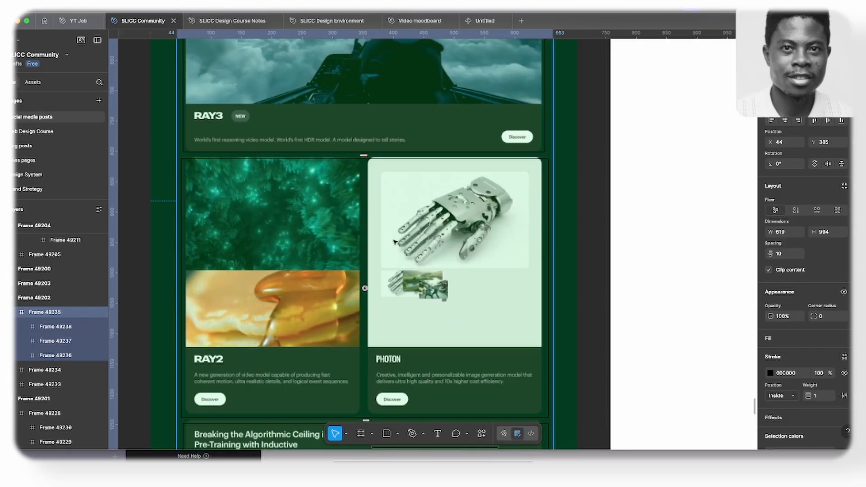
scroll(325, 264, down, 8)
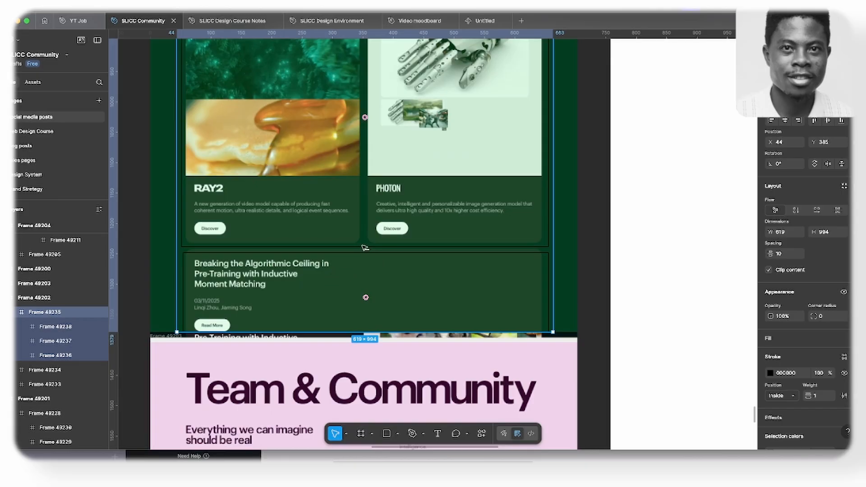
scroll(357, 251, up, 8)
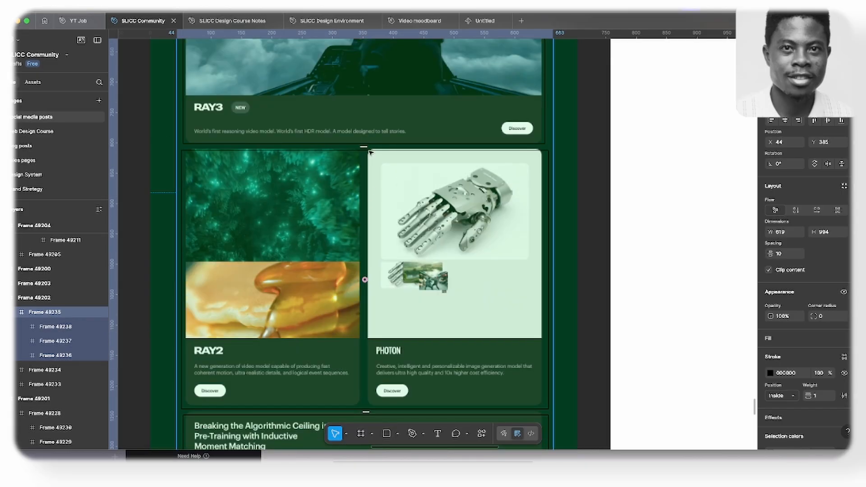
scroll(374, 148, down, 8)
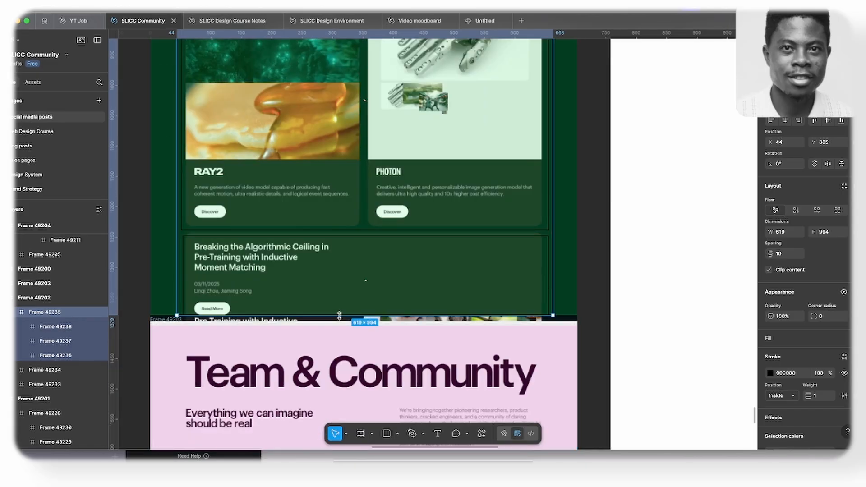
scroll(345, 305, up, 5)
scroll(345, 307, up, 4)
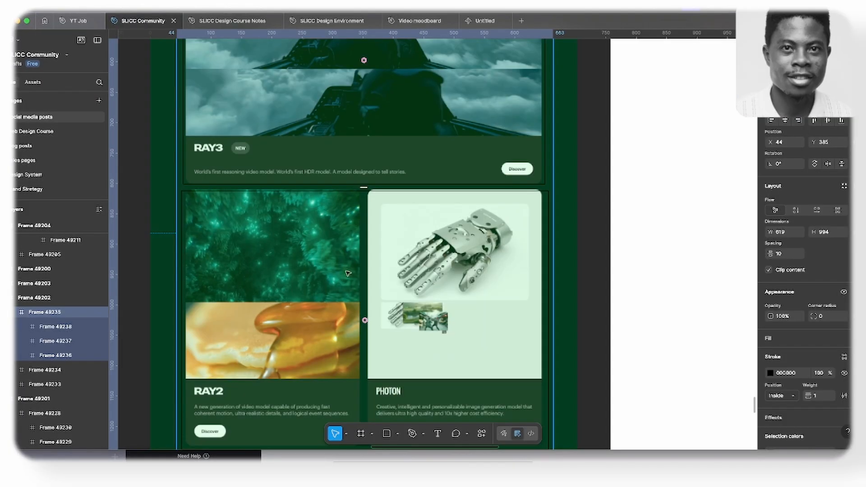
- Switch to Elementor, nest a container inside the empty section container, and duplicate it twice to make three stacked rows
scroll(347, 273, up, 12)
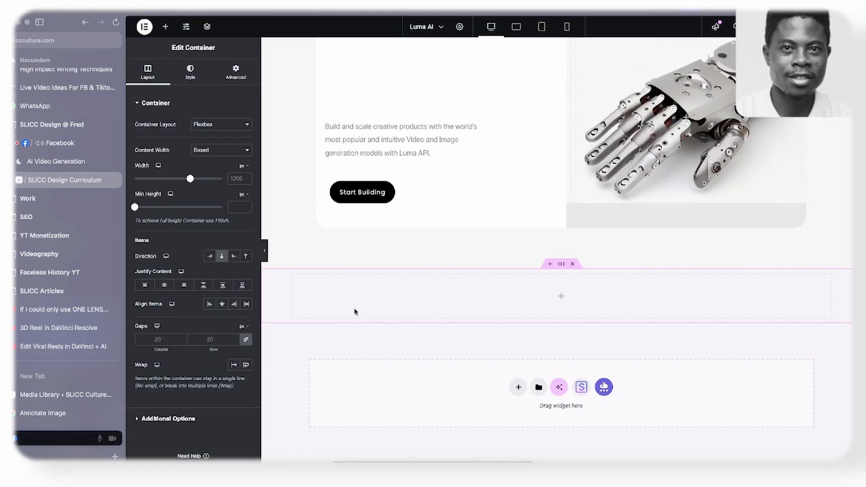
click(165, 26)
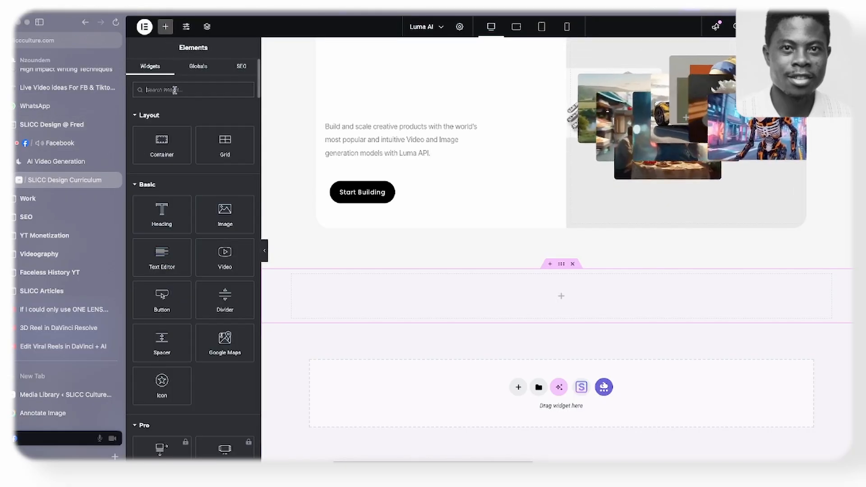
drag(161, 144, 392, 283)
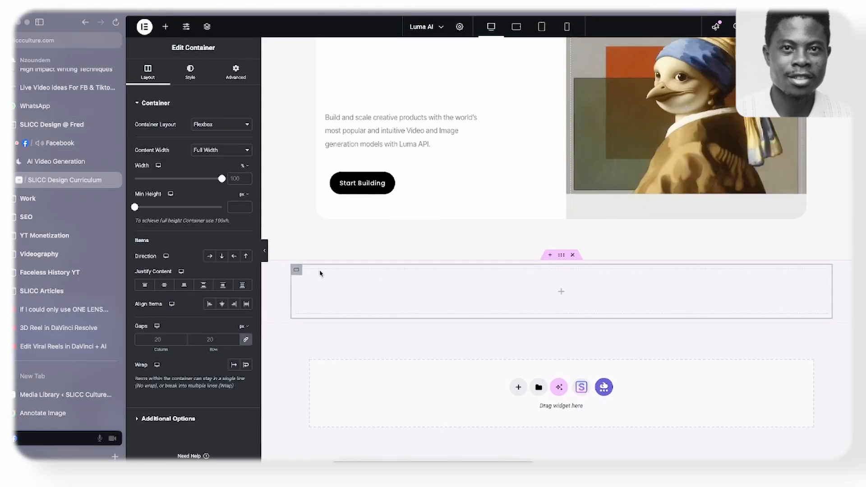
right_click(298, 269)
click(321, 228)
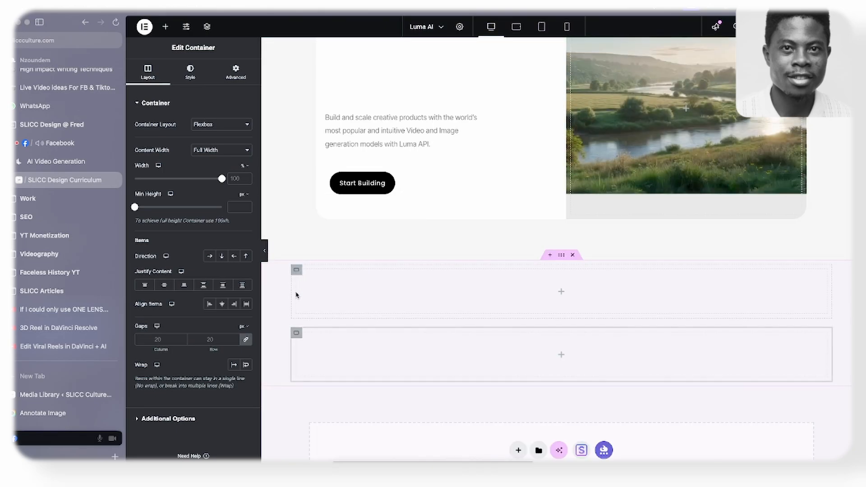
right_click(298, 336)
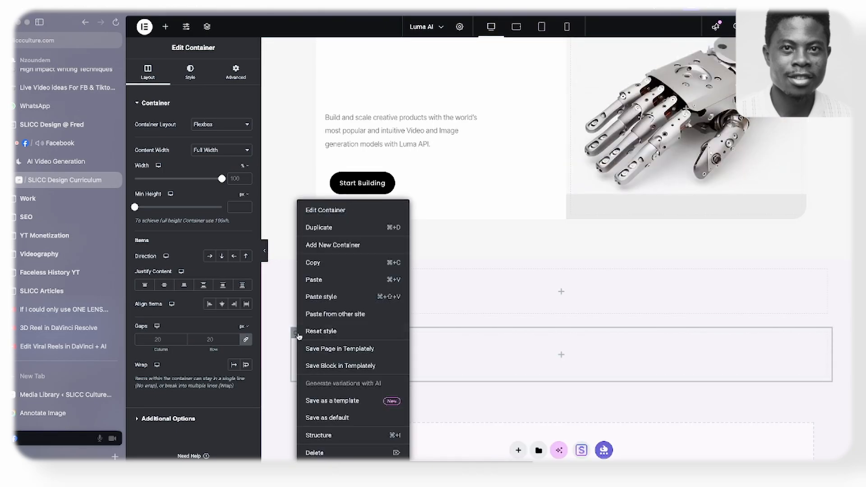
click(318, 227)
- Nest two containers inside the third row and set that row's direction to horizontal so they sit side by side
scroll(339, 255, down, 3)
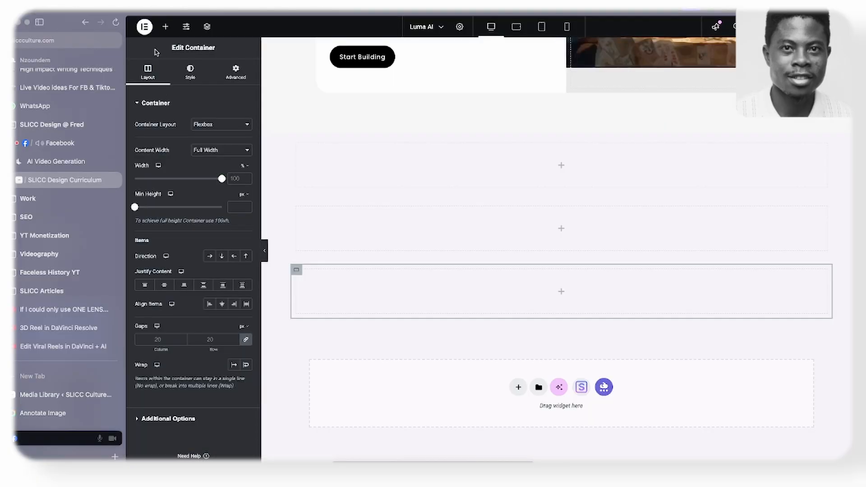
click(165, 28)
drag(163, 147, 292, 288)
right_click(298, 272)
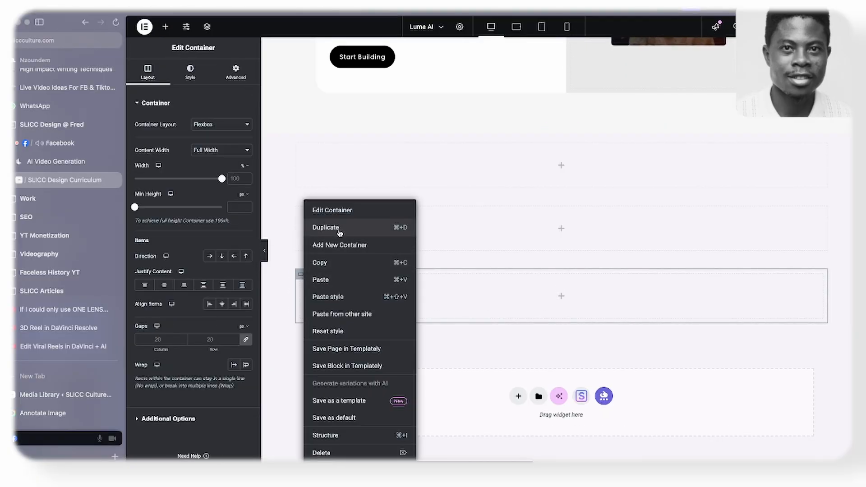
click(340, 232)
click(294, 271)
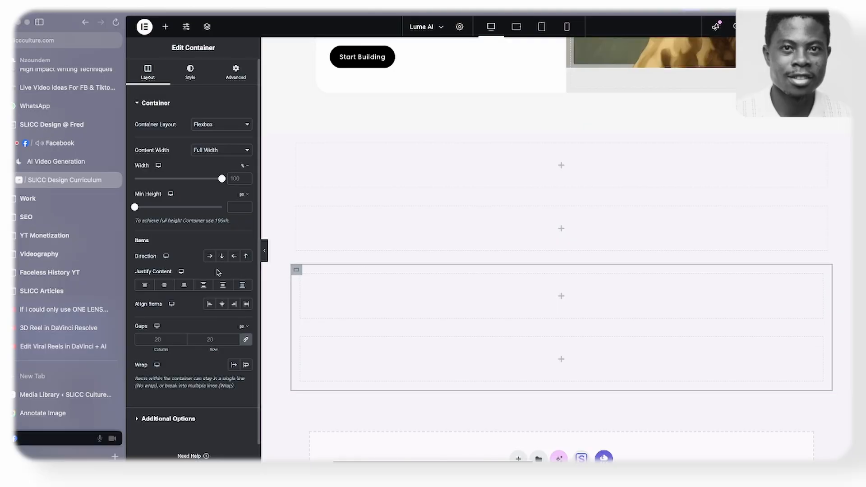
click(209, 256)
- Move the two-column row between the two empty full-width containers and select the full-width container below it
scroll(415, 265, down, 1)
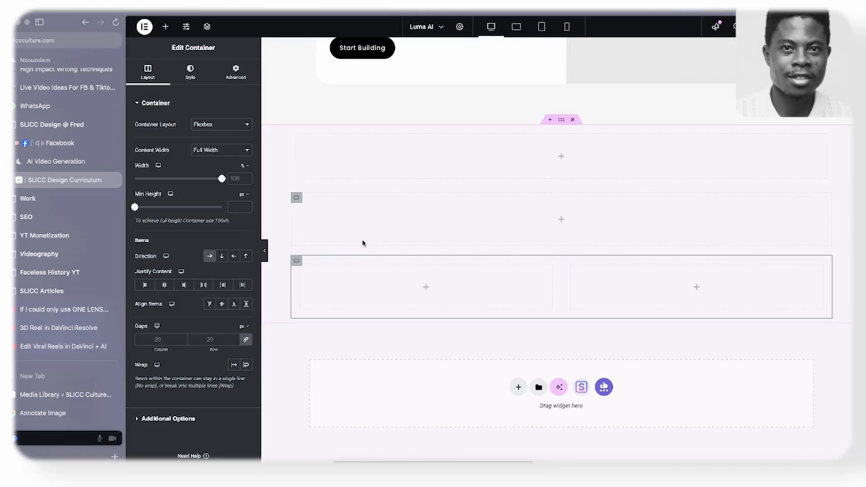
drag(296, 261, 297, 187)
click(296, 269)
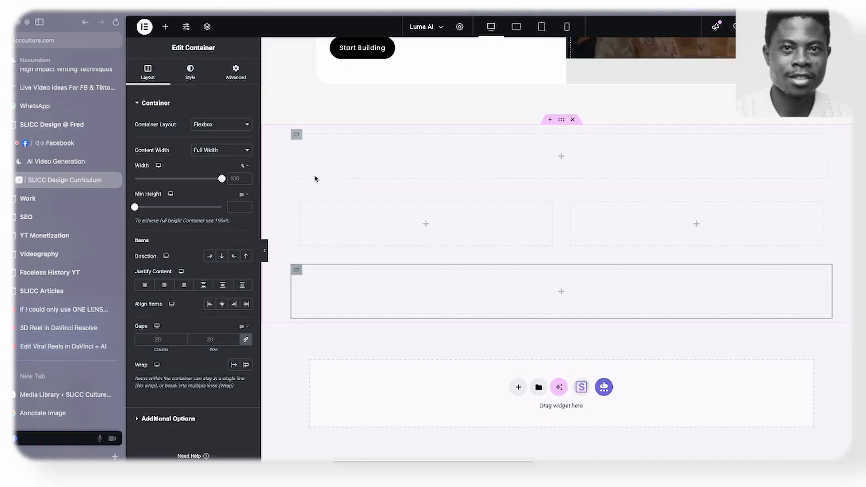
- Check the Research layout in Figma, return to Elementor, and nest three stacked containers inside the last row for the cards
key(super+Tab)
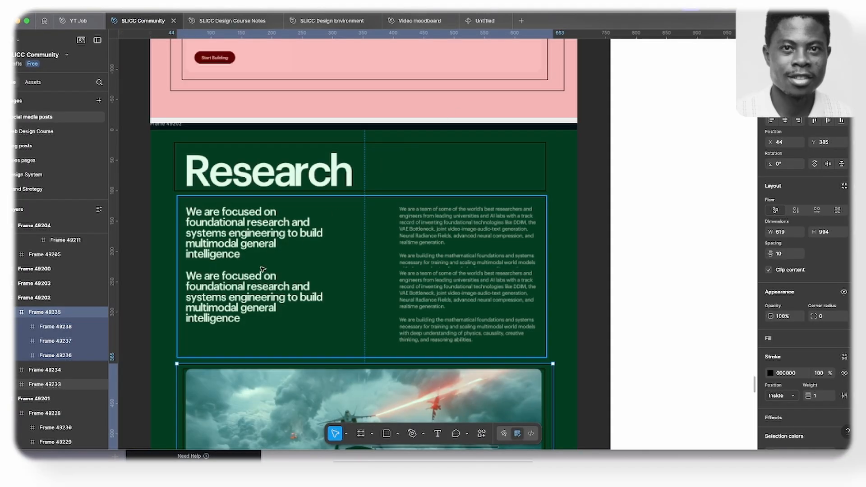
scroll(263, 270, down, 3)
key(super+Tab)
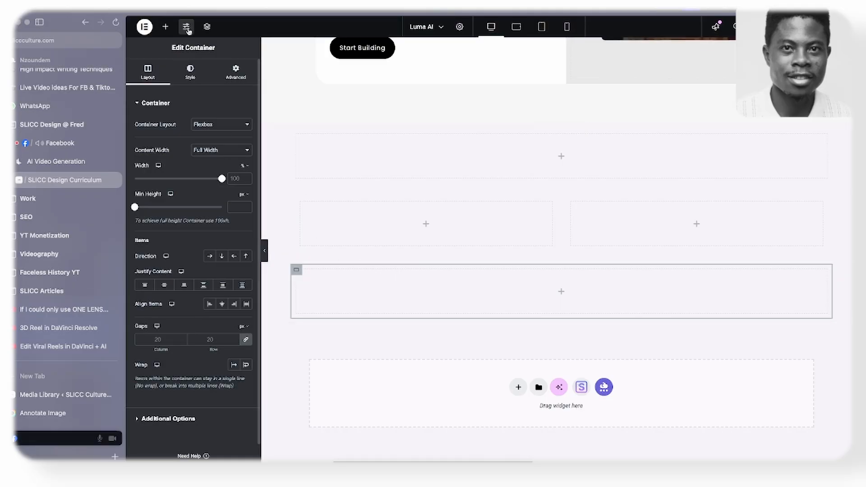
click(165, 26)
drag(165, 153, 383, 285)
right_click(299, 276)
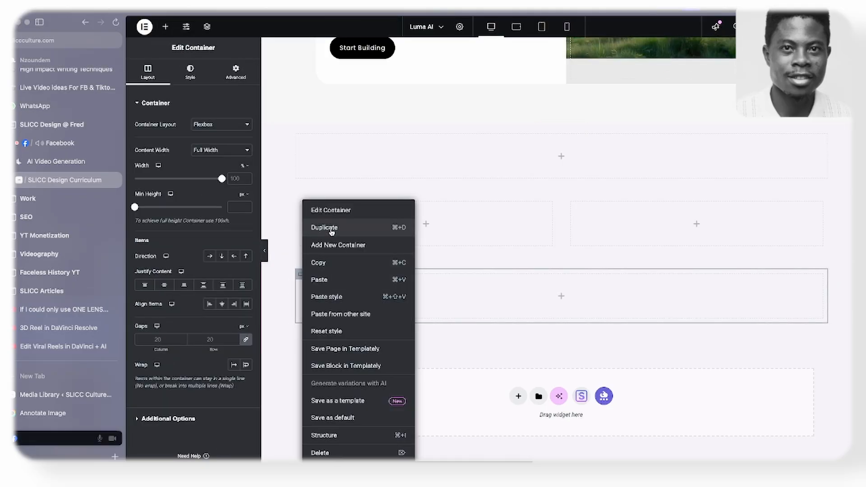
click(331, 231)
right_click(301, 266)
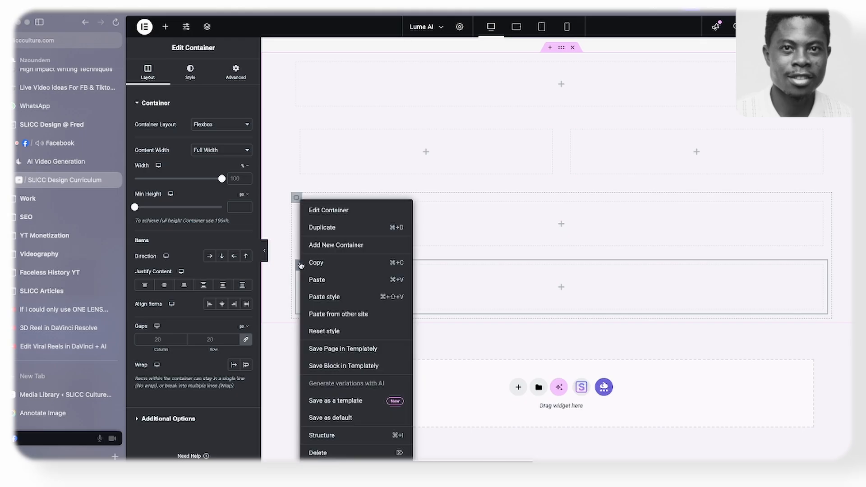
click(322, 227)
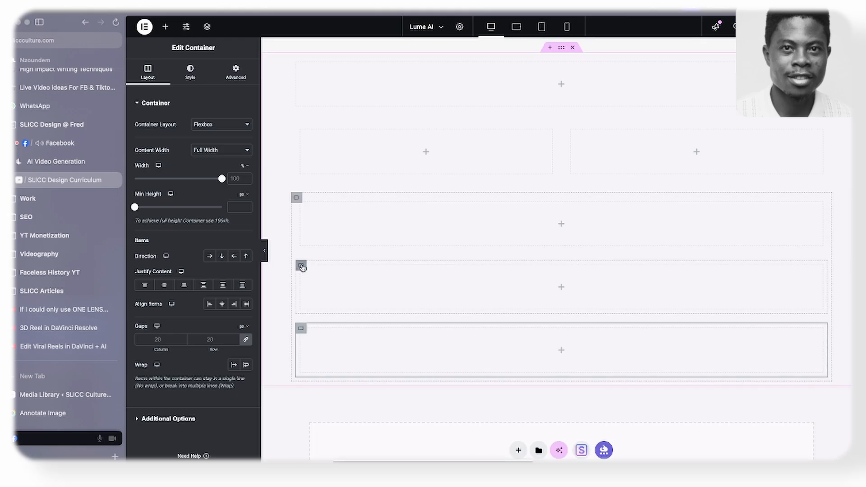
- Check the card layout in Figma, return to Elementor, and nest two containers inside the middle card row
click(301, 267)
key(super+Tab)
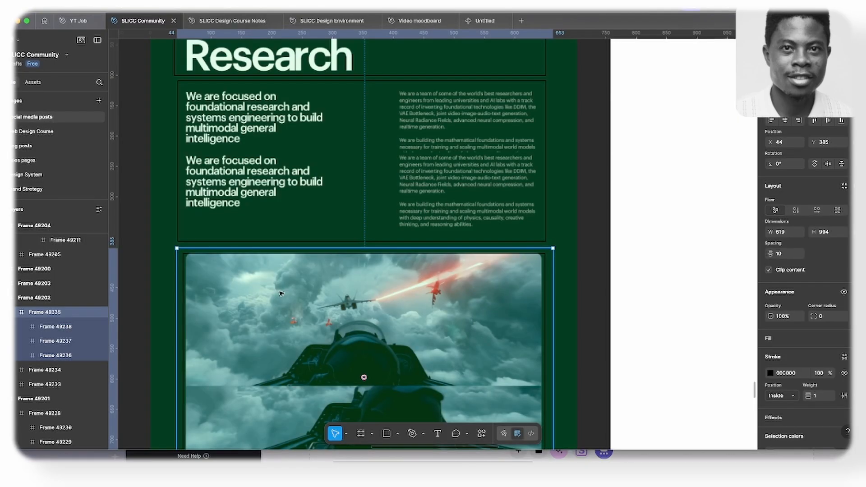
scroll(280, 294, down, 10)
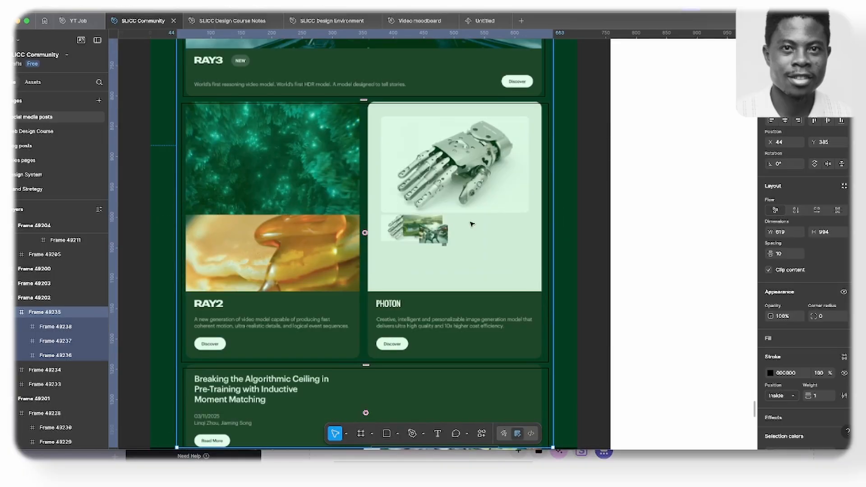
key(super+Tab)
click(165, 26)
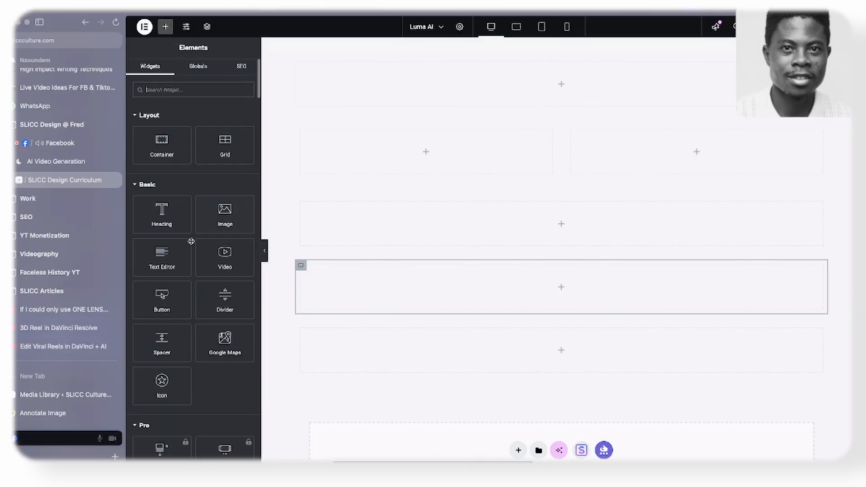
drag(166, 156, 385, 287)
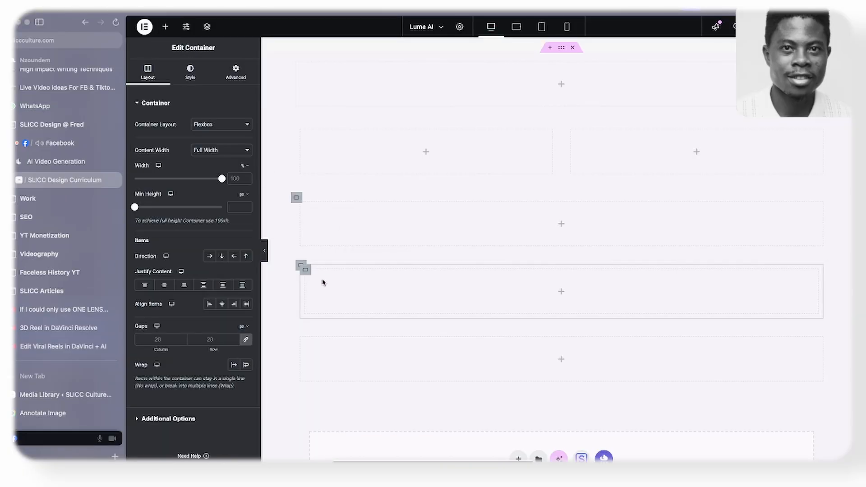
right_click(307, 272)
click(336, 227)
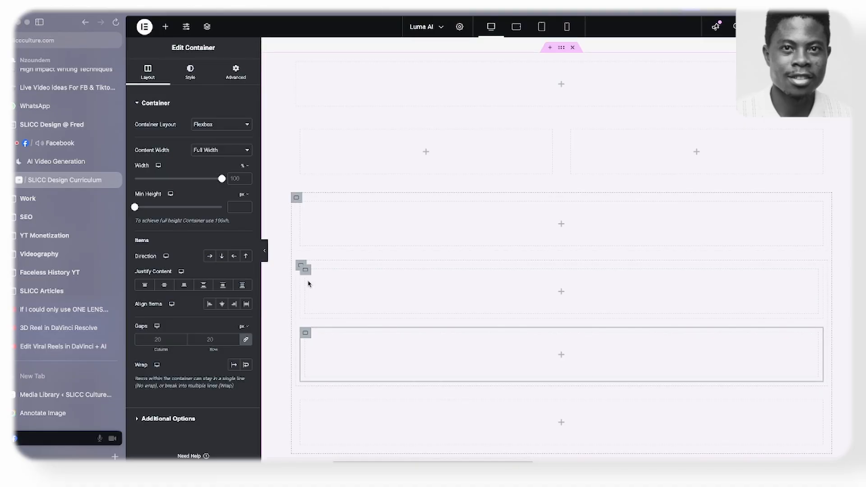
- Set the middle card row's direction to horizontal so its two nested containers sit side by side
click(299, 267)
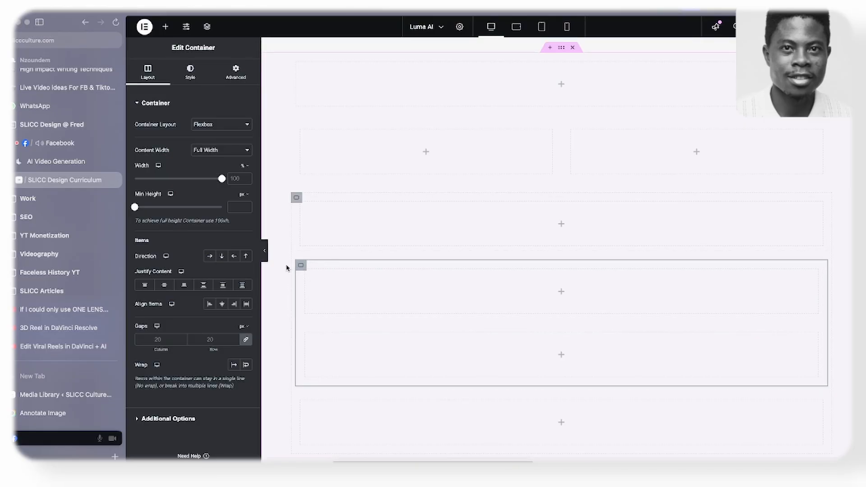
click(210, 255)
scroll(402, 328, down, 2)
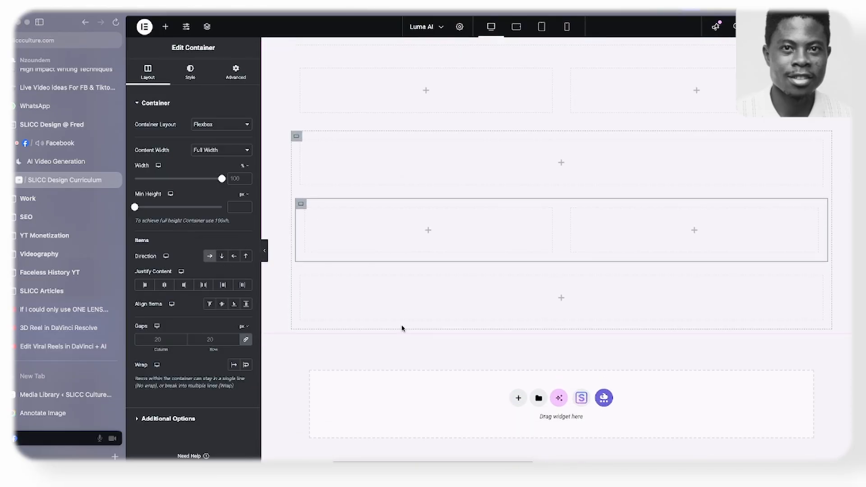
- Copy the "Platform" heading from the section above and paste it into the empty top container of the Research section
scroll(402, 328, up, 6)
scroll(402, 329, down, 9)
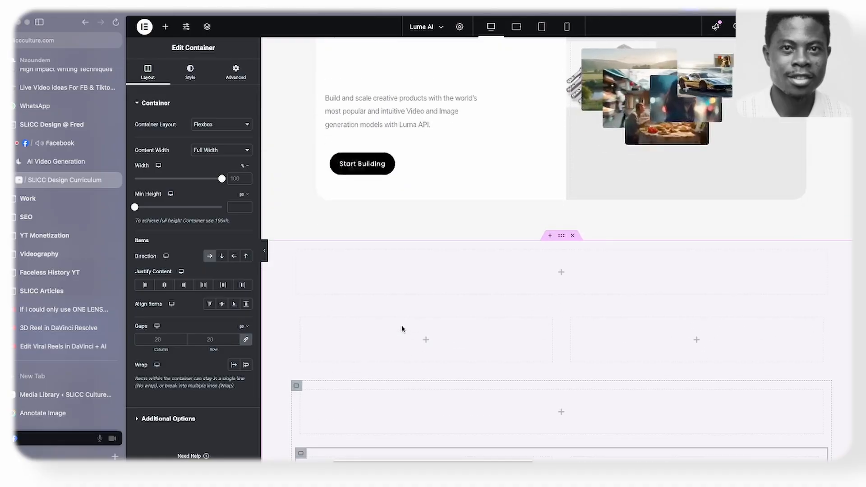
scroll(416, 234, up, 4)
scroll(417, 234, up, 4)
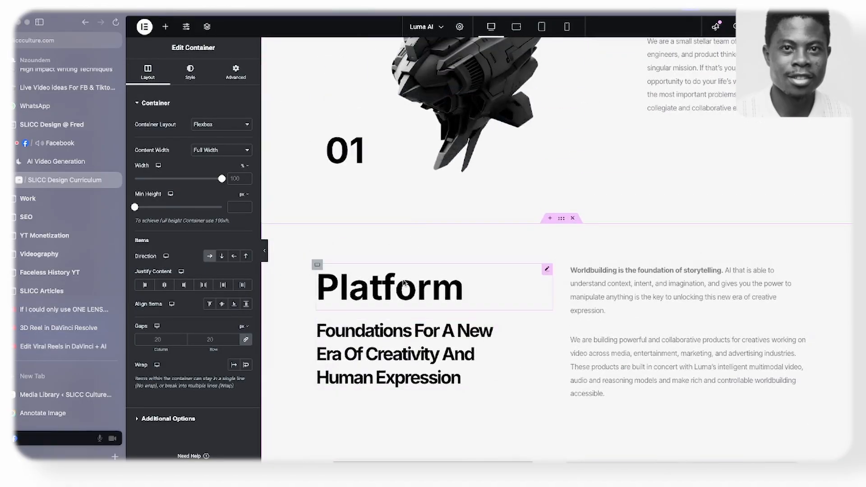
right_click(406, 282)
click(421, 281)
scroll(412, 304, down, 10)
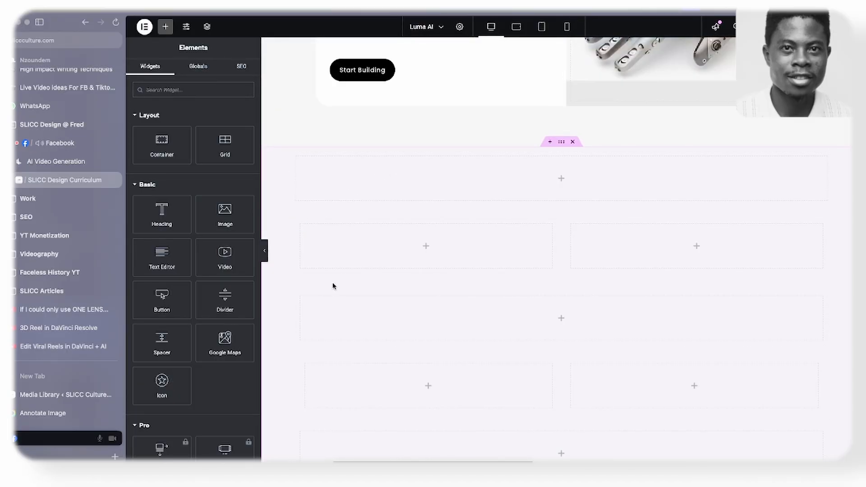
right_click(336, 175)
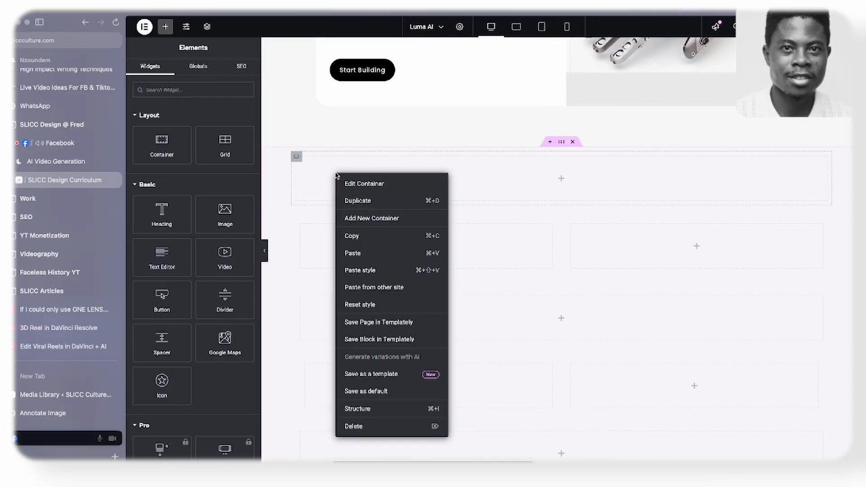
click(354, 248)
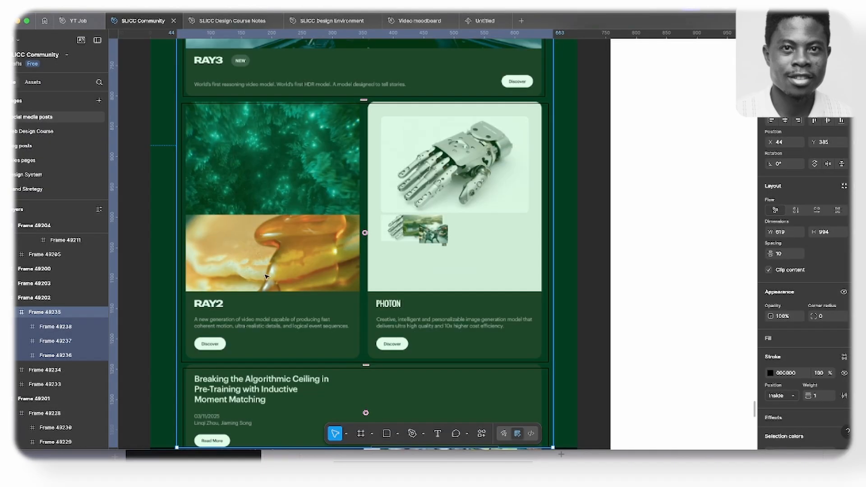
- Check the Research text layout in Figma, return to Elementor, and copy the Platform section's "Foundations For A New Era Of Creativity And Human Expression" heading
scroll(267, 276, up, 10)
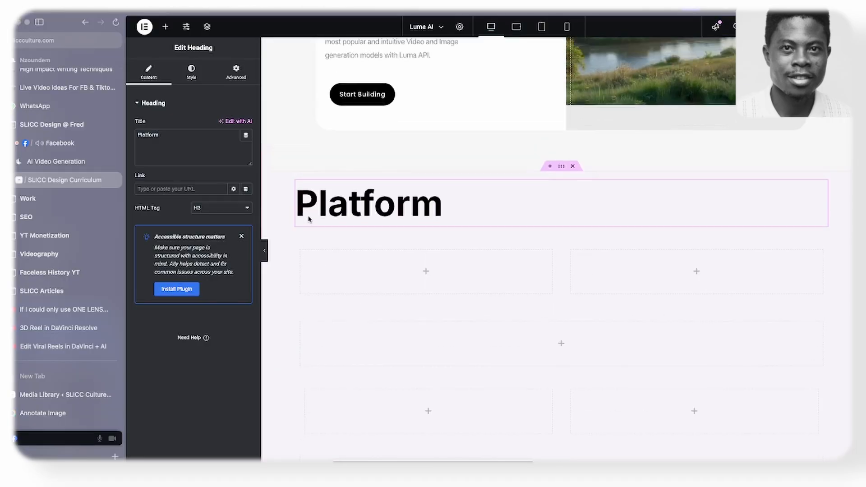
scroll(366, 230, up, 15)
right_click(366, 230)
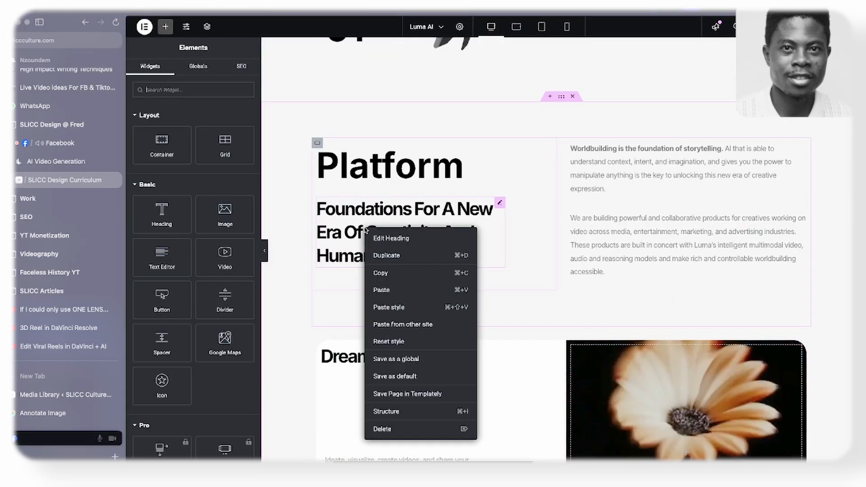
click(380, 273)
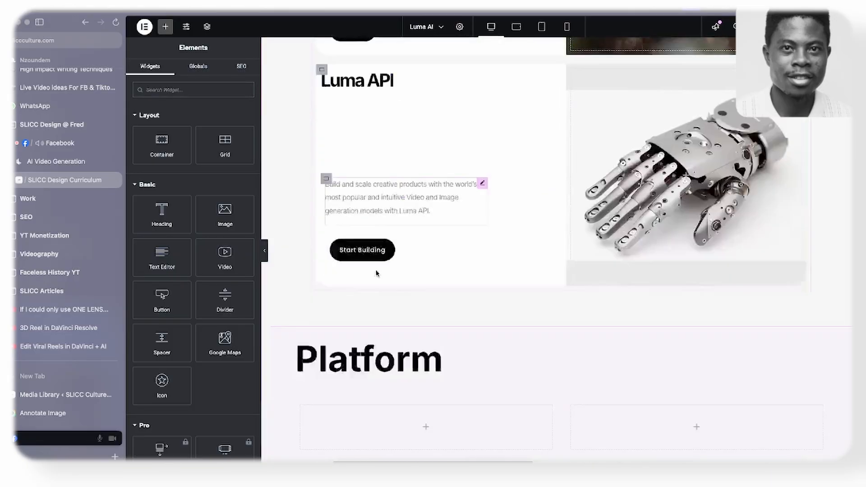
scroll(366, 273, down, 3)
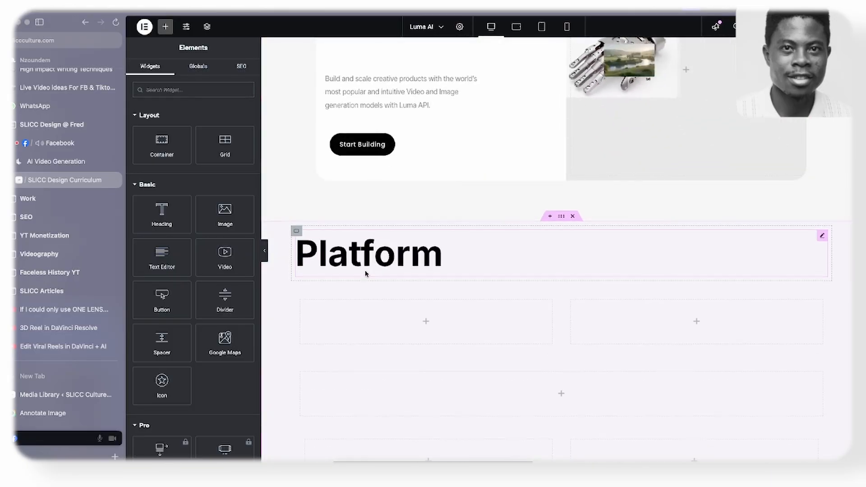
- Paste the copied heading into the left column of the Research section's upper two-column row and duplicate it
scroll(366, 273, down, 3)
right_click(354, 177)
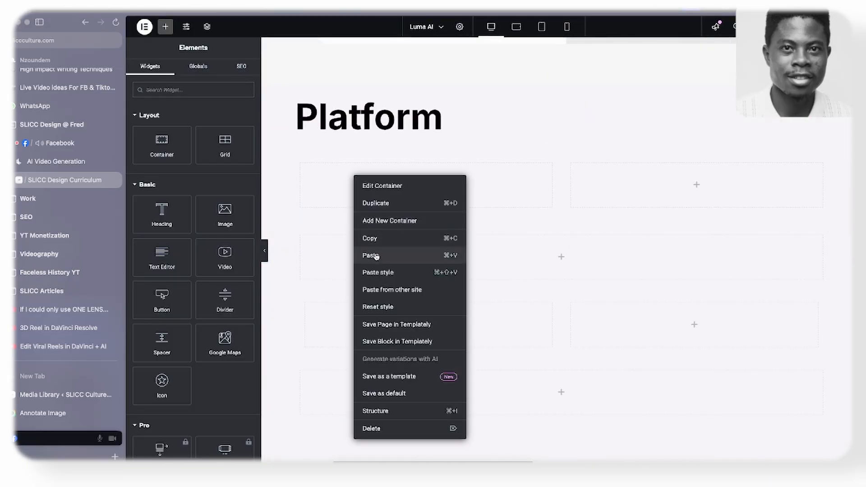
click(377, 256)
right_click(354, 199)
click(378, 224)
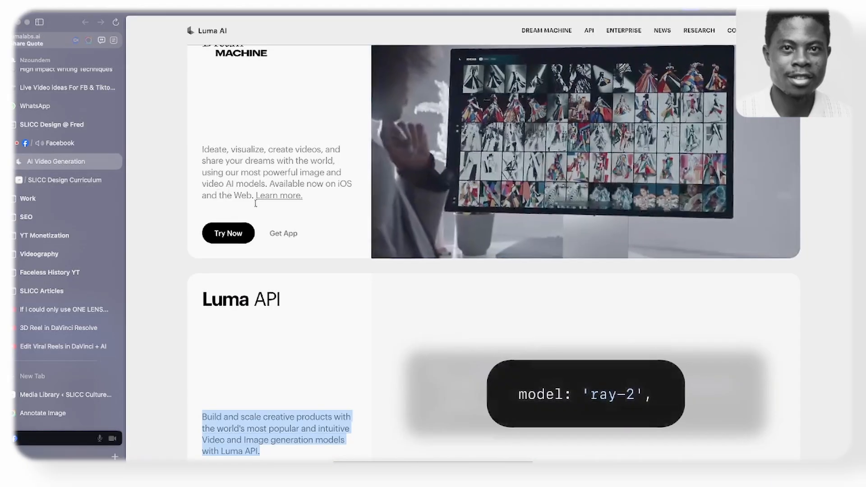
- Switch to the Luma AI site, copy the Research subheading starting "We are focused on", and return to Elementor
scroll(271, 228, down, 15)
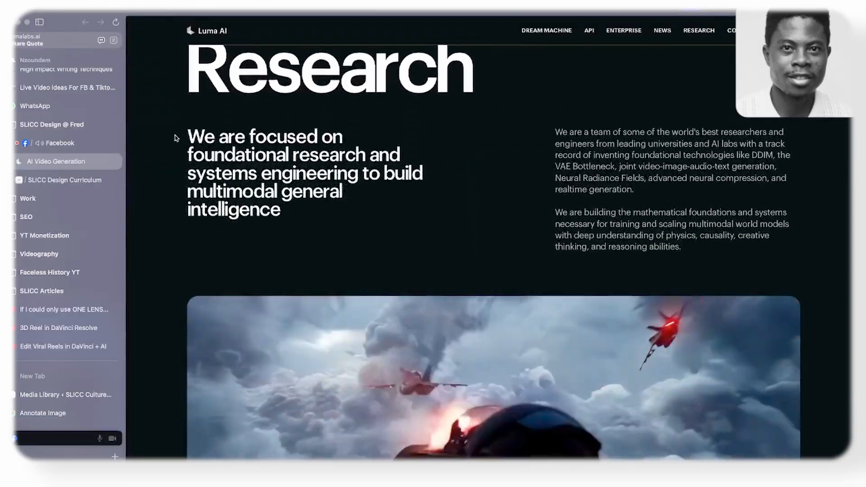
drag(187, 135, 360, 218)
key(super+c)
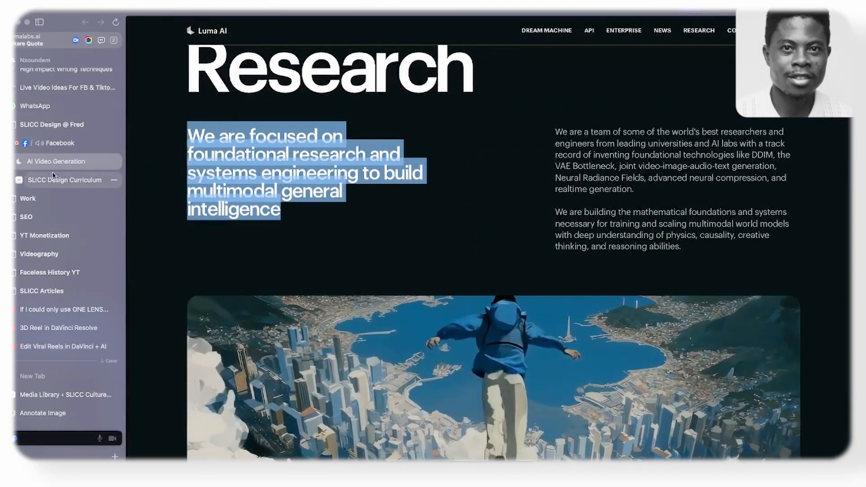
click(67, 180)
- Delete the duplicate heading and replace the remaining one's text with "We are focused on foundational research and systems engineering to build multimodal general intelligence"
right_click(383, 261)
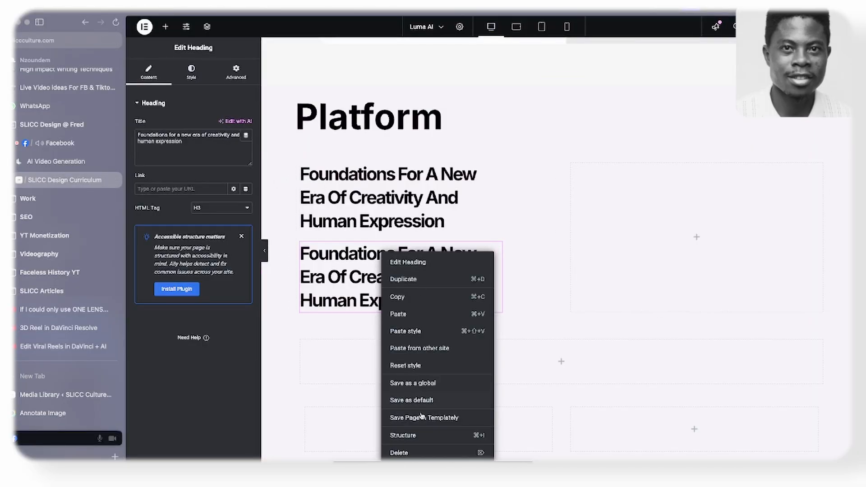
click(406, 452)
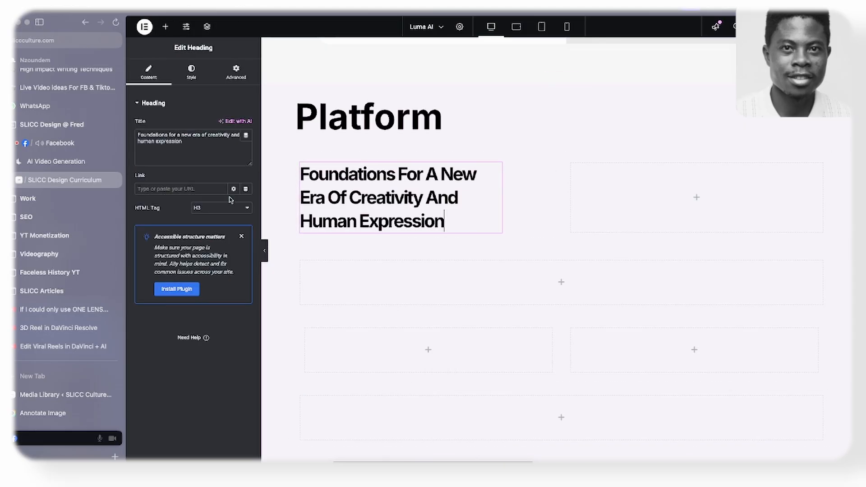
key(super+v)
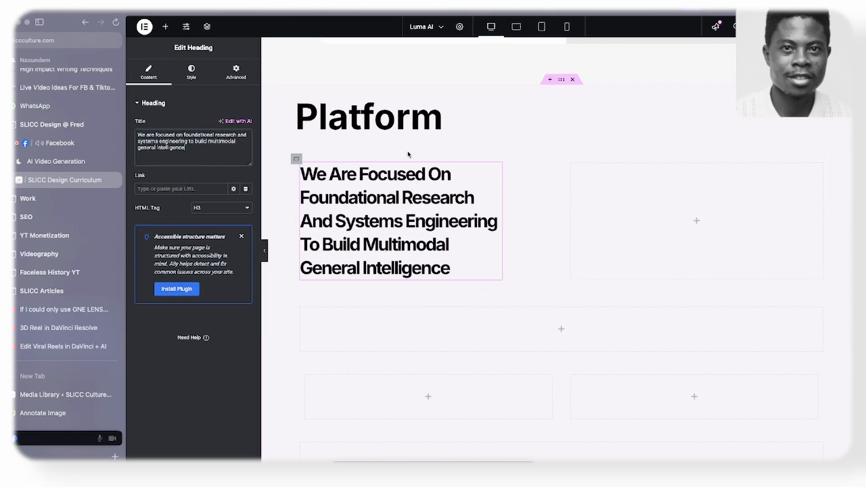
- Switch to the Luma AI site, copy the first Research paragraph starting "We are a team", and return to Elementor
click(41, 159)
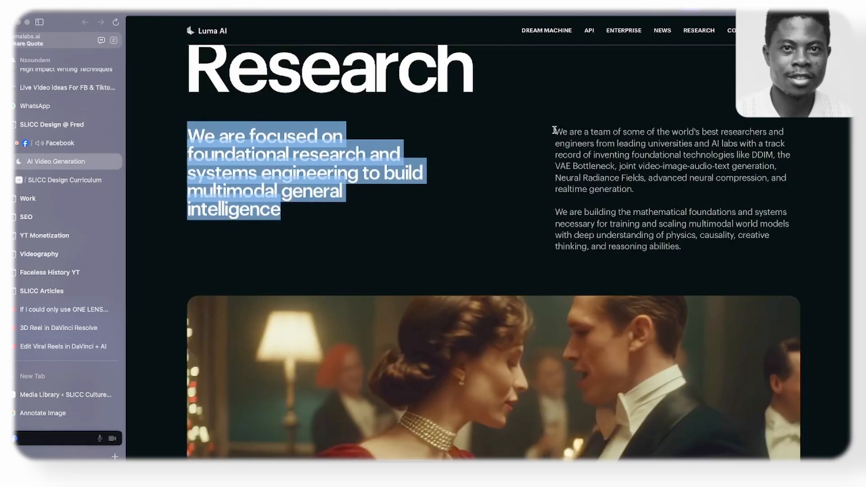
drag(556, 131, 661, 198)
key(ctrl+c)
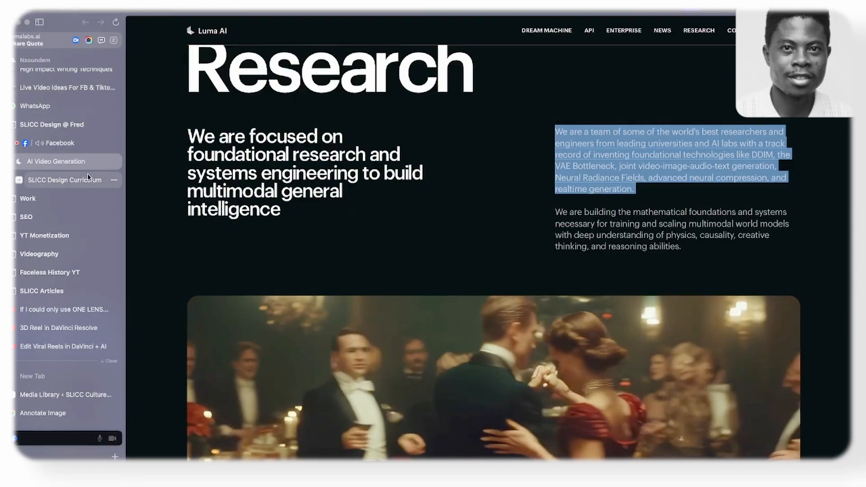
click(87, 175)
- Add a Text Editor widget to the empty column beside the Research subheading and duplicate it
click(165, 27)
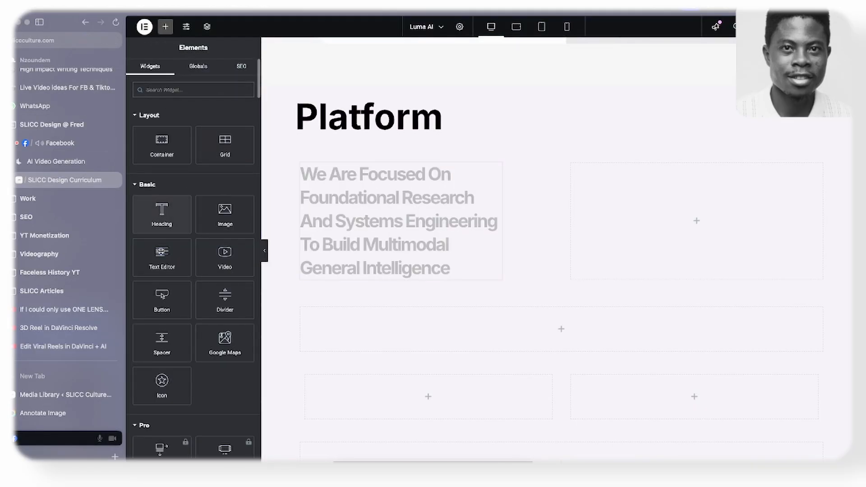
drag(162, 257, 619, 174)
right_click(620, 174)
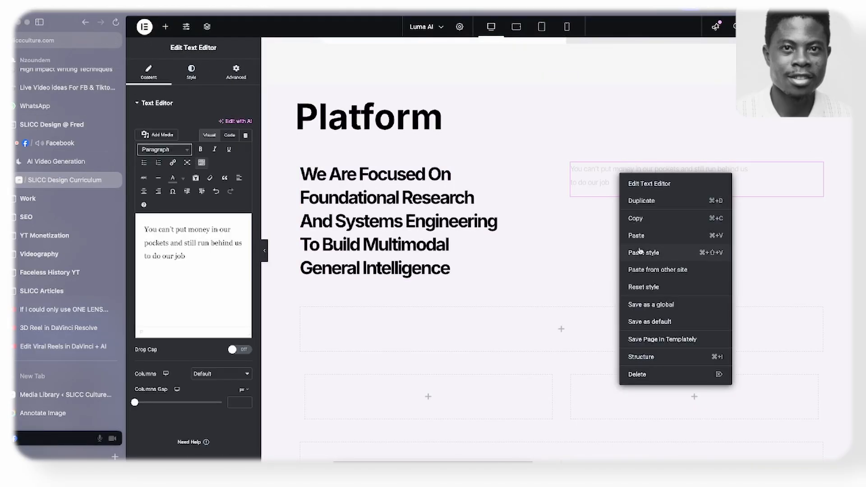
click(644, 201)
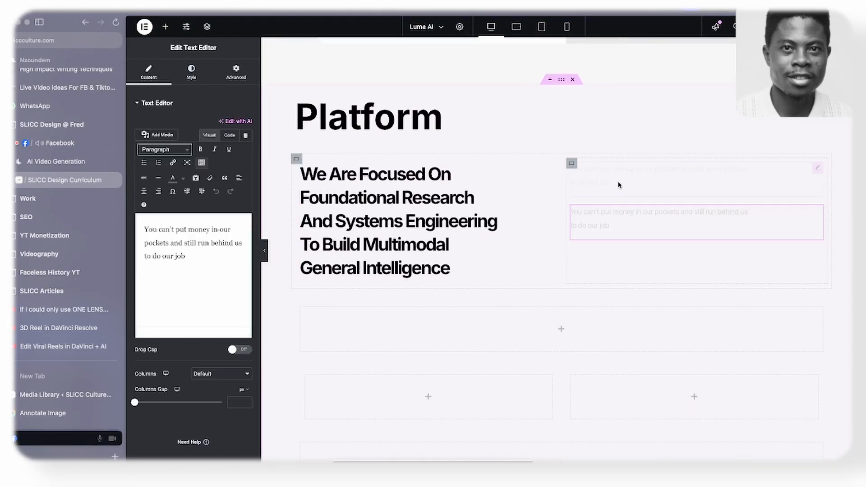
- Replace the upper text widget's placeholder with the copied paragraph starting "We are a team of some of the world's best researchers"
click(193, 265)
key(ctrl+a)
key(ctrl+v)
- Copy the Luma API card's description text and paste its style onto the first Research paragraph
scroll(612, 199, up, 2)
scroll(612, 200, up, 3)
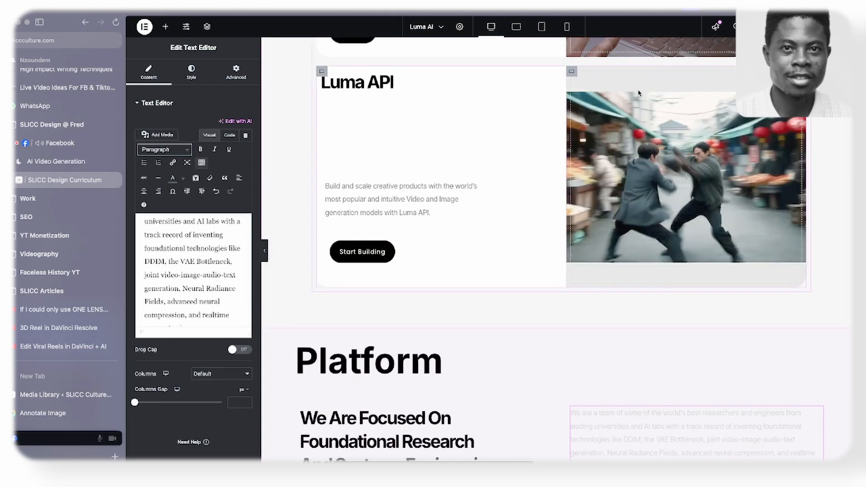
right_click(413, 204)
click(435, 249)
scroll(435, 249, down, 7)
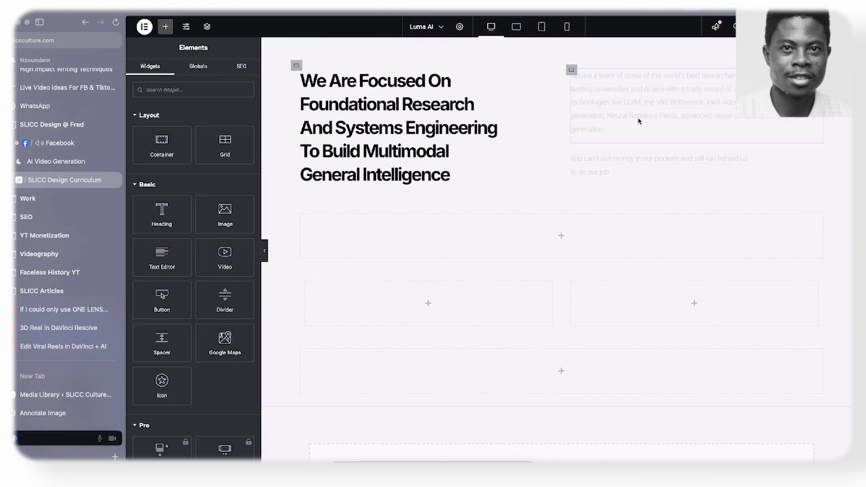
right_click(642, 100)
click(669, 169)
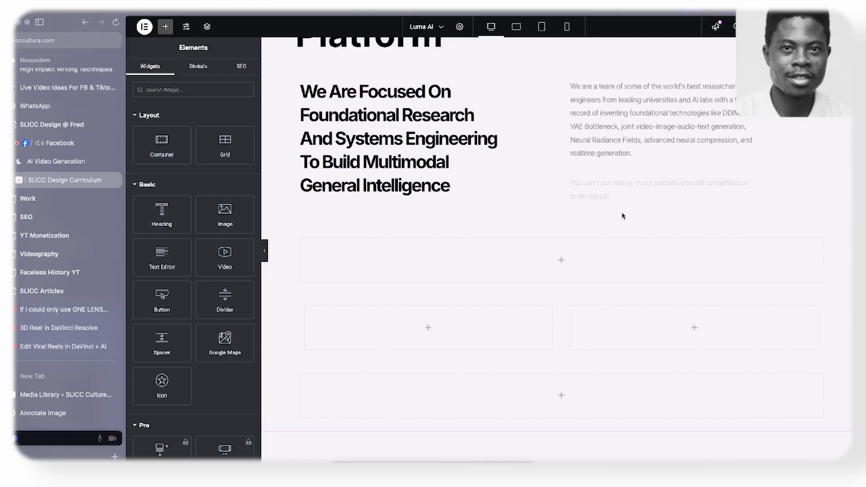
- Copy the paragraph starting "We are building the mathematical foundations" from the Luma AI site and replace the second Research text widget's placeholder with it
click(40, 161)
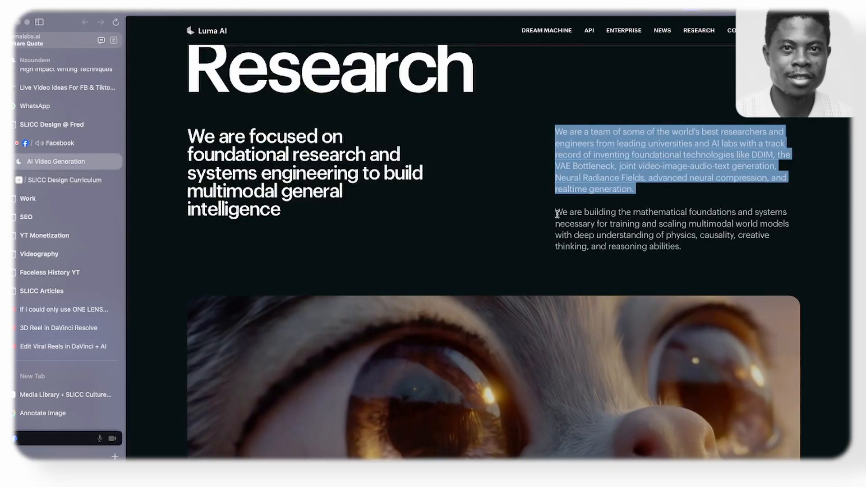
drag(556, 212, 718, 252)
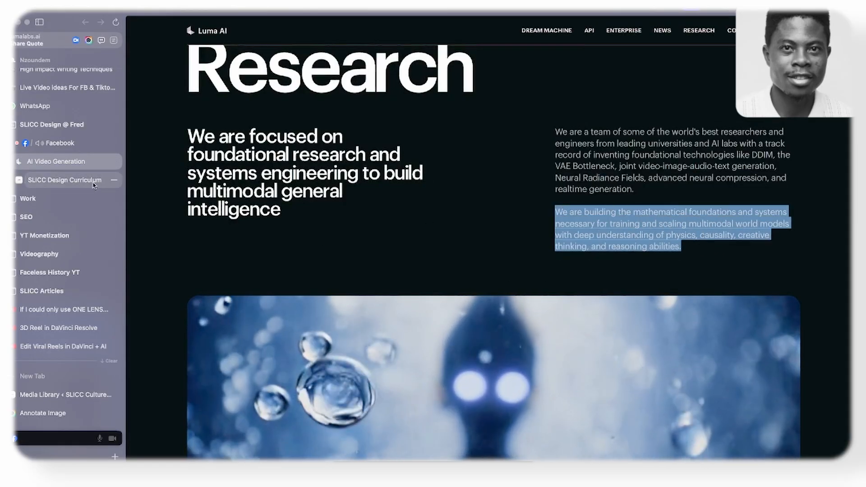
click(89, 180)
click(605, 189)
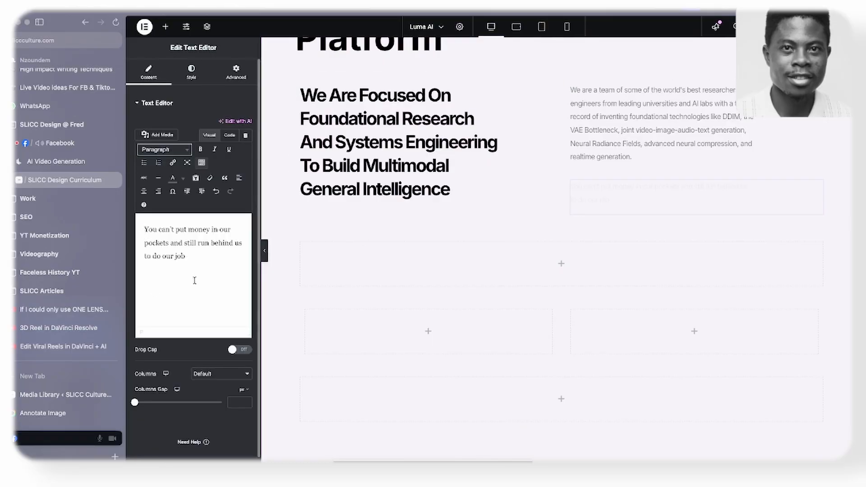
key(super+a)
key(super+v)
- Copy the first Research paragraph's style onto the second paragraph below it
right_click(657, 133)
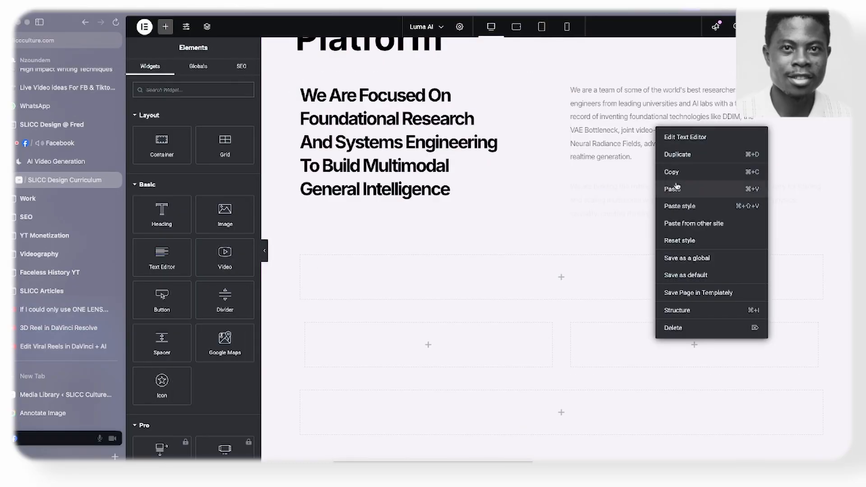
click(639, 187)
right_click(641, 187)
click(659, 265)
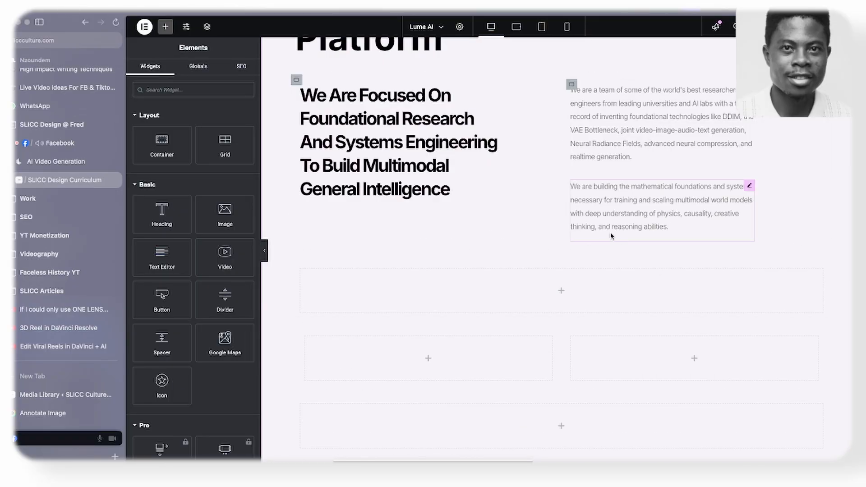
- Align the items of the container holding the two Research paragraphs to the end
scroll(580, 245, up, 4)
click(571, 237)
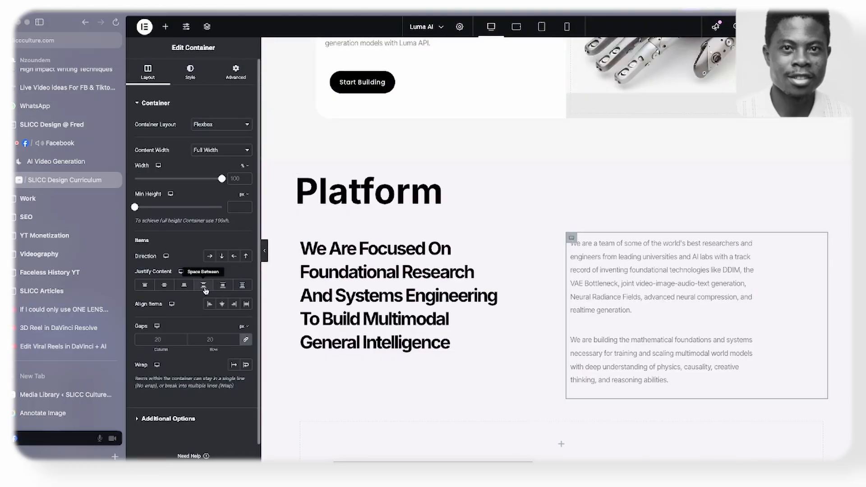
click(186, 285)
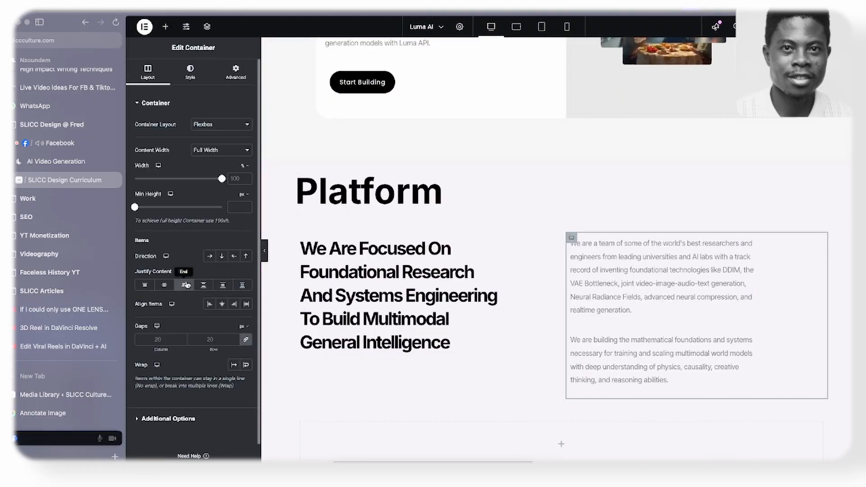
click(234, 305)
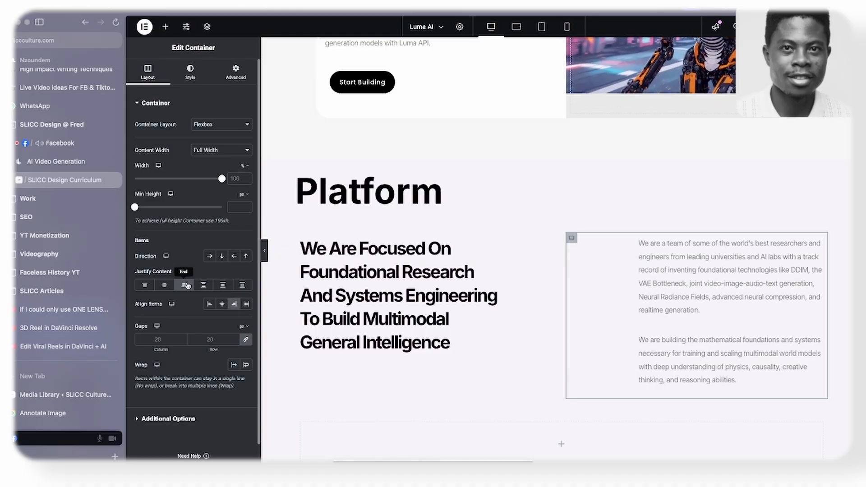
scroll(785, 280, down, 2)
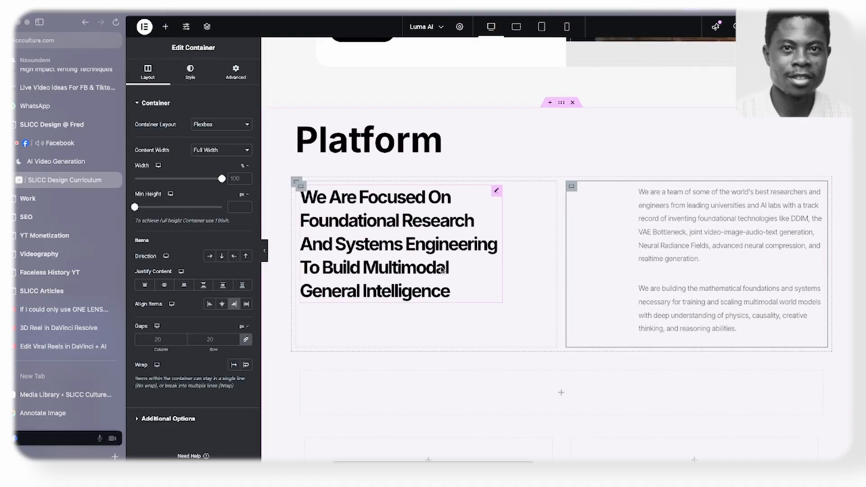
scroll(581, 244, down, 1)
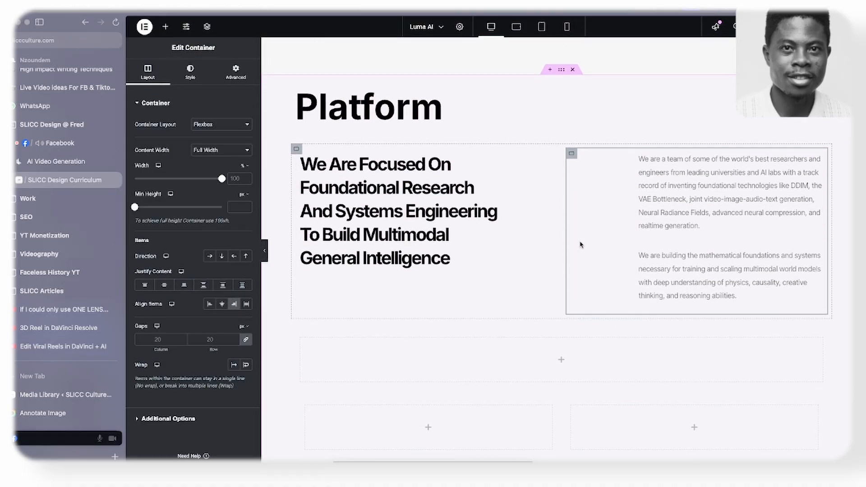
- Copy the heading "Research" from the Luma AI site and replace the "Platform" title above the Research columns with it
click(55, 161)
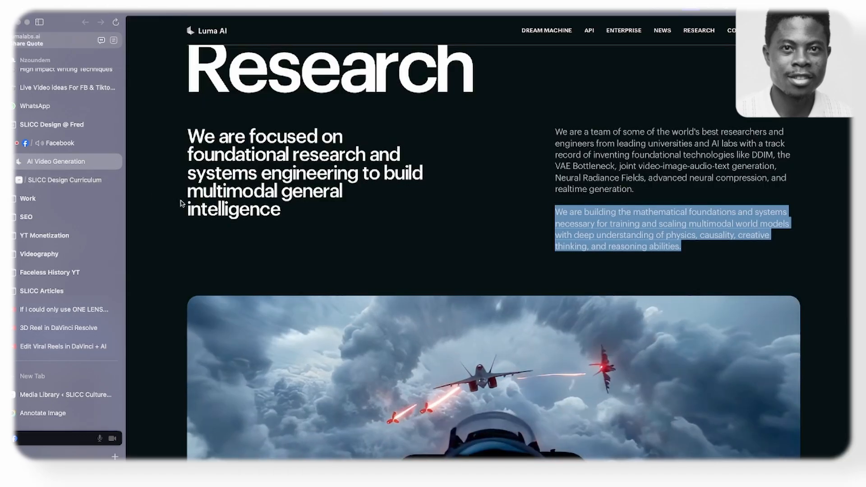
click(314, 176)
scroll(314, 176, up, 2)
drag(185, 116, 484, 117)
key(super+c)
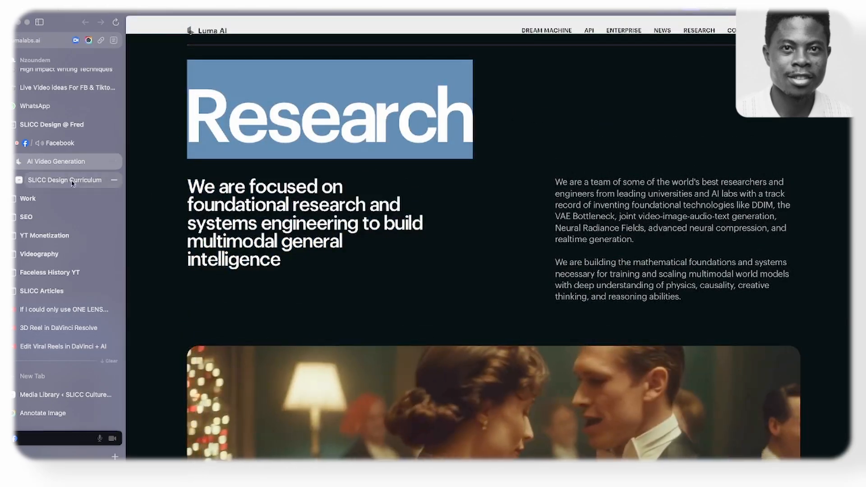
click(65, 179)
click(322, 117)
key(super+q)
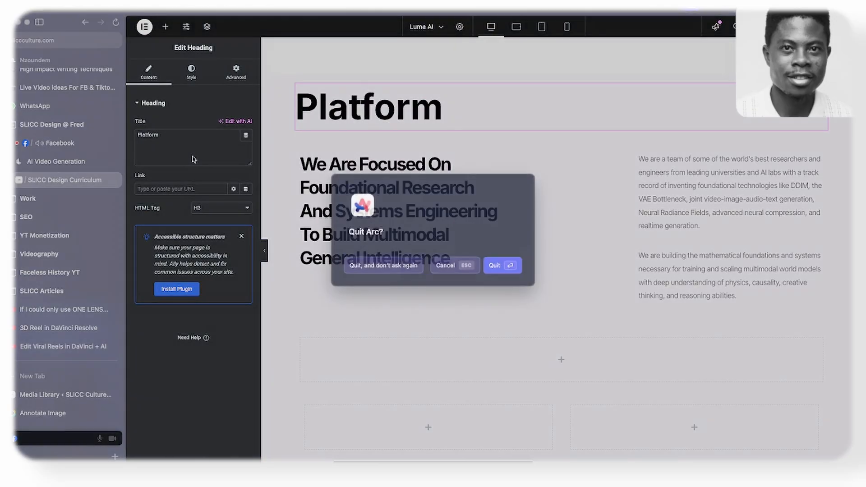
click(437, 273)
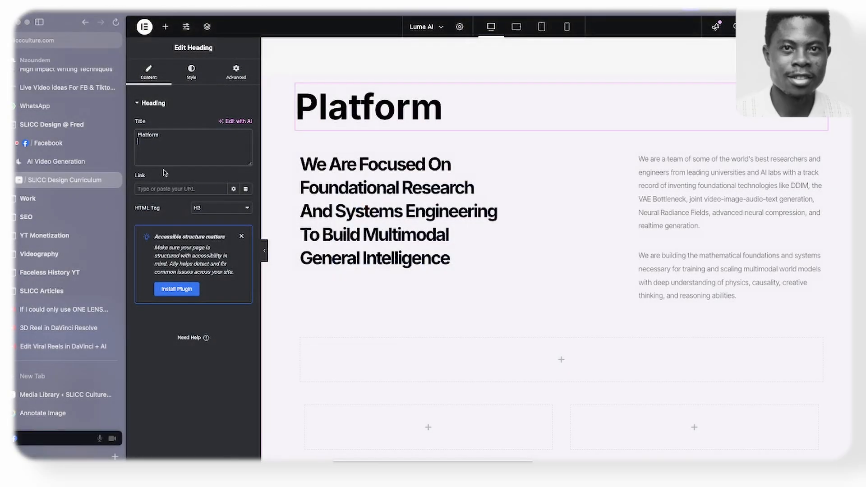
key(super+a)
key(super+v)
key(super+a)
- Try an Uppercase text transform on the Research heading's typography
scroll(403, 165, up, 3)
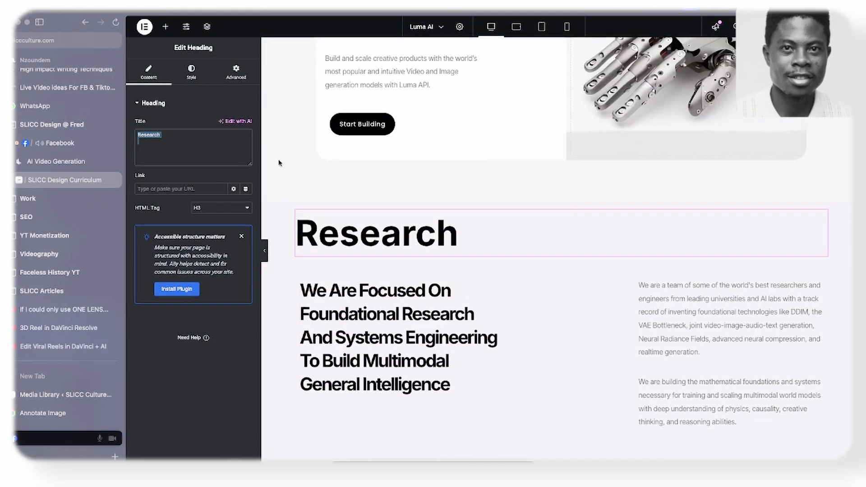
click(191, 72)
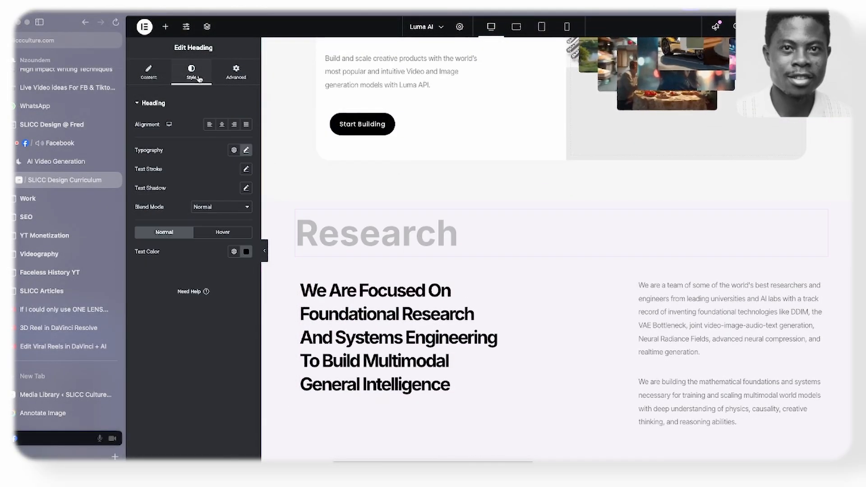
click(247, 151)
click(208, 260)
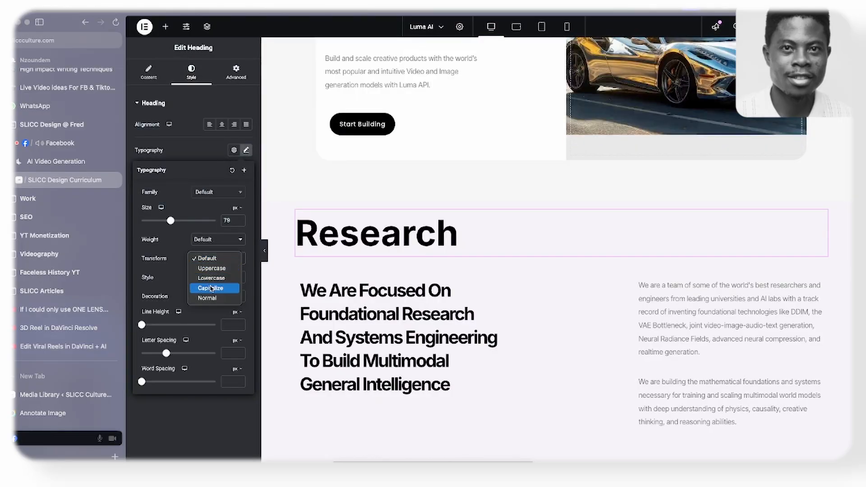
click(217, 269)
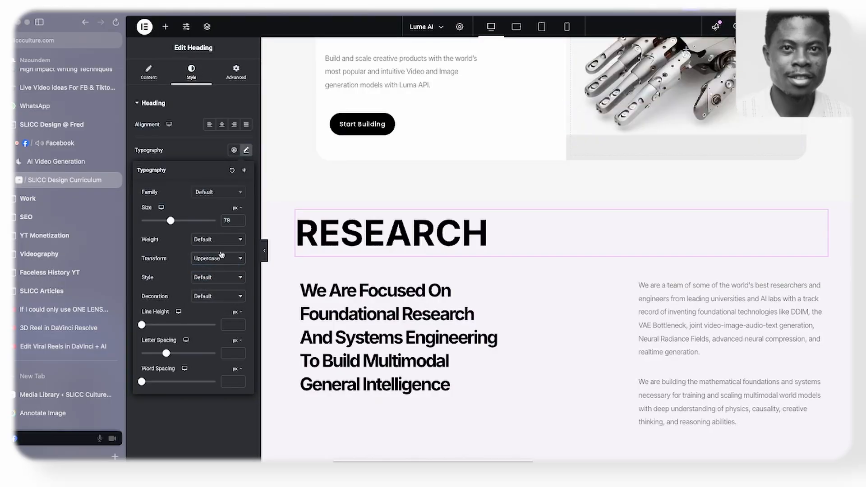
click(189, 147)
scroll(458, 240, down, 1)
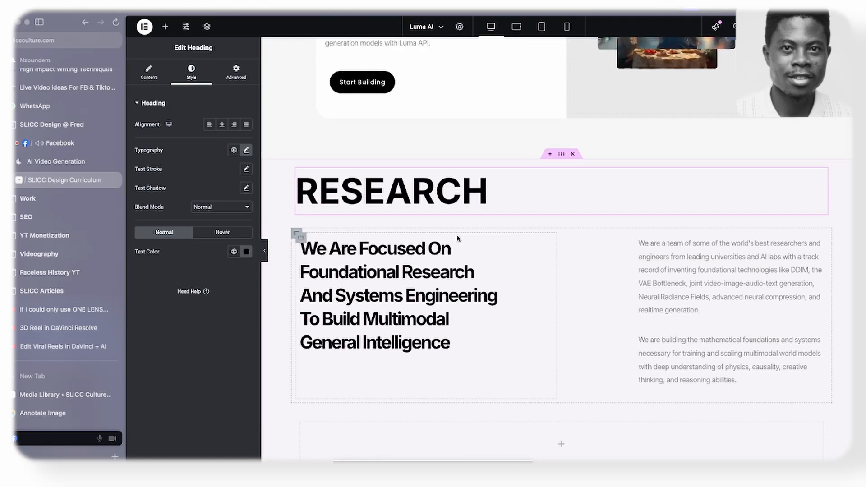
- Compare the Platform and Research headings with the Luma AI site and preview the section with the editing panel hidden
scroll(457, 238, up, 12)
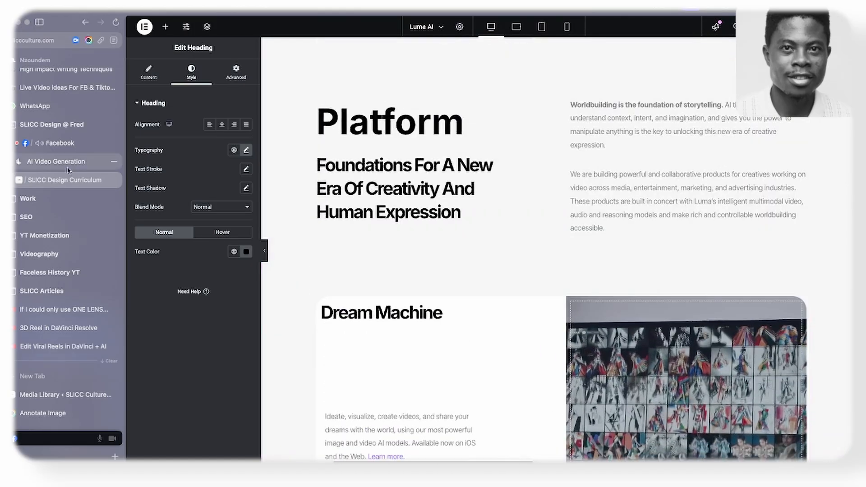
click(68, 170)
scroll(392, 189, down, 10)
scroll(392, 190, up, 8)
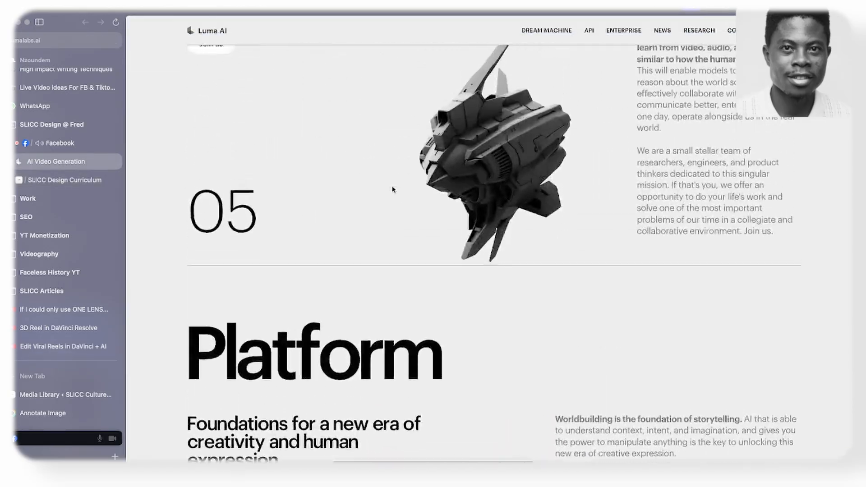
scroll(393, 189, down, 12)
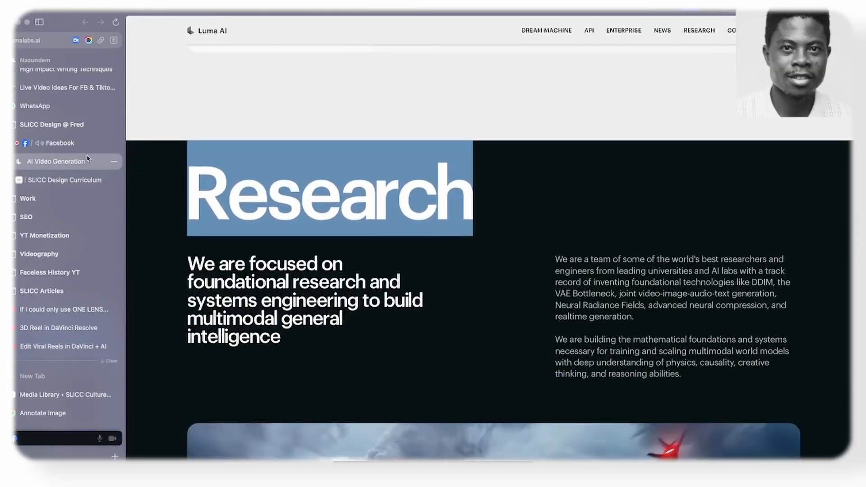
click(67, 180)
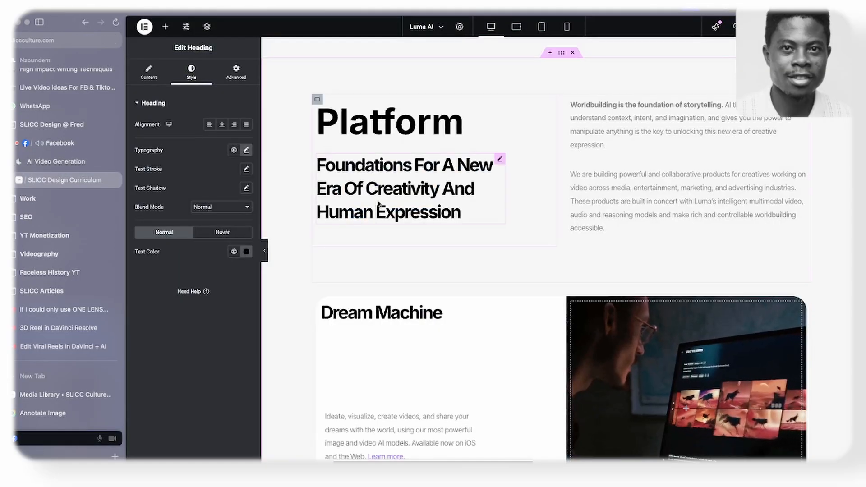
scroll(378, 204, down, 7)
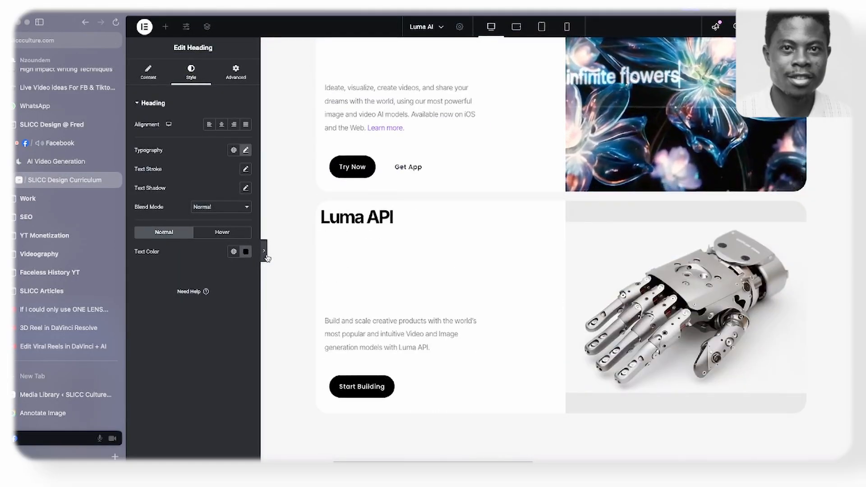
click(264, 251)
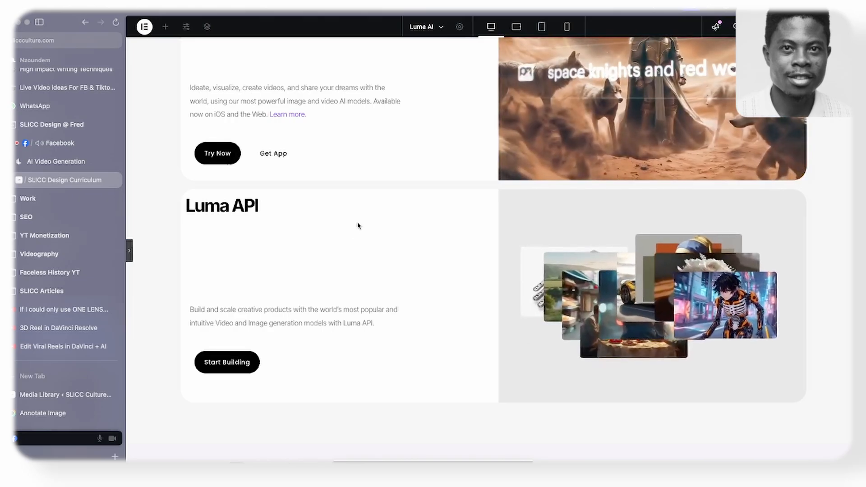
scroll(357, 225, down, 6)
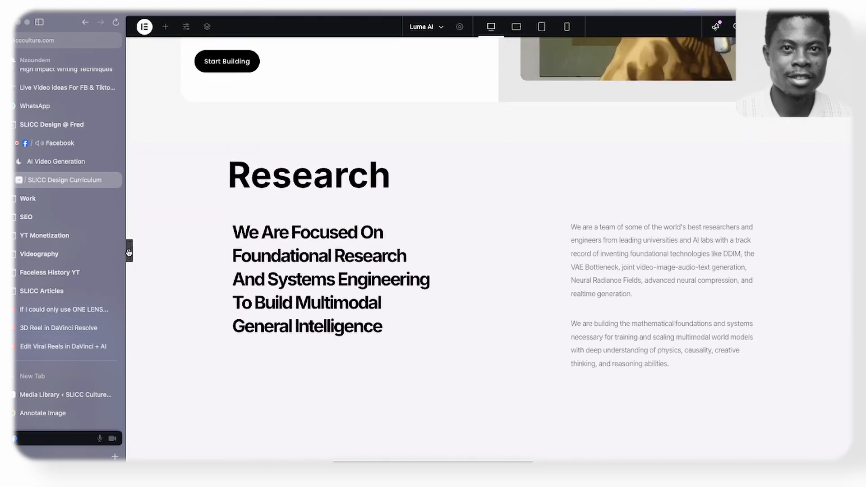
click(129, 253)
scroll(359, 196, down, 4)
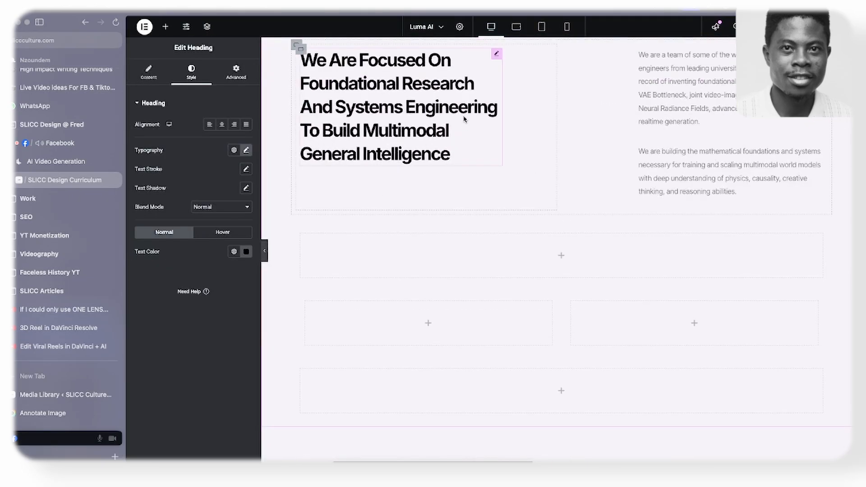
- Switch to the Figma wireframe and draw a frame about 573 × 299 over the fighter-jet image, giving it a 000000 stroke
scroll(464, 119, down, 2)
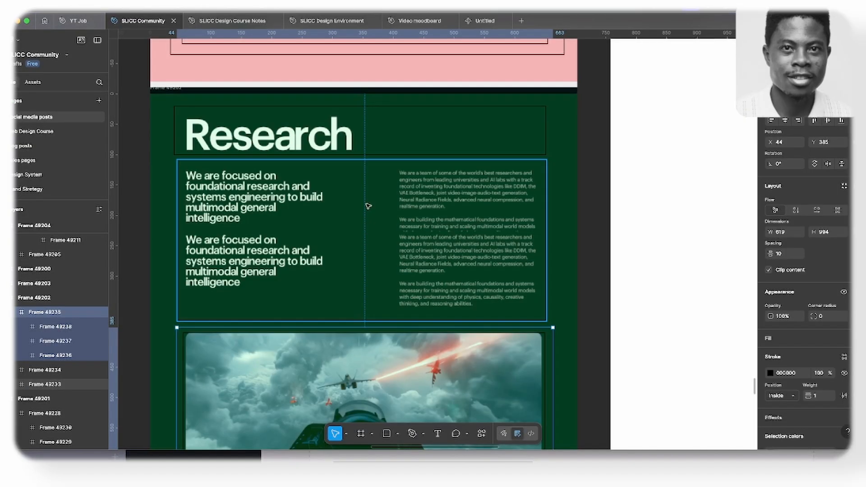
scroll(353, 207, down, 2)
scroll(354, 207, up, 2)
scroll(349, 203, down, 2)
scroll(350, 204, down, 4)
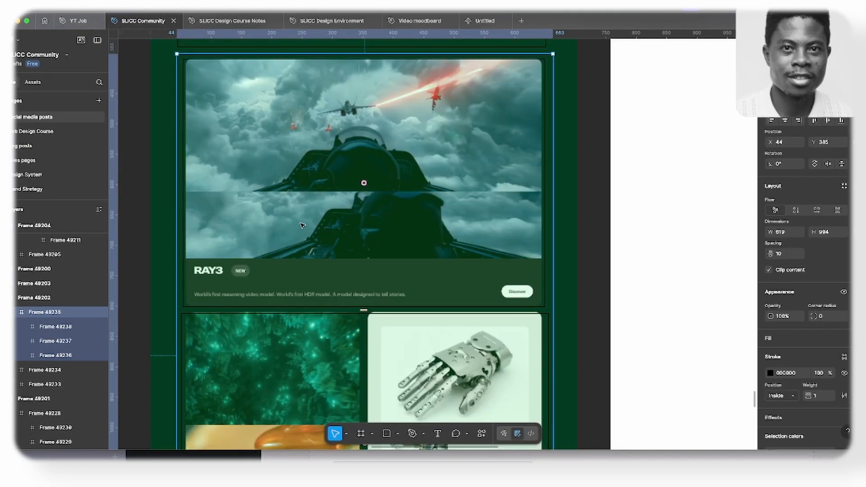
key(f)
drag(195, 68, 477, 211)
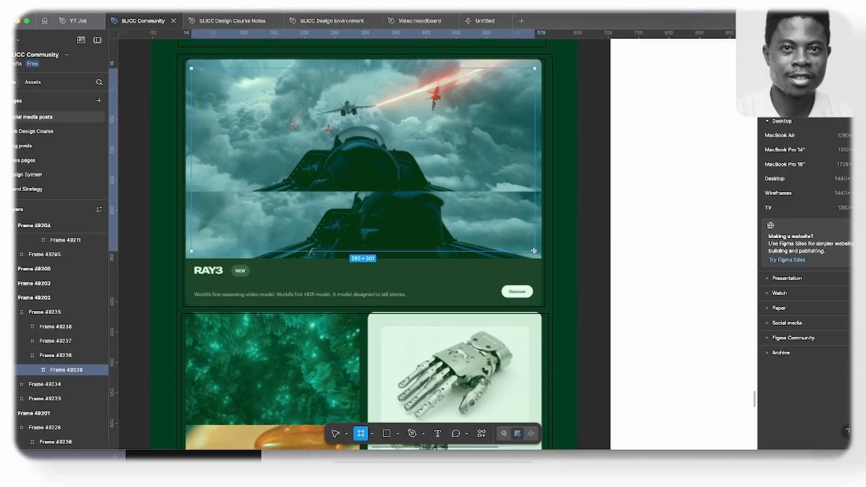
drag(534, 250, 539, 249)
click(784, 341)
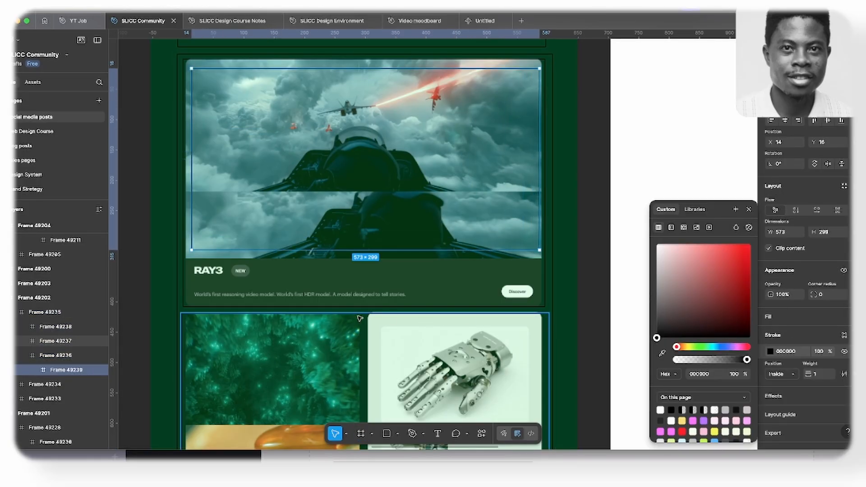
- Draw a frame about 572 × 69 around the RAY3 text block below the jet image and give it a 000000 stroke
key(f)
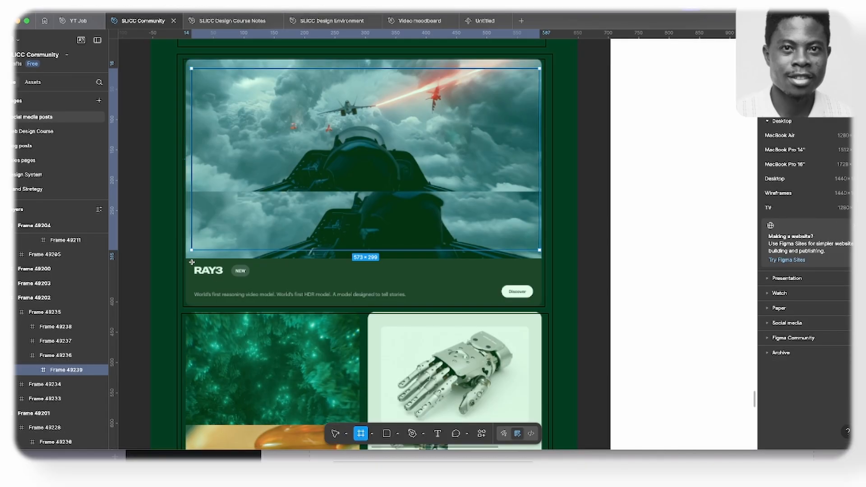
mouse_move(192, 262)
mouse_down()
mouse_move(315, 290)
mouse_move(538, 304)
mouse_up()
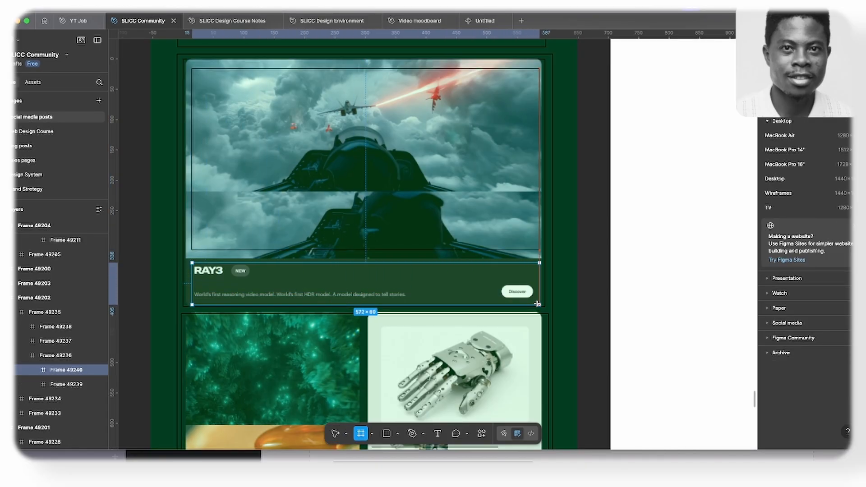
click(788, 344)
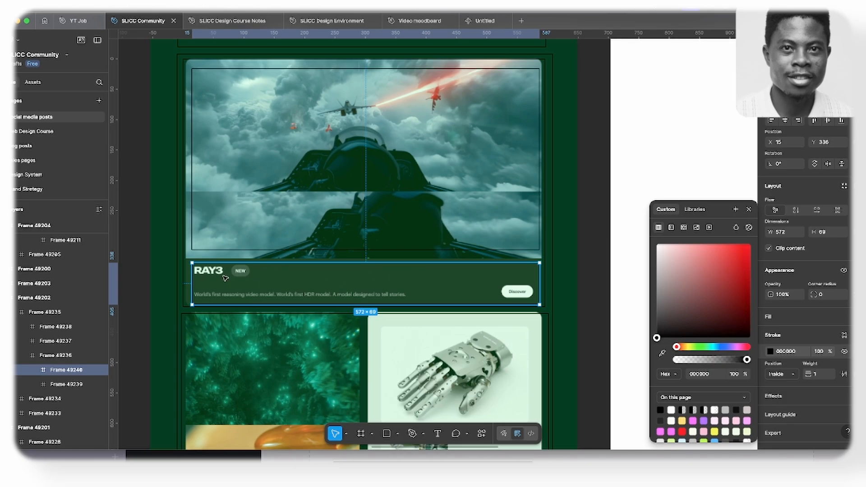
- Draw a nested frame about 564 × 18 around the RAY3 title and NEW badge and give it a 000000 stroke
key(f)
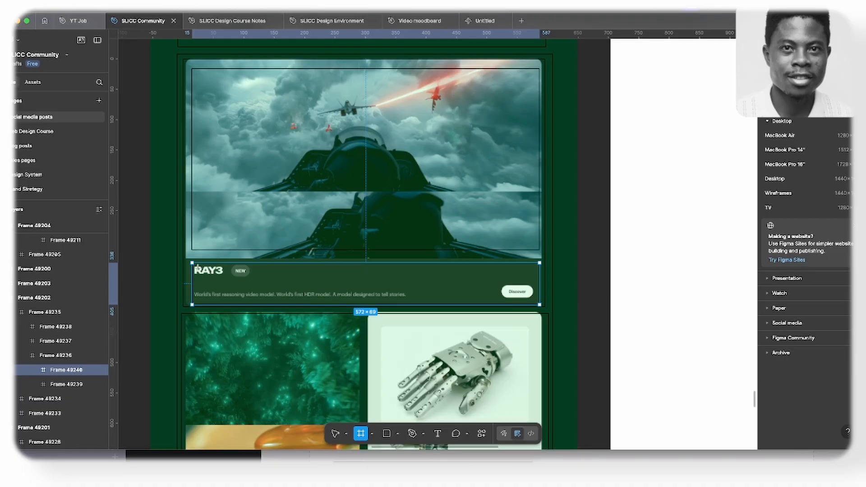
drag(197, 267, 538, 278)
click(779, 339)
click(770, 351)
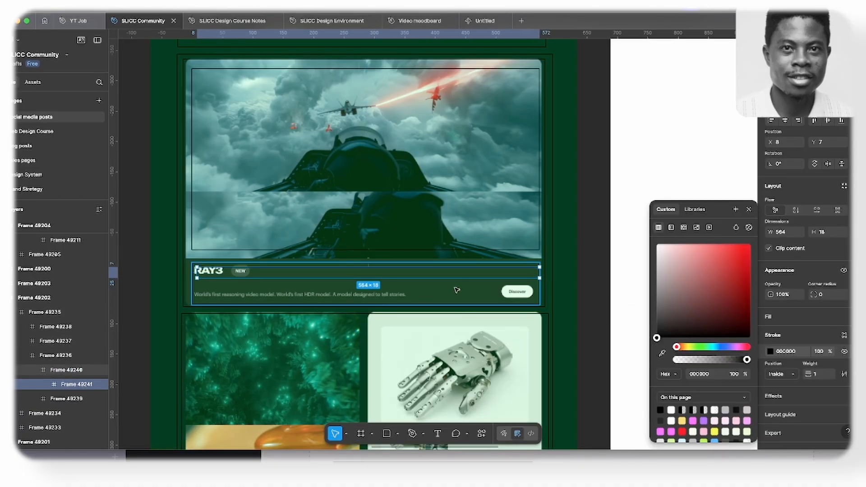
- Draw a nested frame about 560 × 28 around the RAY3 description and Discover button and give it a 000000 stroke
key(f)
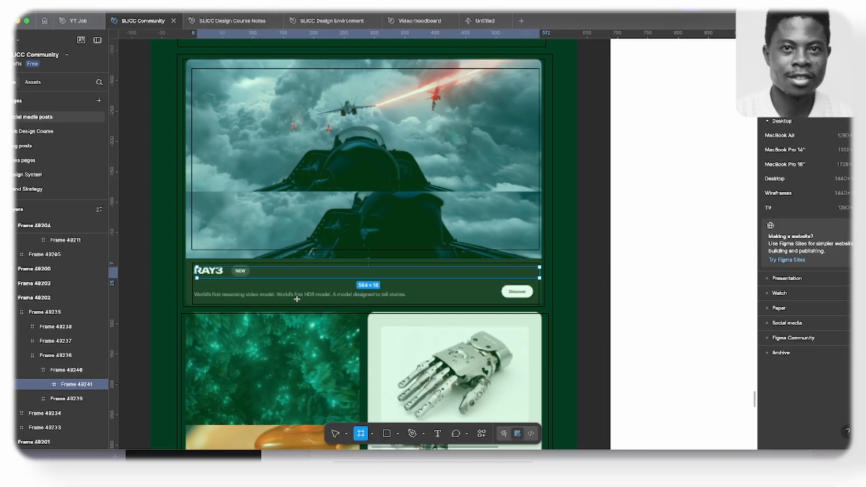
drag(196, 286, 536, 301)
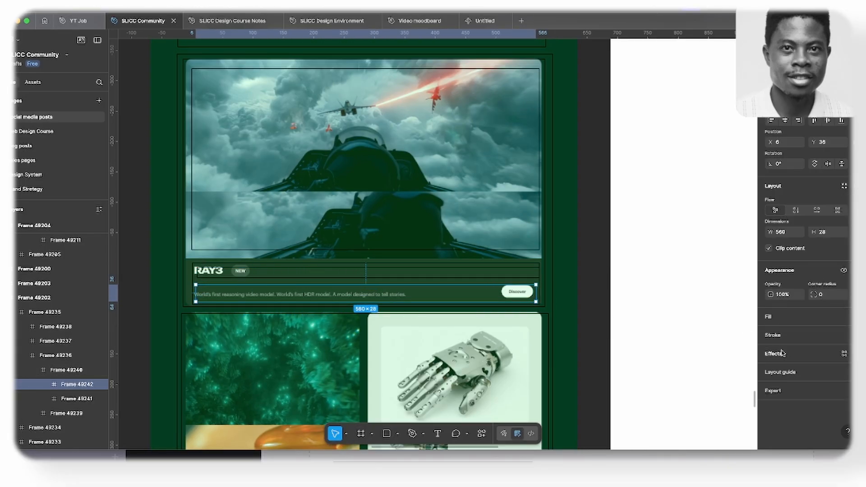
click(781, 337)
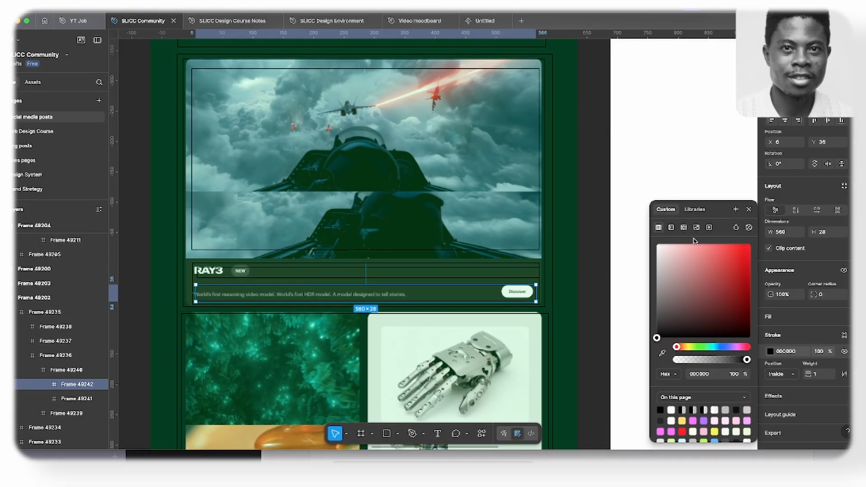
click(750, 207)
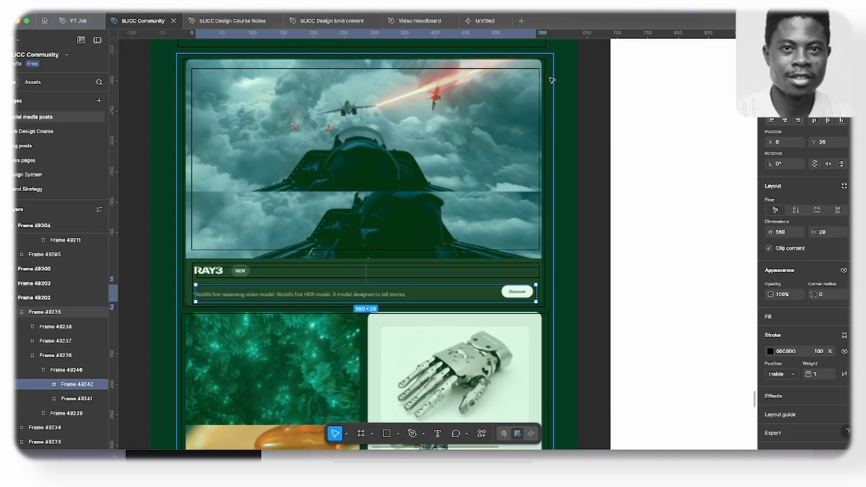
- Compare the wireframe's Research card frames with the empty Elementor containers, and select the first full-width container
scroll(356, 144, down, 3)
scroll(355, 143, down, 2)
scroll(354, 158, up, 7)
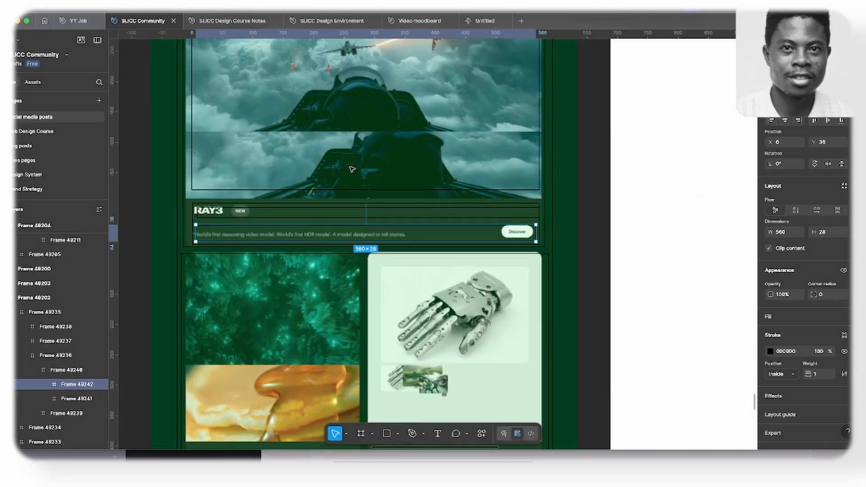
click(184, 151)
scroll(185, 151, down, 2)
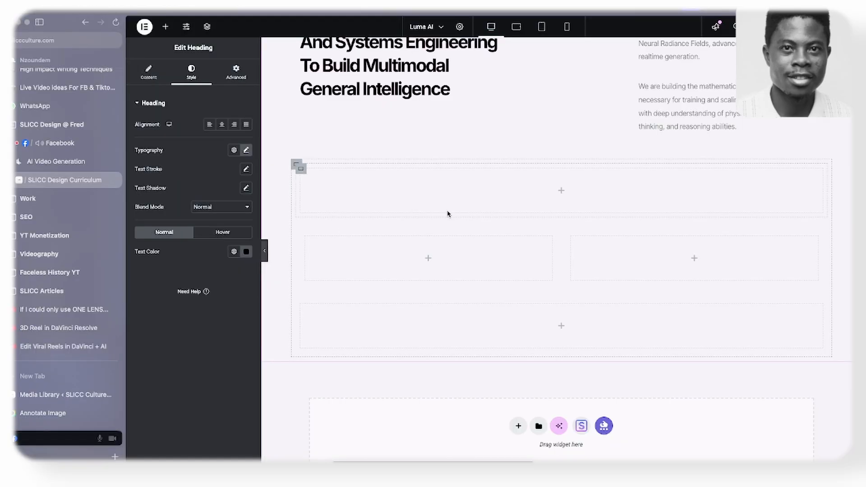
scroll(448, 214, down, 1)
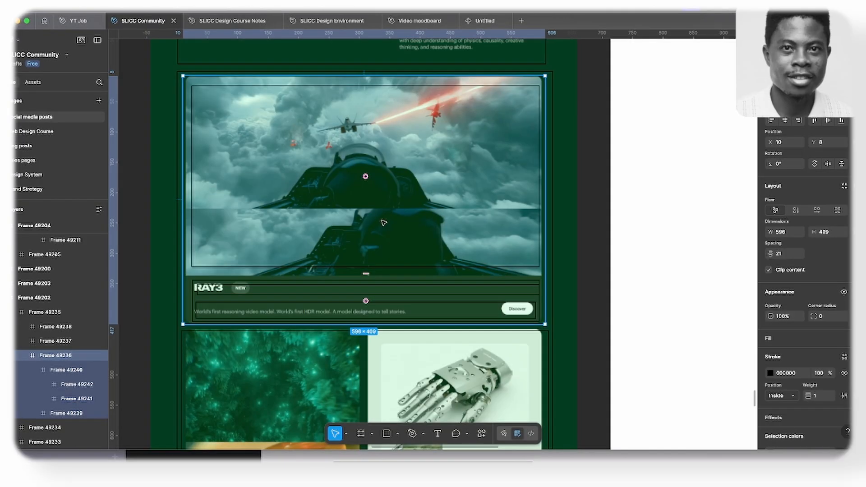
scroll(384, 223, up, 5)
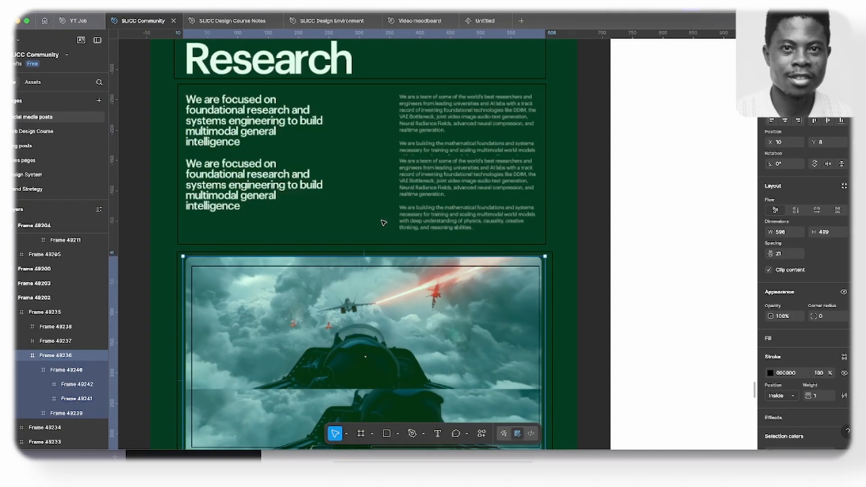
scroll(384, 223, up, 5)
scroll(341, 304, down, 8)
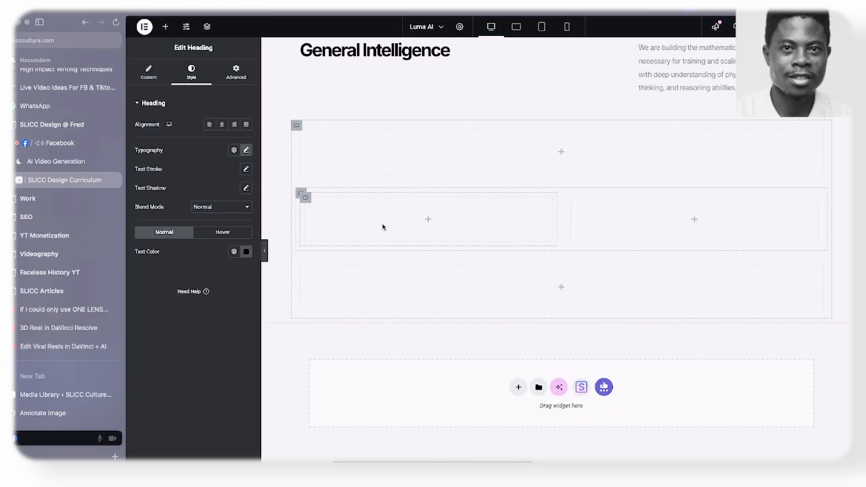
scroll(451, 189, up, 2)
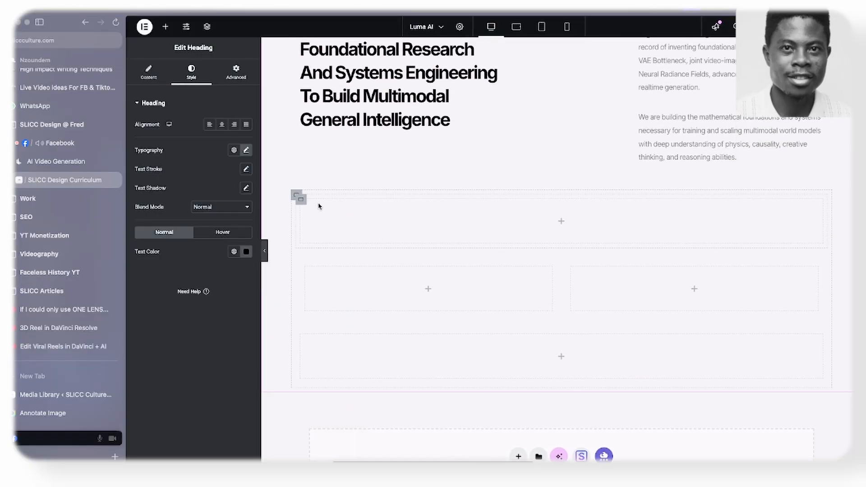
click(301, 199)
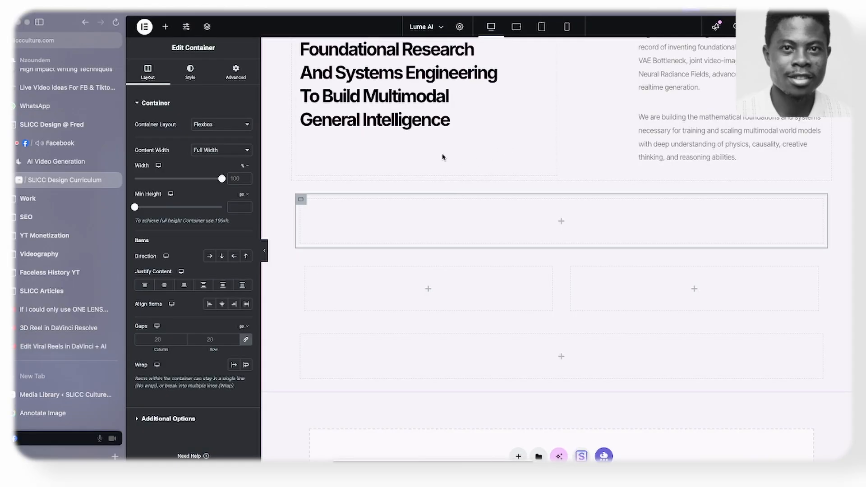
click(166, 28)
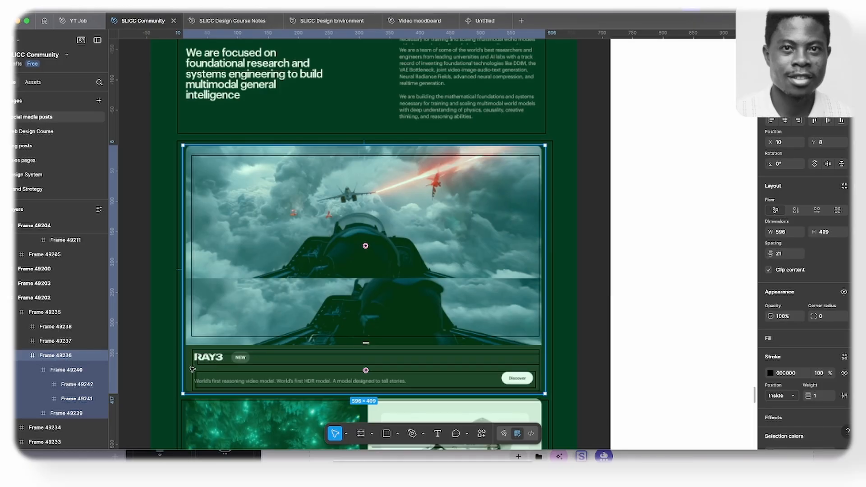
- In the Figma wireframe, enlarge the frame around the RAY3 text block to about 580 × 75
double_click(539, 368)
scroll(172, 370, up, 5)
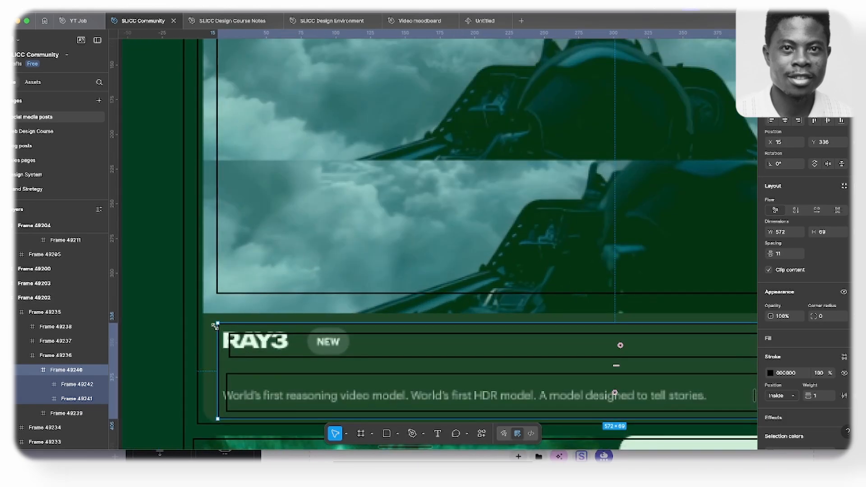
drag(215, 337, 207, 338)
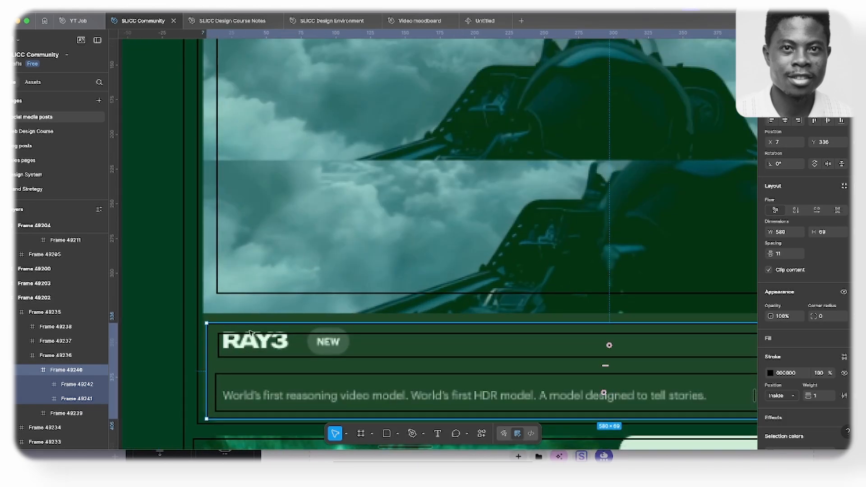
drag(255, 318, 249, 315)
scroll(229, 323, down, 1)
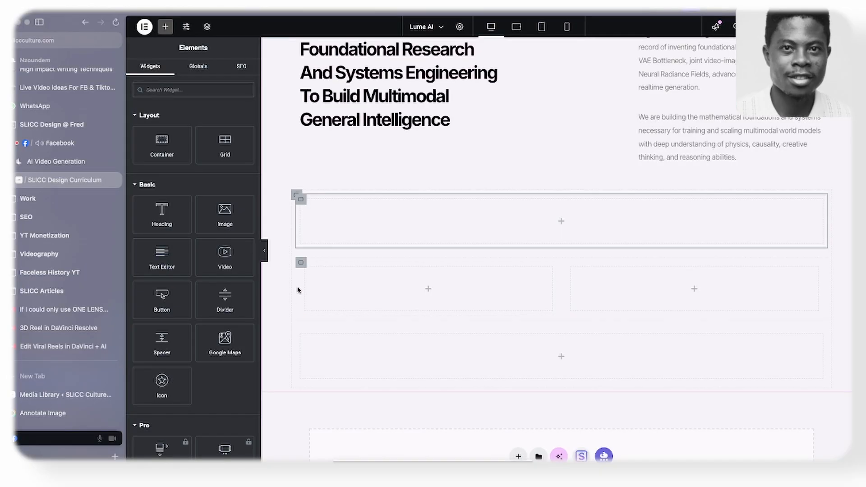
- Switch back to Elementor, add a container inside the first full-width container and duplicate it
drag(162, 145, 382, 210)
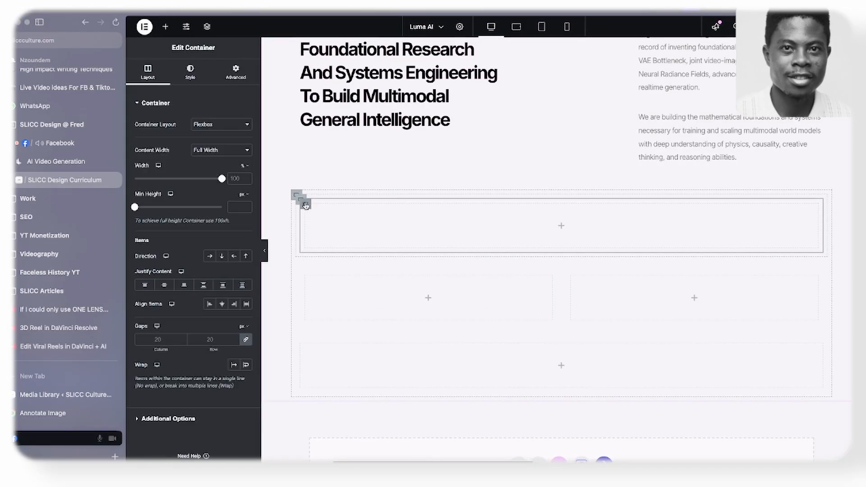
right_click(306, 205)
click(328, 225)
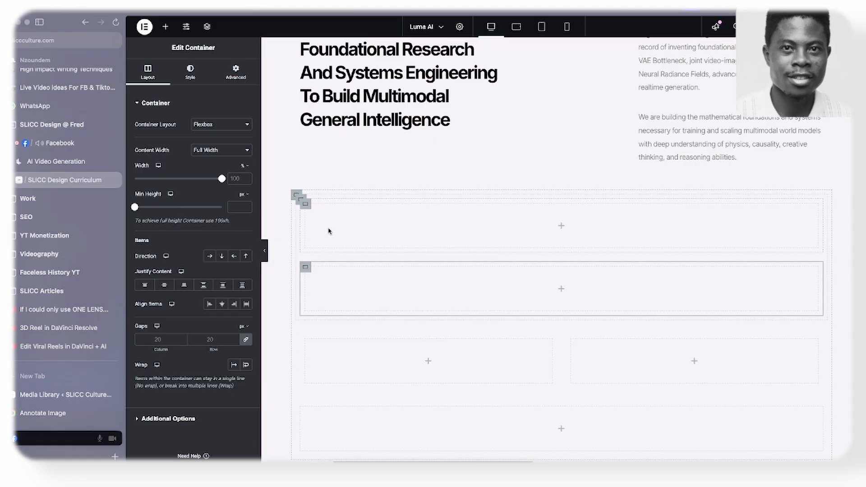
- Give the upper nested container a Classic background and upload the second Luma-AI PNG from the Luma folder
click(305, 204)
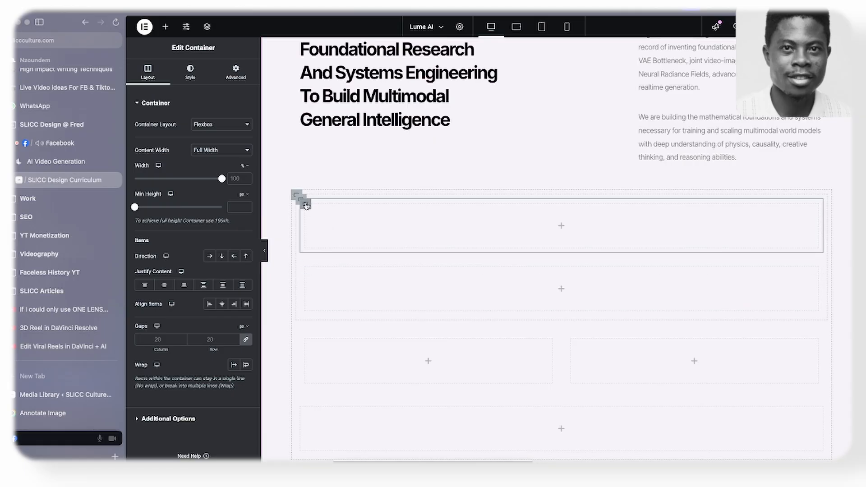
click(191, 68)
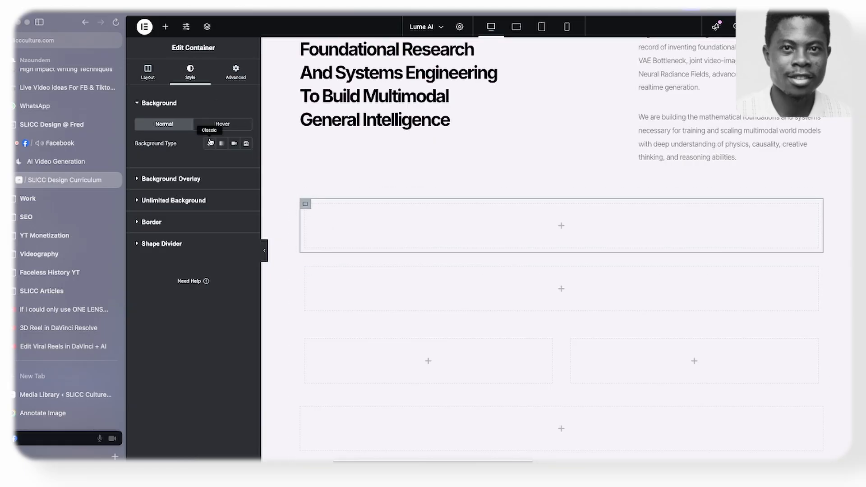
click(210, 142)
click(193, 209)
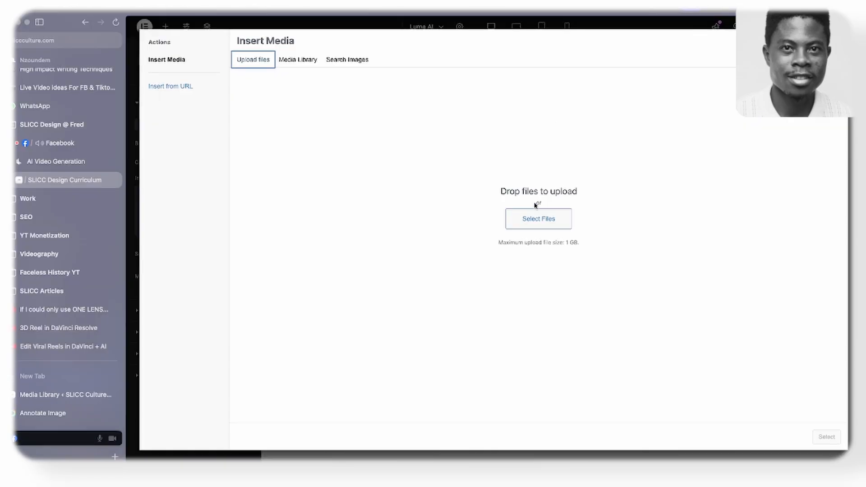
click(534, 215)
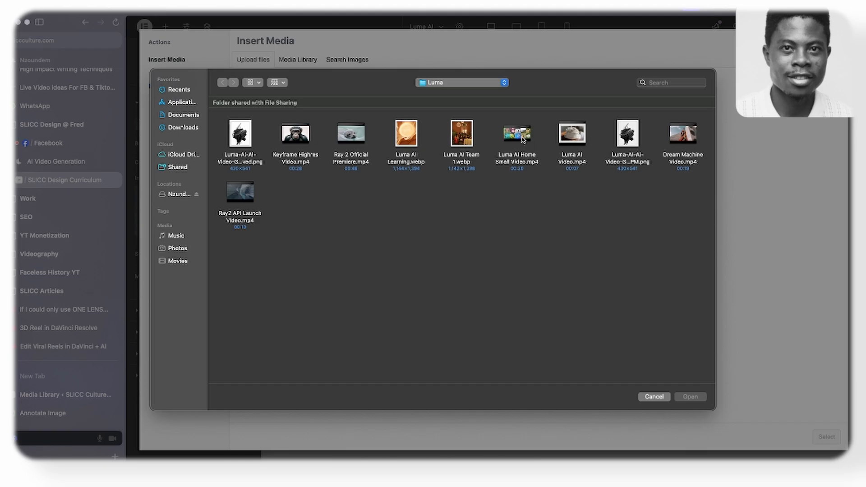
click(627, 132)
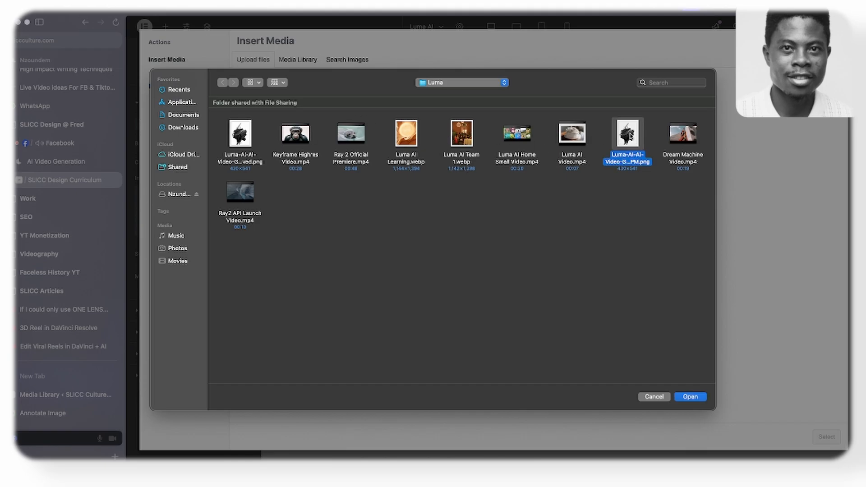
click(686, 397)
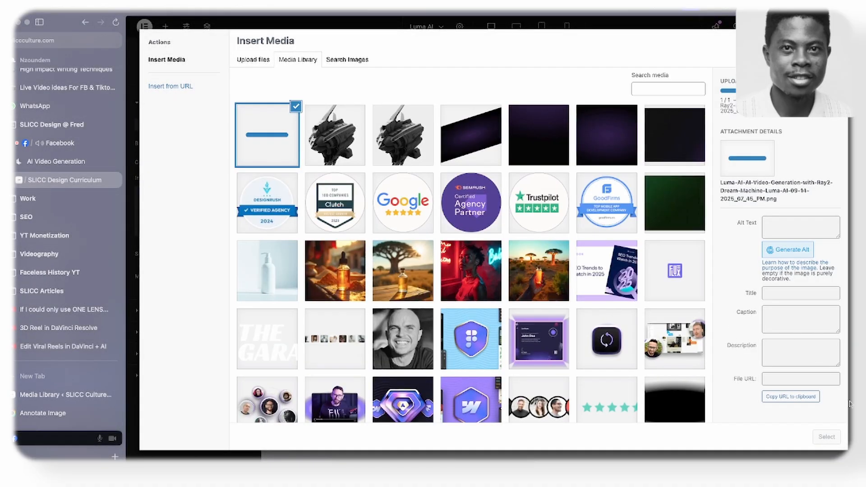
- Use the neon-lit portrait from the media library as the container's background image and set its display size to Cover
click(495, 298)
click(824, 437)
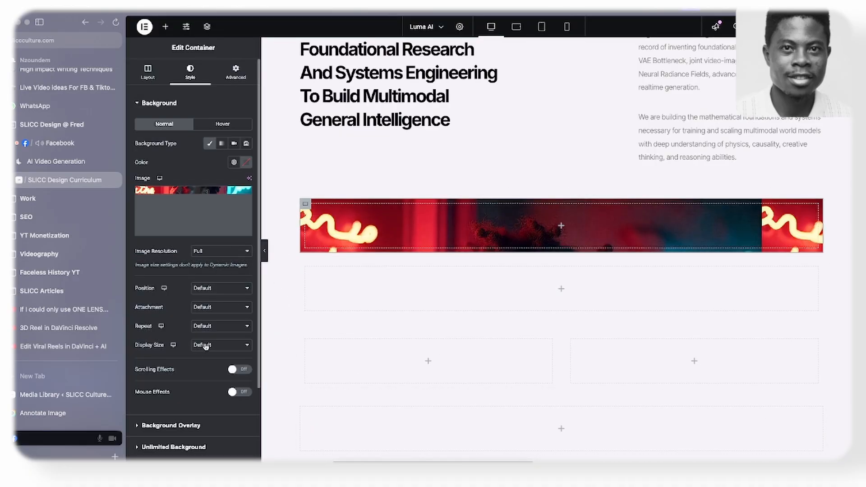
click(206, 346)
click(208, 361)
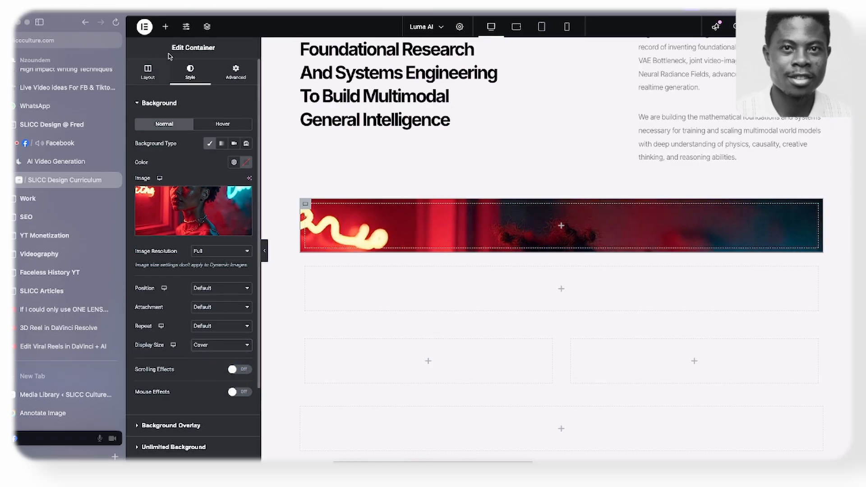
- Set the image container's minimum height to 424 px
click(148, 72)
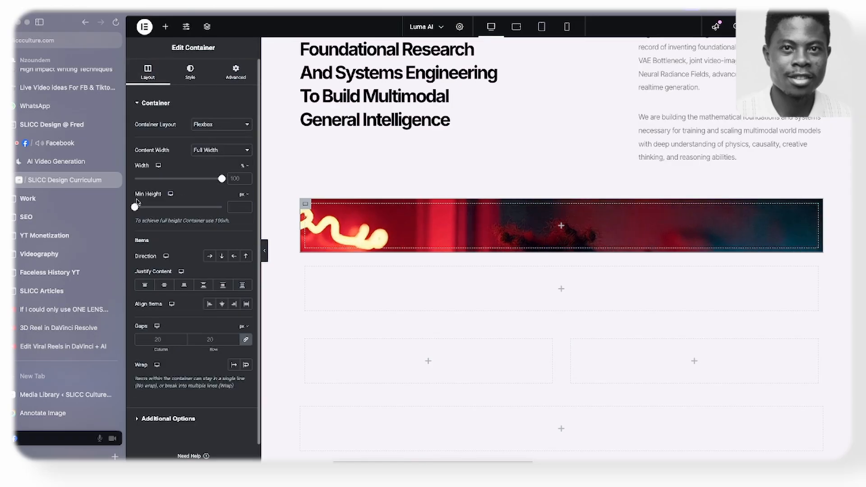
drag(135, 207, 161, 217)
scroll(315, 180, down, 3)
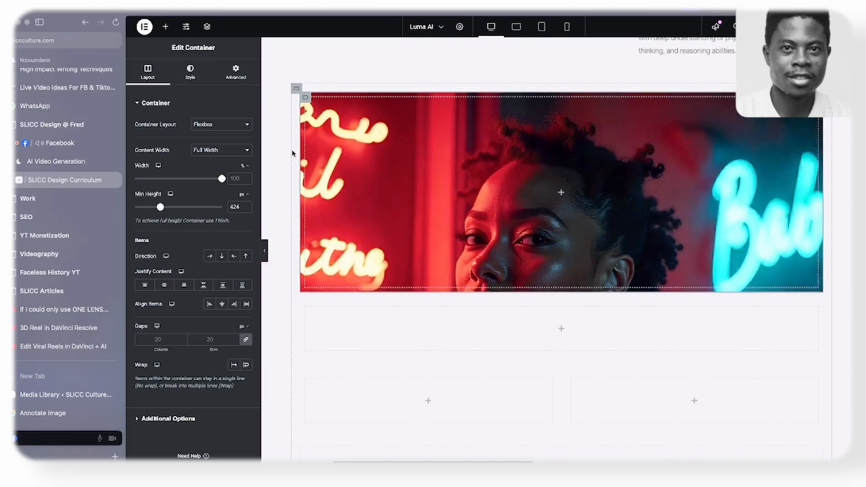
- Check the RAY3 text block in the wireframe and copy the "We are focused on foundational research" heading widget in Elementor
scroll(336, 143, down, 2)
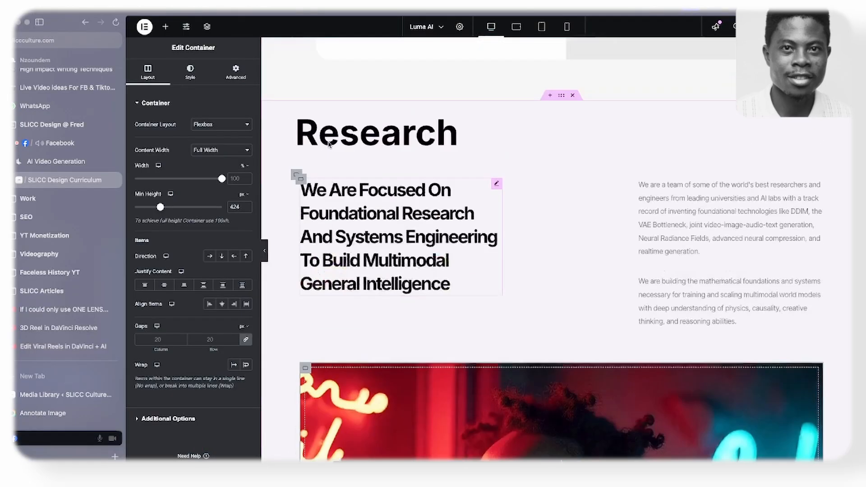
scroll(361, 266, up, 1)
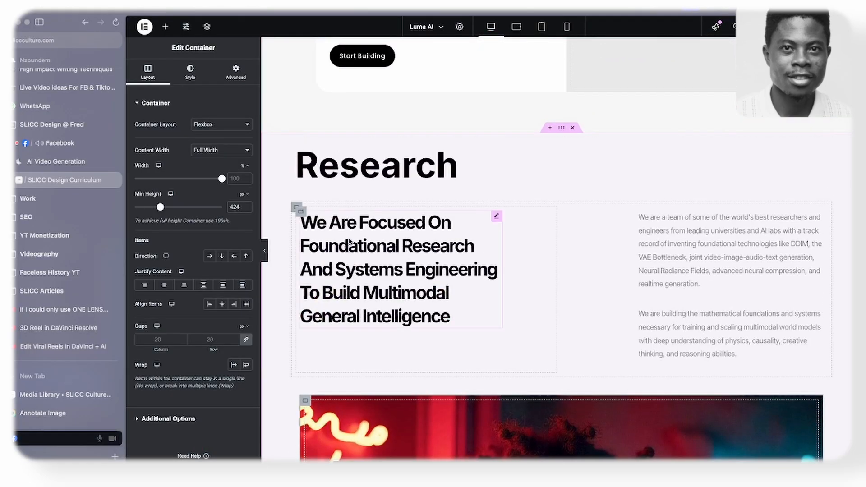
right_click(352, 242)
click(365, 284)
- Add a nested container inside the empty container directly below the portrait image
scroll(354, 270, down, 10)
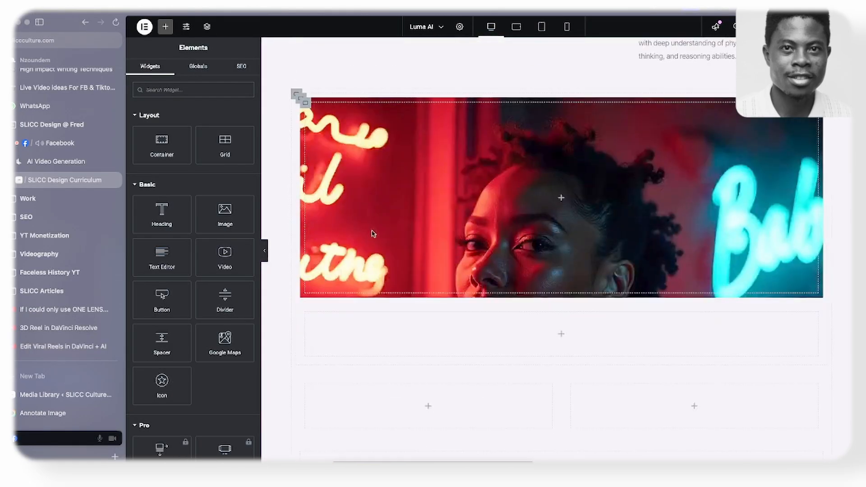
scroll(369, 226, down, 3)
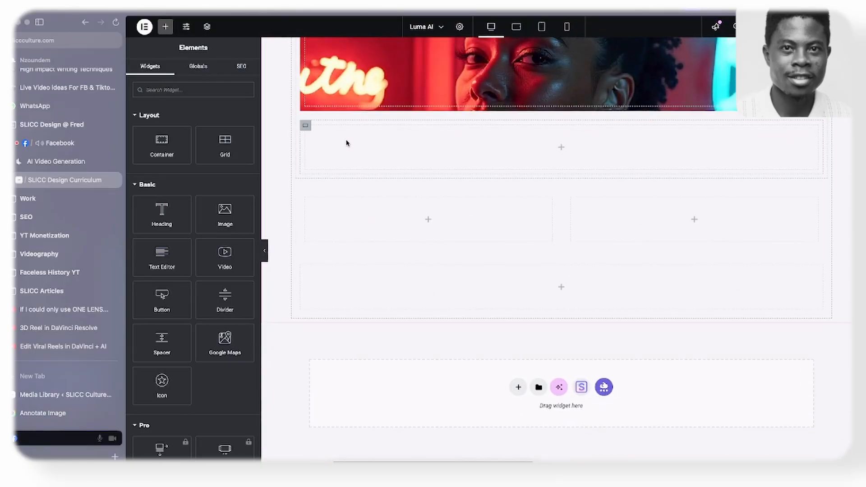
click(308, 127)
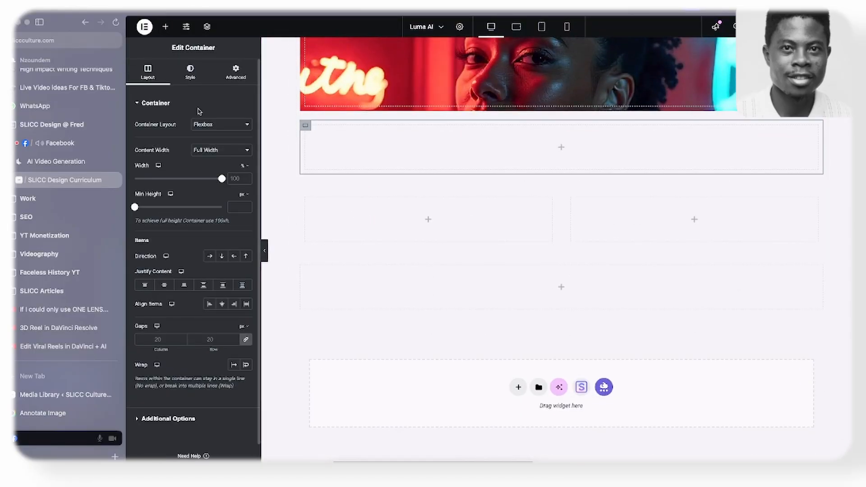
click(165, 27)
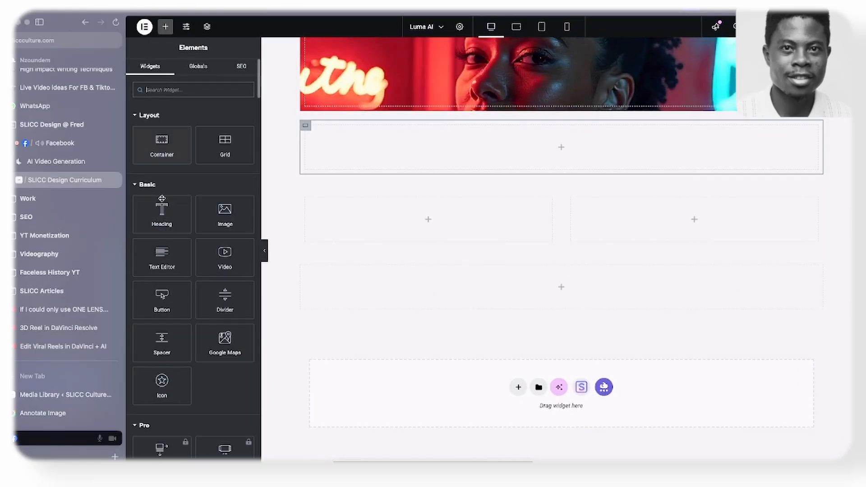
drag(162, 140, 353, 136)
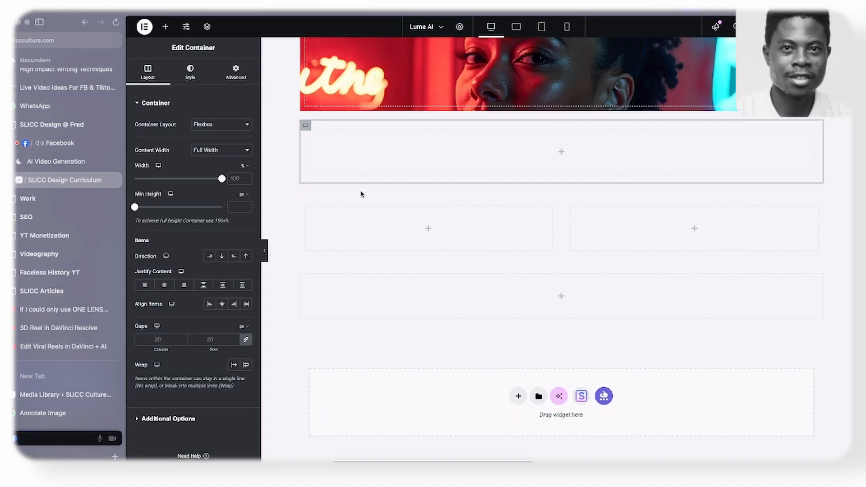
- Add a Heading widget to the nested container below the portrait image and set its title to "Ray"
click(166, 26)
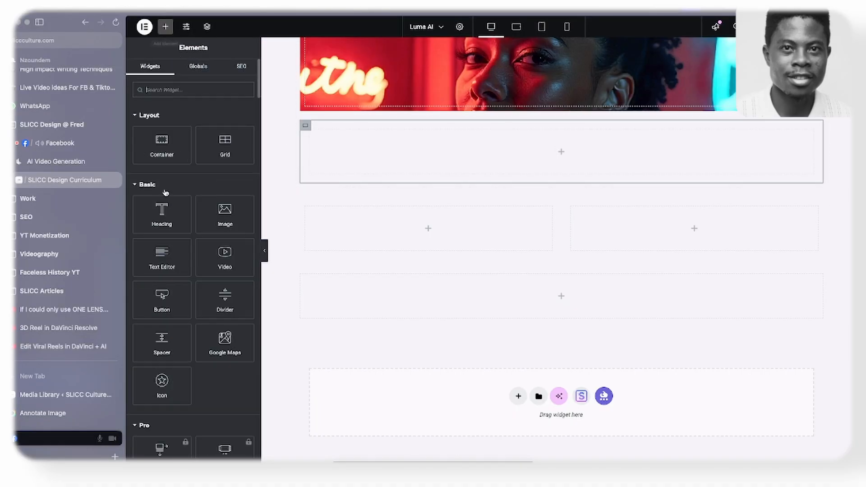
drag(161, 219, 388, 149)
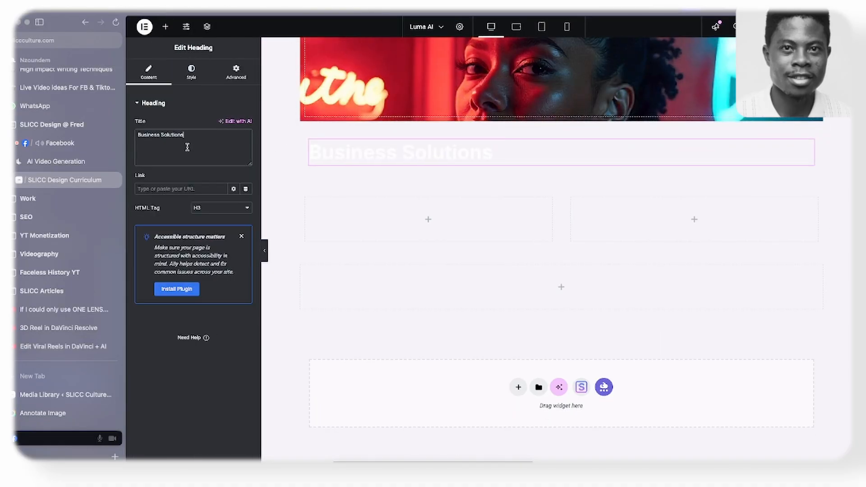
click(187, 146)
key(ctrl+a)
key(ctrl+v)
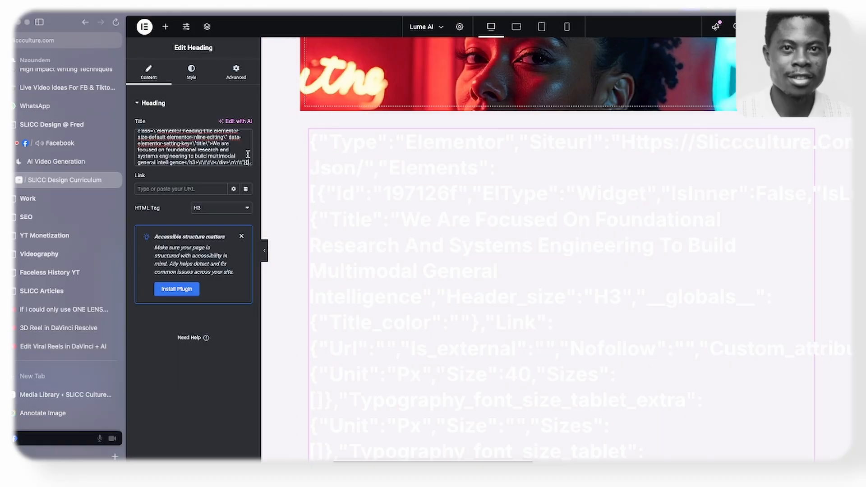
key(ctrl+a)
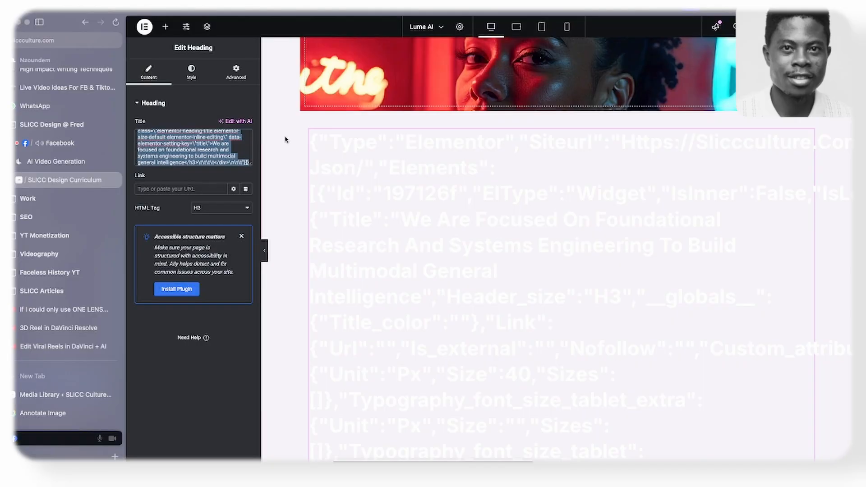
text(Ray)
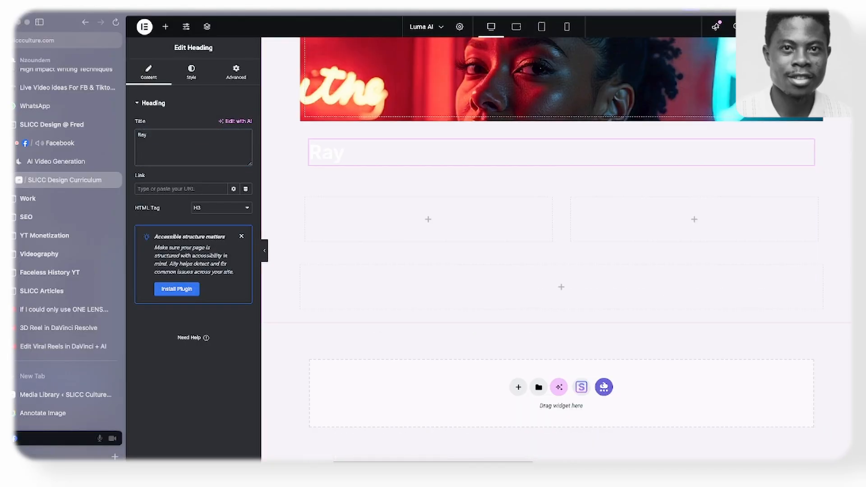
- Apply the style of the "We Are Focused On Foundational Research" heading to the "Ray" heading
scroll(410, 196, up, 8)
right_click(363, 226)
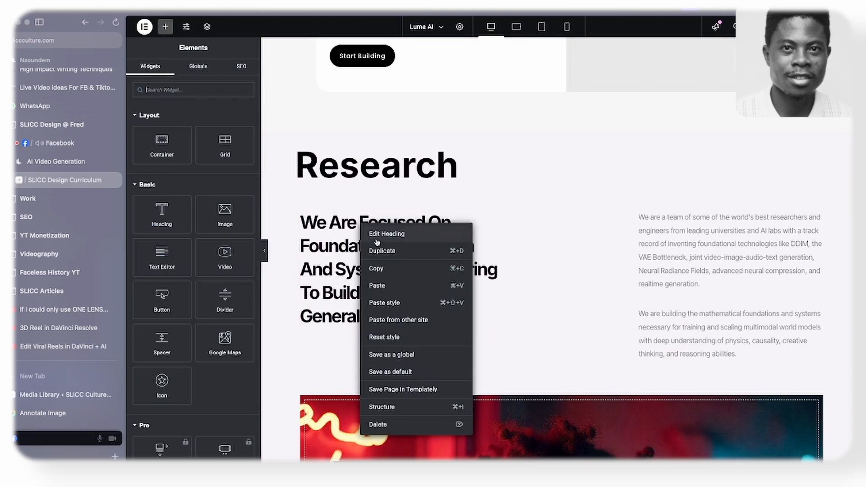
click(377, 286)
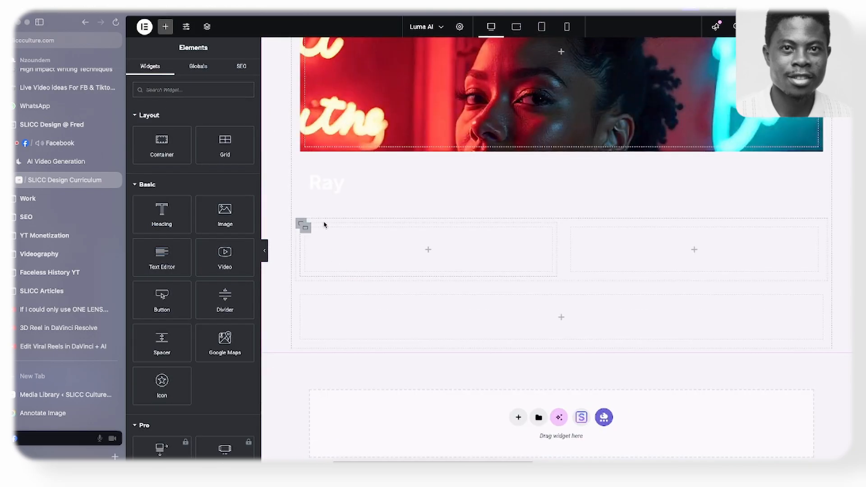
right_click(327, 181)
click(361, 260)
scroll(361, 262, up, 1)
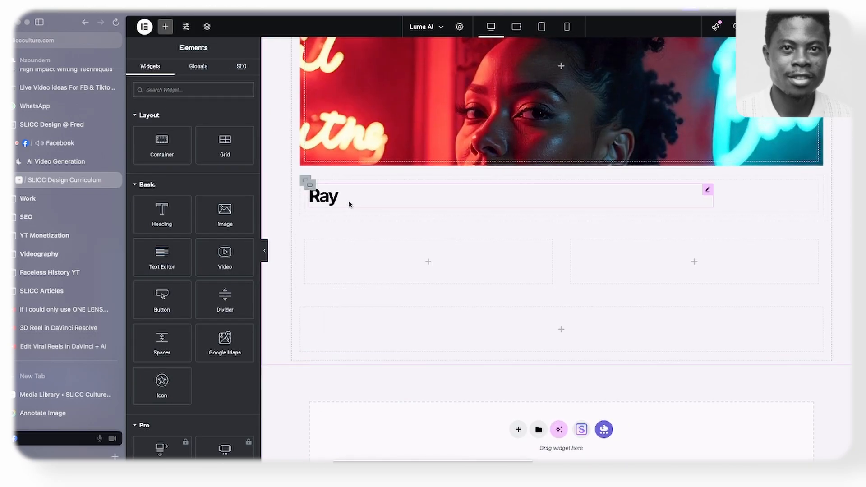
- Duplicate the container holding the "Ray" heading and delete the heading inside the copy
click(310, 186)
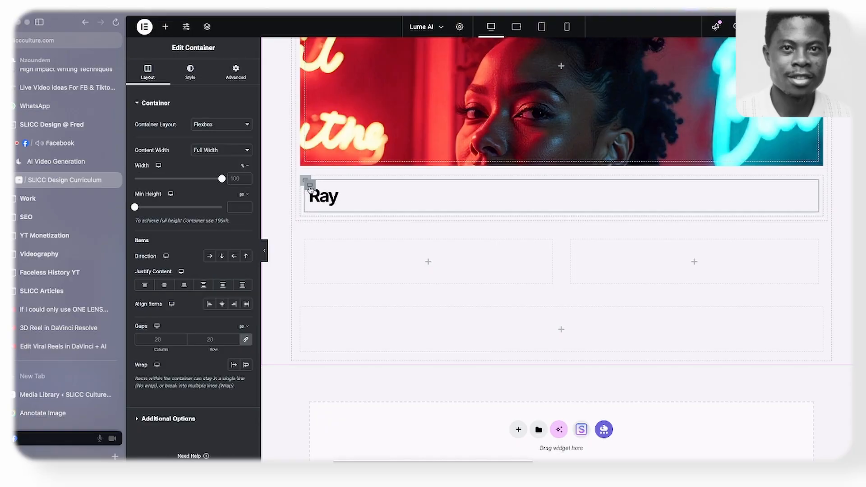
right_click(310, 187)
click(330, 216)
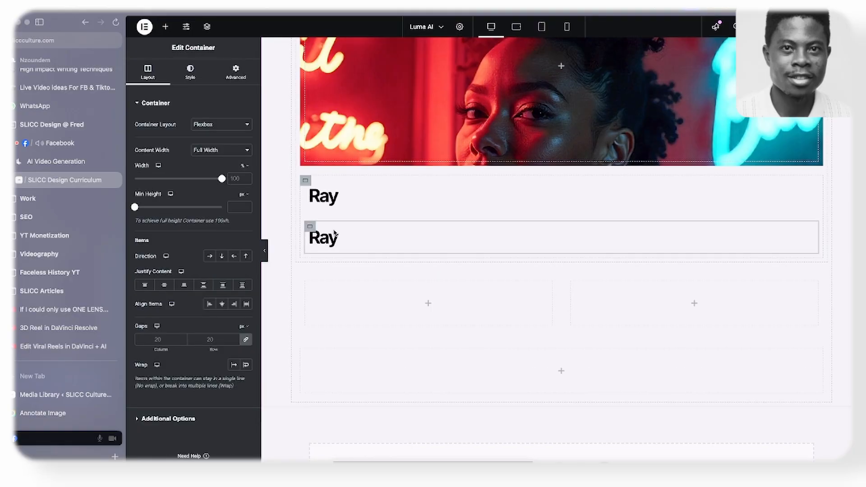
right_click(335, 239)
click(352, 438)
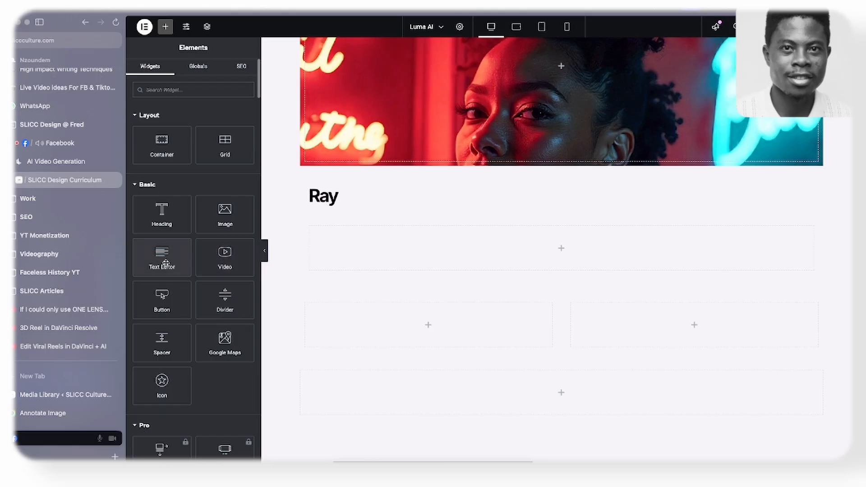
- Add a Text Editor widget to the empty container below "Ray" and fill it with the RAY3 description copied from the live Luma AI site
drag(168, 257, 385, 241)
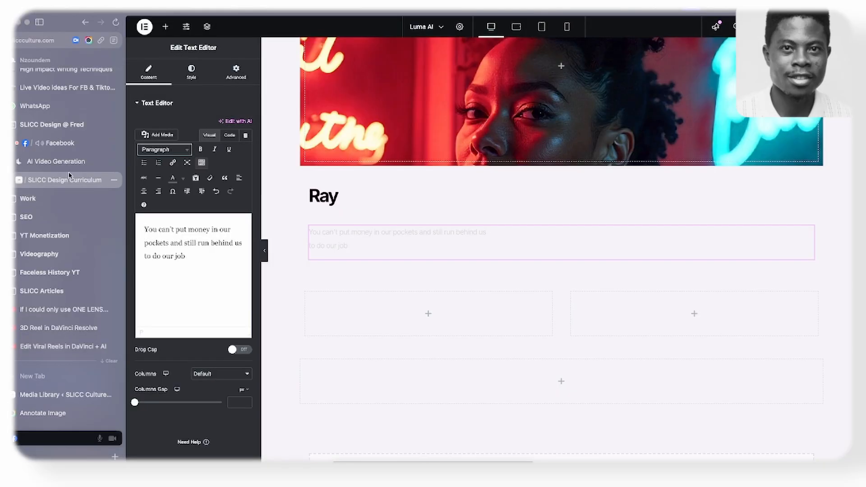
click(56, 161)
scroll(306, 174, down, 2)
scroll(306, 174, down, 10)
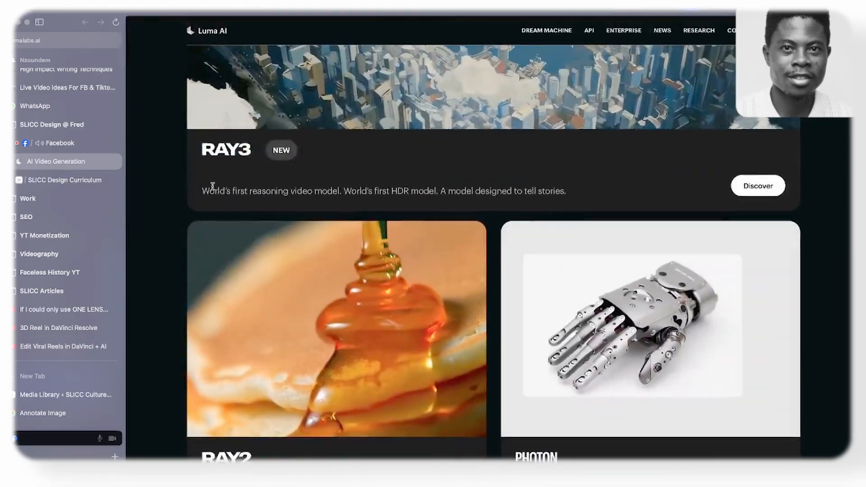
drag(203, 189, 580, 189)
key(ctrl+c)
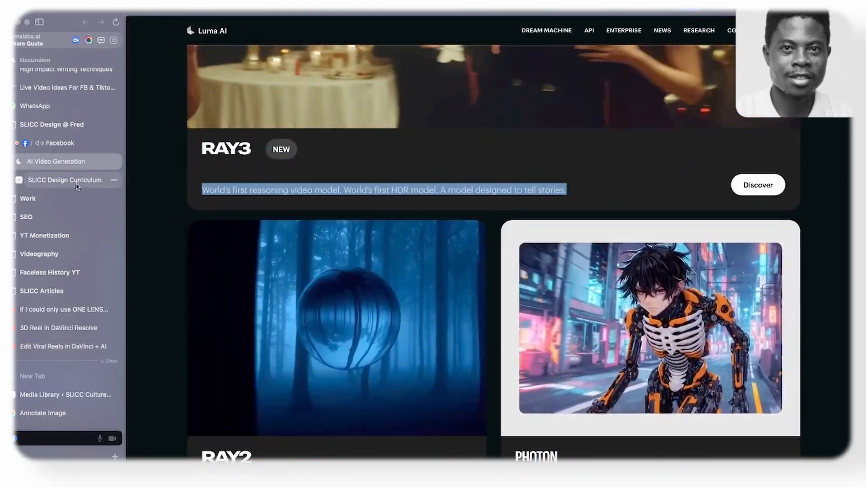
click(105, 182)
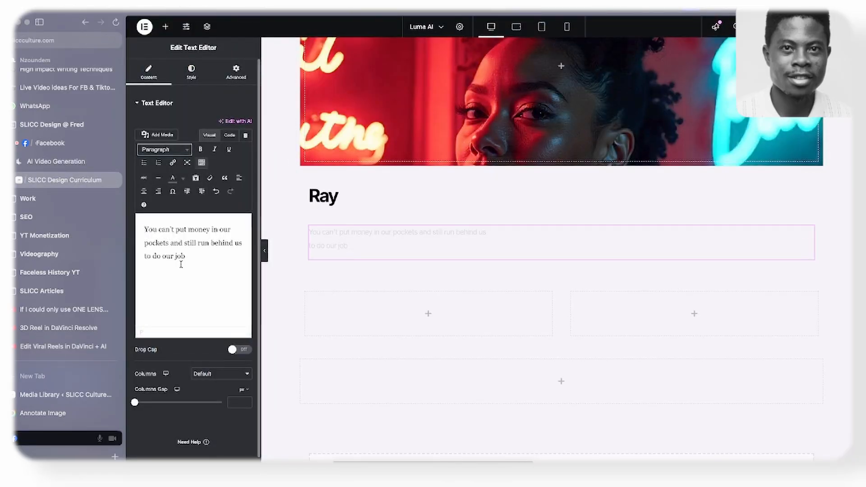
key(ctrl+a)
key(ctrl+v)
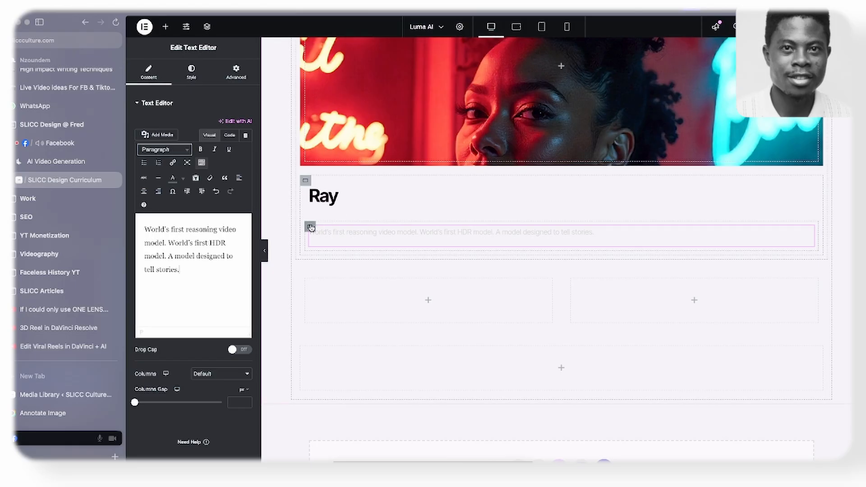
- Apply the style of the Research section's first paragraph to the "World's first reasoning video model" text
click(311, 227)
scroll(722, 180, up, 8)
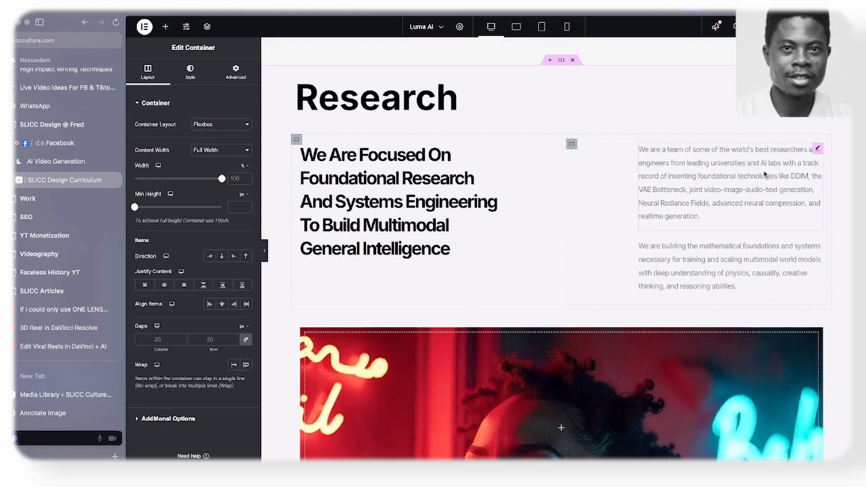
right_click(747, 175)
click(762, 220)
scroll(436, 233, down, 10)
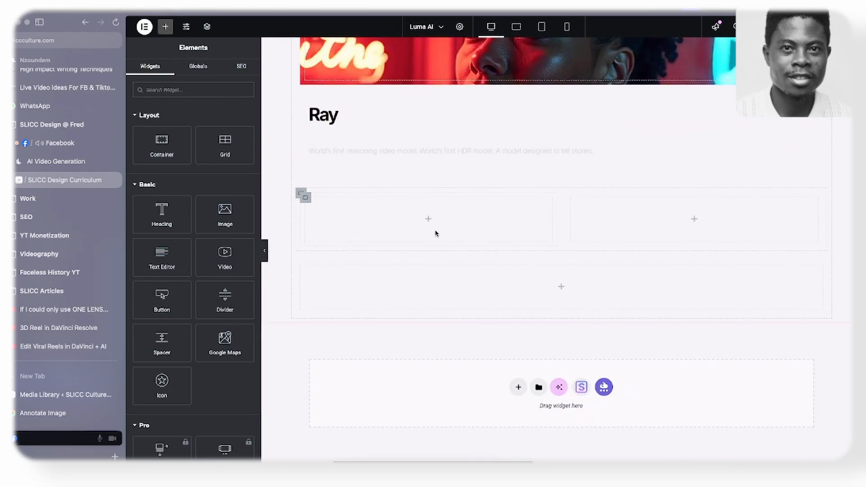
right_click(394, 155)
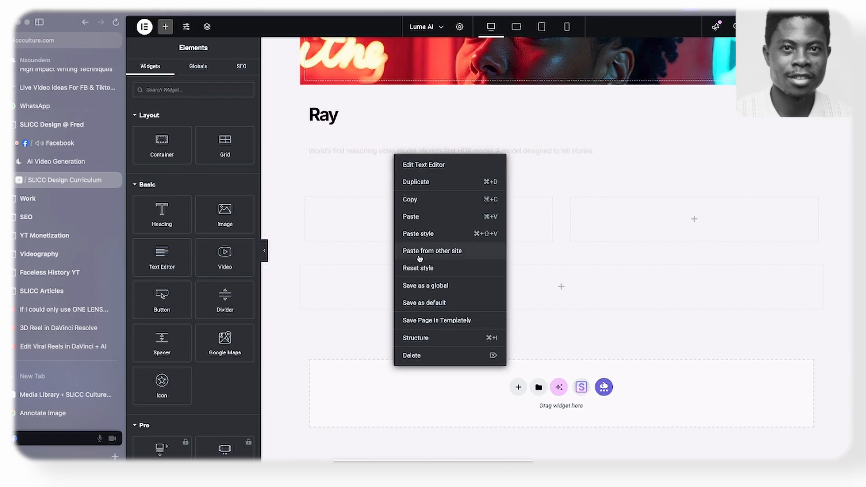
click(435, 234)
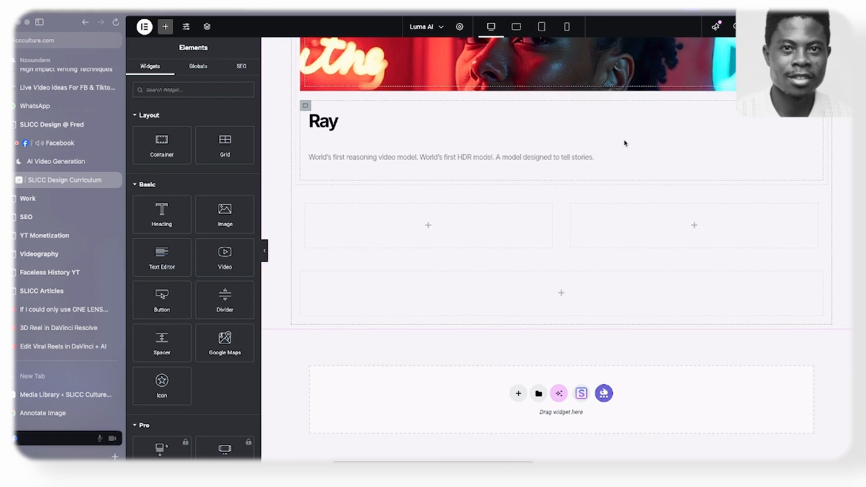
scroll(531, 190, up, 12)
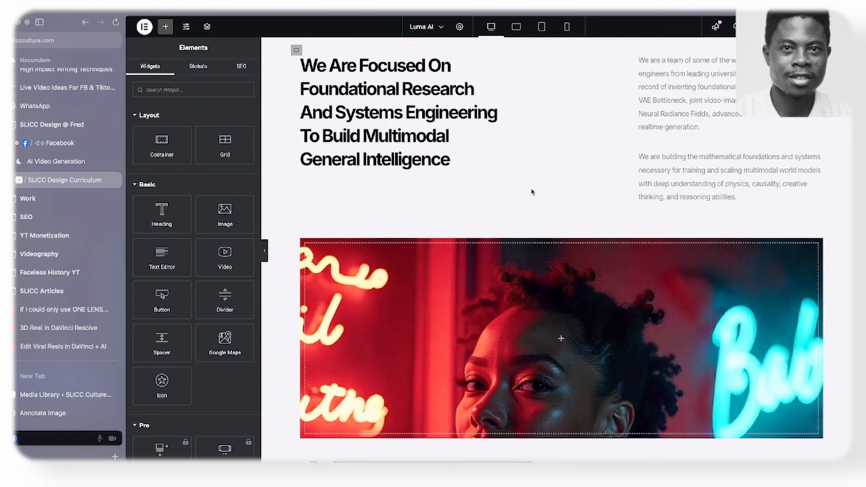
scroll(388, 192, up, 3)
right_click(372, 272)
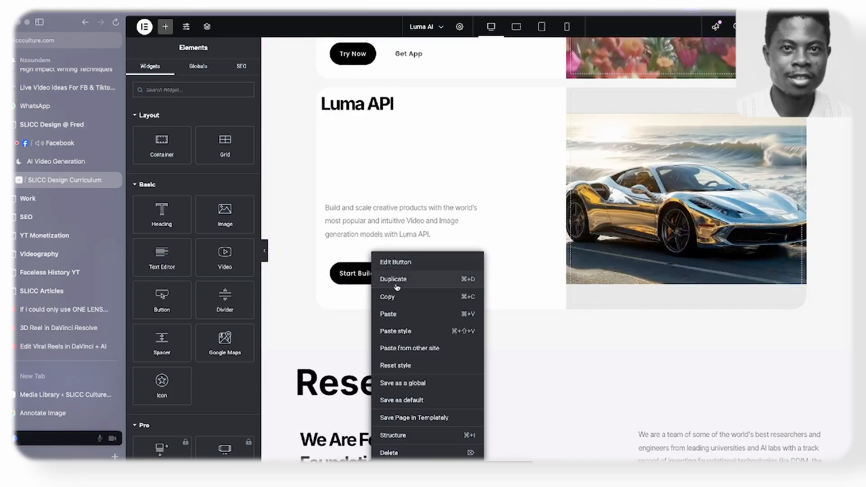
click(389, 297)
- Check the RAY3 card's button on the Luma AI site, then paste a copy of the white "Learn More" button into the Ray description container
click(54, 161)
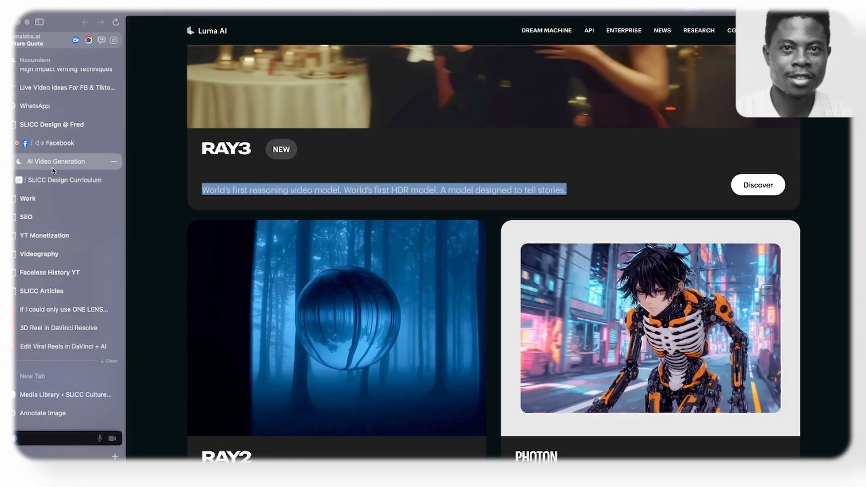
click(53, 179)
scroll(415, 180, down, 10)
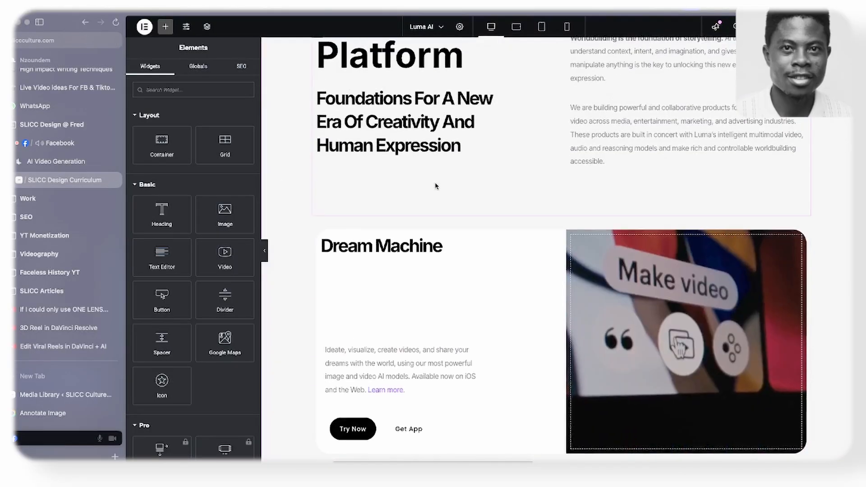
scroll(672, 173, up, 8)
scroll(672, 174, up, 6)
right_click(640, 235)
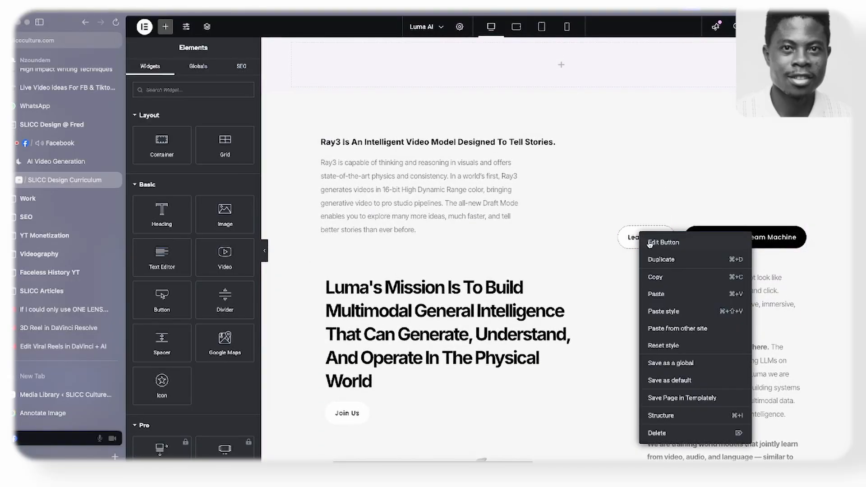
click(650, 277)
scroll(499, 161, down, 15)
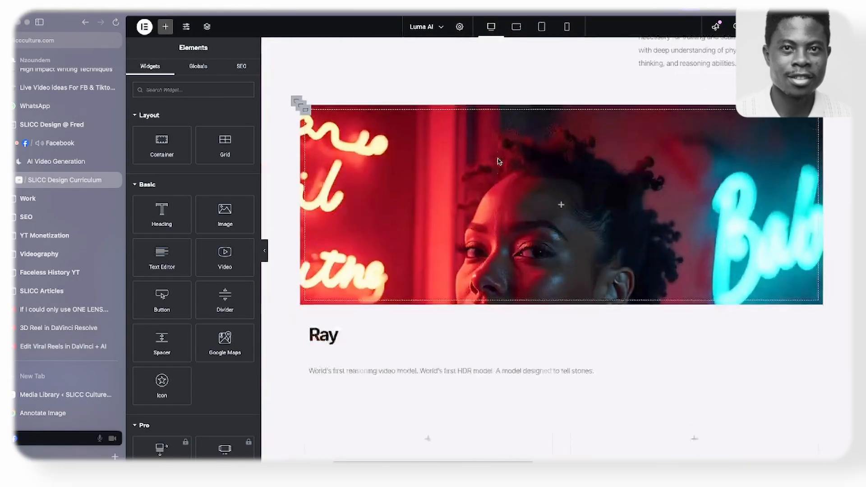
scroll(499, 161, down, 5)
right_click(696, 156)
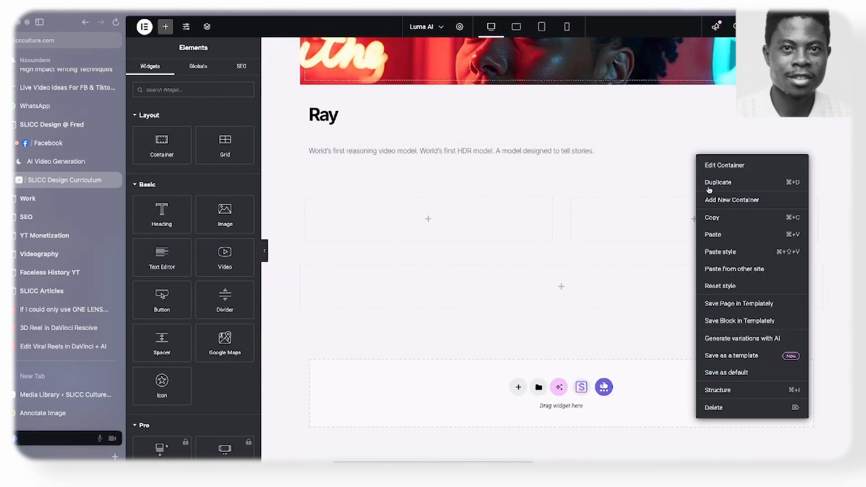
click(714, 234)
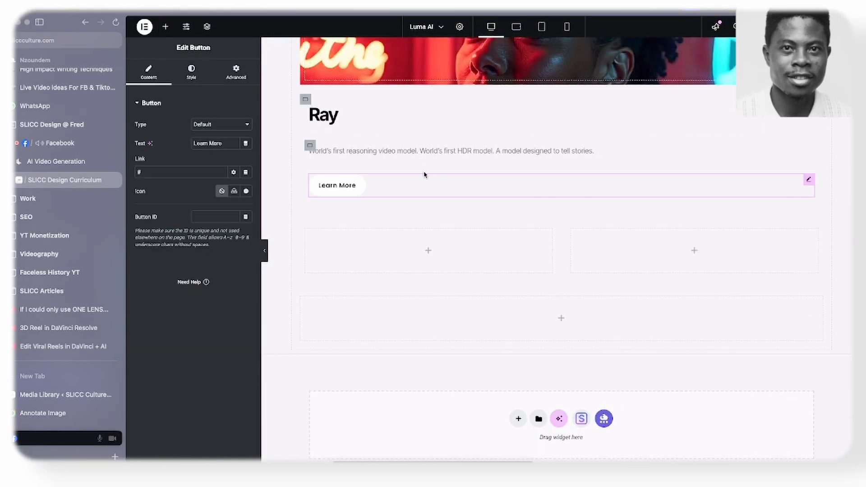
- Set the Ray description container's direction to row and justify its content with Space Between
click(310, 146)
click(213, 256)
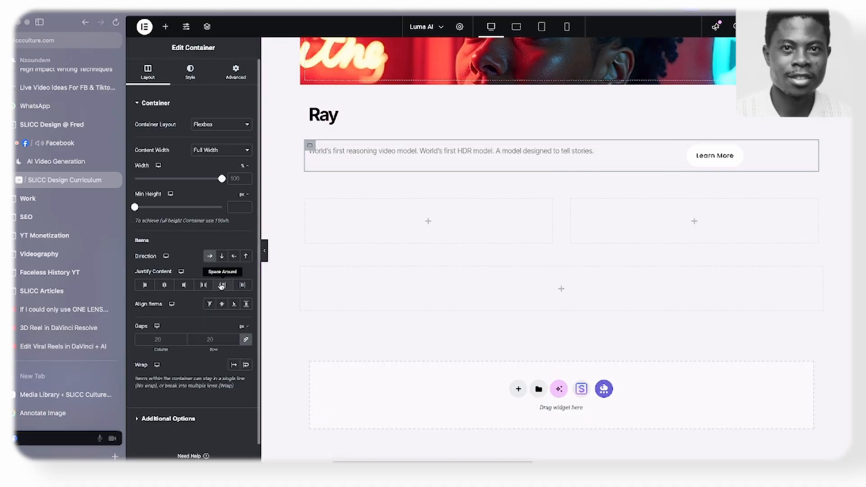
click(203, 284)
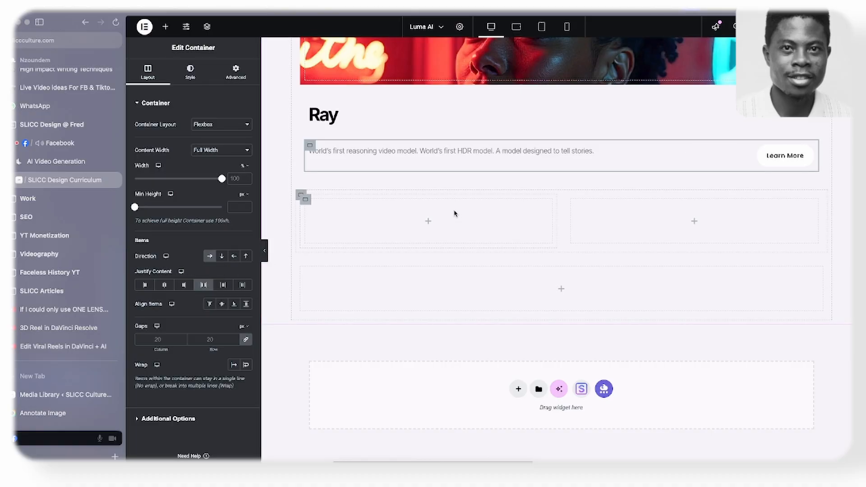
- Check the RAY3 card's button label on the Luma AI site and set the pasted button's text to "Discover"
scroll(454, 212, up, 2)
click(56, 161)
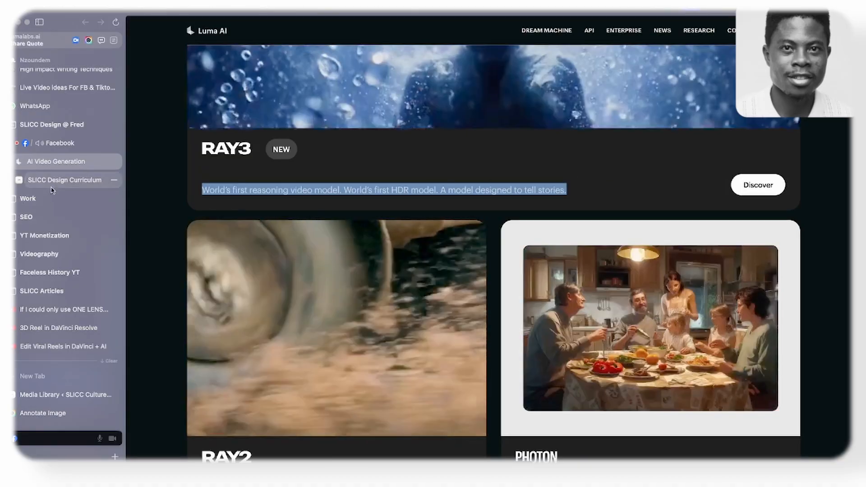
click(67, 180)
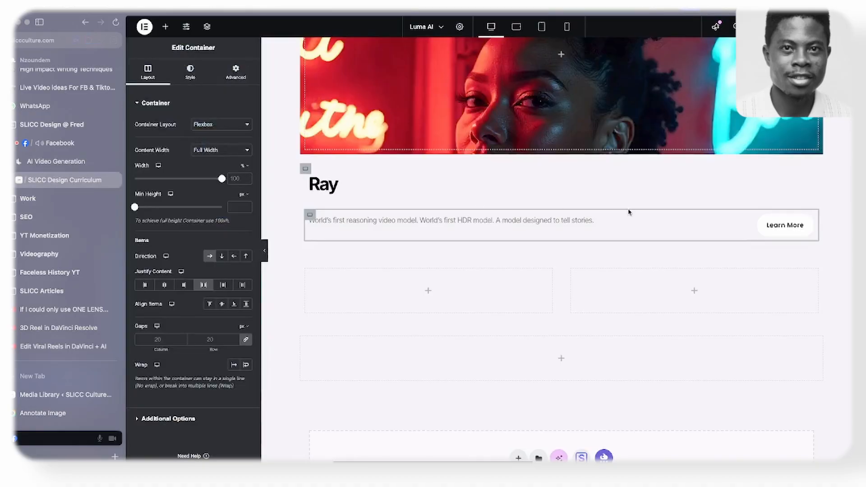
click(785, 228)
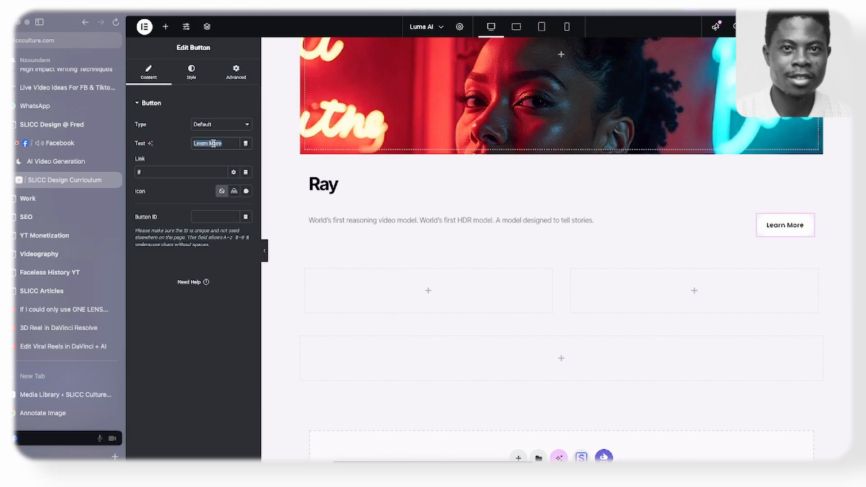
text(Discover)
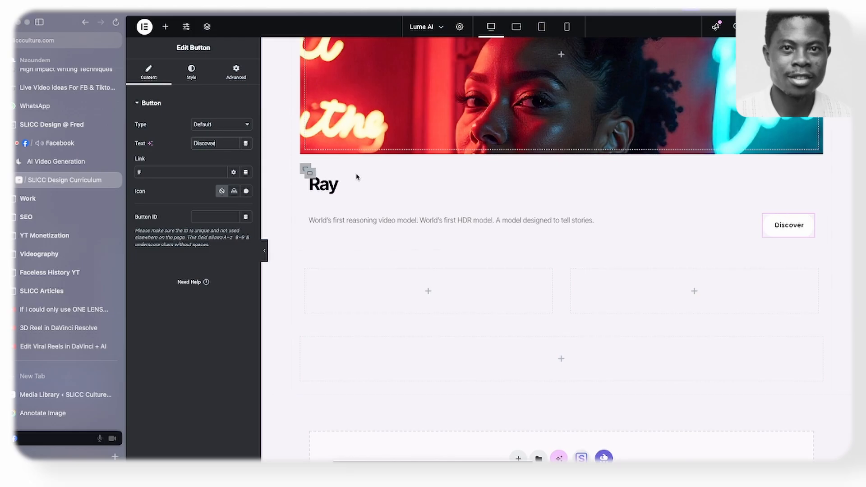
scroll(356, 177, up, 3)
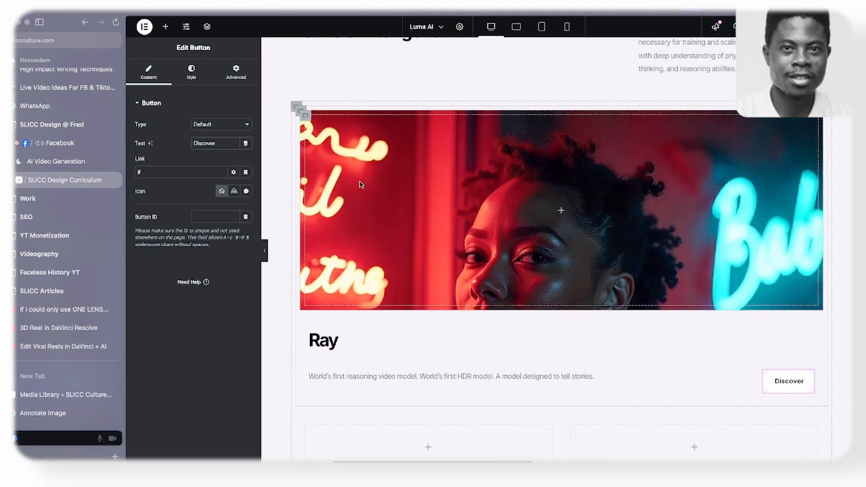
- Give the container that holds the Ray image and text a solid very dark green background color
scroll(293, 136, down, 2)
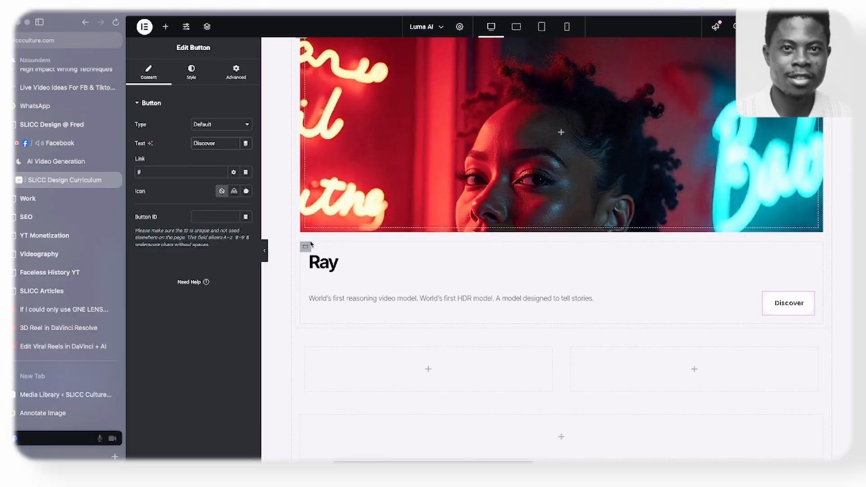
scroll(311, 226, up, 1)
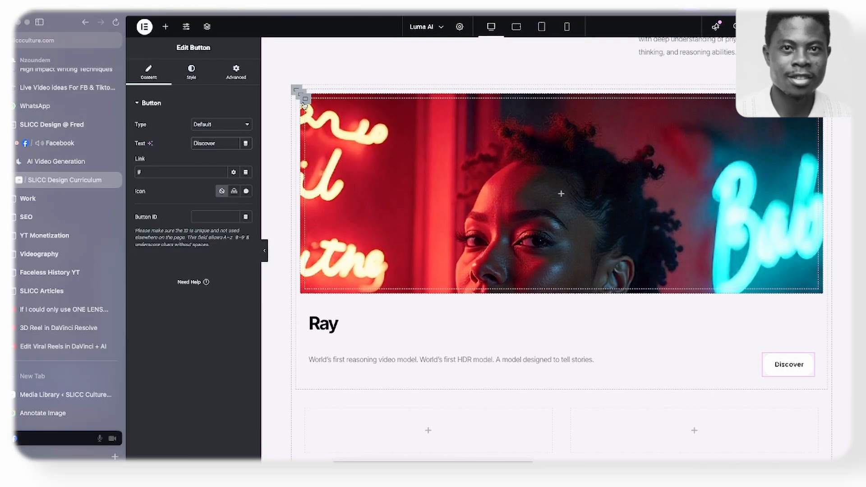
click(307, 97)
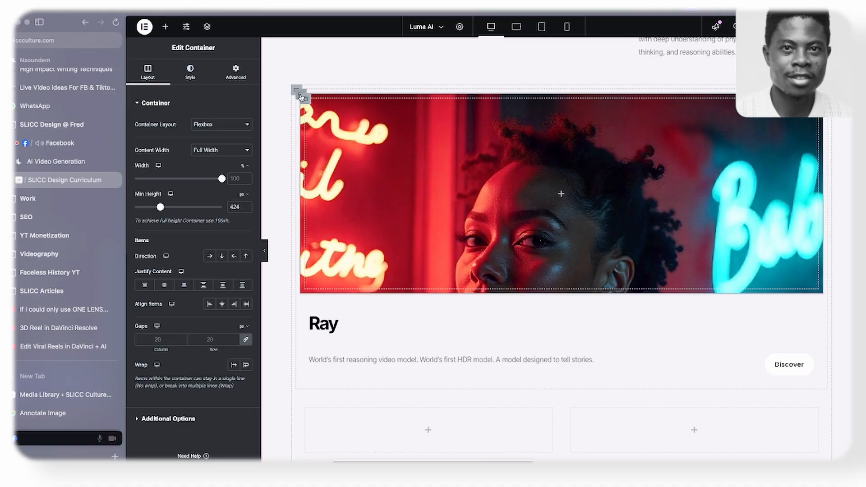
click(299, 94)
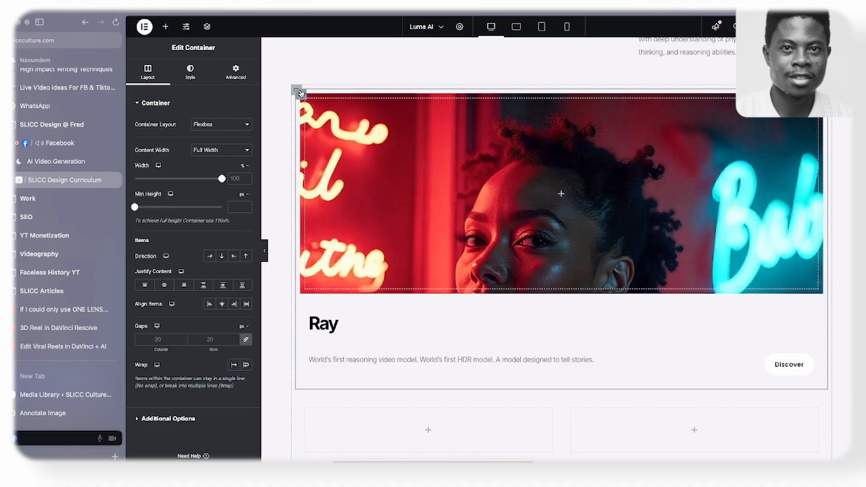
click(190, 71)
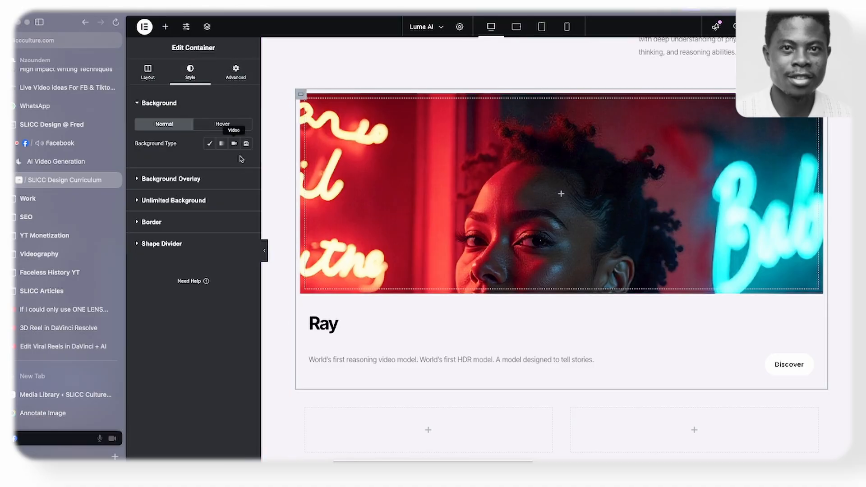
click(210, 143)
click(244, 162)
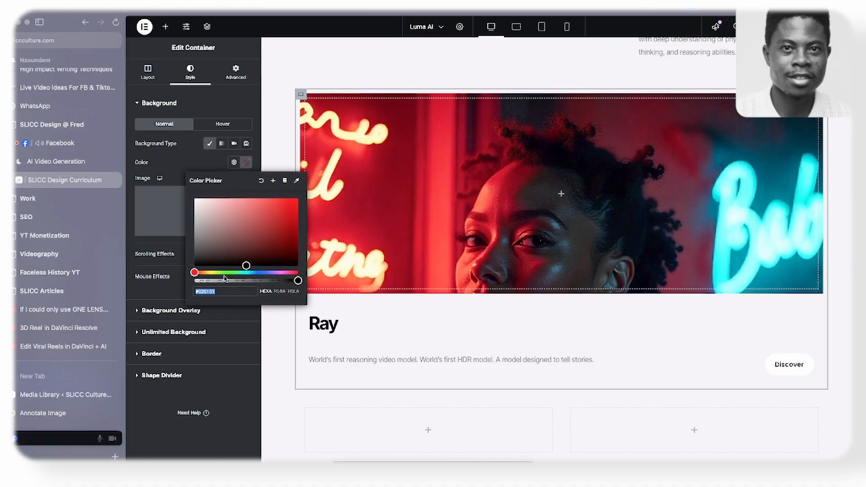
drag(231, 272, 240, 272)
click(292, 260)
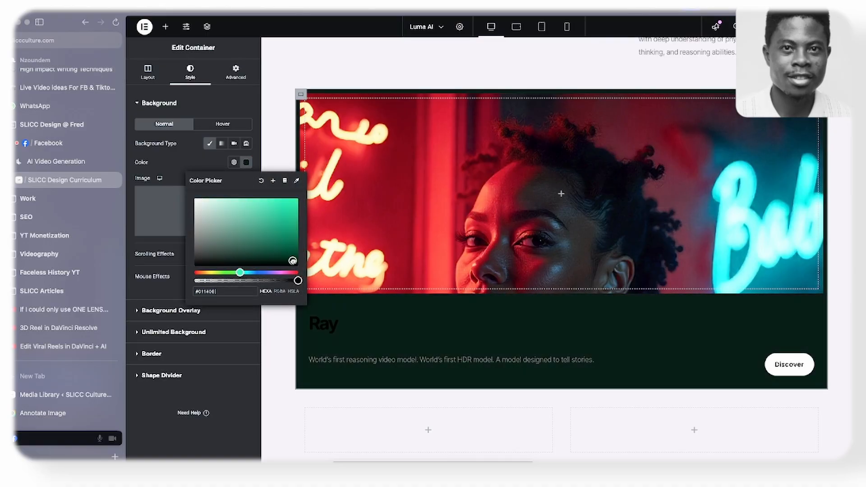
drag(301, 261, 304, 255)
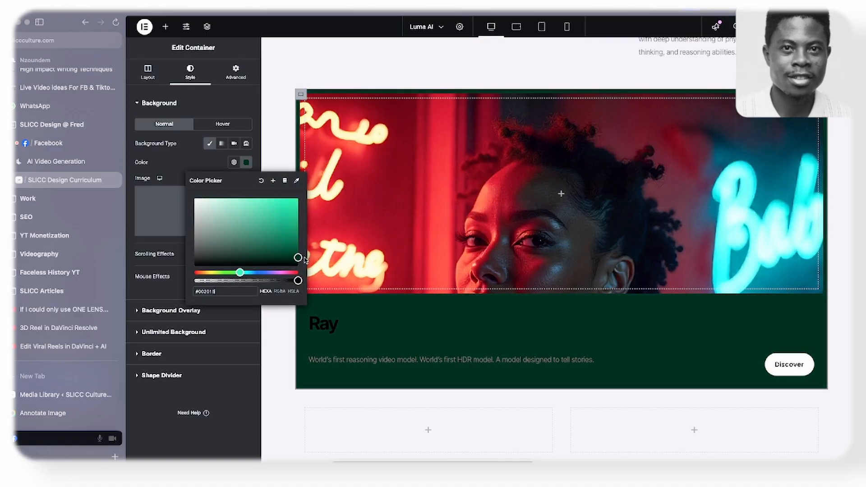
drag(281, 258, 280, 261)
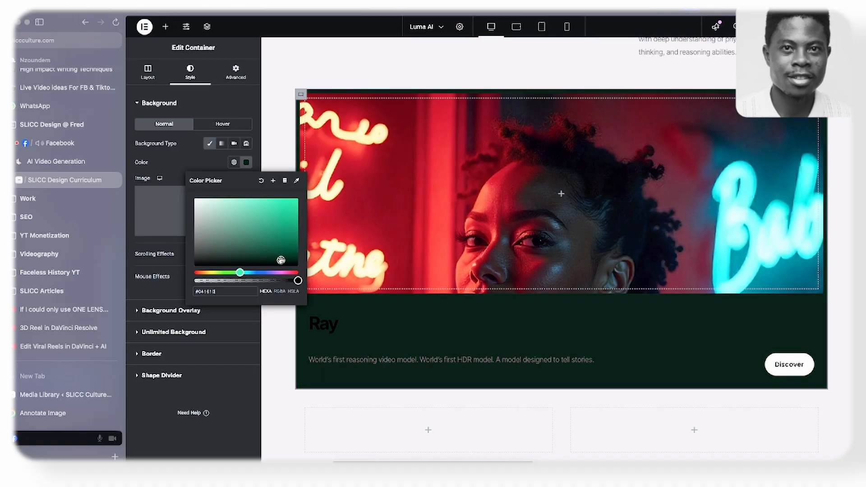
click(178, 165)
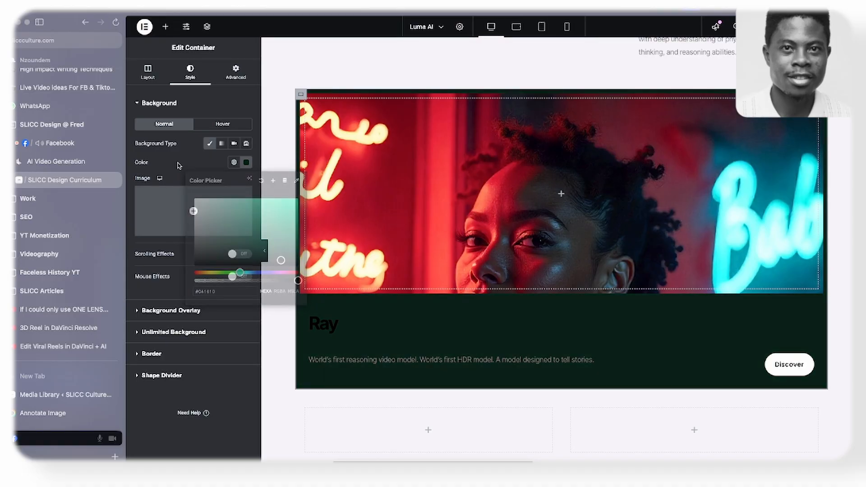
- Set the "Ray" heading's text color to white, #FFFFFF
click(315, 321)
click(191, 73)
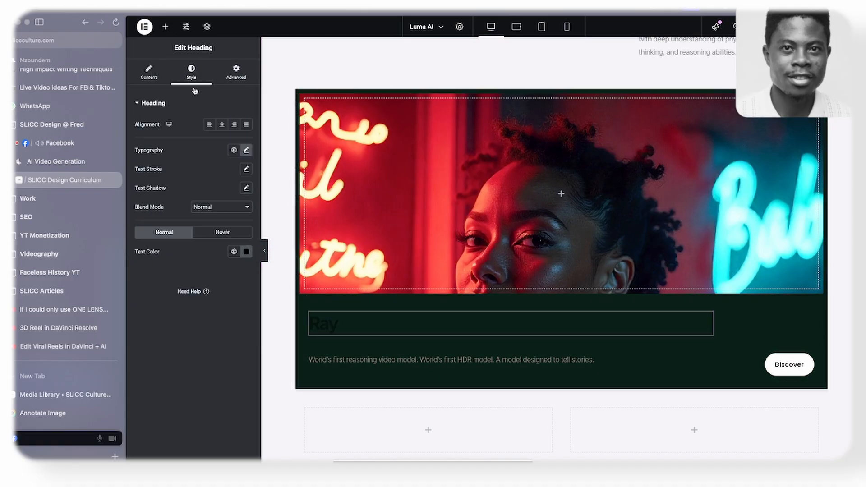
click(247, 254)
drag(224, 305, 181, 286)
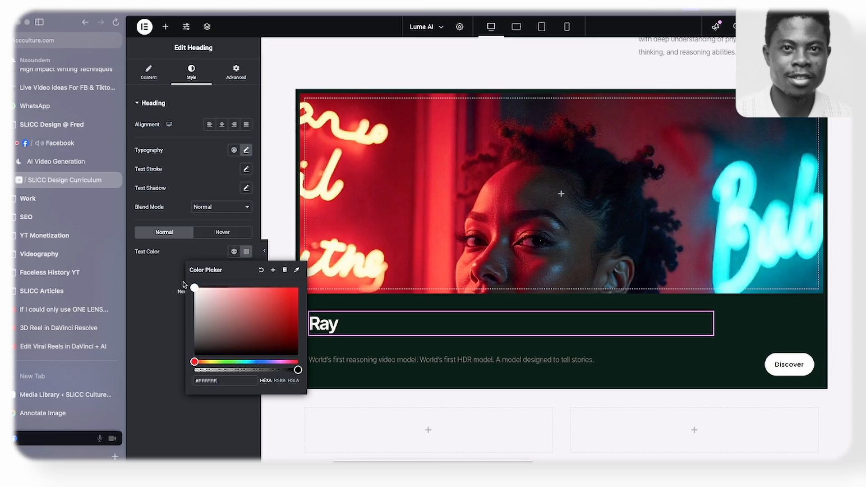
click(180, 283)
- Lighten the text color of the "World's first reasoning video model" description to a near-white grey
scroll(358, 242, down, 3)
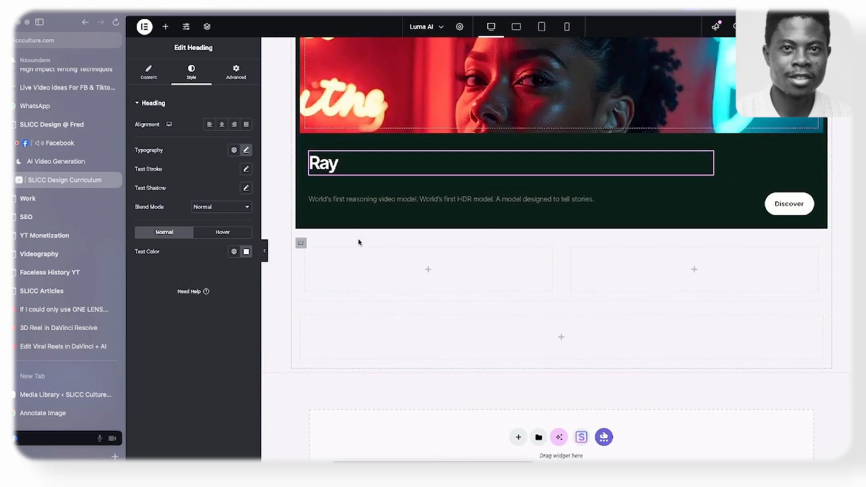
click(360, 201)
click(192, 73)
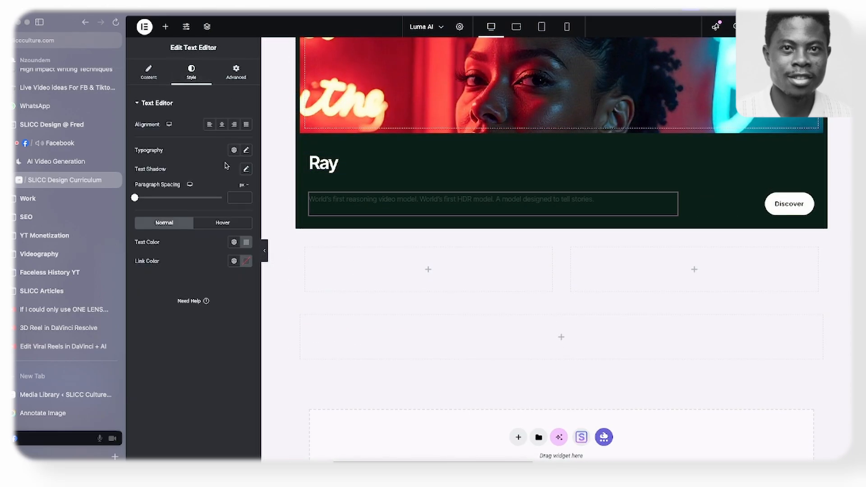
click(247, 242)
click(194, 290)
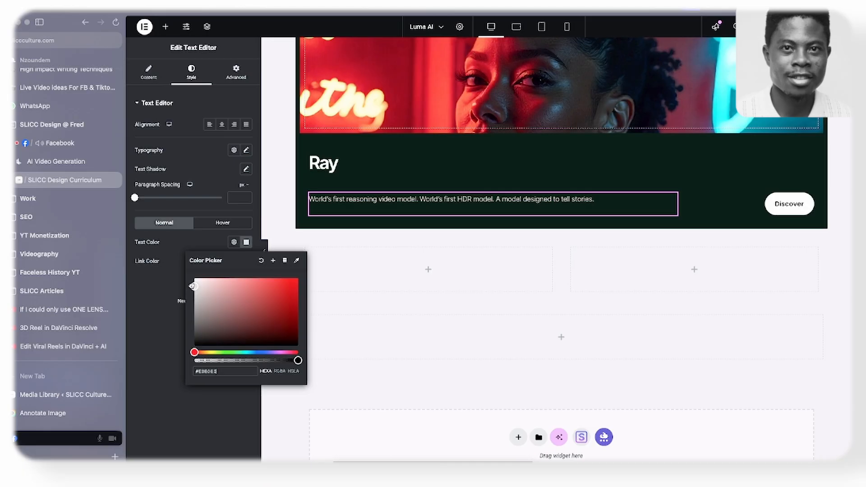
click(151, 297)
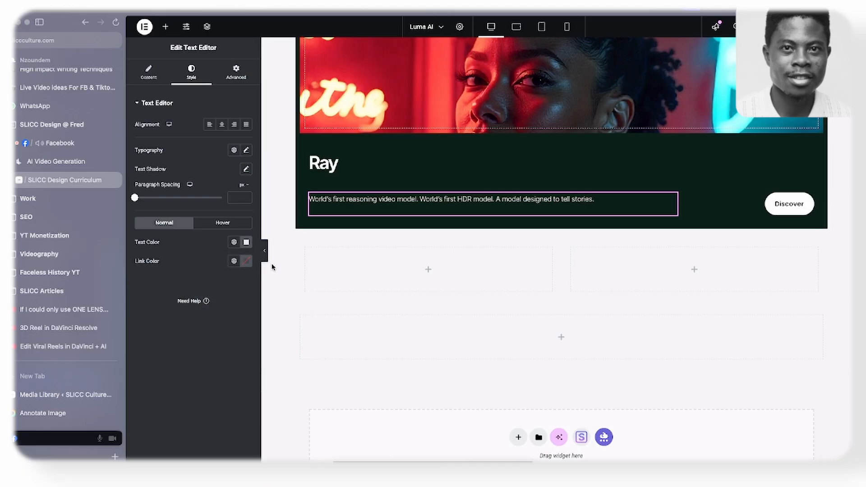
- Check the RAY3 card's badge on the Luma AI site, then paste a copy of the black "Start Building" button into the Ray heading container
click(56, 161)
scroll(212, 239, down, 2)
scroll(212, 239, up, 2)
click(261, 146)
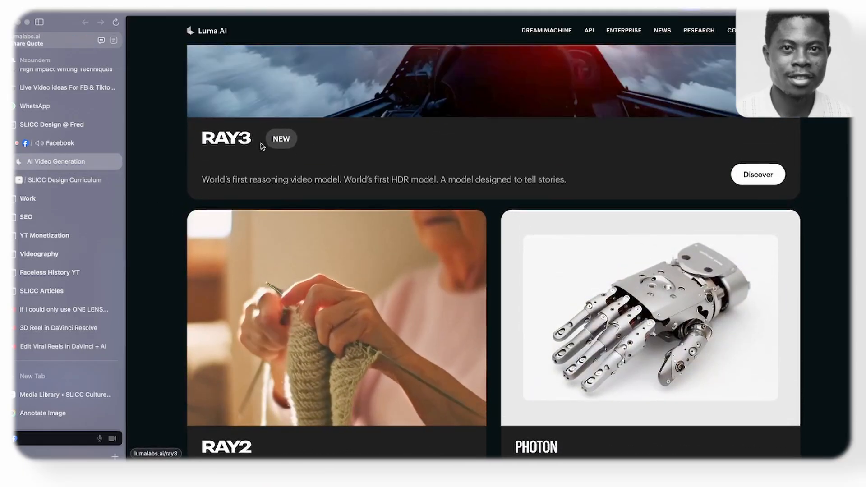
key(ctrl+Tab)
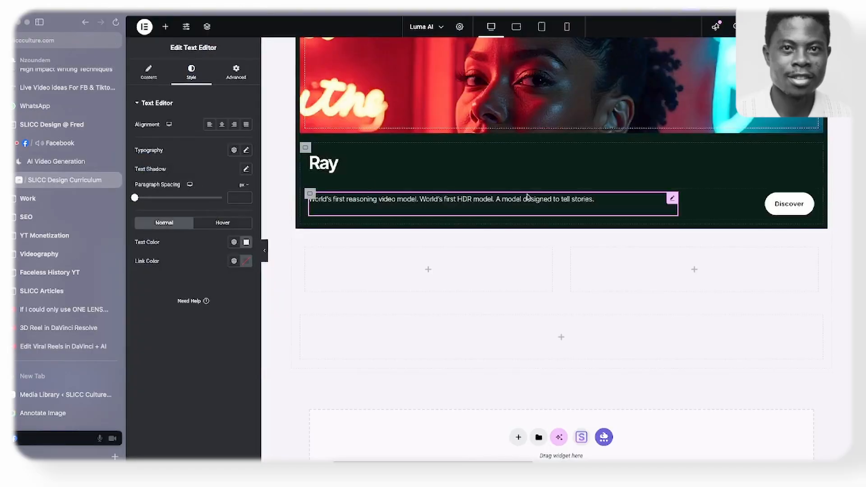
scroll(776, 202, up, 5)
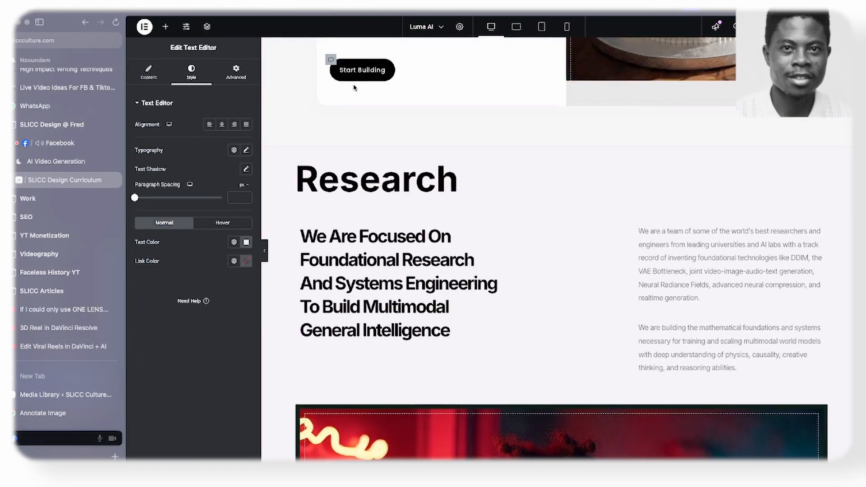
right_click(363, 72)
click(392, 119)
scroll(388, 145, down, 5)
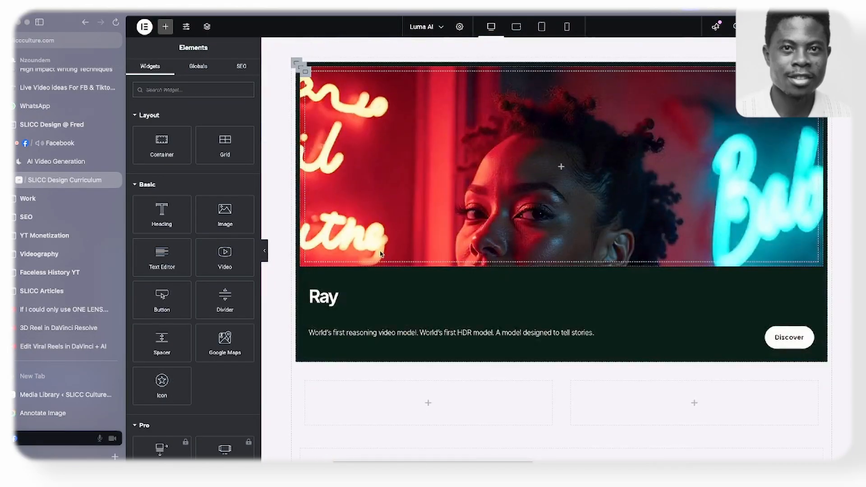
right_click(369, 296)
click(390, 314)
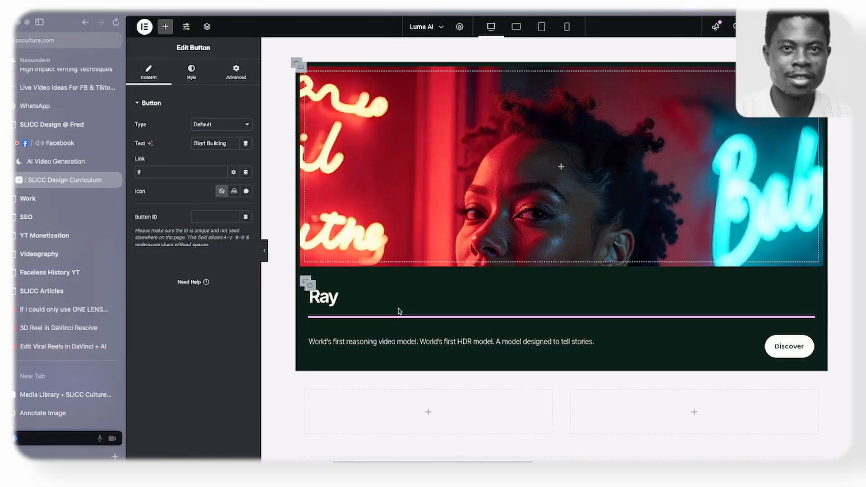
- Set the "Ray" heading's custom width to 7% and its container's direction to row
click(708, 291)
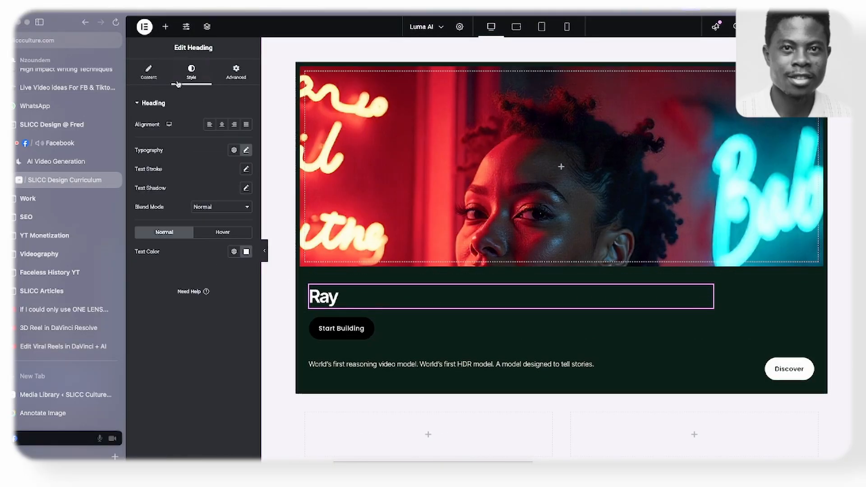
click(236, 72)
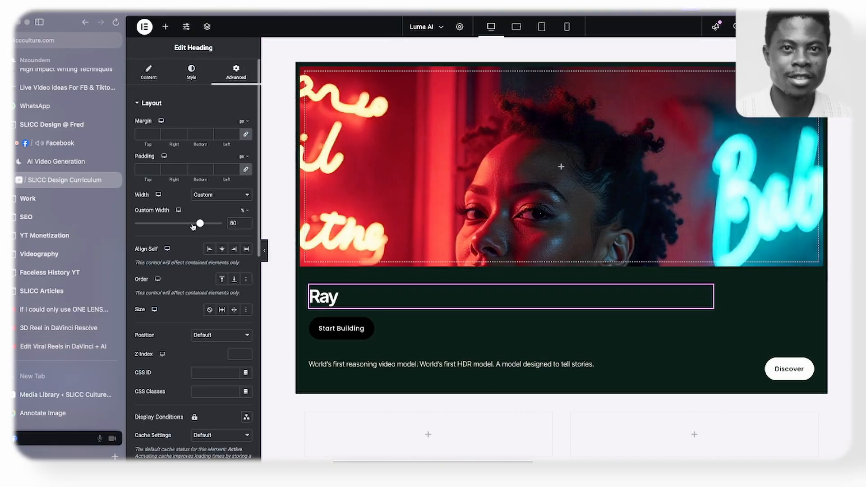
drag(193, 227, 142, 234)
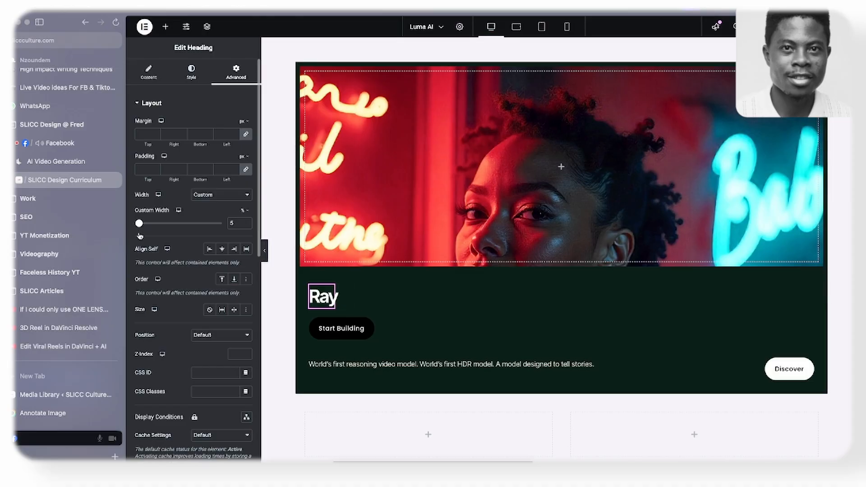
click(309, 286)
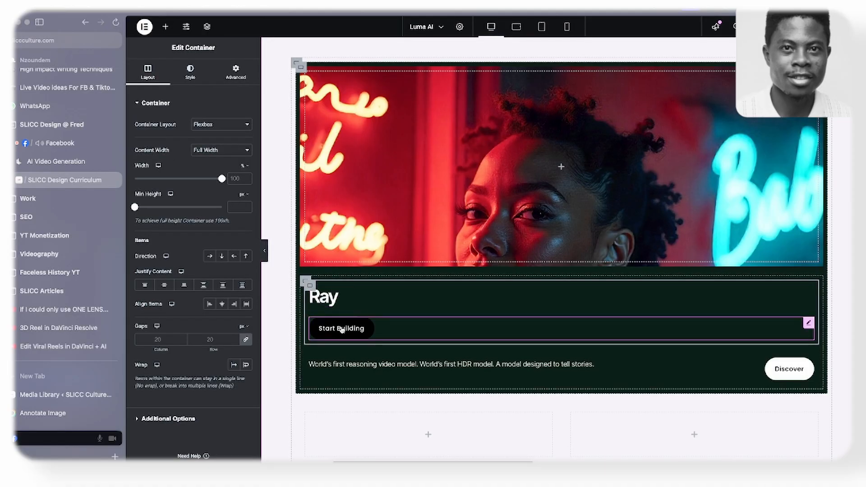
click(209, 256)
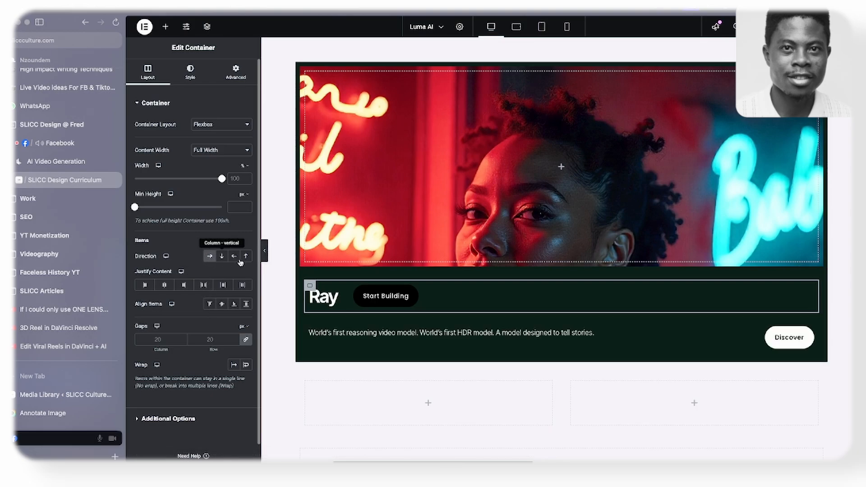
- Set the padding of the "Start Building" button beside the Ray heading to 14 px on all sides
click(416, 296)
click(191, 71)
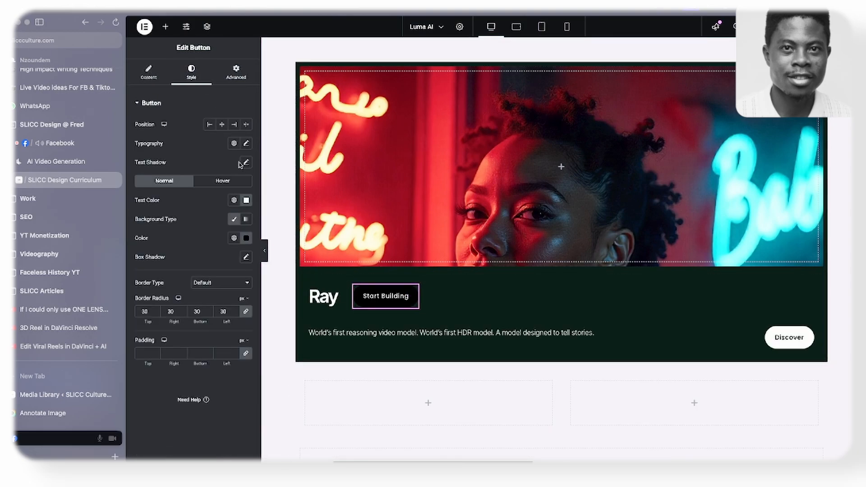
click(234, 352)
click(235, 351)
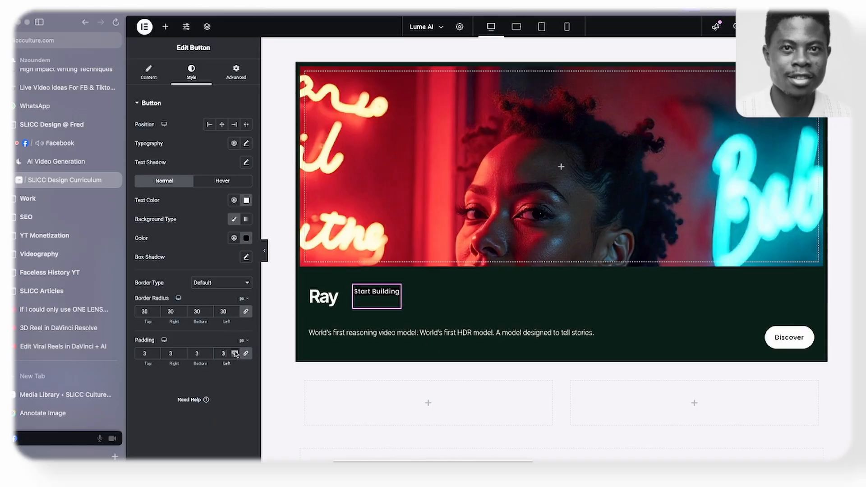
click(234, 352)
click(235, 352)
click(234, 352)
click(235, 352)
click(234, 352)
click(235, 352)
click(234, 352)
click(235, 352)
click(234, 352)
click(234, 351)
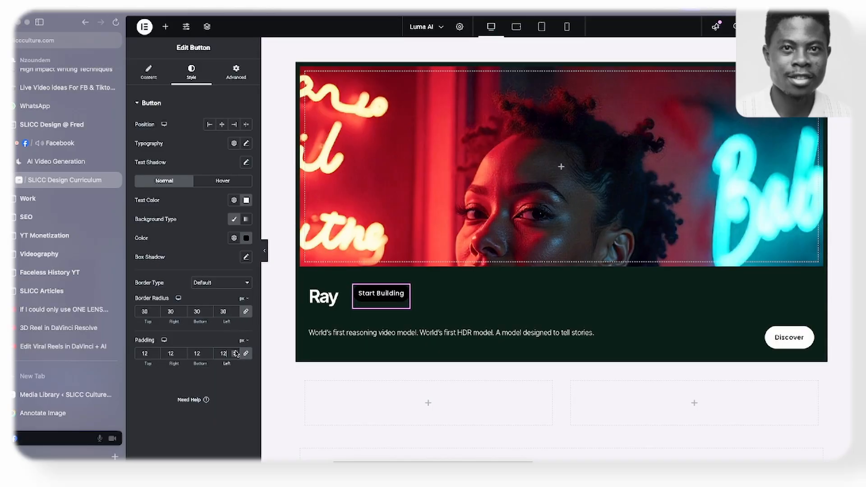
click(234, 355)
click(234, 354)
click(234, 354)
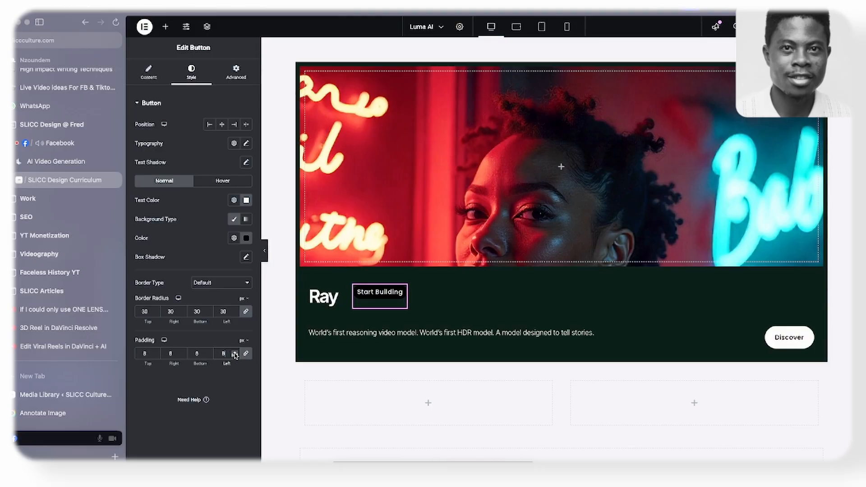
click(234, 354)
click(235, 352)
click(235, 351)
click(235, 352)
click(235, 352)
click(235, 352)
click(235, 351)
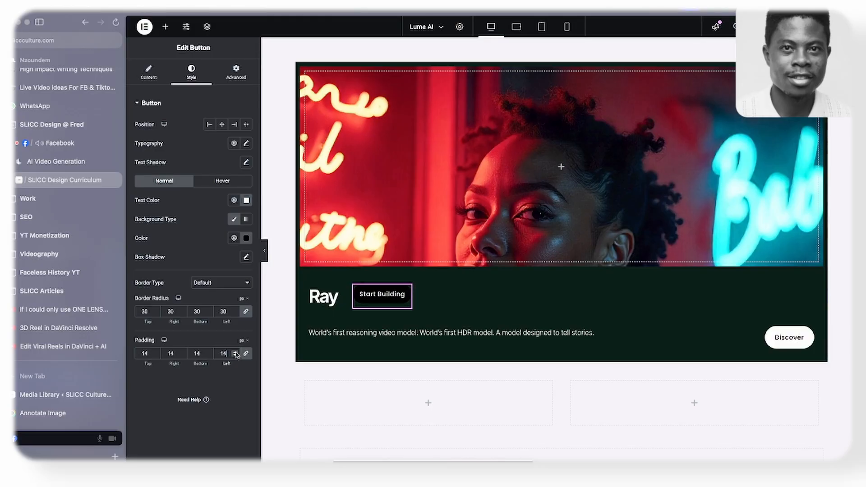
- Set the typography of the "Start Building" button beside the Ray heading to 12 px size and 300 (Light) weight
click(245, 143)
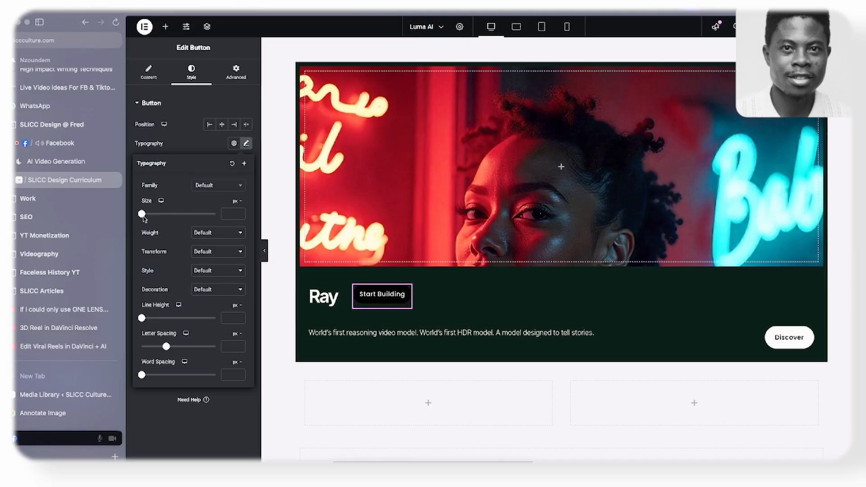
drag(144, 214, 145, 215)
click(240, 216)
click(240, 216)
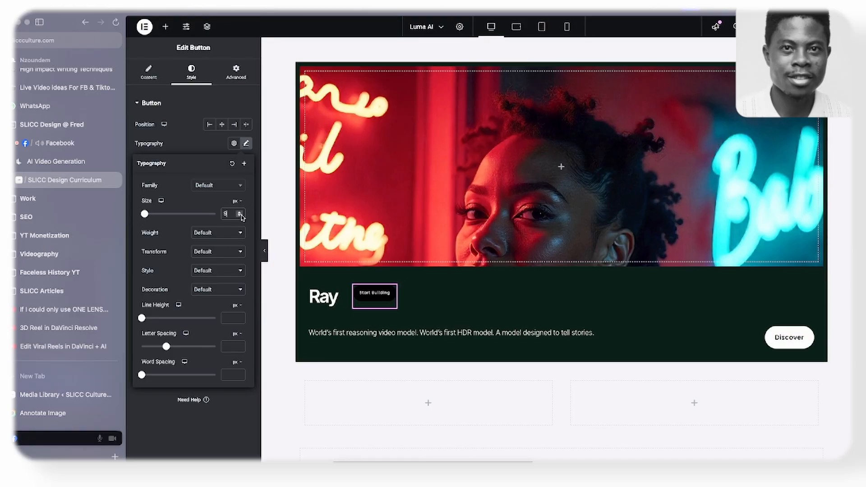
click(240, 216)
click(240, 213)
click(241, 213)
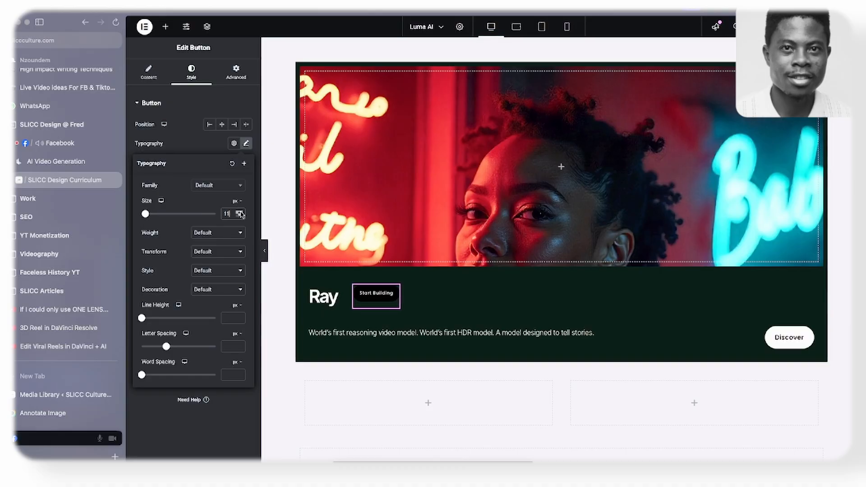
click(240, 212)
click(241, 212)
click(218, 237)
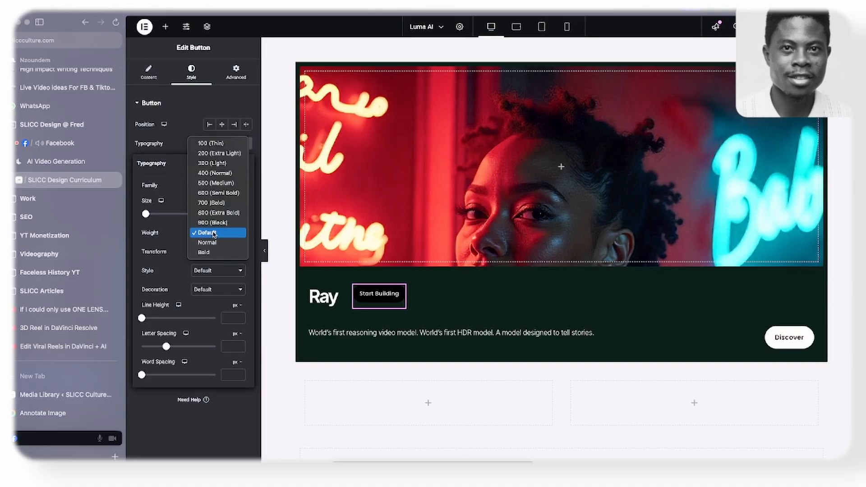
click(214, 174)
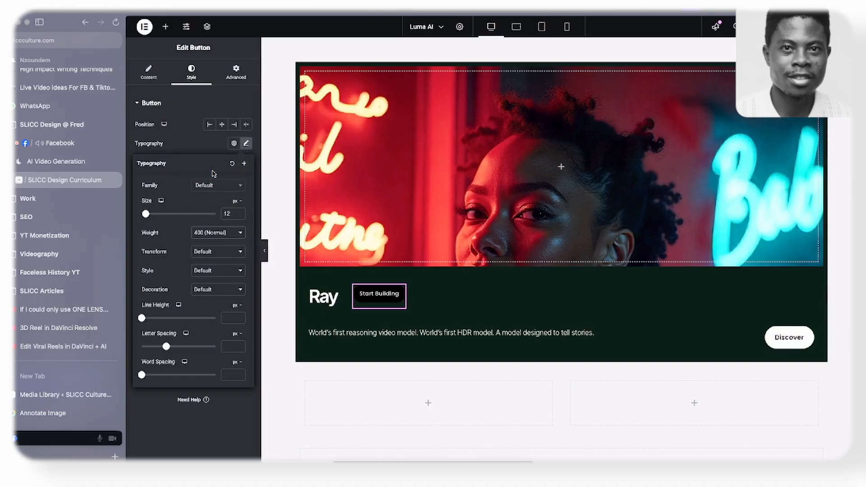
click(211, 233)
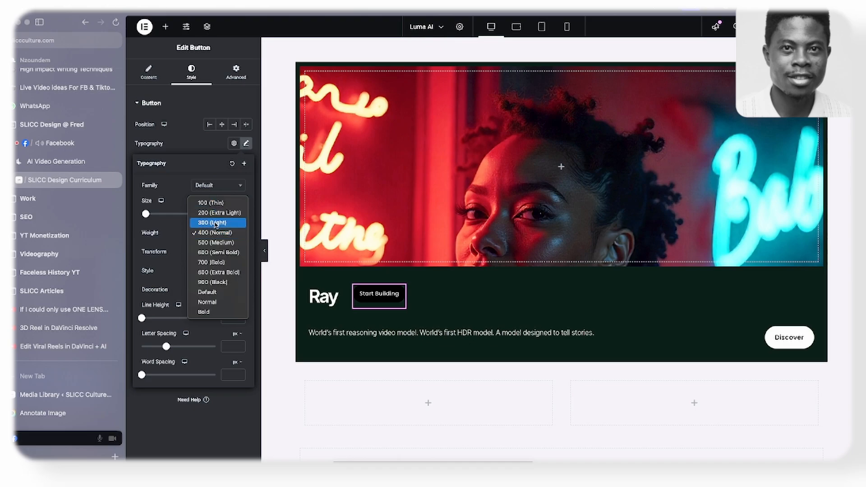
click(216, 225)
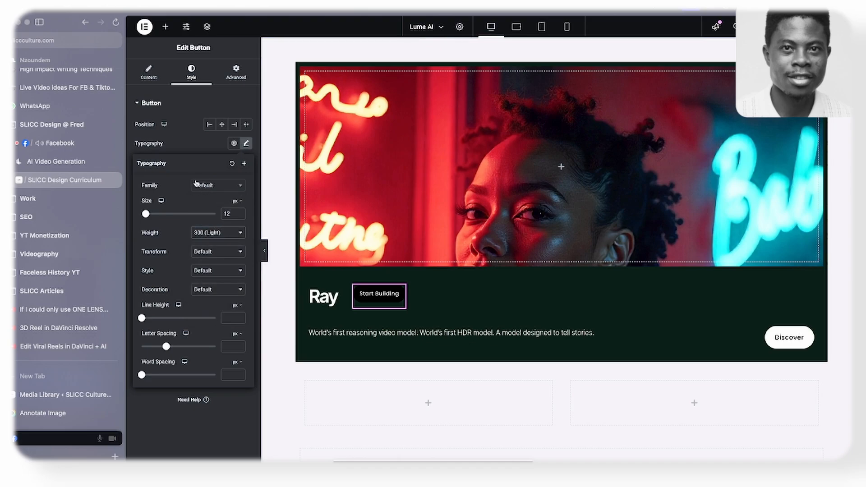
click(212, 137)
- Change the "Start Building" button's background color to a dark grey and compare it with the RAY3 badge on the Luma AI site
click(246, 238)
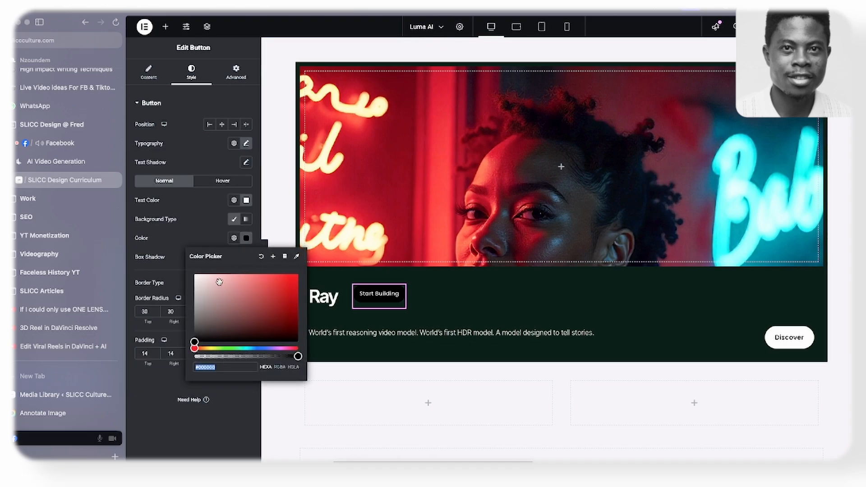
drag(210, 335, 201, 331)
click(56, 161)
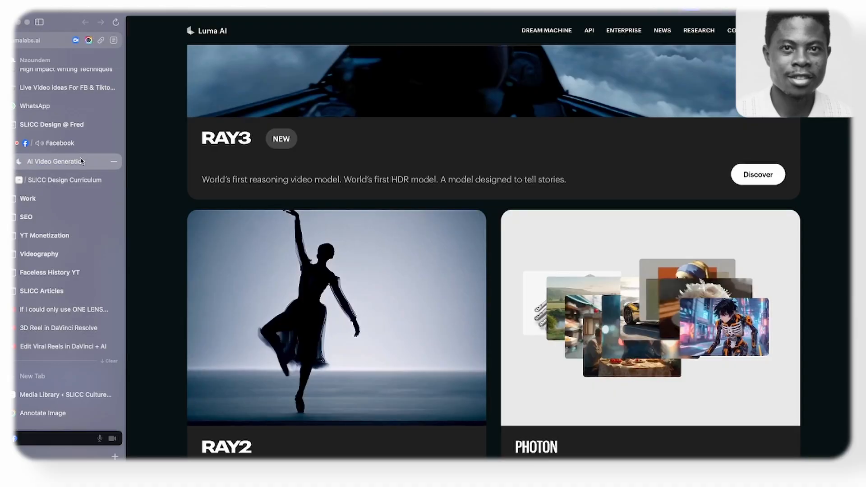
click(81, 180)
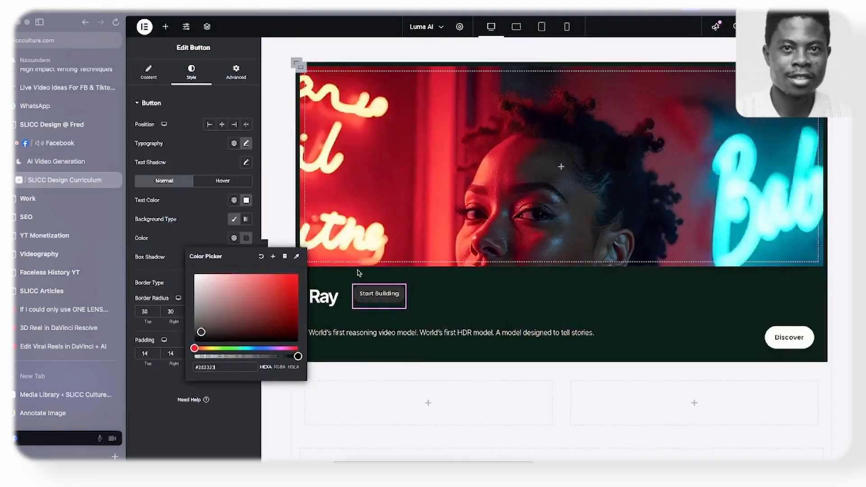
- Replace the text of the "Start Building" button beside the Ray heading with "New"
click(148, 72)
triple_click(209, 140)
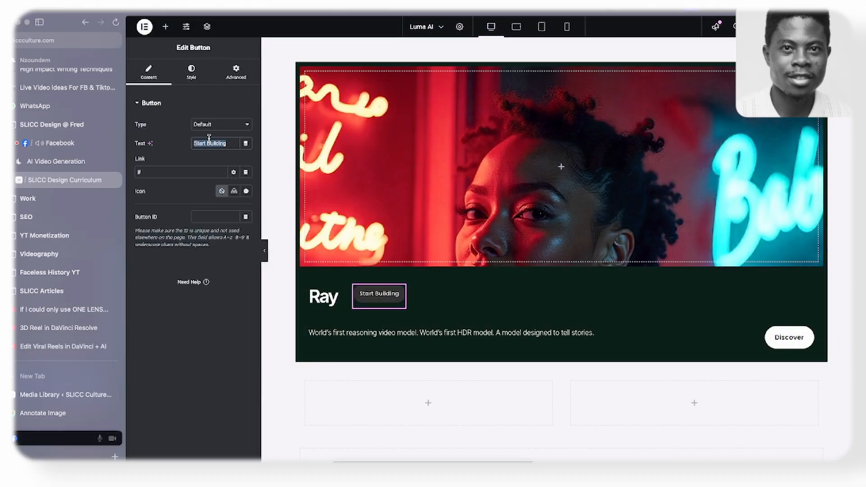
text(New)
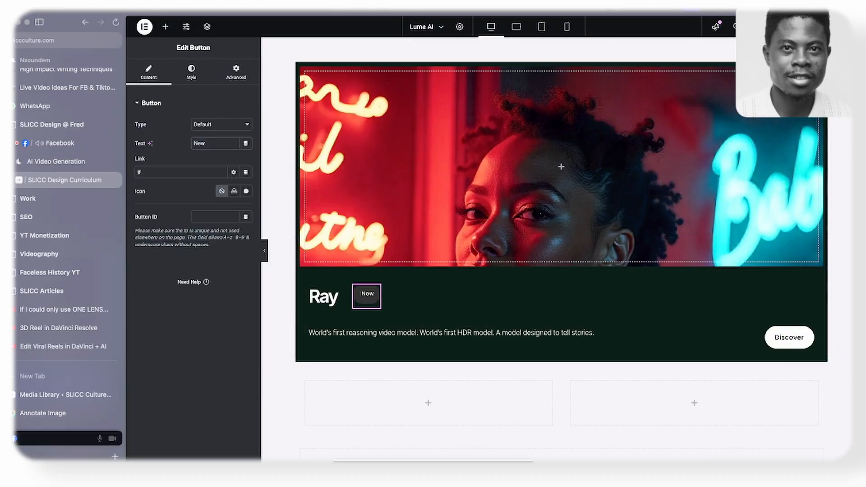
- Set the "New" badge's typography to 600 (Semi Bold) weight and 16 px size
click(191, 72)
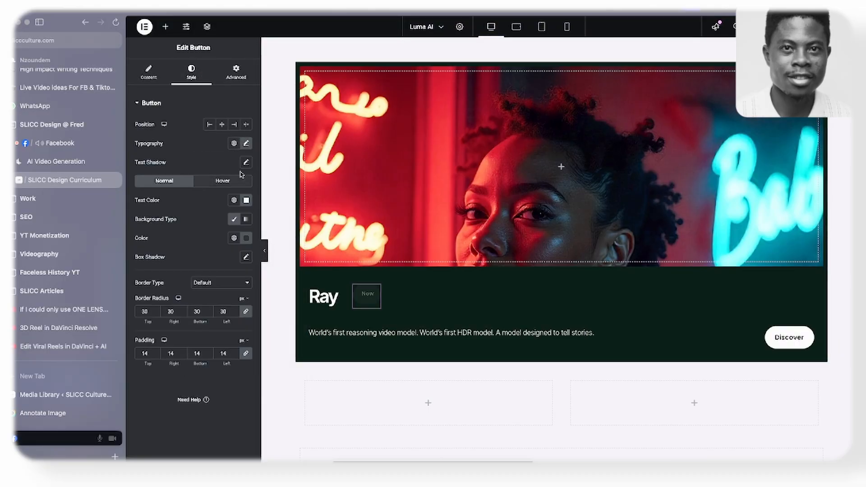
click(246, 143)
click(211, 238)
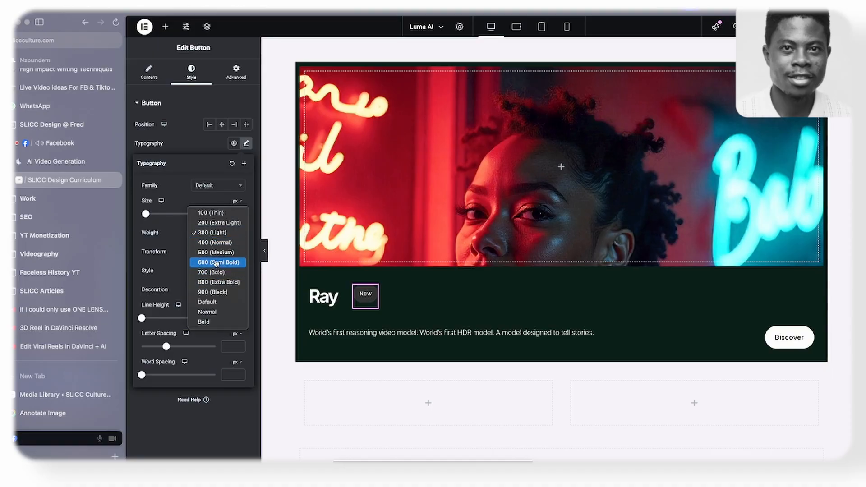
click(215, 262)
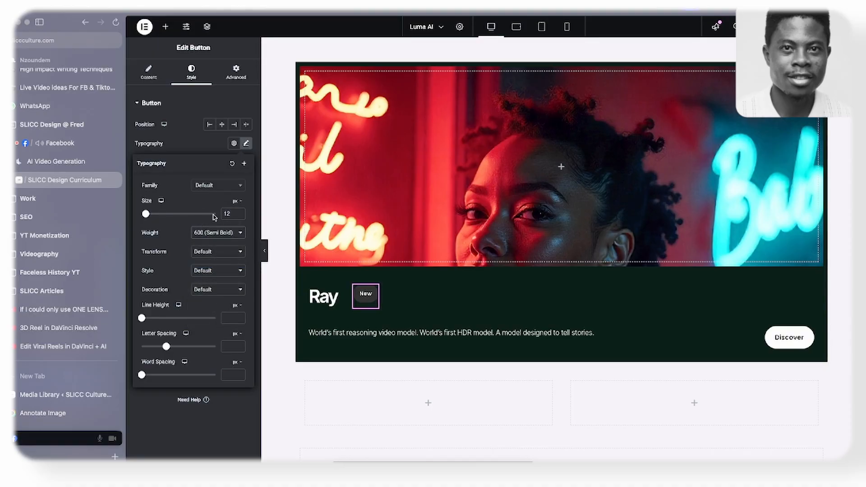
click(240, 213)
click(240, 213)
click(241, 212)
click(240, 213)
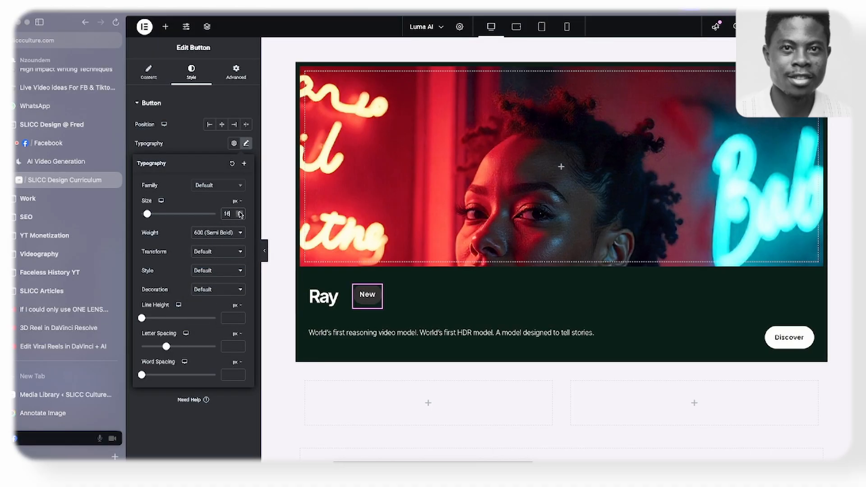
click(197, 145)
- Round the corners of the dark Ray card's outer container with a 30 px border radius on all sides
scroll(436, 300, down, 4)
scroll(423, 286, up, 4)
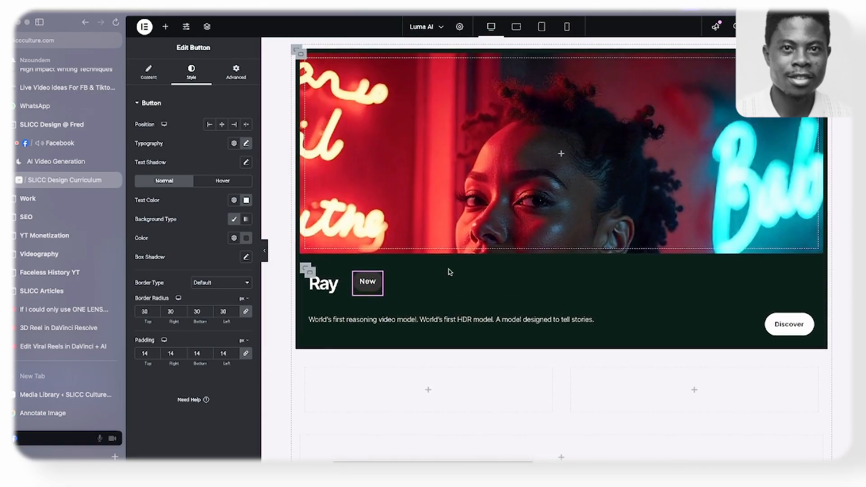
scroll(435, 272, up, 2)
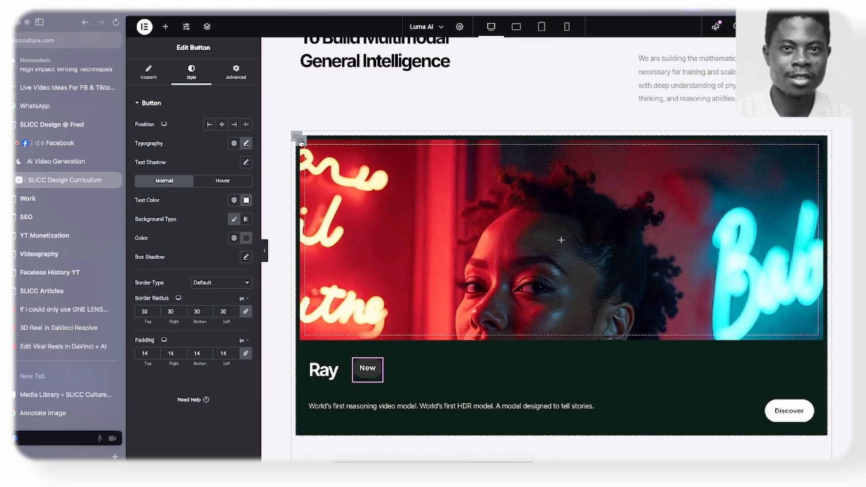
click(300, 143)
scroll(299, 138, down, 1)
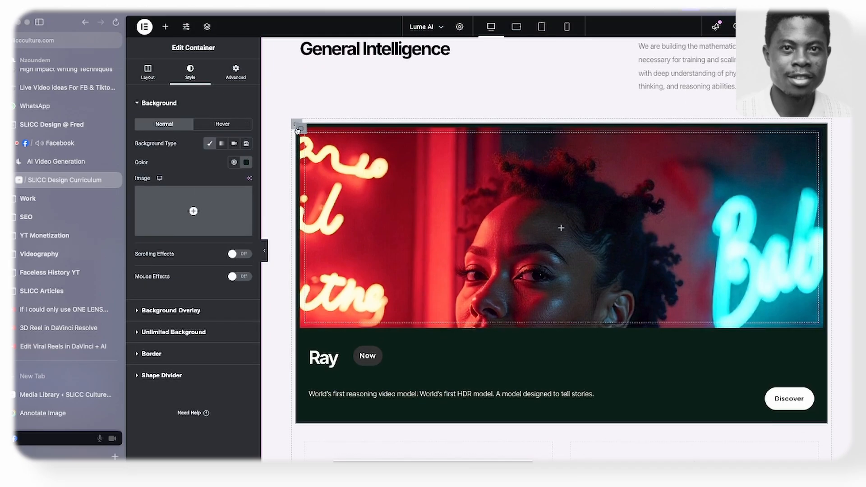
scroll(297, 130, down, 3)
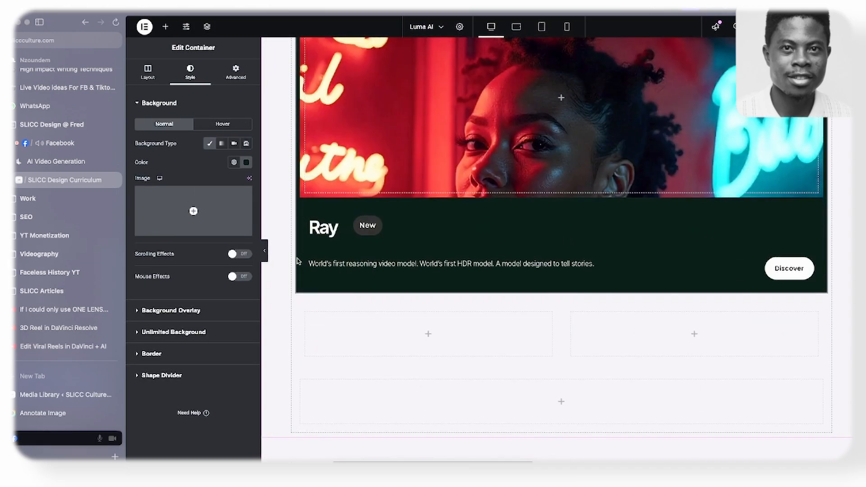
scroll(400, 300, up, 1)
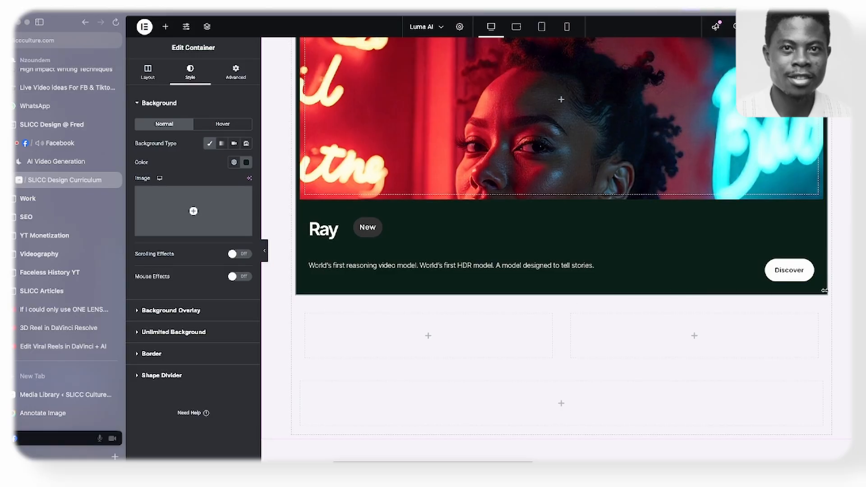
scroll(836, 211, up, 3)
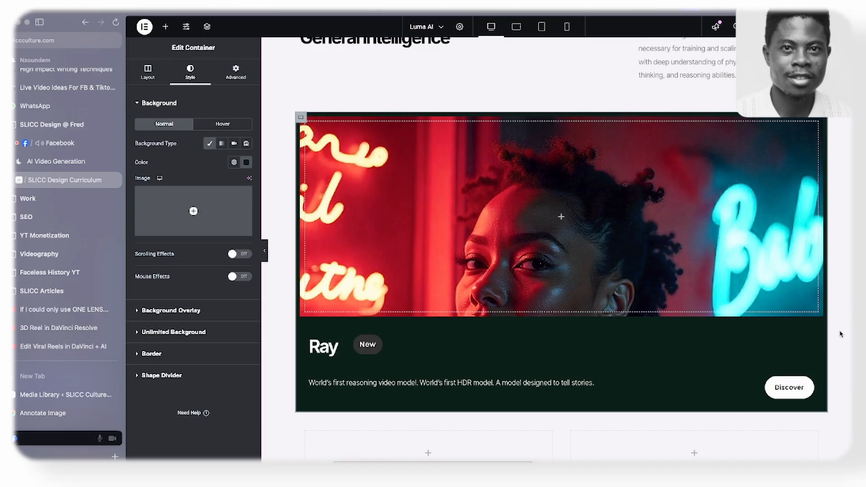
click(301, 119)
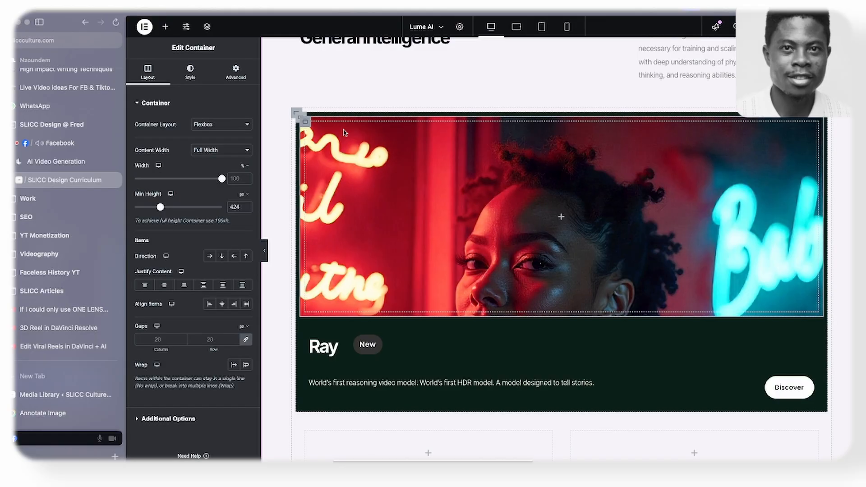
click(297, 119)
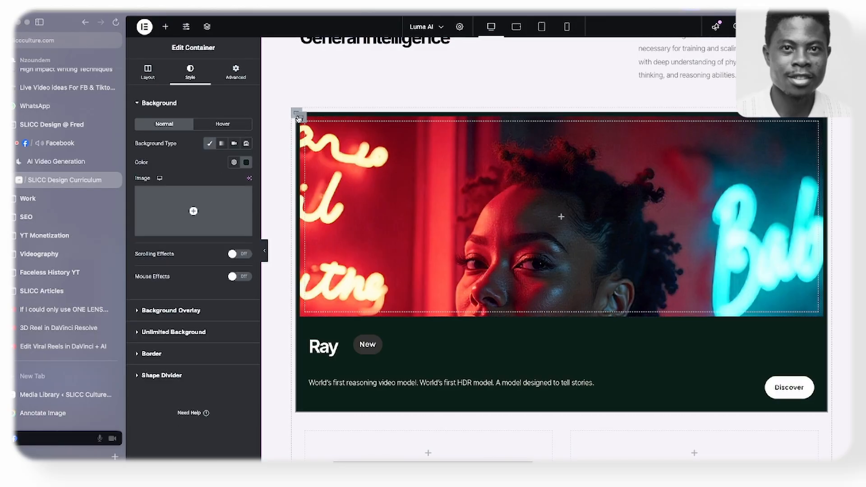
click(228, 80)
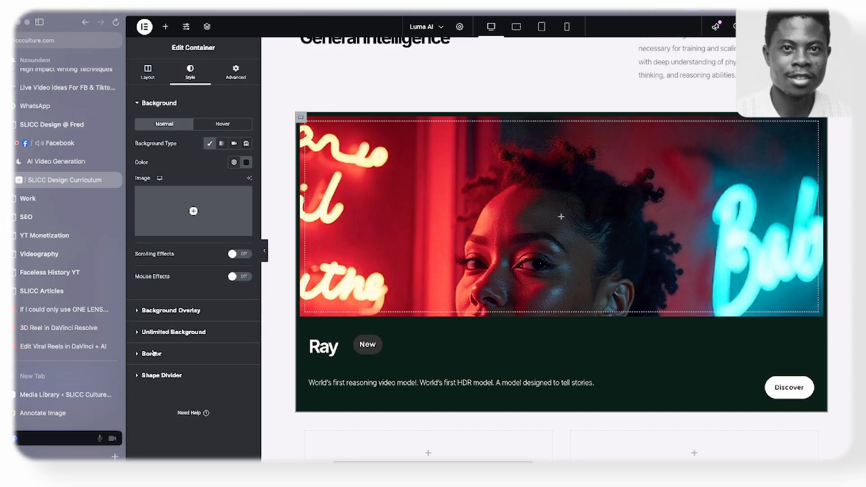
click(153, 353)
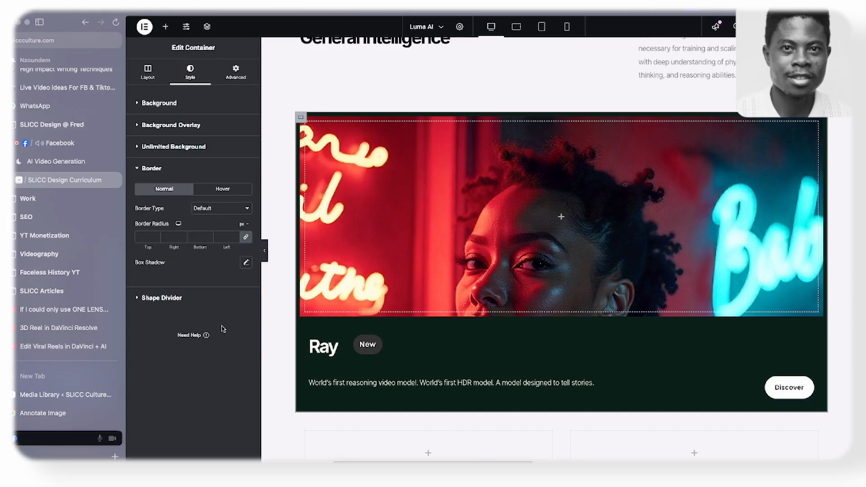
click(224, 238)
text(30)
- Check how the RAY3 card's image meets its edges on the Luma AI site, then set the Ray card container's padding to 0 on all sides
click(235, 73)
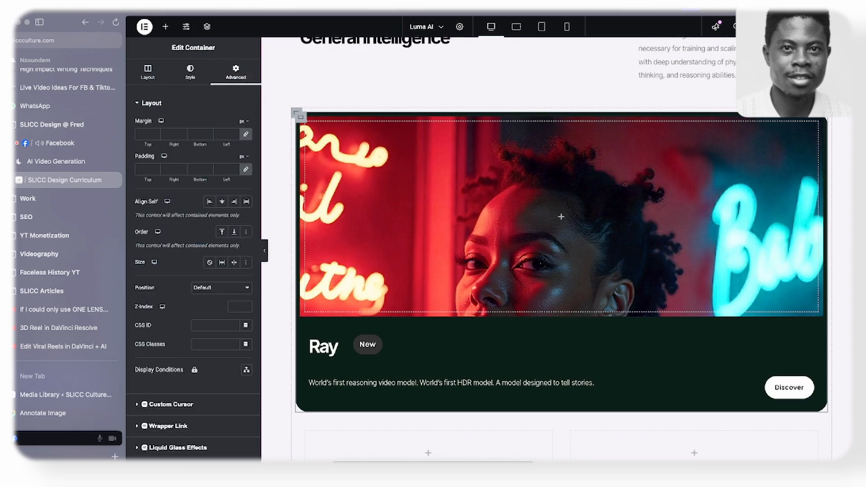
click(55, 161)
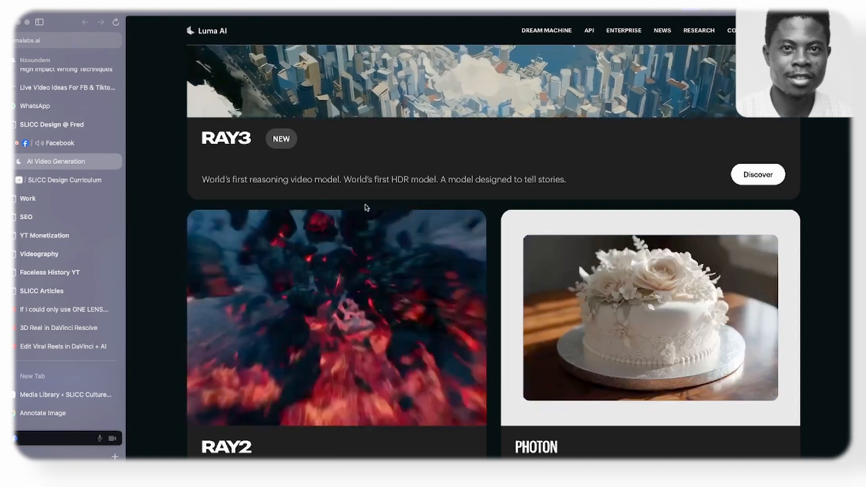
scroll(357, 206, up, 4)
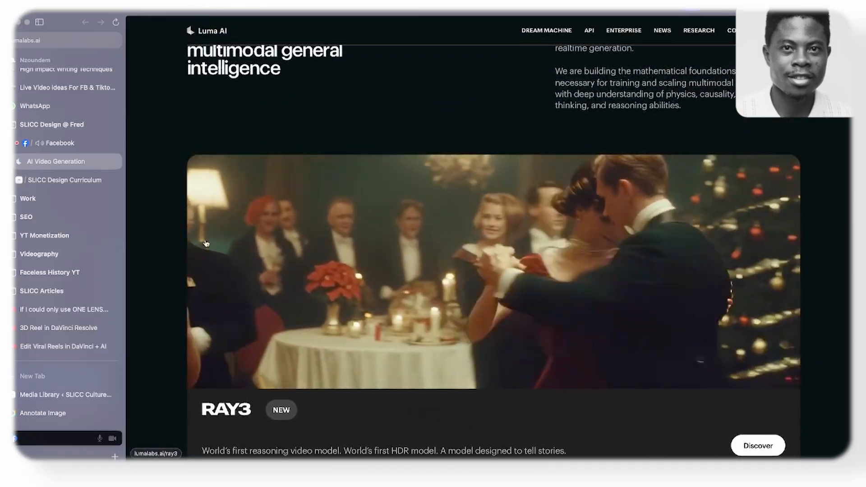
click(66, 180)
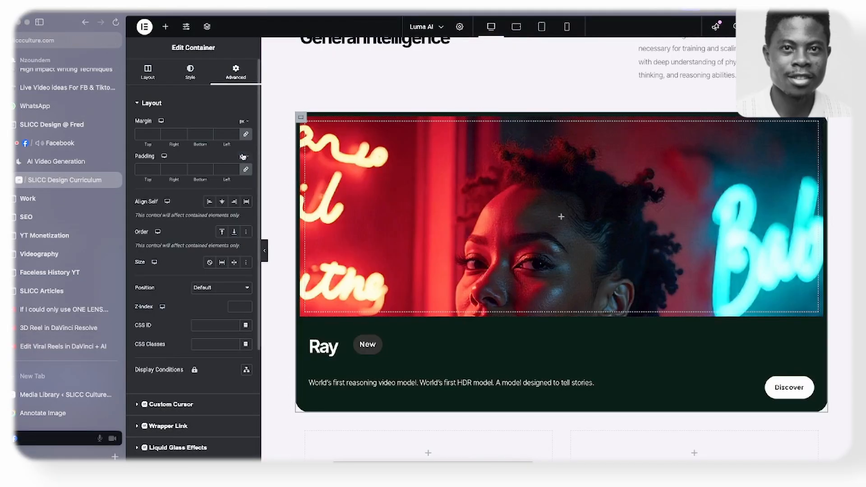
click(247, 170)
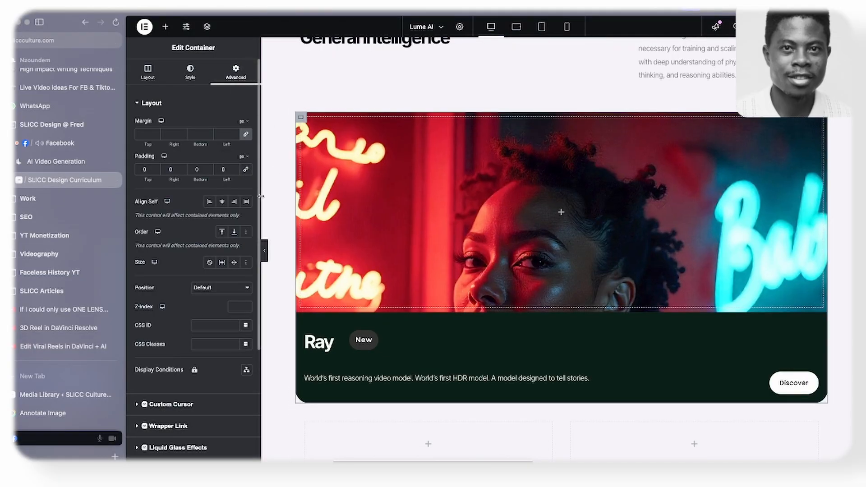
- Preview the Ray card with the editing panel hidden, then open the card container's border settings to check its corner radius
click(265, 258)
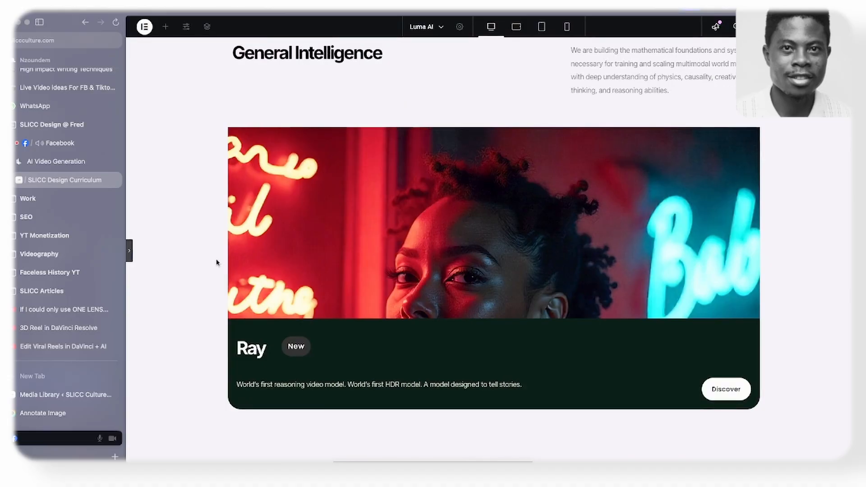
click(130, 255)
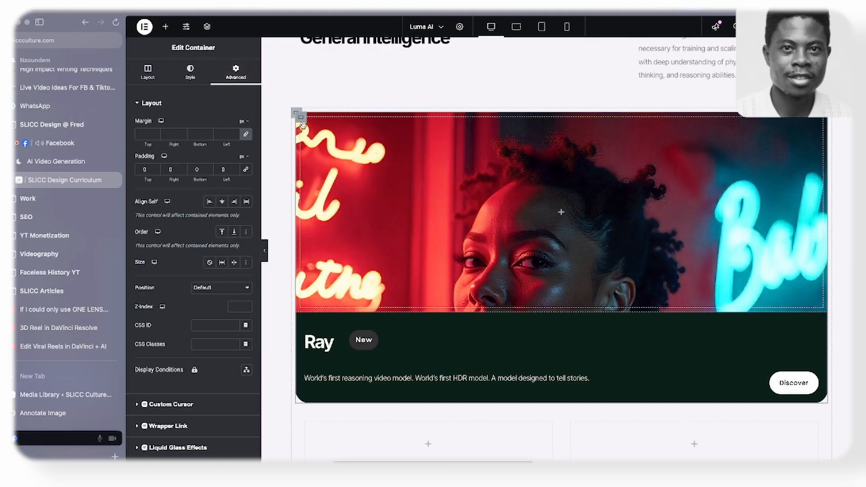
click(190, 72)
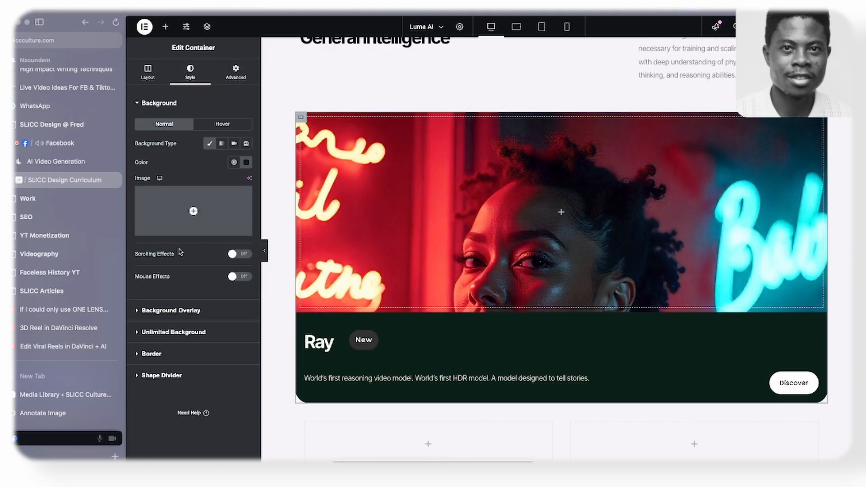
click(181, 358)
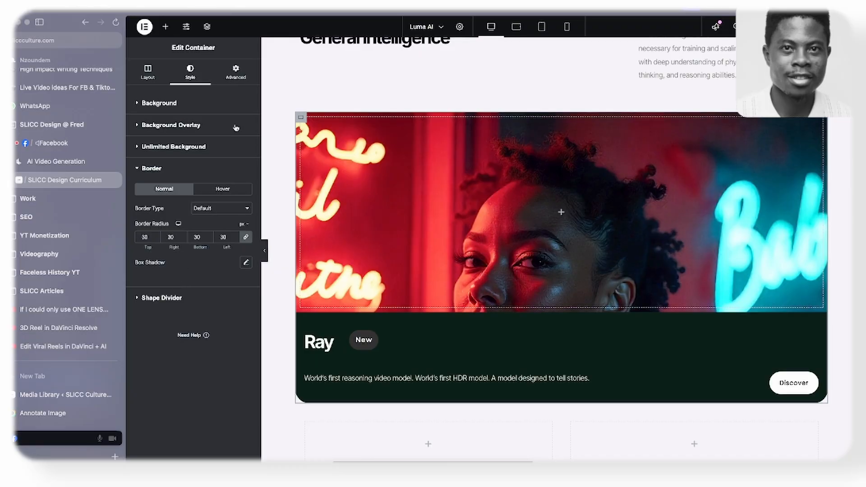
- Show the page structure, collapse the nested containers of the Ray card, and select the container holding its image
click(208, 28)
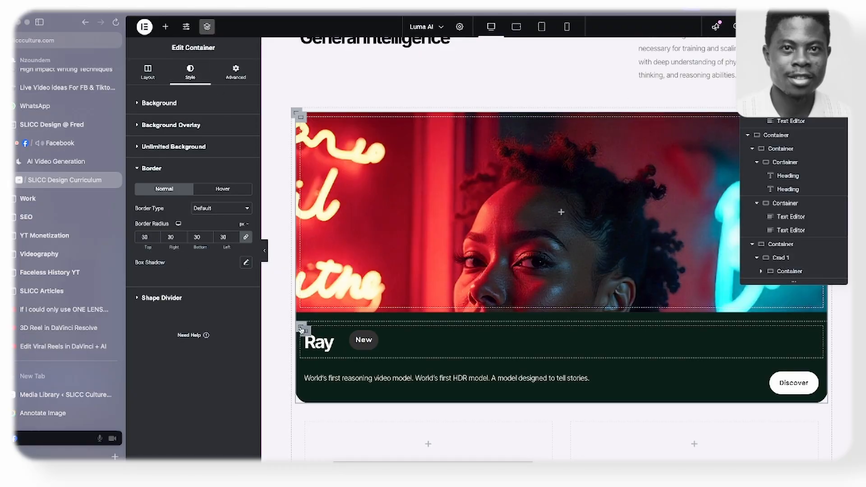
click(302, 330)
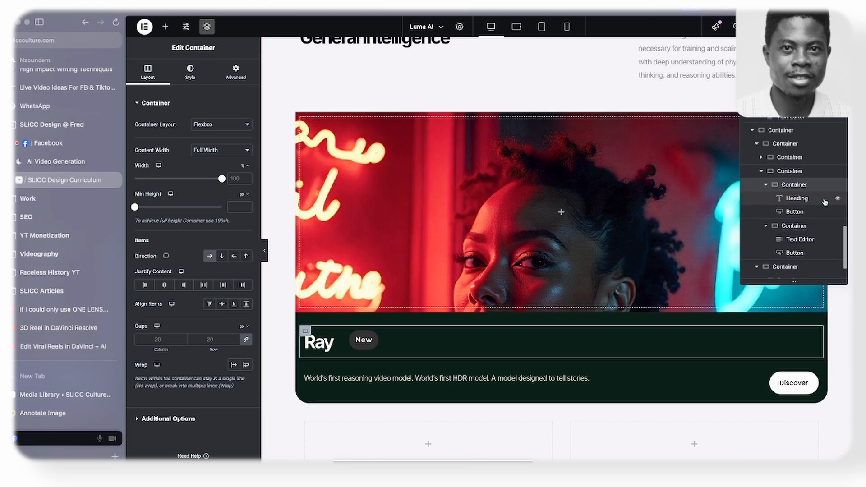
click(766, 185)
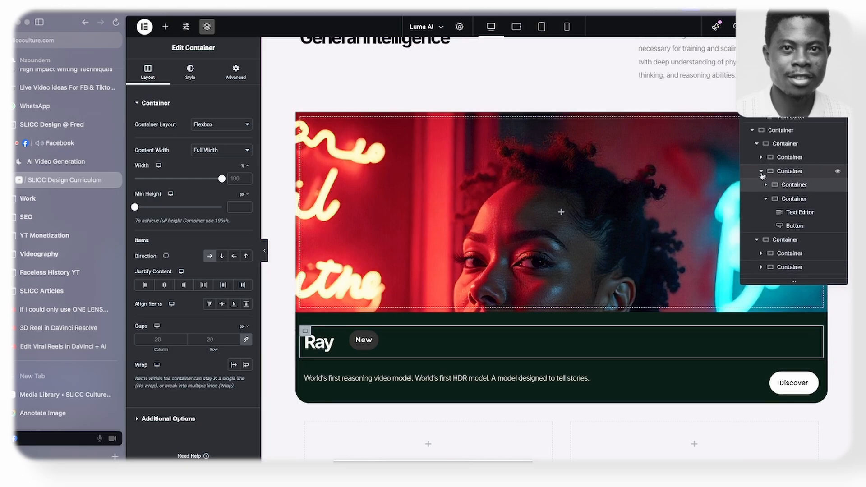
click(761, 172)
click(773, 176)
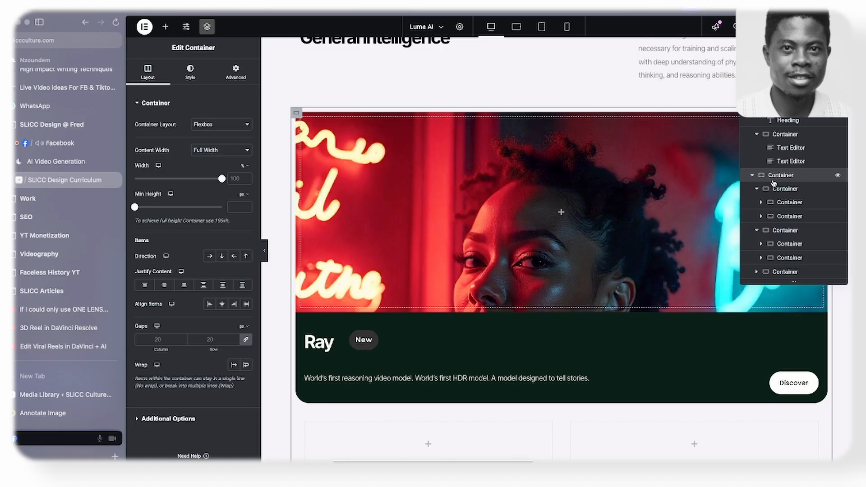
click(776, 189)
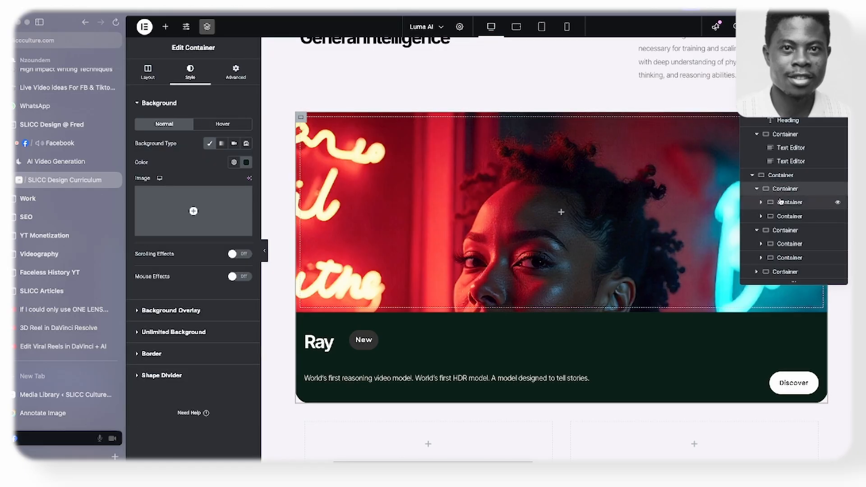
click(781, 202)
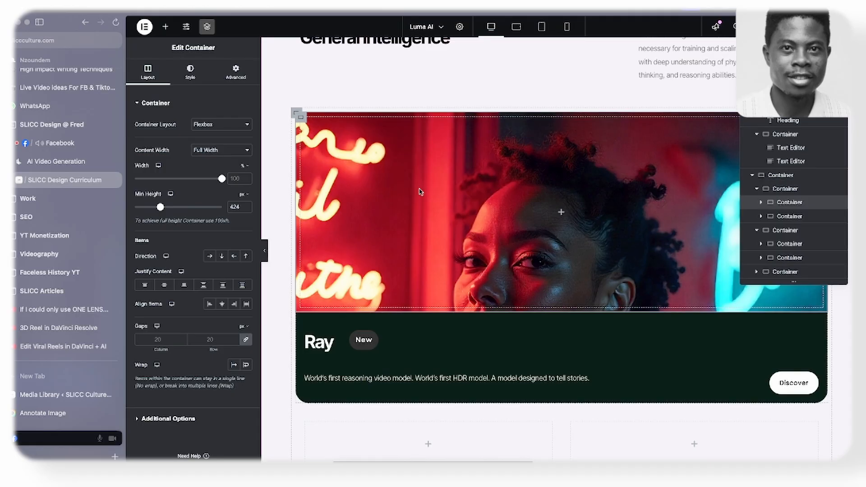
- Unlink the image container's border radius values and set Top and Right to 30 px, with Bottom and Left at 0
click(189, 71)
scroll(171, 316, down, 2)
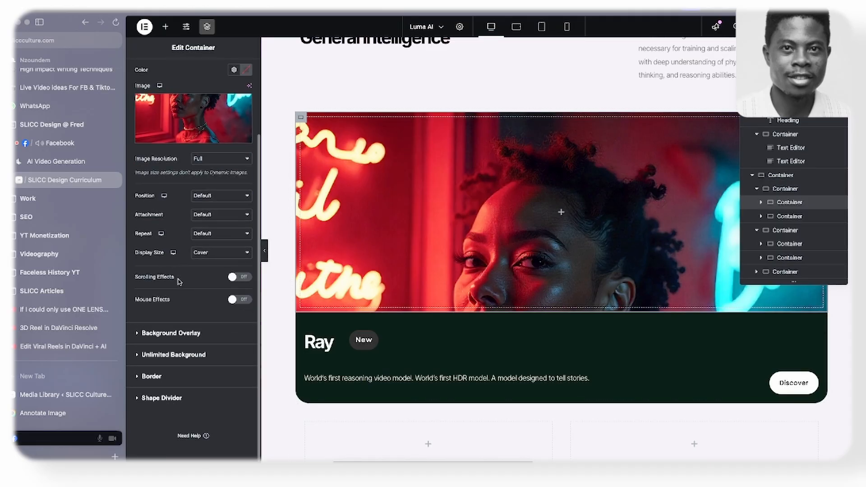
click(168, 376)
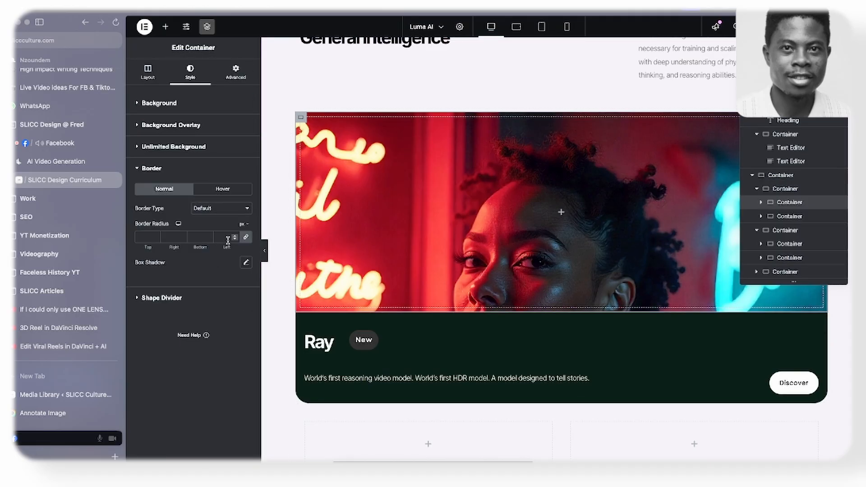
click(246, 237)
text(30)
click(166, 235)
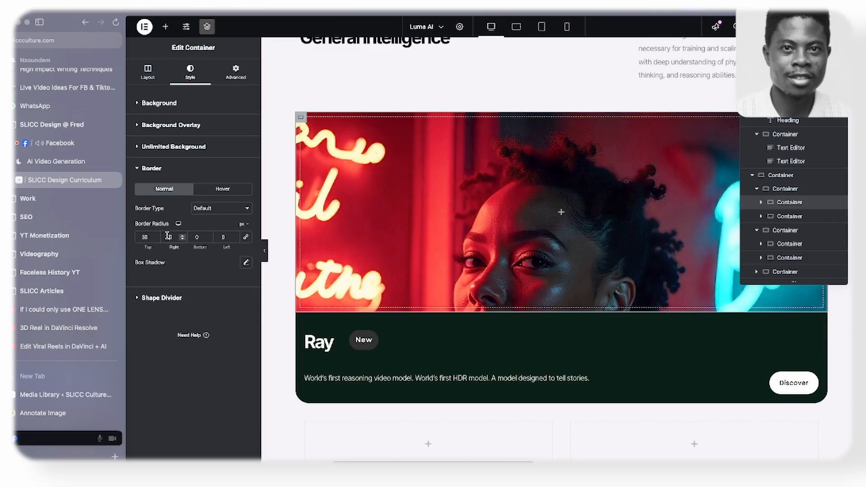
text(3)
- Preview the Ray card with the editing panel hidden to check the image's rounded upper corners
click(264, 252)
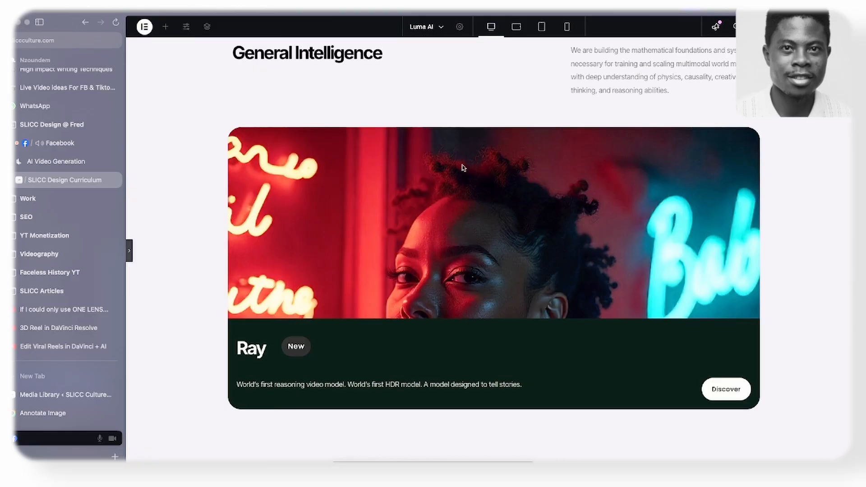
click(130, 251)
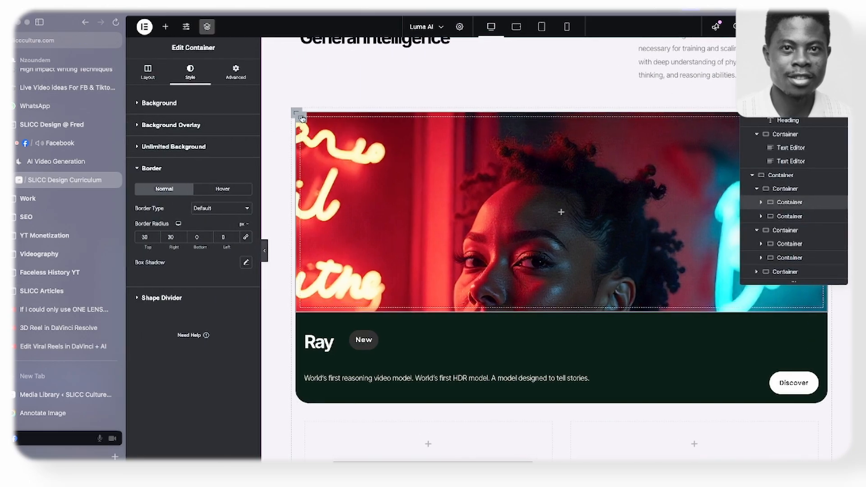
click(265, 251)
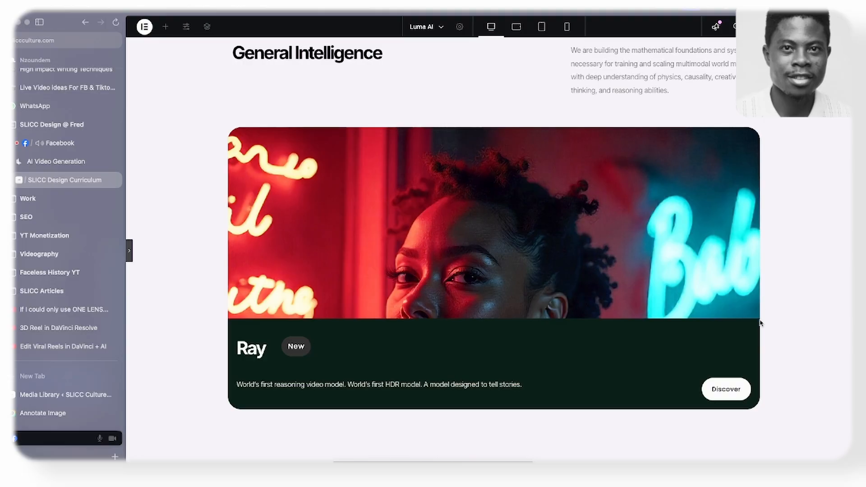
- Examine the Ray3, Ray2 and Photon card layouts on the reference site and in the Figma mockup, and return to the page editor
click(129, 254)
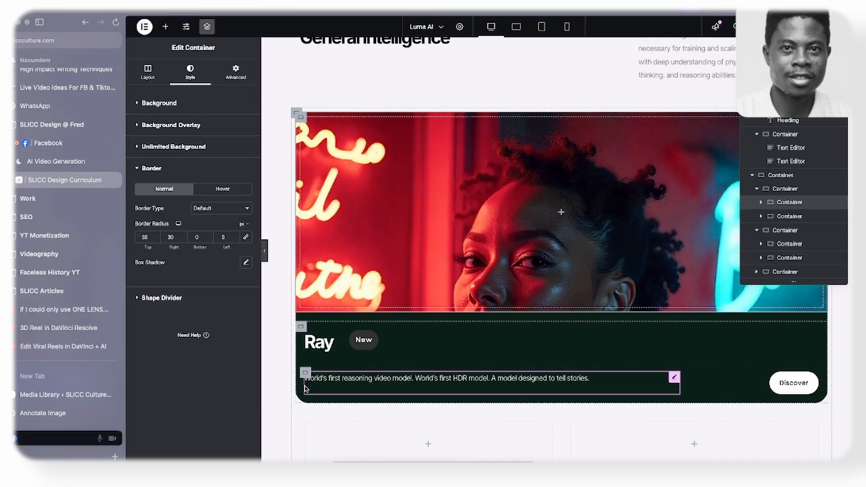
click(598, 380)
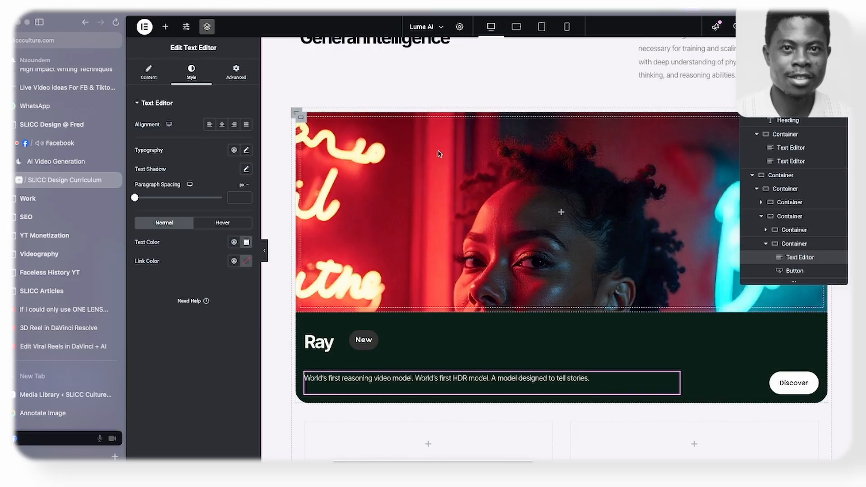
click(53, 164)
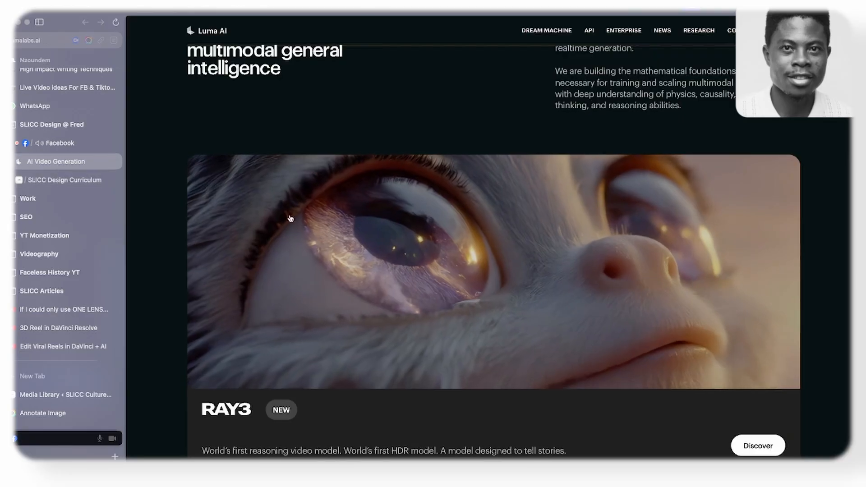
scroll(315, 224, down, 2)
scroll(501, 234, down, 1)
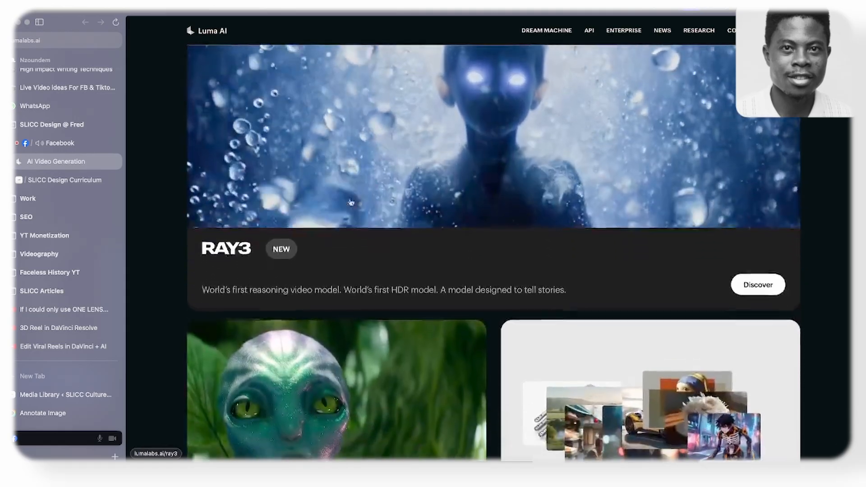
scroll(275, 216, down, 4)
scroll(275, 216, down, 8)
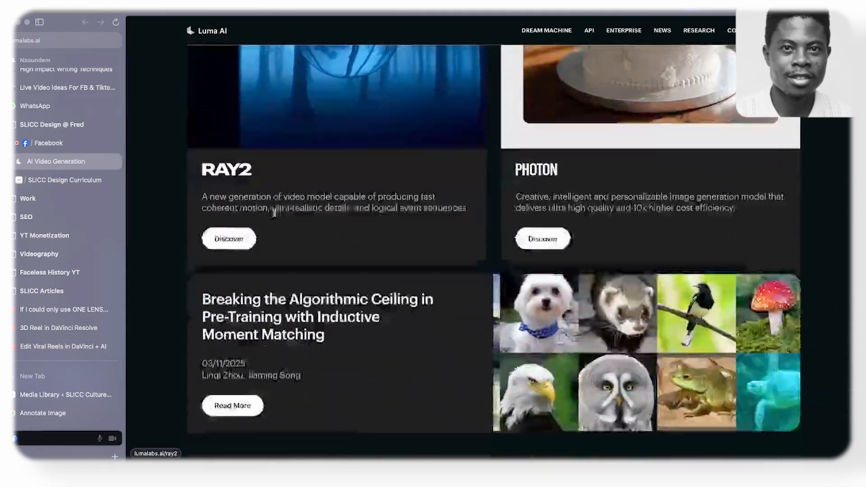
scroll(274, 211, up, 3)
scroll(274, 212, up, 6)
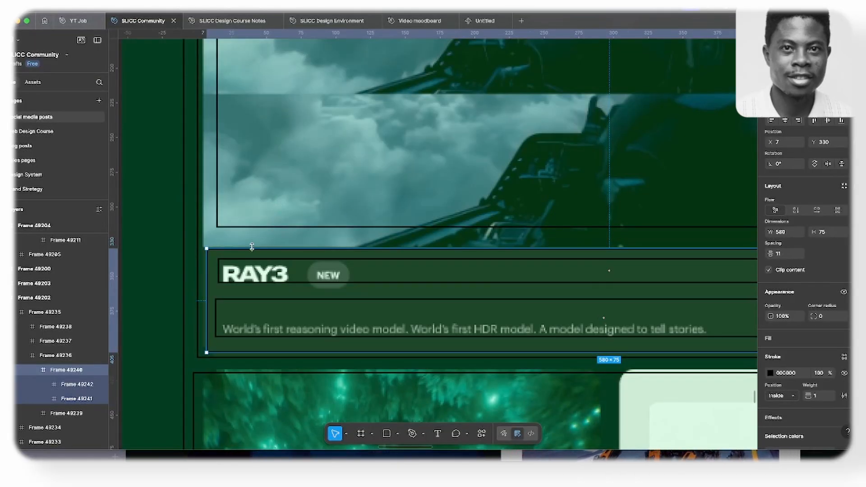
scroll(252, 246, down, 5)
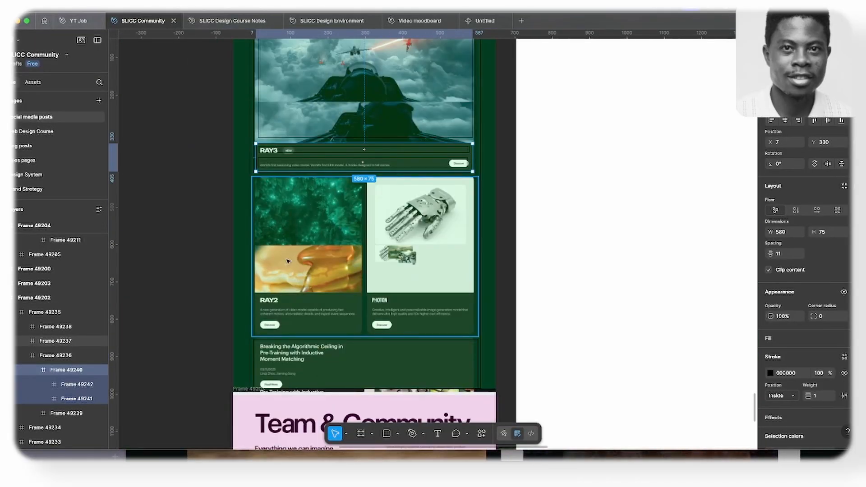
scroll(287, 261, up, 3)
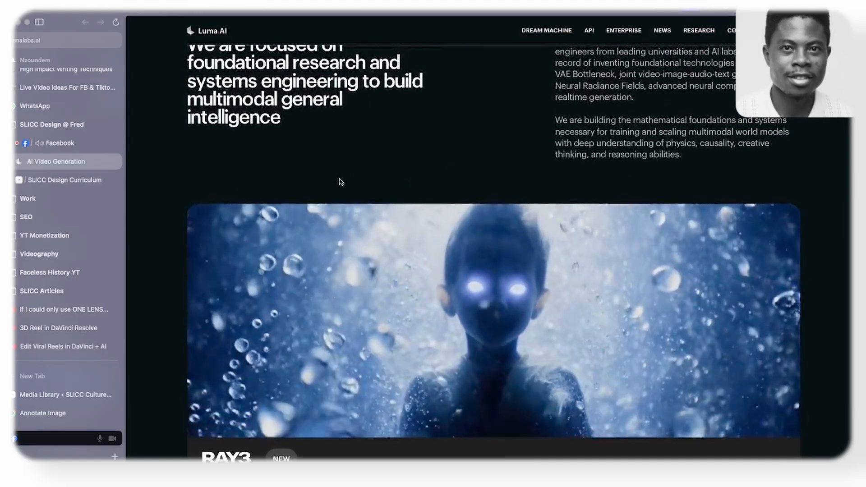
scroll(330, 202, down, 1)
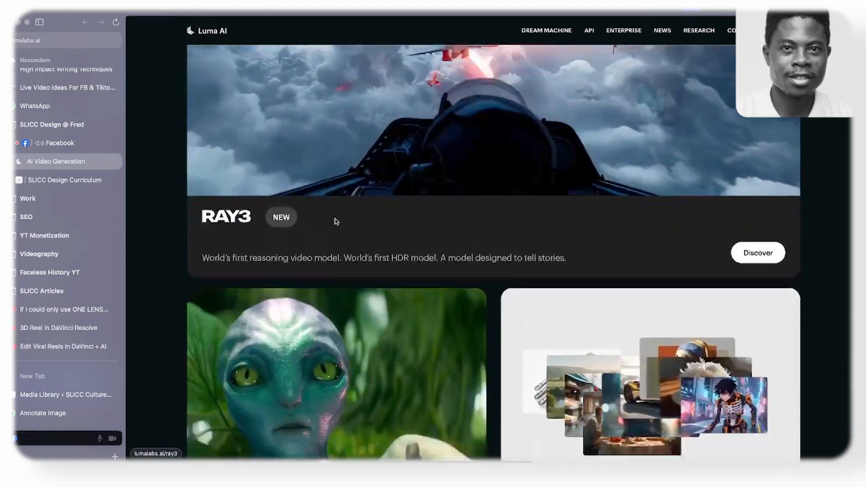
scroll(336, 221, down, 3)
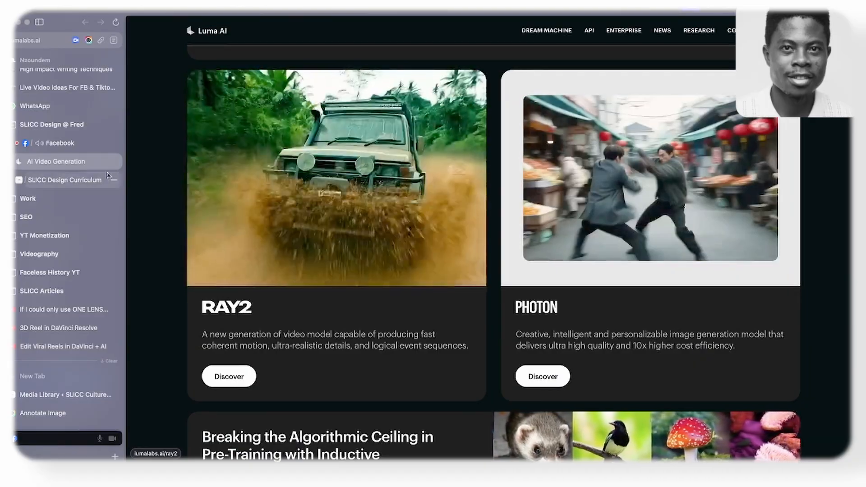
click(71, 181)
scroll(442, 182, down, 5)
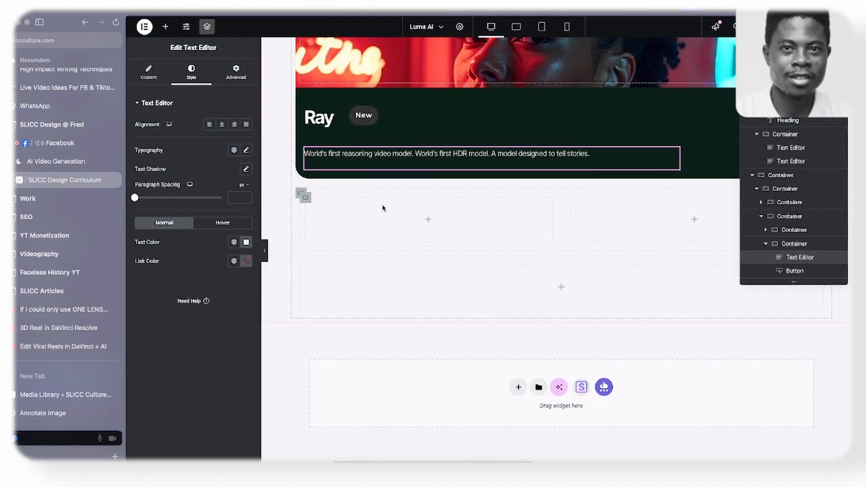
- Copy the image container of the Ray card
scroll(381, 207, up, 4)
right_click(302, 76)
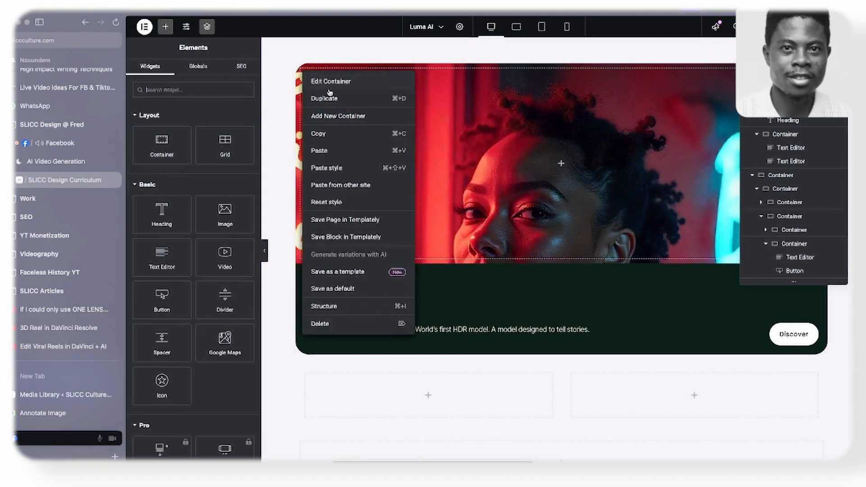
click(320, 133)
- Delete both empty inner containers from the two-column row directly below the Ray card
scroll(354, 275, down, 4)
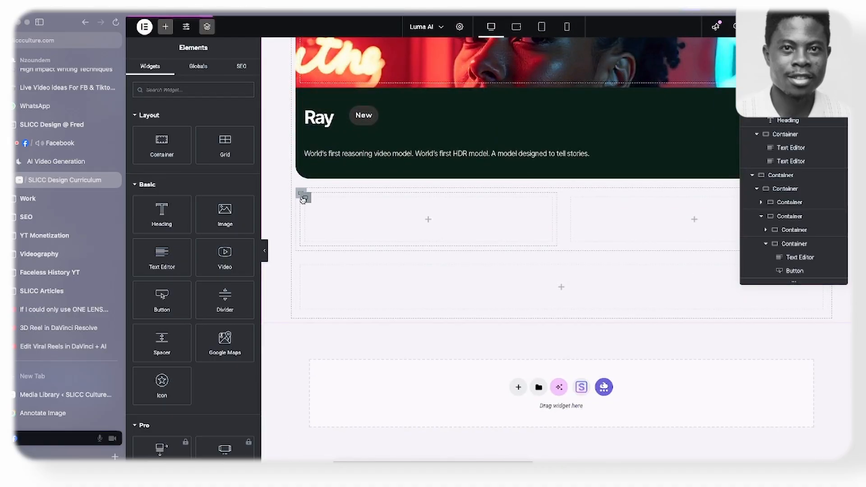
right_click(303, 200)
click(333, 442)
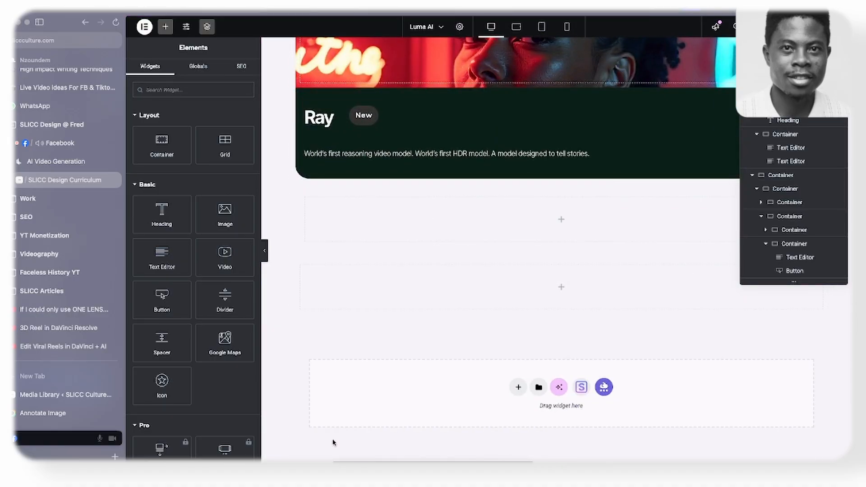
right_click(308, 201)
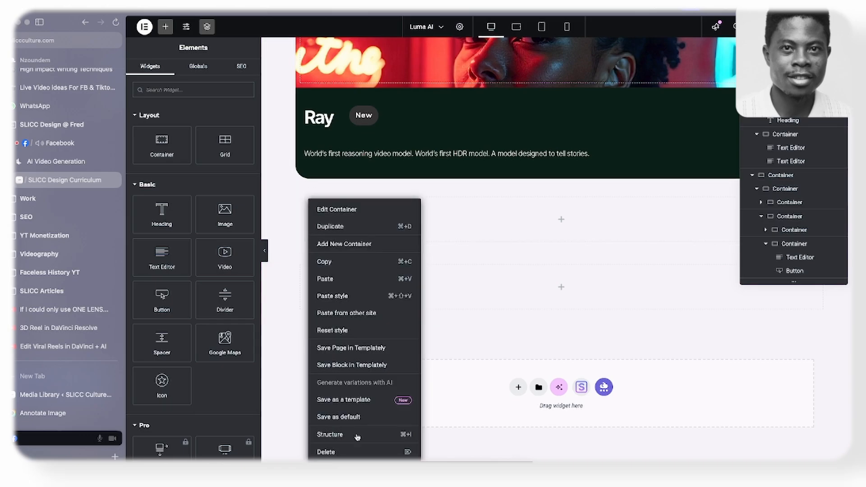
click(356, 453)
- Try pasting the copied image container into the emptied row below the Ray card, and undo the paste
right_click(351, 222)
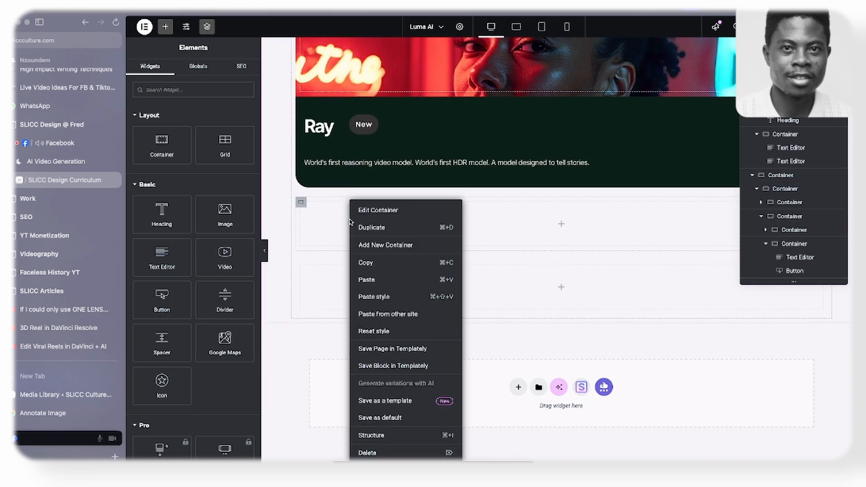
click(367, 281)
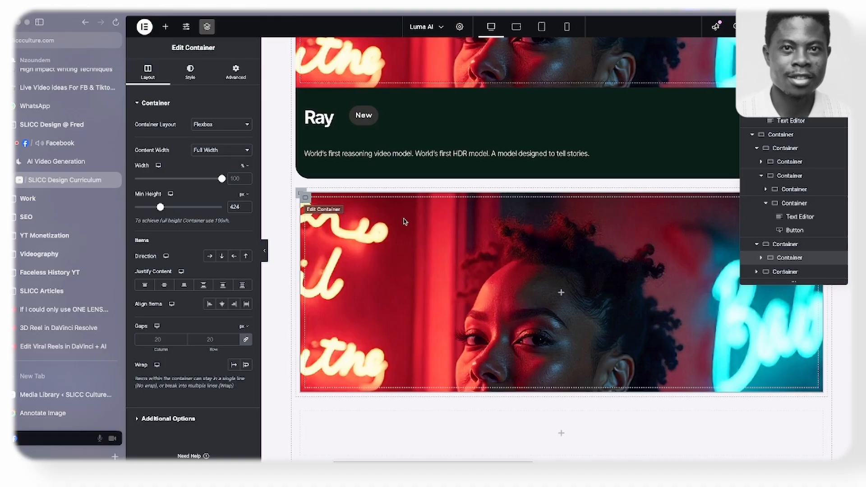
click(265, 257)
key(super+z)
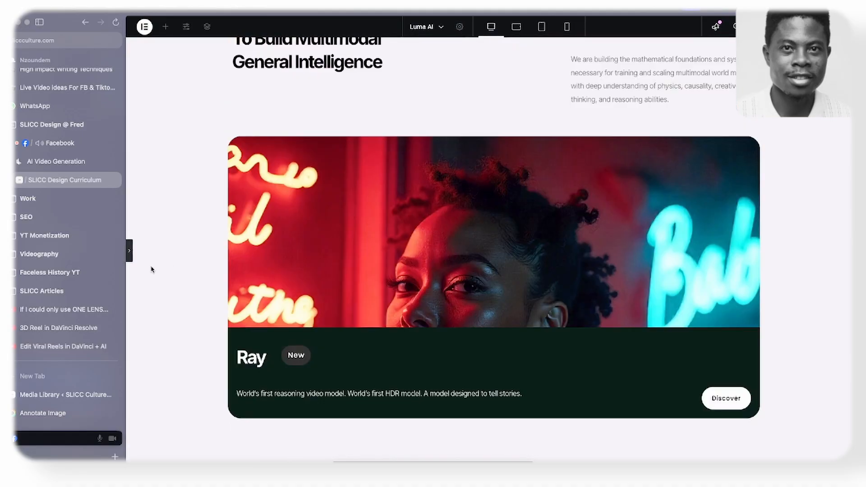
click(129, 251)
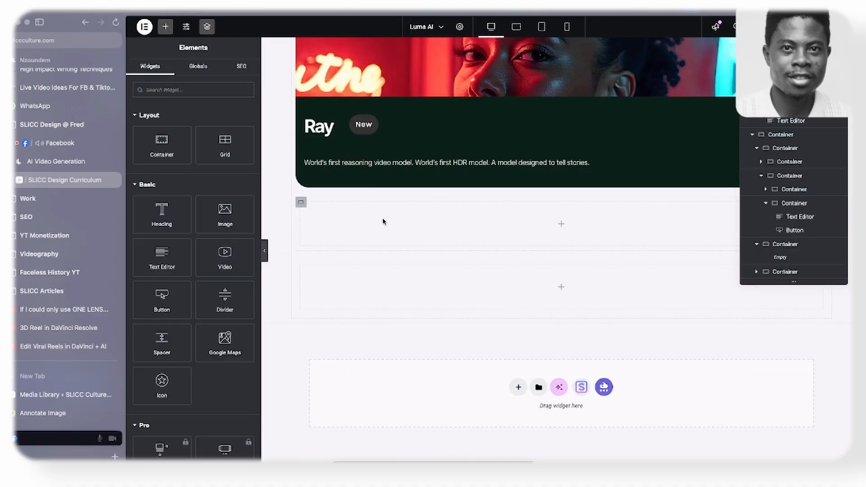
- Collapse the Ray card's parent container in the page structure and copy that whole container
scroll(340, 156, up, 4)
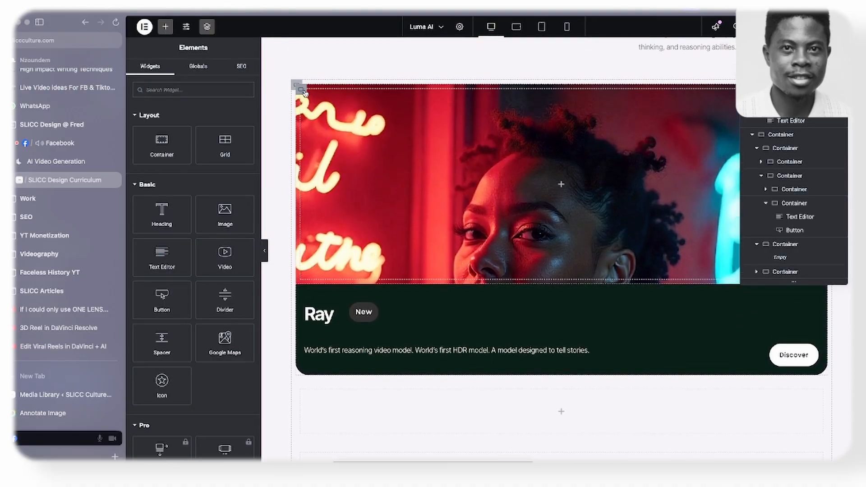
click(305, 92)
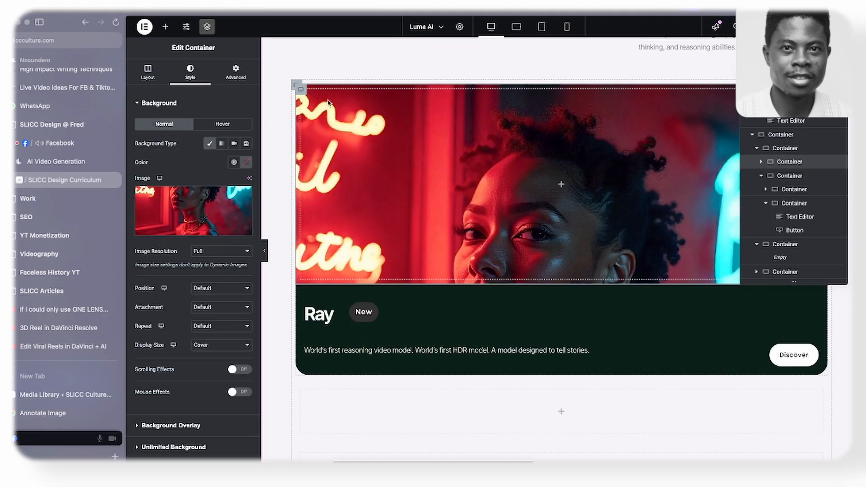
click(778, 153)
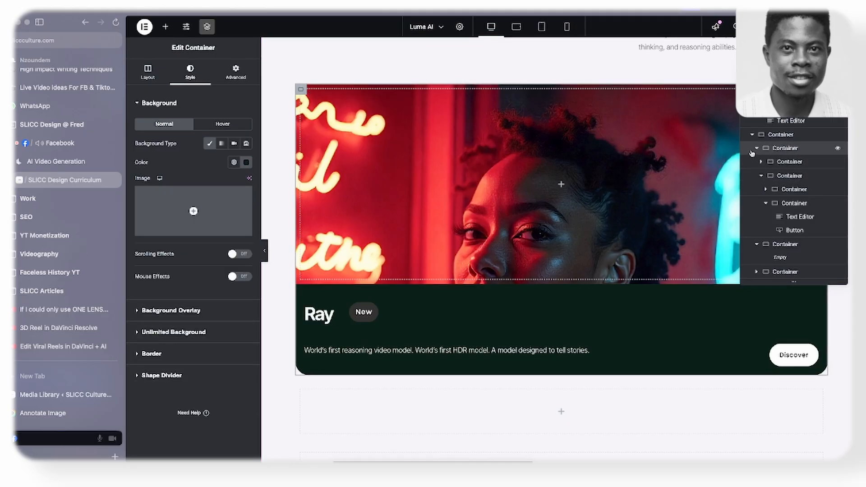
click(757, 150)
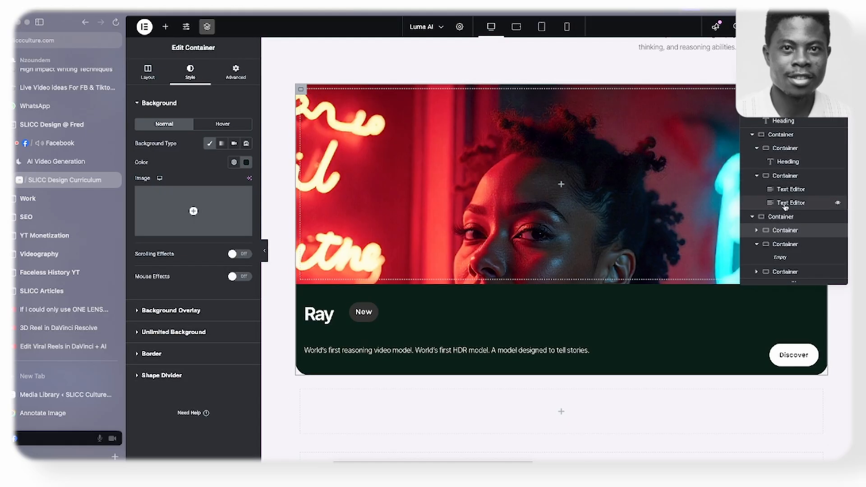
right_click(778, 231)
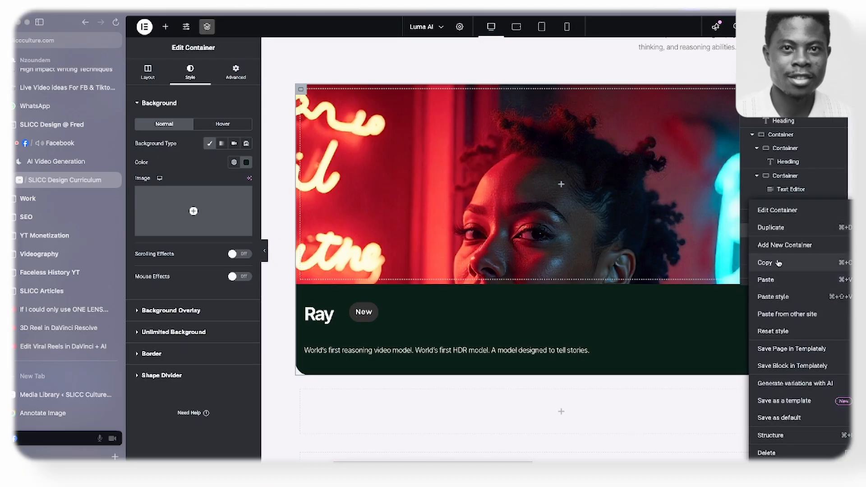
click(778, 263)
- Paste the copied Ray card into the empty row below and duplicate it to form two side-by-side cards
scroll(402, 312, down, 4)
right_click(371, 225)
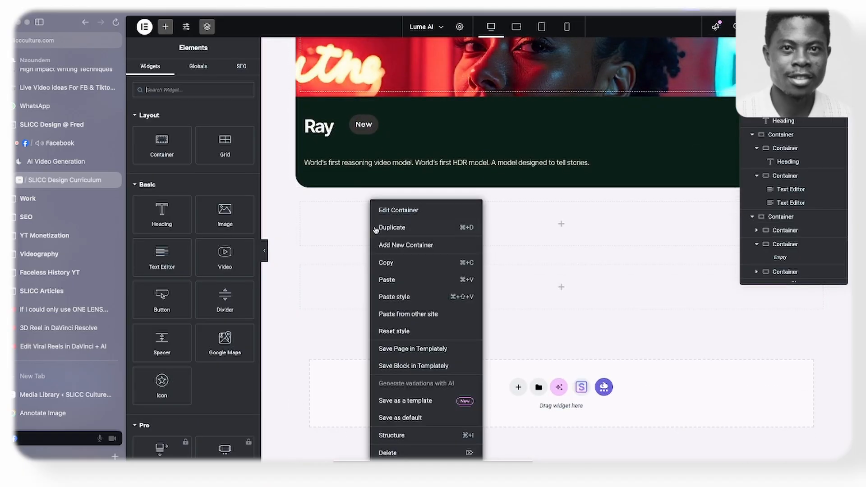
click(387, 280)
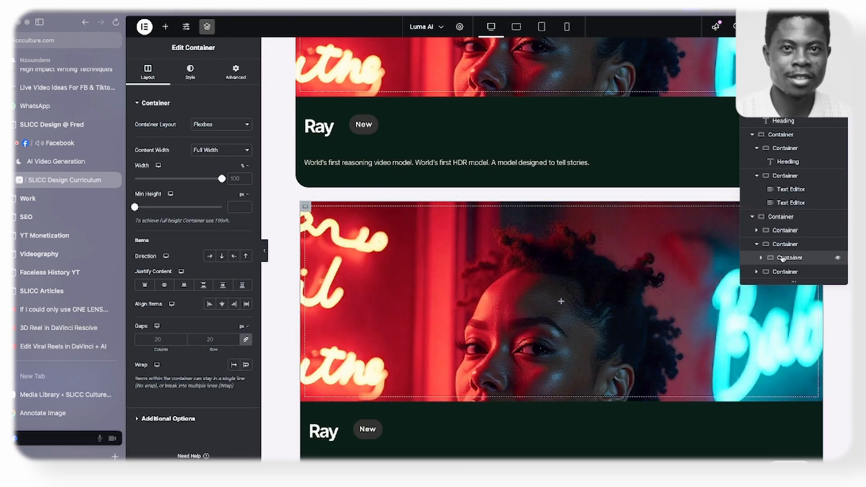
right_click(783, 259)
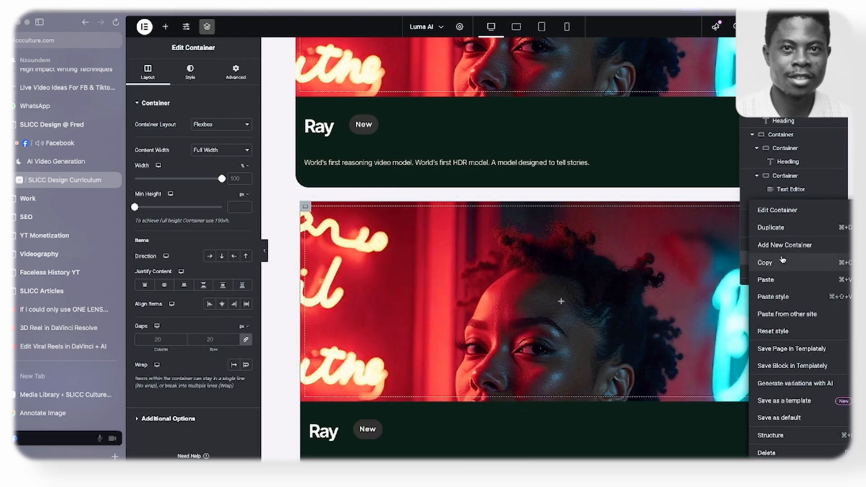
click(780, 228)
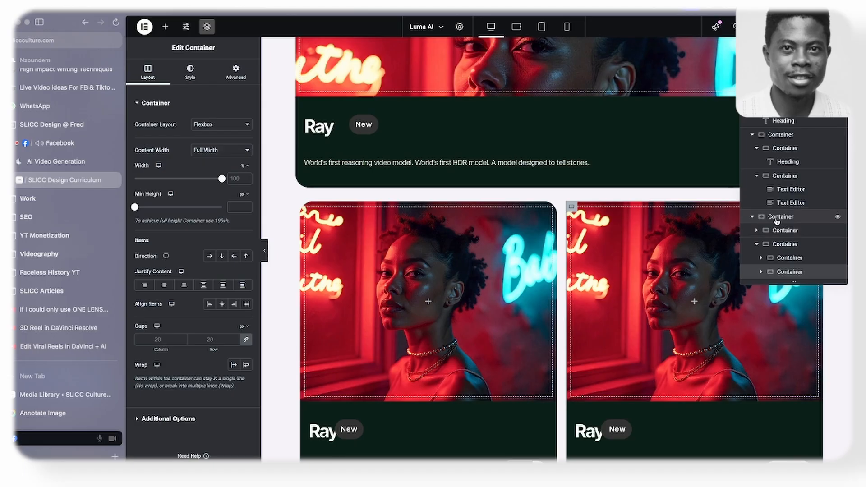
click(301, 203)
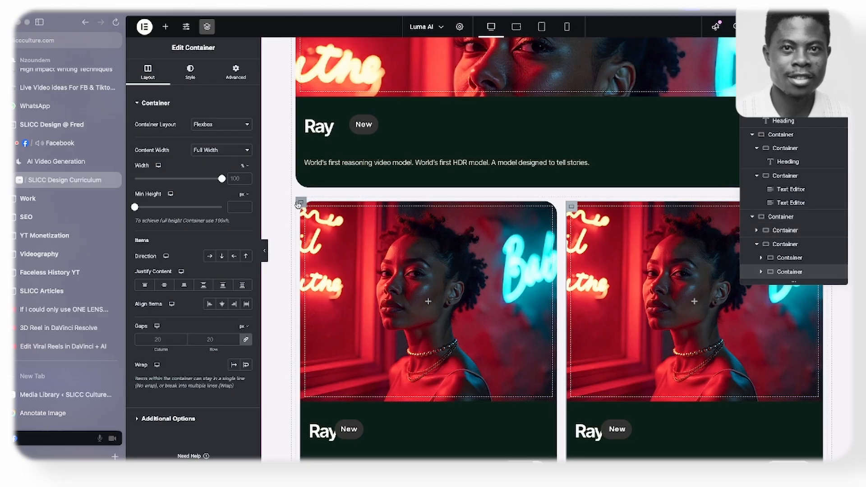
- Set the column and row gaps of the first small card's title-and-badge container to 40 px
scroll(316, 212, down, 4)
scroll(361, 254, up, 4)
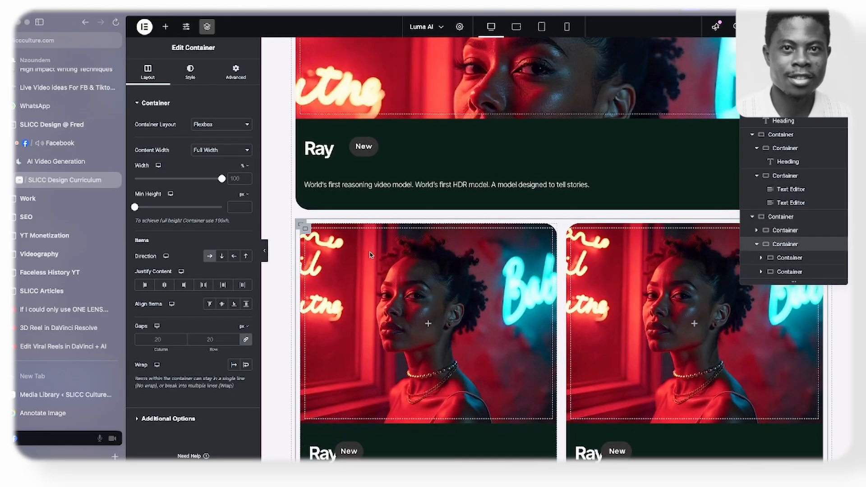
scroll(453, 180, down, 3)
scroll(453, 179, down, 1)
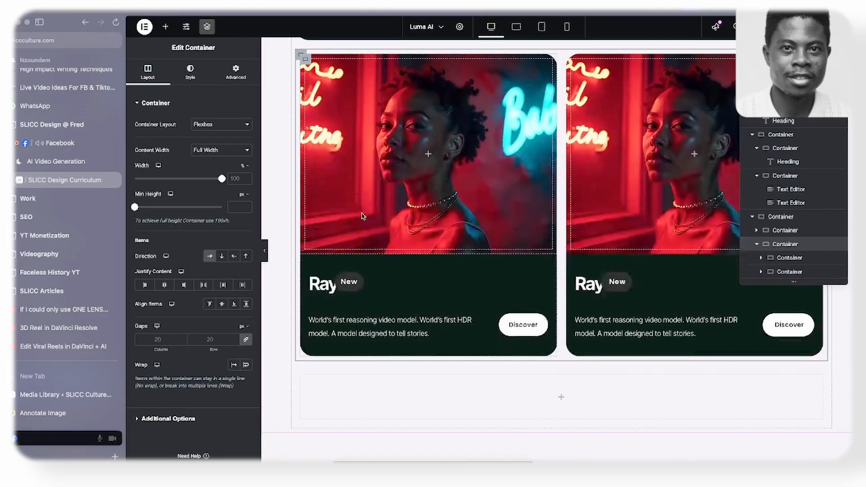
click(310, 273)
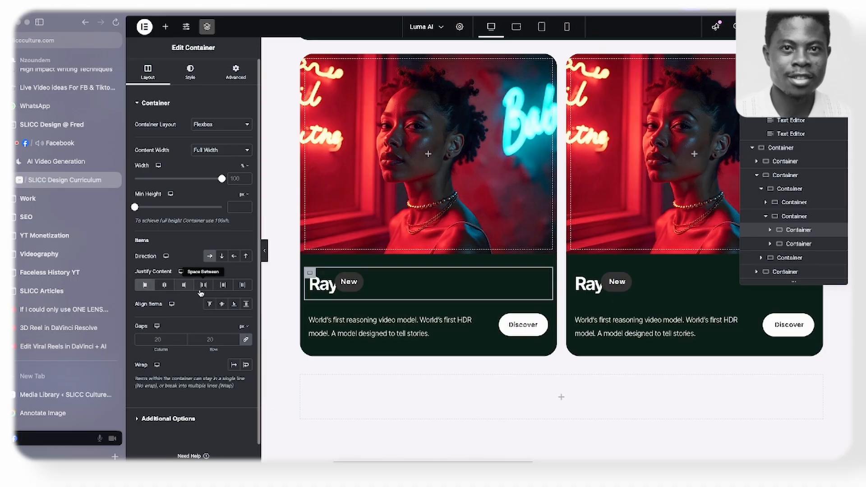
click(235, 339)
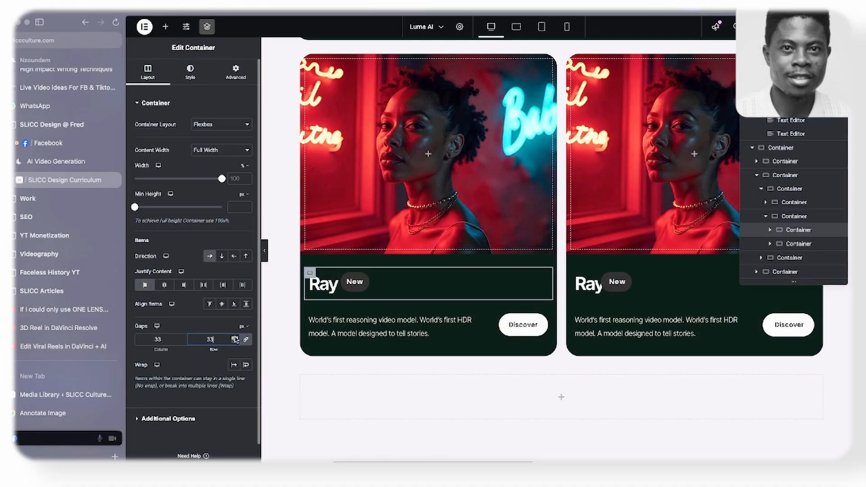
- Copy the first small card's title-and-badge container and paste its style onto the matching container in the second card
right_click(311, 273)
click(331, 268)
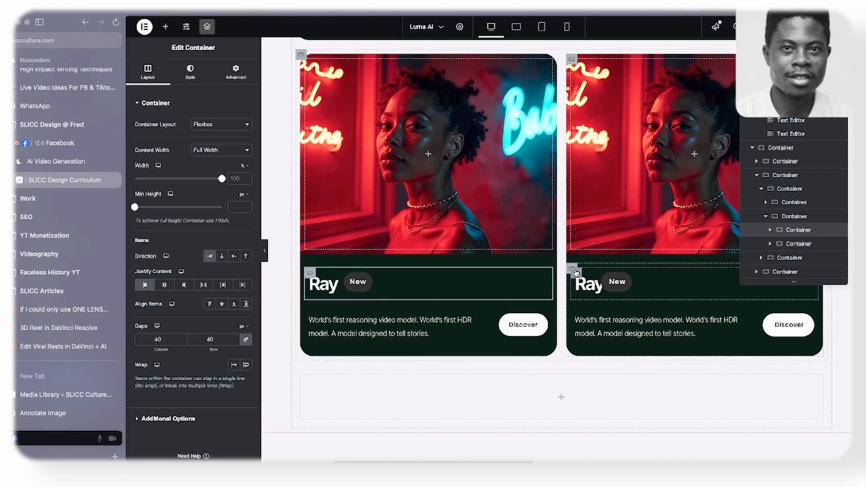
right_click(575, 273)
click(592, 297)
scroll(506, 276, up, 5)
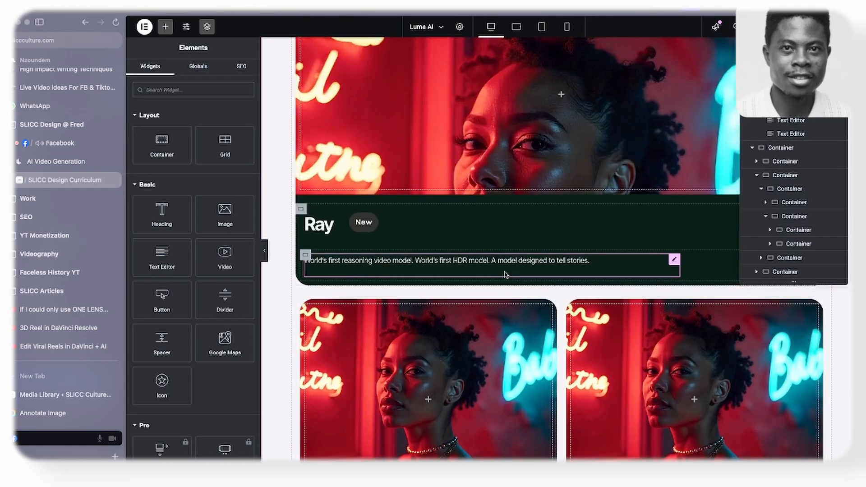
- Copy the RAY2 description from the Luma AI reference page and replace the first small card's description text with it
scroll(377, 286, down, 5)
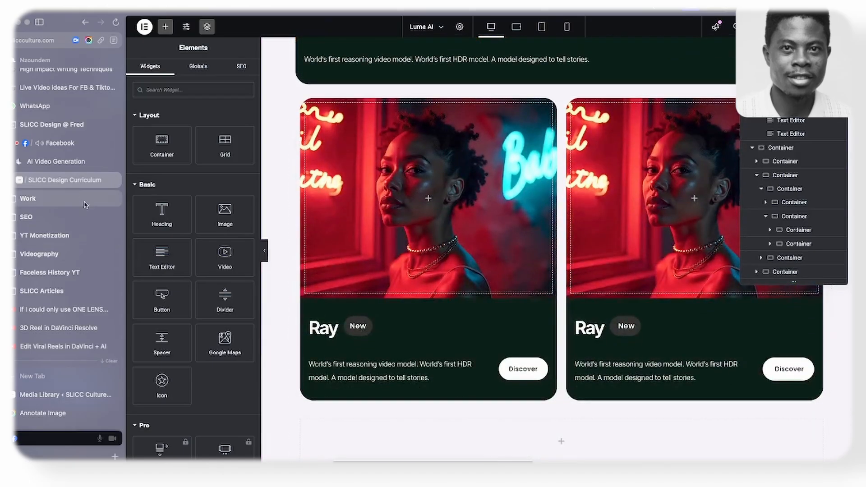
click(56, 161)
scroll(448, 247, down, 4)
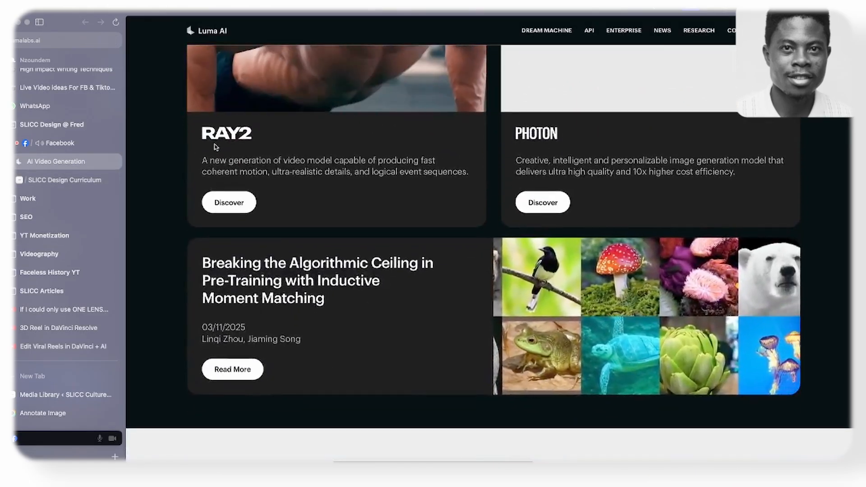
drag(202, 159, 472, 174)
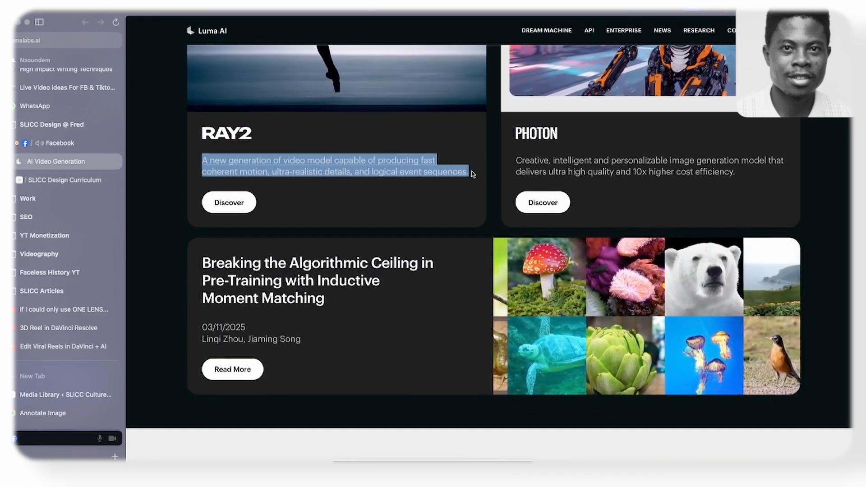
click(75, 184)
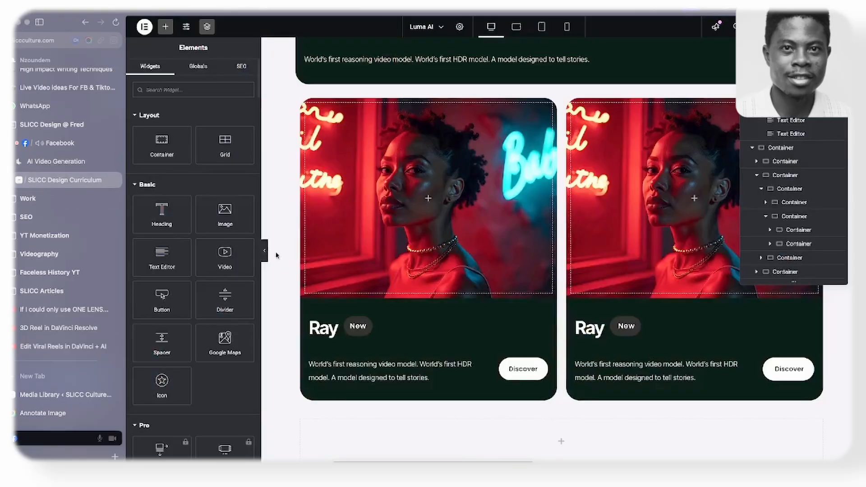
click(354, 376)
key(ctrl+a)
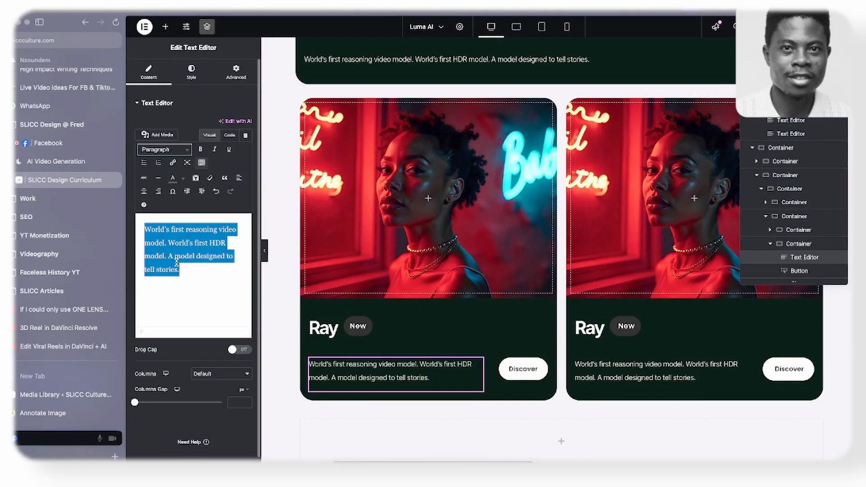
key(ctrl+v)
- Check the reference card layout, then set the description-and-button containers of both small cards to column direction
click(91, 162)
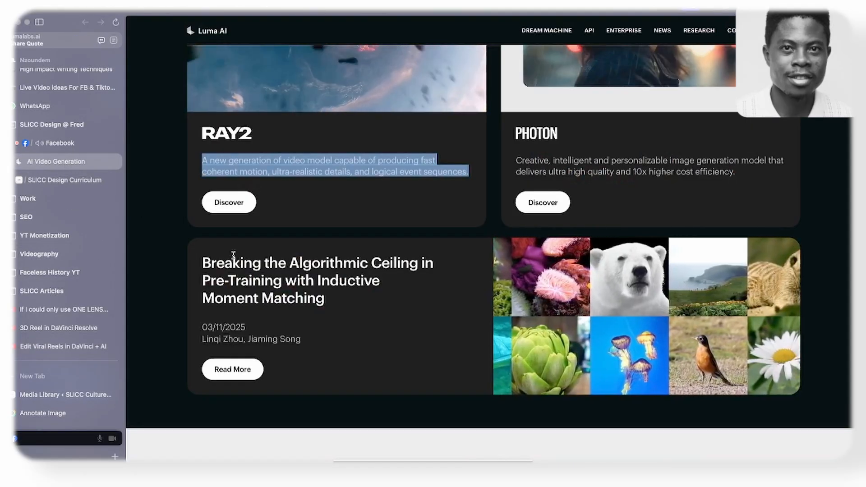
scroll(301, 221, up, 6)
scroll(369, 178, down, 5)
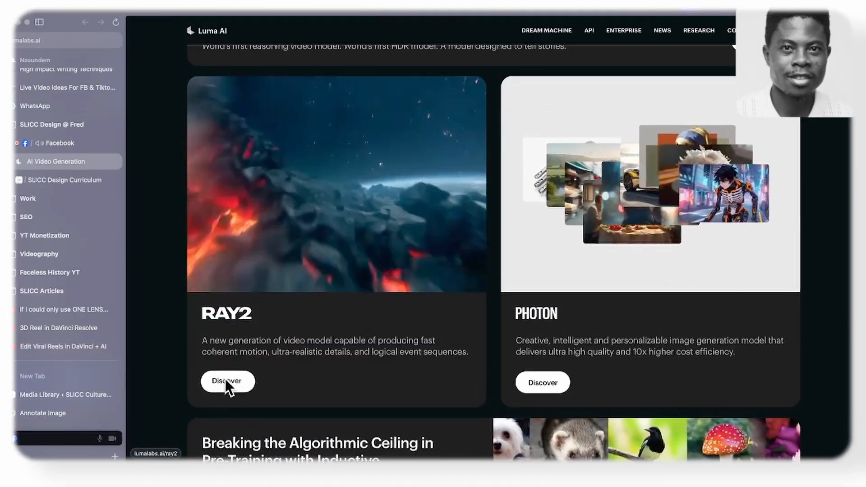
click(65, 180)
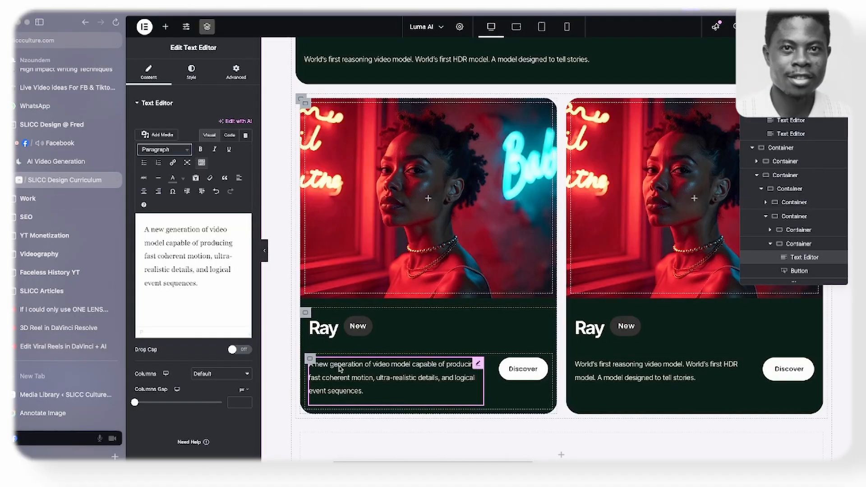
click(309, 361)
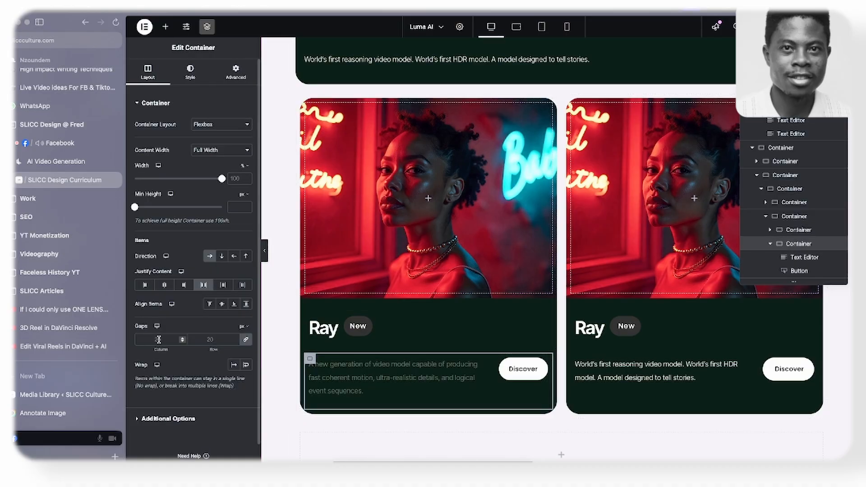
click(222, 256)
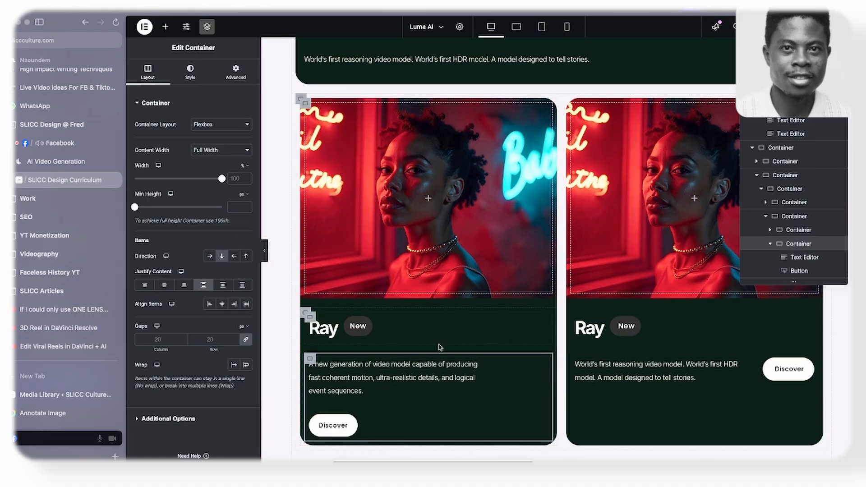
scroll(445, 348, down, 3)
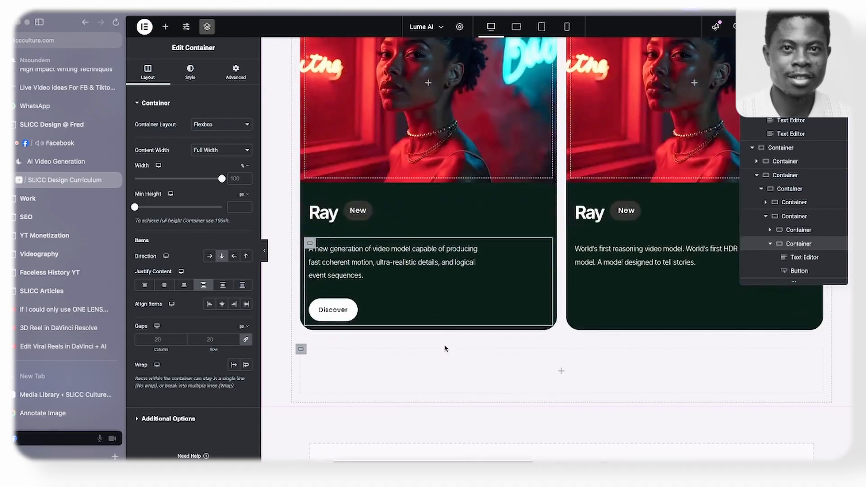
click(576, 244)
click(225, 256)
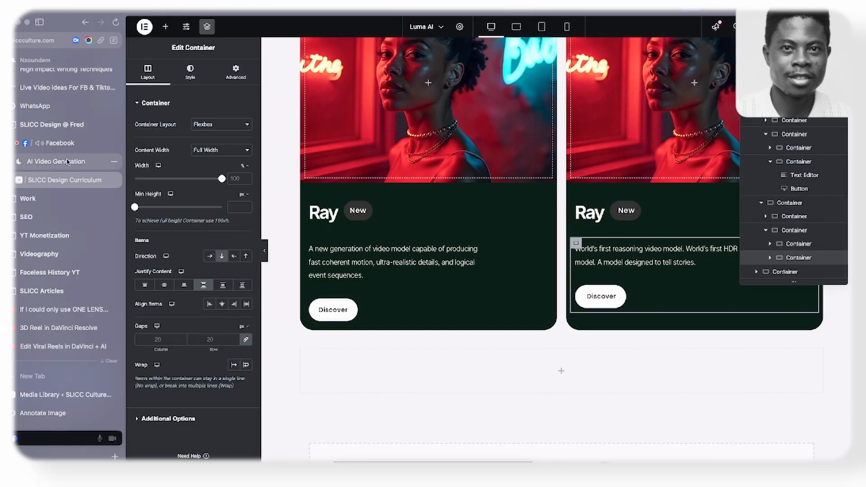
- Copy the PHOTON description from the reference page and replace the second small card's description text with it
click(64, 164)
drag(508, 341, 760, 354)
key(ctrl+c)
click(64, 180)
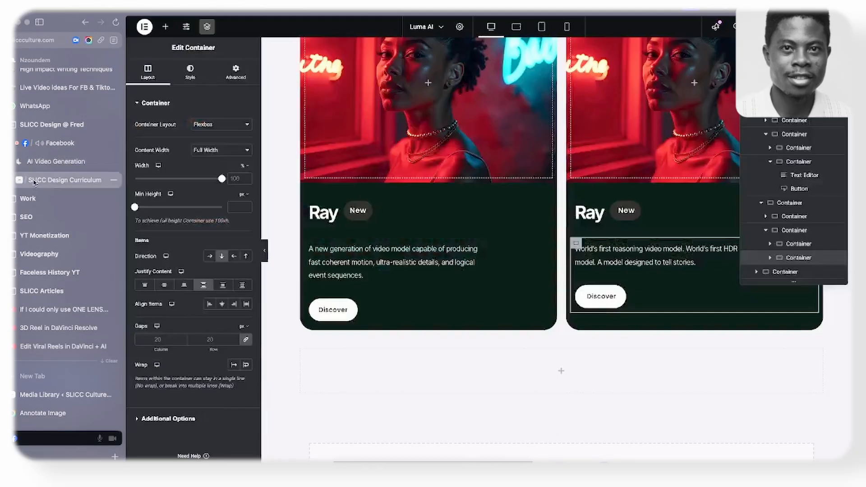
click(654, 255)
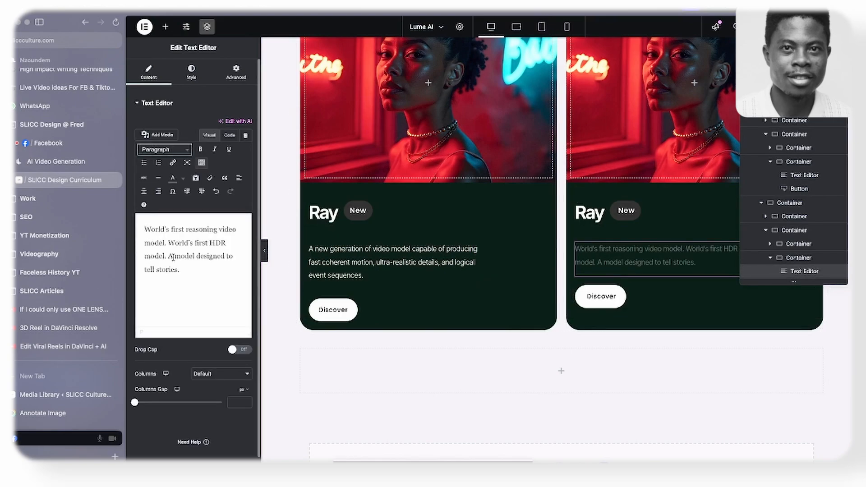
key(ctrl+a)
key(ctrl+v)
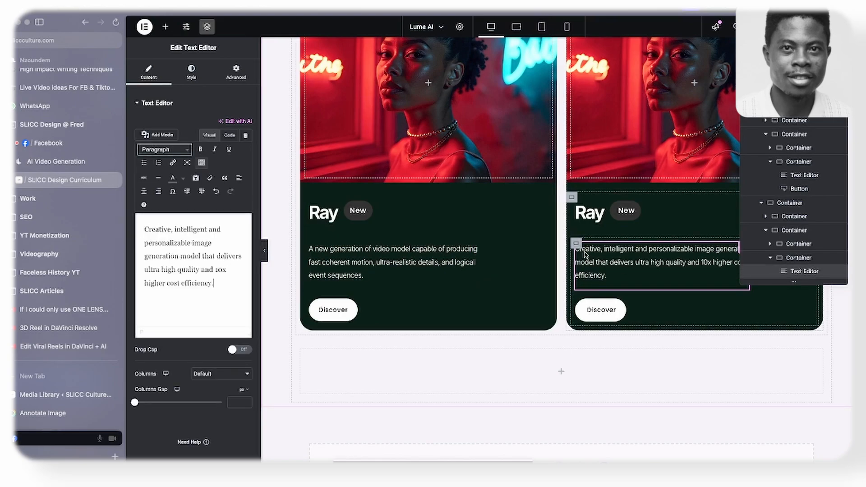
- Retitle the second small card's heading "Photon" and set its custom width to 25%
click(56, 161)
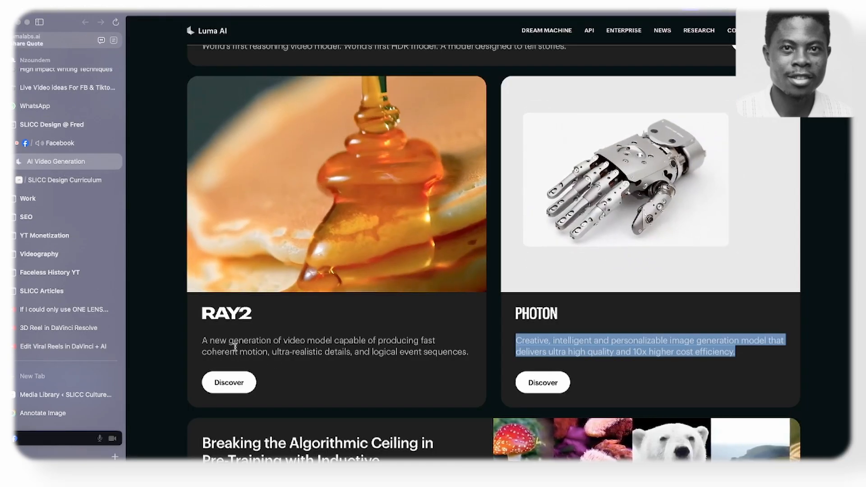
click(580, 315)
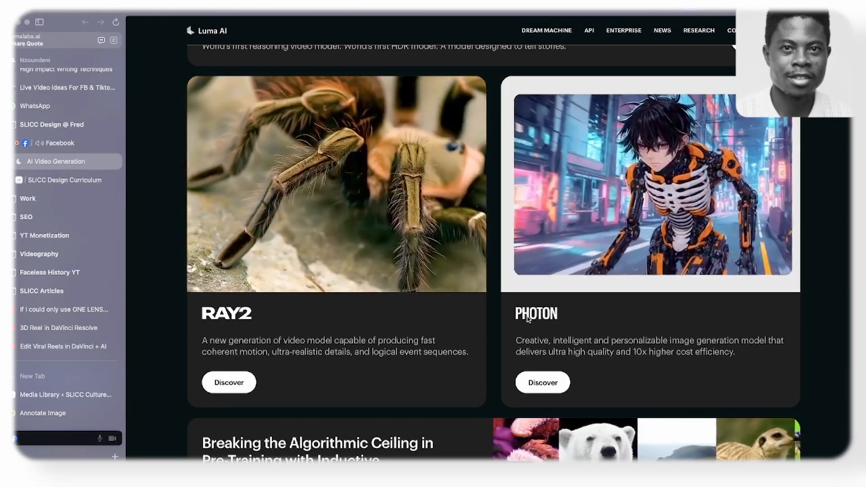
drag(516, 341, 736, 352)
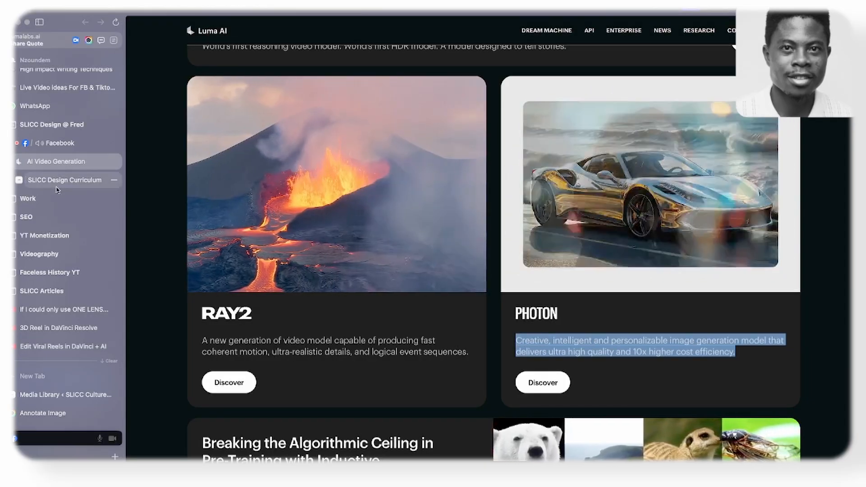
click(57, 185)
click(582, 211)
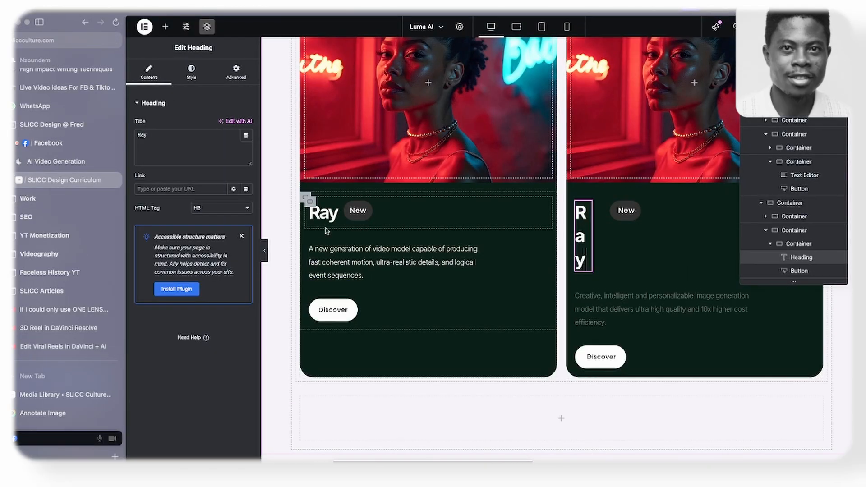
triple_click(180, 145)
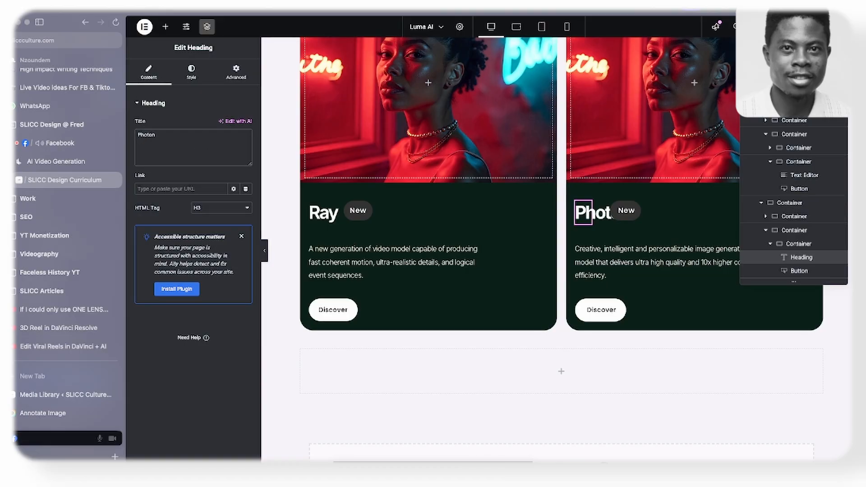
click(246, 77)
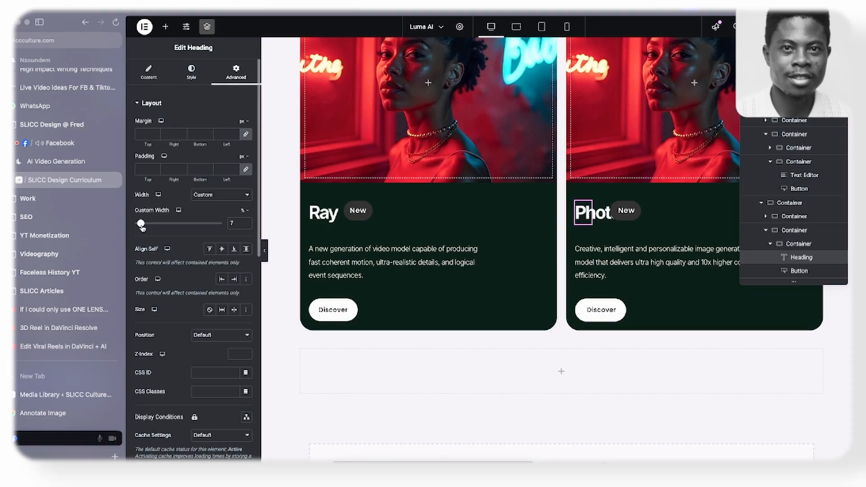
drag(142, 226, 153, 228)
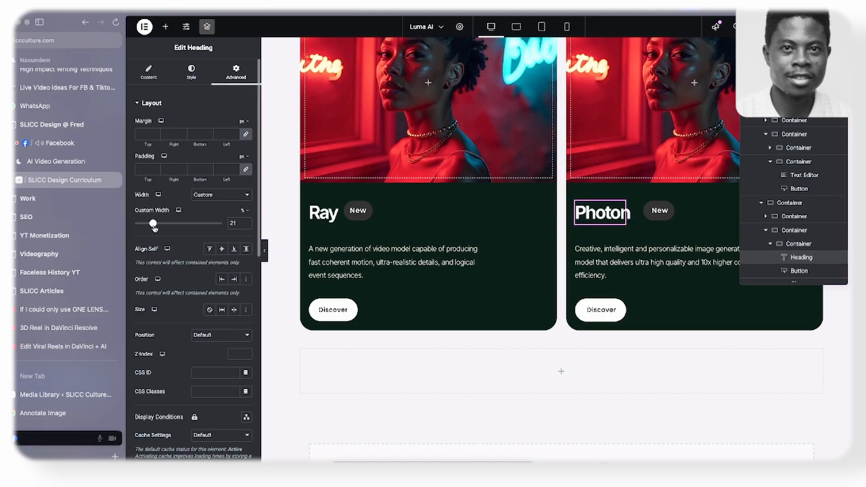
- Retitle the first small card's heading "Ray2" and set its custom width to 18%
click(314, 207)
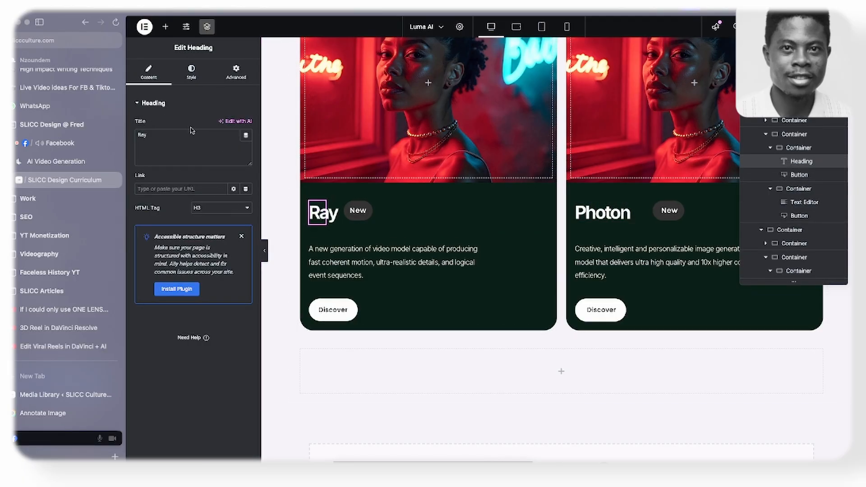
click(246, 78)
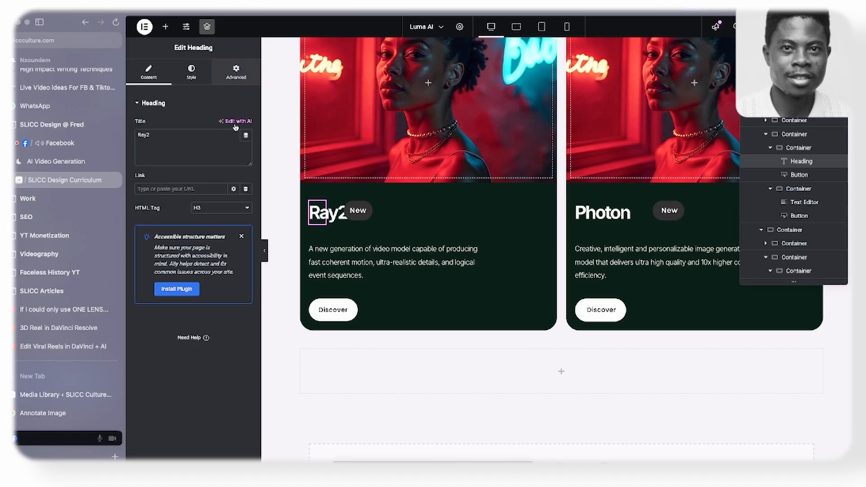
drag(142, 224, 151, 227)
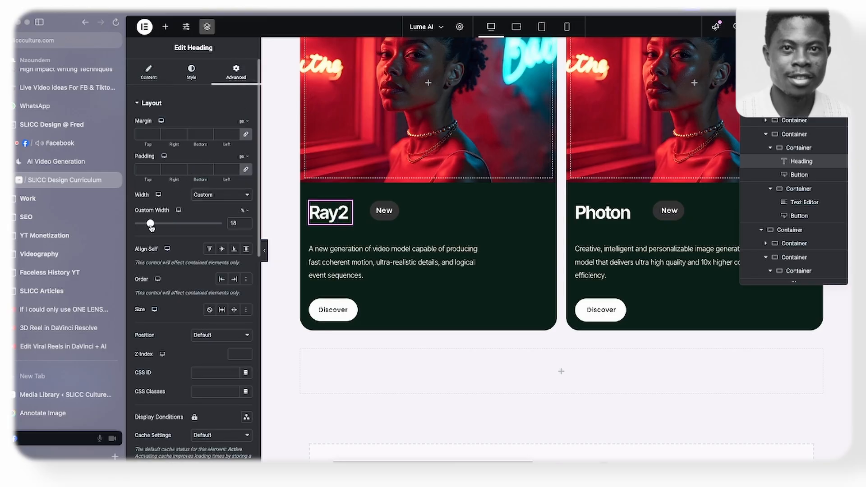
click(148, 72)
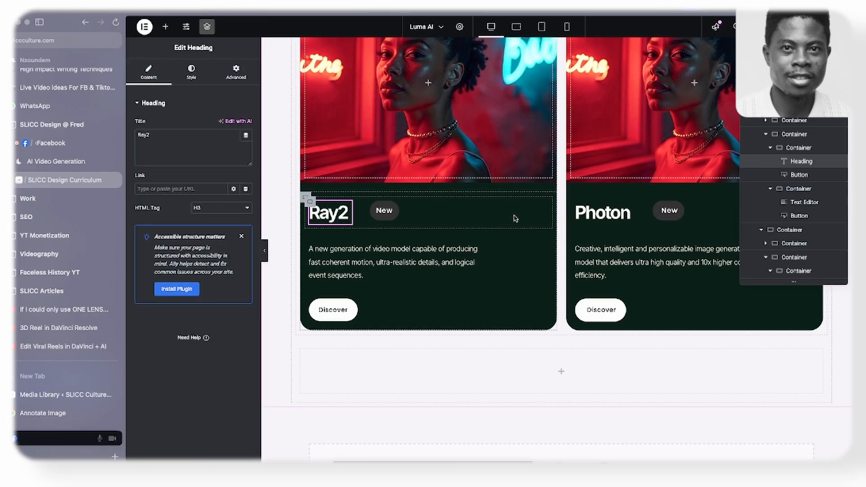
- Examine the article card below the RAY2 and PHOTON cards on the reference page and select its heading text
scroll(486, 285, down, 1)
scroll(485, 285, down, 2)
scroll(459, 296, up, 4)
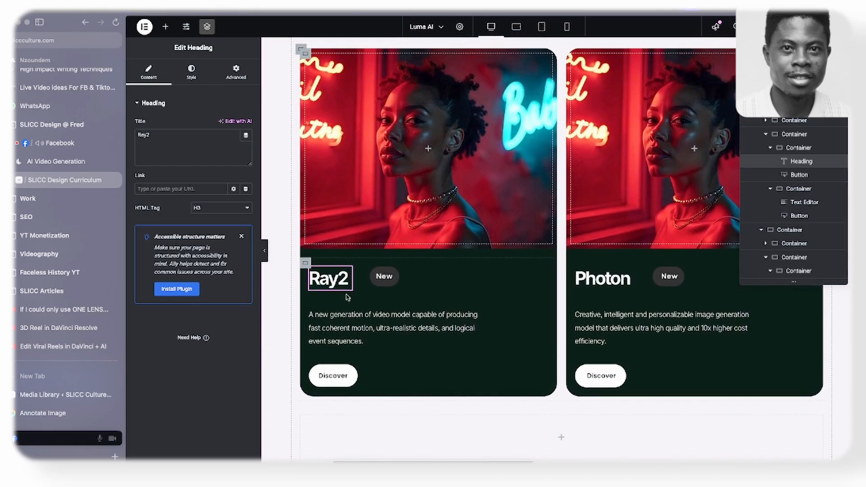
click(56, 161)
scroll(442, 257, down, 3)
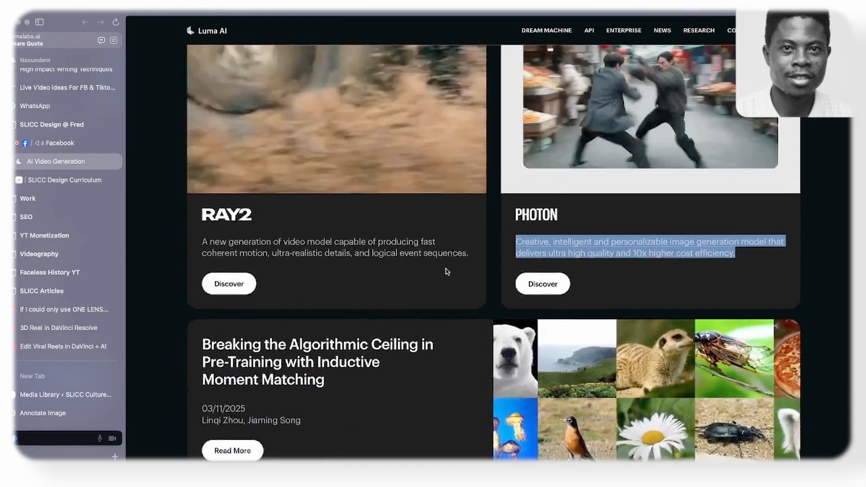
scroll(445, 269, up, 1)
scroll(445, 269, down, 5)
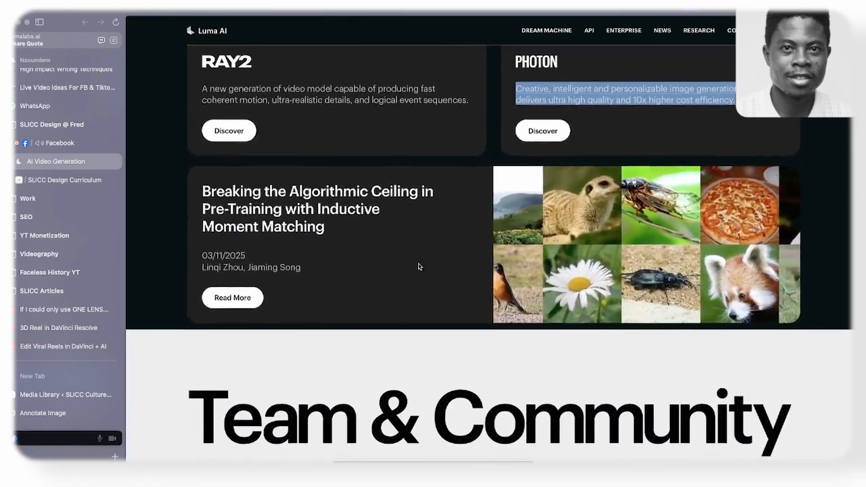
scroll(382, 258, up, 1)
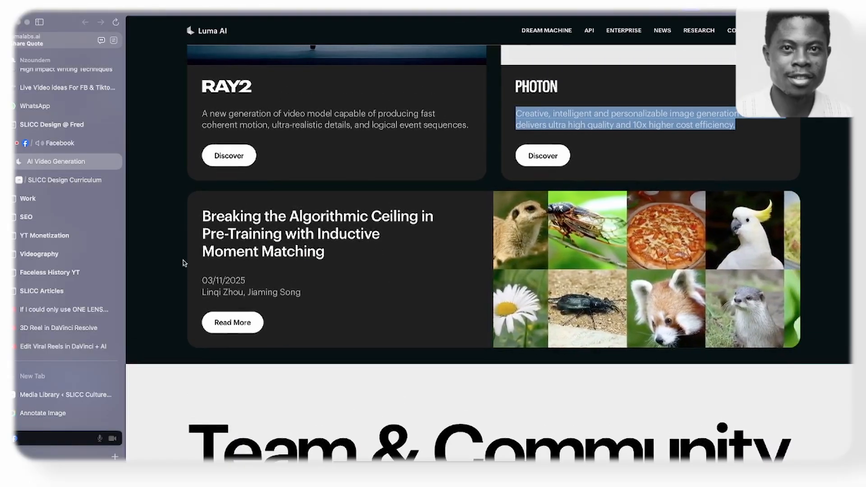
drag(201, 212, 335, 247)
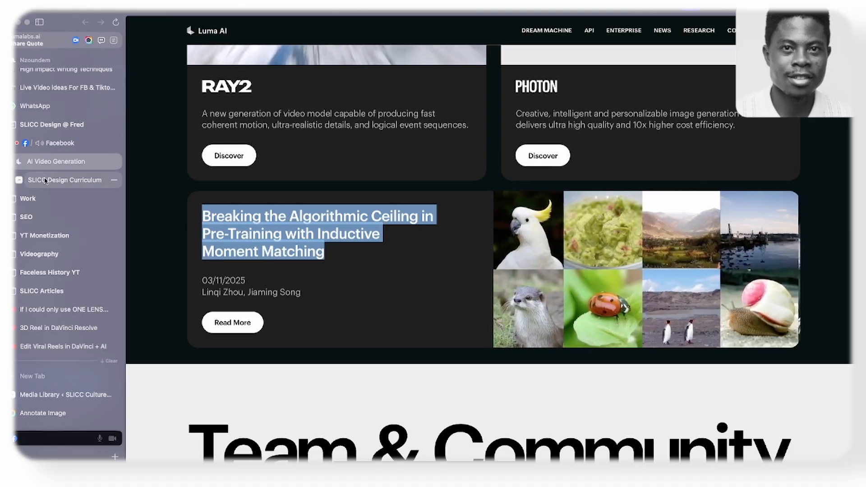
click(45, 181)
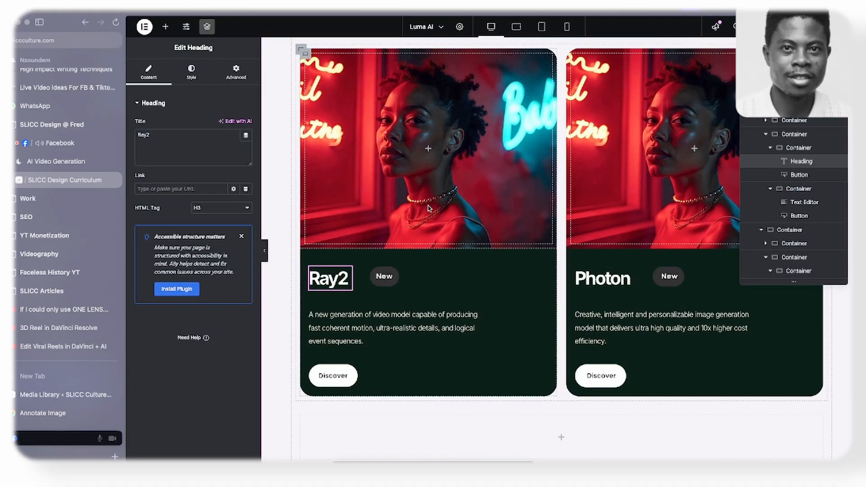
scroll(428, 208, up, 2)
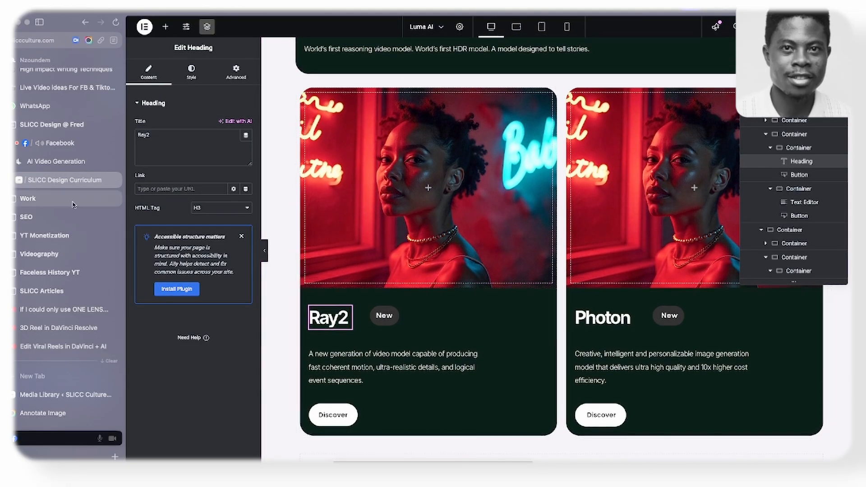
click(53, 162)
click(54, 180)
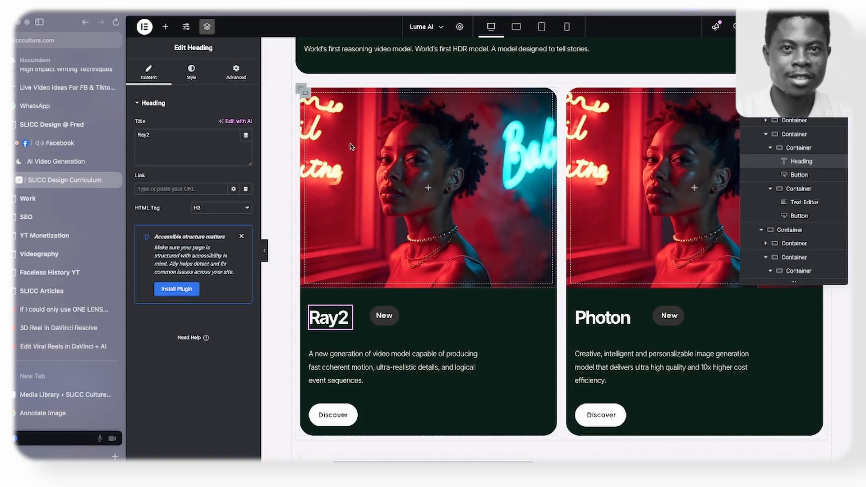
- Rename the Ray2 card's outer container to "card 2a" in the page structure
click(306, 91)
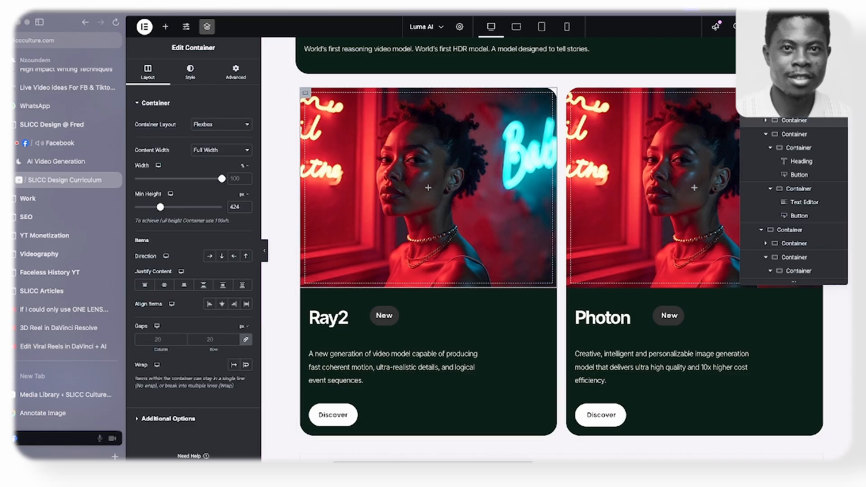
click(790, 107)
click(761, 150)
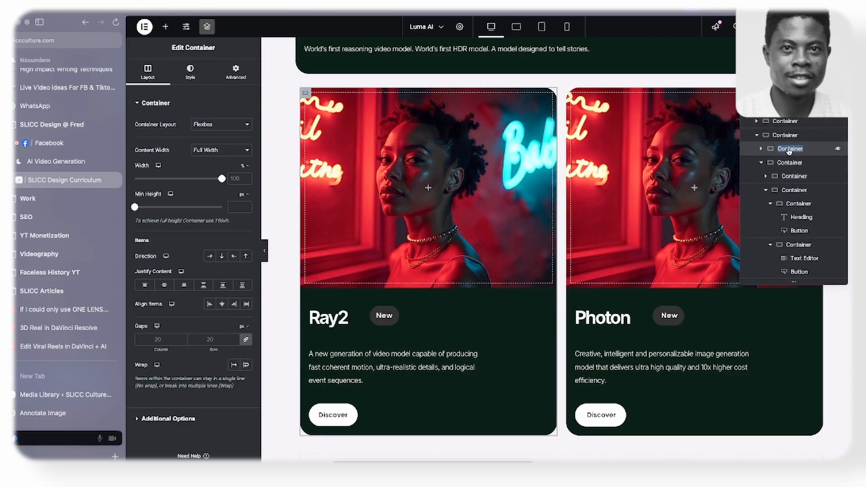
text(card )
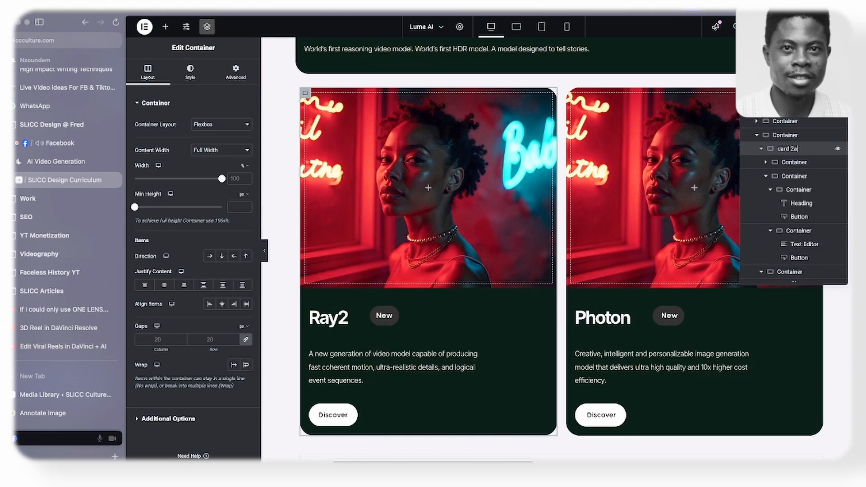
text(2a)
key(Return)
- Rename the Photon card's outer container to "card 2b" in the page structure and keep the card visible
click(768, 160)
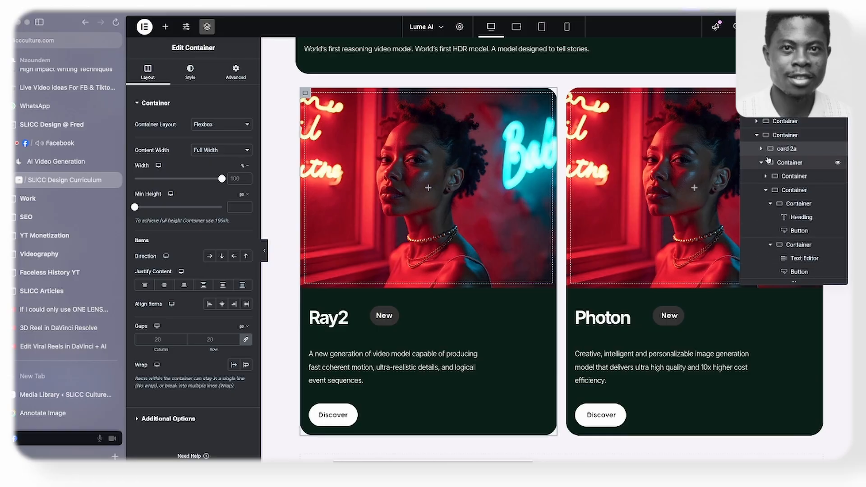
click(761, 163)
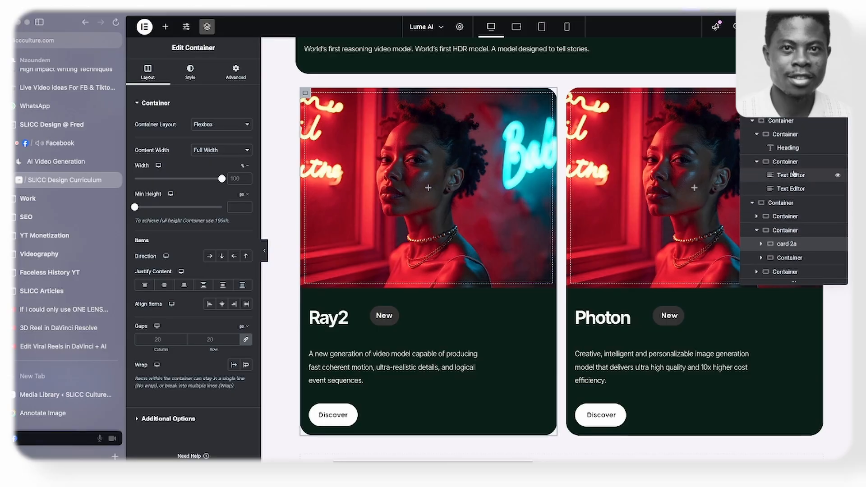
double_click(784, 258)
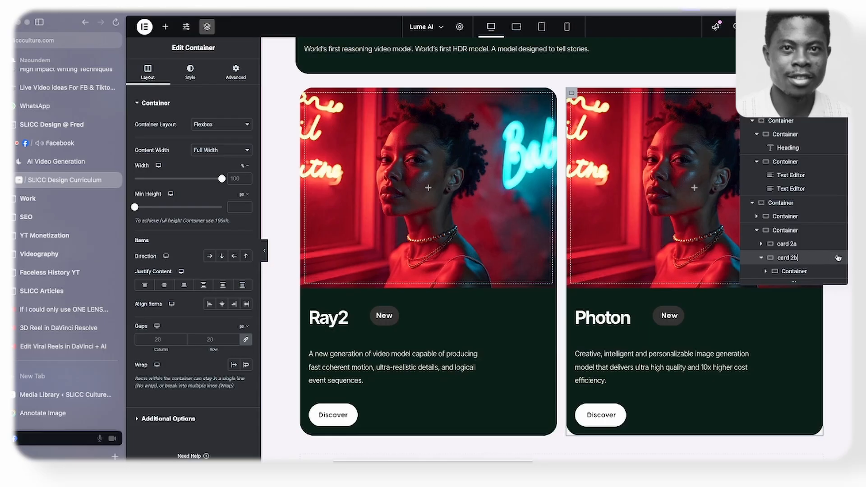
key(Return)
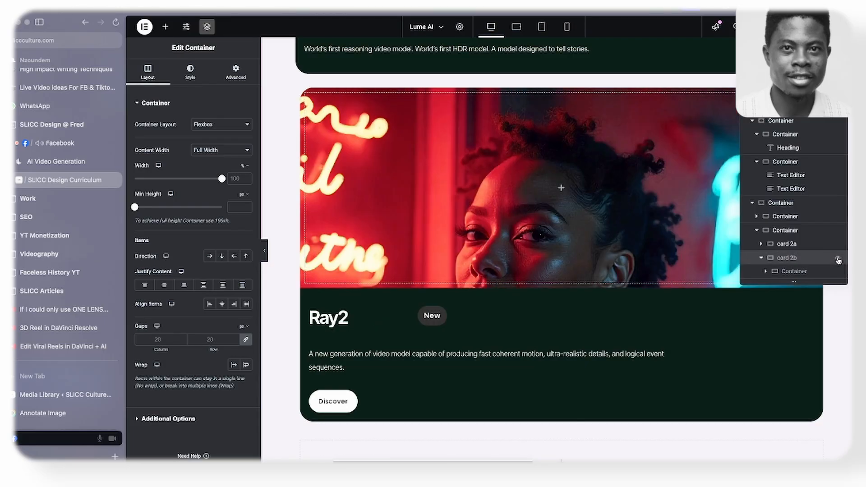
click(837, 260)
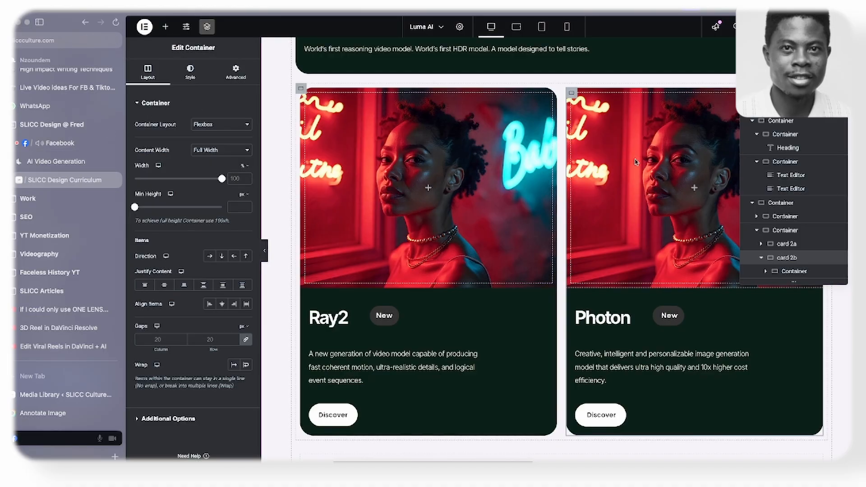
- Replace the background image of the Photon card's image container with the media library picture of the amber dropper bottle among spices
click(190, 72)
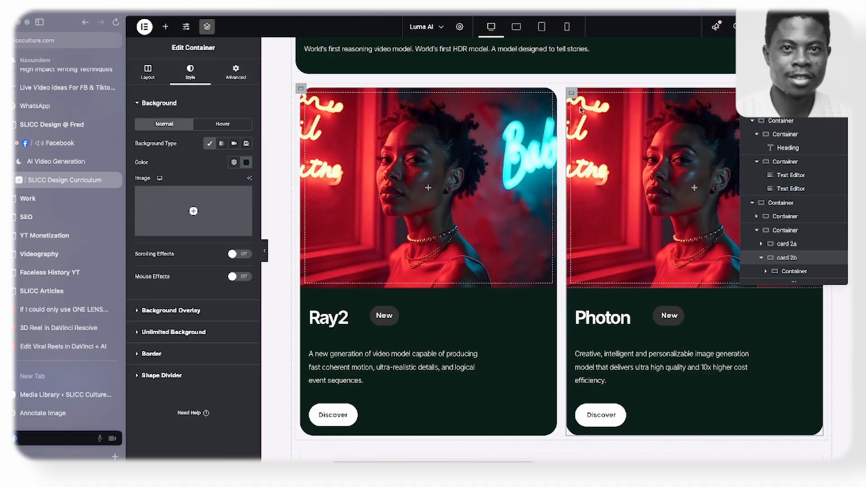
click(571, 94)
click(190, 72)
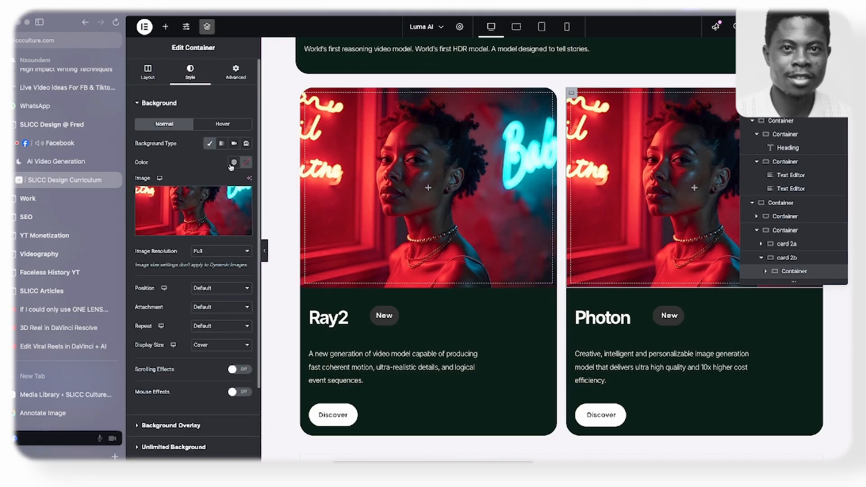
click(208, 210)
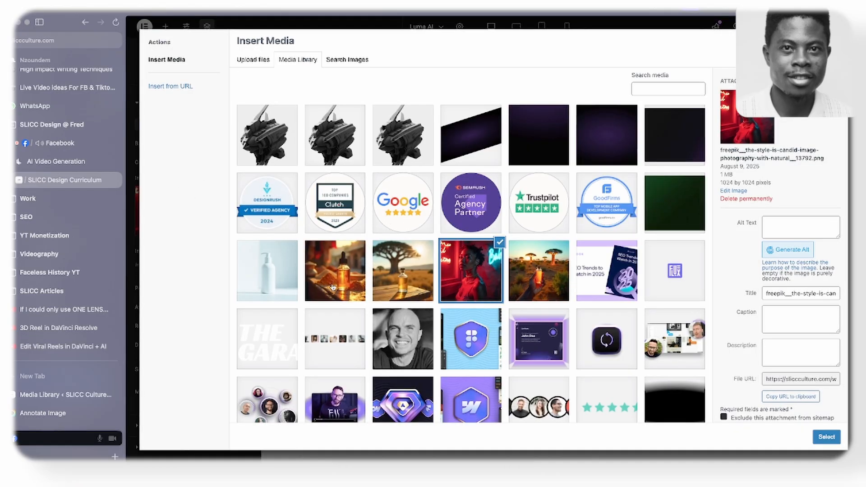
click(332, 287)
click(827, 437)
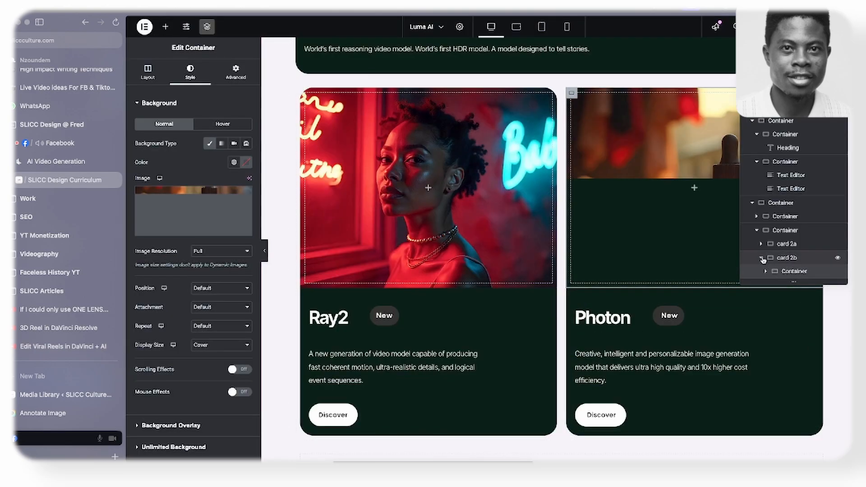
click(838, 259)
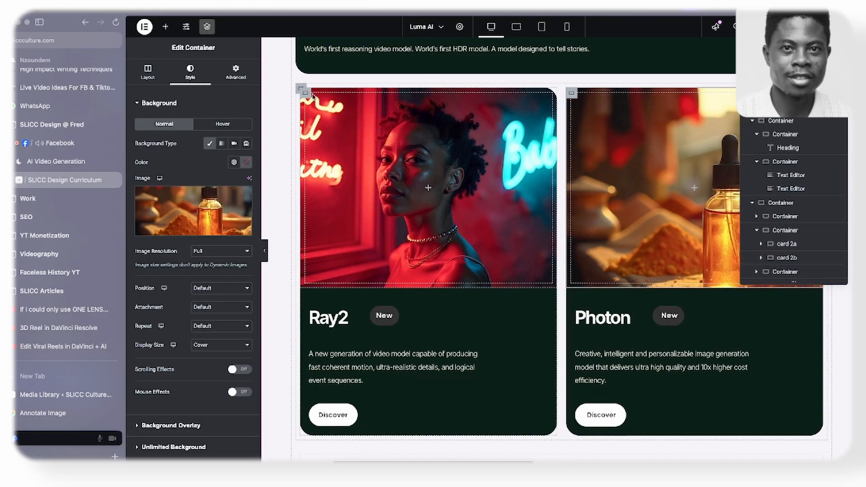
- Replace the background image of the Ray2 card's image container with the media library picture of a hand-held bottle among baobab trees
click(328, 107)
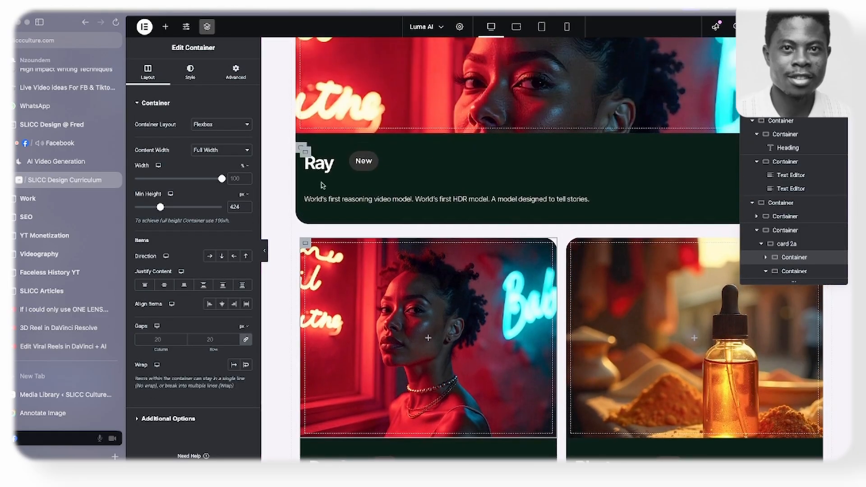
click(189, 72)
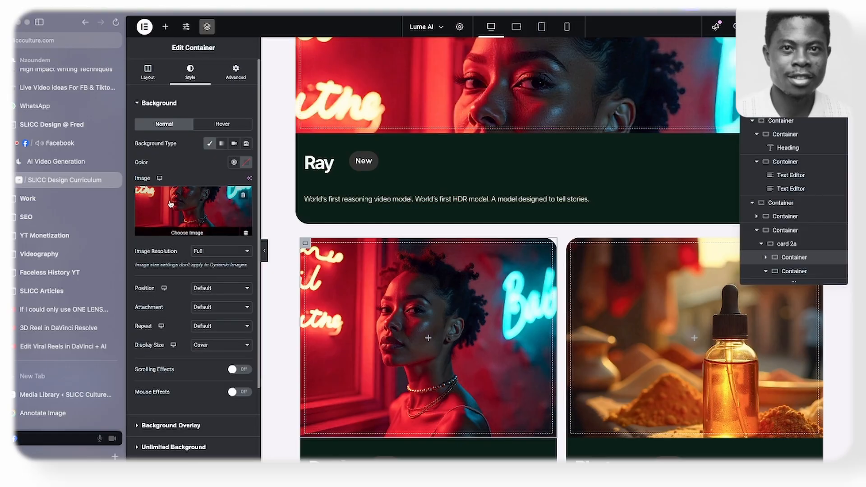
click(205, 203)
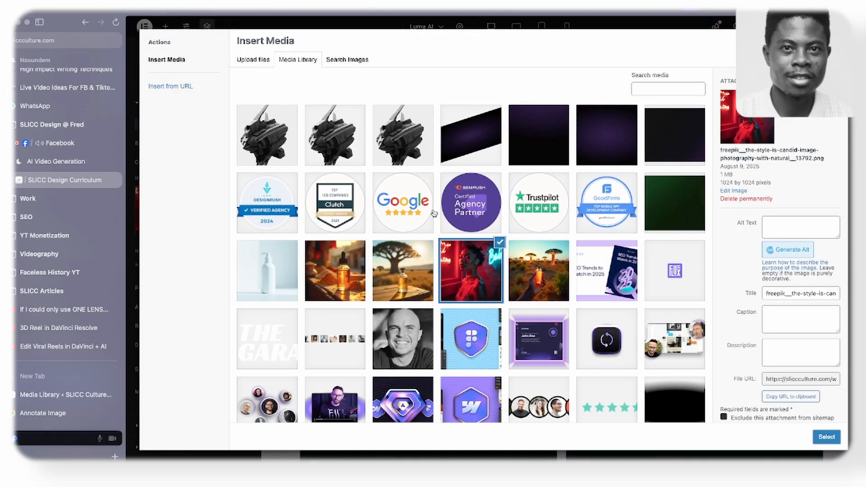
scroll(433, 214, down, 1)
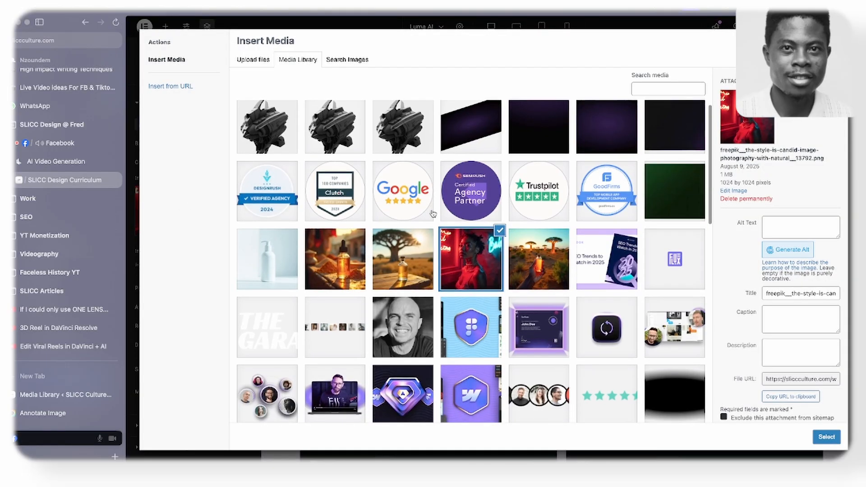
click(552, 260)
click(826, 436)
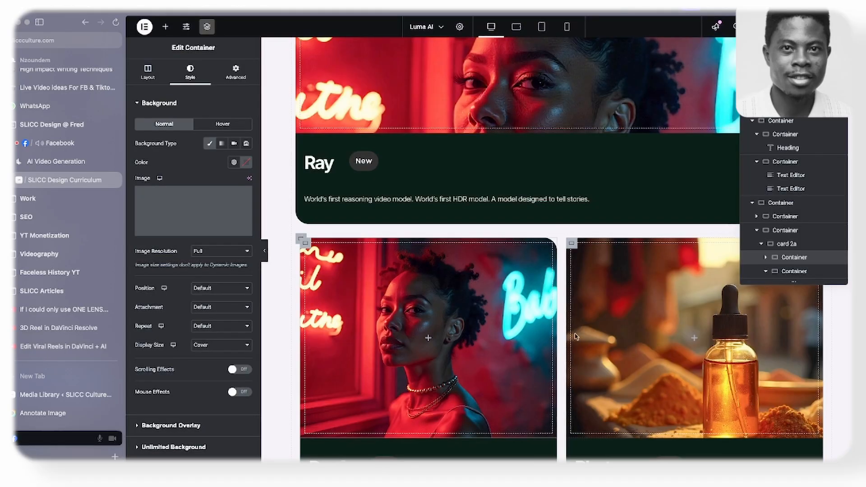
- Review the Ray2 and Photon cards with their new images and the empty container below them
scroll(471, 305, down, 1)
scroll(471, 304, down, 2)
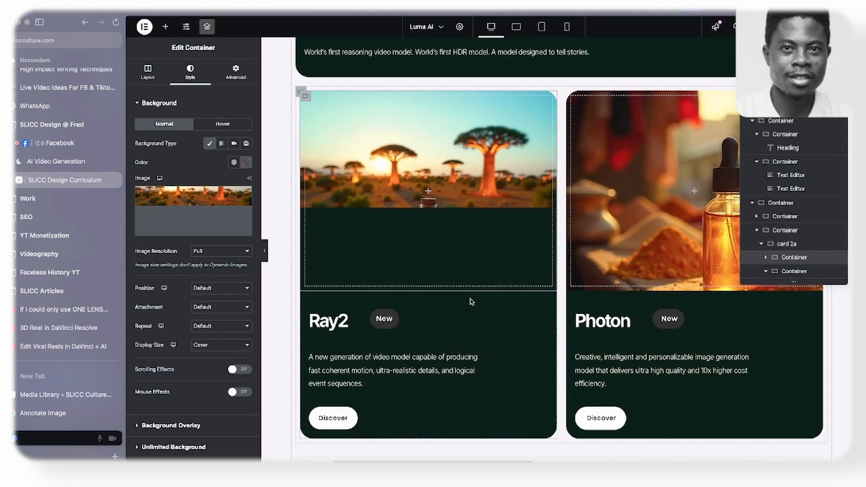
scroll(472, 301, up, 2)
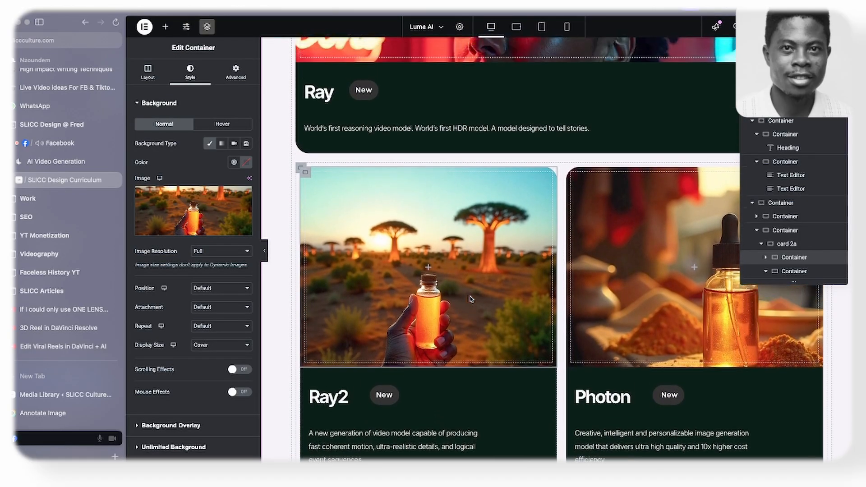
scroll(469, 296, down, 5)
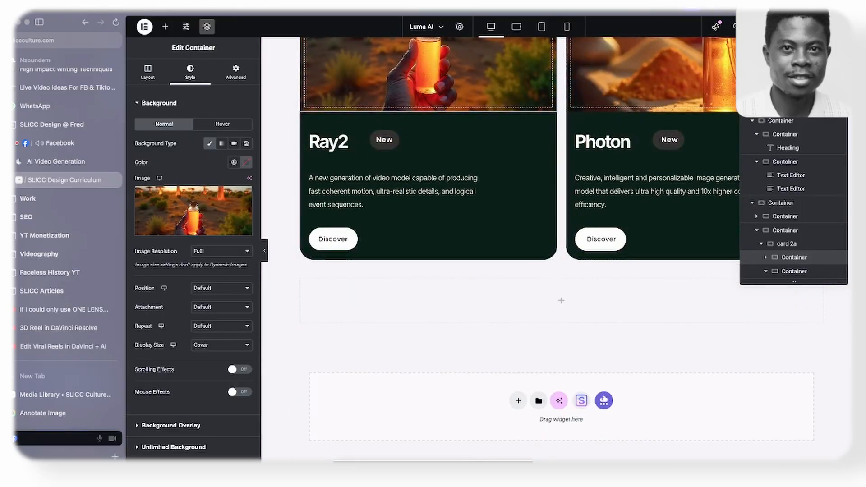
scroll(486, 183, up, 2)
scroll(486, 184, up, 5)
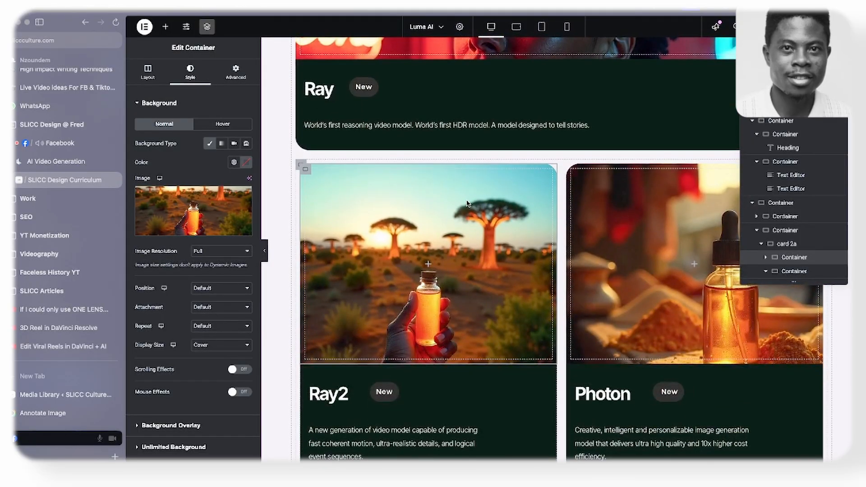
scroll(467, 205, down, 2)
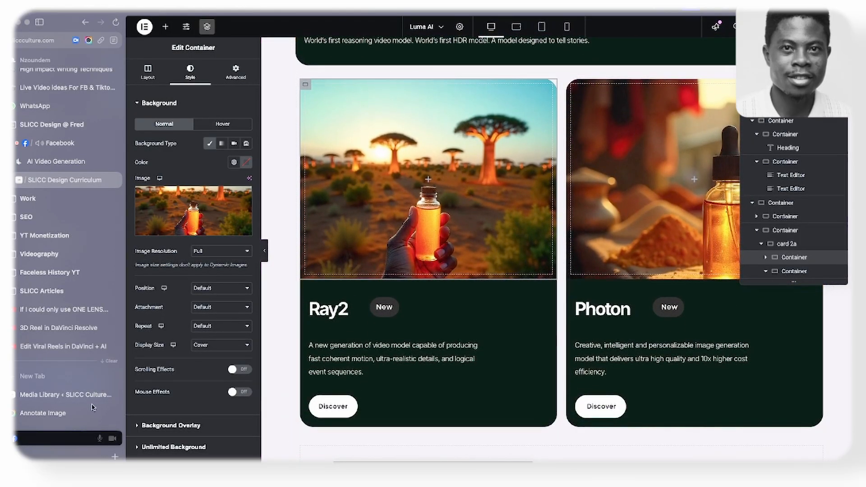
scroll(436, 289, down, 1)
scroll(436, 289, down, 1)
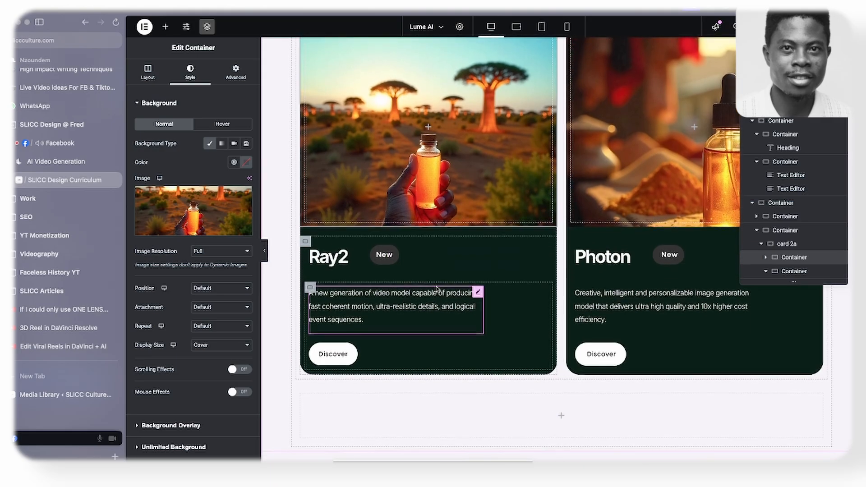
scroll(442, 262, up, 4)
scroll(447, 235, down, 5)
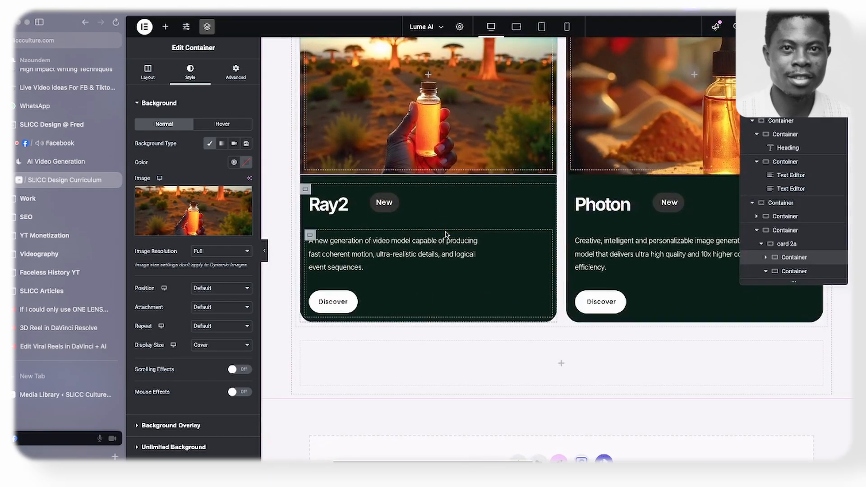
scroll(449, 233, up, 3)
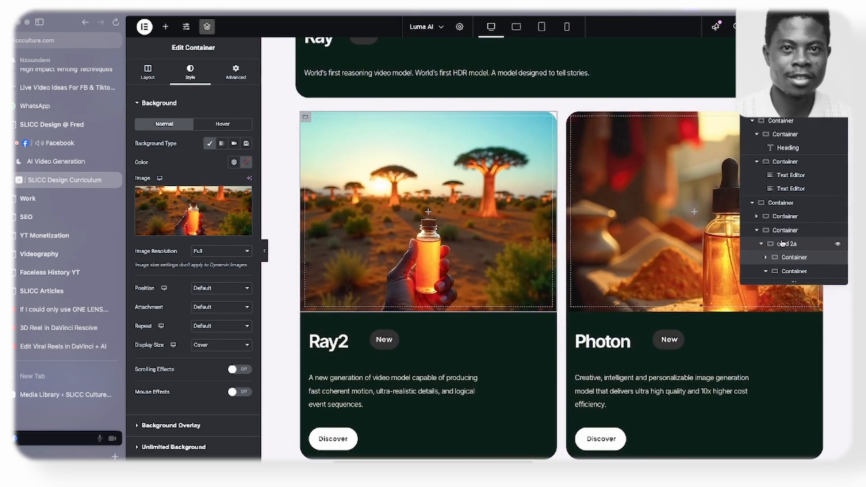
- Copy card 2a, try pasting its style onto the empty container below the two small cards, and preview the page
click(762, 244)
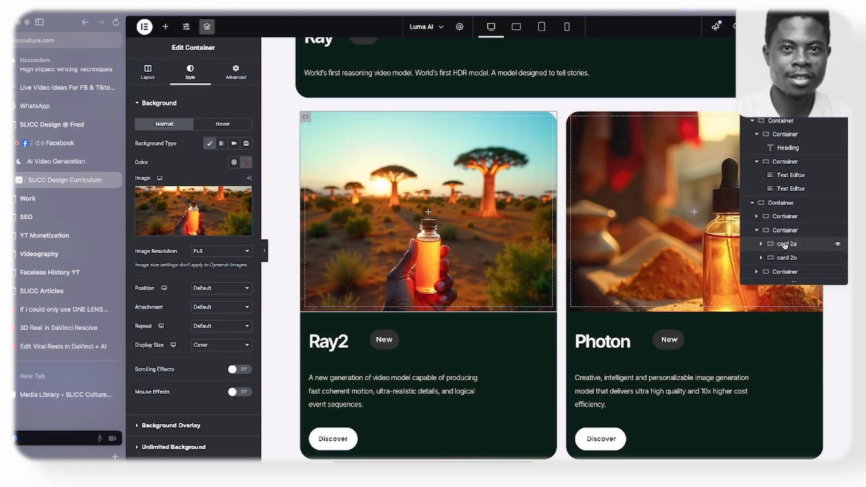
right_click(784, 245)
click(777, 263)
scroll(412, 244, down, 5)
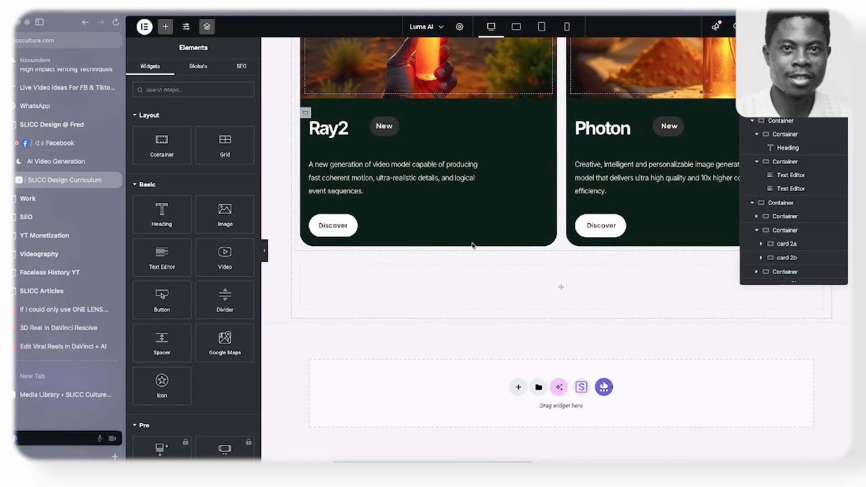
right_click(392, 281)
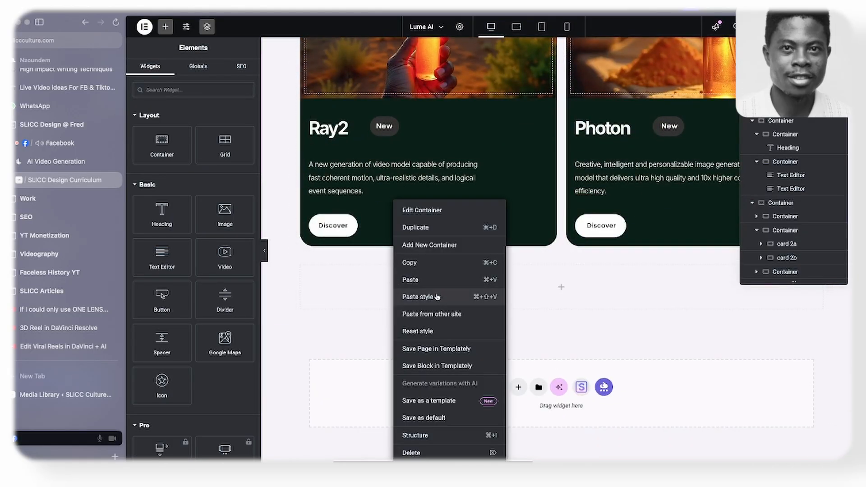
click(435, 296)
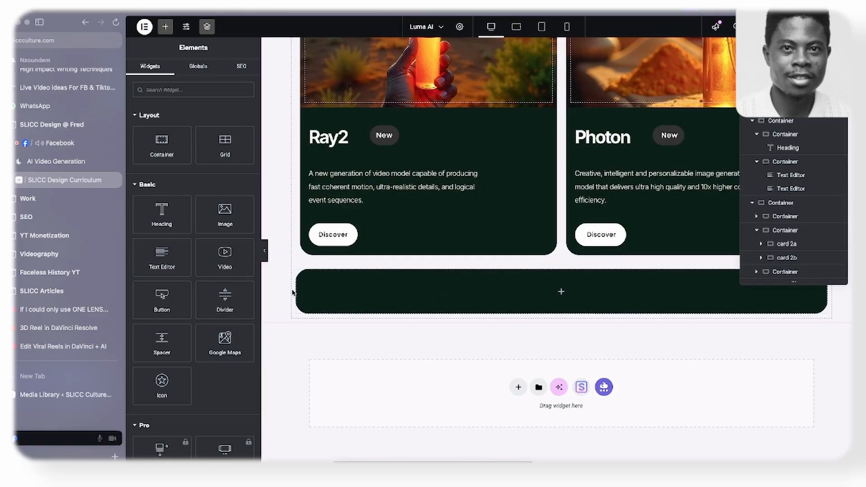
click(266, 257)
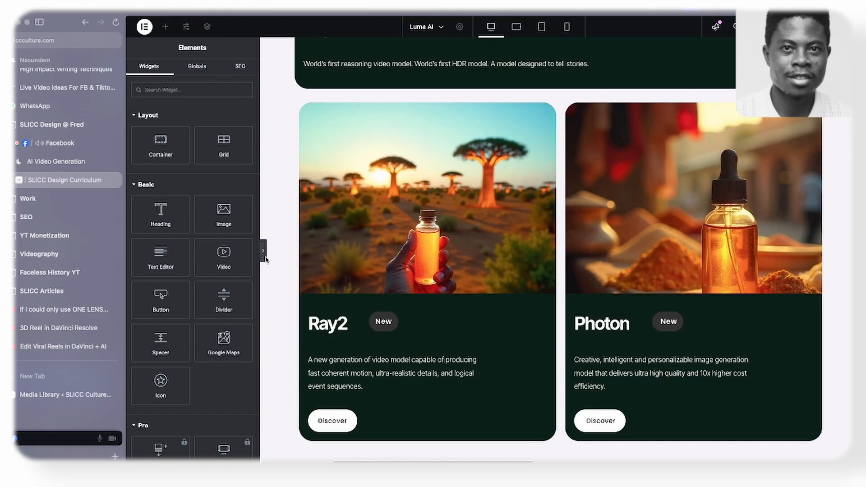
- Copy card 2a and paste the copy into the empty container below the Ray2 and Photon cards
scroll(244, 261, down, 1)
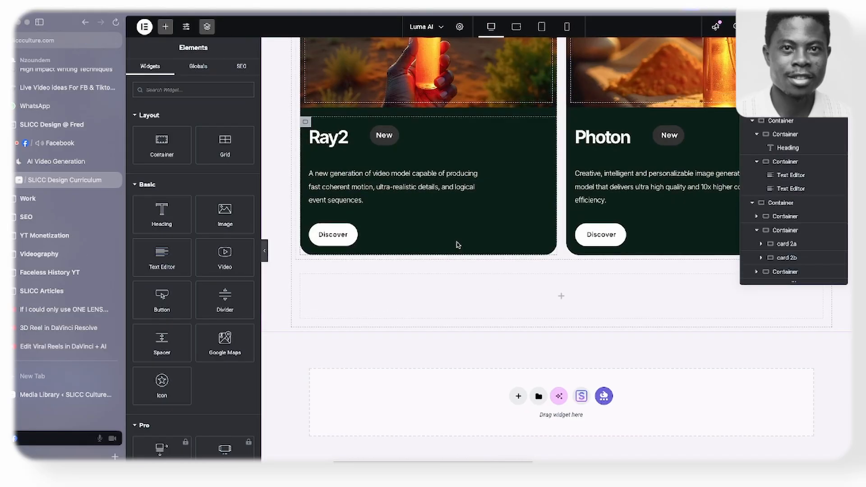
click(781, 246)
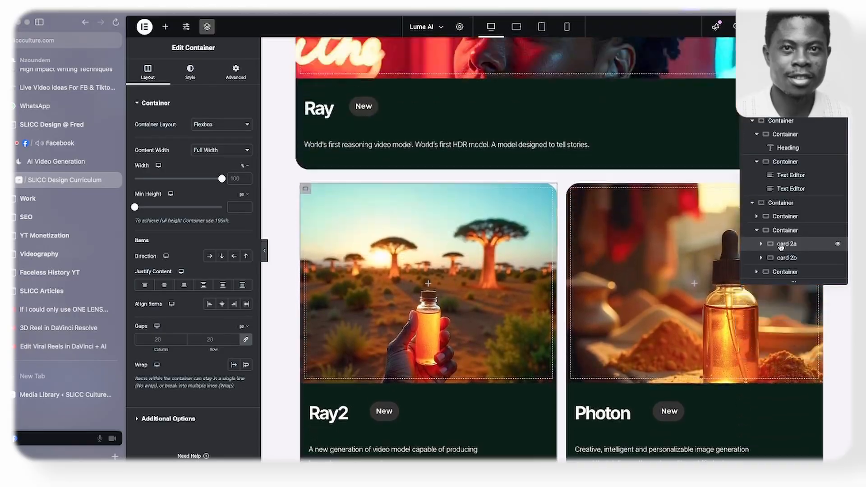
right_click(781, 246)
click(775, 262)
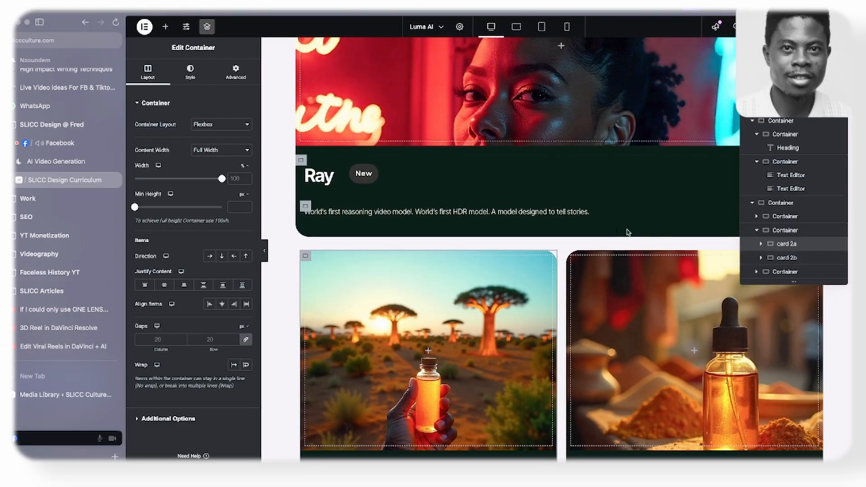
scroll(483, 230, down, 10)
right_click(391, 291)
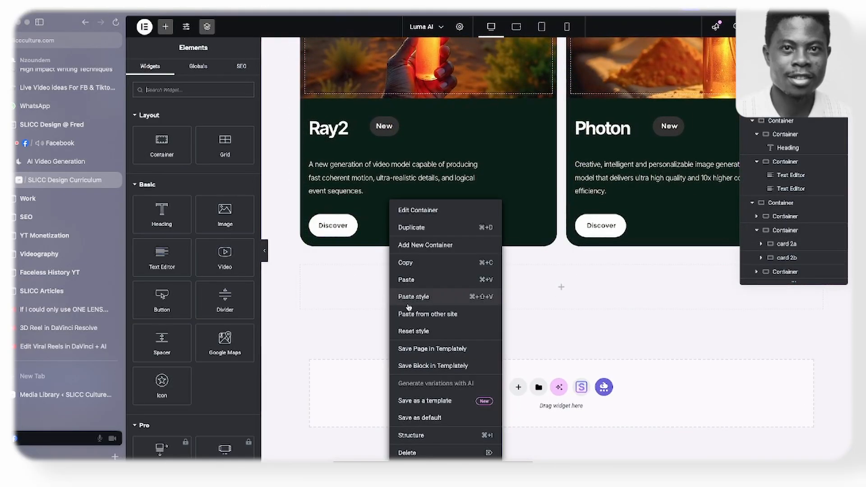
click(422, 281)
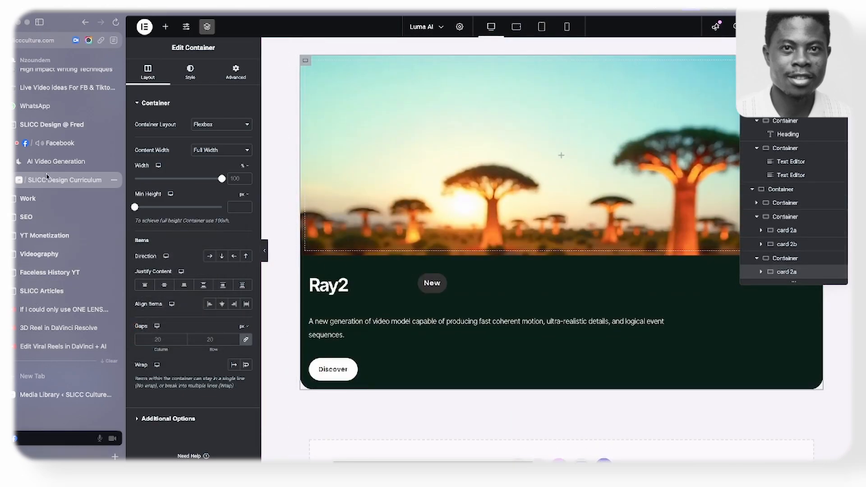
- Following the article card on the Luma AI reference page, rename the pasted card to Card3 and set its direction to row reversed
click(50, 158)
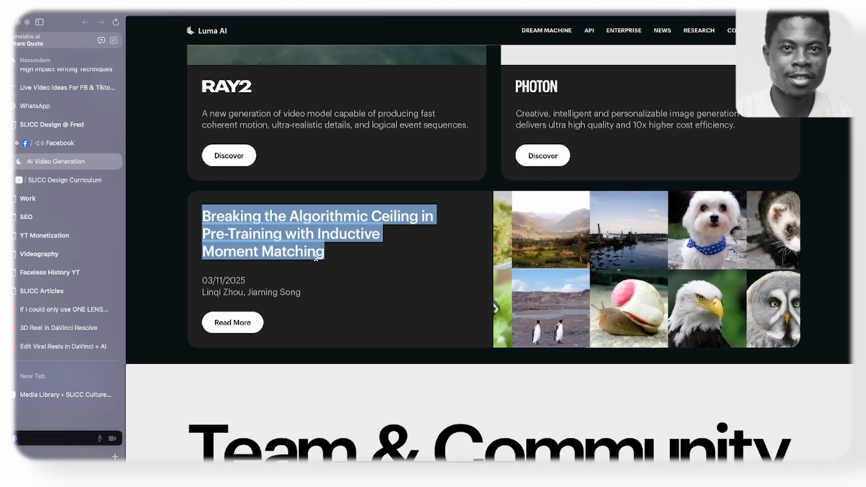
click(564, 236)
scroll(441, 230, up, 10)
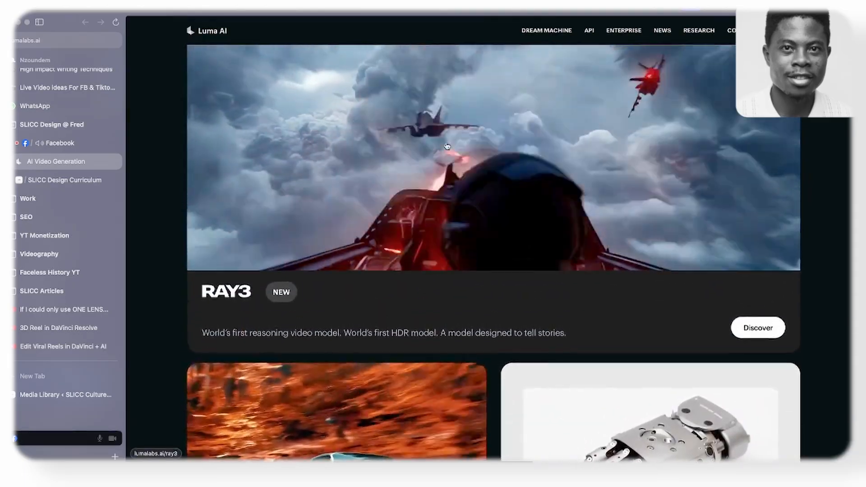
scroll(418, 148, down, 10)
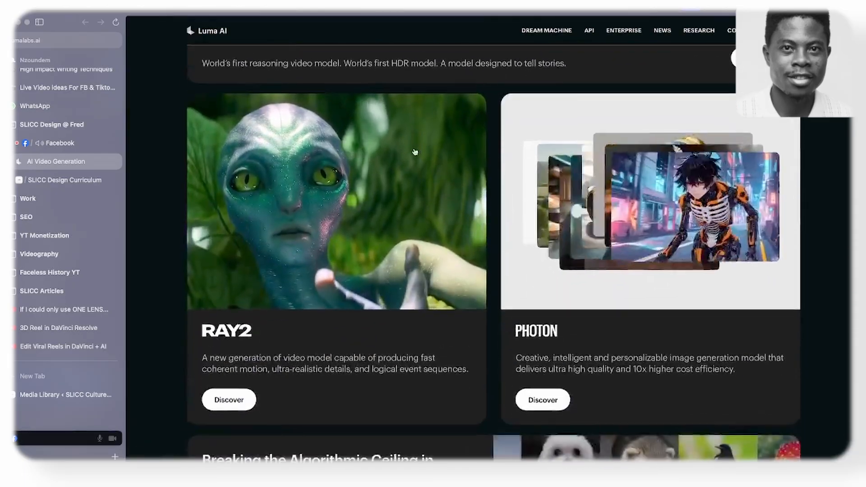
scroll(414, 156, down, 1)
scroll(390, 190, up, 2)
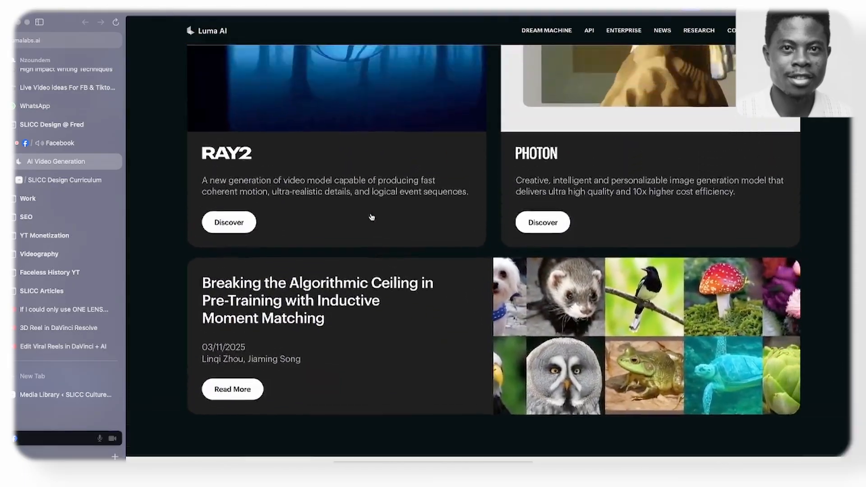
click(68, 179)
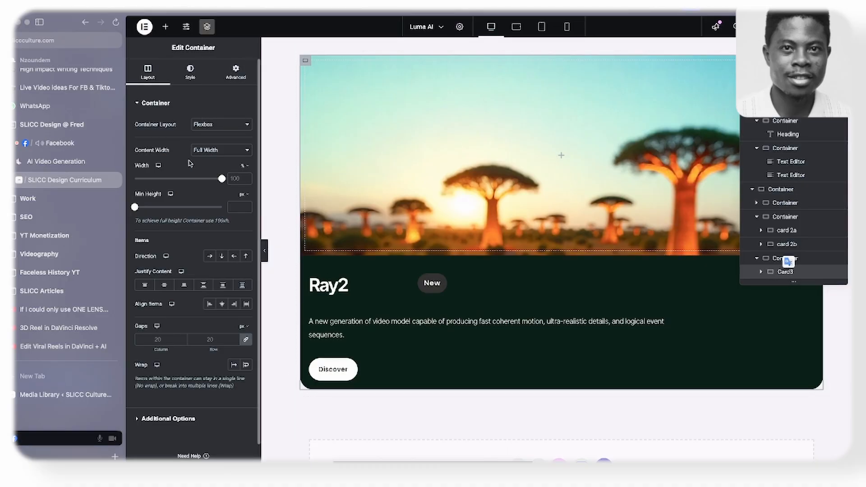
click(210, 257)
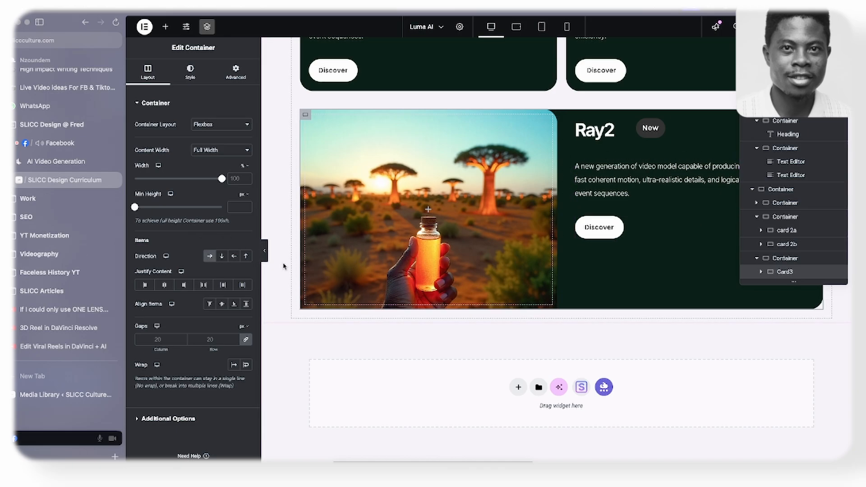
click(235, 256)
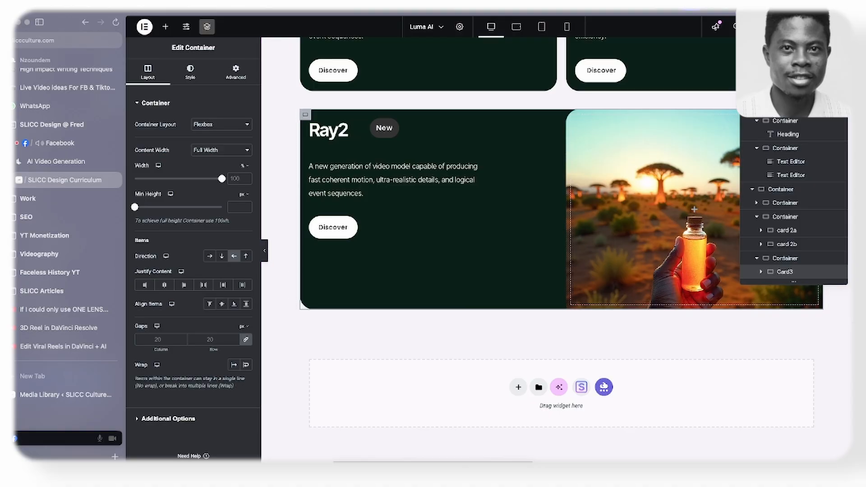
click(207, 26)
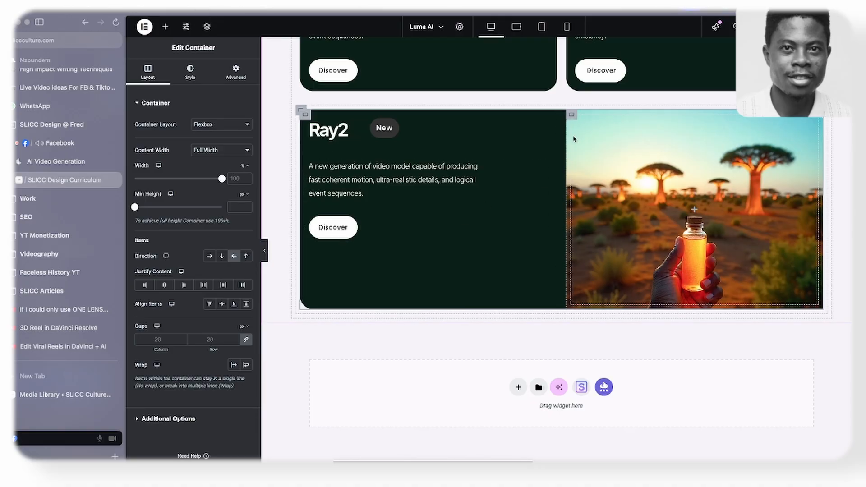
- Set the border radius of Card3's image container to 0, 30, 30, 0 px and preview the card
click(571, 116)
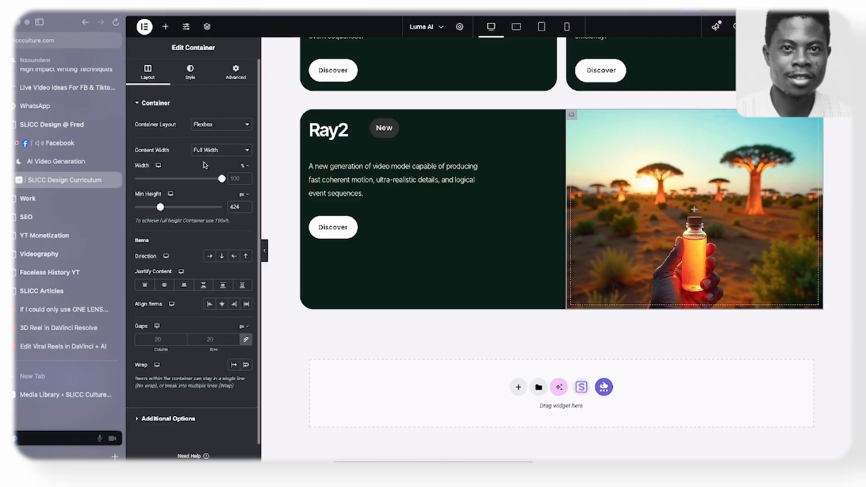
click(190, 71)
scroll(191, 247, down, 3)
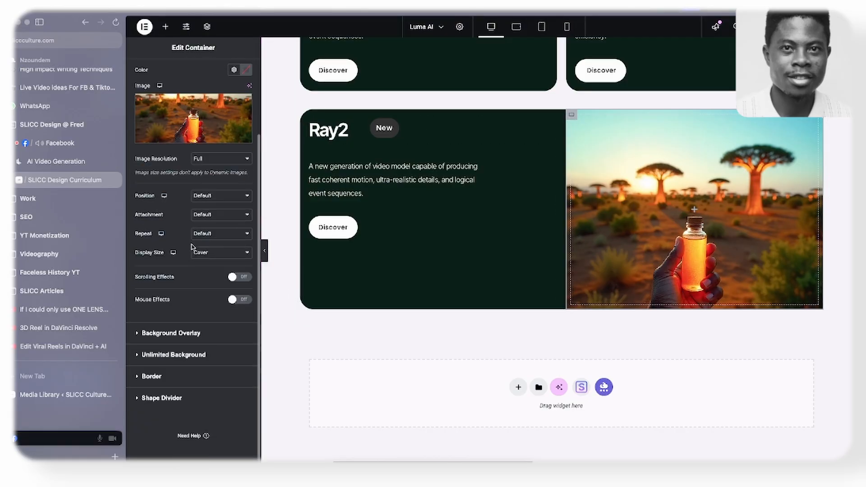
click(171, 382)
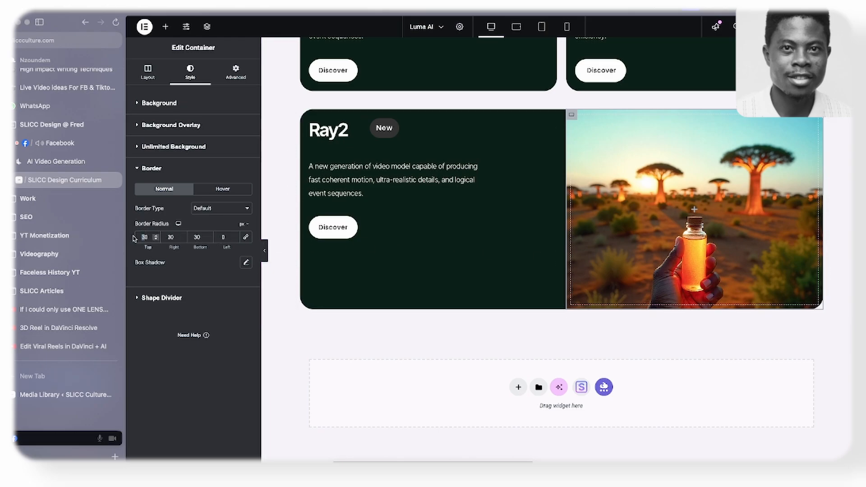
click(265, 257)
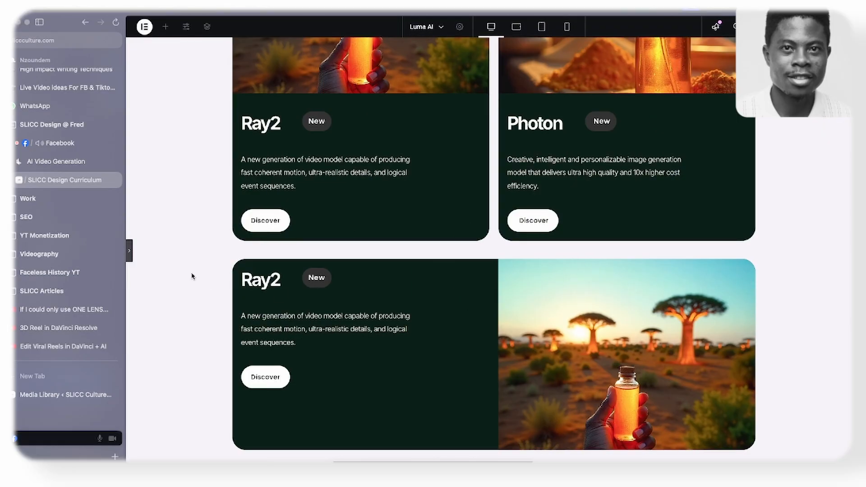
click(128, 255)
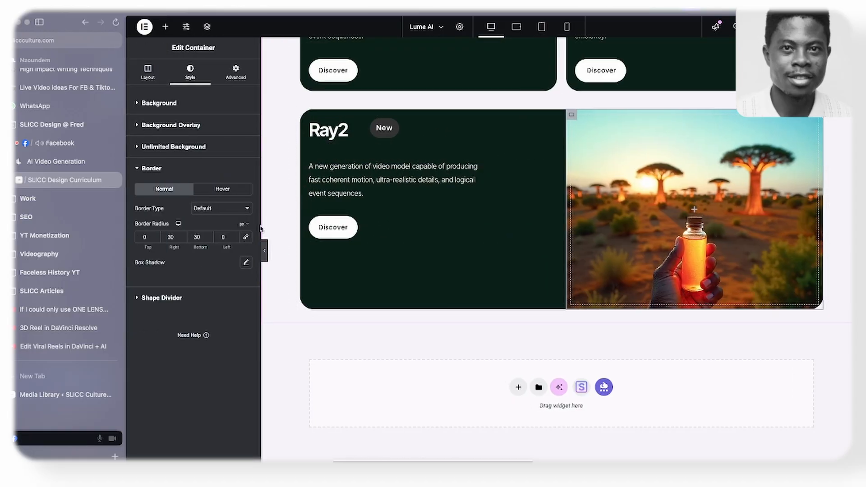
- Replace Card3's heading with "Breaking the Algorithmic Ceiling in Pre-Training with Inductive Moment Matching" copied from the Luma AI reference page
click(71, 165)
scroll(329, 188, down, 5)
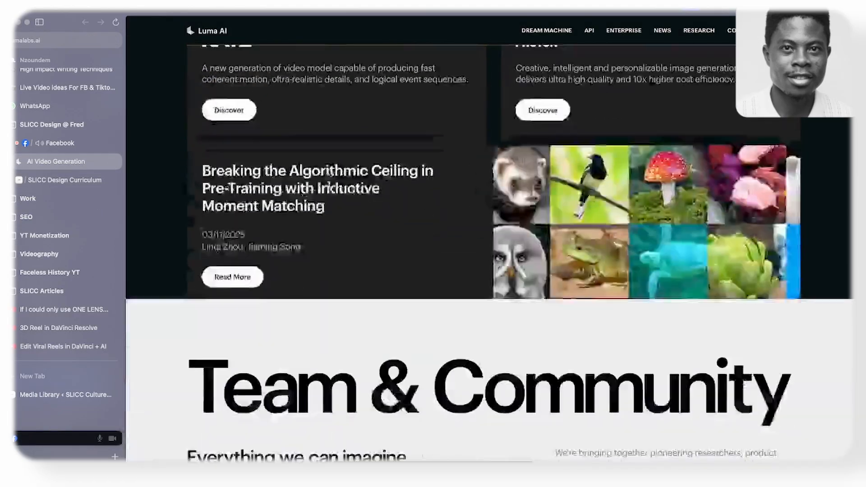
scroll(329, 188, up, 2)
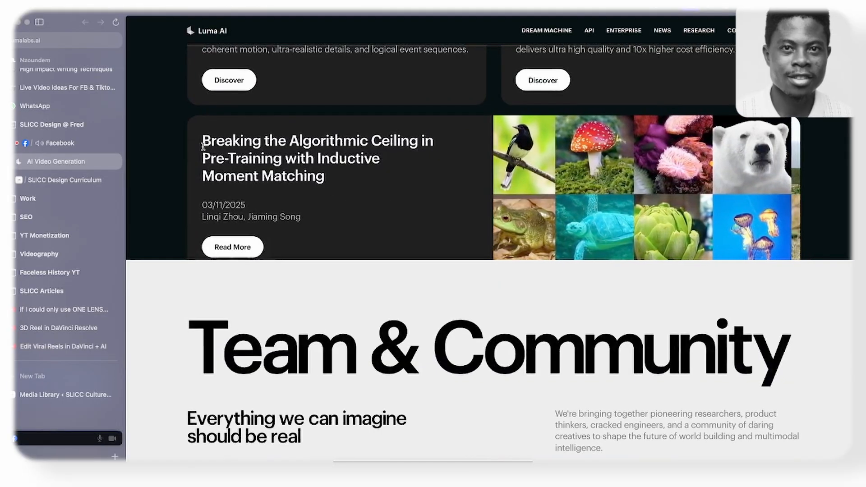
drag(202, 140, 360, 180)
key(super+c)
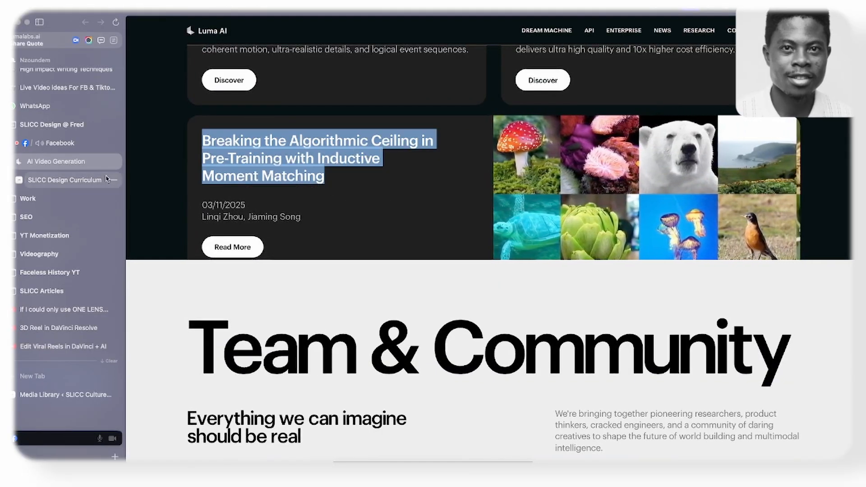
click(68, 179)
click(329, 131)
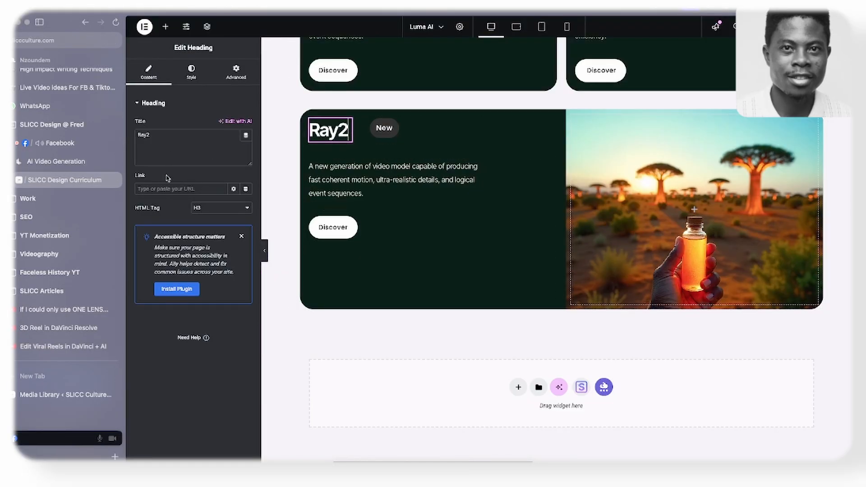
click(175, 157)
key(super+a)
key(super+v)
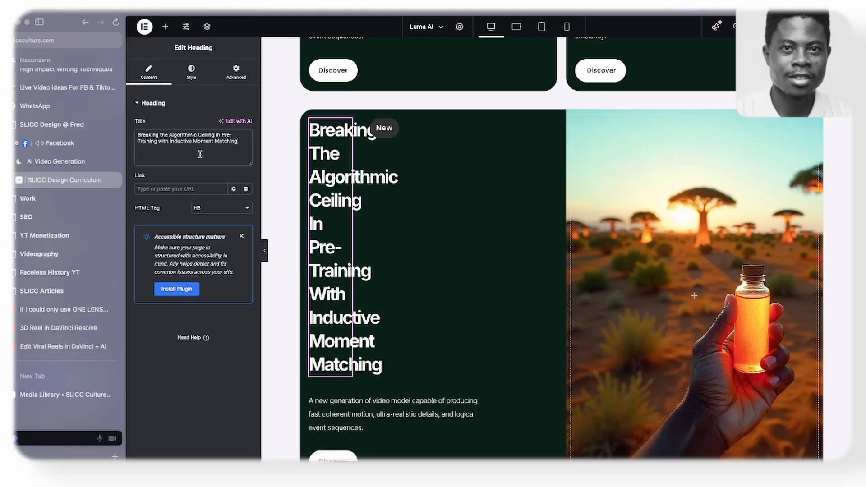
- Copy the subheading under Research and paste its style onto Card3's heading
right_click(348, 133)
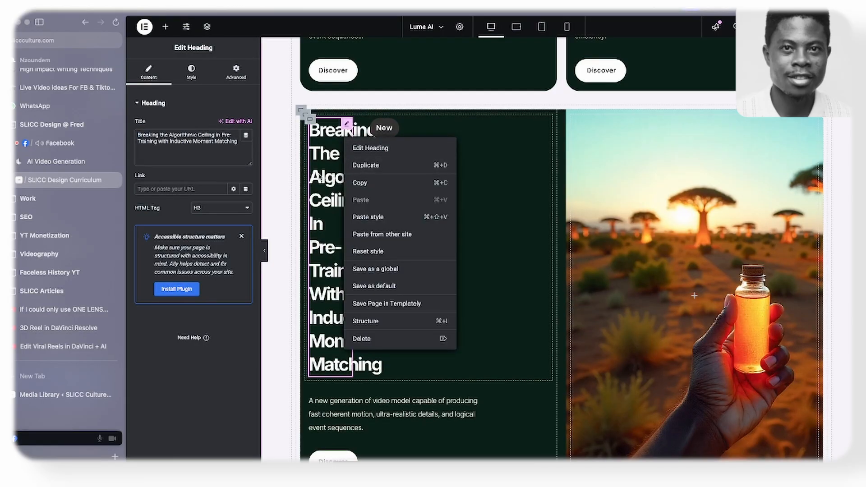
key(Escape)
scroll(562, 156, up, 15)
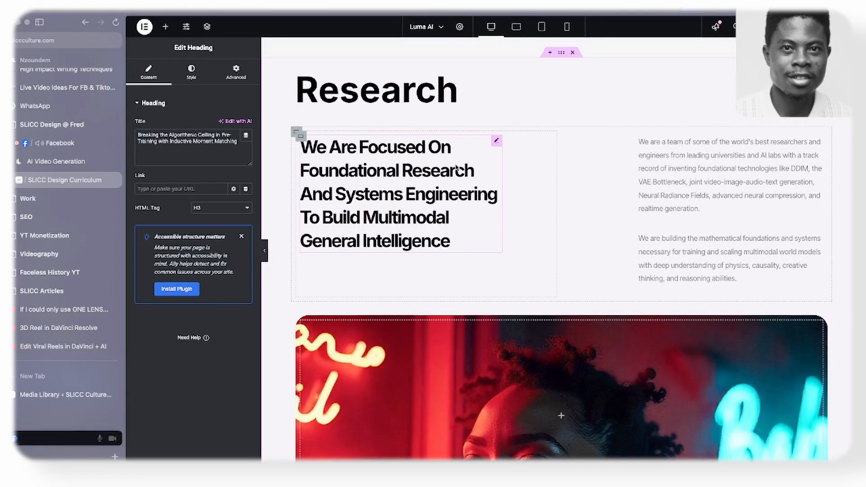
right_click(457, 168)
click(483, 207)
scroll(475, 198, down, 18)
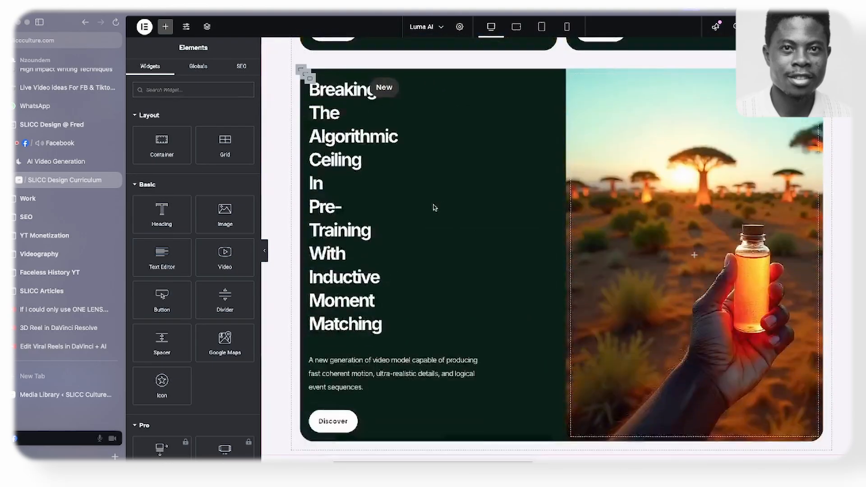
right_click(334, 240)
click(406, 321)
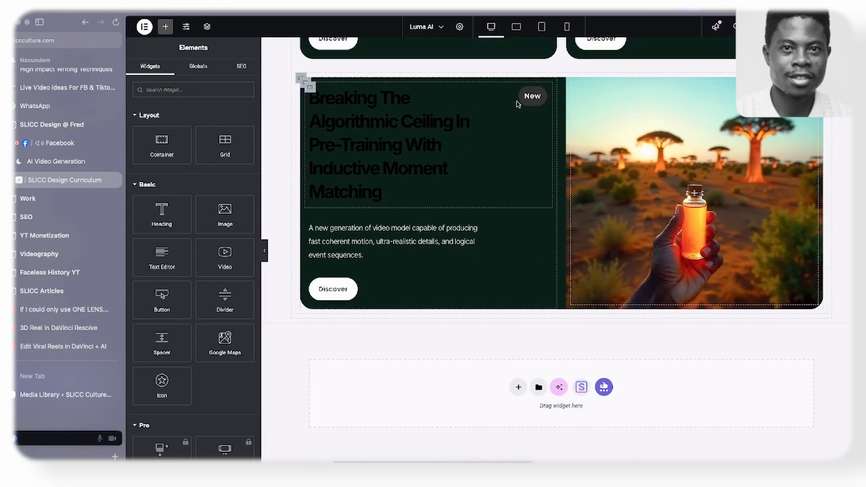
- Delete the New badge from Card3 and set the card heading's text color to white
right_click(518, 104)
click(556, 298)
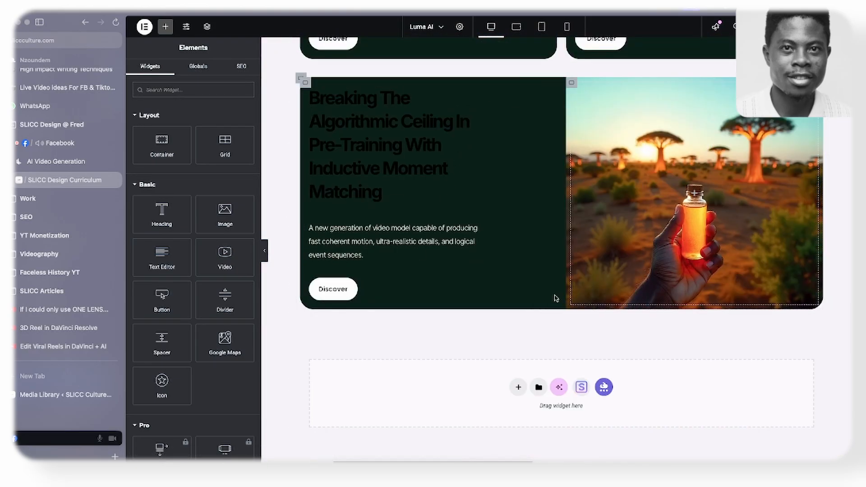
click(392, 156)
click(192, 73)
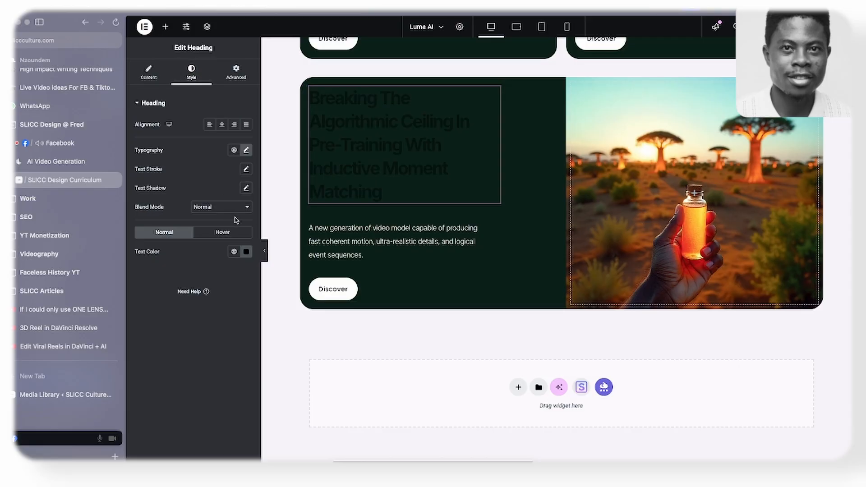
click(246, 251)
click(167, 273)
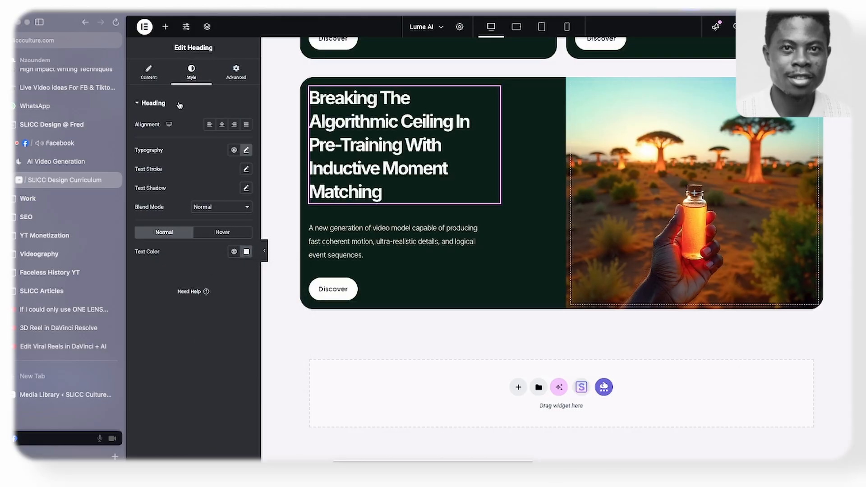
- Copy the article's date and author lines from the Luma AI reference page and set Card3's button text to "Read More"
click(80, 159)
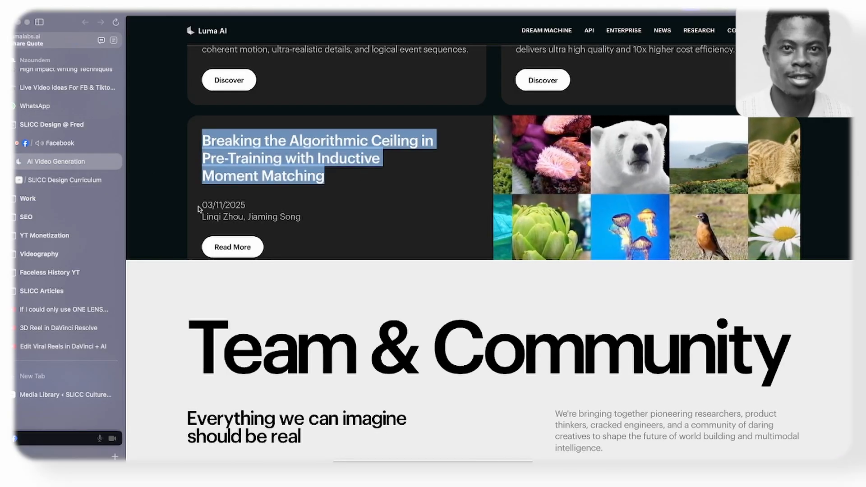
drag(201, 203, 301, 218)
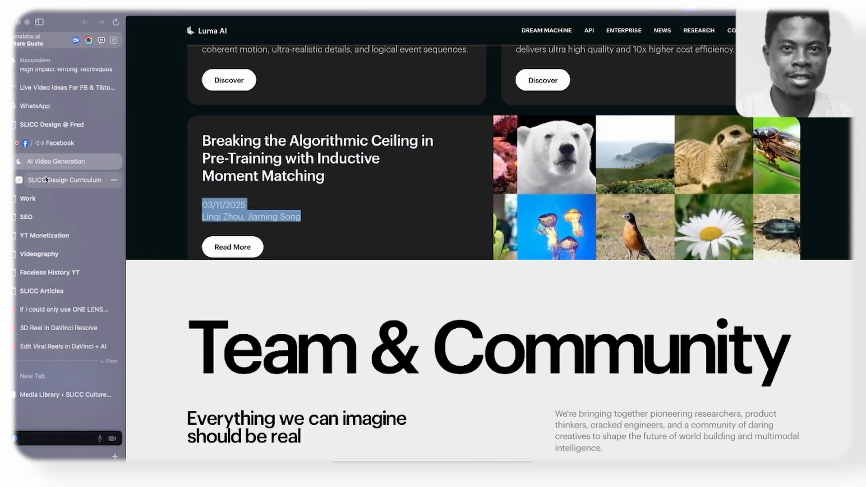
click(64, 179)
click(333, 289)
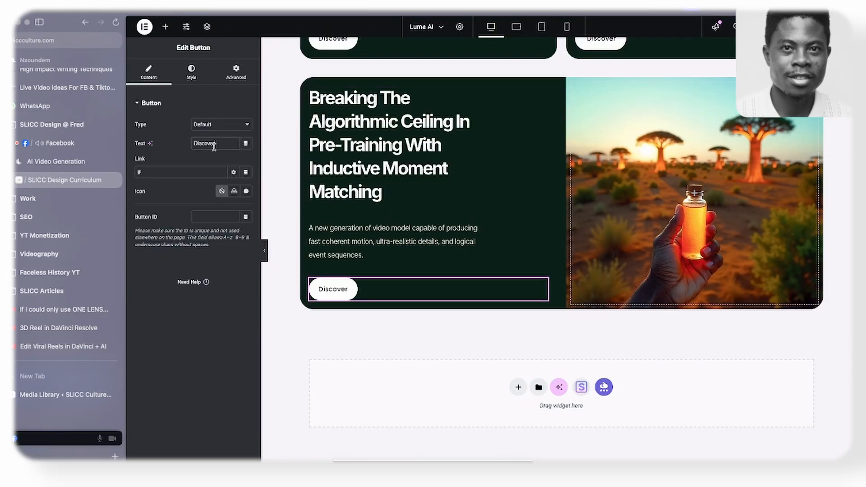
text(Read)
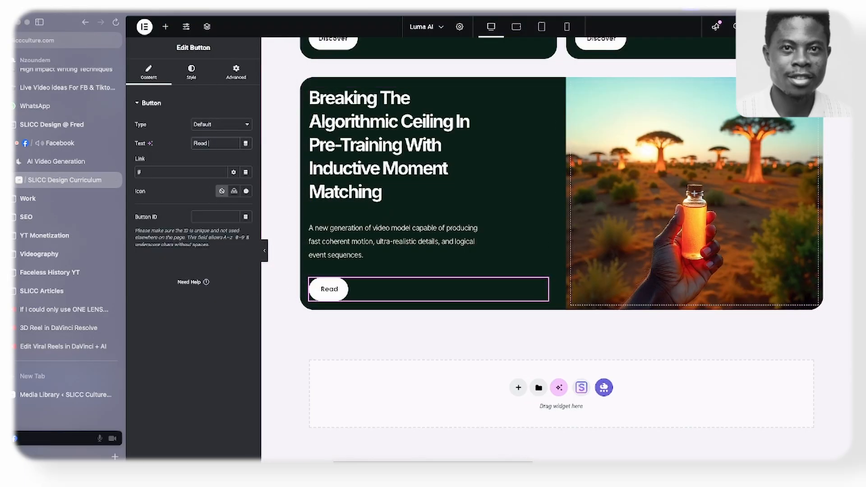
text( More)
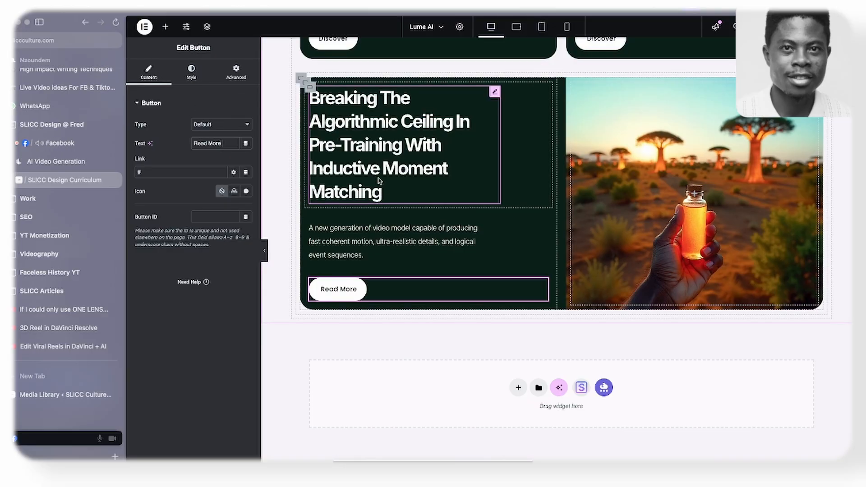
- Replace Card3's description paragraph with the date and author lines copied from the Luma AI reference page
click(310, 226)
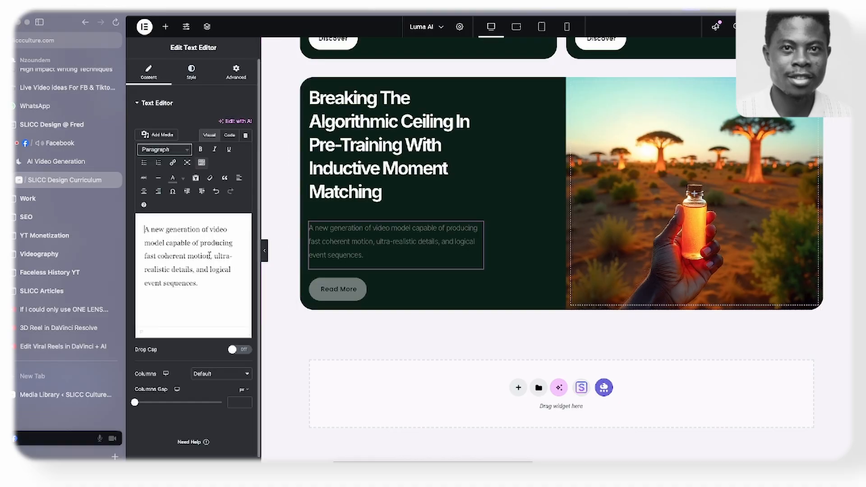
key(ctrl+a)
key(ctrl+v)
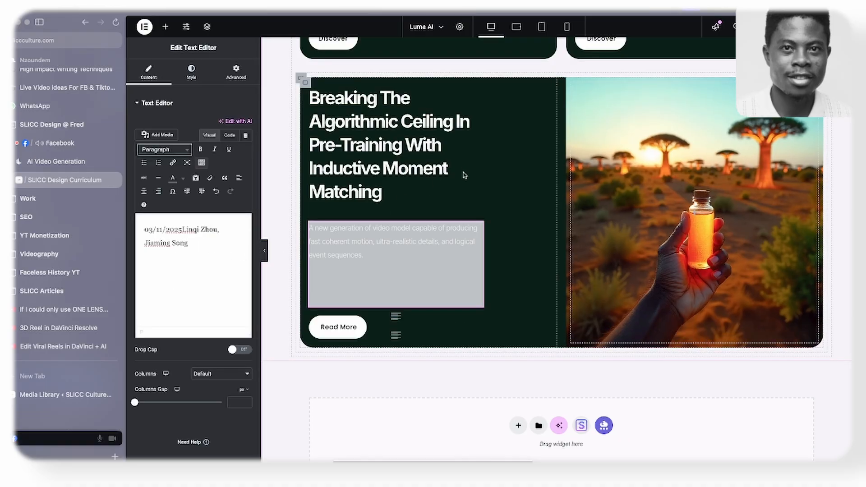
- Set the custom width of Card3's article heading to 100%
click(485, 156)
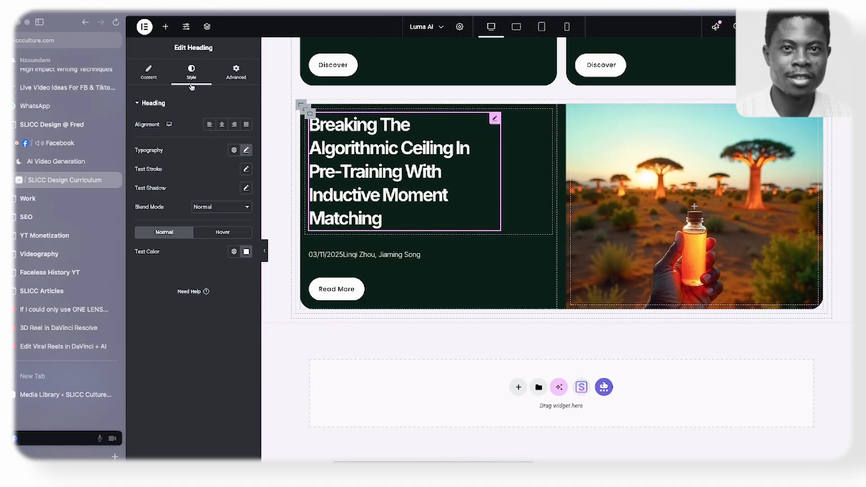
click(236, 72)
drag(204, 223, 222, 223)
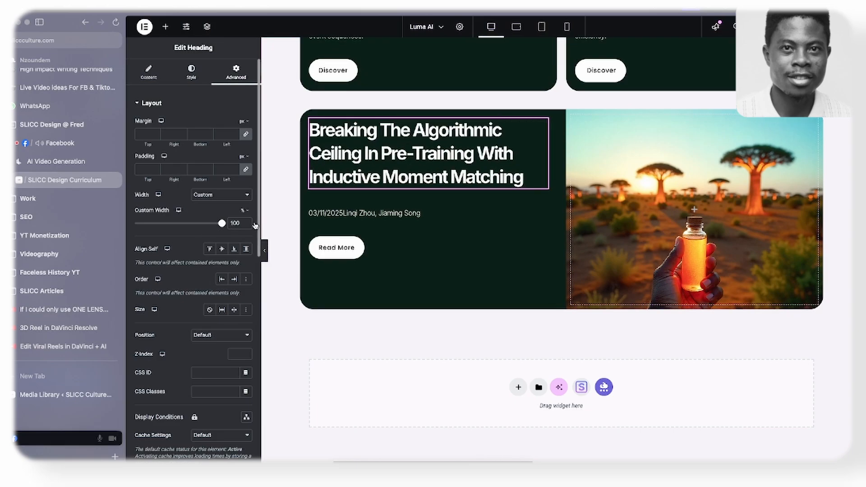
- Center the content of Card3's text container vertically and compare it with the article card on the Luma AI reference page
click(302, 113)
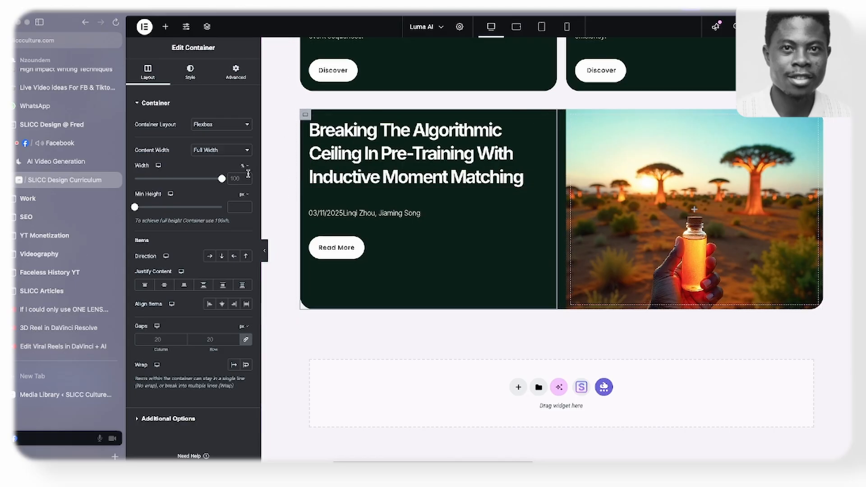
click(165, 286)
click(56, 161)
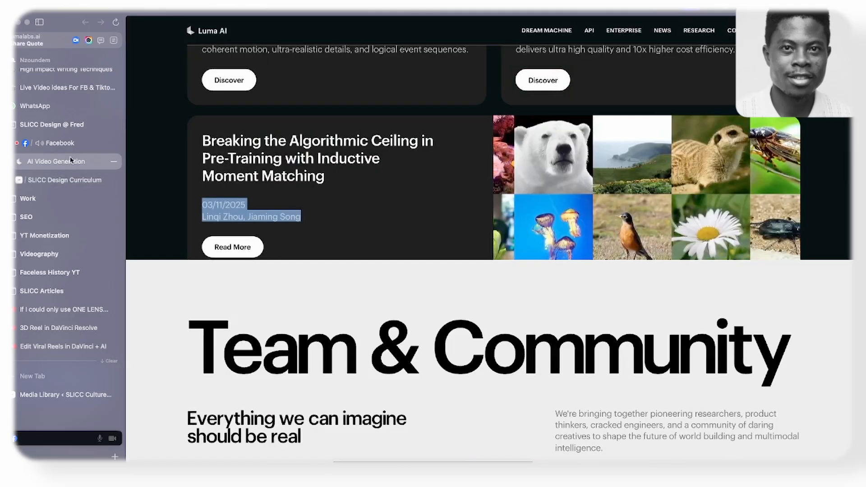
scroll(305, 195, down, 1)
scroll(306, 196, up, 3)
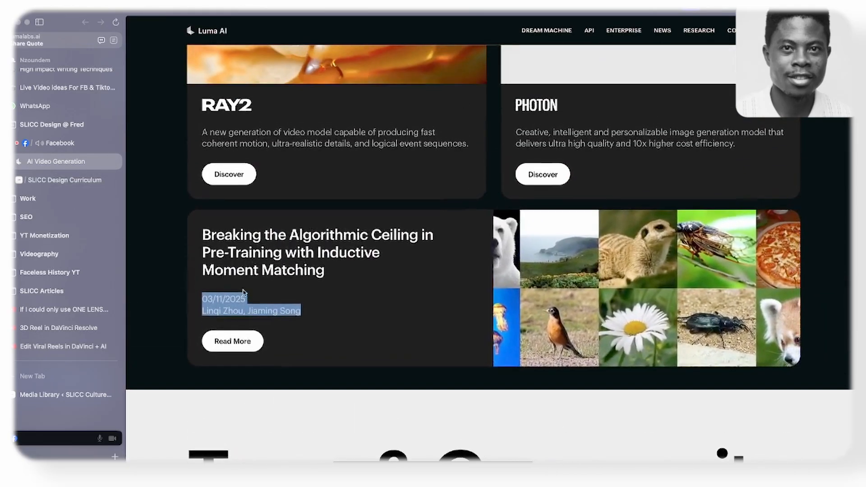
click(65, 180)
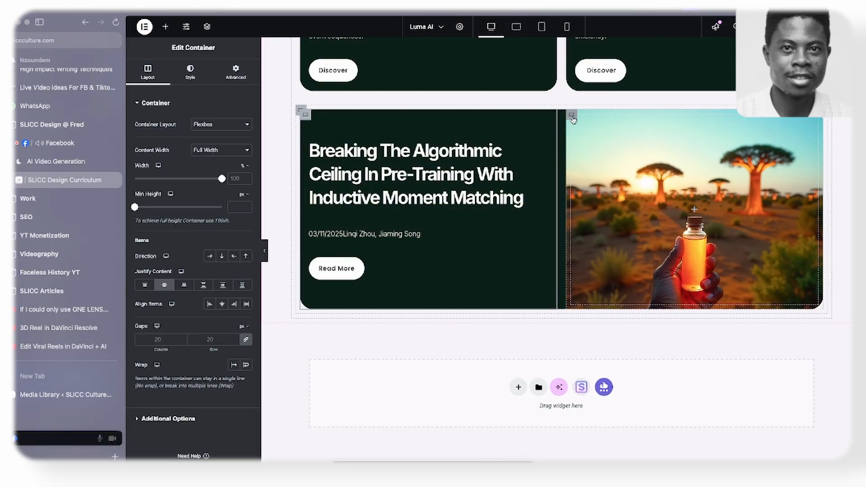
- Set the minimum height of Card3's image container to 360 px and check the article card and Team & Community section on the reference page
click(572, 117)
click(144, 73)
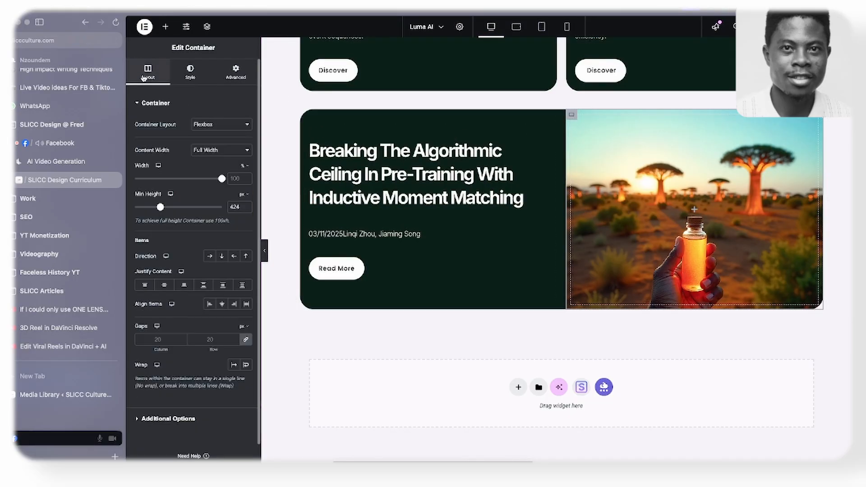
drag(159, 213, 158, 209)
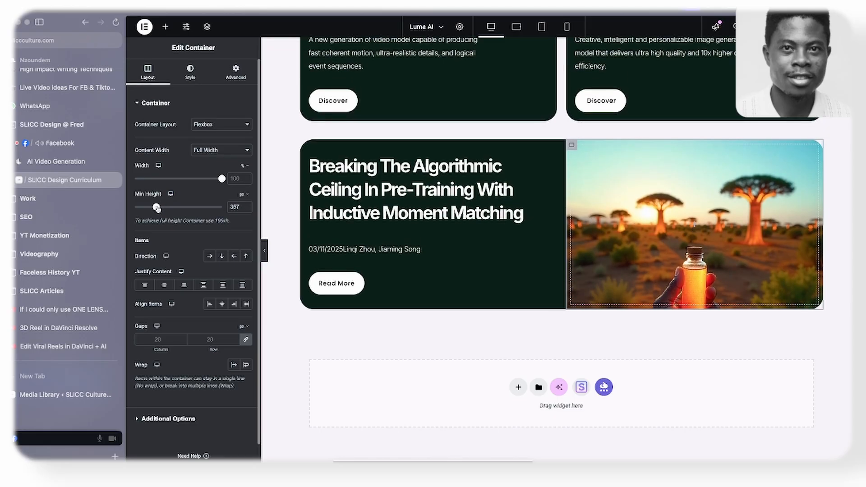
click(247, 205)
click(246, 205)
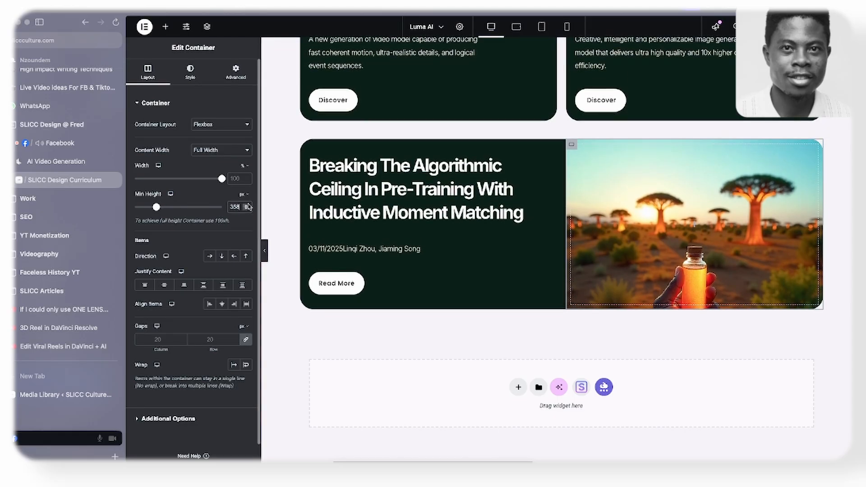
click(246, 205)
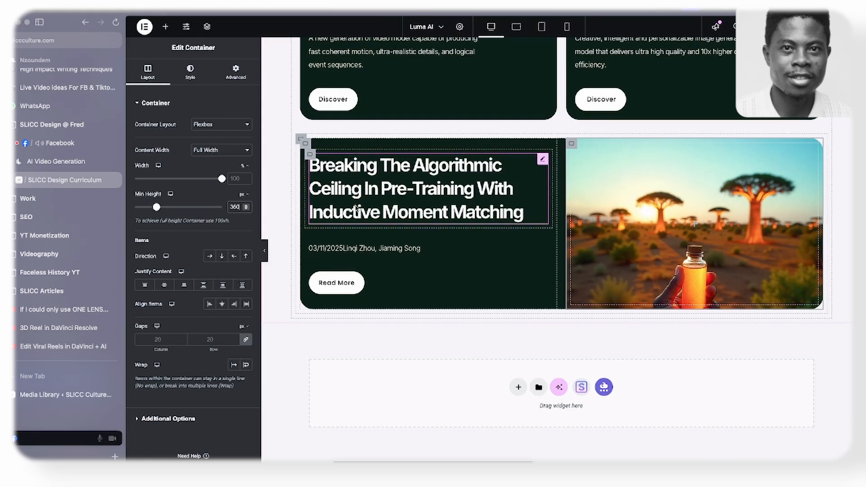
click(34, 161)
scroll(258, 190, up, 10)
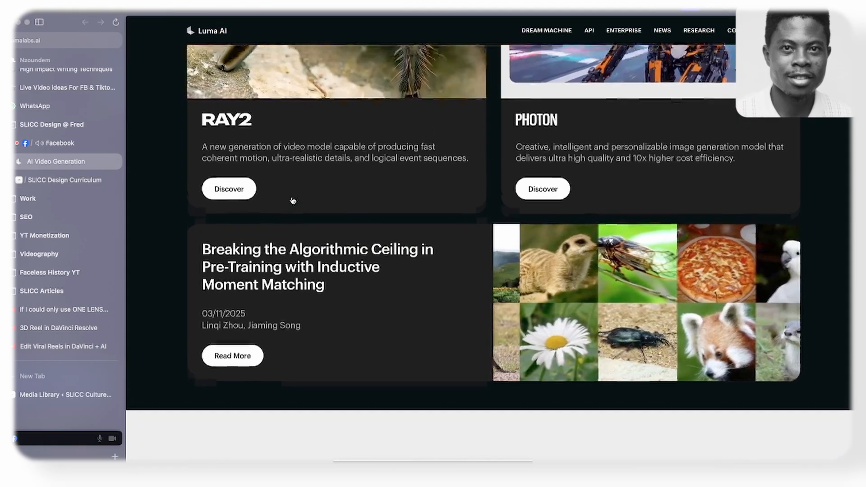
scroll(304, 125, down, 7)
scroll(305, 125, down, 8)
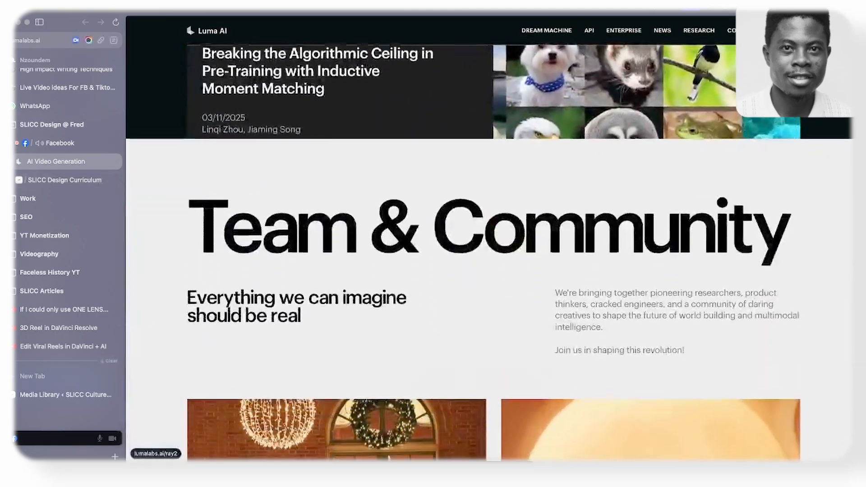
click(35, 179)
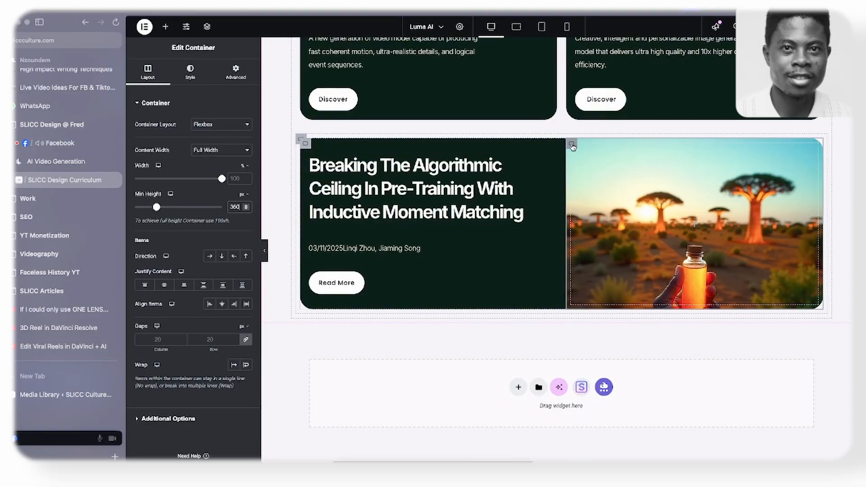
- Give the Research section's outer container a classic background type
scroll(564, 140, up, 10)
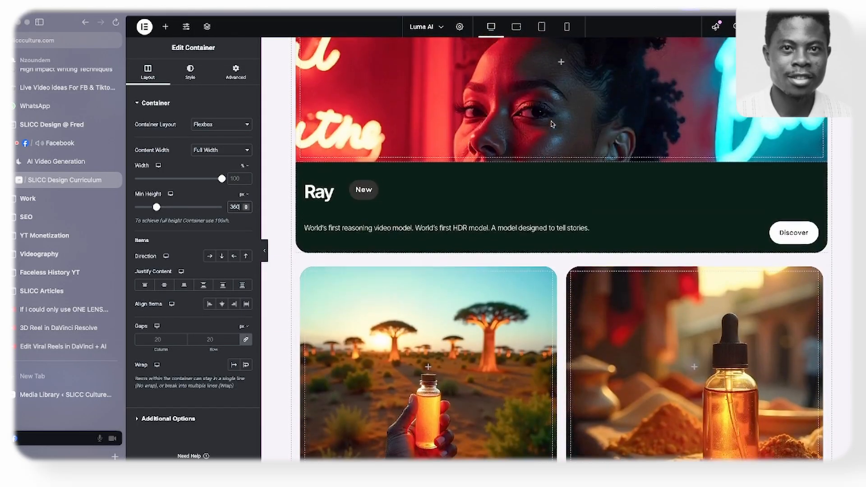
scroll(555, 124, up, 10)
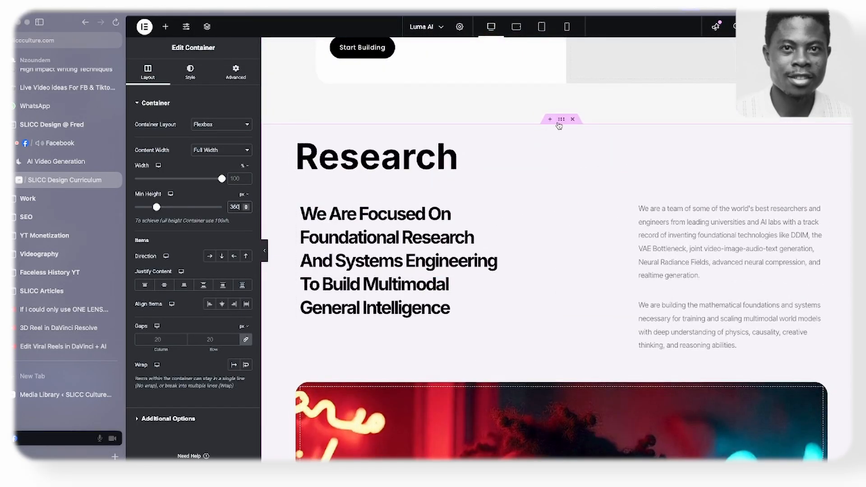
click(561, 120)
click(189, 73)
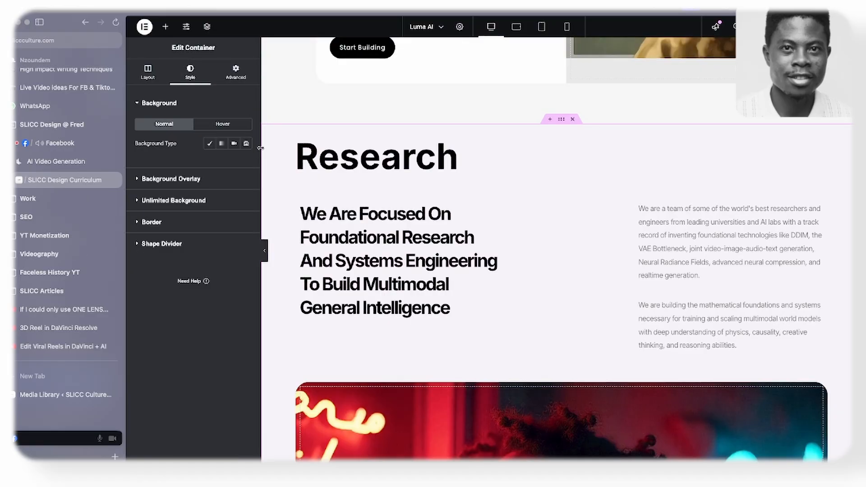
click(208, 144)
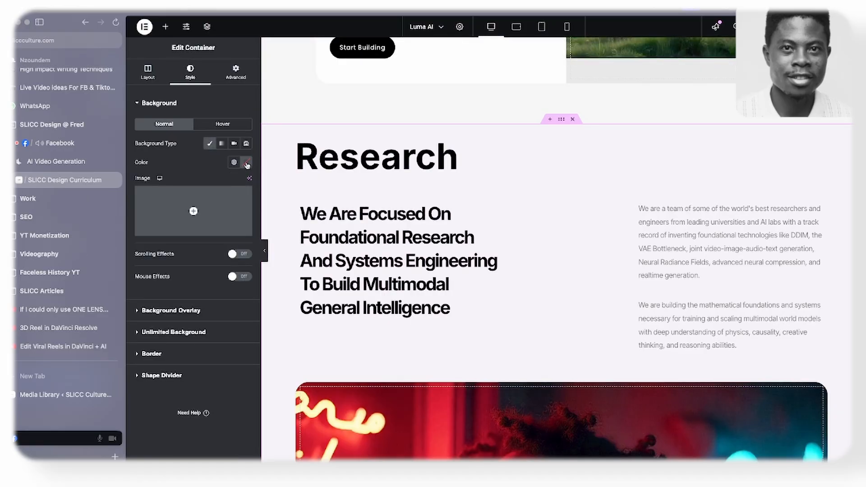
- Copy the container of the Ray3 introduction and Luma's mission section and paste its style onto the Research section's container
scroll(533, 166, up, 10)
scroll(533, 167, up, 10)
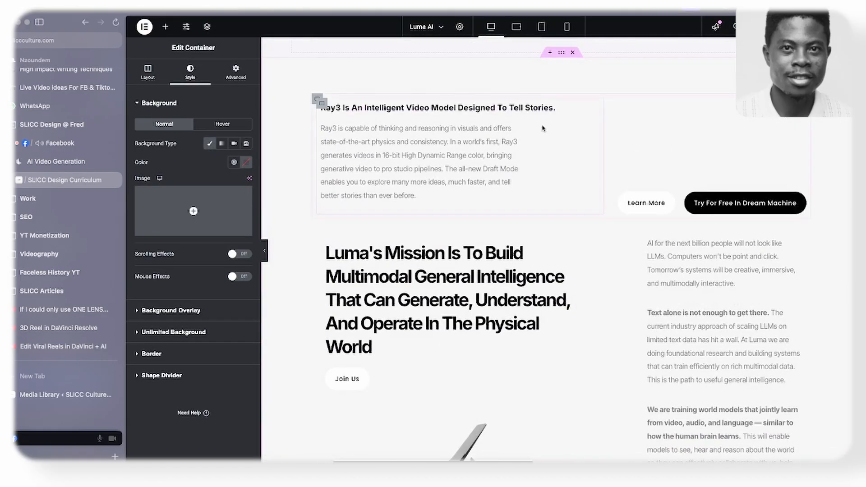
right_click(562, 56)
scroll(540, 143, down, 15)
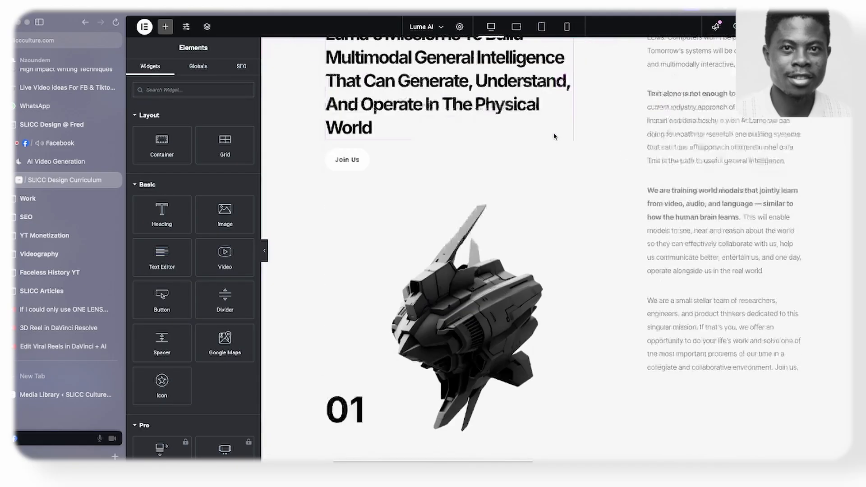
scroll(540, 142, down, 15)
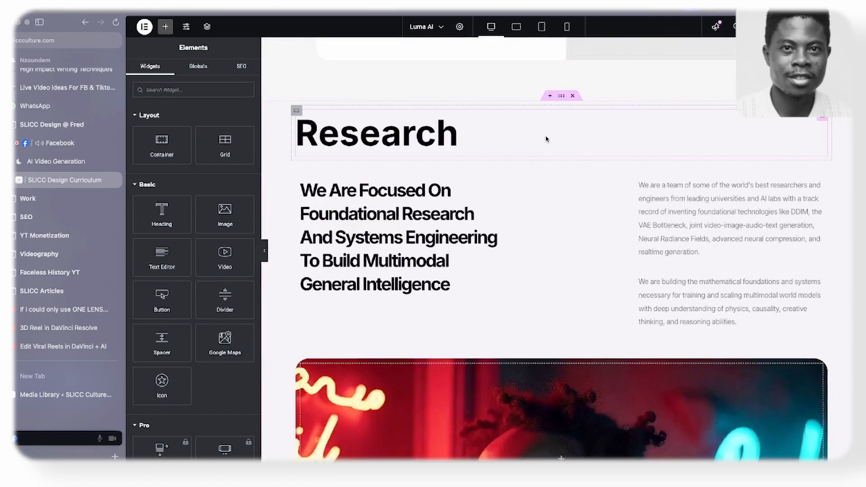
scroll(546, 139, down, 2)
scroll(545, 136, up, 2)
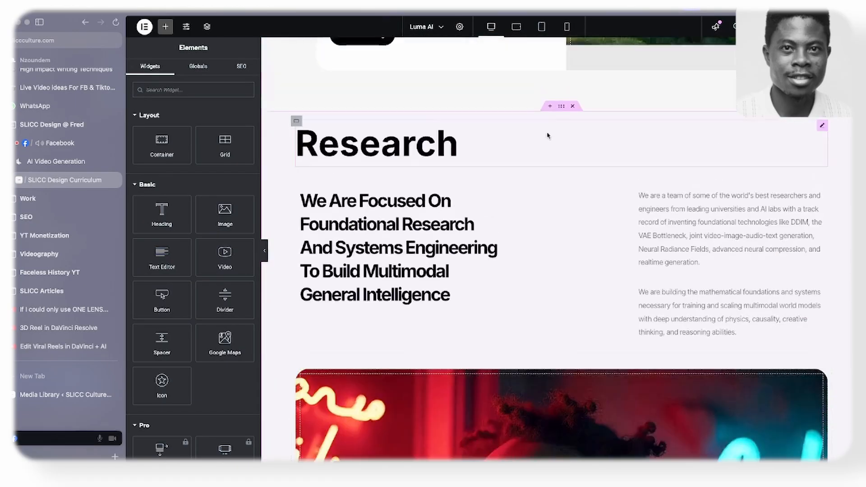
right_click(562, 107)
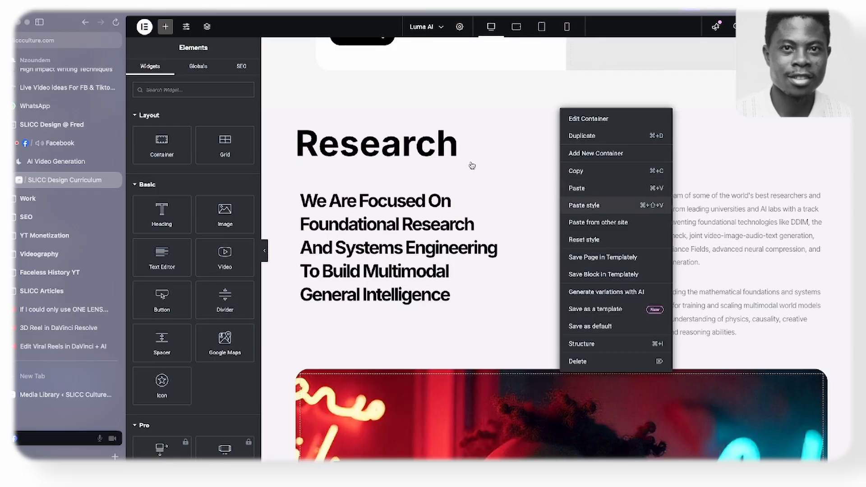
key(Delete)
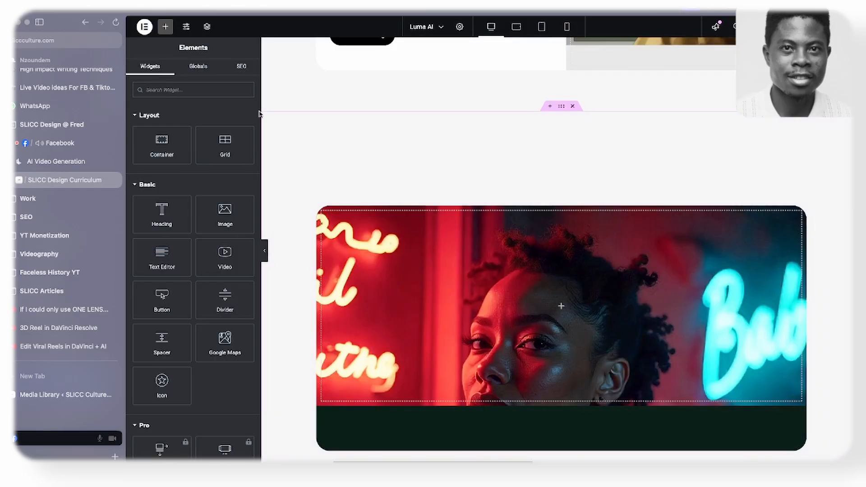
- Set the Research section container's background color to dark green #072211
click(561, 107)
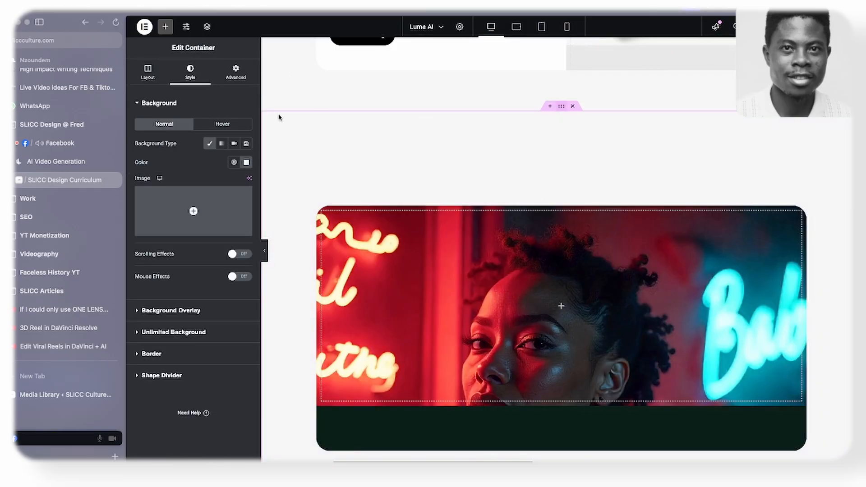
click(247, 163)
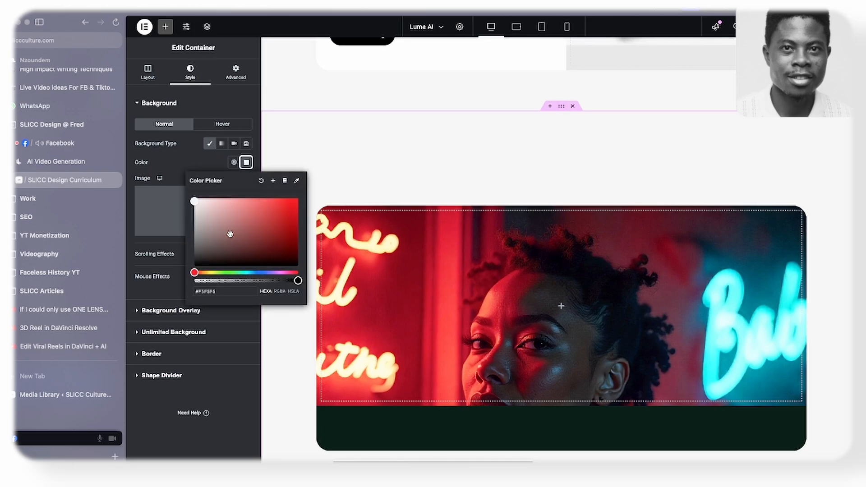
click(235, 272)
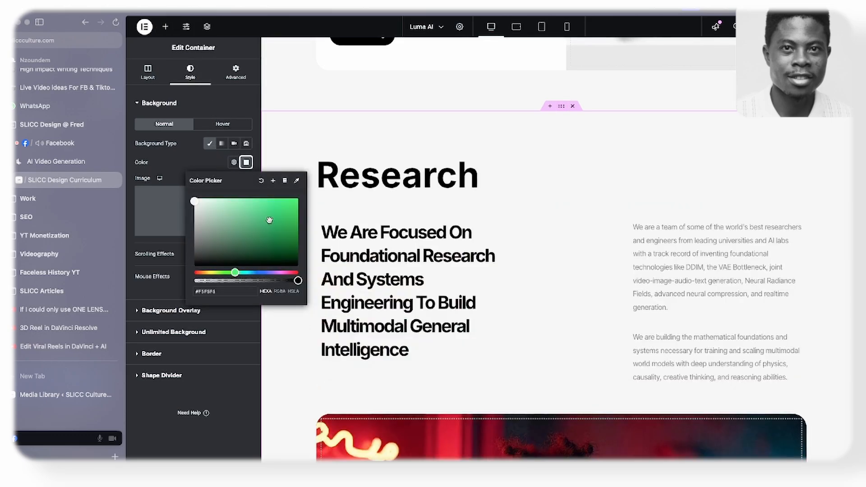
click(238, 252)
scroll(559, 185, down, 7)
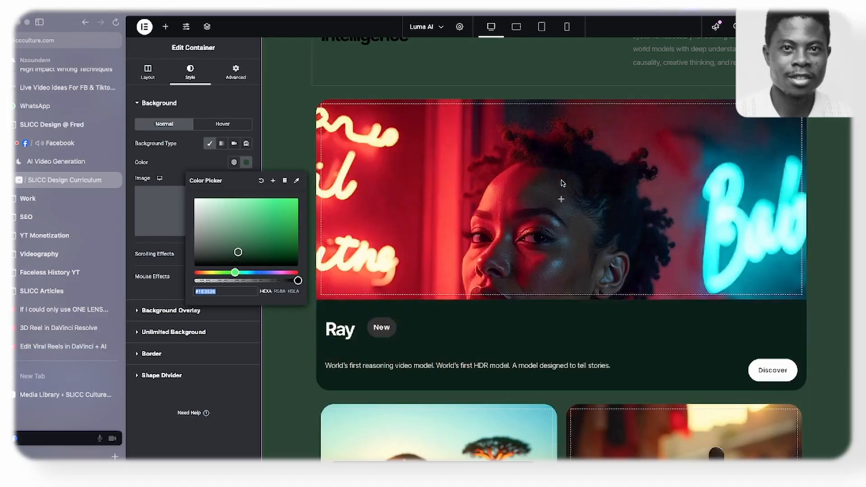
click(267, 260)
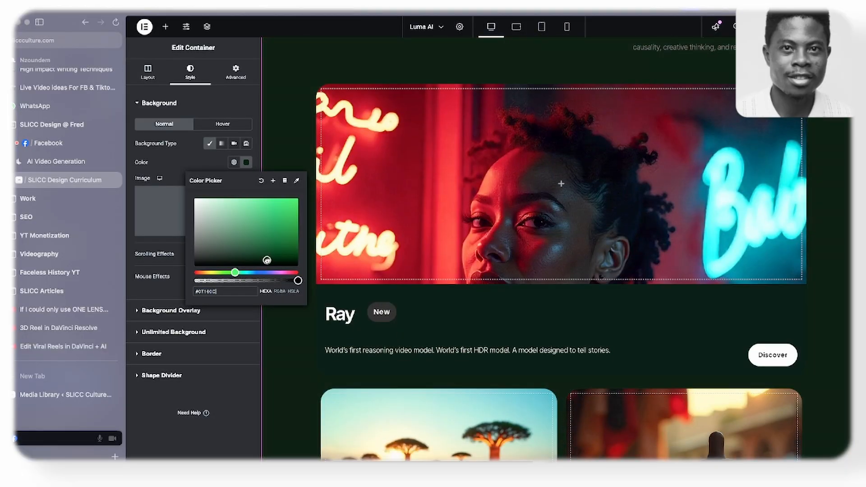
scroll(424, 224, down, 5)
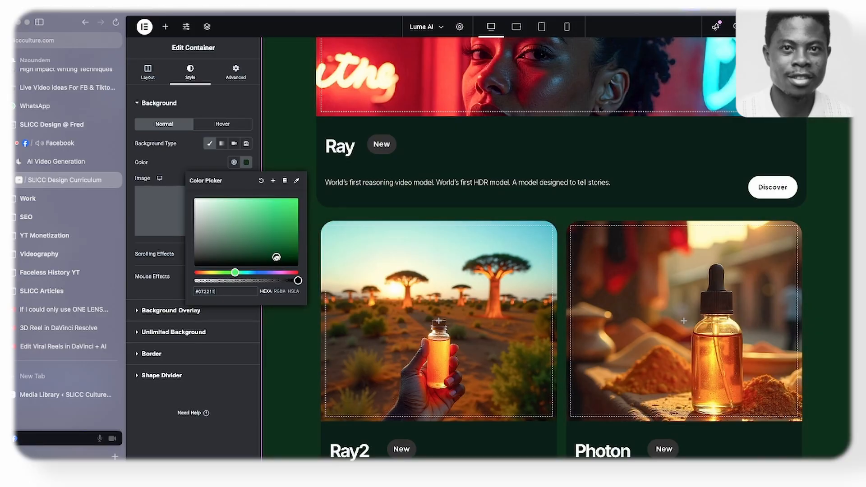
click(179, 160)
- Examine the Research section's cards and headings against the dark green background, with the editing panel temporarily collapsed
scroll(348, 165, down, 2)
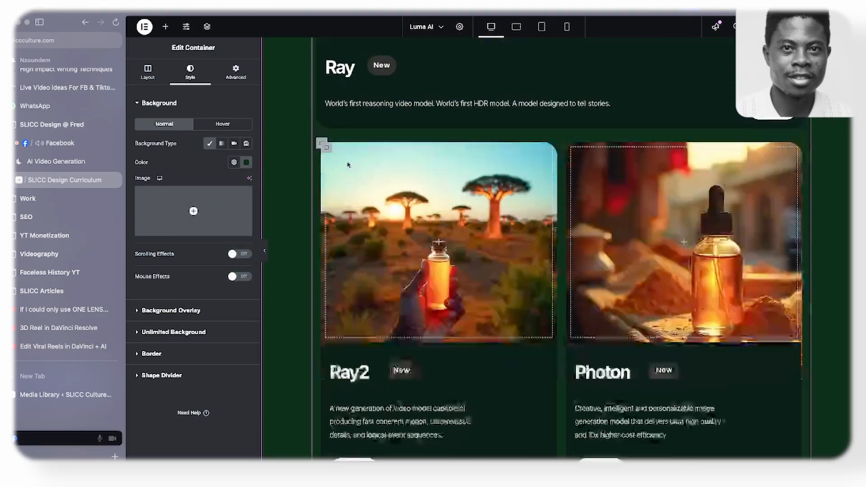
scroll(348, 165, down, 5)
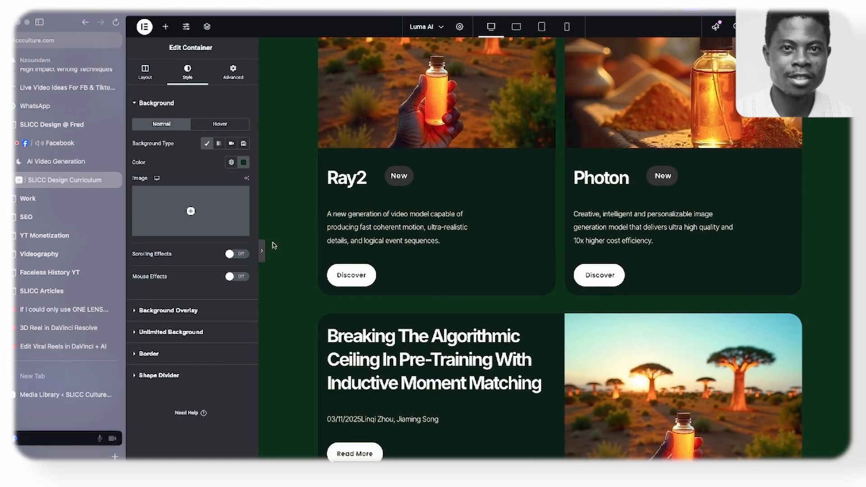
click(265, 253)
scroll(413, 266, up, 15)
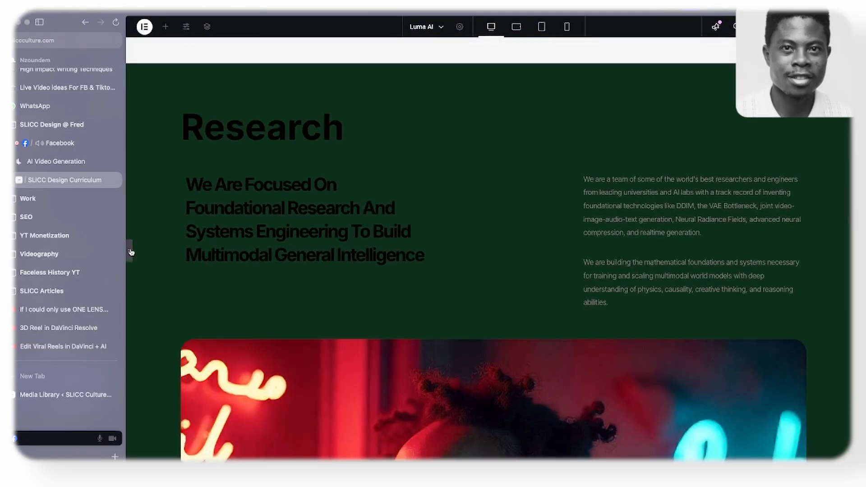
click(131, 252)
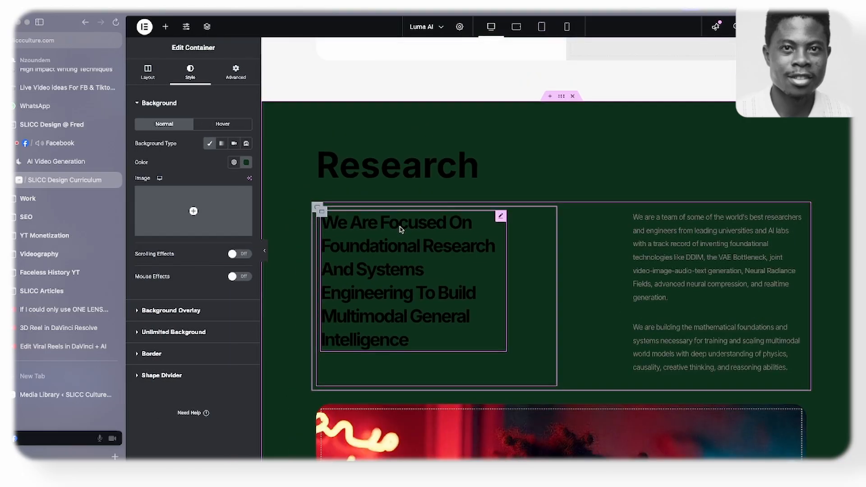
- Set the text color of the "We Are Focused On Foundational Research" heading and the Research title to white #FFFFFF
click(401, 230)
click(192, 73)
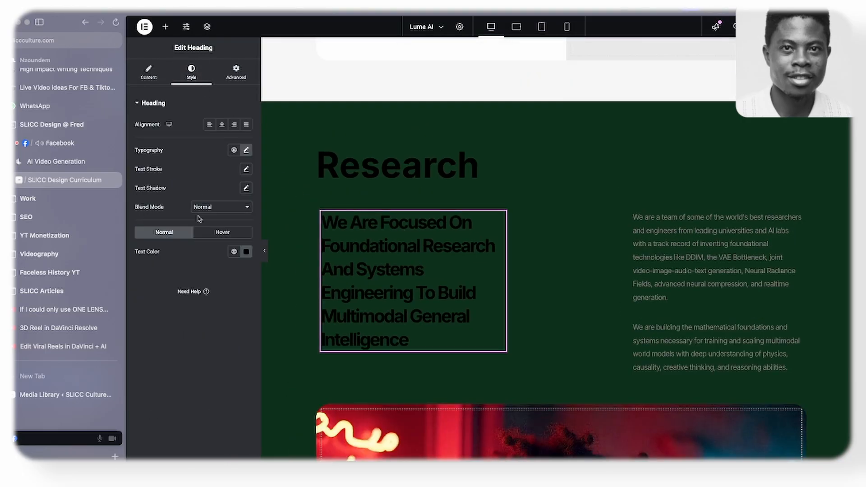
click(246, 252)
drag(194, 354, 184, 285)
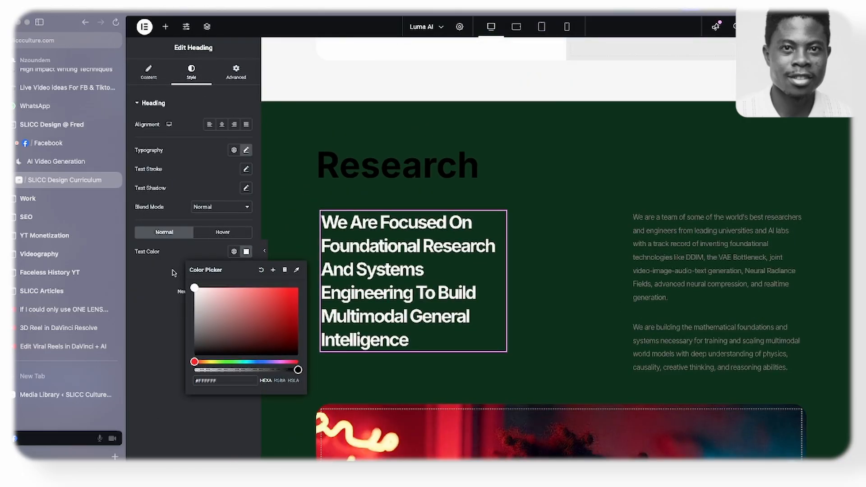
click(174, 273)
click(406, 167)
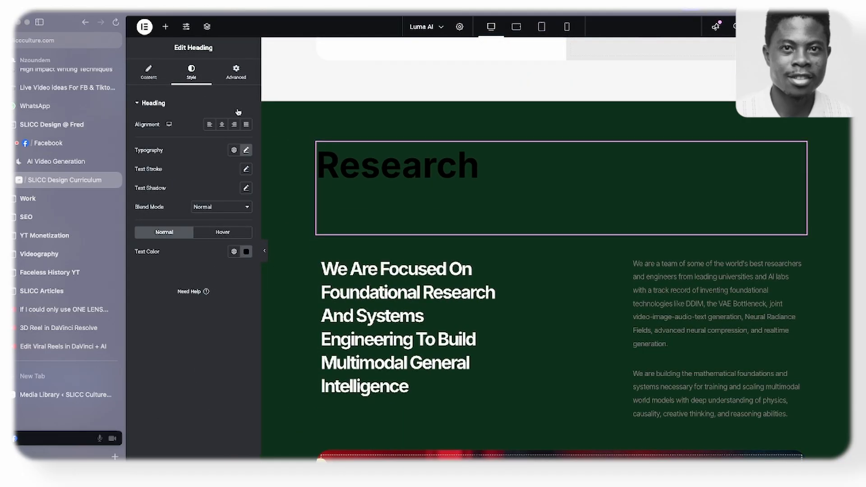
click(246, 252)
click(194, 285)
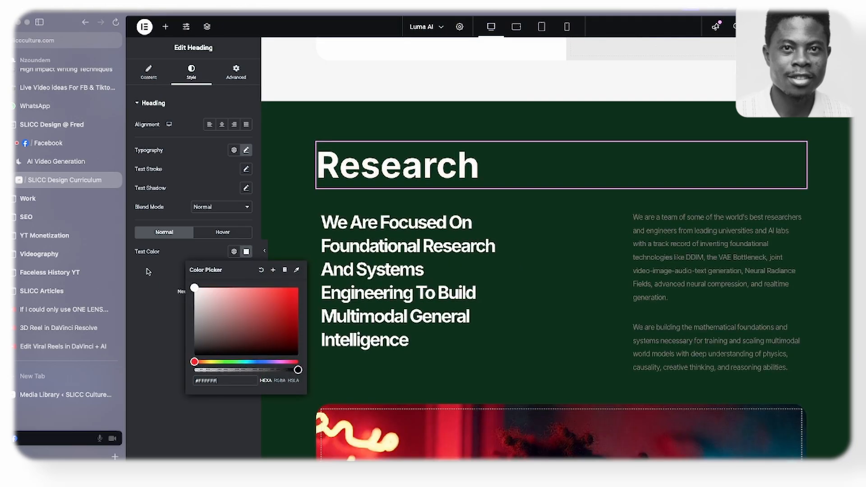
- Copy the Ray2 card's description text and paste its style onto both paragraphs beside the Research section's heading
click(701, 264)
scroll(456, 163, up, 9)
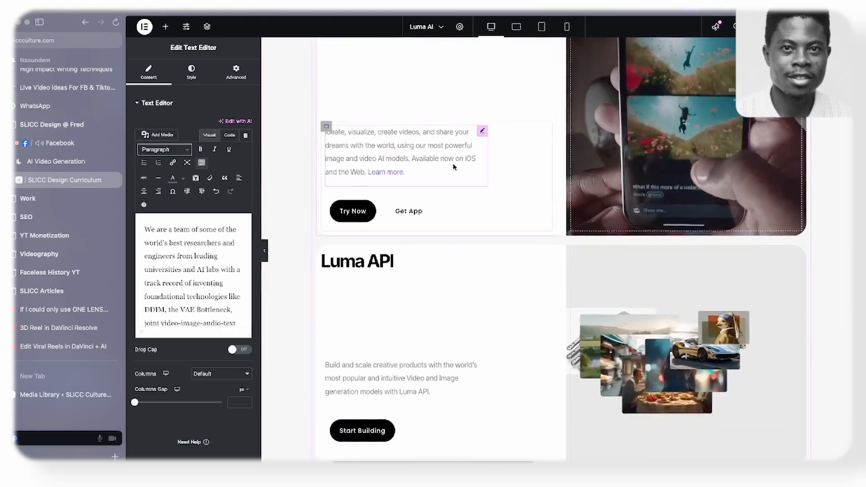
scroll(453, 167, up, 10)
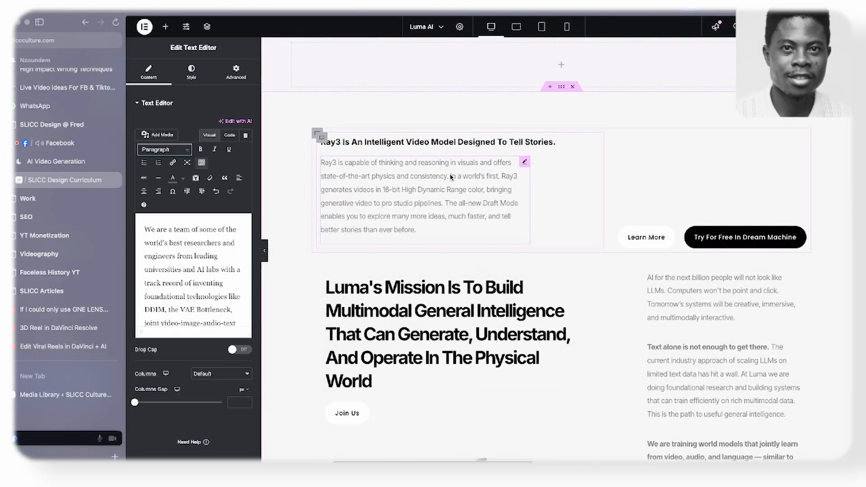
scroll(451, 177, down, 20)
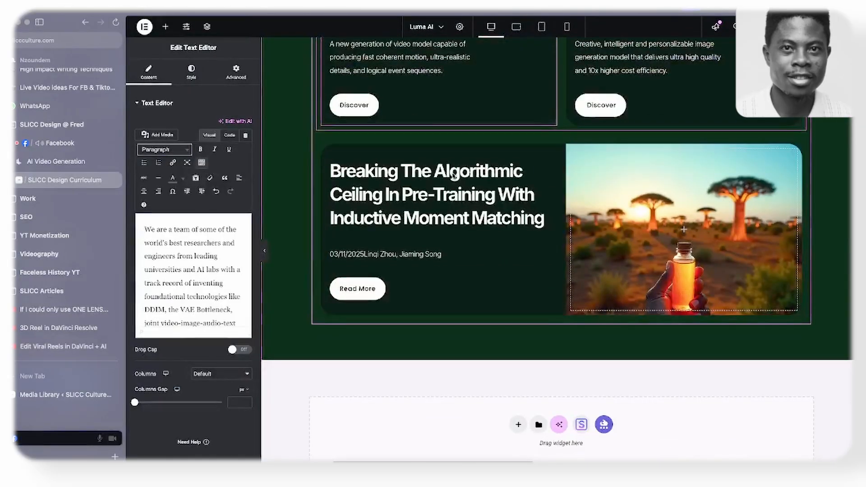
scroll(453, 175, up, 3)
right_click(415, 208)
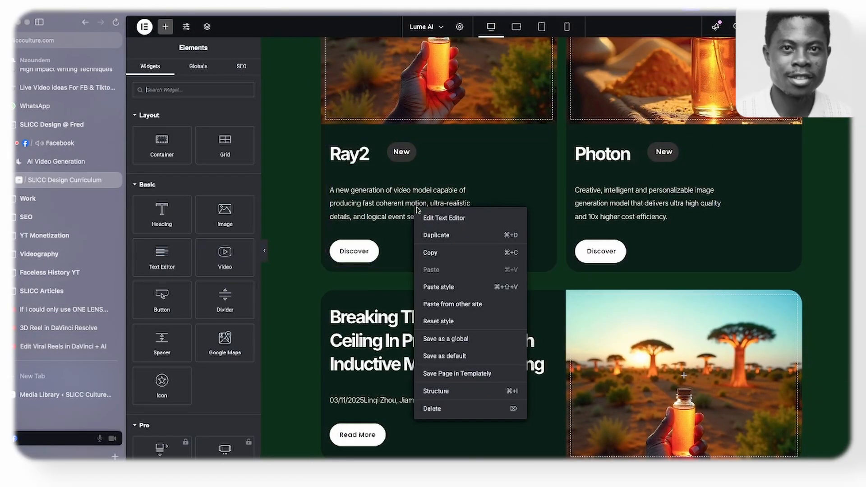
click(447, 253)
scroll(654, 180, down, 10)
right_click(681, 106)
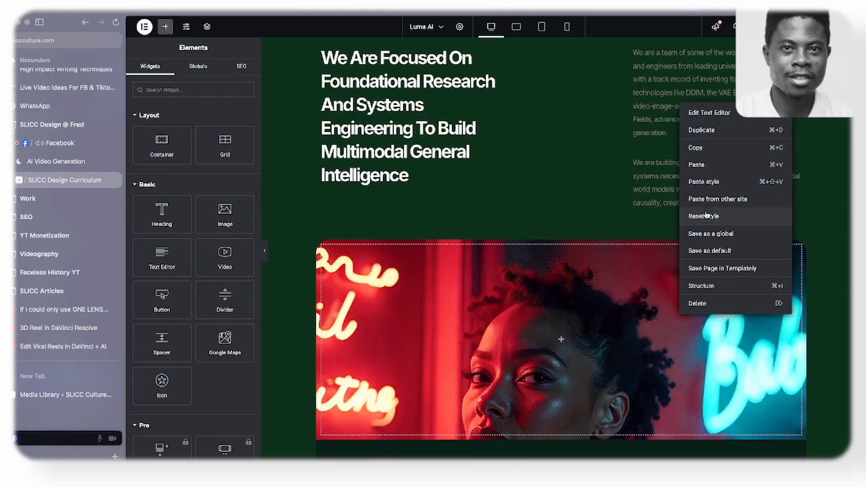
click(710, 184)
right_click(698, 171)
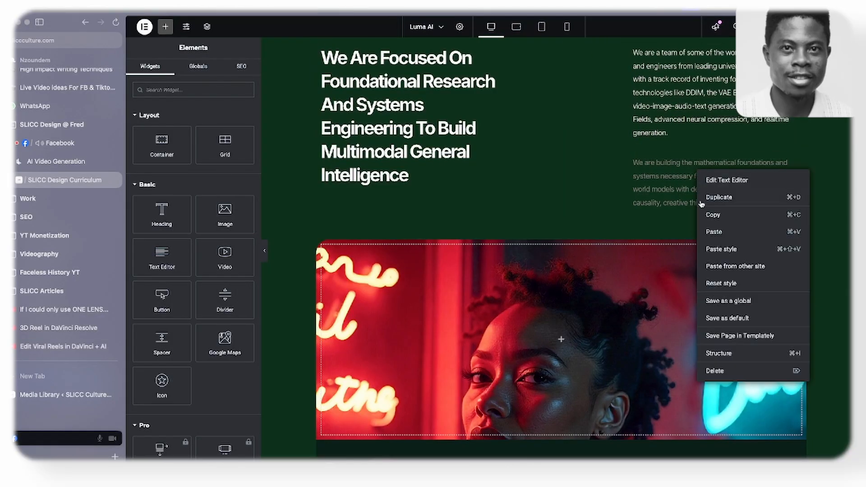
click(719, 249)
- Examine the page from the Ray3 introduction to the article card, both with the editing panel collapsed and with it restored
scroll(522, 178, up, 8)
scroll(513, 167, down, 3)
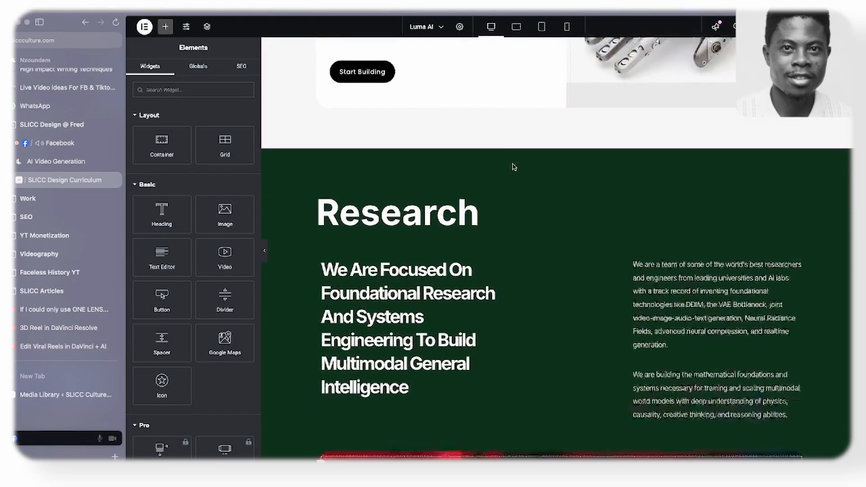
scroll(513, 167, down, 7)
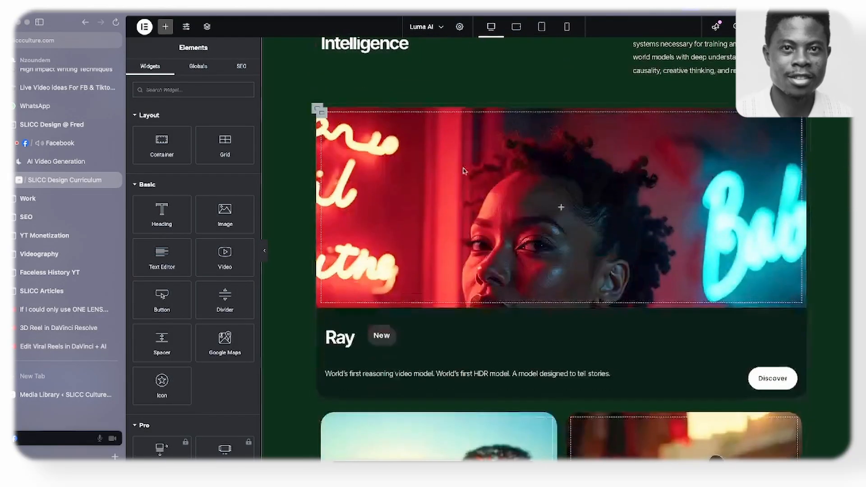
scroll(266, 255, down, 2)
click(265, 251)
scroll(363, 198, down, 10)
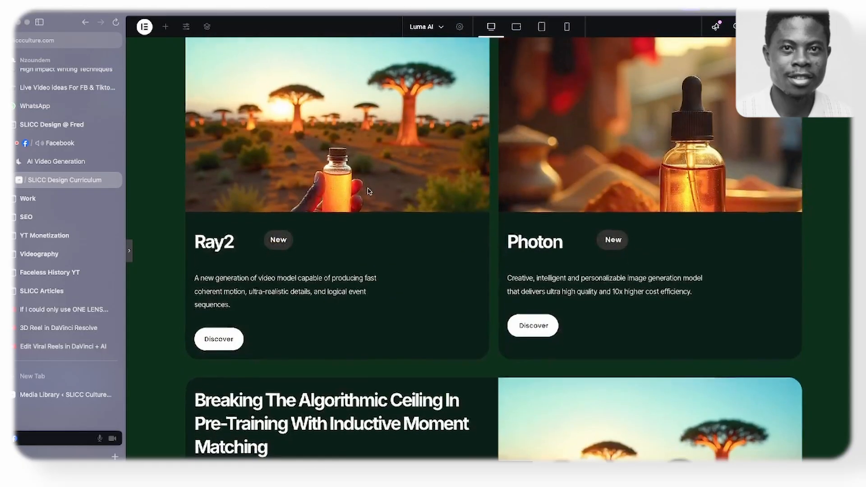
scroll(392, 171, up, 16)
scroll(416, 158, up, 15)
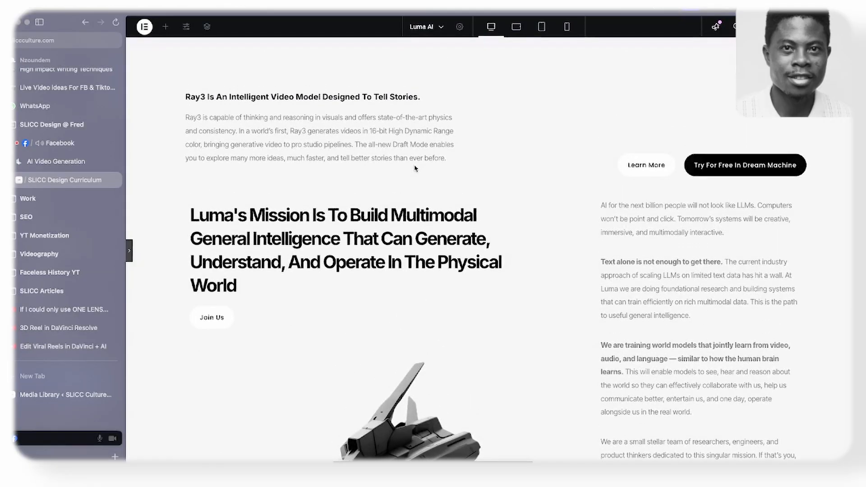
scroll(415, 168, down, 15)
scroll(379, 186, down, 6)
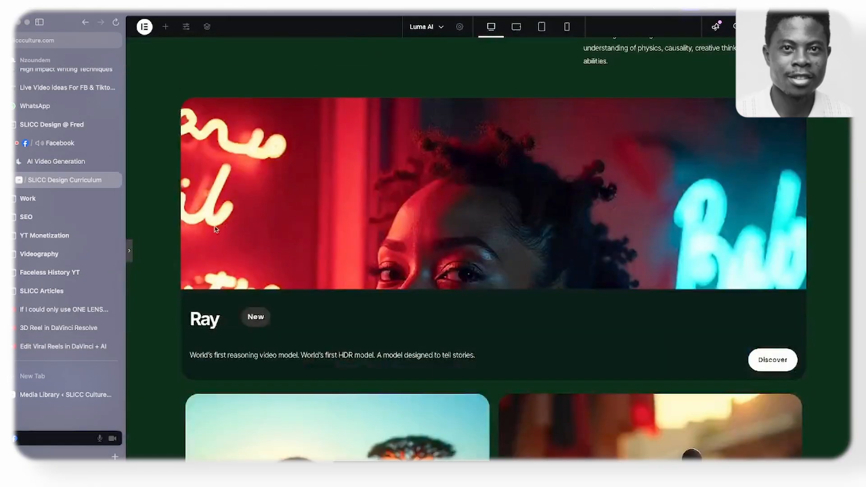
click(131, 252)
scroll(621, 203, down, 8)
scroll(620, 203, up, 11)
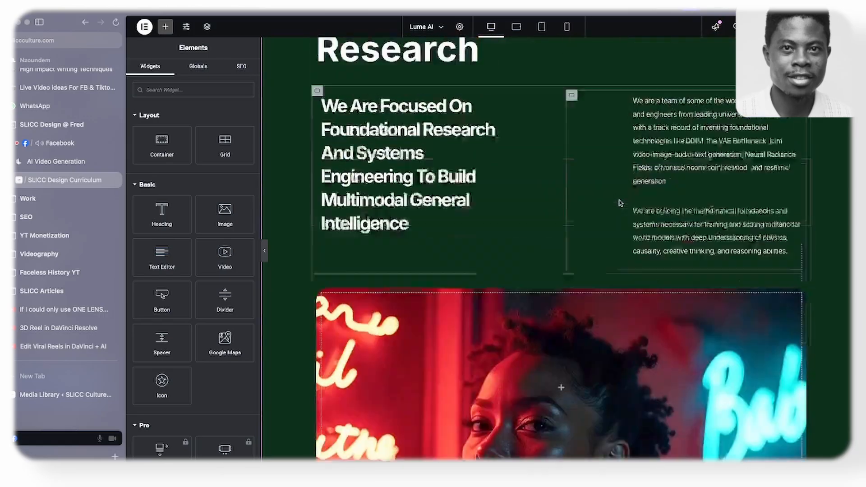
scroll(621, 203, up, 14)
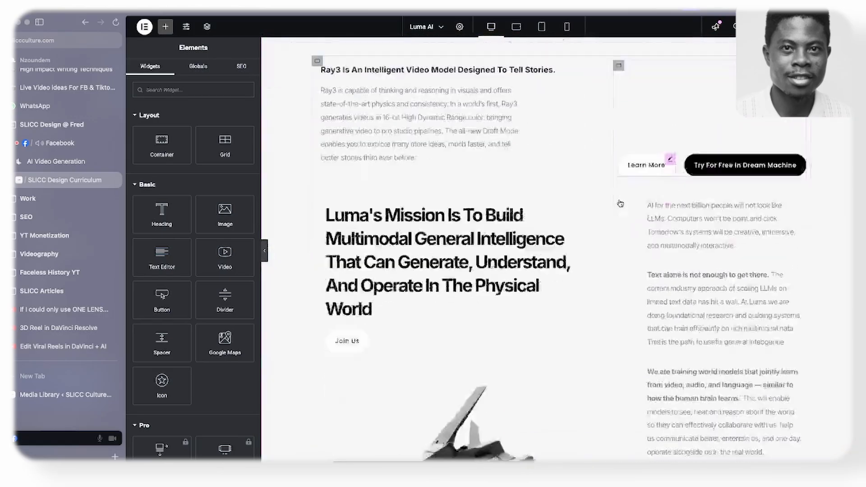
scroll(621, 204, down, 15)
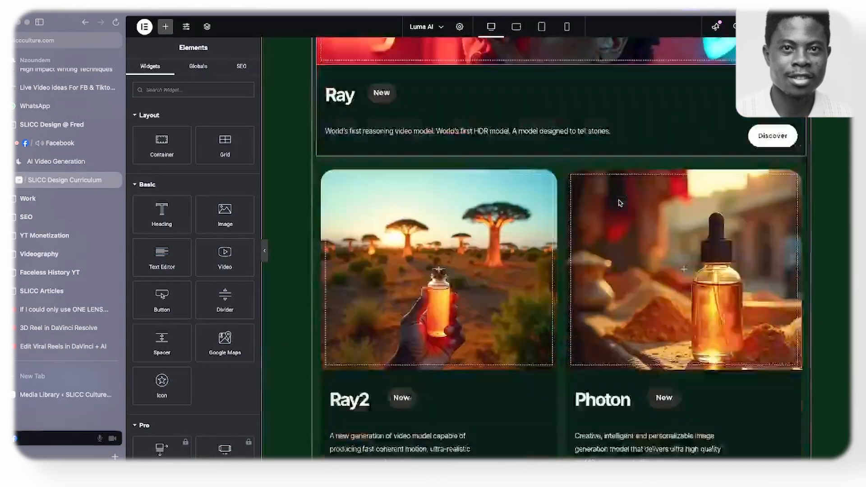
scroll(619, 203, down, 8)
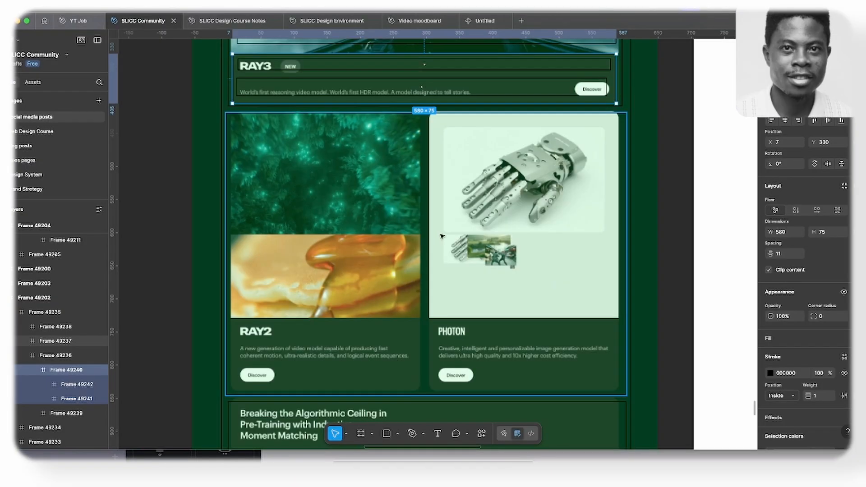
- Switch to the Figma design and draw a frame about 625 × 75 around the Team & Community title
scroll(403, 209, down, 10)
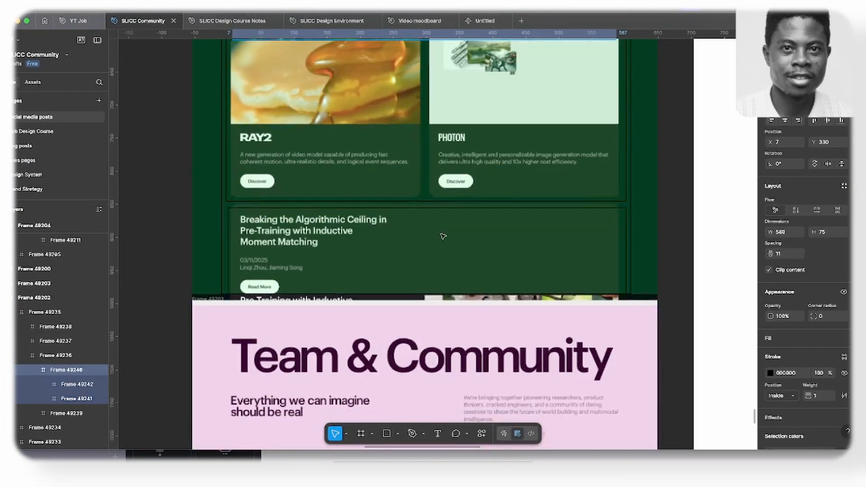
scroll(403, 208, down, 5)
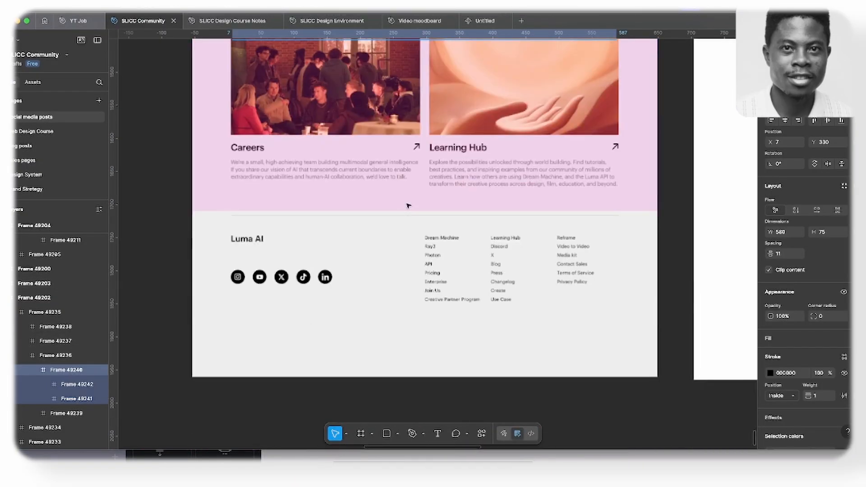
scroll(406, 207, up, 8)
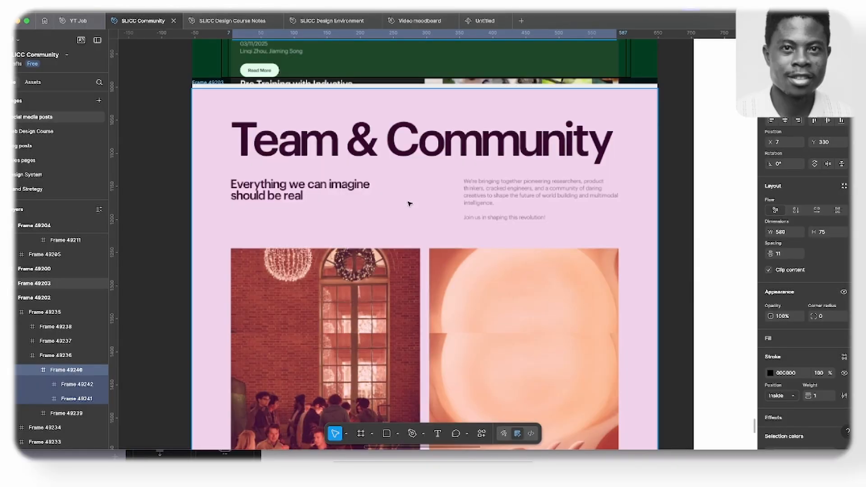
key(f)
drag(205, 110, 619, 160)
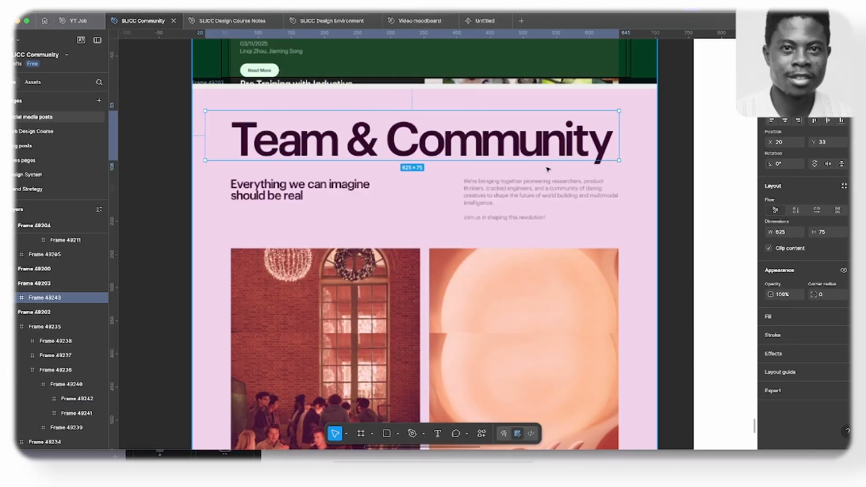
- Draw a frame about 636 × 111 around the Team & Community intro row, and one about 226 × 88 inside it around the paragraph
key(f)
drag(213, 165, 635, 238)
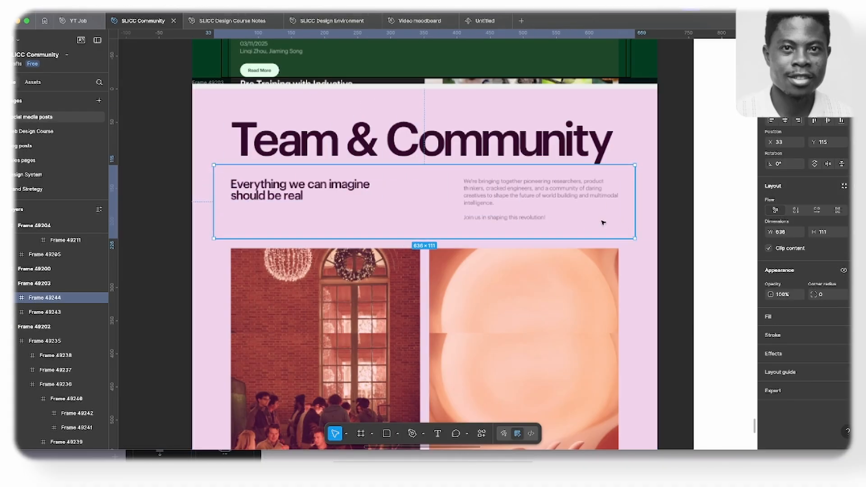
key(f)
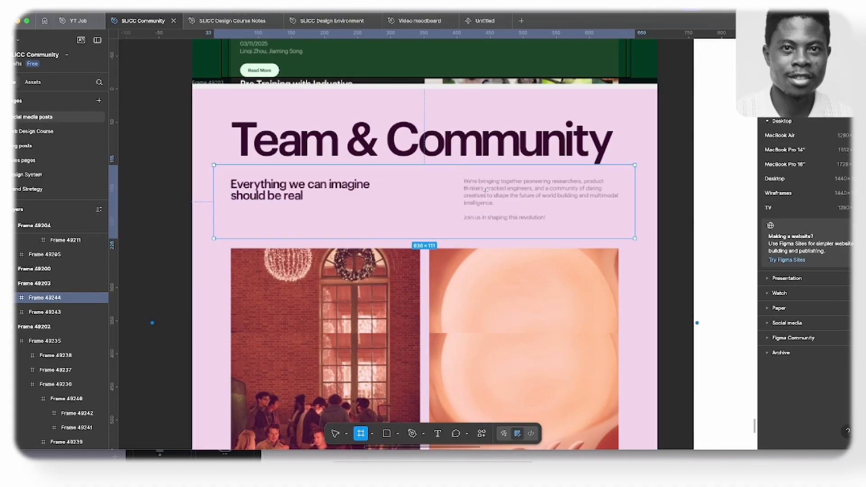
drag(458, 178, 608, 232)
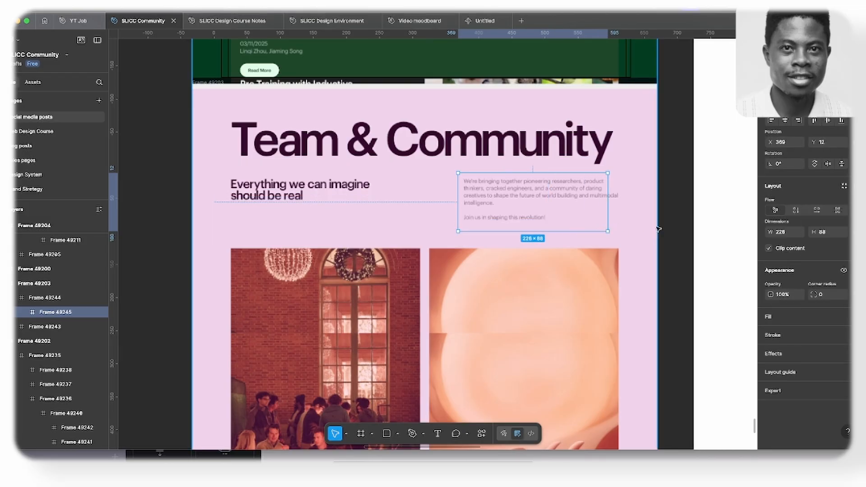
- Add a black 000000 stroke to the paragraph frame, the intro row frame and the Team & Community title frame
click(787, 339)
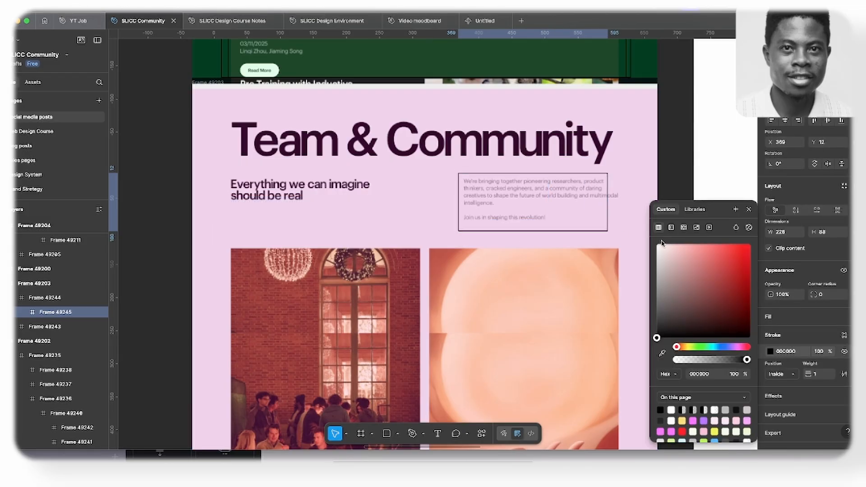
click(635, 221)
click(790, 337)
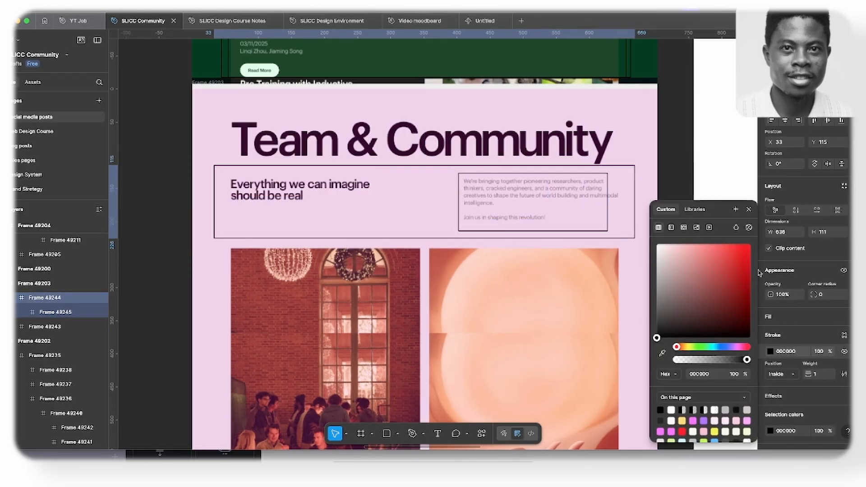
click(598, 141)
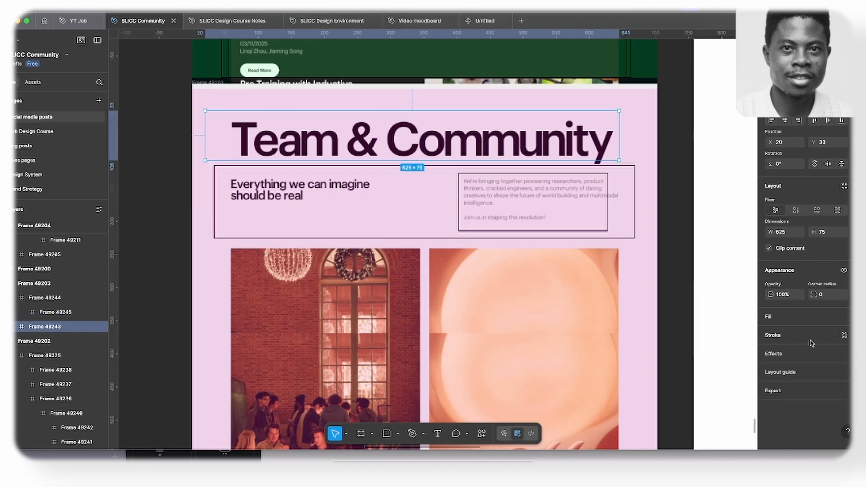
click(796, 340)
- Draw a frame about 248 × 79 around "Everything we can imagine should be real" and give it a black 000000 stroke
click(321, 189)
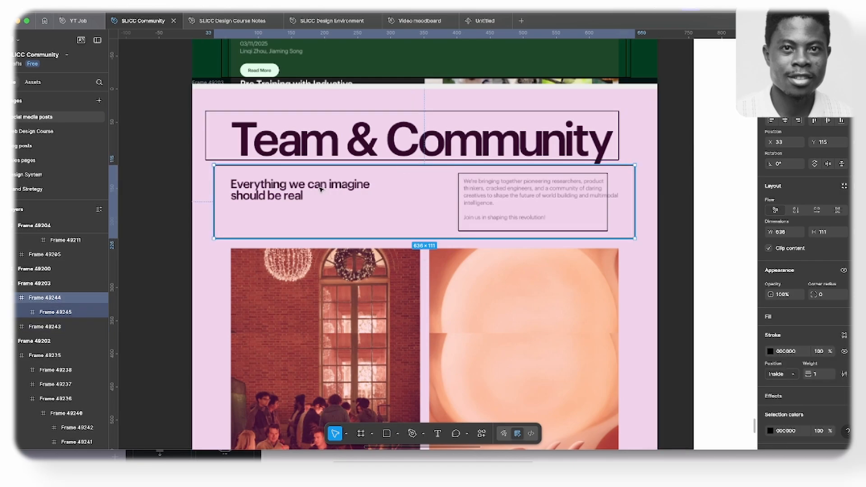
key(f)
drag(221, 172, 385, 224)
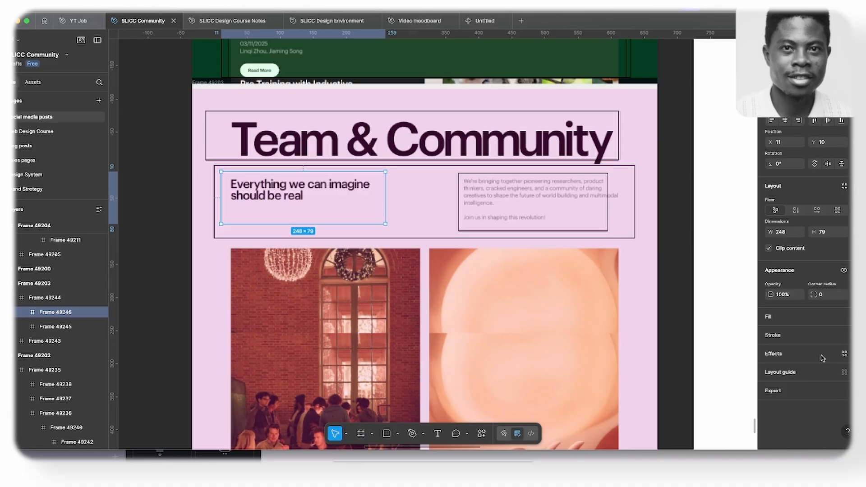
click(812, 344)
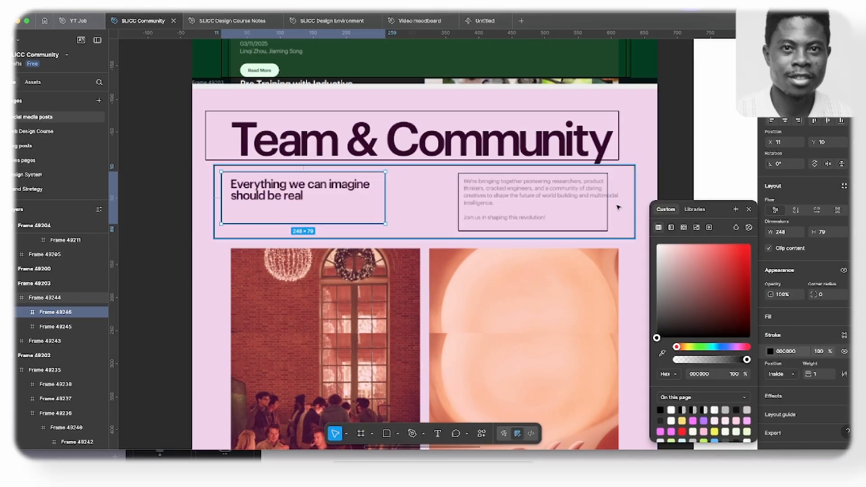
- Resize the intro paragraph's frame to about 253 × 88 and move the title frame to align with the intro row frame's left edge
drag(609, 211, 617, 209)
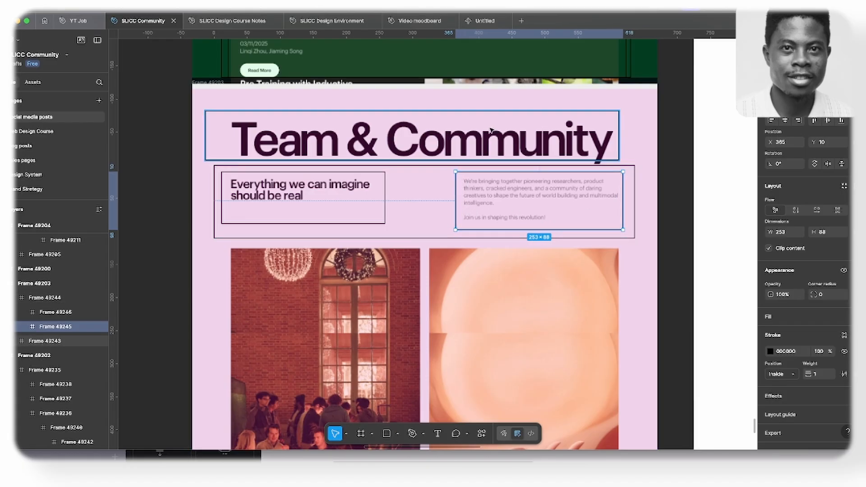
click(519, 128)
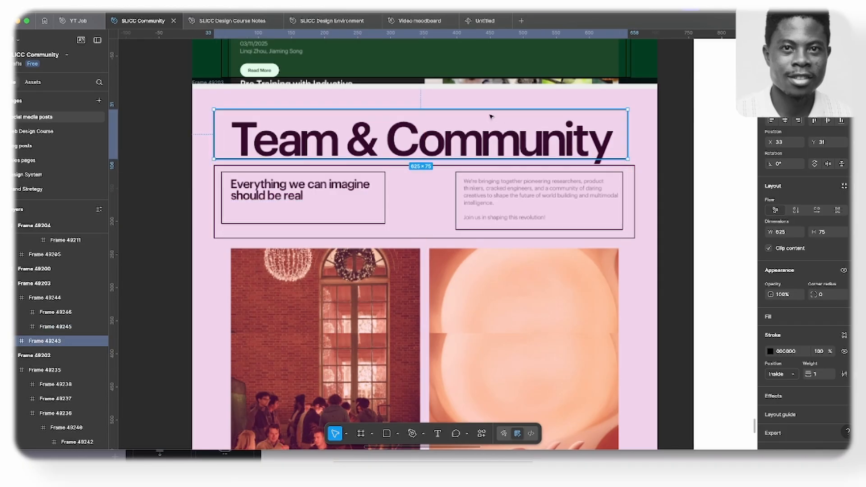
- Draw a frame about 668 × 226 around the Team & Community title and intro row, stroke it black 000000, and shorten it to about 222 high
key(f)
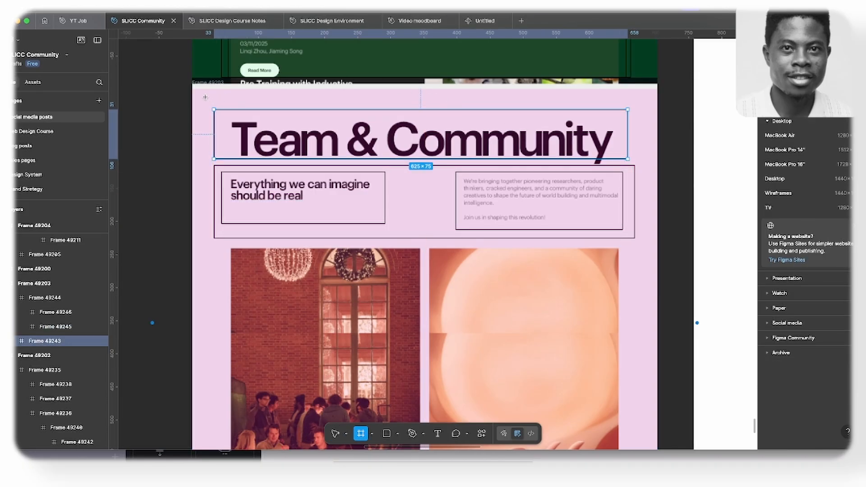
drag(206, 97, 648, 247)
click(792, 360)
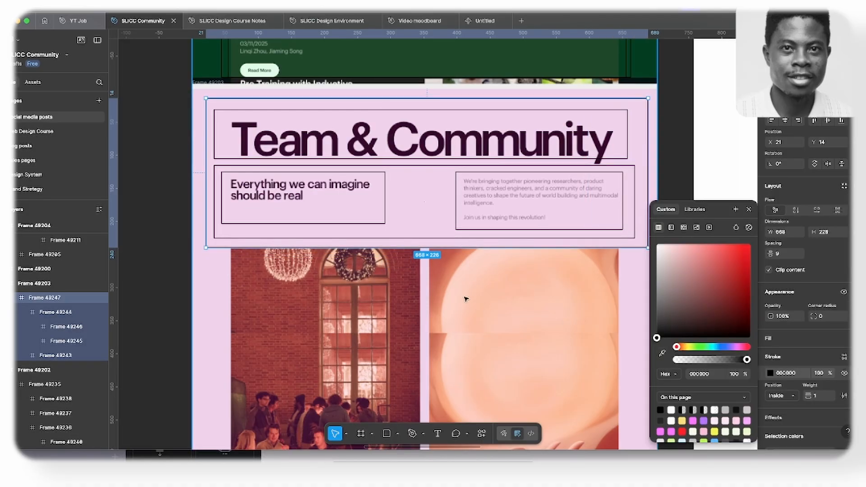
scroll(496, 270, down, 3)
click(492, 273)
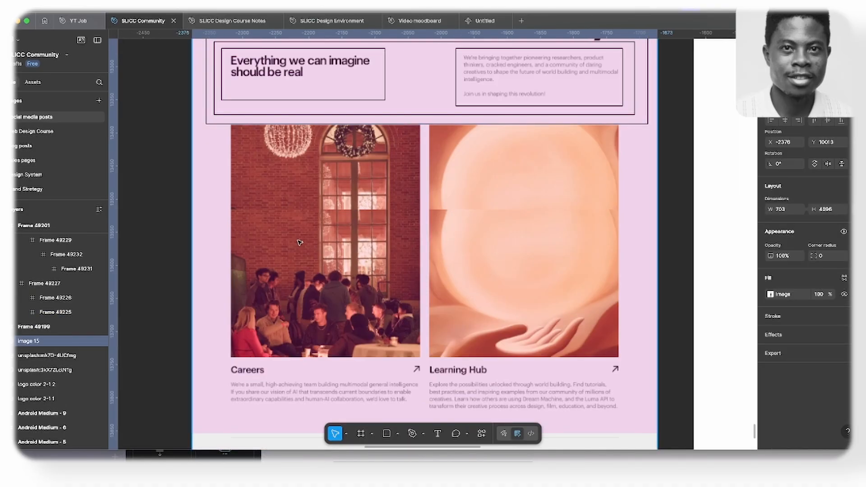
click(406, 125)
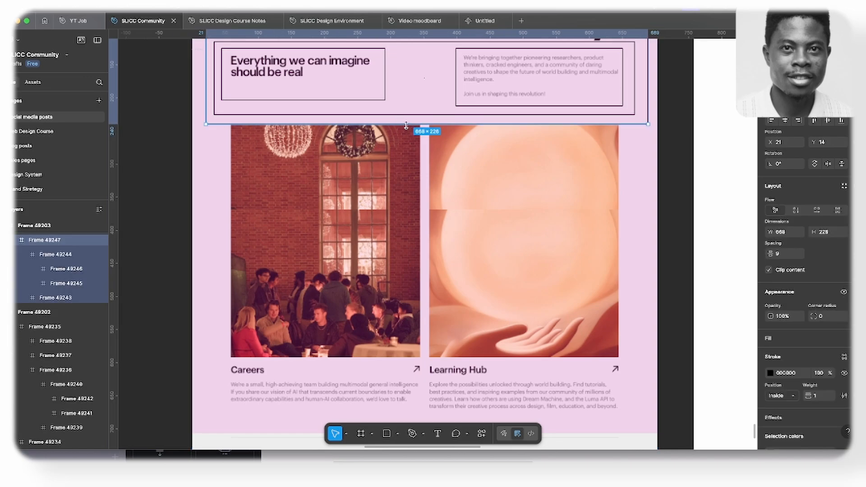
drag(406, 124, 406, 122)
- Draw a frame about 657 × 445 around the Careers and Learning Hub cards and give it a black 000000 stroke
click(294, 169)
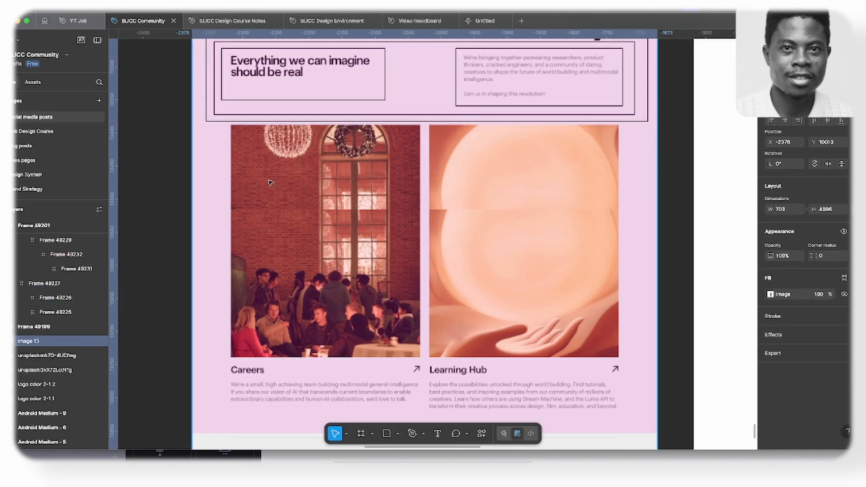
key(f)
drag(207, 126, 643, 420)
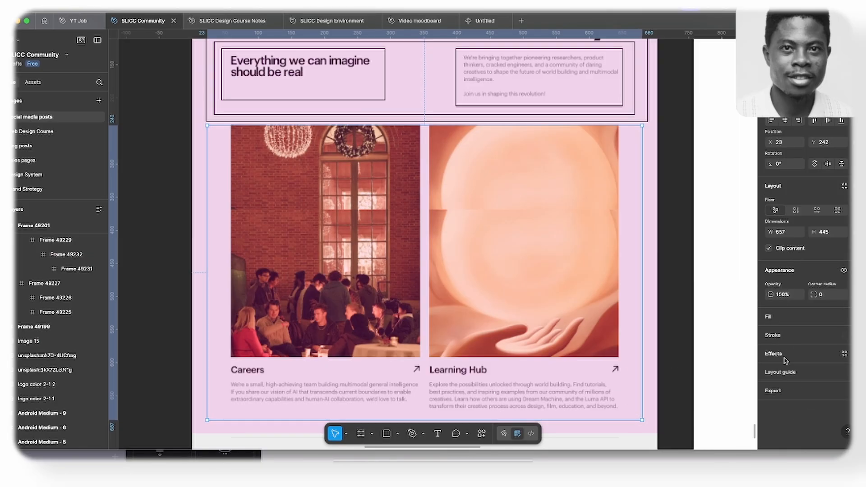
click(781, 341)
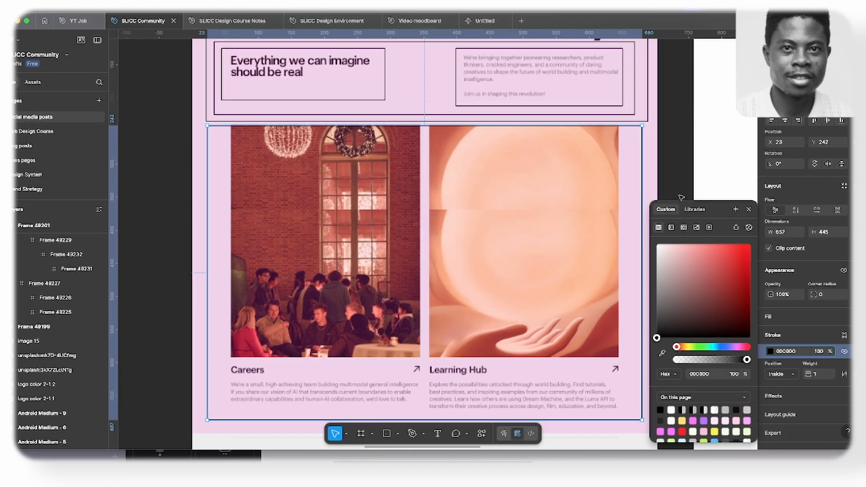
click(749, 210)
- Draw a frame about 294 × 429 around the Careers card, stroke it black 000000, and duplicate it over the Learning Hub card
scroll(629, 251, up, 3)
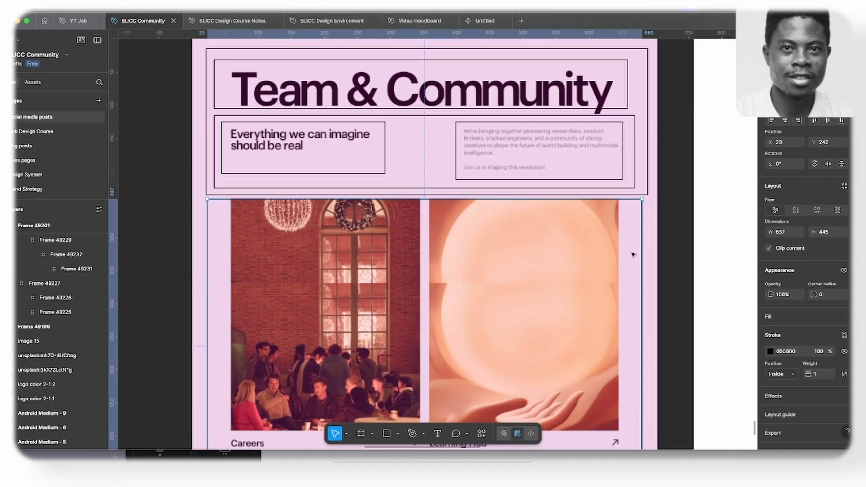
click(645, 118)
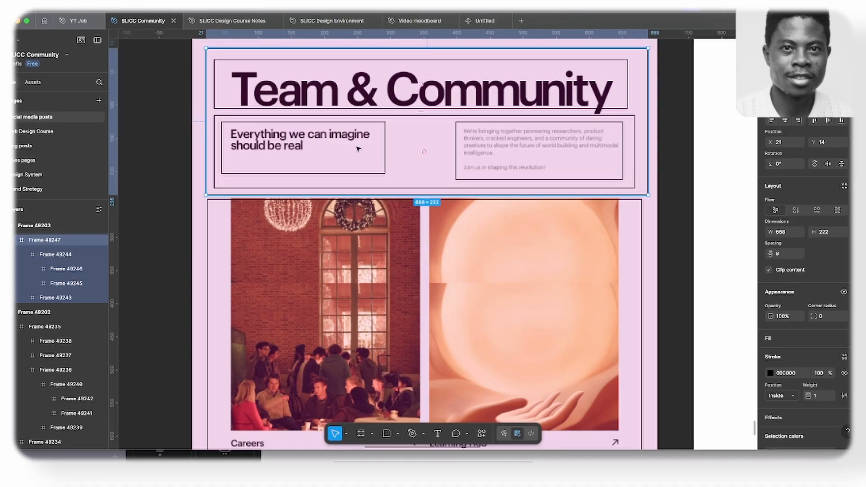
scroll(521, 153, down, 3)
key(f)
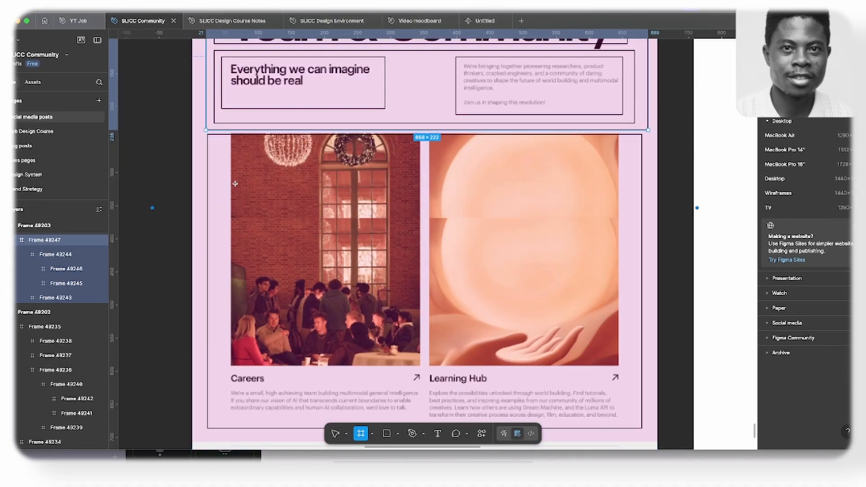
drag(228, 135, 421, 419)
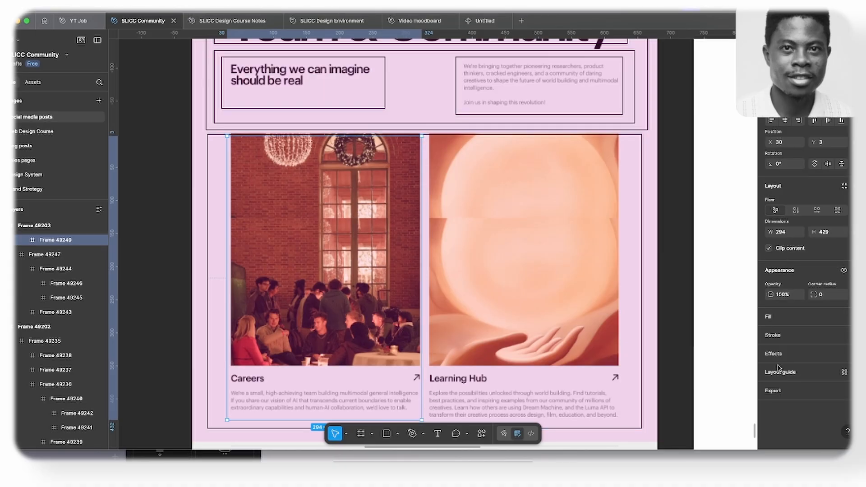
click(785, 339)
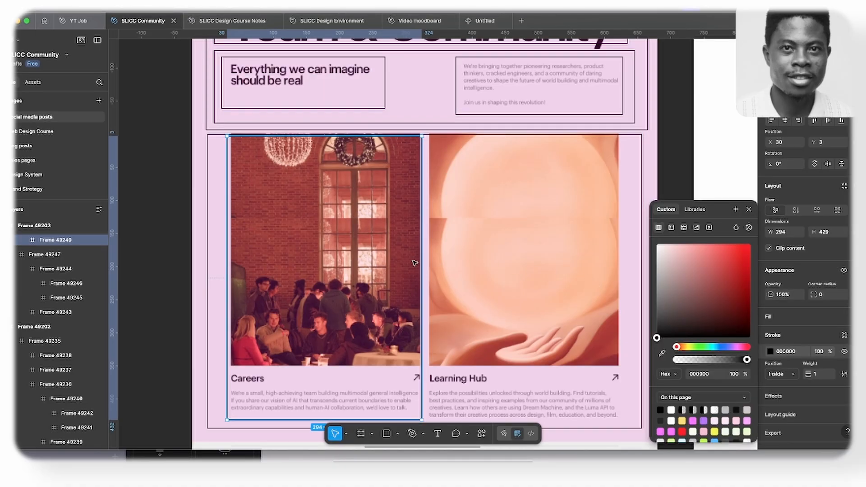
drag(384, 262, 567, 266)
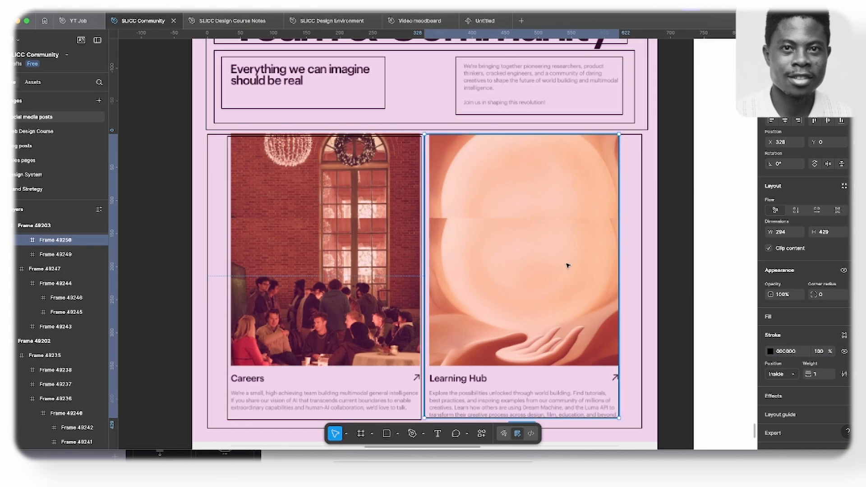
- Draw a frame about 267 × 308 over the Careers image and give it a white FFFFFF fill
scroll(295, 234, down, 5)
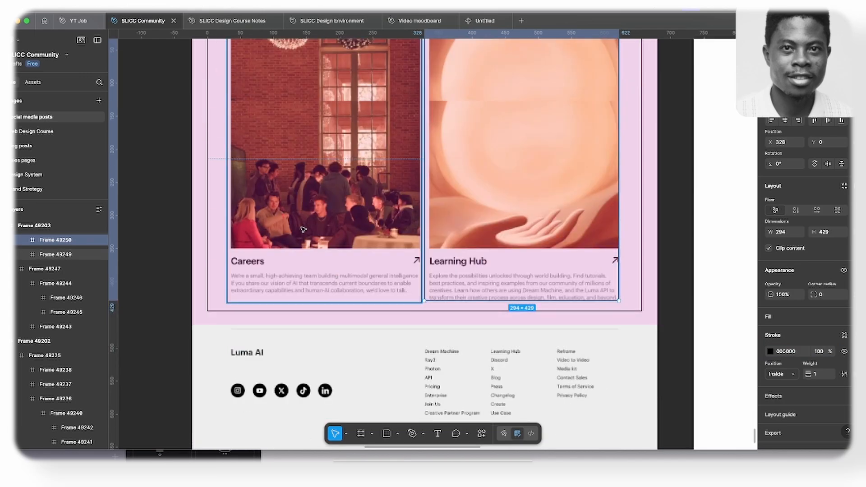
scroll(296, 235, up, 5)
key(f)
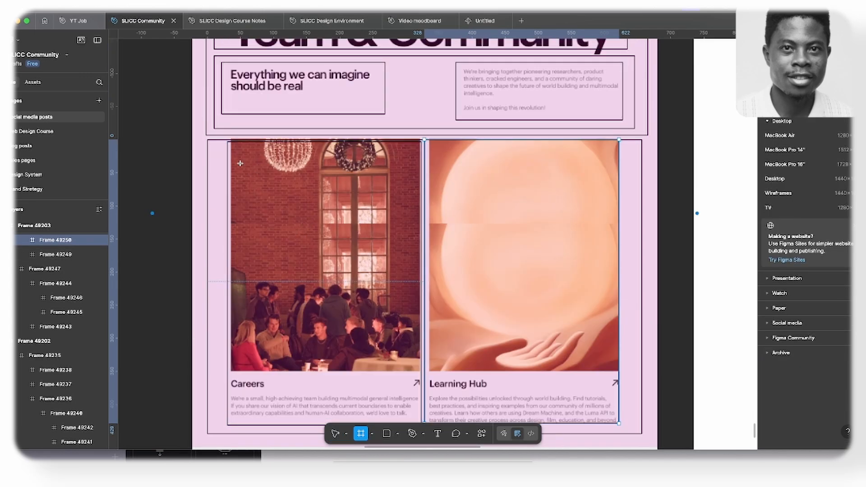
mouse_move(235, 159)
mouse_down()
mouse_move(268, 216)
mouse_move(412, 364)
mouse_up()
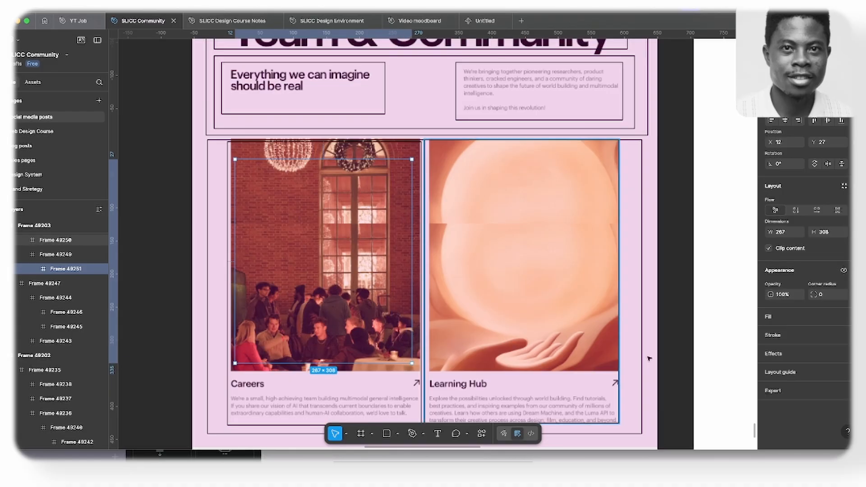
click(785, 322)
scroll(291, 291, down, 5)
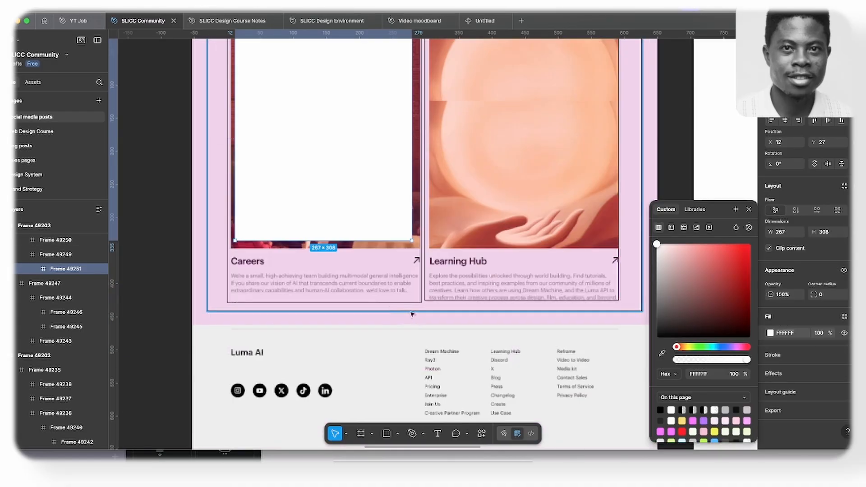
key(Escape)
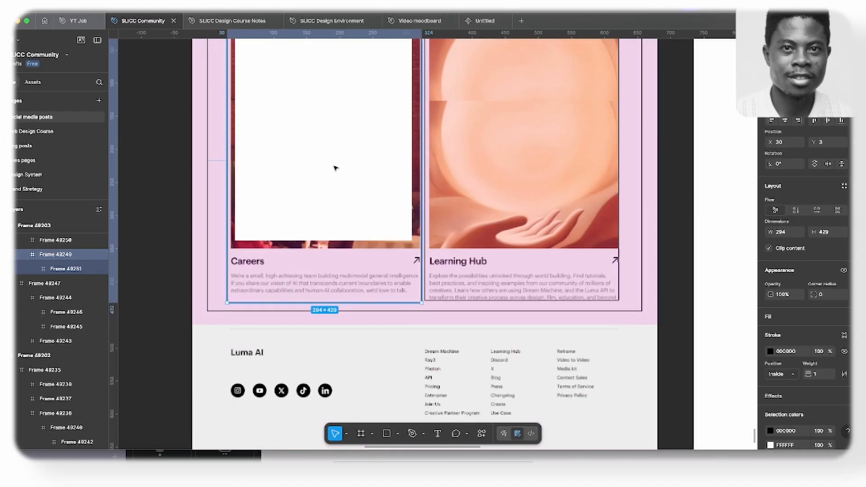
- Draw a frame about 281 × 73 around the Careers heading and description and give it a black 000000 stroke
key(f)
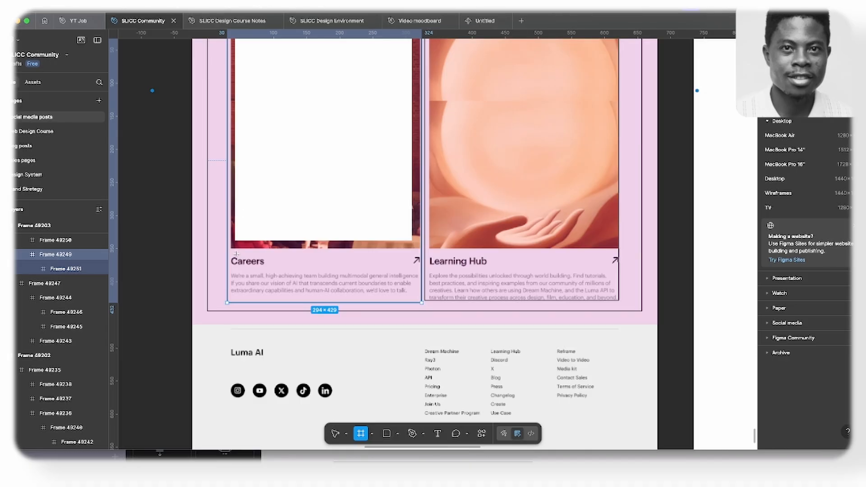
drag(232, 249, 418, 299)
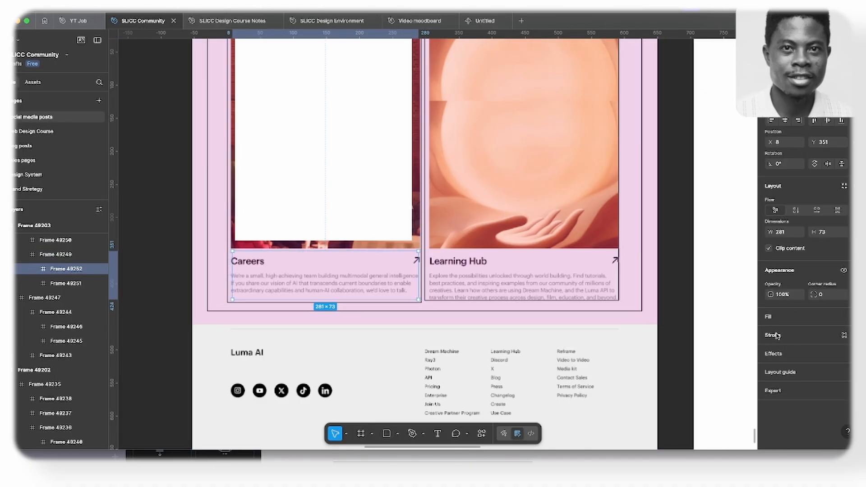
click(773, 335)
- Draw black-stroked frames inside the Careers text frame: about 272 × 22 around the heading row and about 268 × 35 around the description
scroll(227, 265, up, 3)
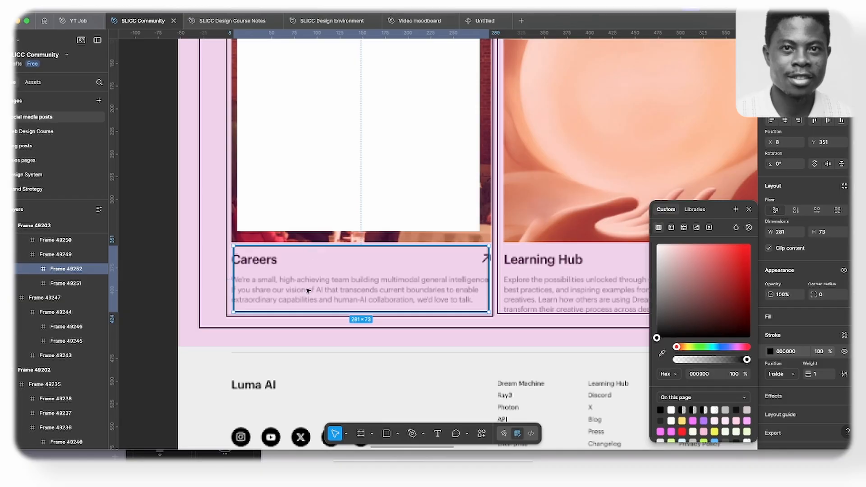
key(f)
mouse_move(242, 249)
mouse_down()
mouse_move(377, 272)
mouse_move(487, 270)
mouse_up()
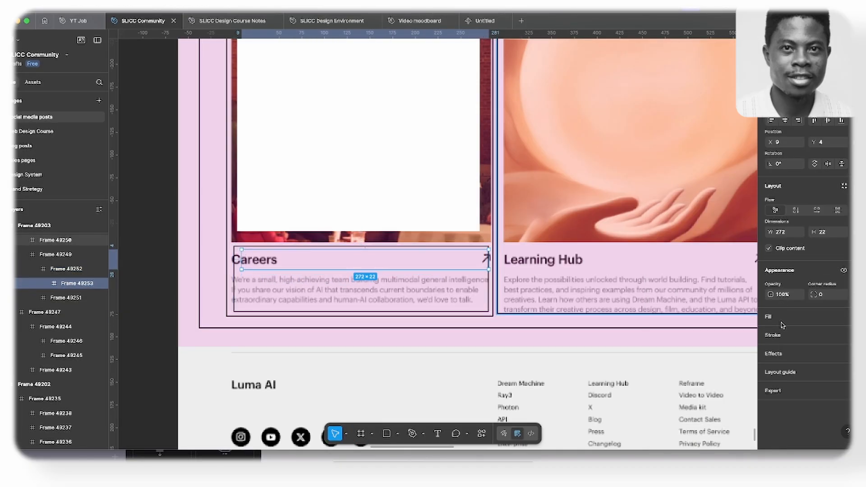
click(784, 335)
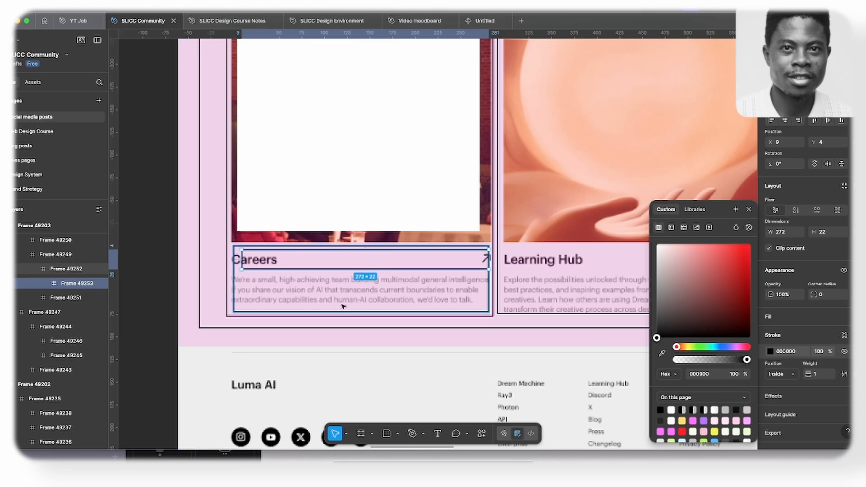
key(f)
mouse_move(242, 272)
mouse_down()
mouse_move(272, 297)
mouse_move(485, 306)
mouse_up()
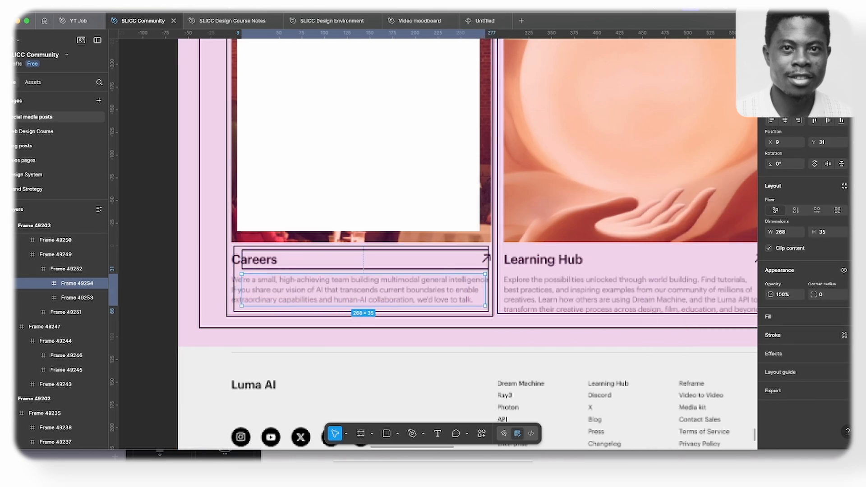
click(787, 335)
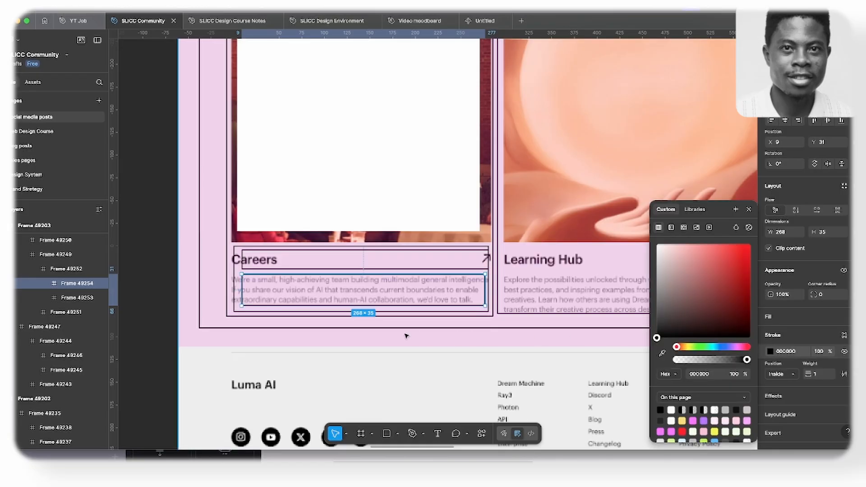
click(261, 255)
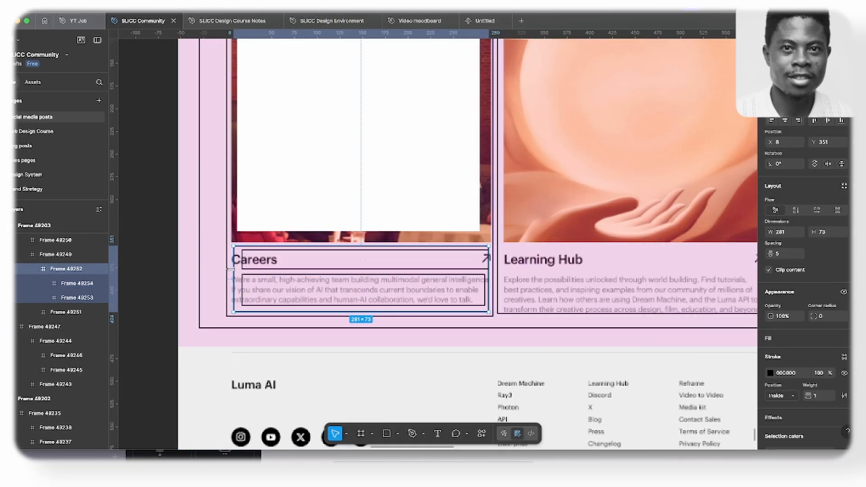
click(248, 269)
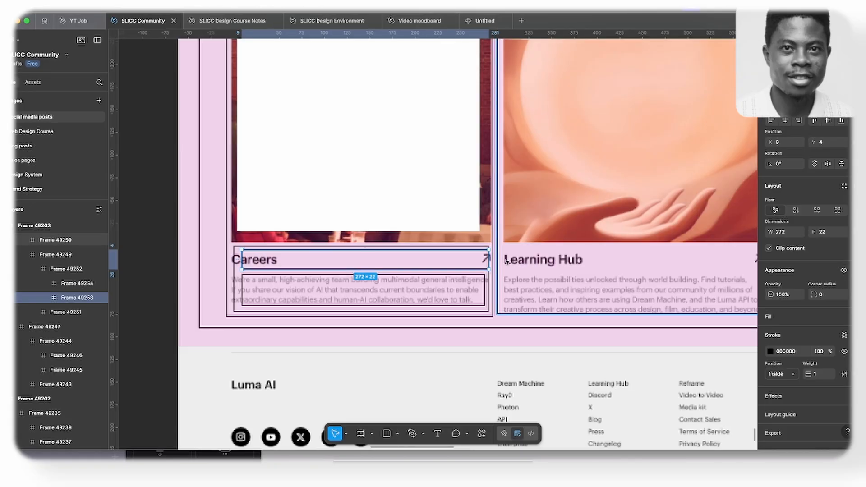
- Shift the white Careers image frame right to X 18 and extend its top edge upward to about 267 × 324
scroll(436, 269, up, 2)
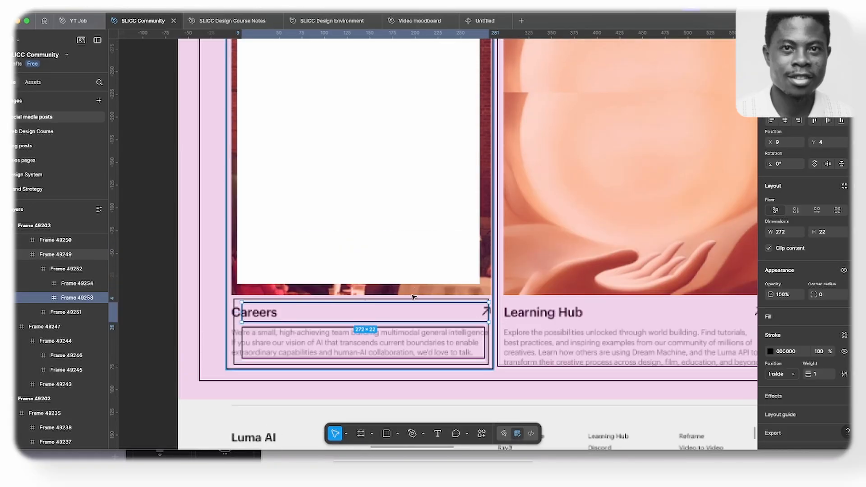
scroll(382, 273, down, 2)
scroll(372, 255, up, 3)
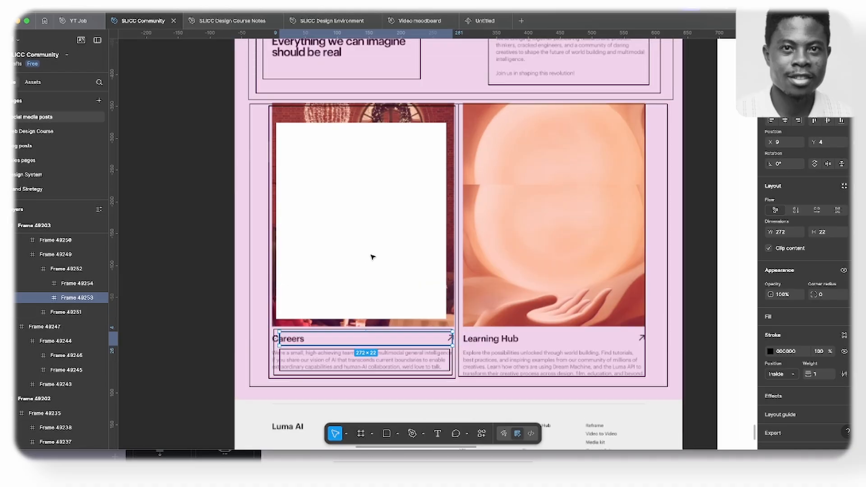
click(397, 198)
drag(397, 198, 401, 198)
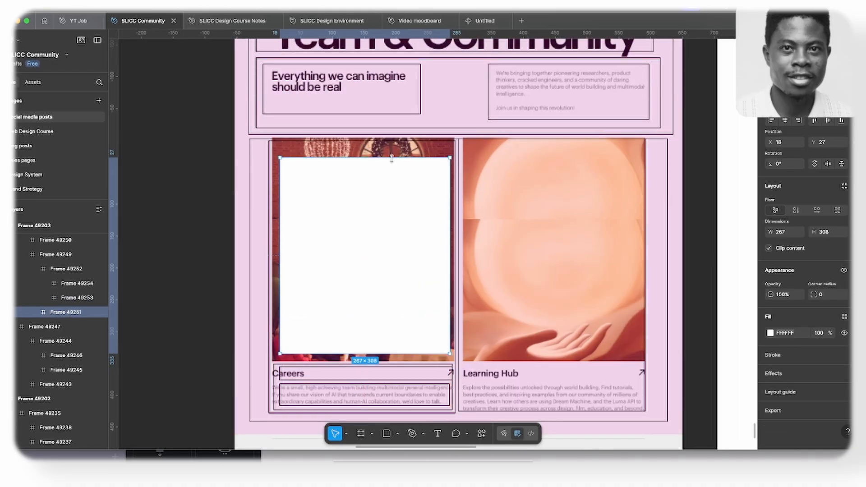
drag(393, 157, 395, 147)
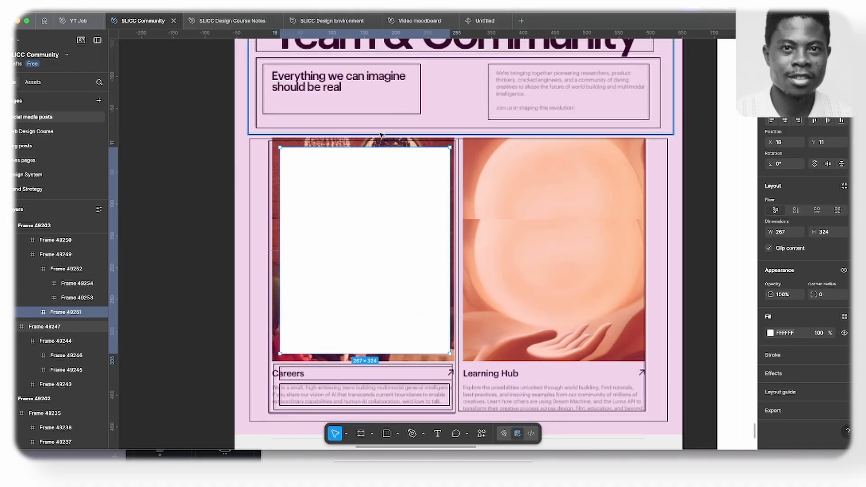
scroll(381, 134, up, 5)
scroll(380, 135, down, 2)
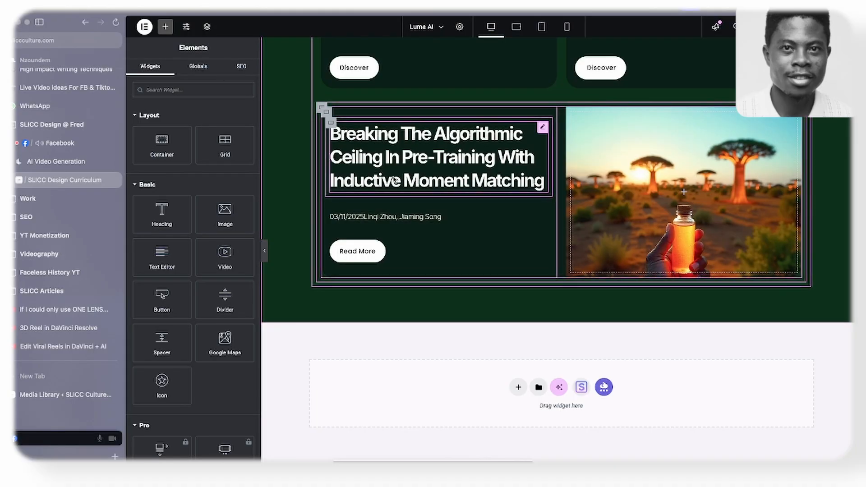
- Switch to Elementor and add an empty single-column Flexbox container below the Research section
click(518, 387)
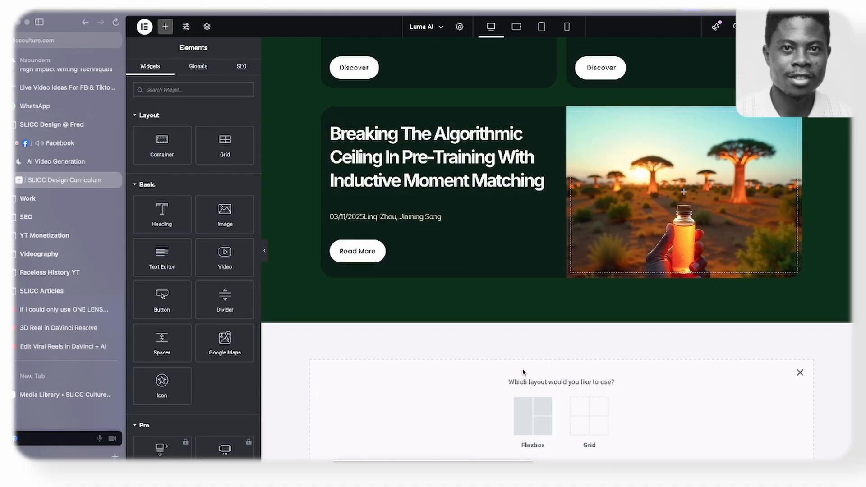
click(523, 413)
click(437, 408)
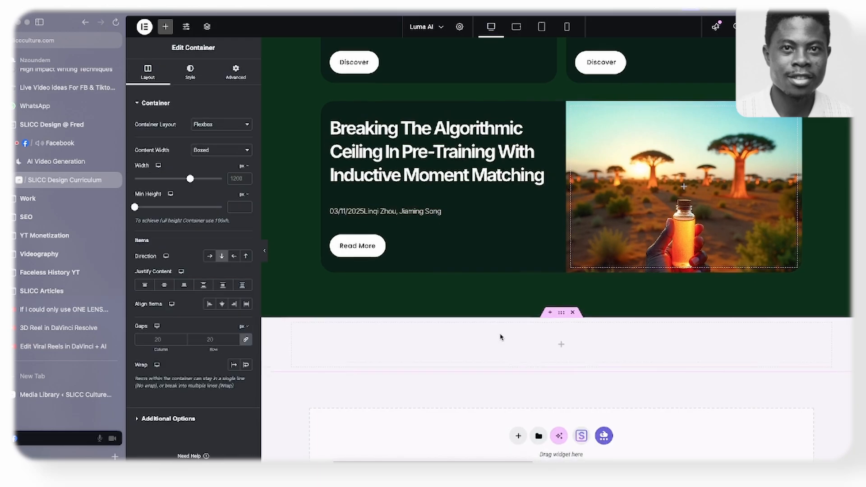
scroll(500, 337, down, 2)
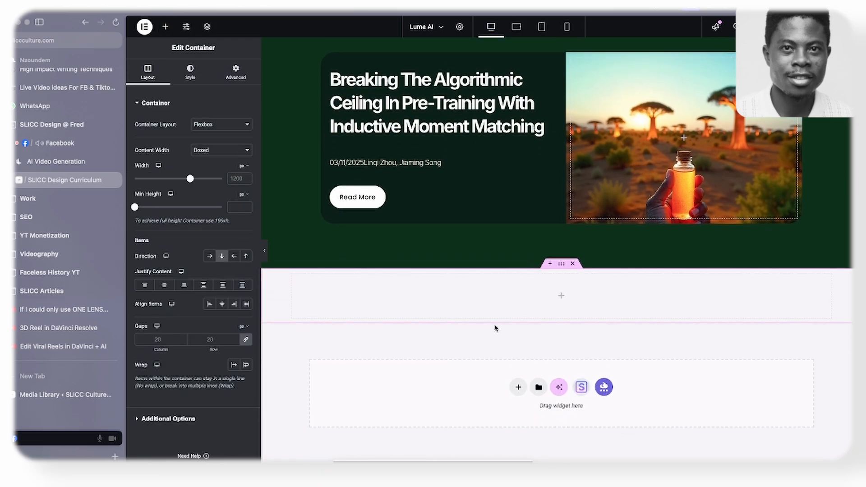
- Move the empty container to the top of the page, above the Ray3 section, and set its minimum height to 80 vh
scroll(495, 327, up, 20)
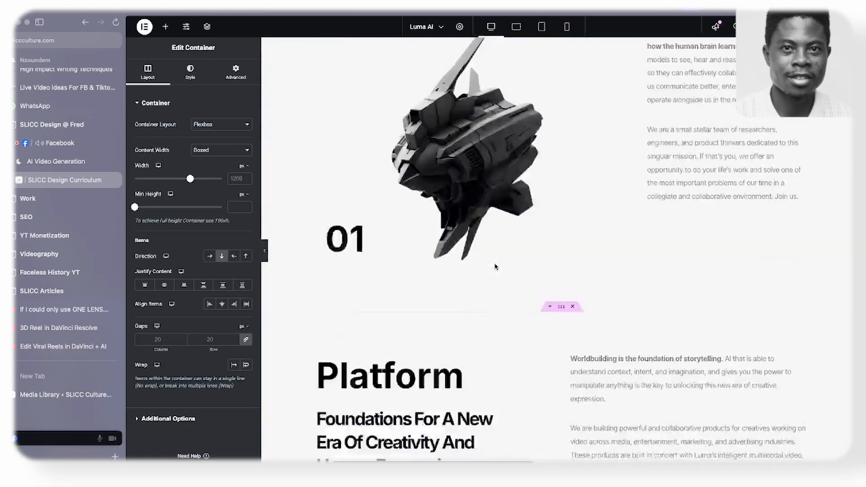
scroll(494, 266, up, 12)
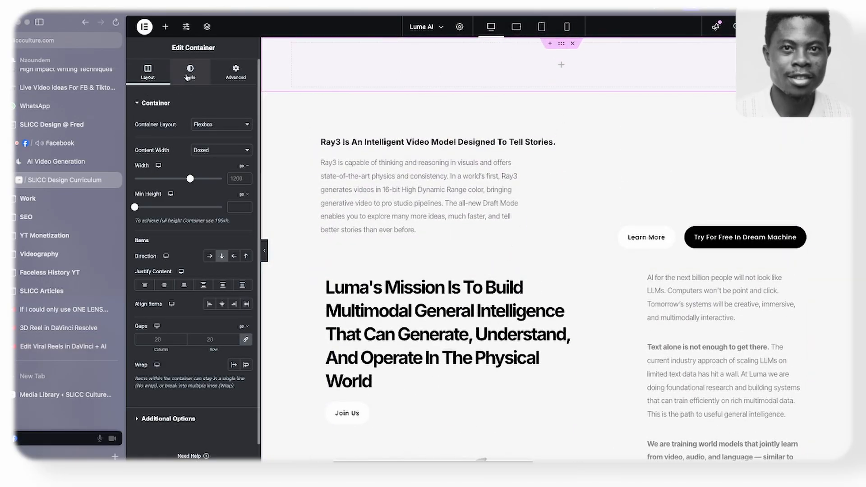
click(240, 195)
click(243, 236)
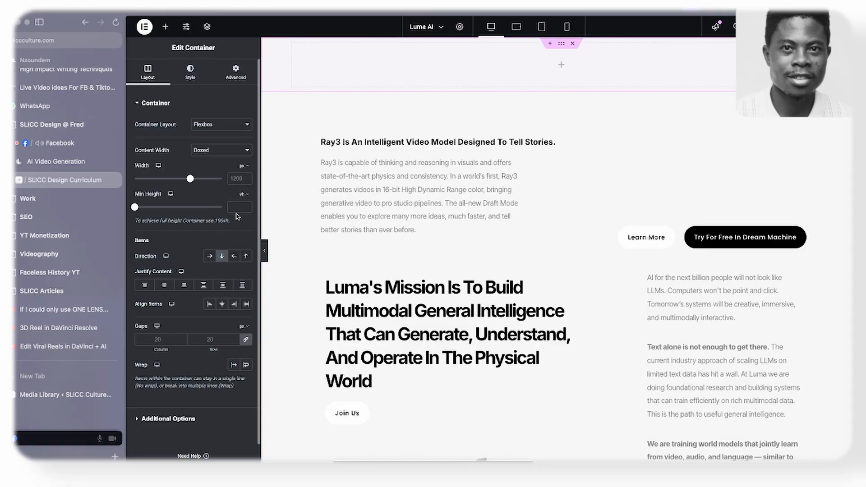
click(234, 208)
text(75)
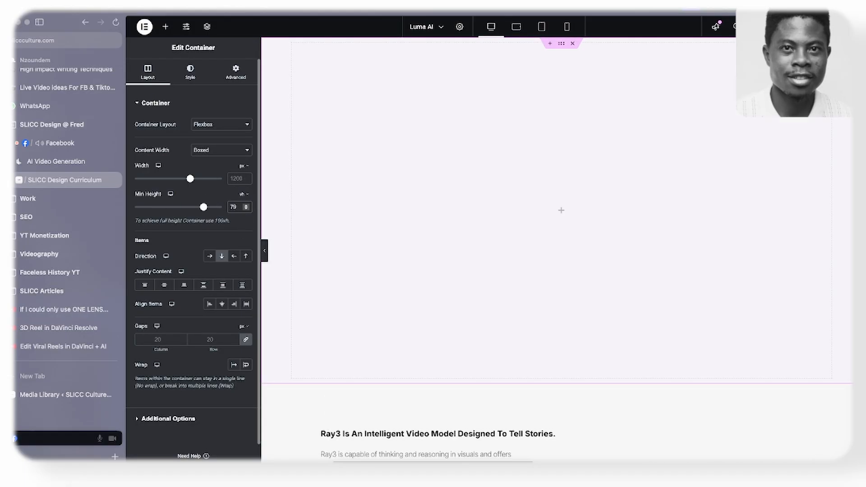
click(247, 206)
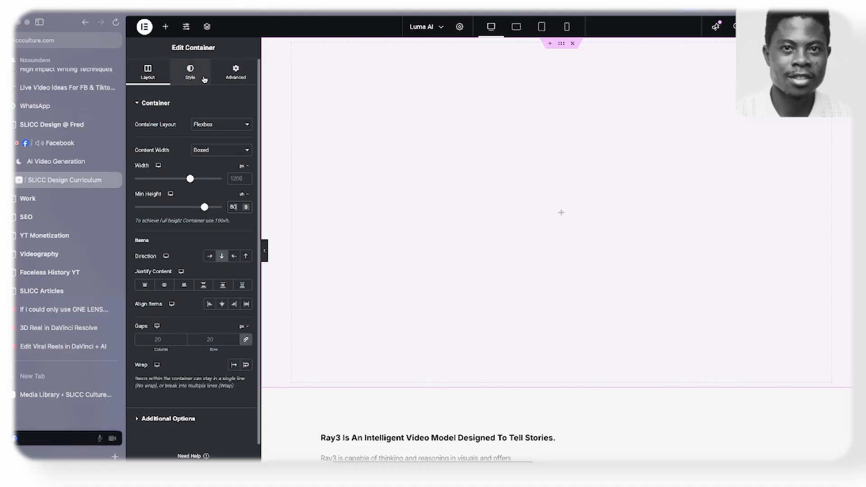
- Switch to Figma, examine the homepage mockup's hero area and overall section layout, and return to Elementor
key(super+Tab)
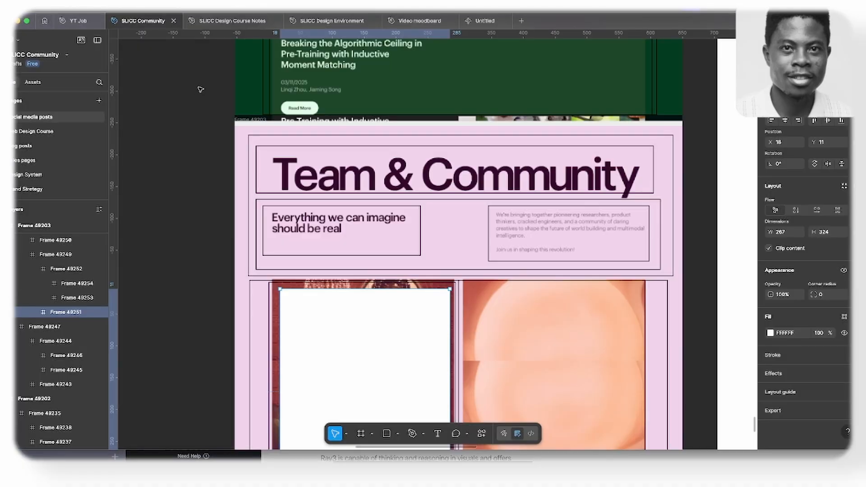
scroll(377, 236, up, 10)
scroll(373, 233, down, 5)
scroll(374, 234, up, 10)
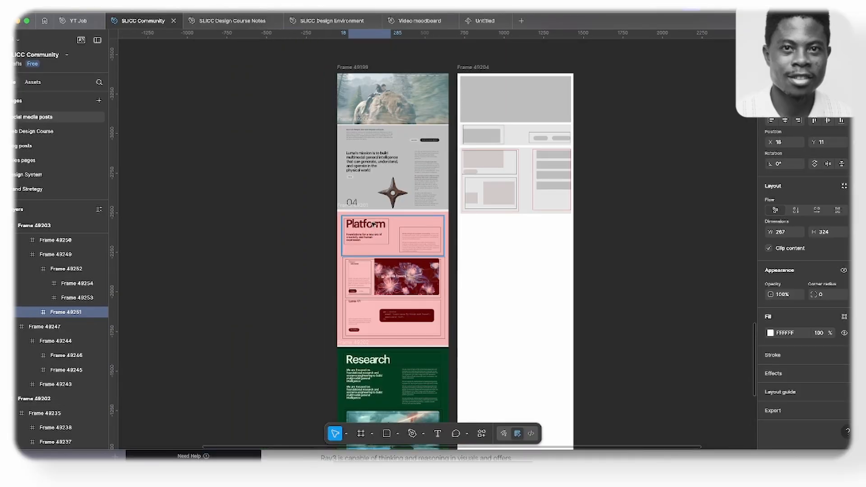
scroll(381, 237, up, 5)
key(super+Tab)
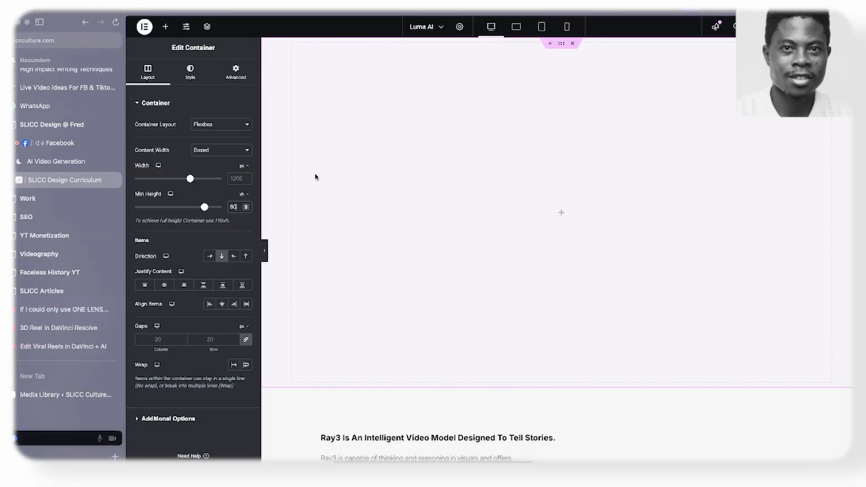
- Set the top container's background type to Classic and upload Ray 2 Official Premiere.mp4 from the Luma folder as its background media
click(192, 76)
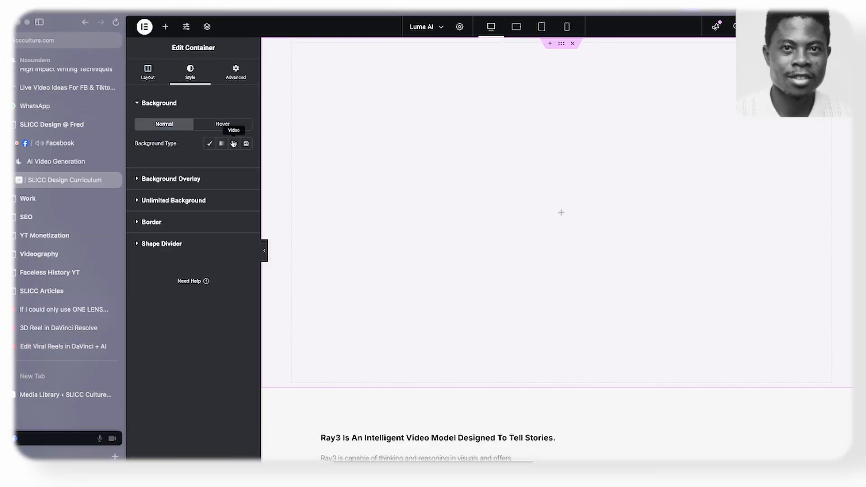
click(234, 144)
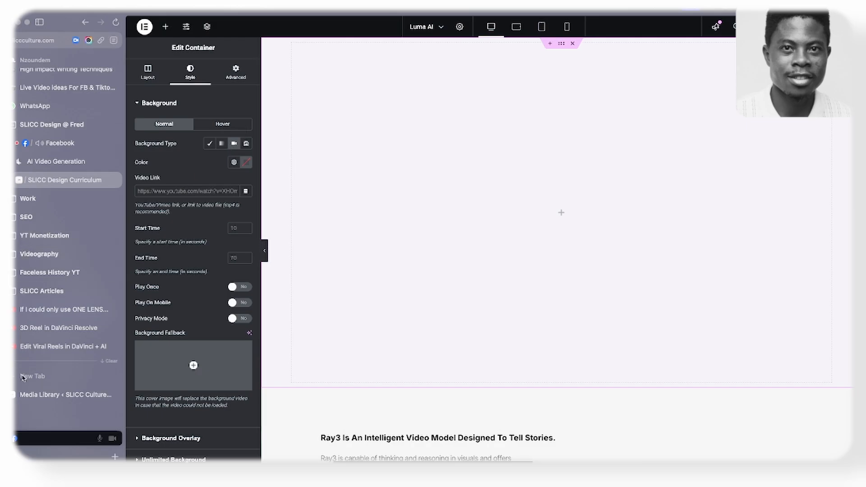
click(209, 143)
click(188, 205)
click(251, 62)
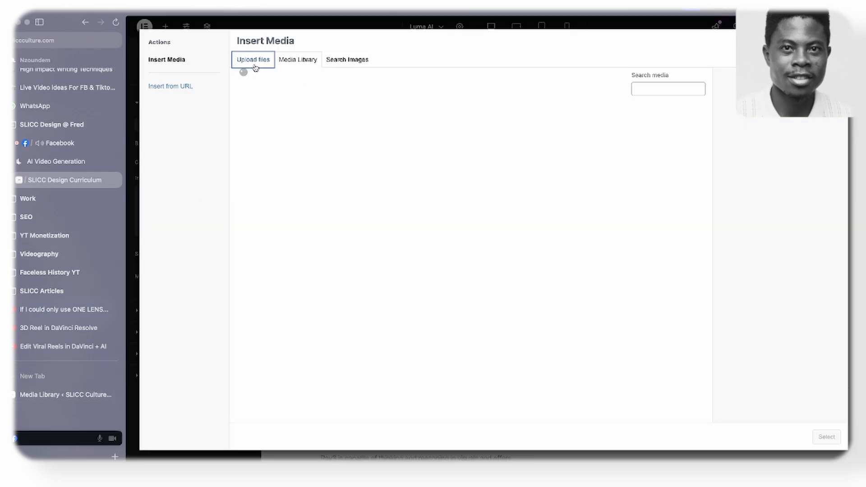
click(537, 216)
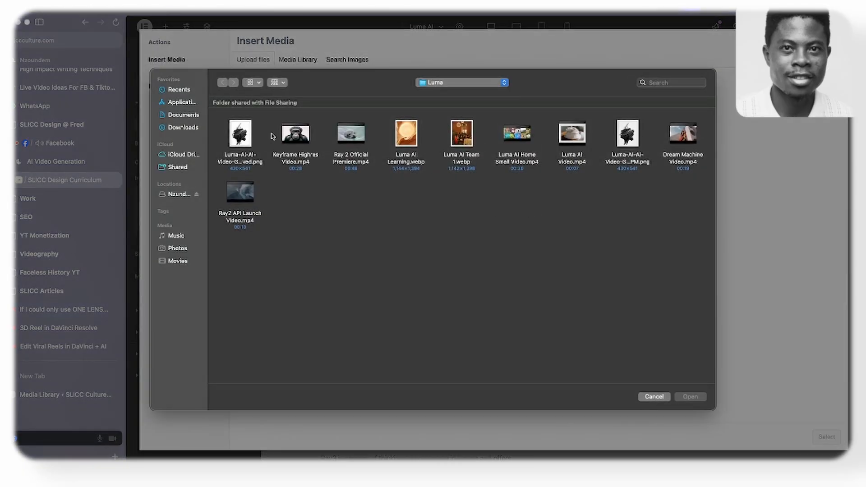
click(351, 135)
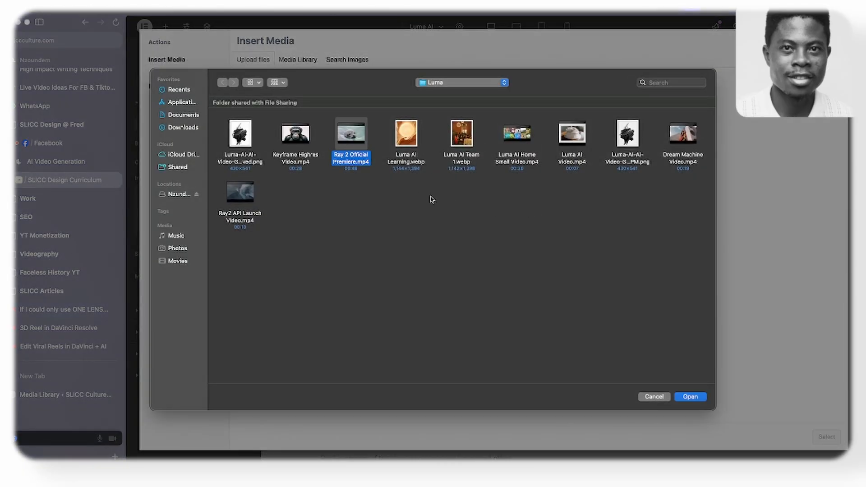
click(688, 397)
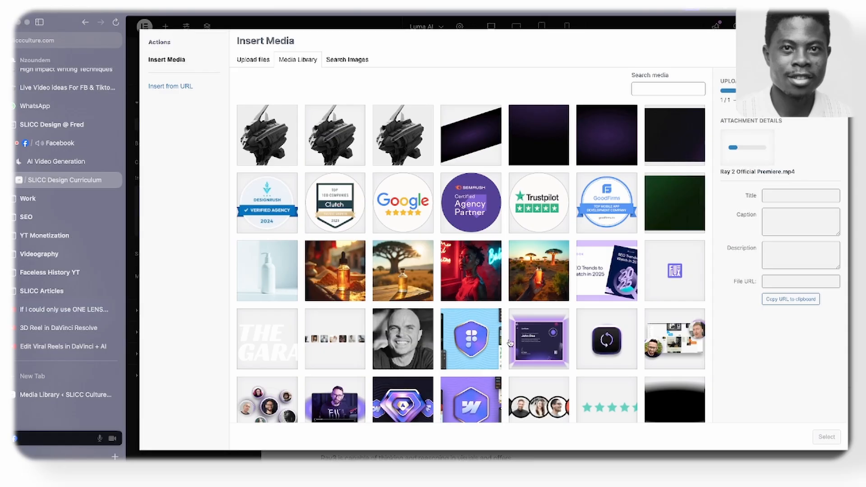
- Examine the live Luma AI homepage from its hero video to the Team & Community section, and return to the Elementor media upload
click(62, 236)
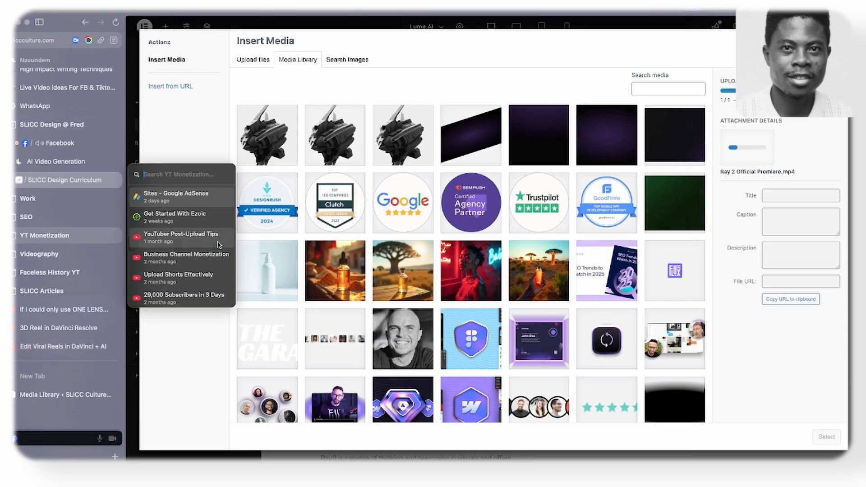
click(47, 162)
scroll(358, 257, up, 10)
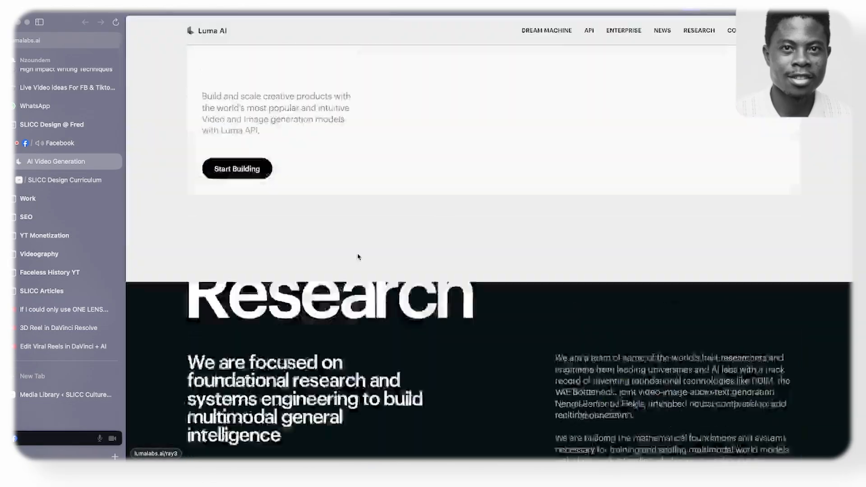
scroll(359, 257, up, 15)
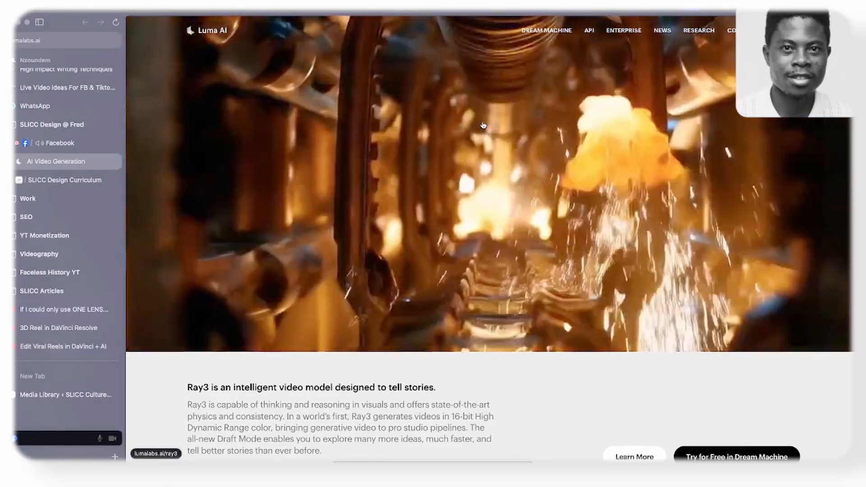
scroll(460, 131, down, 4)
scroll(457, 136, down, 20)
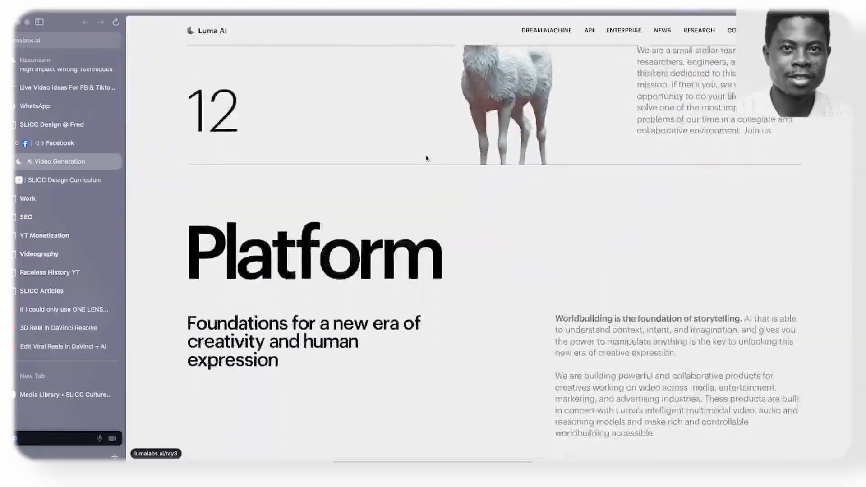
scroll(343, 143, down, 20)
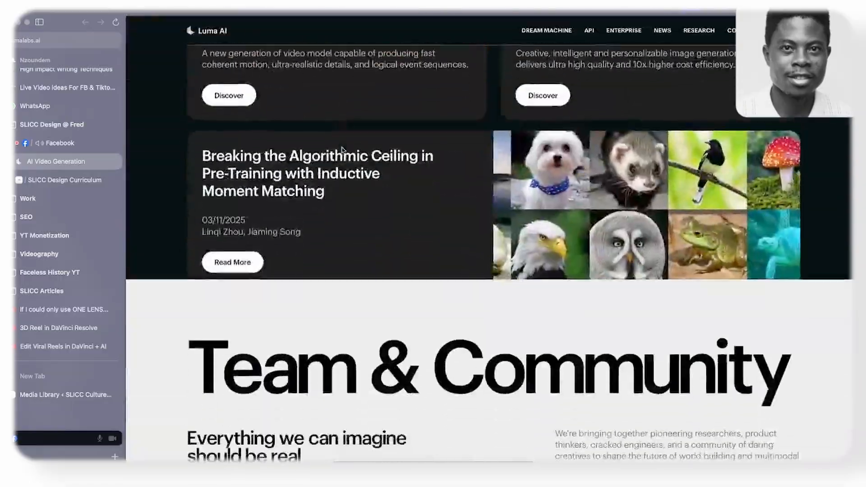
scroll(343, 152, up, 8)
scroll(343, 152, up, 2)
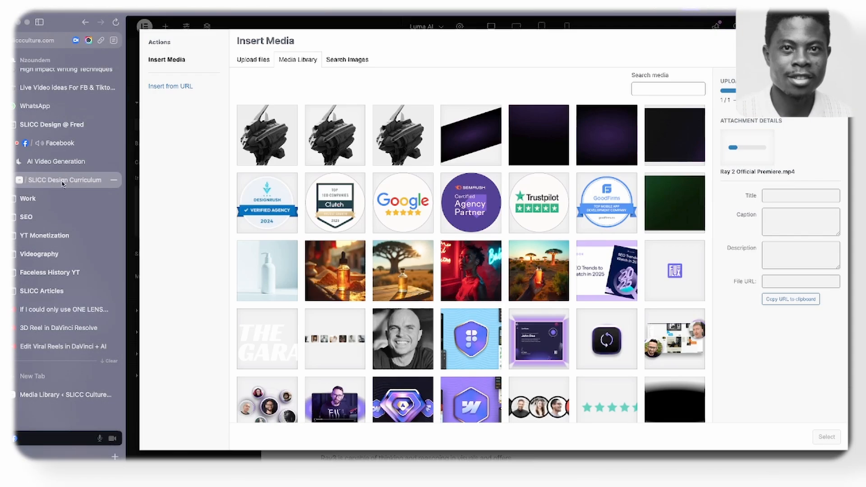
click(64, 179)
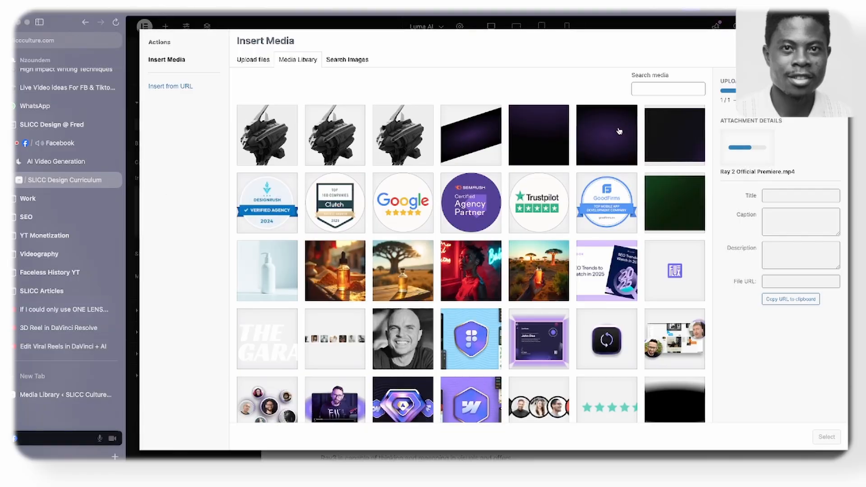
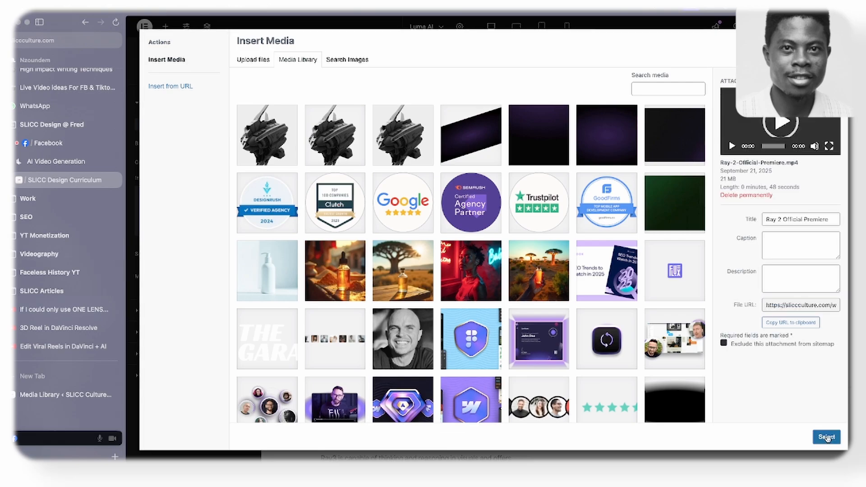
click(826, 437)
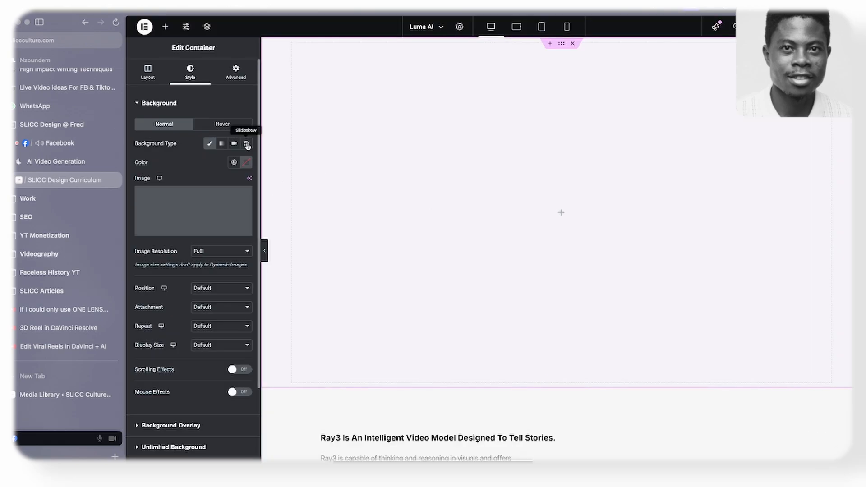
click(246, 144)
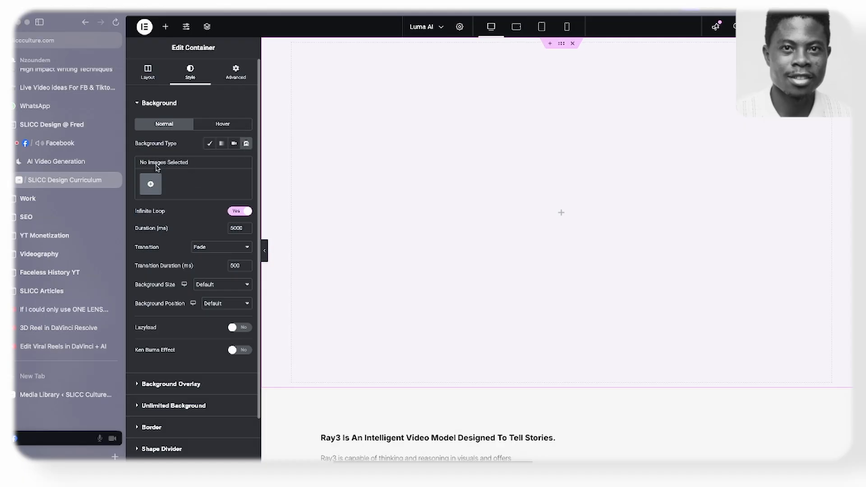
click(150, 182)
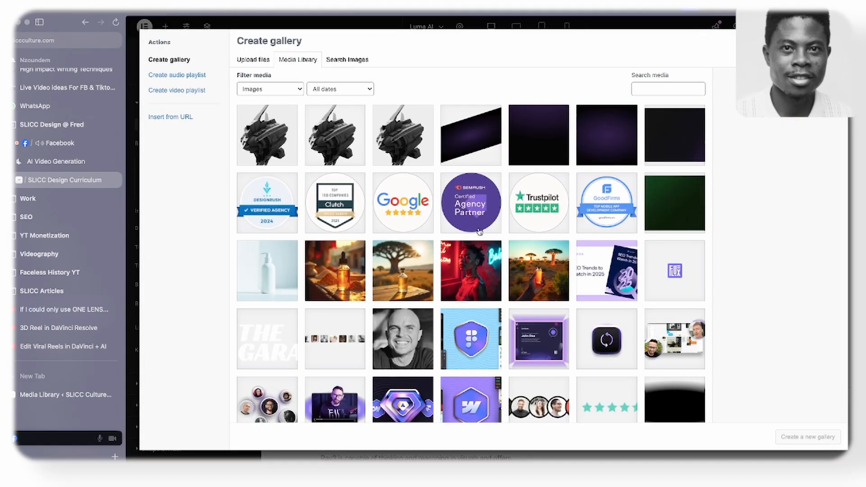
scroll(480, 231, down, 3)
scroll(479, 232, up, 3)
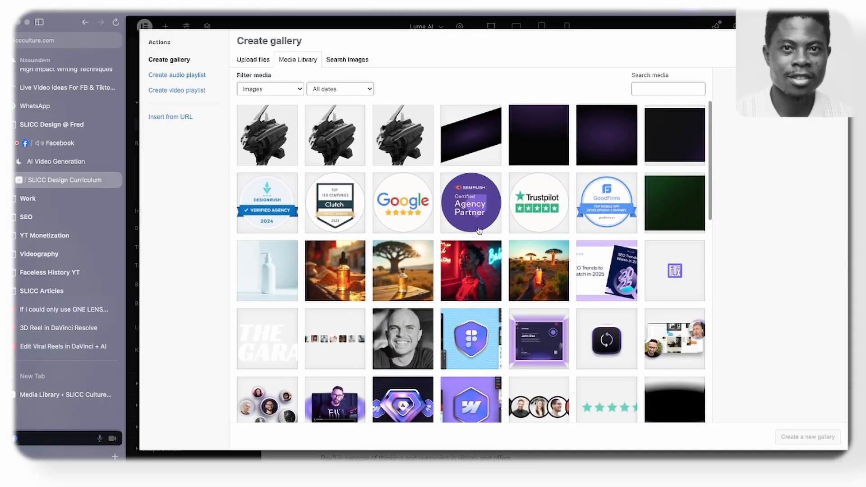
click(253, 59)
click(530, 220)
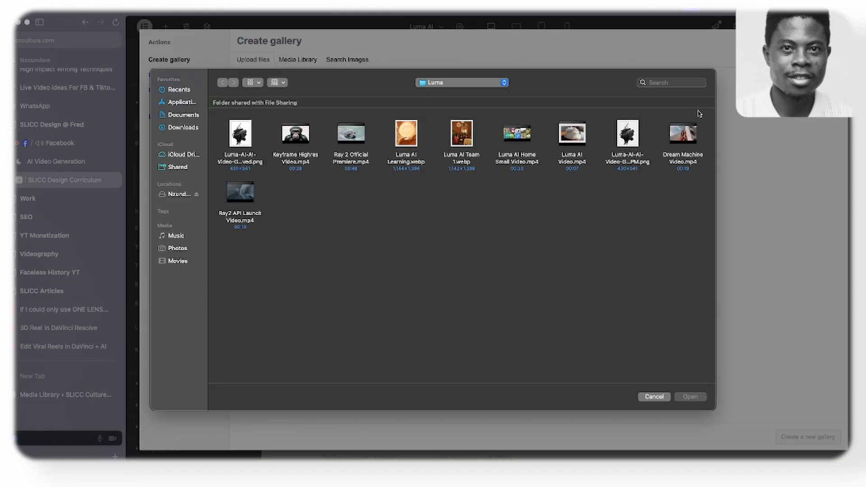
click(652, 397)
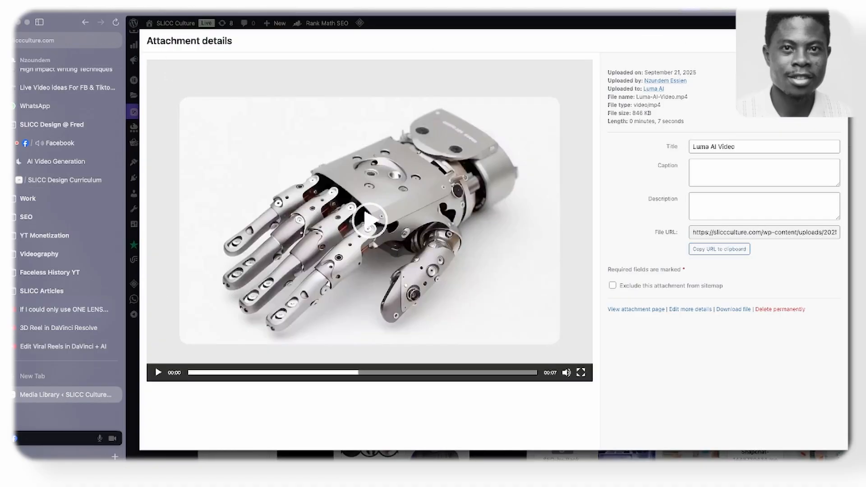
- Reload the WordPress Media Library and copy the file URL of Ray-2-Official-Premiere.mp4 from its attachment details
key(Escape)
click(118, 23)
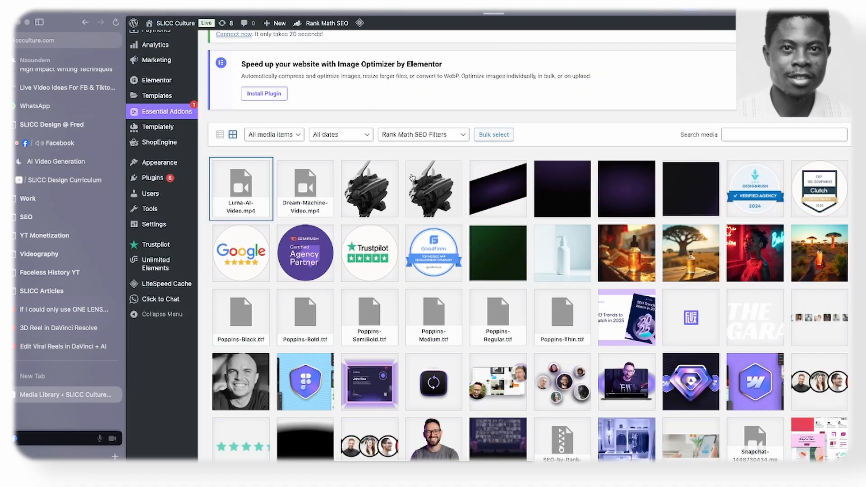
scroll(378, 227, down, 2)
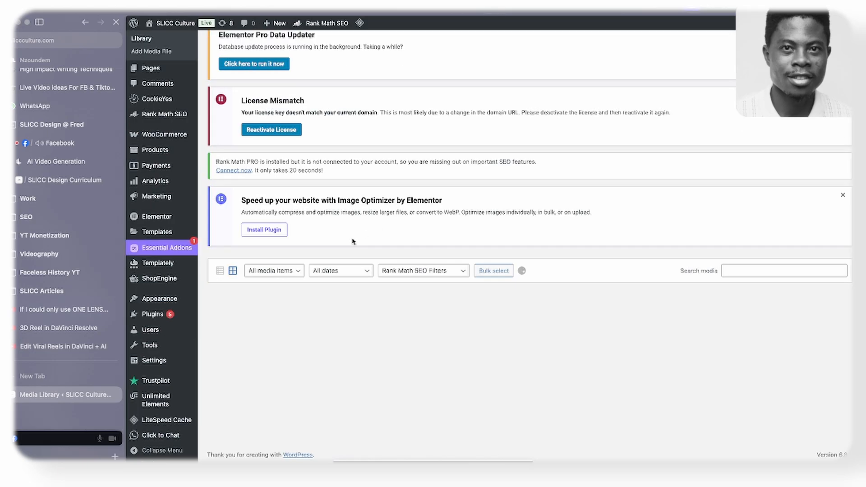
scroll(348, 244, down, 5)
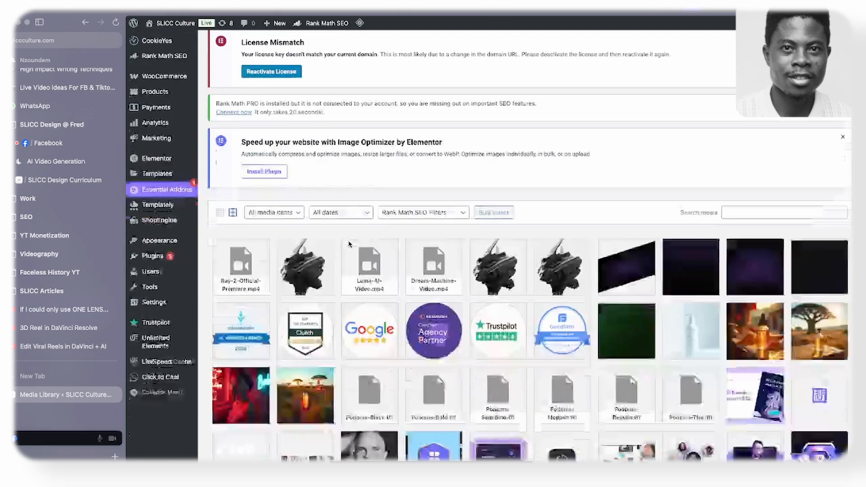
click(236, 88)
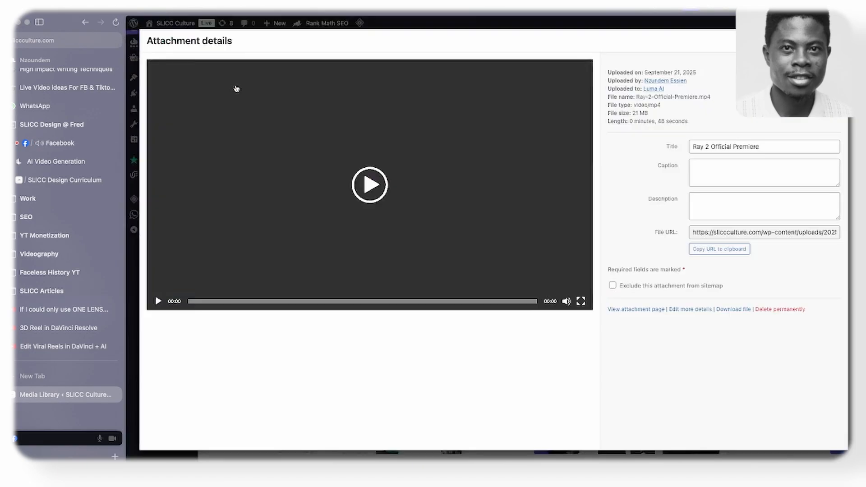
click(718, 249)
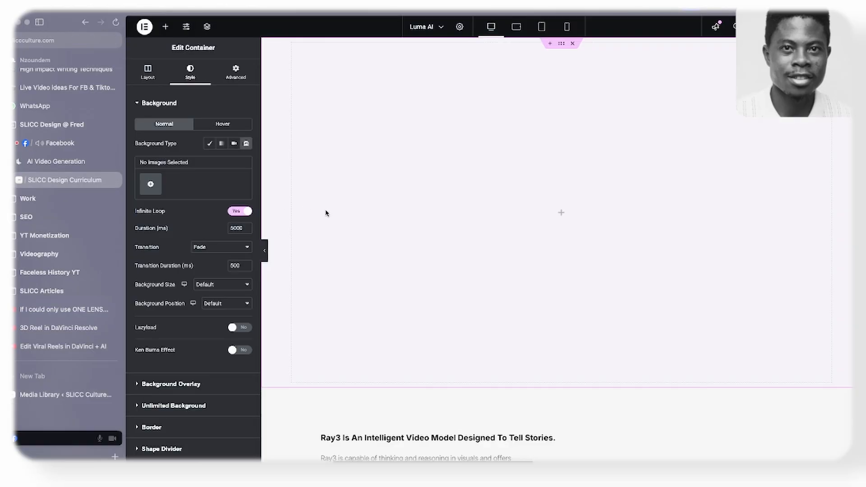
- Place the Media Library browser tab directly before the SLICC Design Curriculum tab, close the attachment details and return to the Elementor page
drag(42, 395, 18, 179)
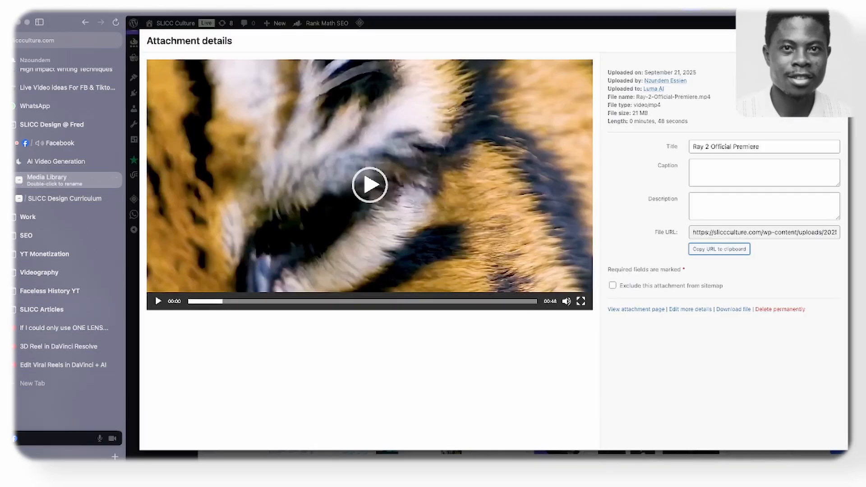
key(Escape)
click(53, 199)
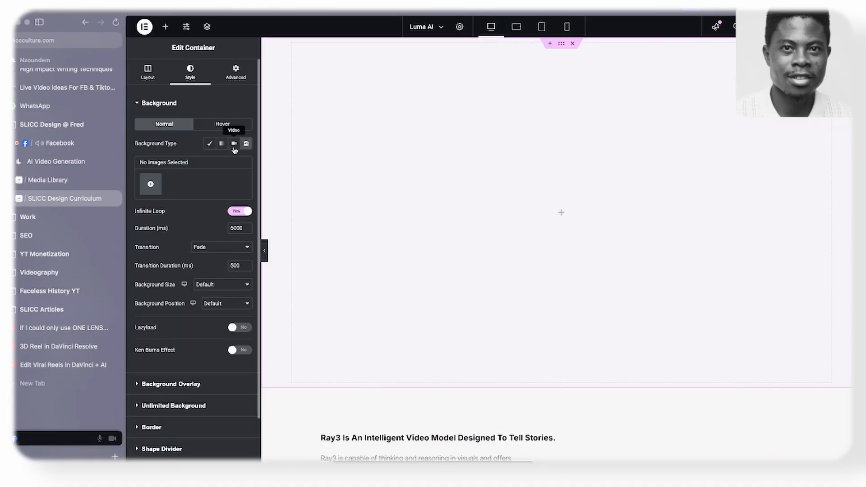
- Set the top container's background type to Video and paste the copied Ray 2 file URL as its video link
click(235, 144)
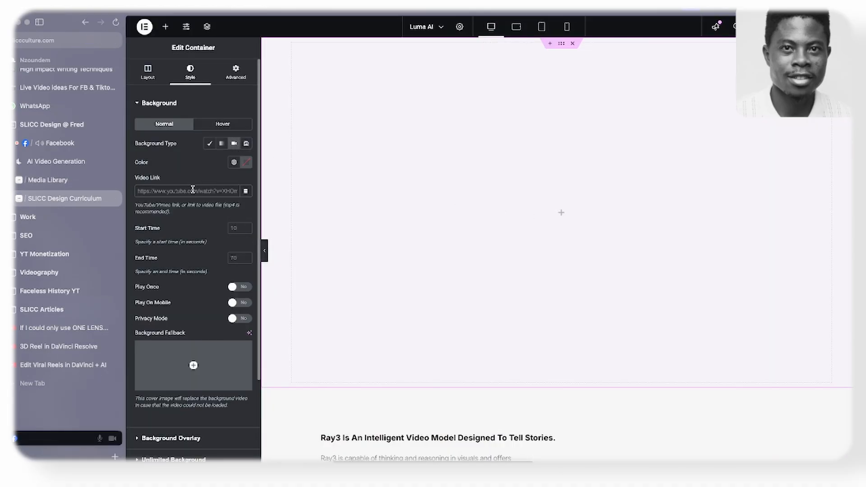
key(super+v)
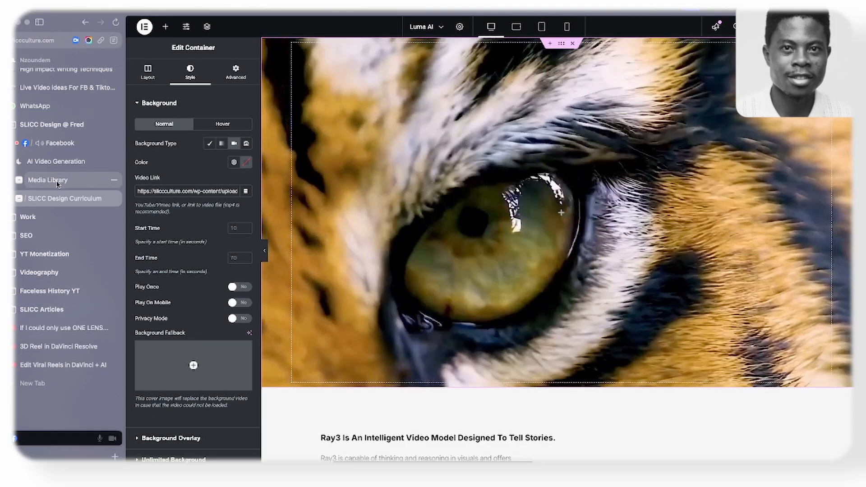
click(82, 179)
click(63, 198)
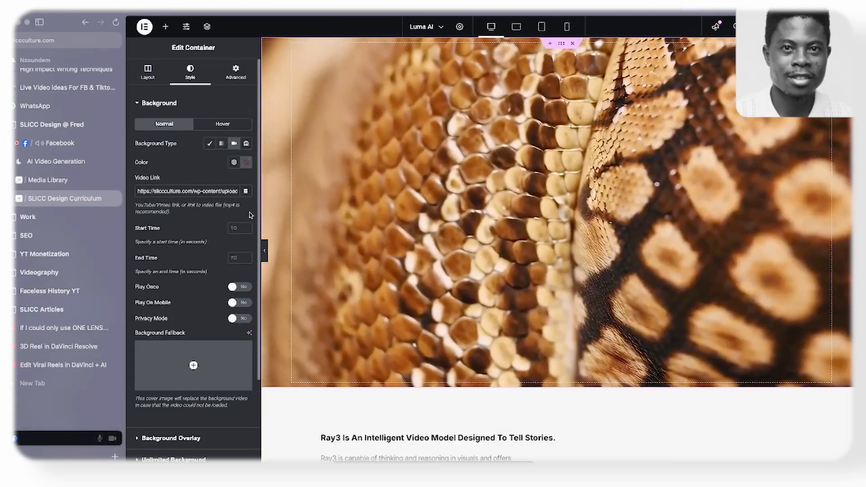
- Add a Classic background overlay to the hero container in black (#000000) with an opacity of 0.81
scroll(168, 185, down, 3)
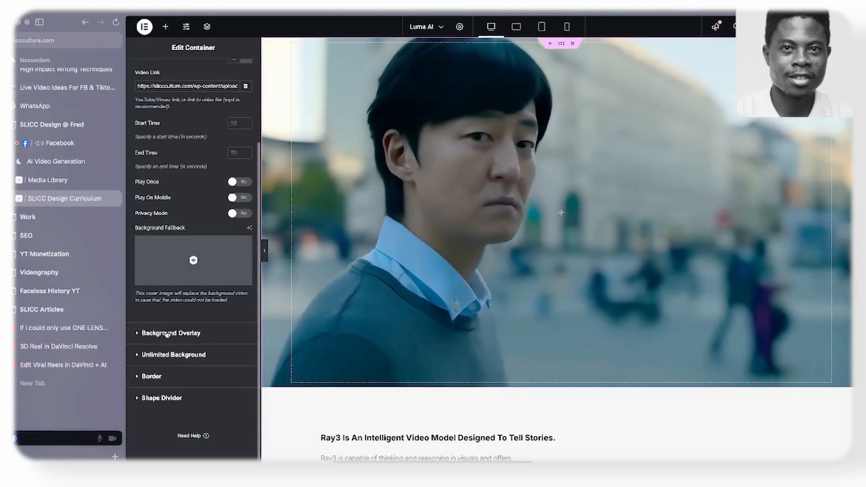
click(167, 334)
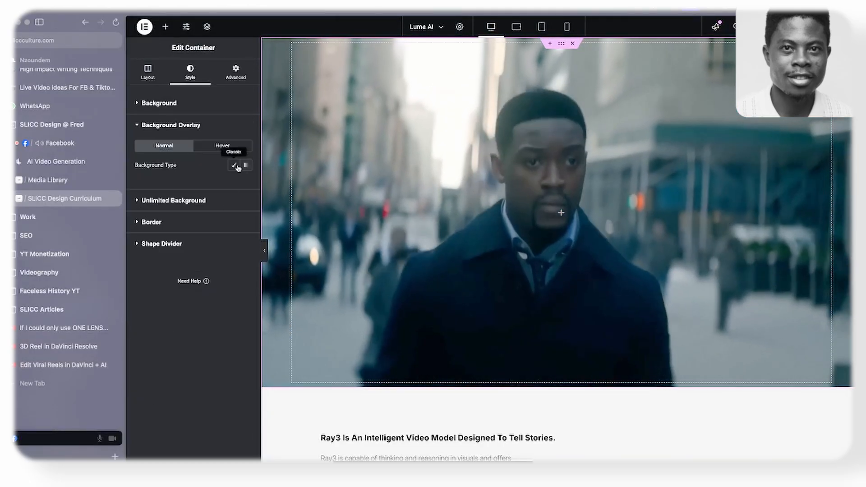
click(235, 165)
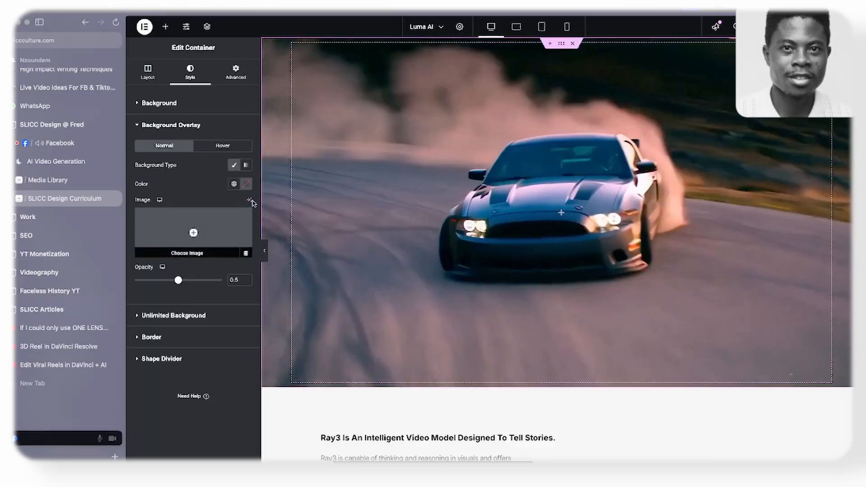
click(246, 185)
click(197, 288)
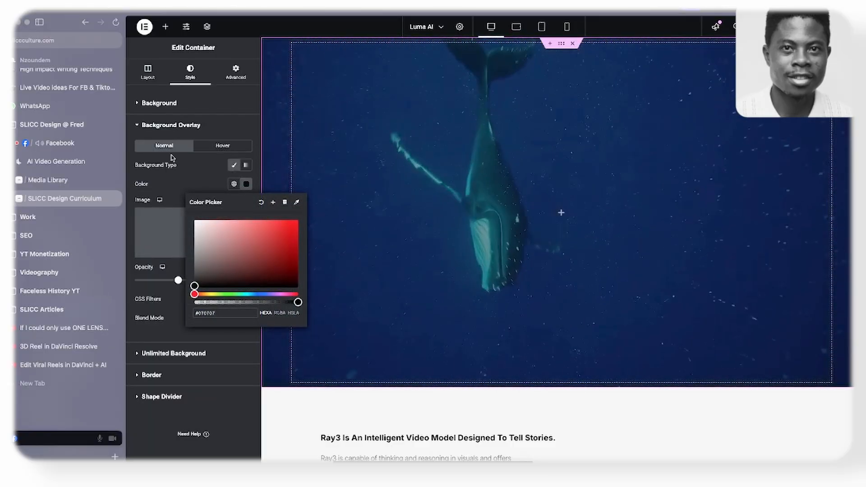
click(177, 281)
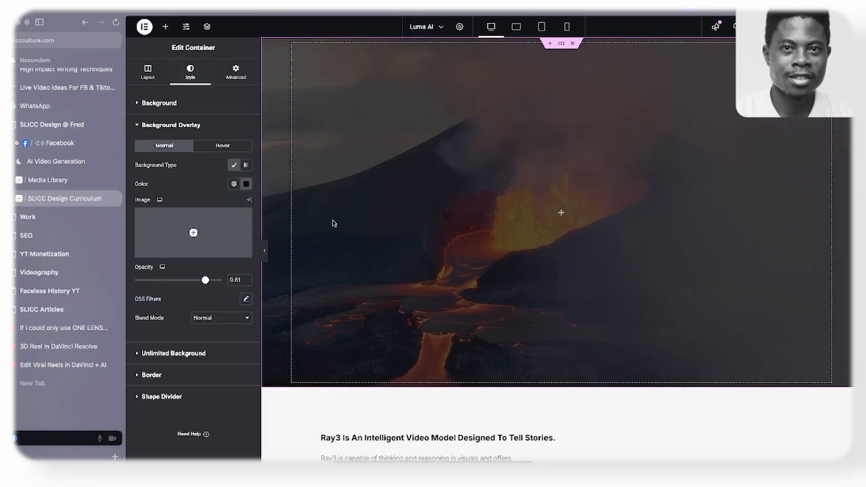
scroll(422, 173, down, 1)
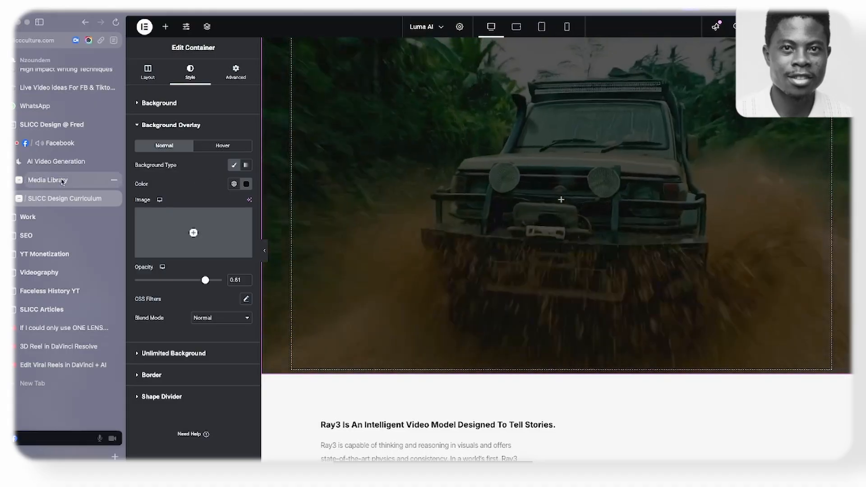
- Examine the hero video and the Ray3 section beneath it on the live Luma AI homepage, and return to the Elementor page
click(62, 181)
click(44, 163)
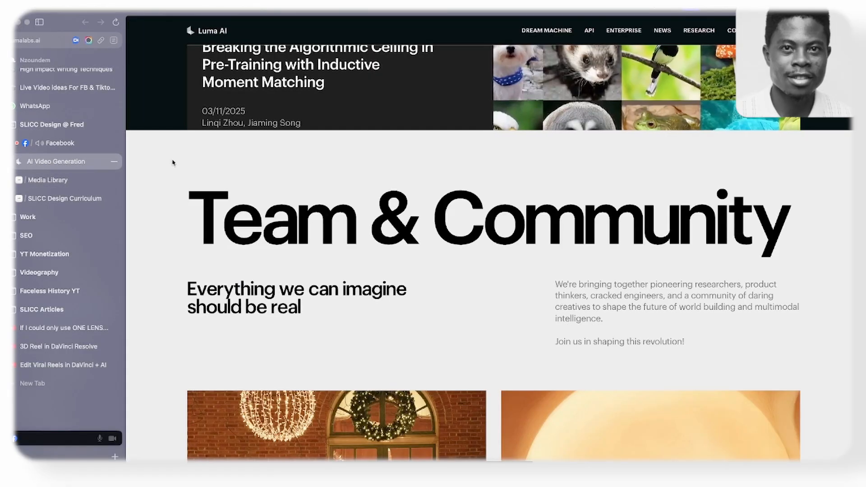
scroll(525, 201, up, 15)
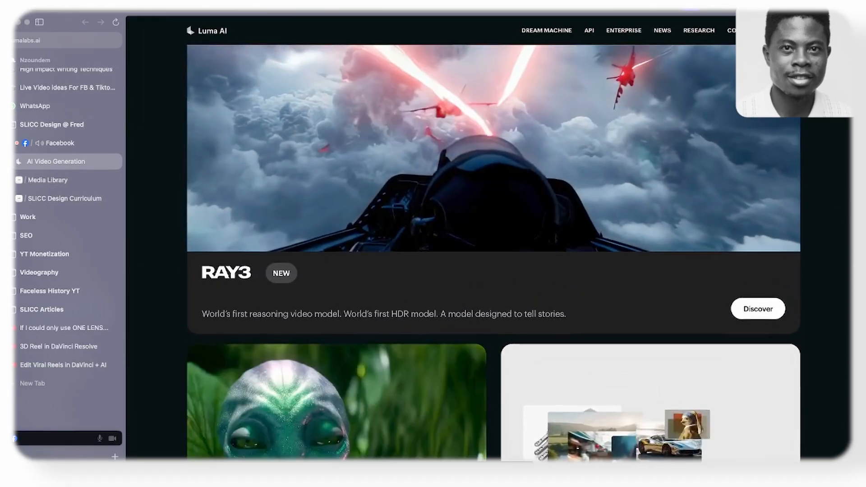
scroll(841, 190, up, 20)
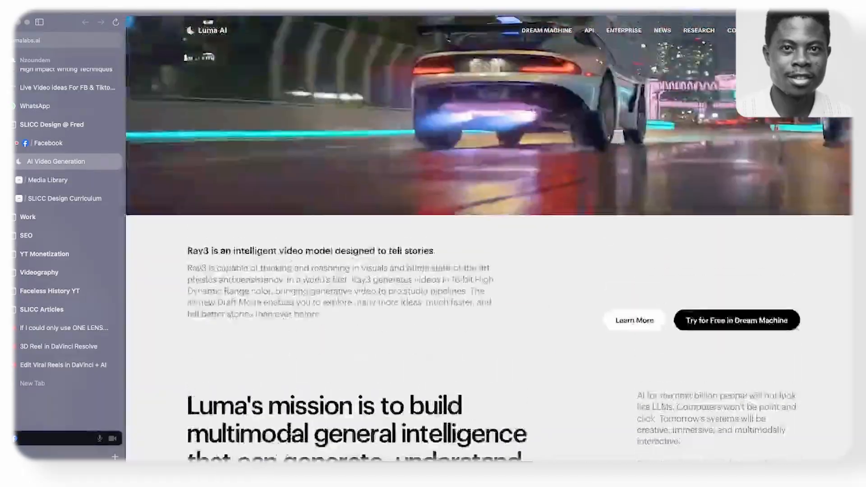
scroll(514, 120, down, 4)
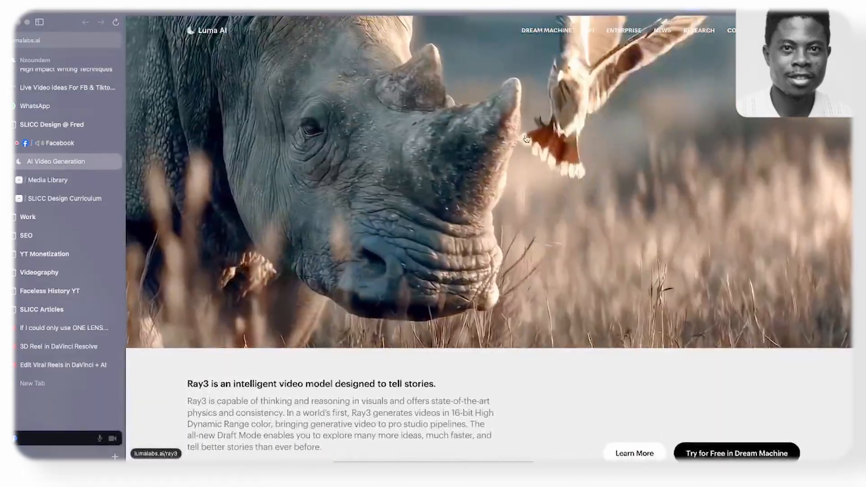
scroll(513, 120, up, 4)
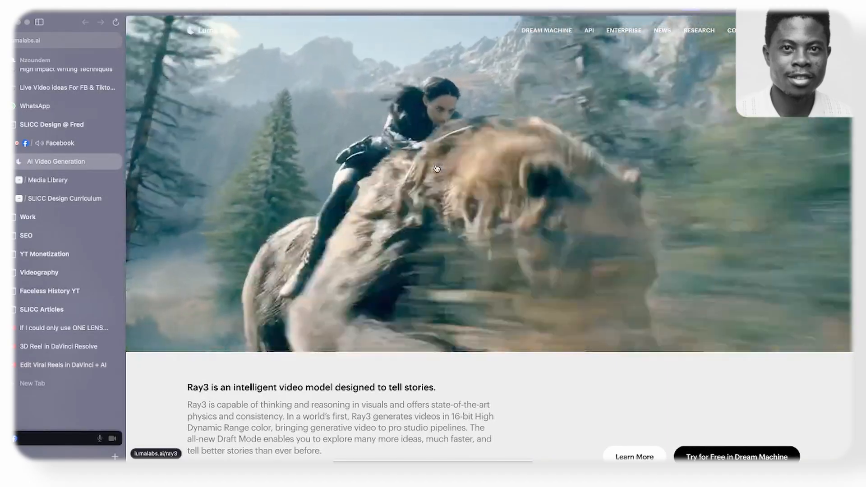
scroll(435, 164, down, 6)
scroll(720, 399, up, 6)
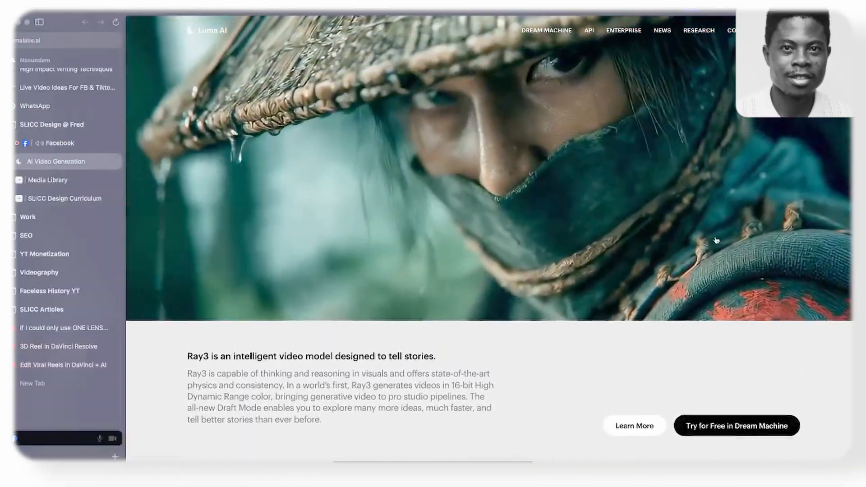
scroll(640, 398, up, 1)
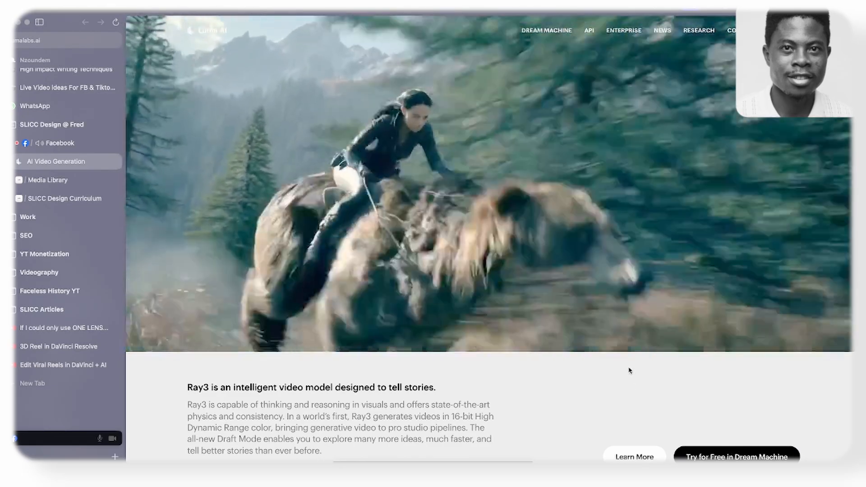
scroll(355, 322, down, 1)
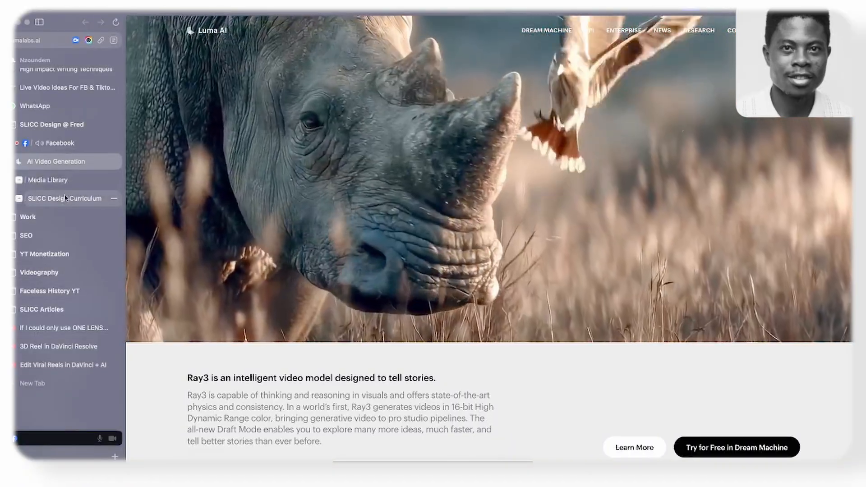
click(64, 197)
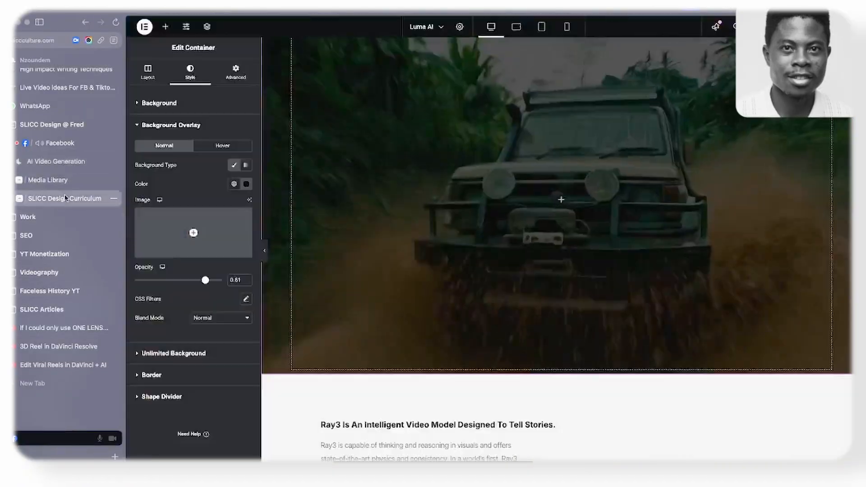
- Review the built sections down to the empty container after Research, and compare them with the Figma mockup from Luma API onward
scroll(513, 180, down, 5)
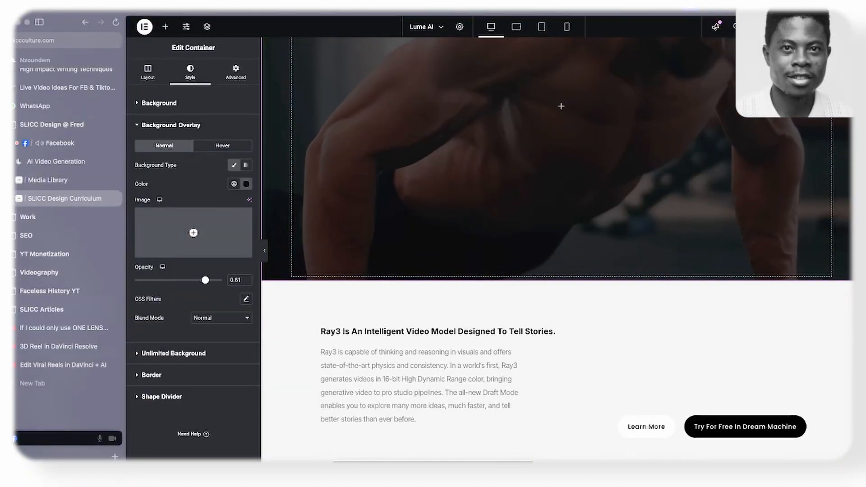
scroll(447, 226, down, 20)
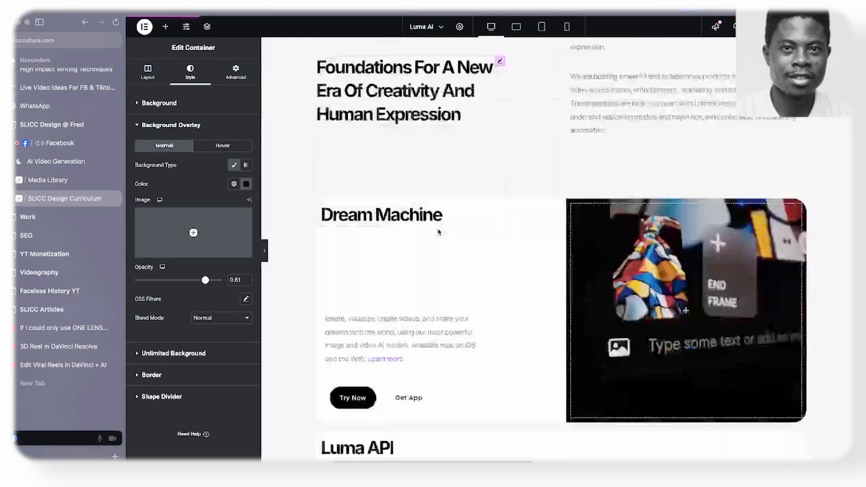
scroll(438, 223, down, 3)
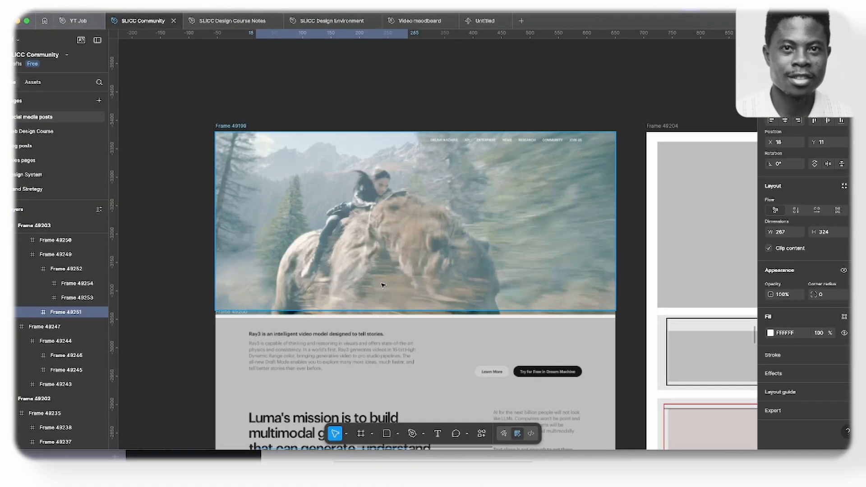
scroll(360, 255, down, 15)
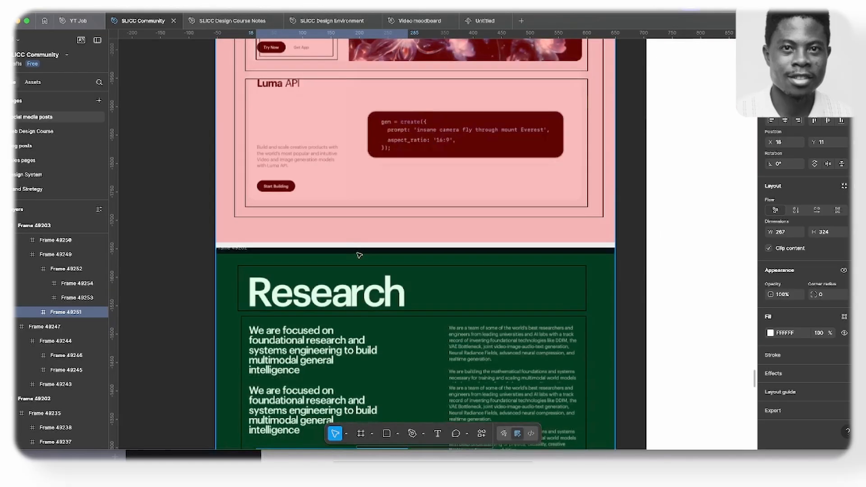
scroll(359, 255, down, 20)
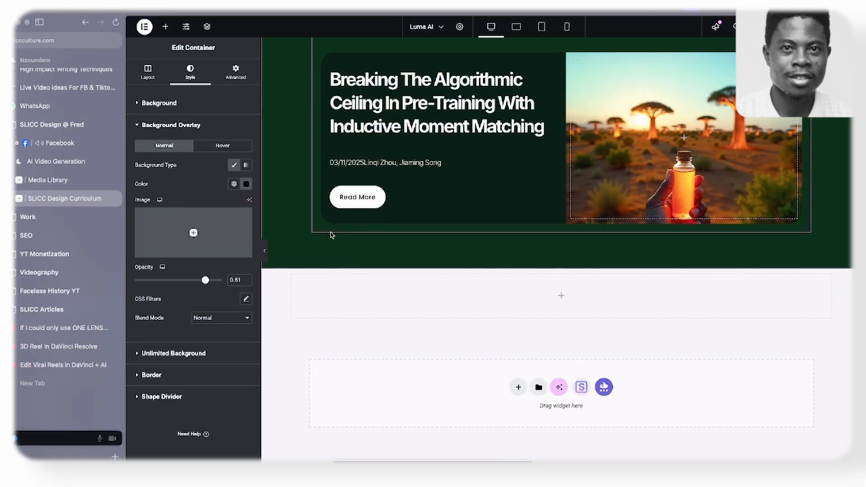
- Add a container inside the empty section container below Research and duplicate it to get two stacked containers
click(166, 27)
drag(163, 149, 298, 312)
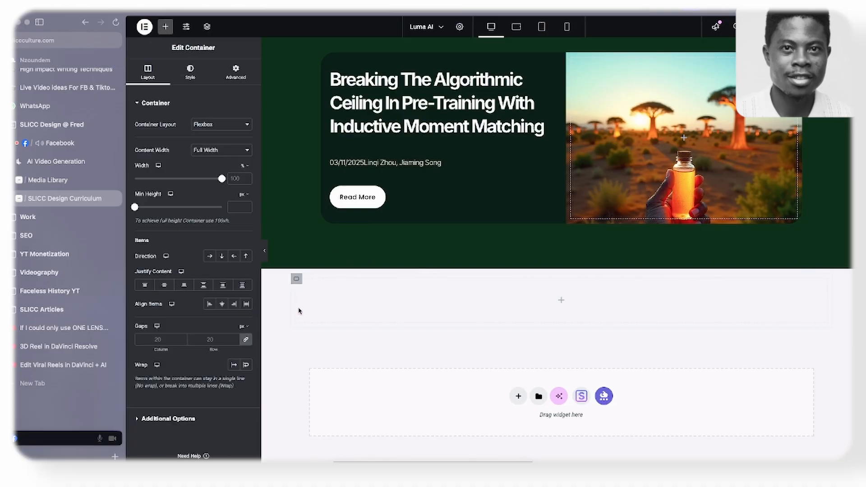
right_click(298, 311)
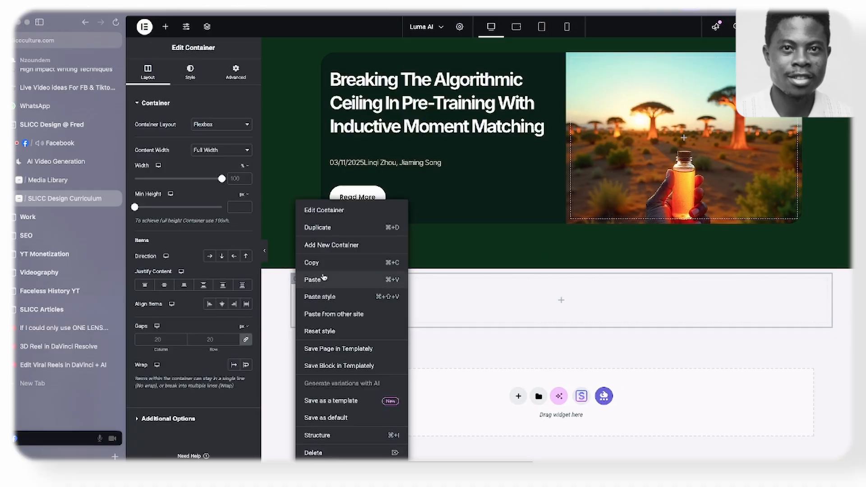
click(335, 228)
- Check the Team & Community frames in the Figma mockup, and nest two stacked containers inside the upper new container in Elementor
key(super+Tab)
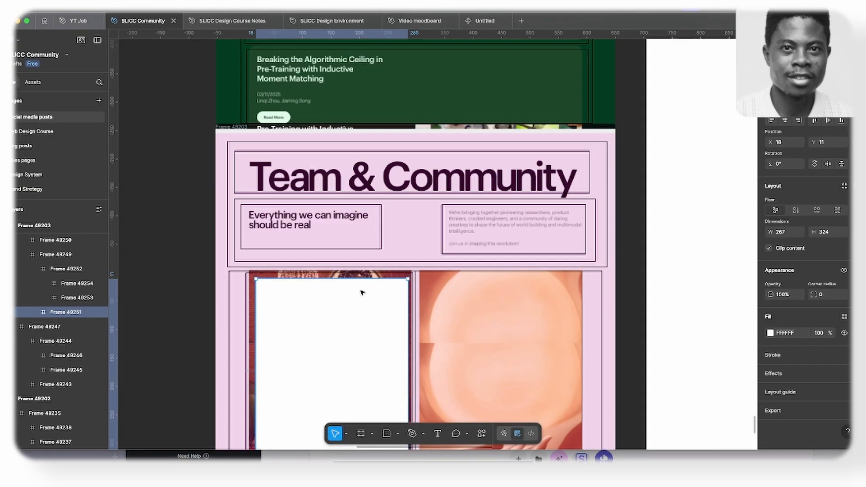
scroll(362, 292, down, 4)
scroll(362, 292, up, 4)
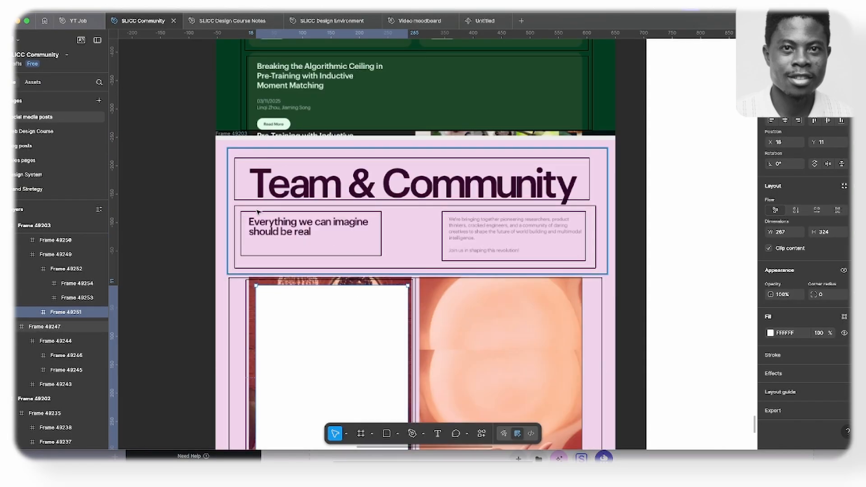
key(super+Tab)
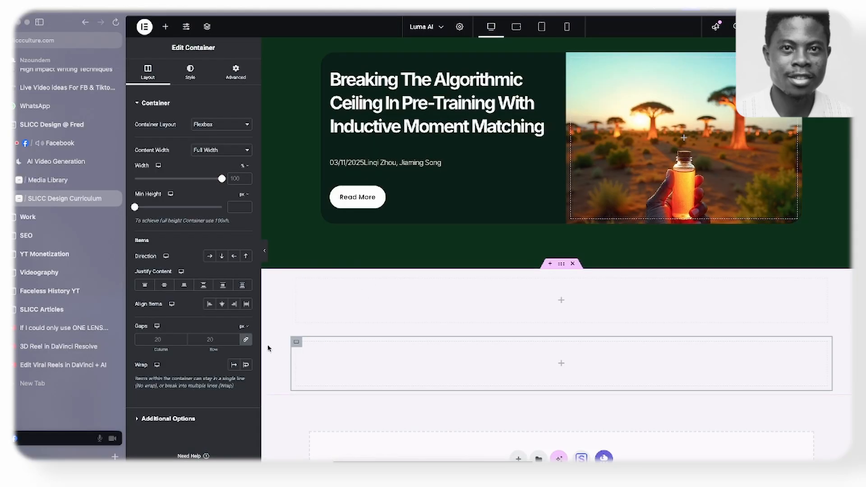
click(165, 26)
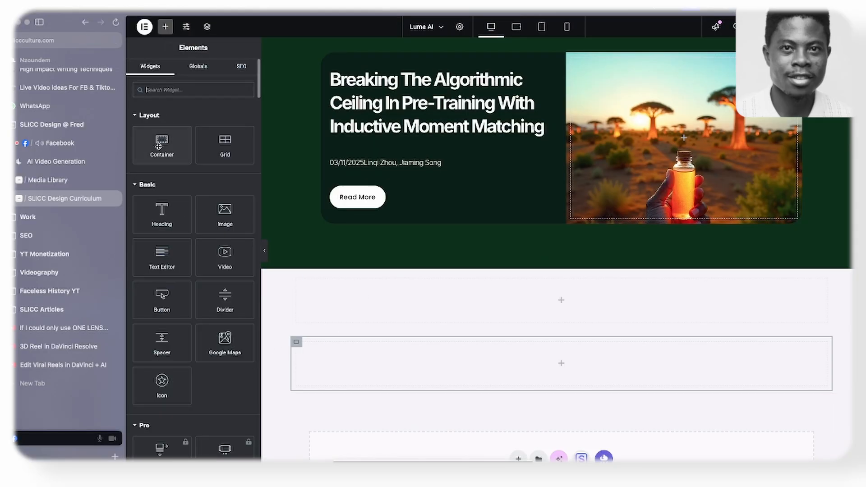
drag(160, 145, 331, 310)
right_click(299, 293)
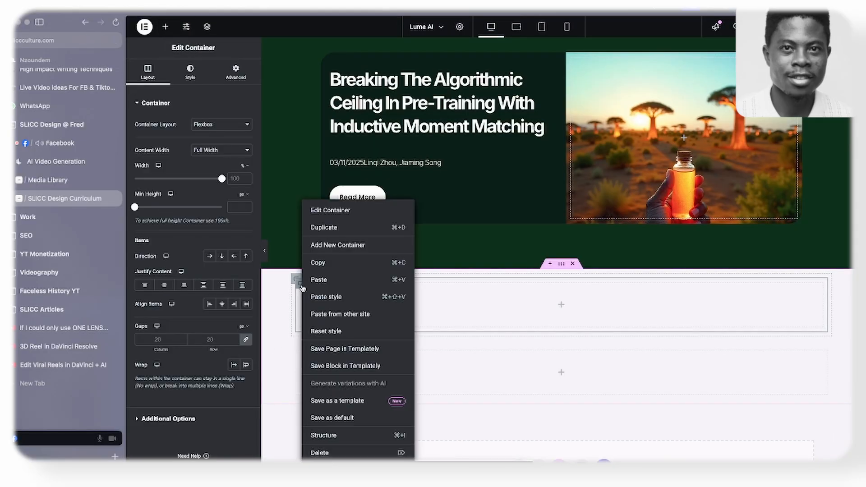
click(335, 232)
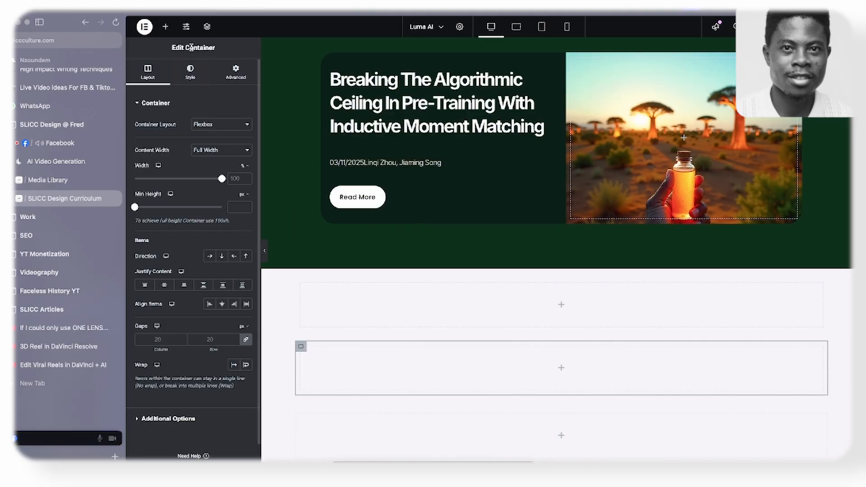
- Add a Heading widget above the two nested containers and paste the Research heading's style onto it
click(166, 27)
drag(162, 212, 296, 296)
scroll(363, 312, up, 7)
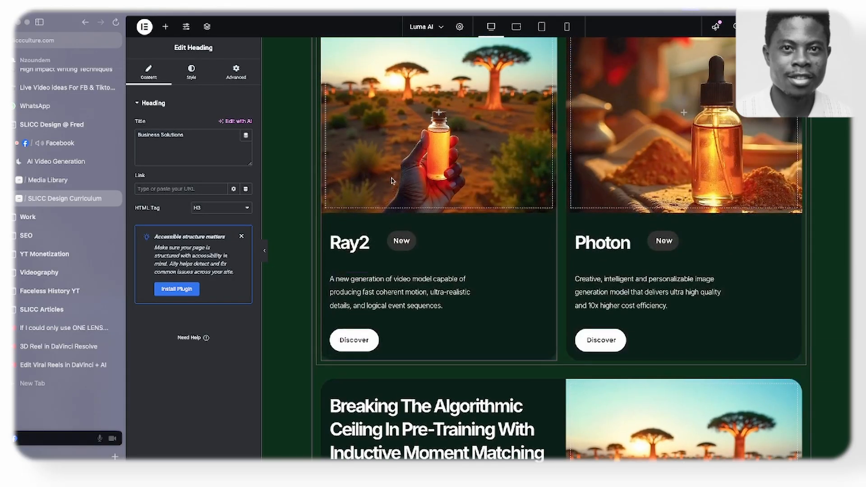
scroll(363, 313, up, 10)
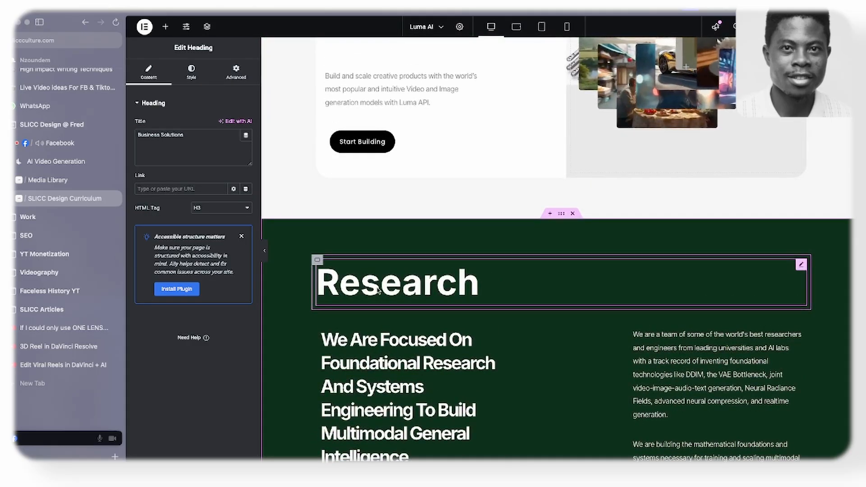
right_click(378, 253)
click(399, 296)
scroll(393, 306, down, 15)
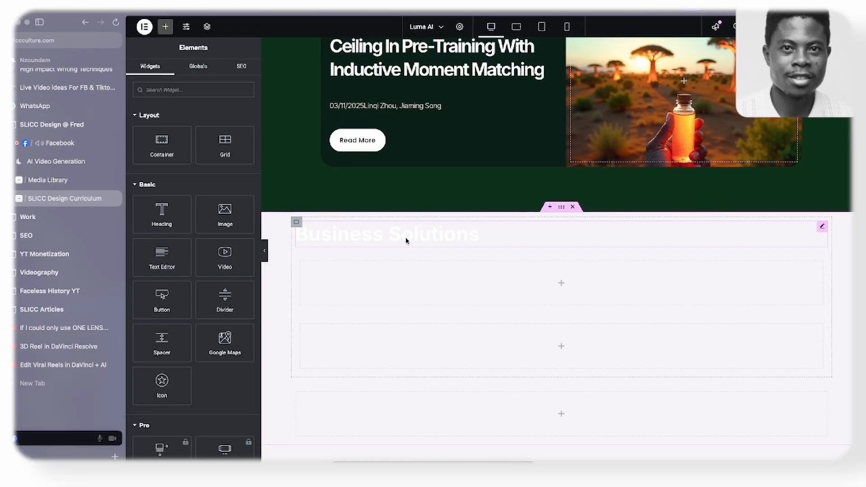
right_click(406, 240)
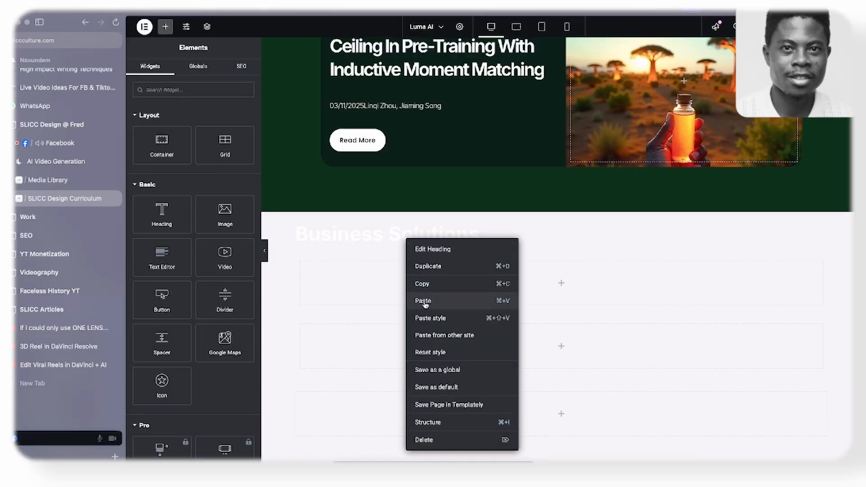
click(424, 319)
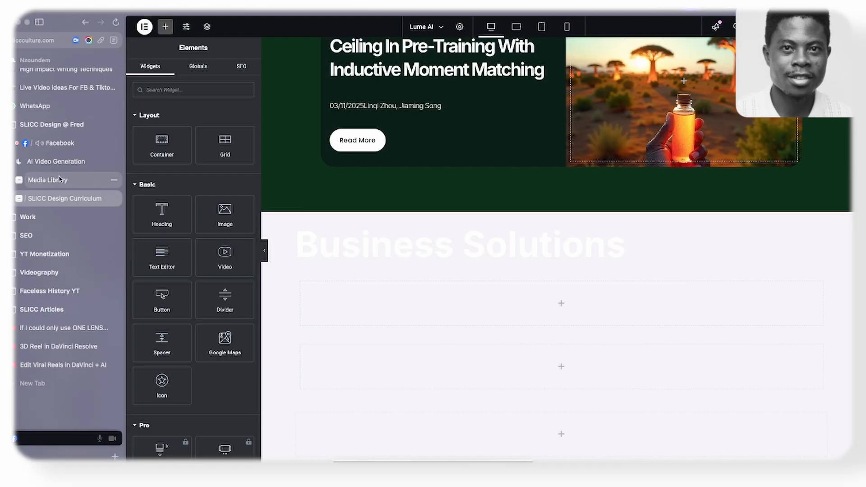
- Copy the "Team & Community" title from the live Luma AI page and use it as the new heading's title
click(59, 162)
drag(60, 163, 86, 189)
scroll(347, 306, down, 15)
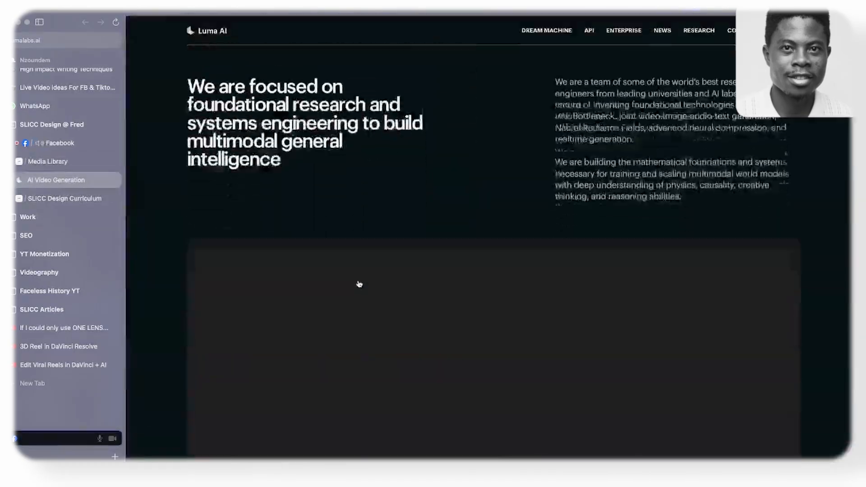
scroll(359, 284, down, 20)
scroll(283, 254, up, 5)
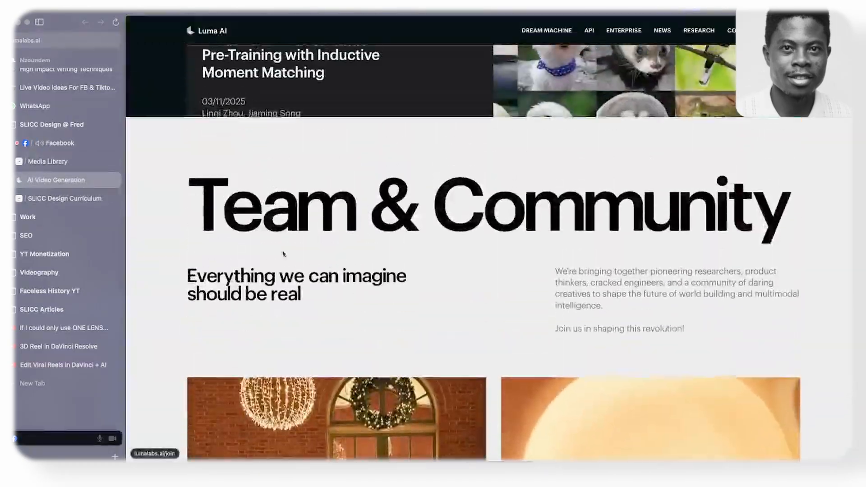
drag(174, 228, 777, 237)
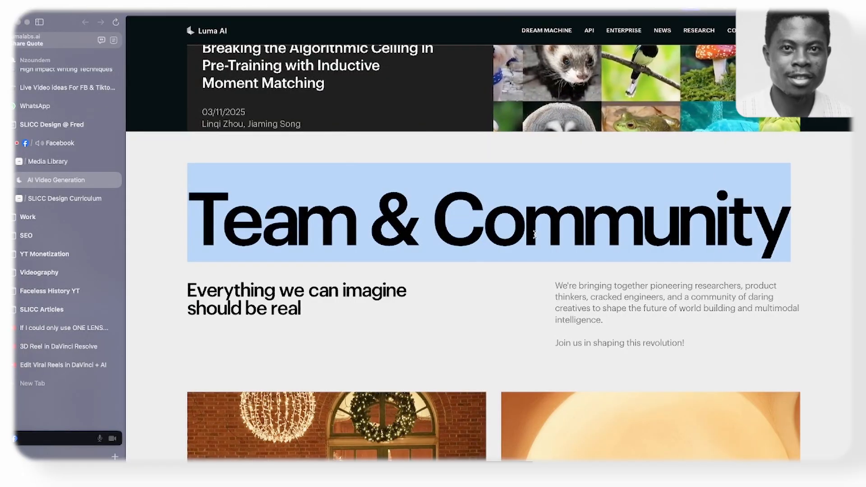
click(63, 198)
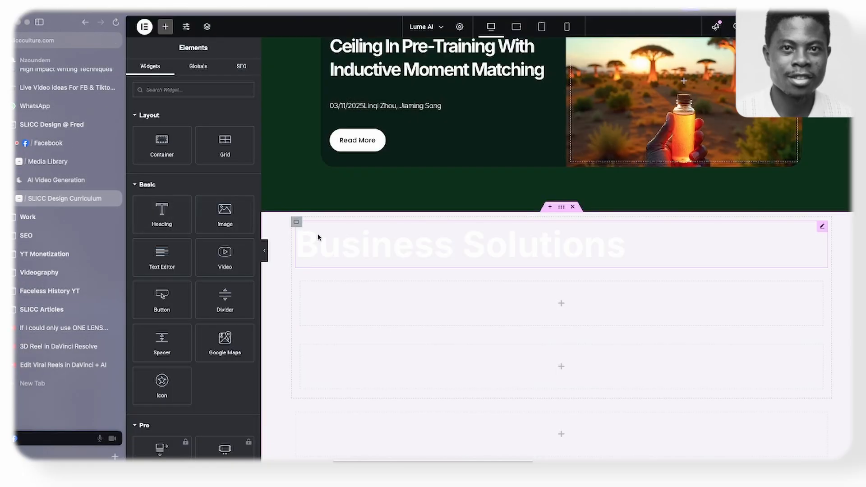
click(337, 242)
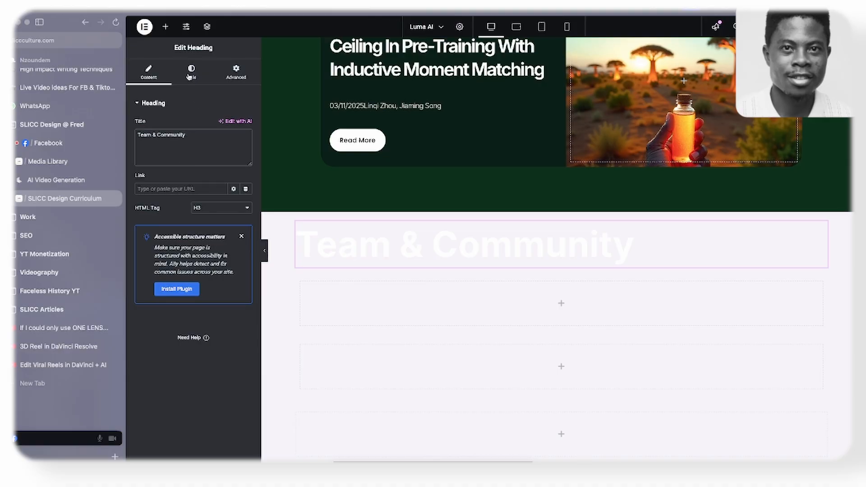
- Centre the Team & Community heading and set its text color to black
click(190, 74)
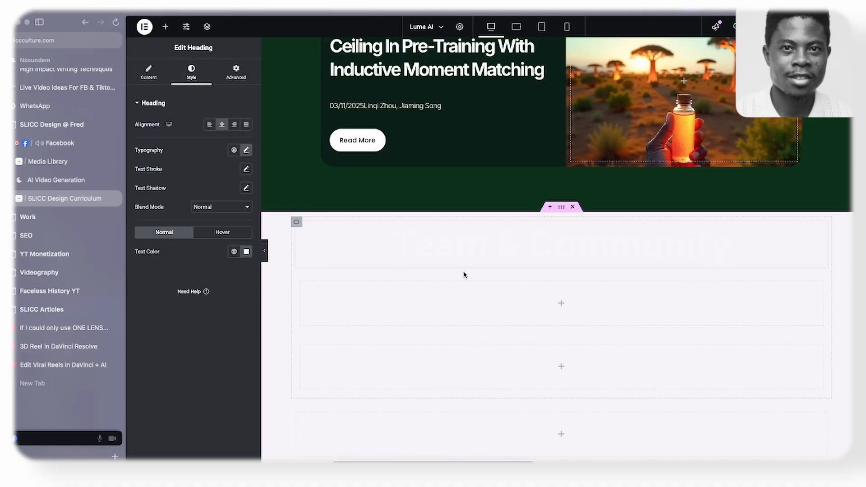
click(246, 252)
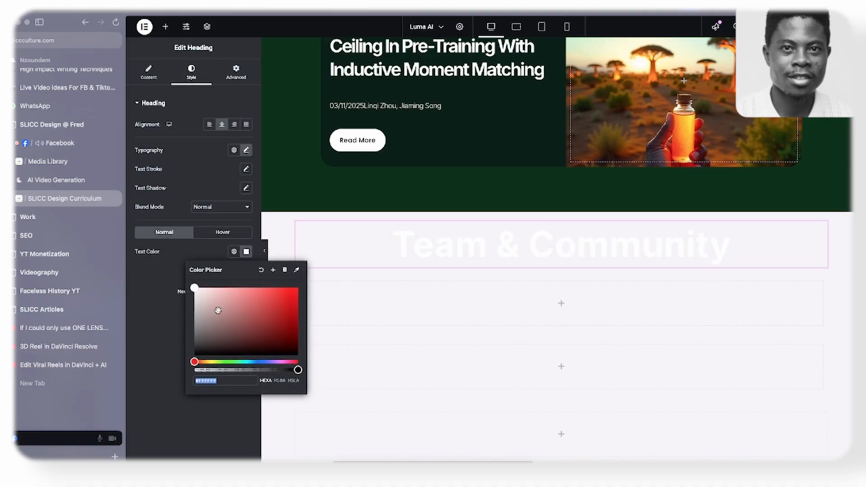
click(196, 357)
click(163, 365)
scroll(425, 266, down, 2)
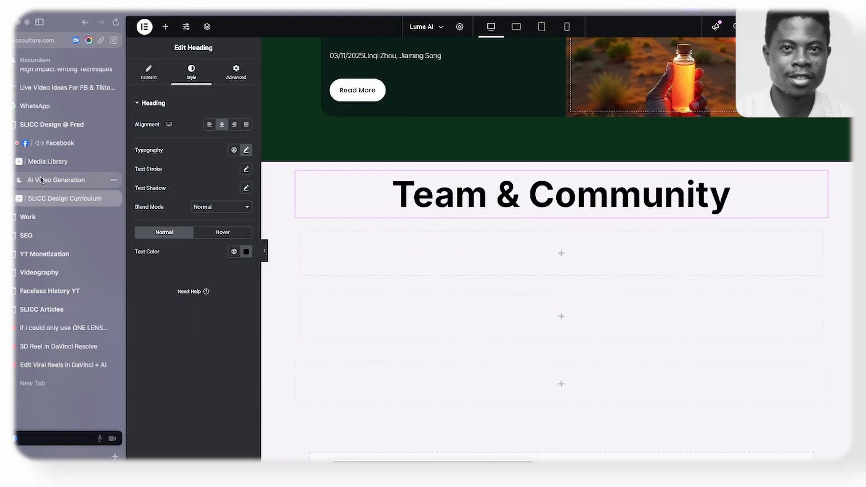
- Add two containers inside the first container under the Team & Community heading and arrange them side by side in a horizontal row
click(55, 180)
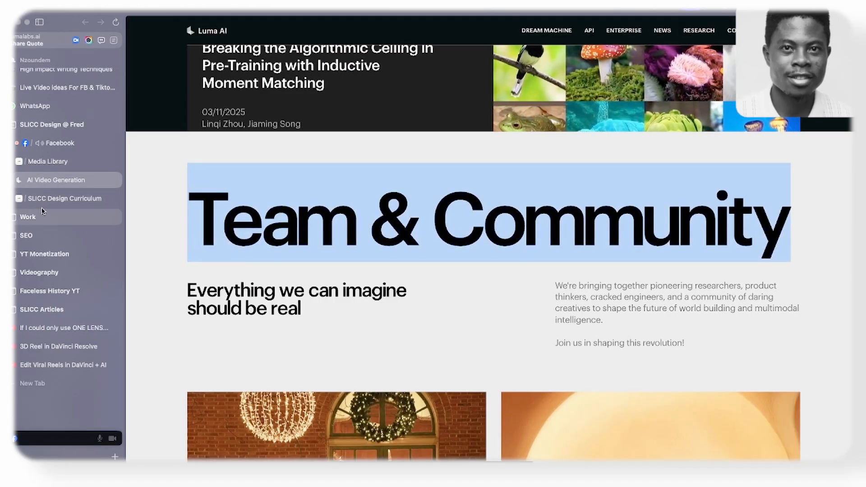
key(super+Tab)
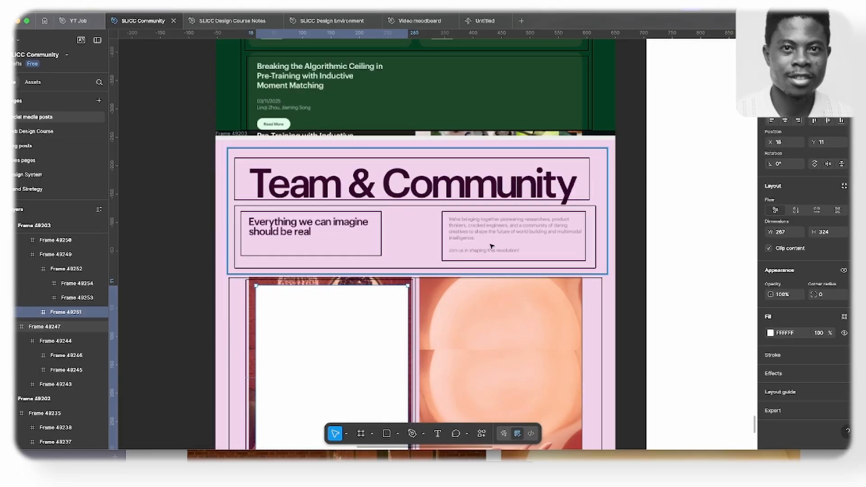
key(super+Tab)
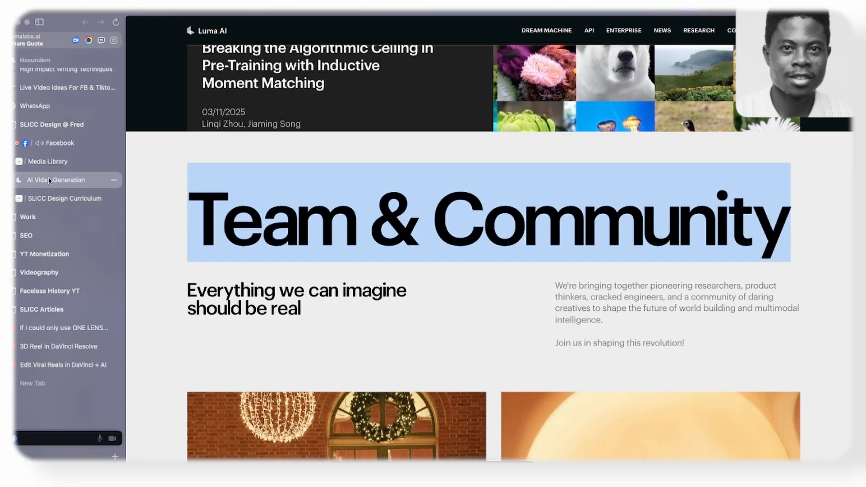
click(65, 198)
click(165, 28)
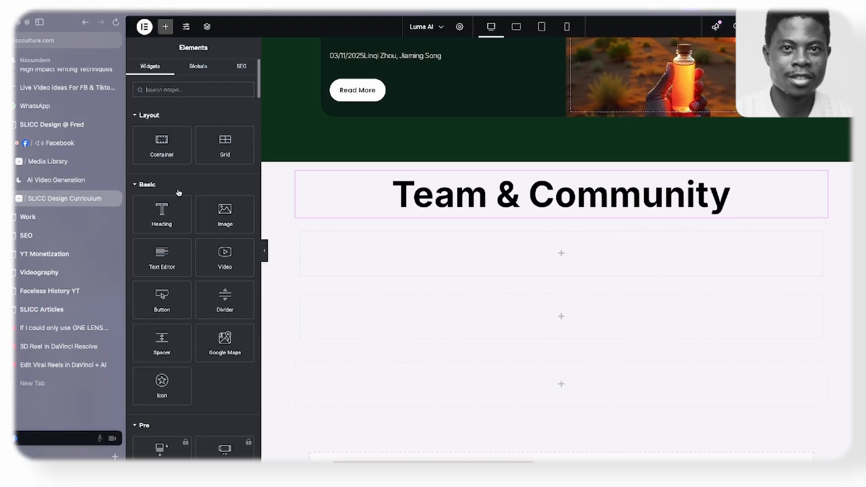
drag(166, 152, 342, 240)
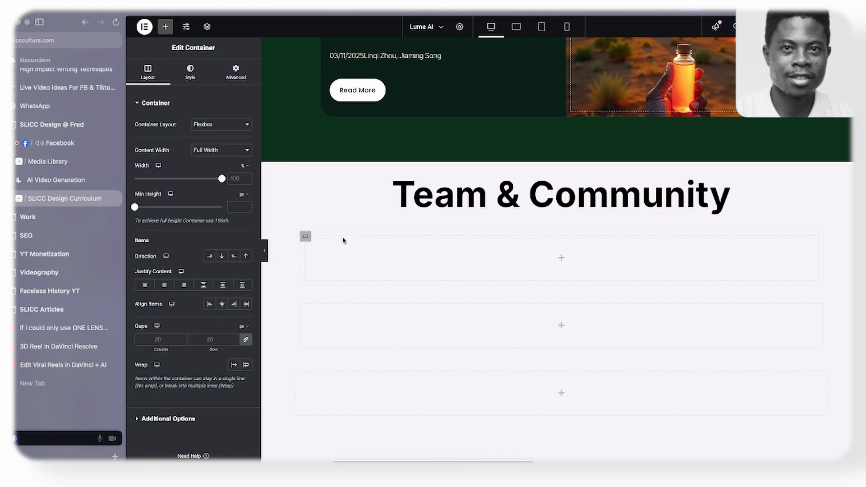
right_click(314, 239)
click(318, 227)
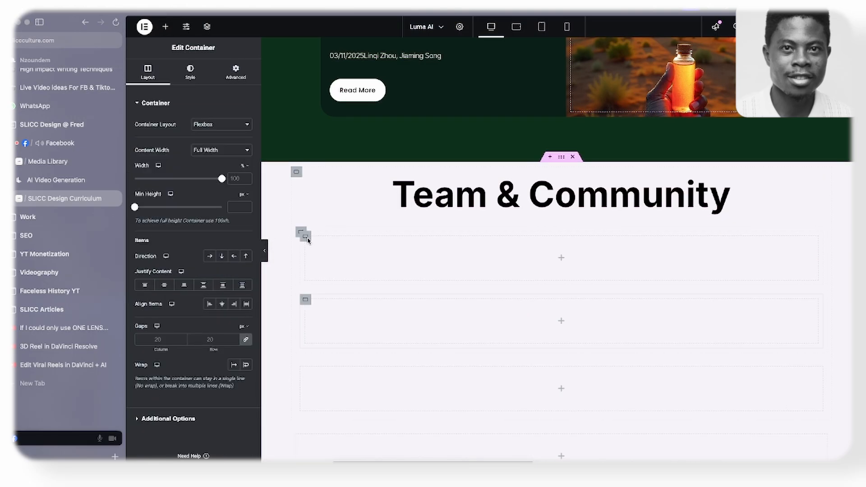
click(299, 232)
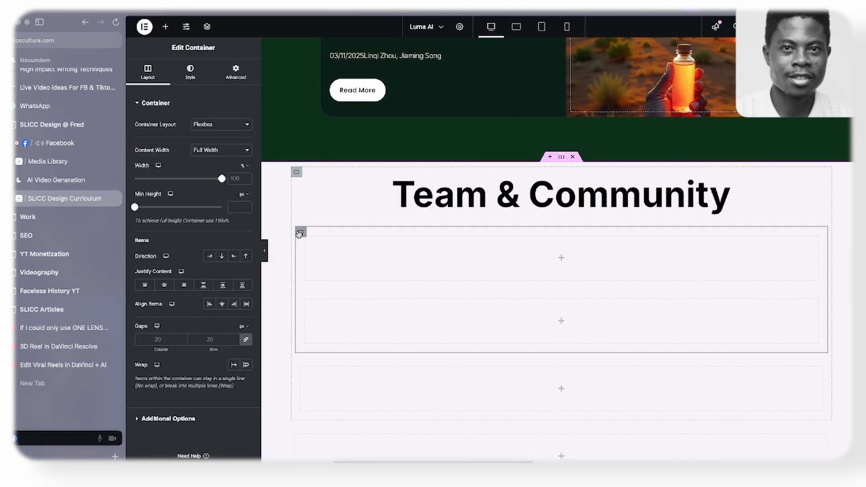
click(209, 255)
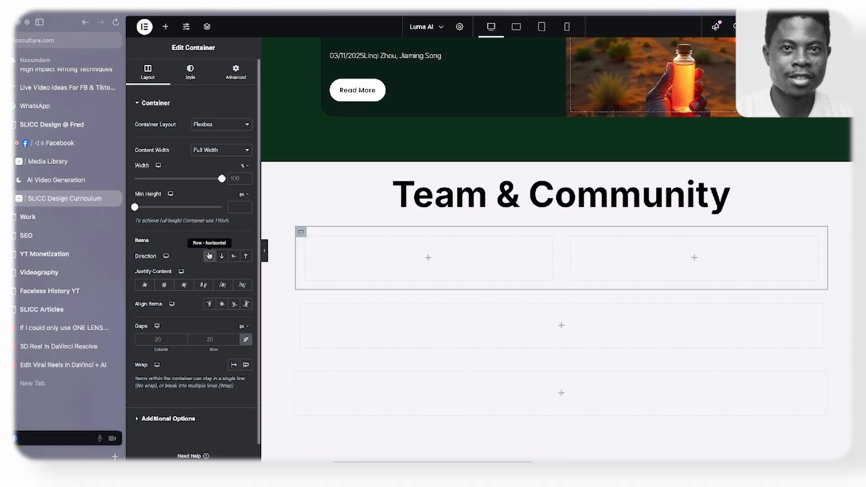
- Copy the tagline "Everything we can imagine should be real" from the live Luma AI page and return to the Elementor page
click(61, 183)
drag(188, 290, 301, 310)
key(ctrl+c)
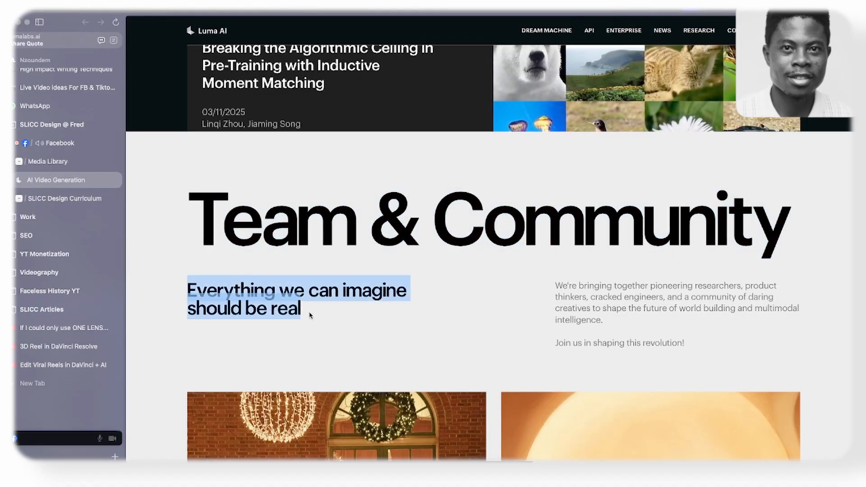
click(65, 199)
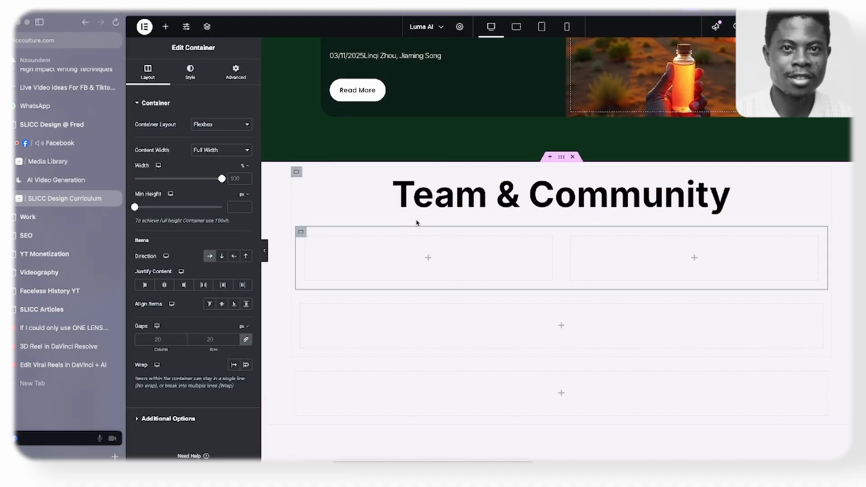
- Place a duplicate of the "Breaking the Algorithmic Ceiling" heading in the left Team & Community column, retitled "Everything we can imagine should be real"
scroll(417, 223, up, 5)
right_click(436, 325)
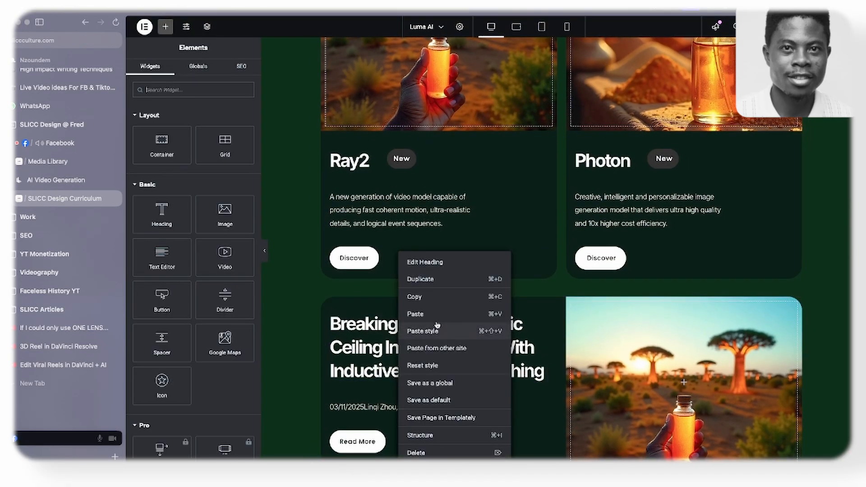
click(433, 279)
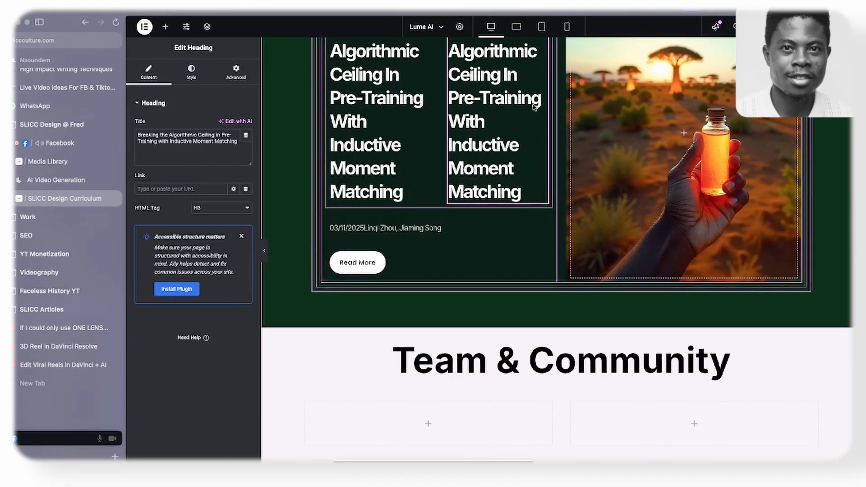
scroll(536, 99, up, 2)
drag(544, 63, 399, 156)
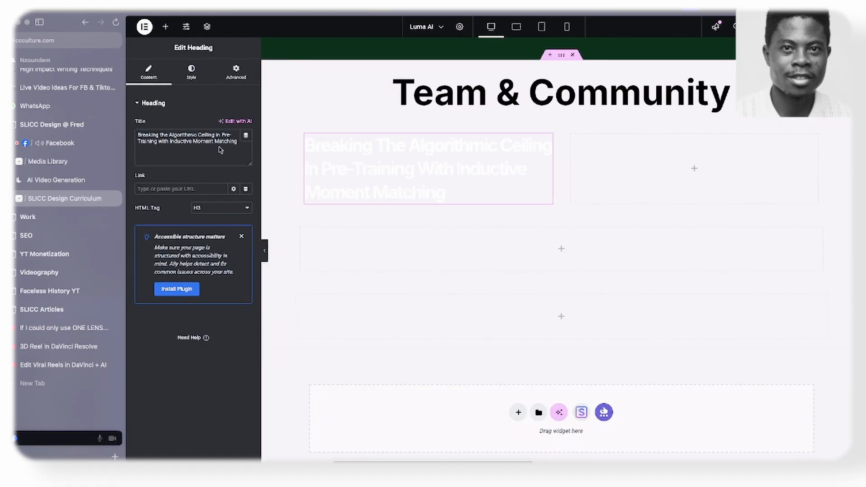
key(ctrl+v)
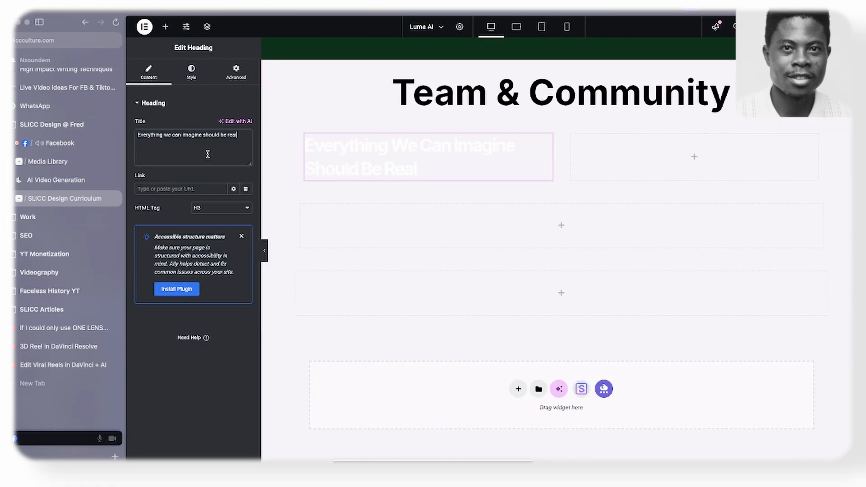
- Set the text color of the "Everything we can imagine should be real" heading to black
click(192, 73)
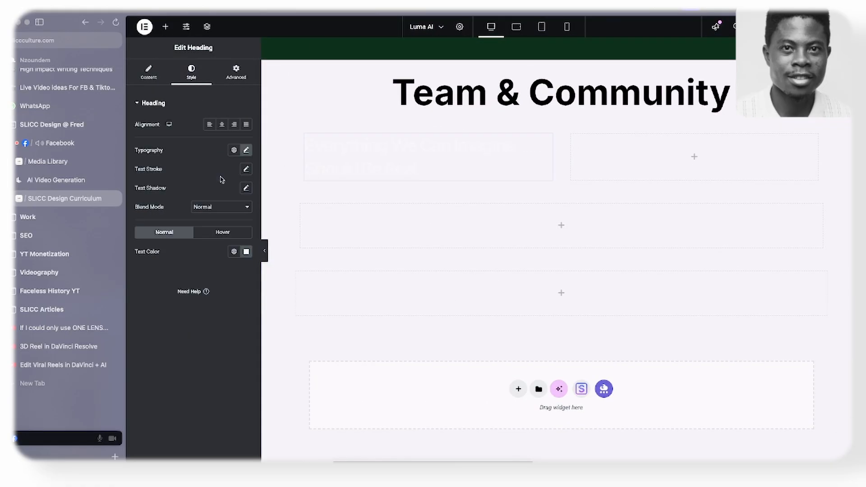
click(247, 253)
click(195, 356)
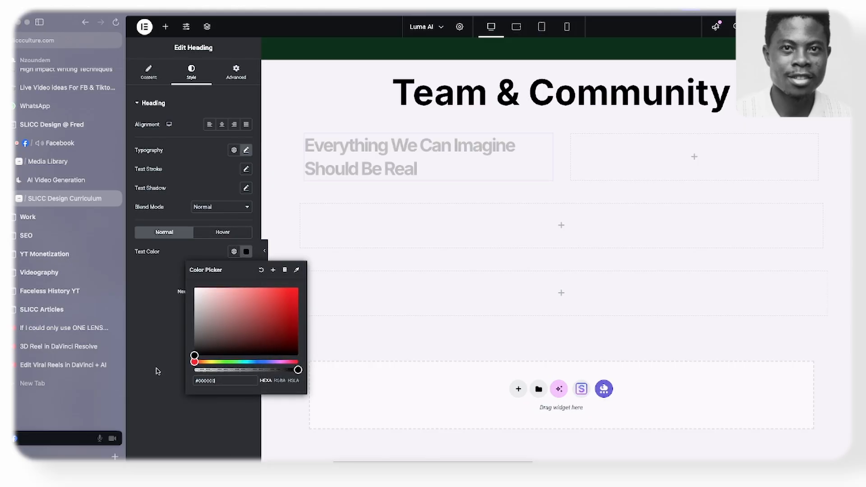
- Copy the "We're bringing together pioneering researchers" paragraph from the live Luma AI page and return to the Elementor page
click(63, 179)
click(428, 325)
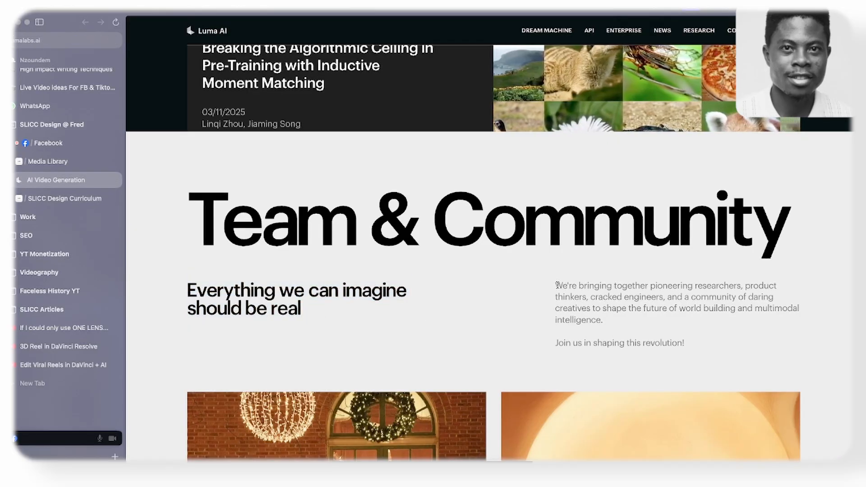
drag(555, 285, 617, 326)
key(ctrl+c)
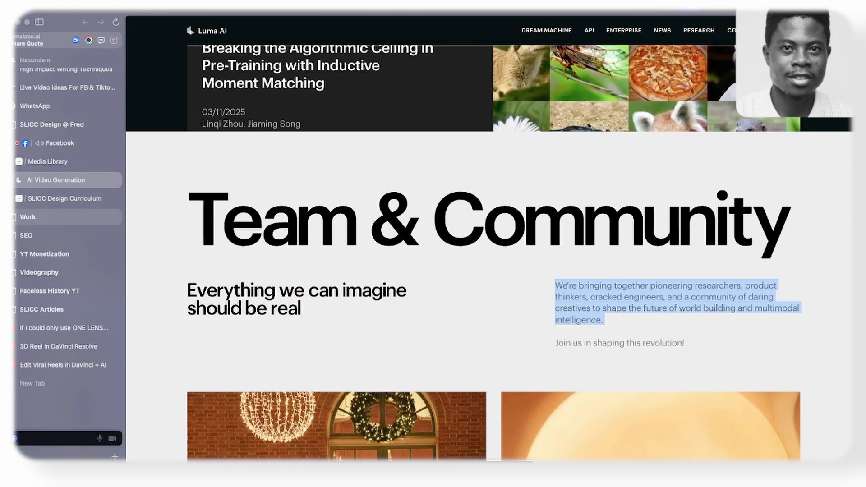
click(32, 203)
- Duplicate the Photon card's description, move the copy into the right Team & Community column, and replace its text with the copied paragraph
scroll(399, 200, up, 8)
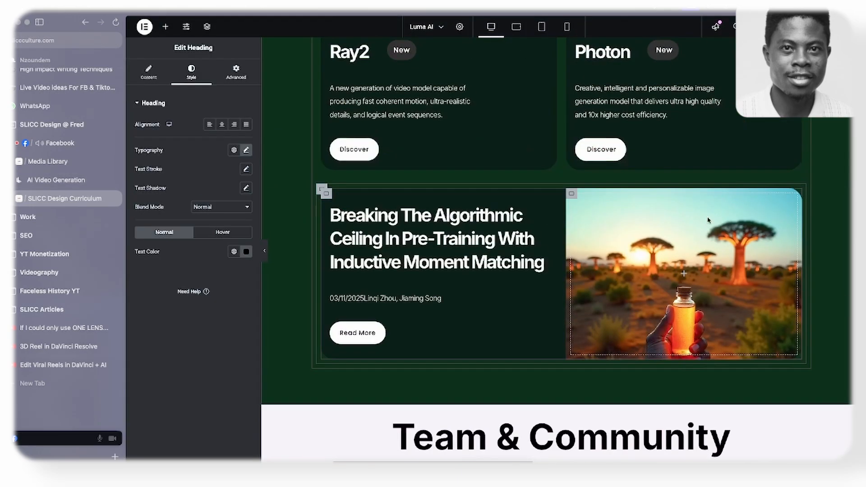
right_click(650, 110)
click(698, 135)
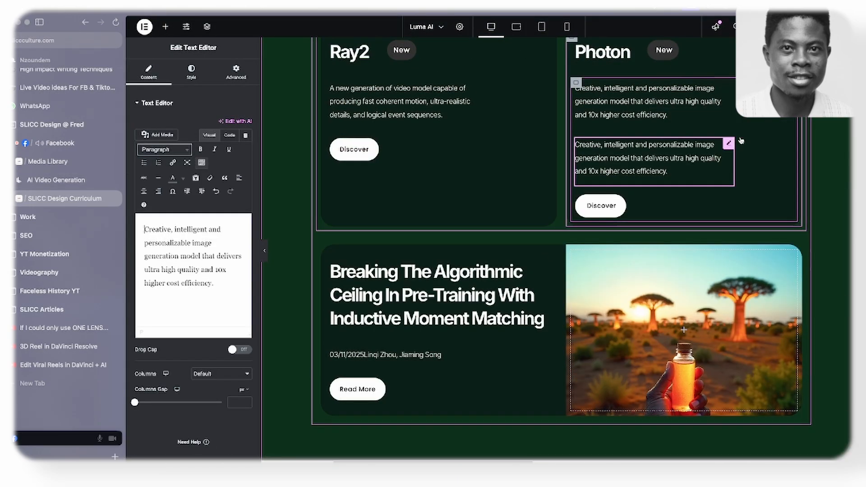
scroll(720, 177, down, 10)
drag(731, 143, 695, 151)
click(207, 256)
key(ctrl+a)
key(ctrl+v)
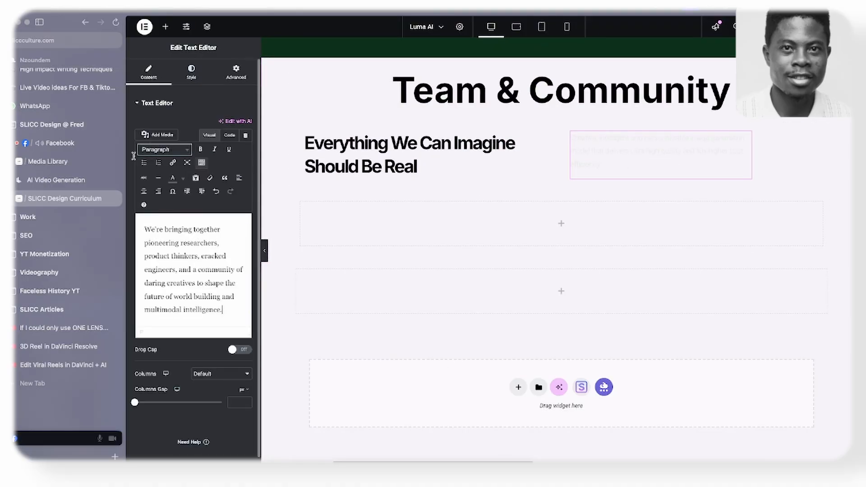
- Set the text color of the right column's intro paragraph to black
click(190, 73)
click(246, 243)
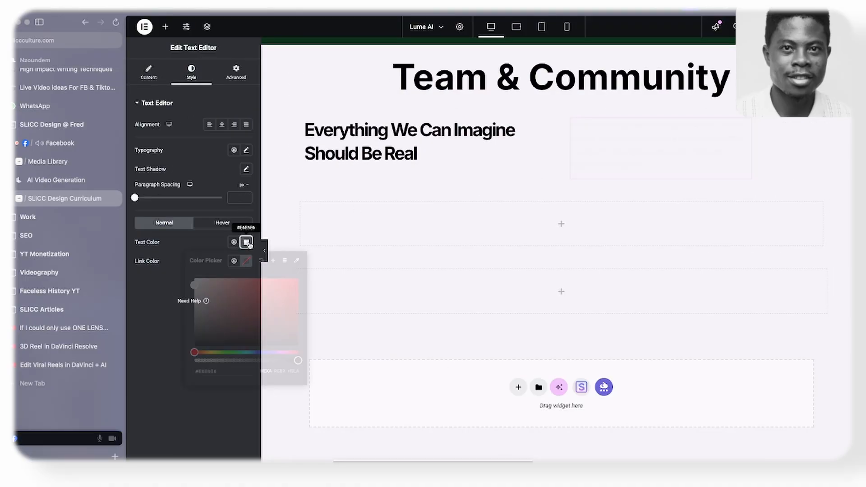
drag(209, 311, 158, 371)
click(144, 361)
right_click(590, 138)
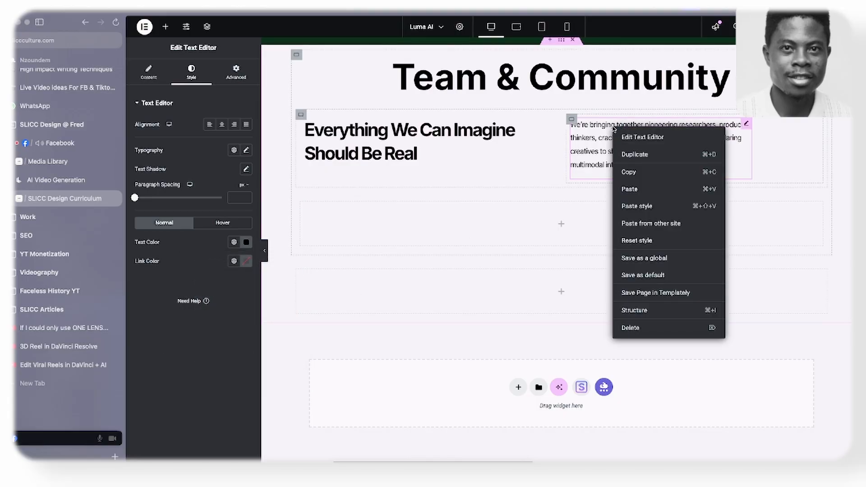
click(579, 171)
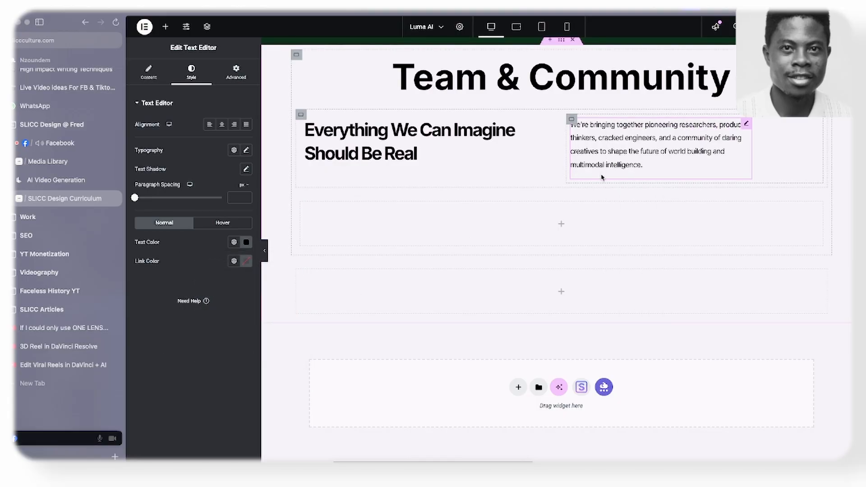
- Copy the Luma API section's description text and paste its style onto the right column's Team & Community paragraph
scroll(601, 177, up, 15)
scroll(405, 242, down, 5)
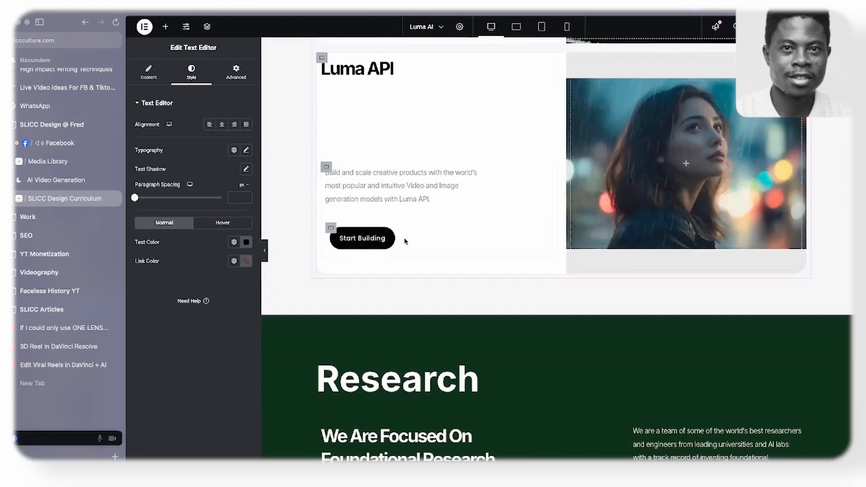
right_click(412, 199)
click(427, 243)
scroll(428, 244, down, 12)
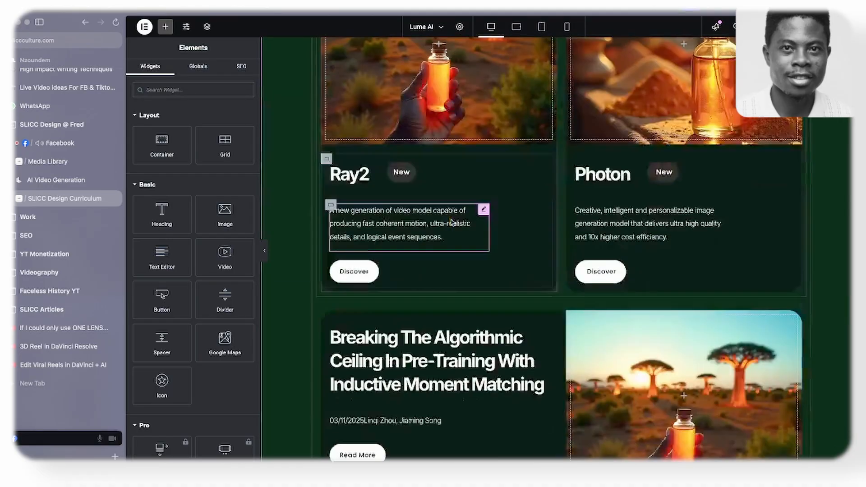
scroll(452, 222, down, 10)
right_click(596, 198)
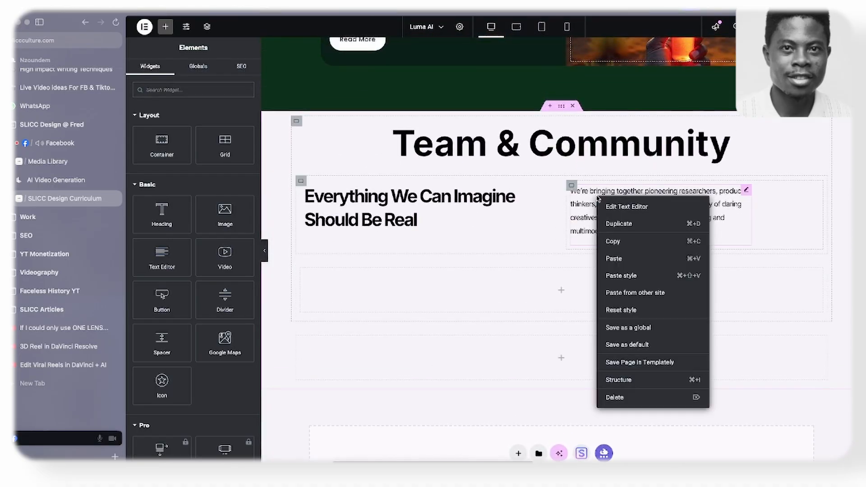
click(616, 276)
- Duplicate the intro paragraph and replace the copy's text with "Join us in shaping this revolution!" copied from the live Luma AI page
right_click(725, 204)
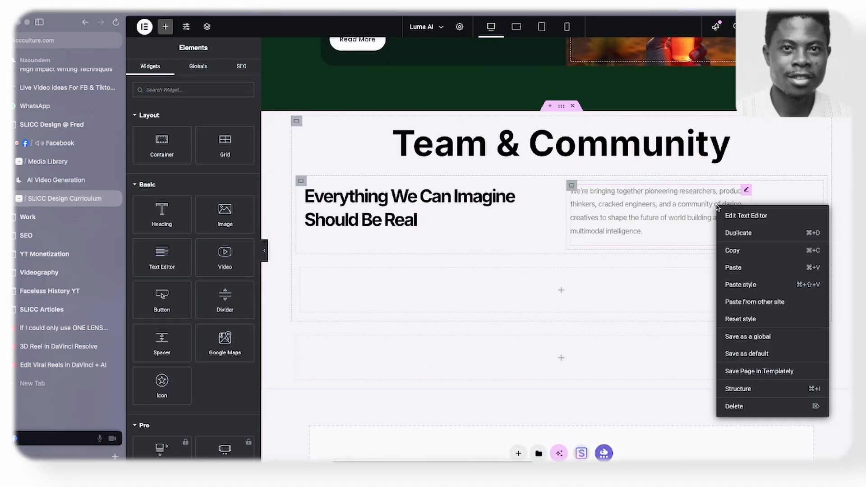
click(727, 233)
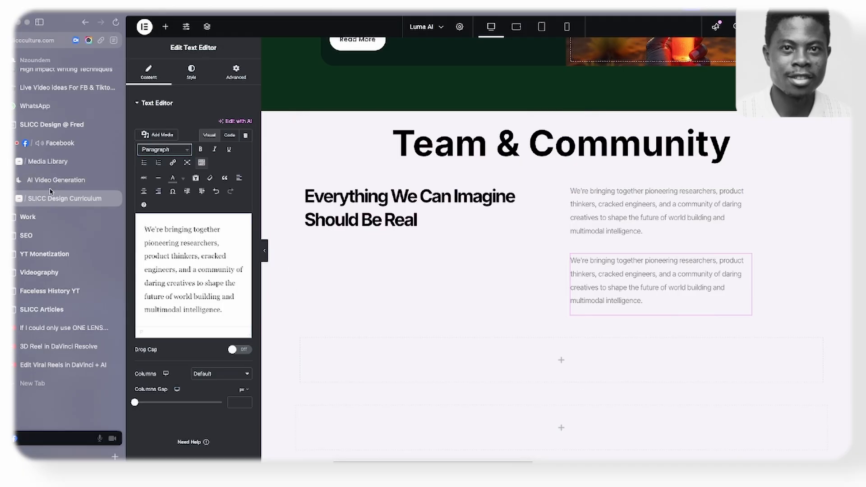
click(20, 179)
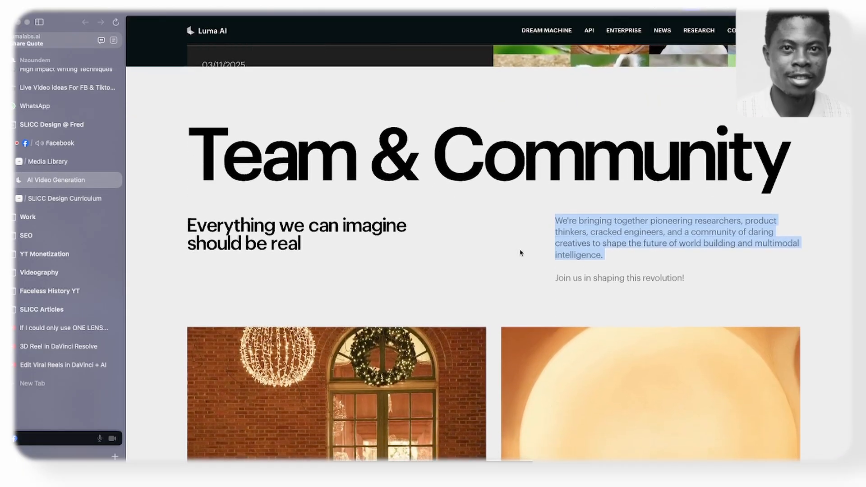
click(520, 253)
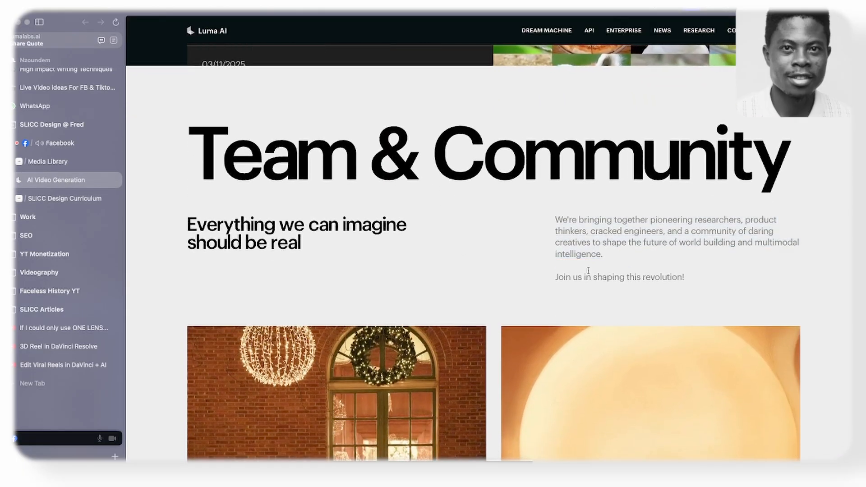
drag(556, 276, 699, 284)
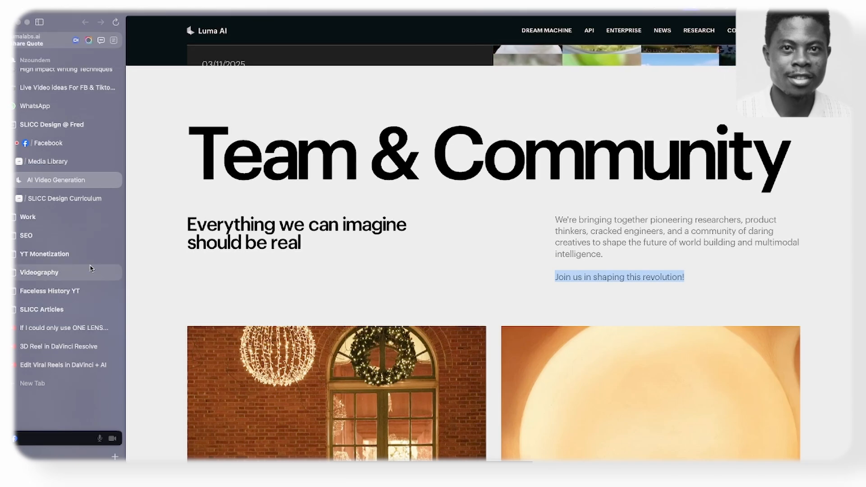
click(64, 198)
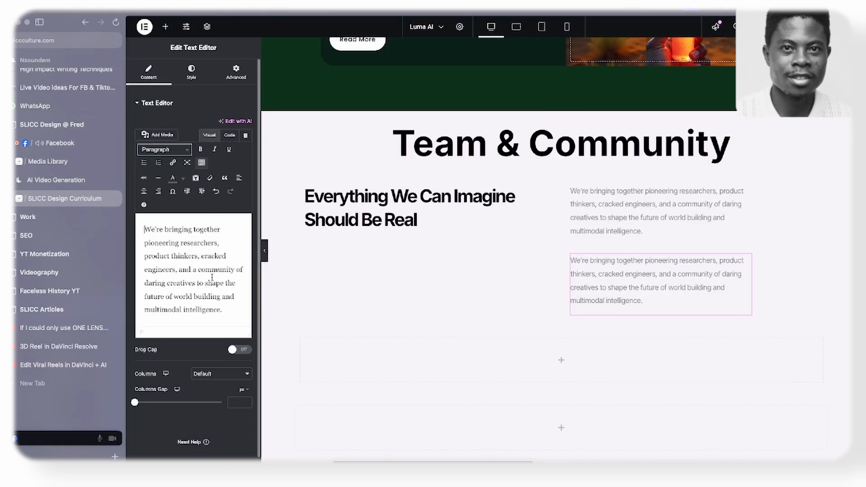
key(ctrl+a)
key(ctrl+v)
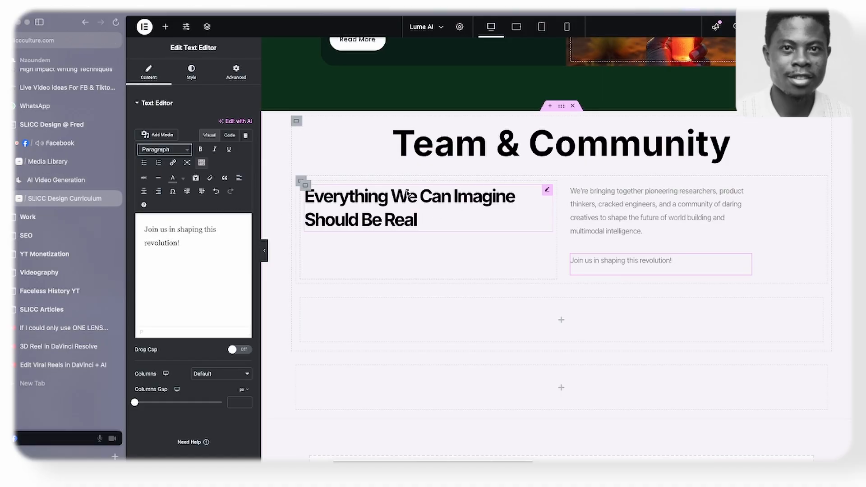
- Compare the live Luma AI page's Team & Community intro and its Careers and Learning Hub cards with the Elementor layout
click(84, 178)
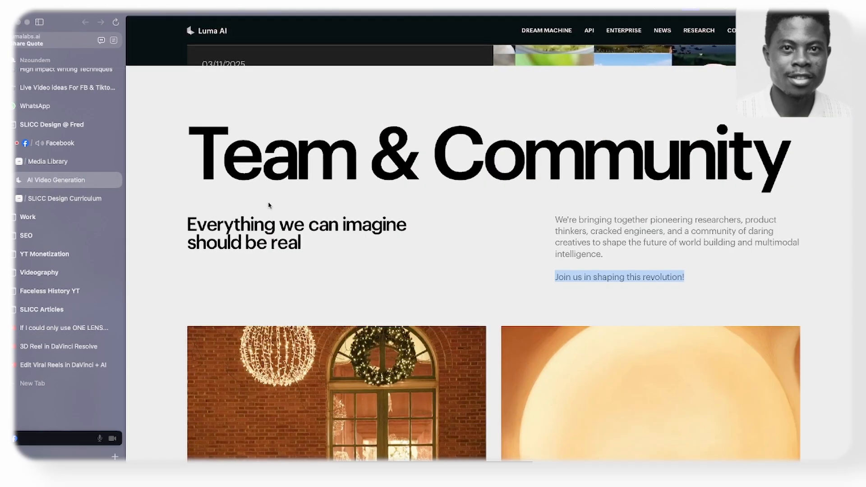
scroll(292, 205, down, 5)
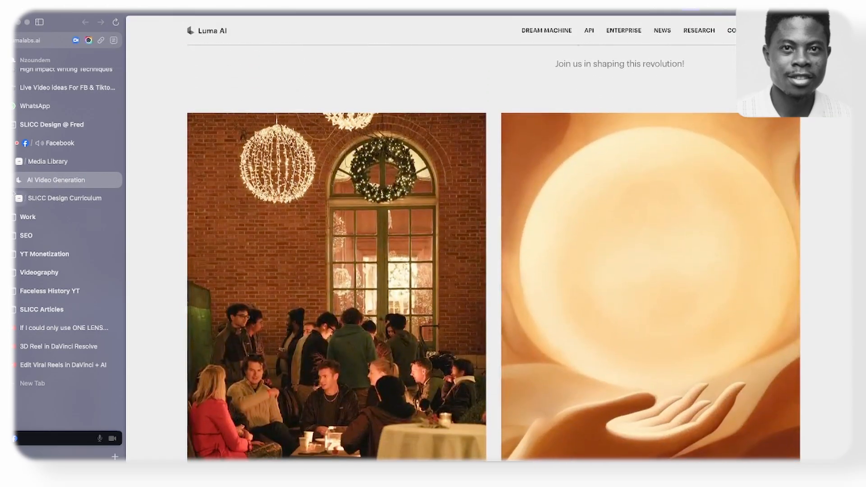
click(64, 199)
scroll(551, 229, down, 2)
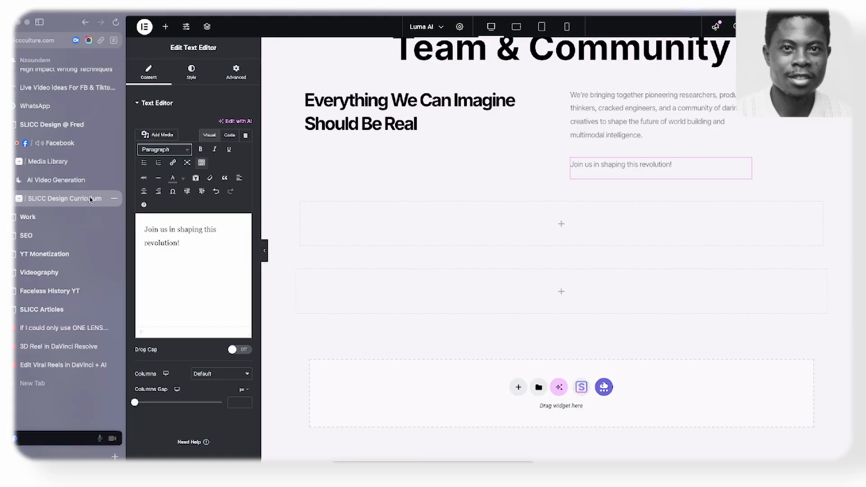
click(86, 180)
scroll(538, 223, down, 7)
scroll(537, 222, up, 4)
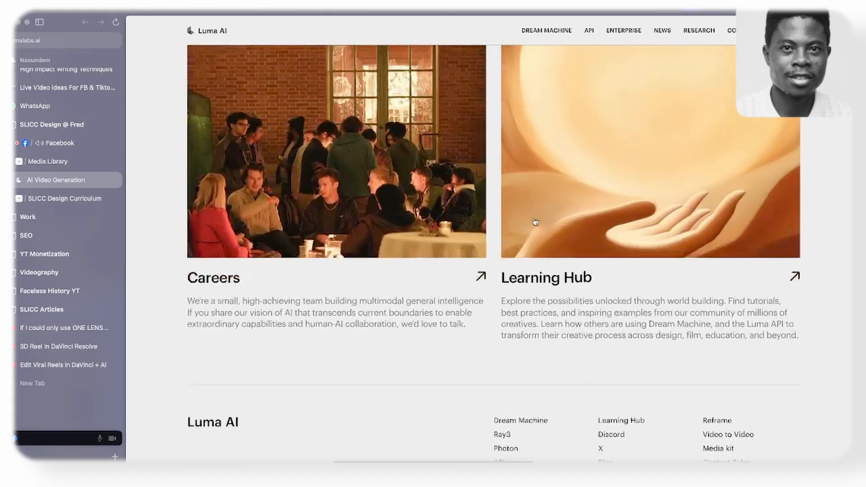
scroll(534, 221, up, 10)
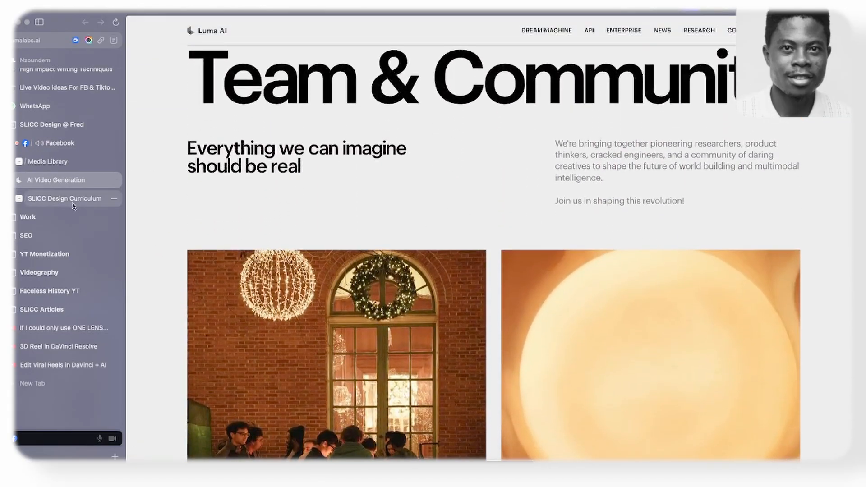
click(73, 204)
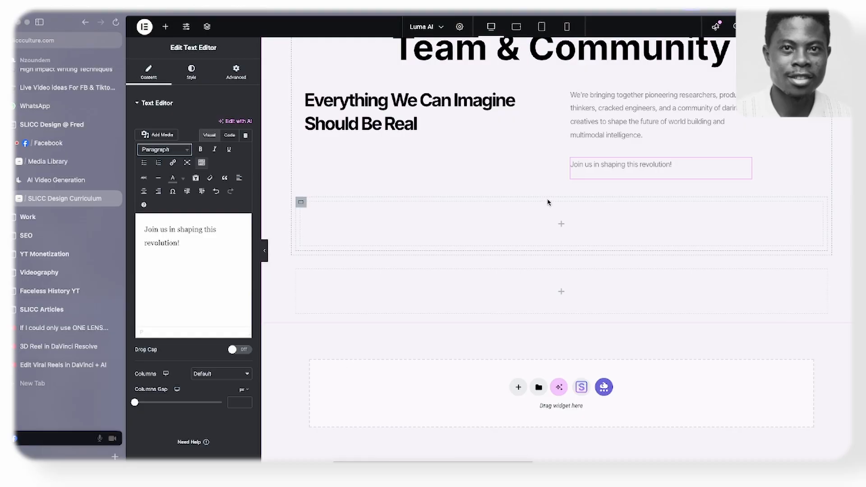
scroll(548, 202, up, 3)
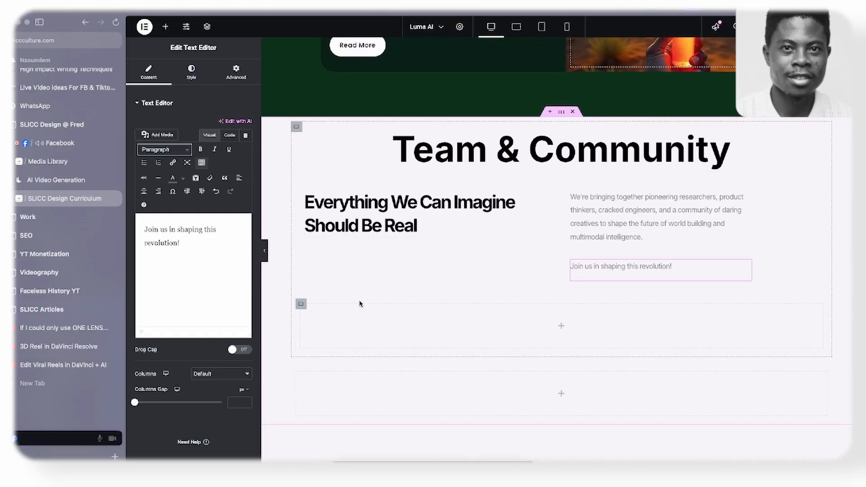
scroll(361, 304, down, 3)
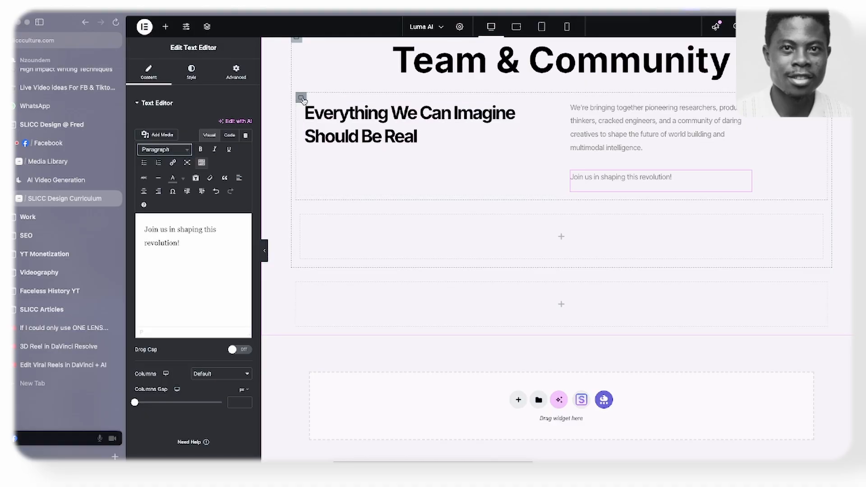
click(38, 178)
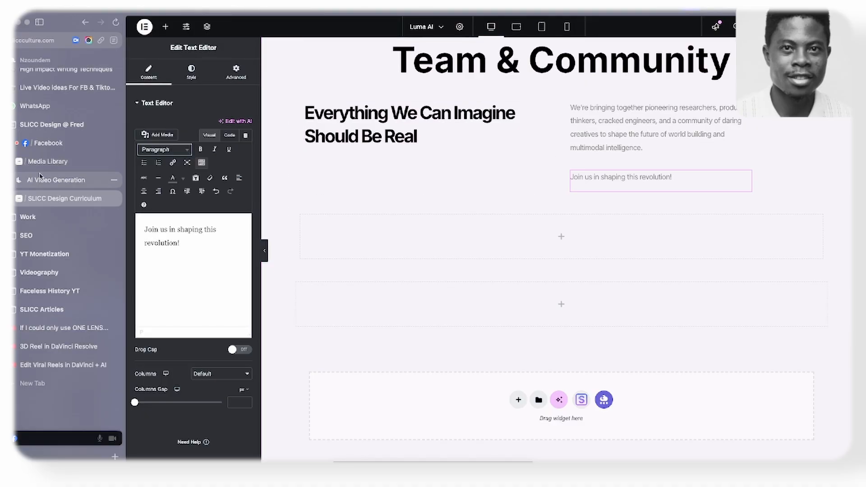
scroll(361, 175, up, 1)
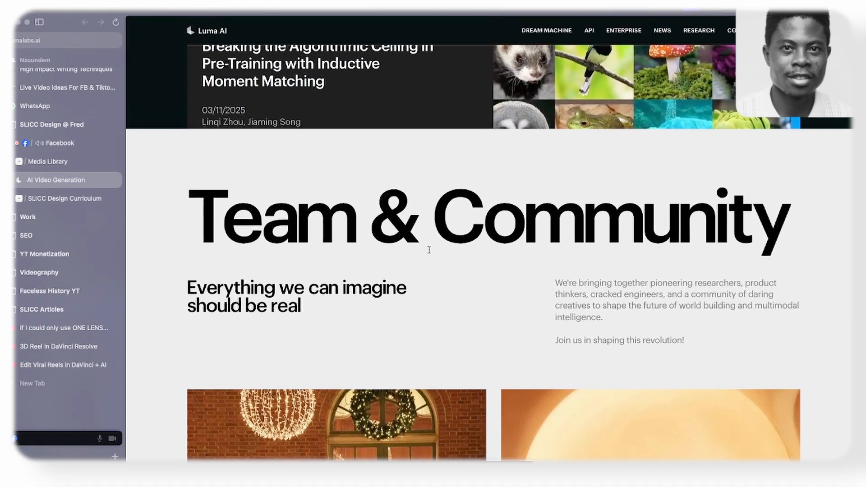
click(16, 204)
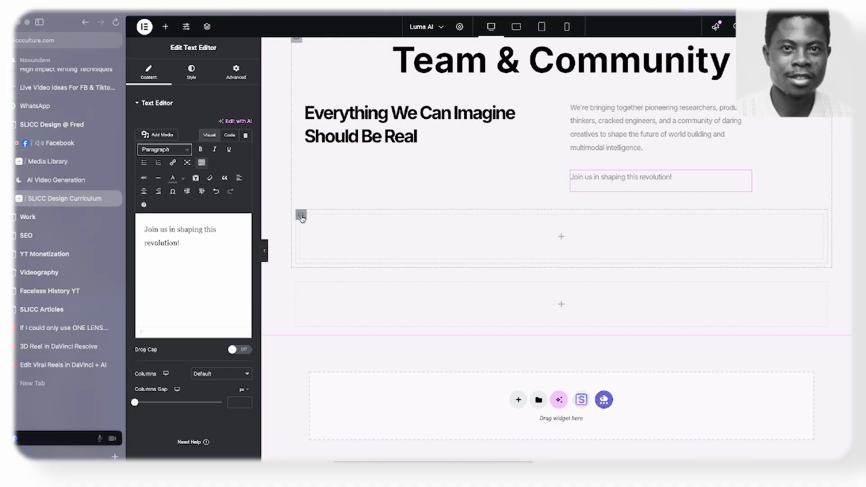
- Delete the empty container nested directly beneath the Team & Community intro columns
scroll(305, 226, up, 3)
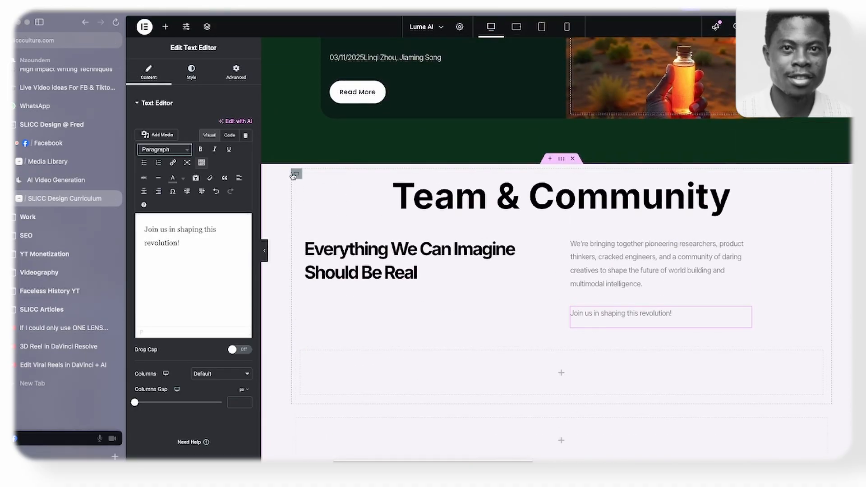
scroll(308, 199, down, 3)
right_click(298, 206)
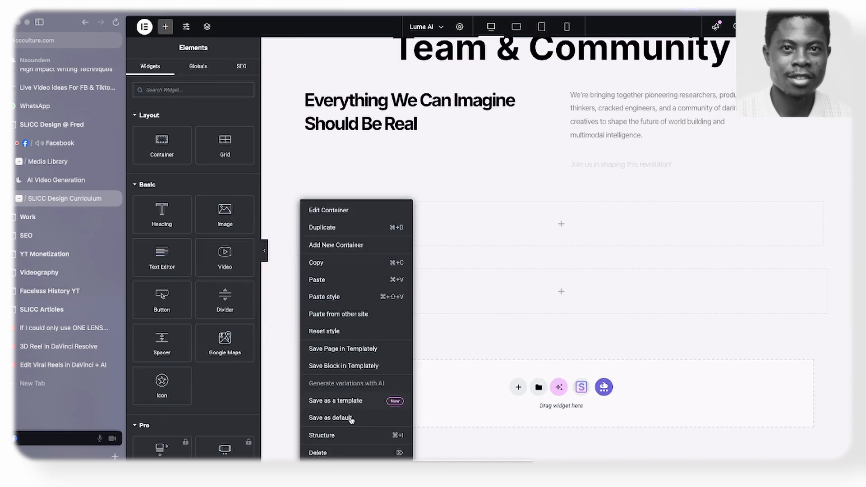
click(333, 453)
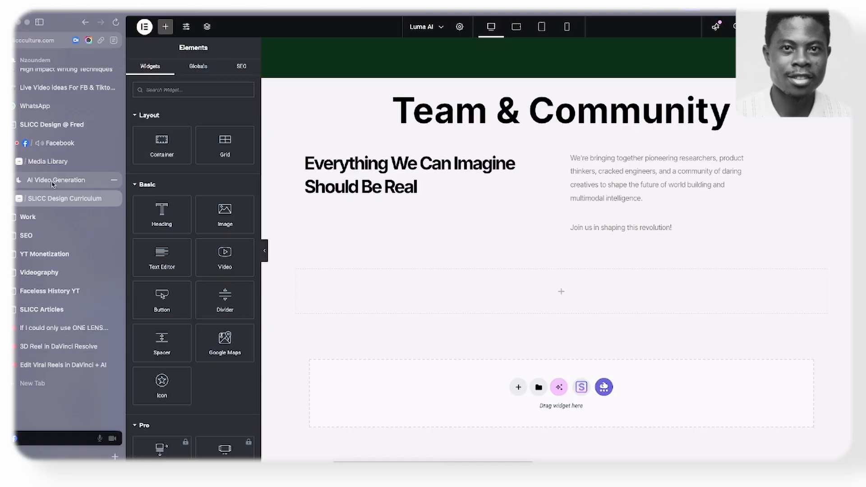
- Check how the frames for the Careers and Learning Hub cards are nested in the Figma wireframe, and return to Elementor
key(super+Tab)
scroll(390, 209, down, 3)
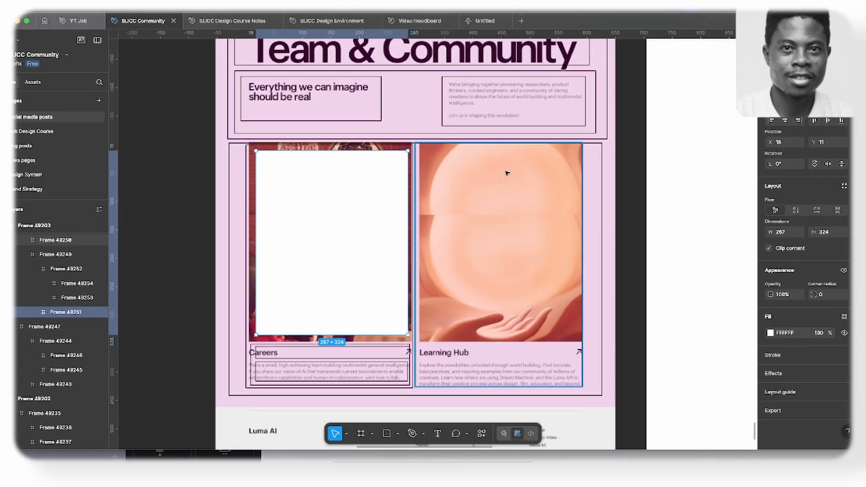
key(super+Tab)
- Nest a container inside the empty container beneath the intro columns, duplicate it, and set the parent container's direction to row
drag(161, 145, 316, 290)
right_click(301, 264)
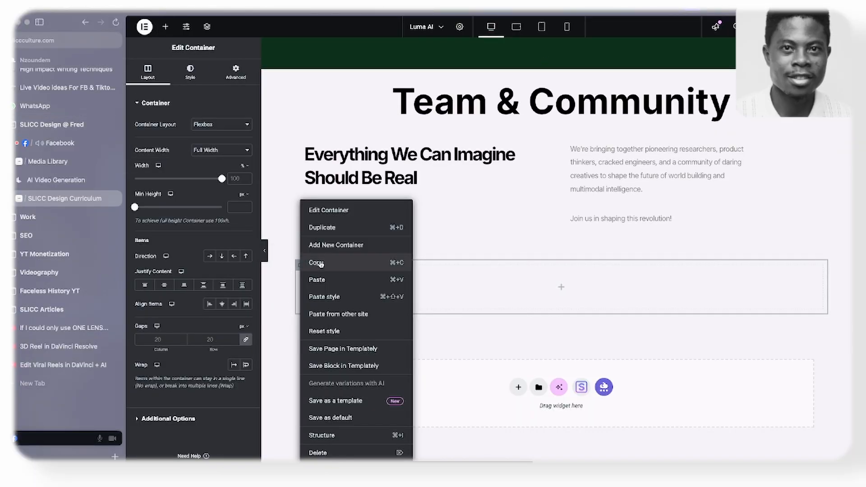
click(327, 229)
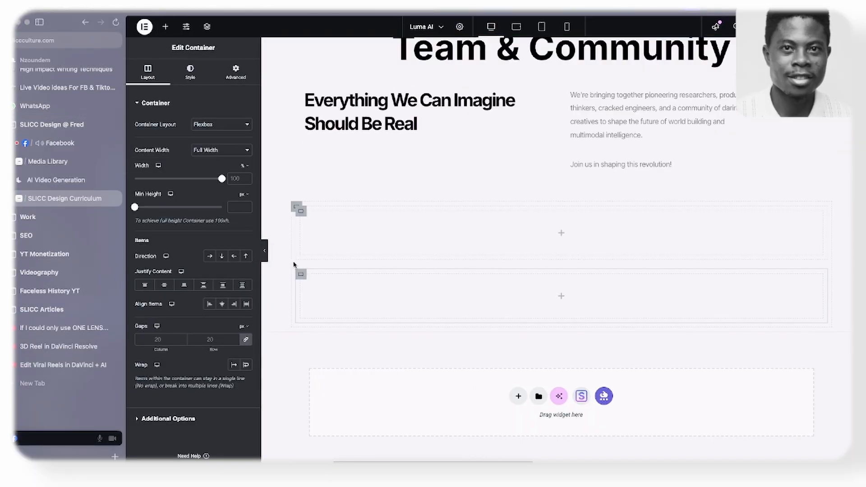
click(296, 208)
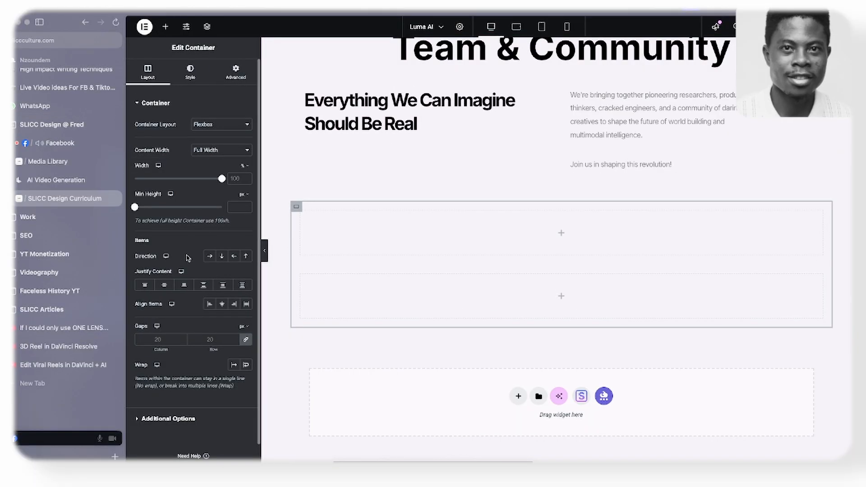
click(210, 257)
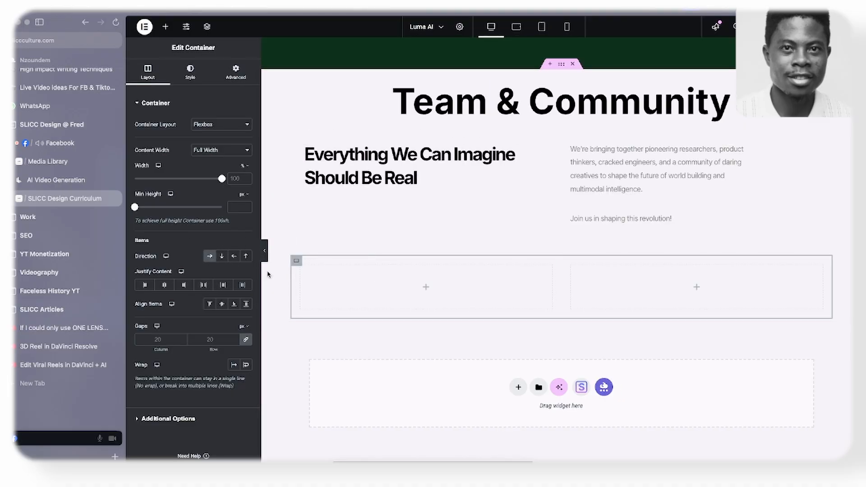
- Check the Careers card frames in the Figma wireframe, then nest a container in Elementor's first card column and duplicate it
key(super+Tab)
scroll(296, 284, down, 1)
scroll(294, 279, down, 2)
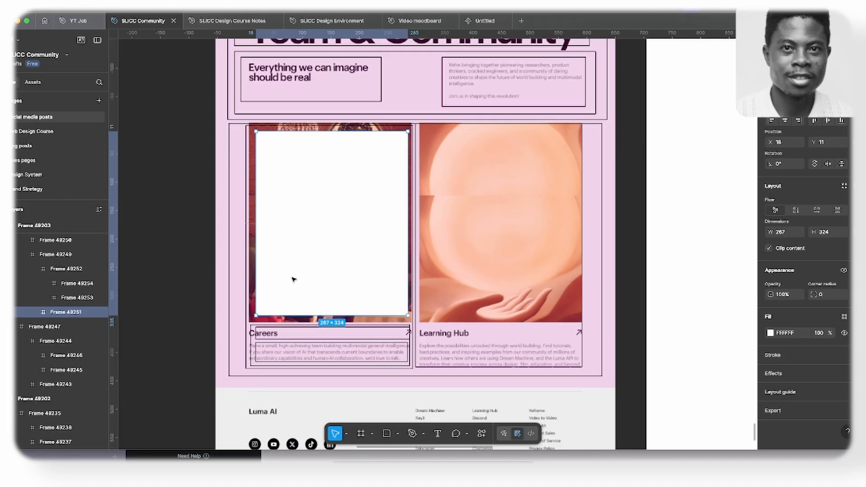
scroll(295, 278, up, 2)
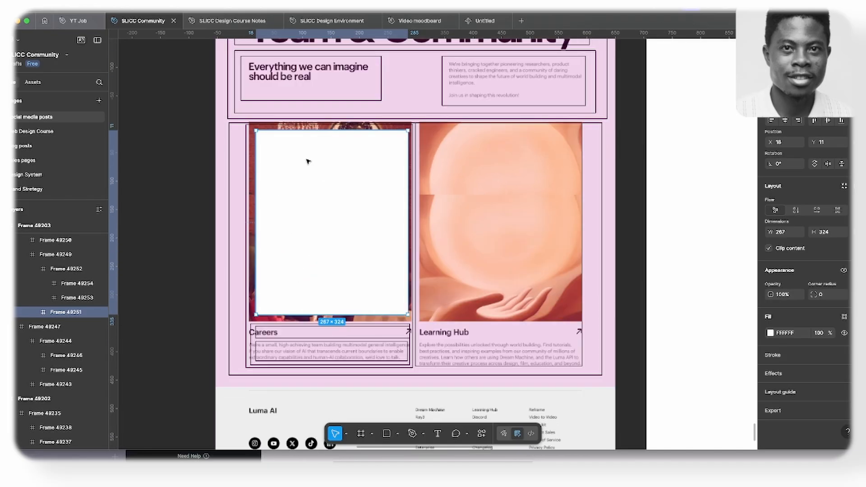
scroll(305, 167, down, 3)
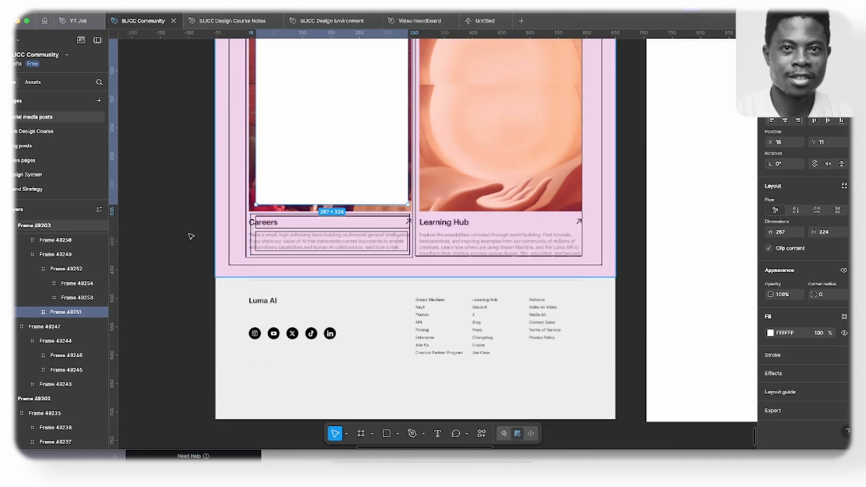
key(super+Tab)
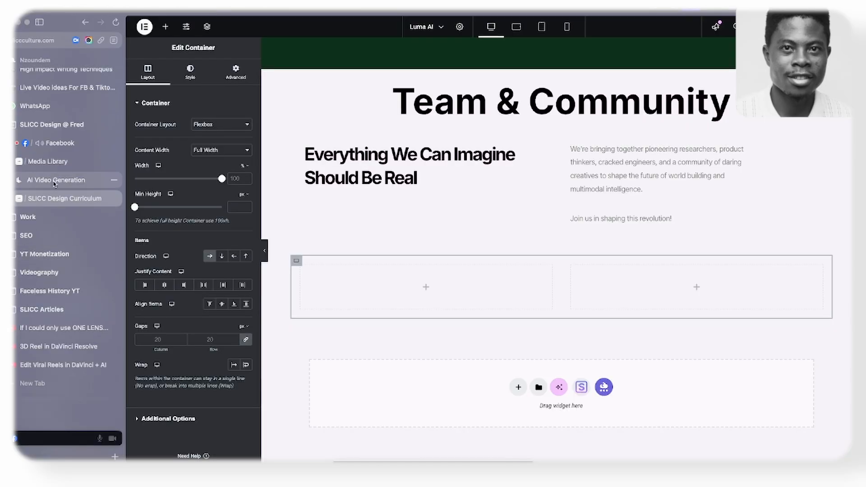
click(161, 28)
drag(160, 142, 347, 275)
right_click(310, 263)
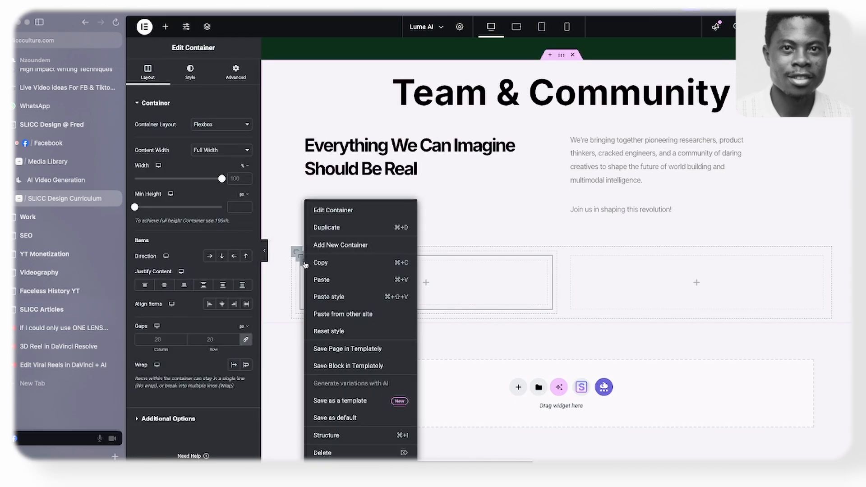
click(334, 229)
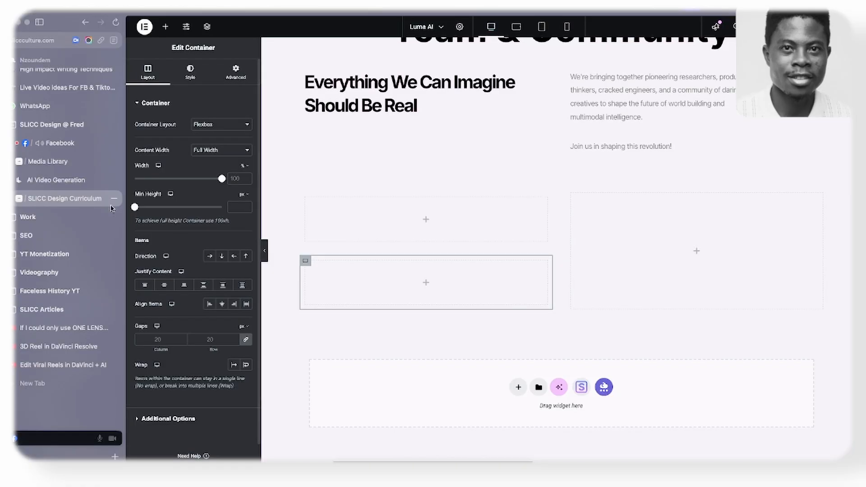
- Nest a container inside the lower container of the first card column and duplicate it into two stacked text rows
click(165, 26)
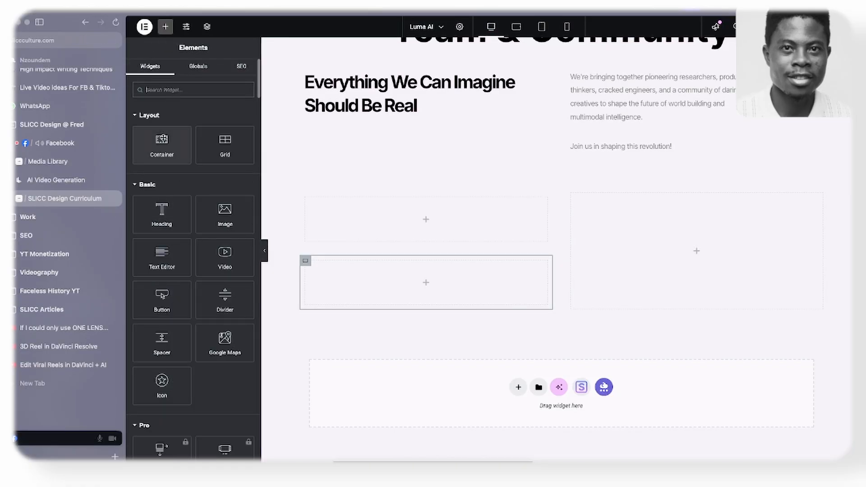
drag(161, 140, 331, 271)
right_click(312, 268)
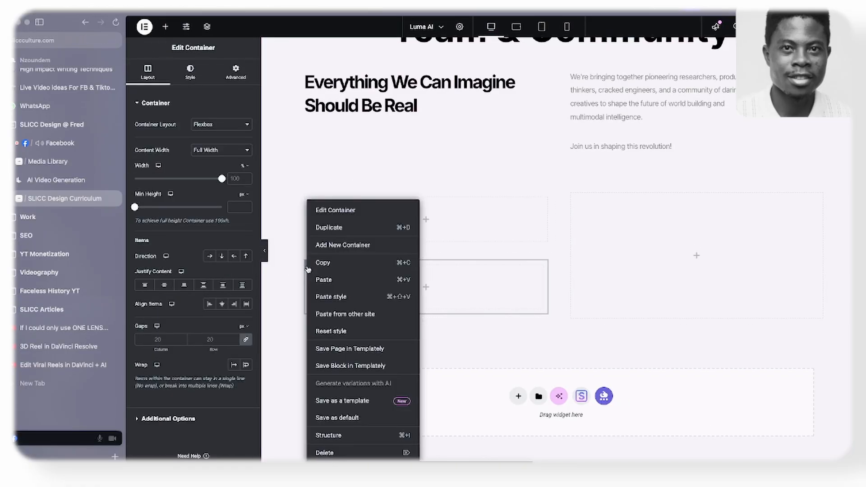
click(332, 231)
scroll(329, 225, down, 2)
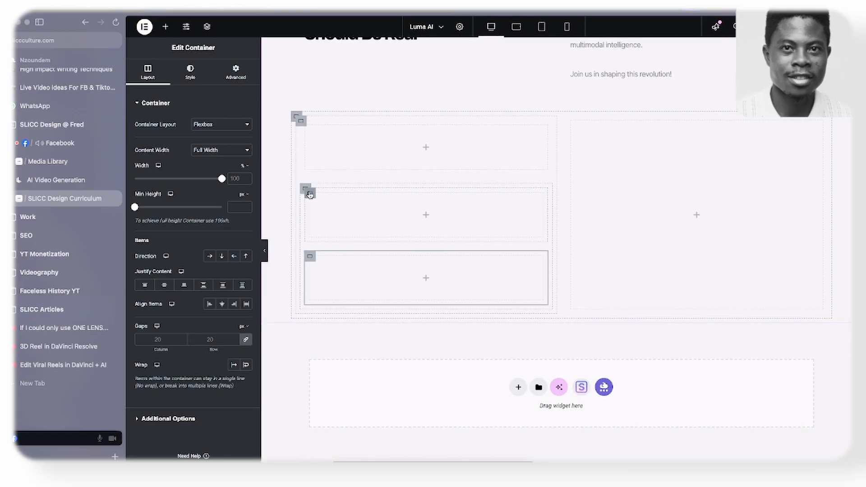
- Copy the "Dream Machine" heading from the Platform section and paste it into the upper text row of the first card column
click(165, 27)
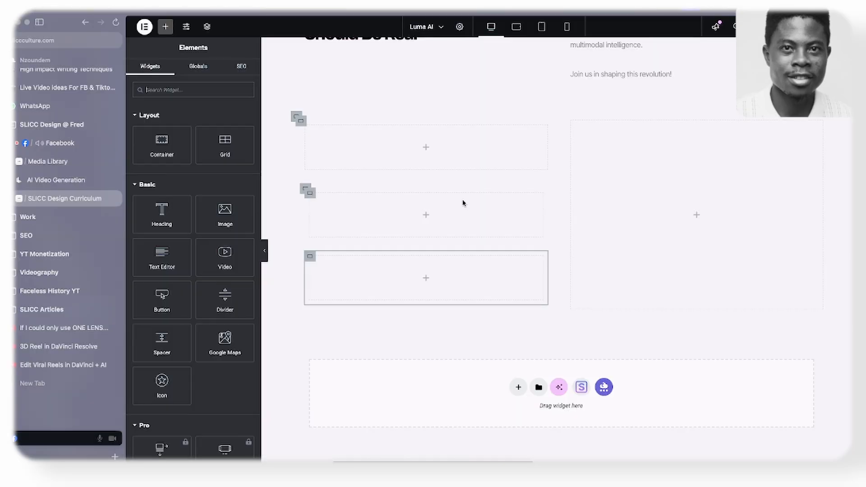
scroll(465, 198, up, 10)
scroll(469, 195, up, 15)
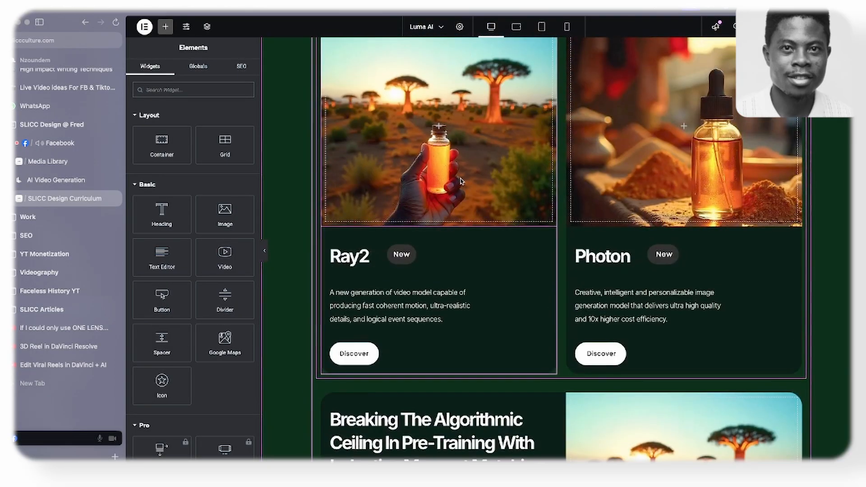
scroll(457, 186, up, 15)
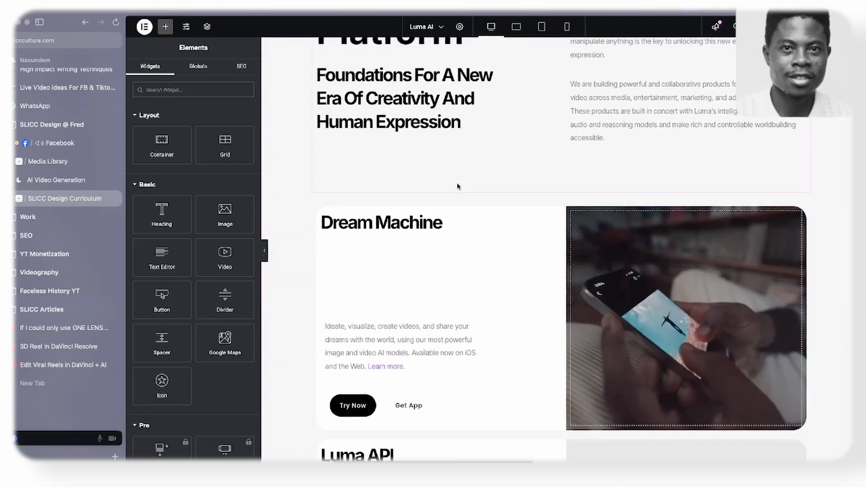
scroll(455, 189, down, 5)
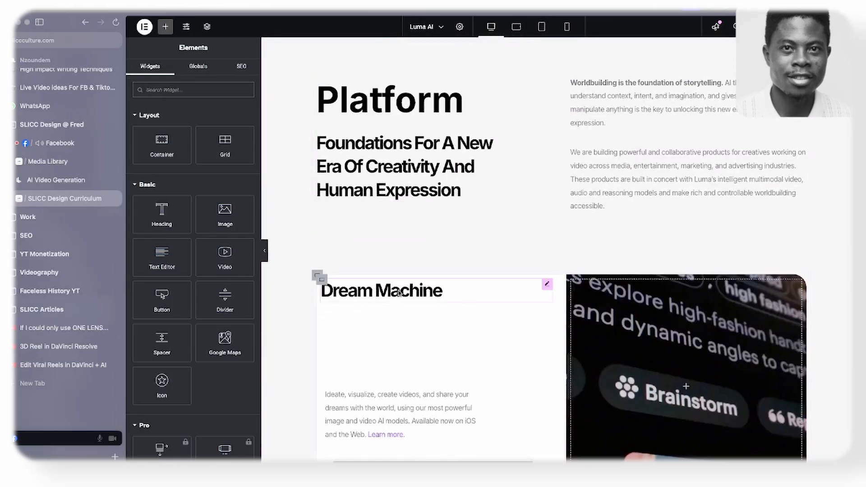
right_click(413, 291)
click(411, 296)
scroll(407, 275, down, 20)
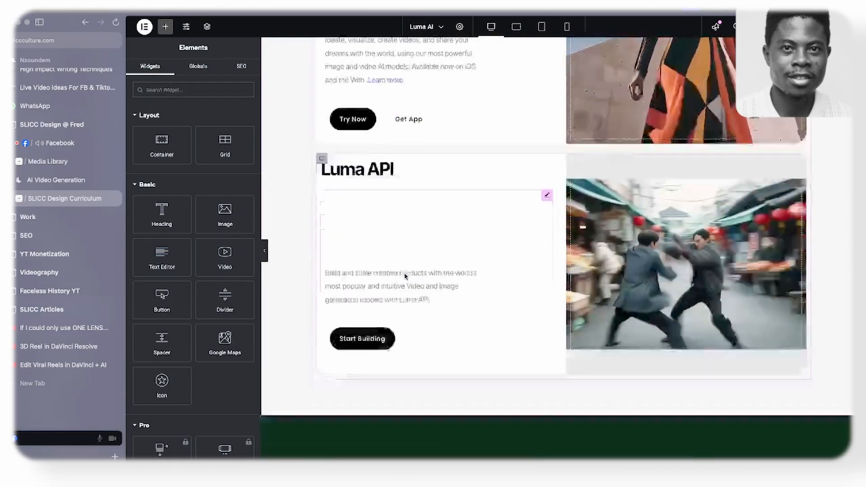
scroll(408, 264, down, 4)
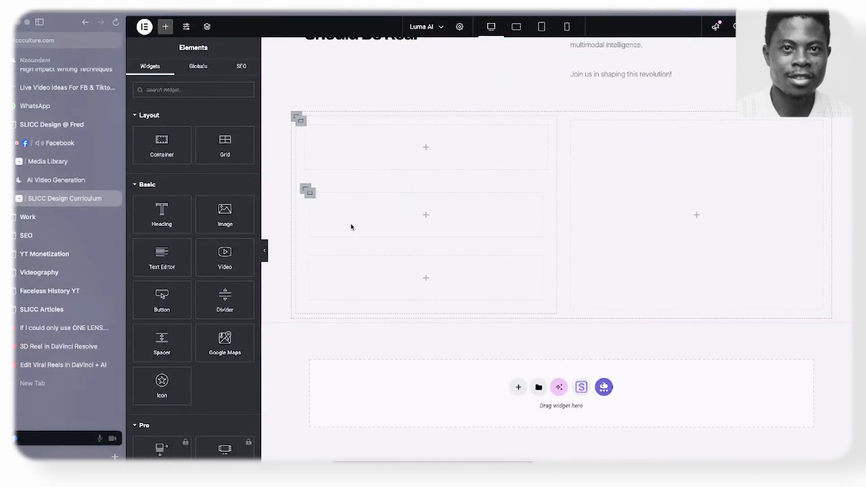
right_click(336, 273)
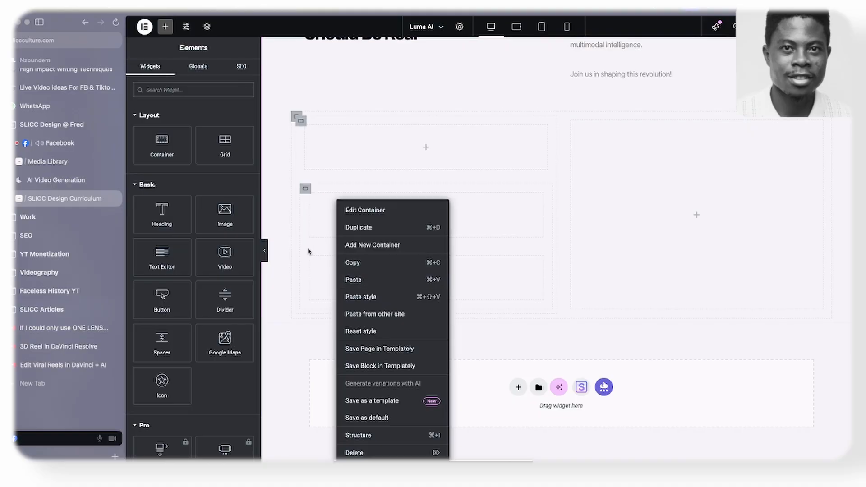
right_click(316, 227)
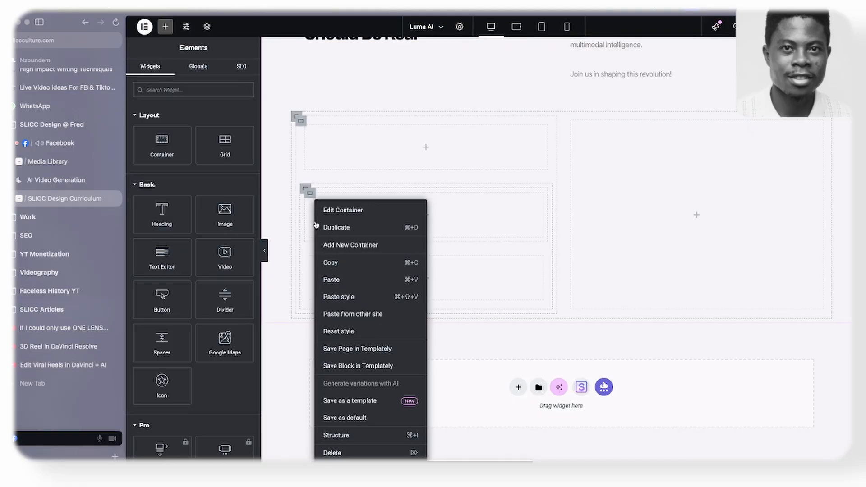
click(329, 280)
- Set the pasted heading's typography size to 22 px and compare it with the Careers title in the Figma wireframe
click(192, 72)
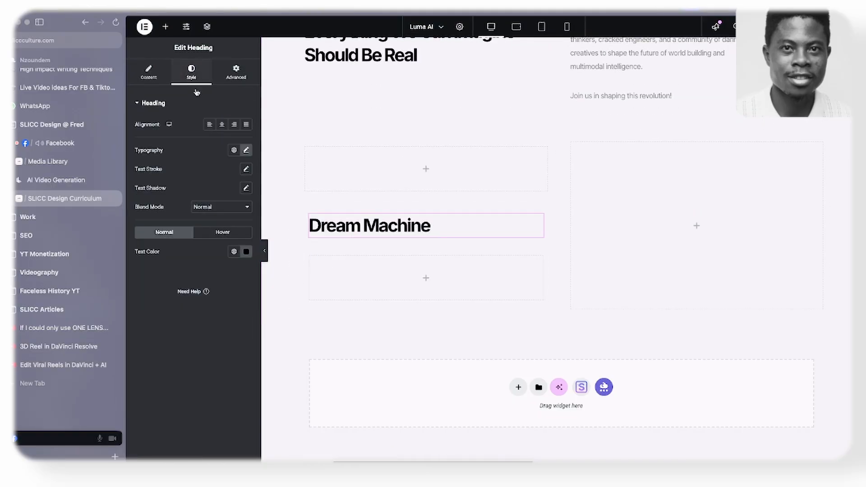
click(246, 150)
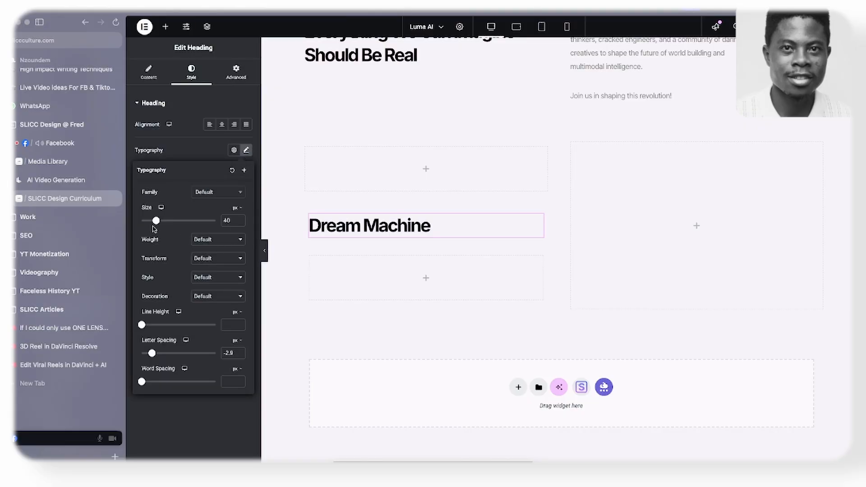
drag(158, 223, 151, 223)
key(super+Tab)
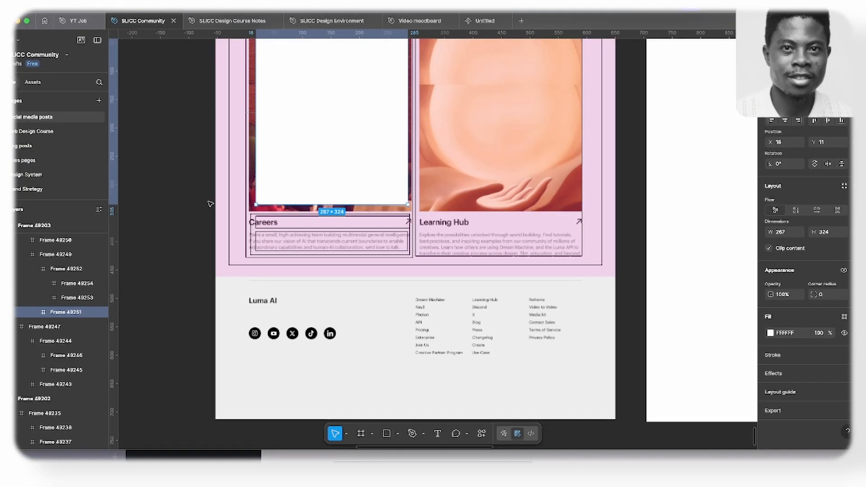
key(super+Tab)
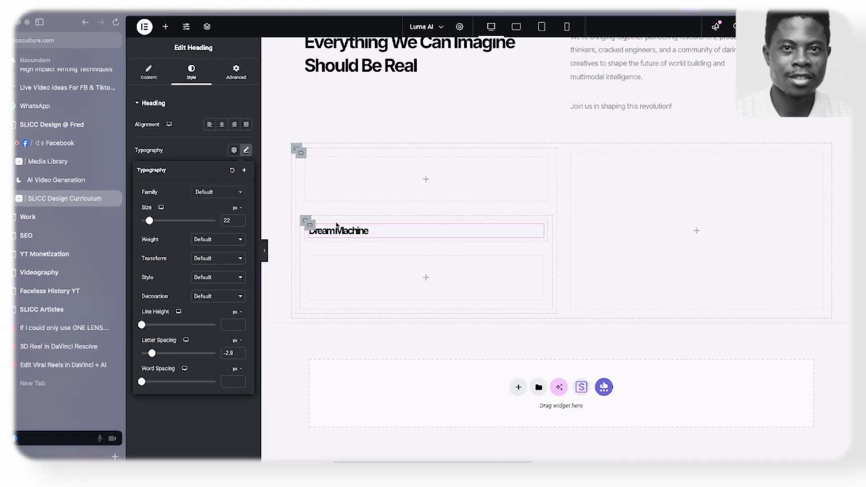
- Change the pasted heading's title to "Careers" and set its letter spacing to -1.3 px
click(151, 74)
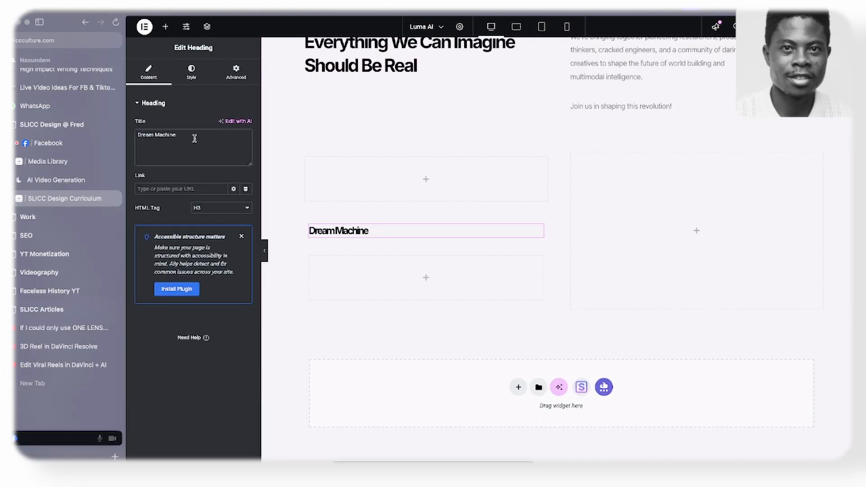
text(Careers)
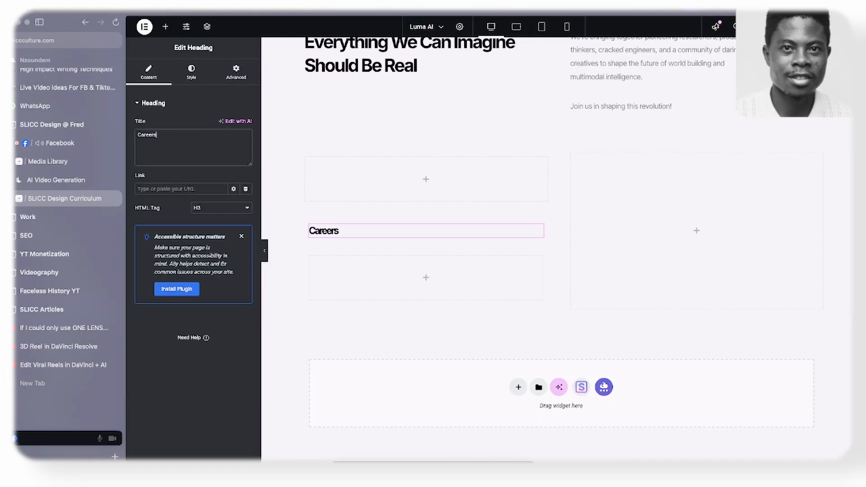
click(191, 72)
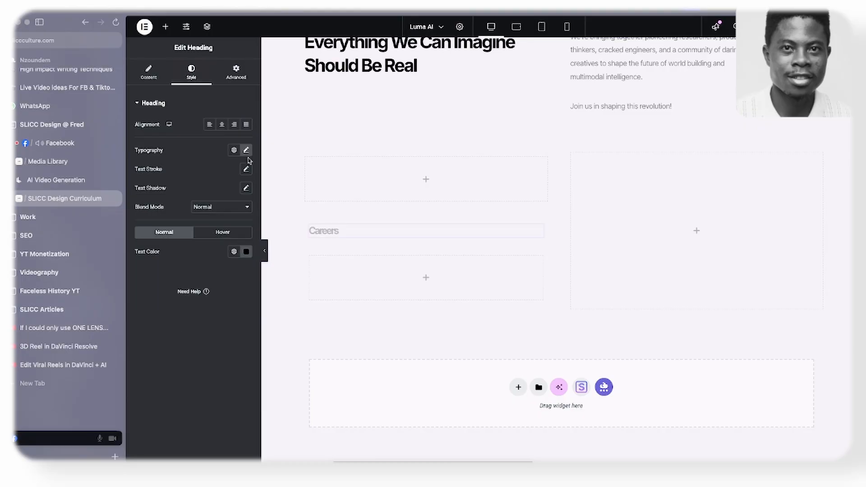
click(246, 151)
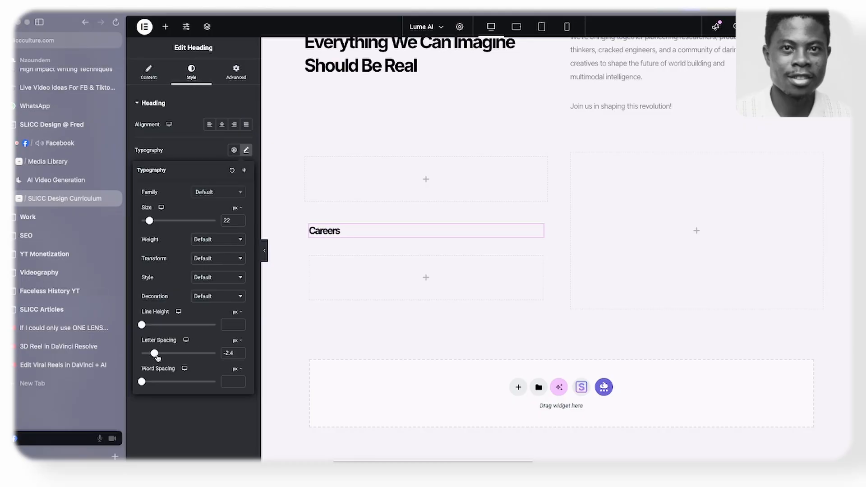
click(189, 144)
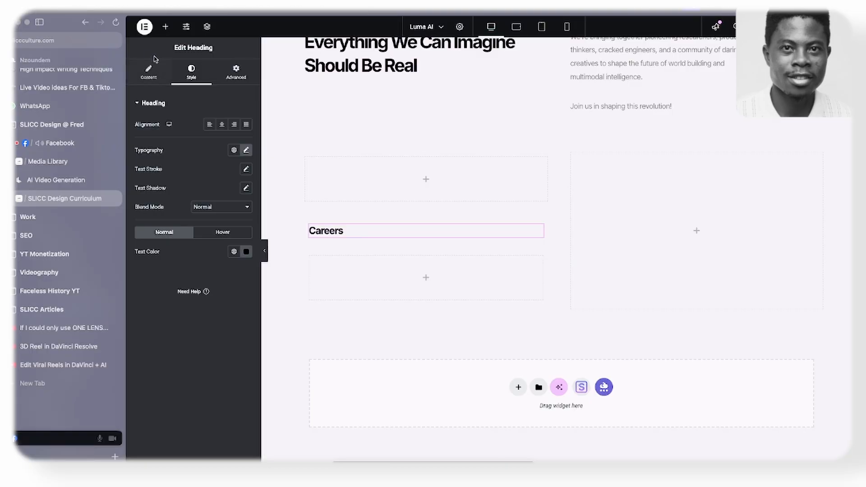
- Find the Icon widget and add it beneath the Careers heading in the same container
click(166, 27)
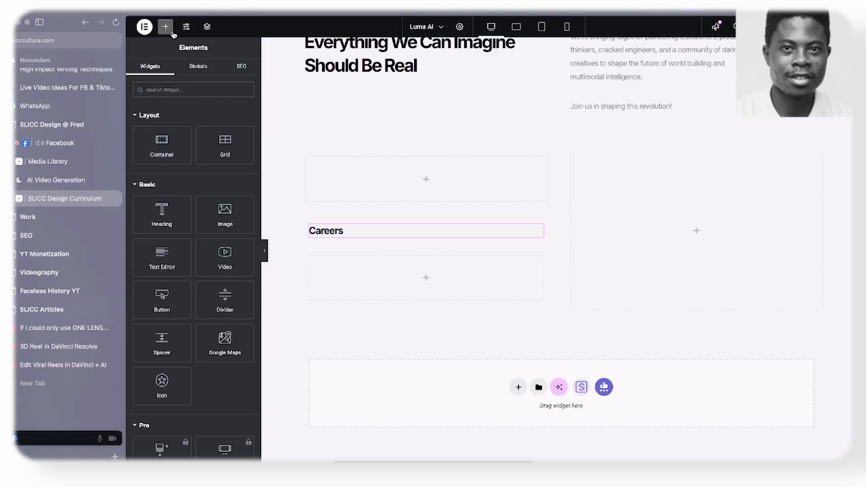
text(Icon)
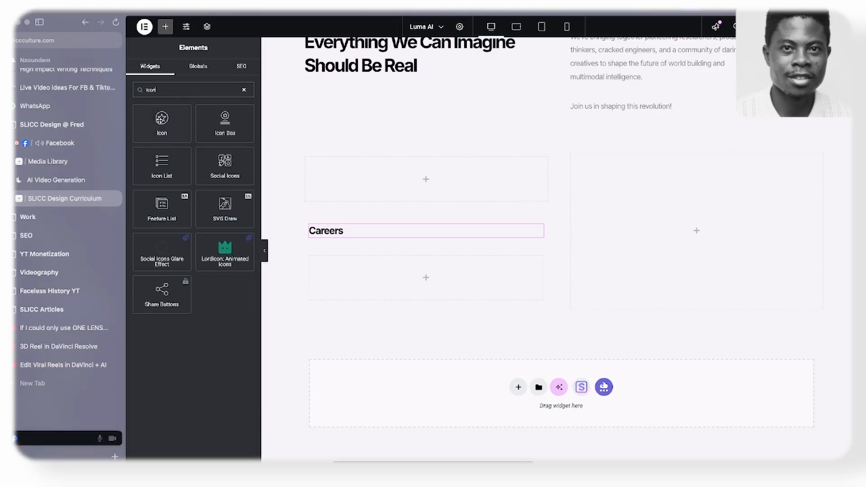
drag(161, 119, 372, 242)
- Arrange the Careers heading and the icon in a horizontal row justified with Space Between, and open the icon for editing
click(308, 192)
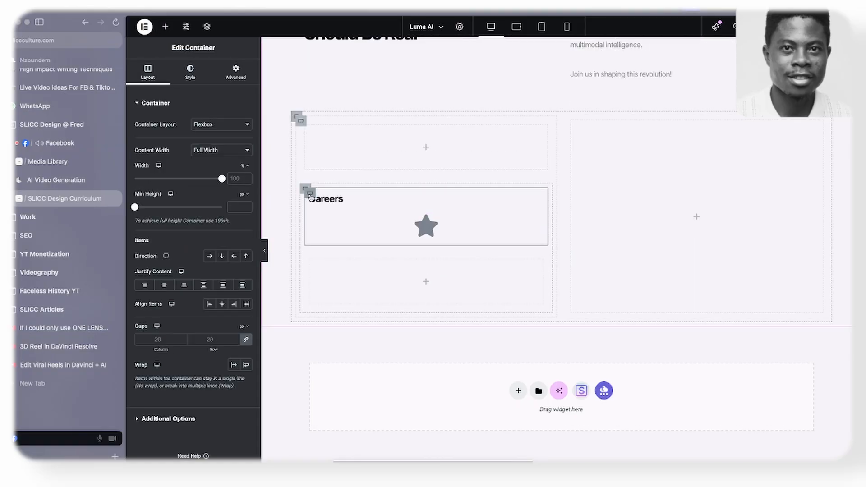
click(210, 256)
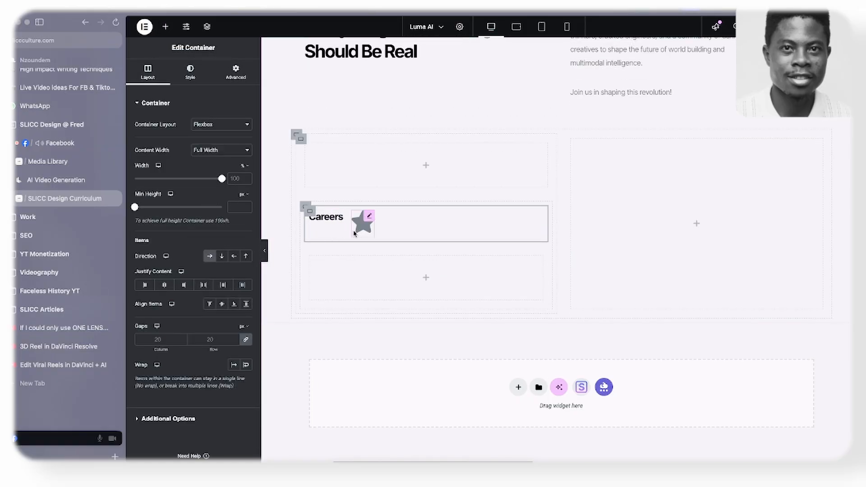
click(203, 284)
click(522, 231)
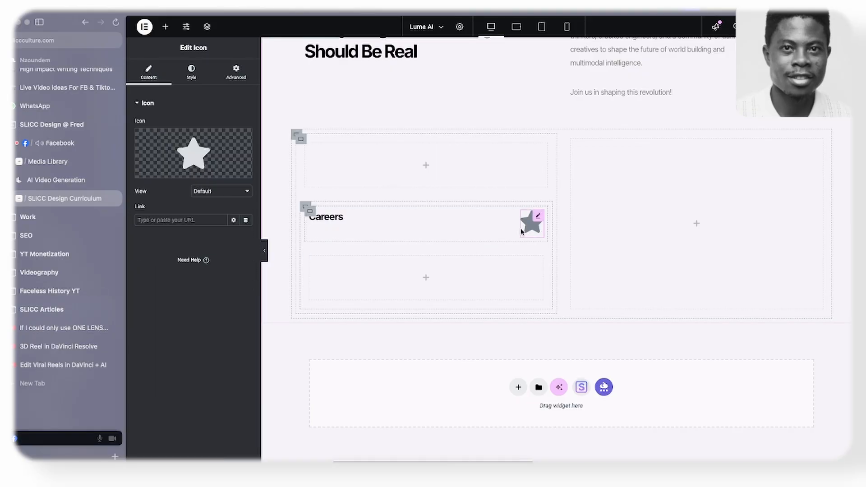
- Replace the star icon beside the Careers heading with the right arrow from the icon library
click(163, 172)
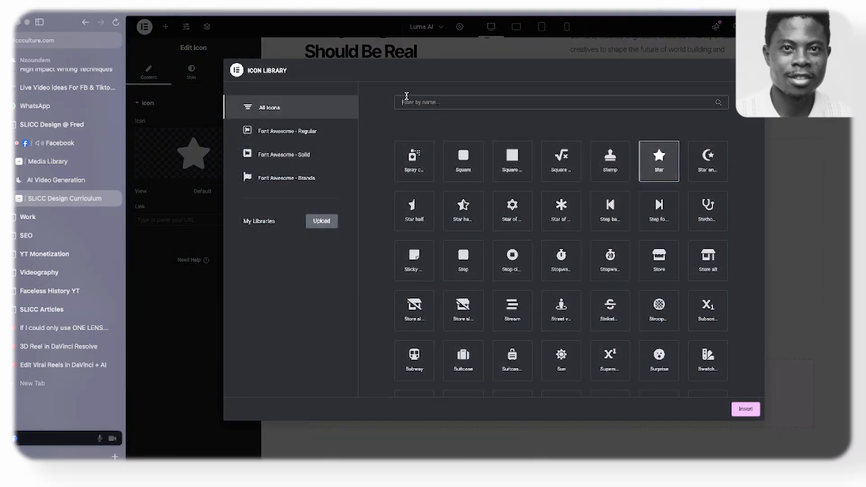
text(arr)
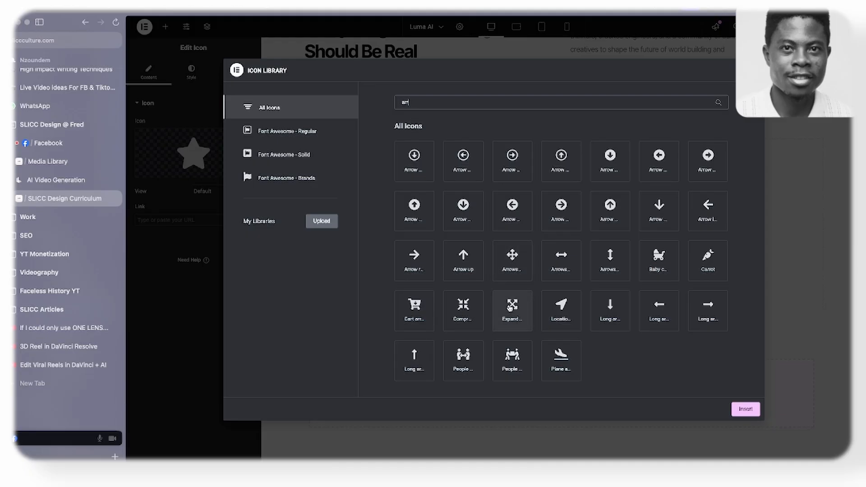
click(414, 258)
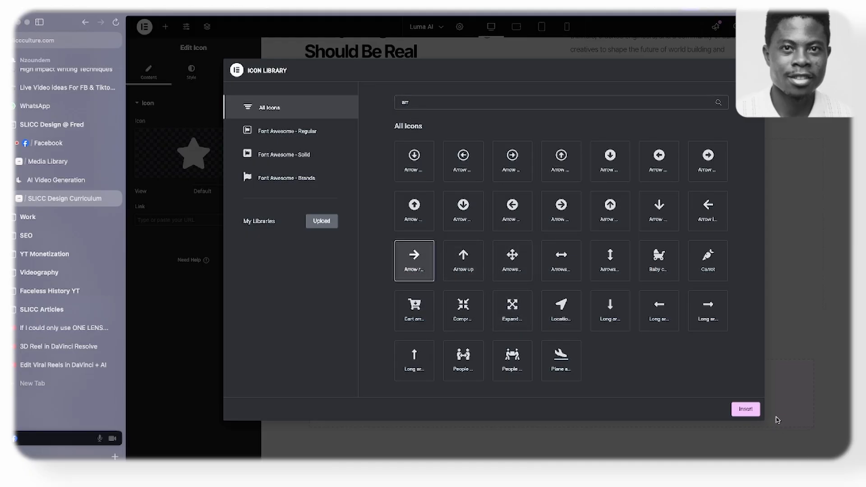
click(745, 410)
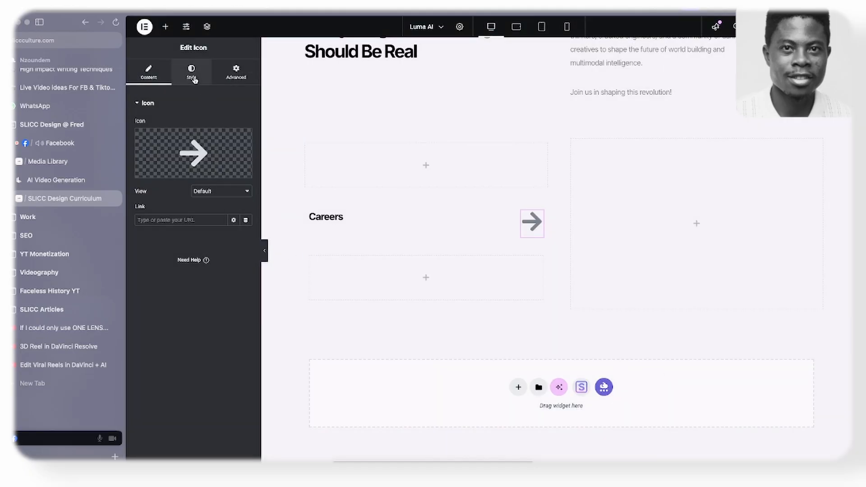
- Set the arrow icon's size to 18 px and its primary color to black
click(192, 76)
text(18)
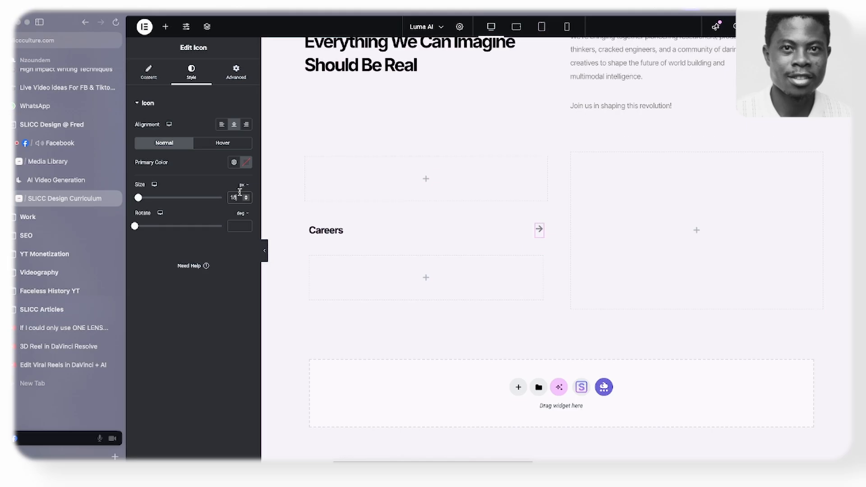
click(246, 162)
click(147, 290)
- Rotate the arrow icon to -45 degrees
drag(134, 226, 146, 233)
click(247, 228)
click(247, 228)
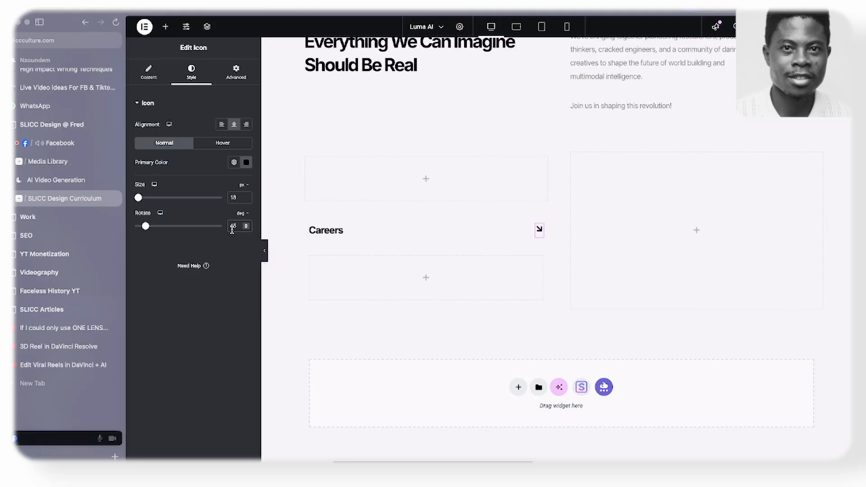
click(232, 230)
text(-45)
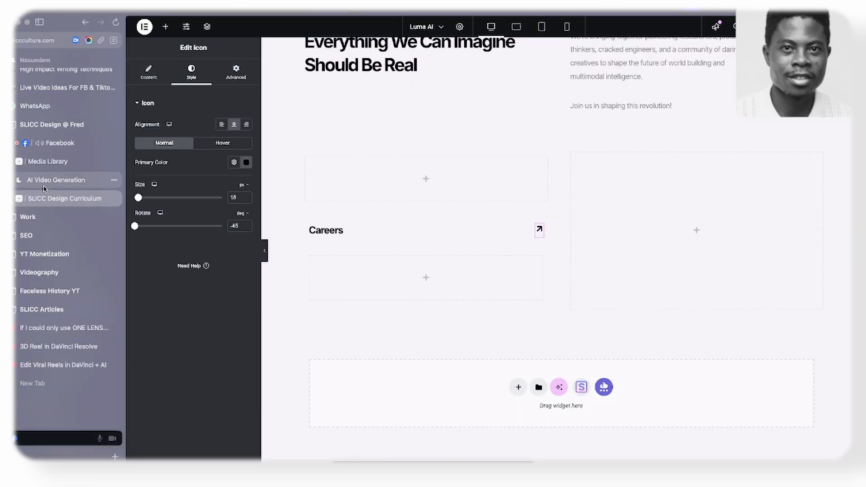
- Copy the description under Careers from the original Luma AI website and return to the page editor
click(55, 179)
scroll(276, 310, down, 5)
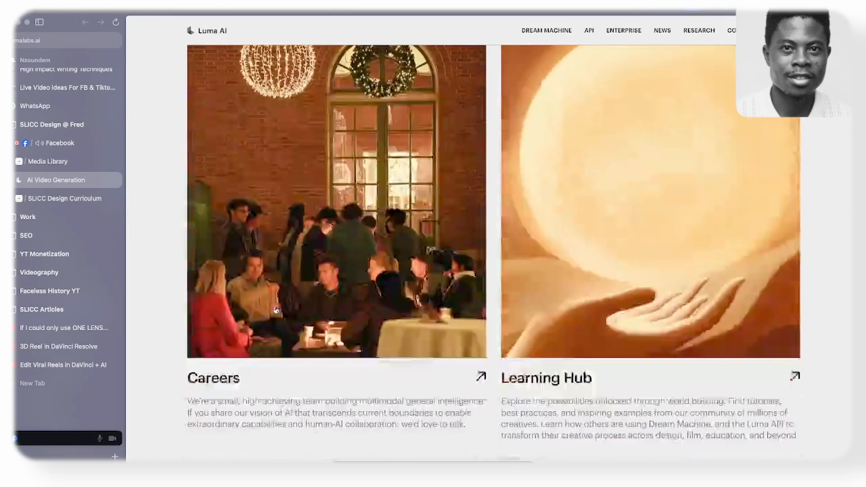
scroll(280, 305, down, 5)
drag(187, 123, 473, 148)
click(40, 198)
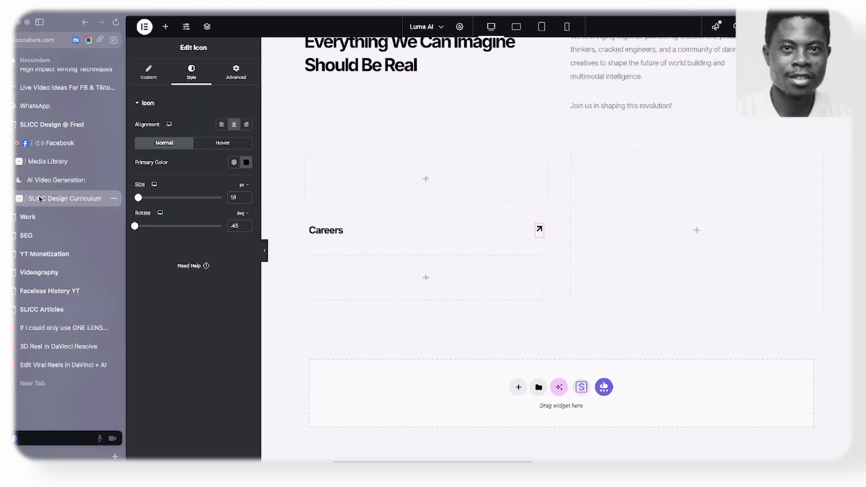
- Add a Text Editor widget in the empty container below the Careers heading and replace its content with the copied Careers description
click(166, 28)
drag(162, 246, 397, 277)
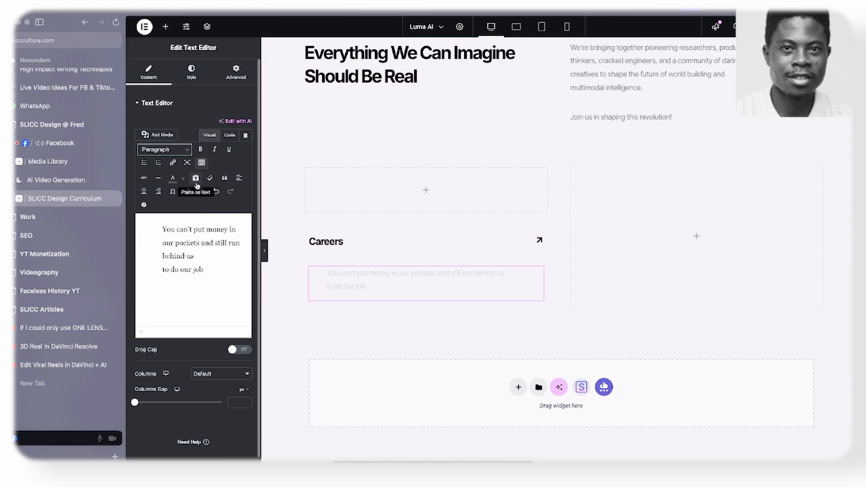
click(201, 162)
click(201, 163)
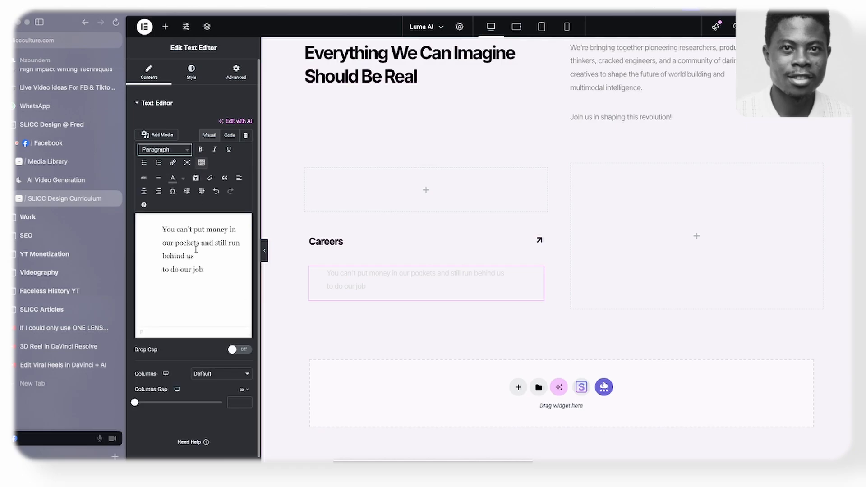
key(ctrl+z)
key(ctrl+a)
text(We're a small, high-achieving team building multimodal general intelligence. If you share our sense of AI that transcends current boundaries to enable extraordinary capabilities and human-AI collaboration, we'd love to talk.)
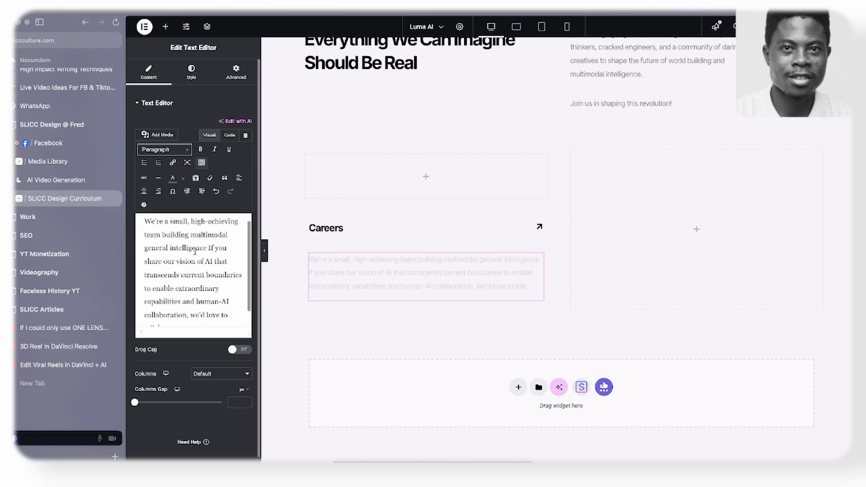
- Apply the style of the section's intro paragraph to the Careers description and set the description's custom width to 100%
right_click(641, 52)
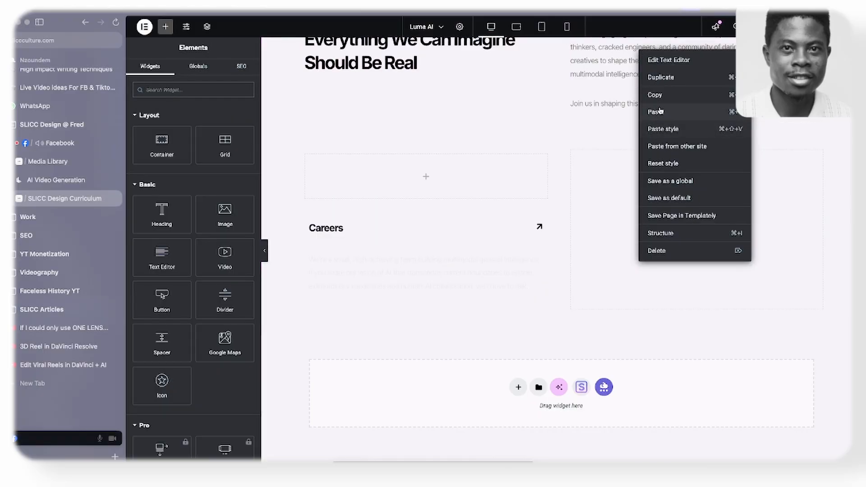
click(658, 97)
right_click(424, 269)
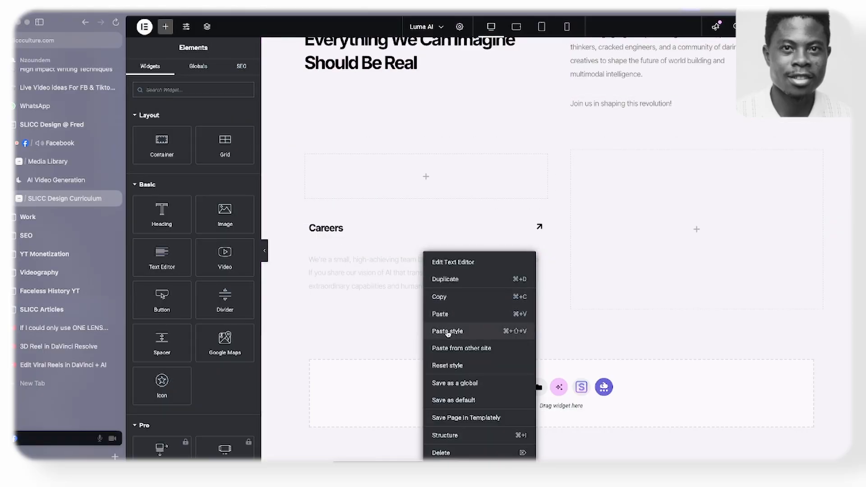
click(449, 331)
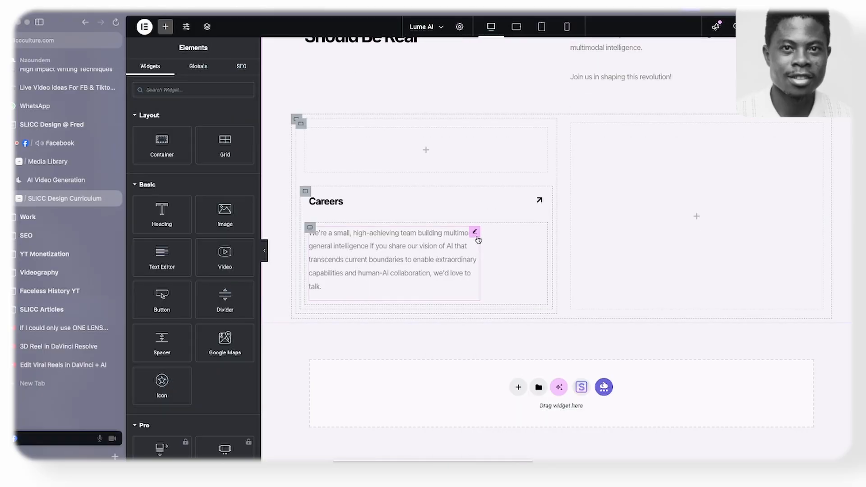
click(476, 236)
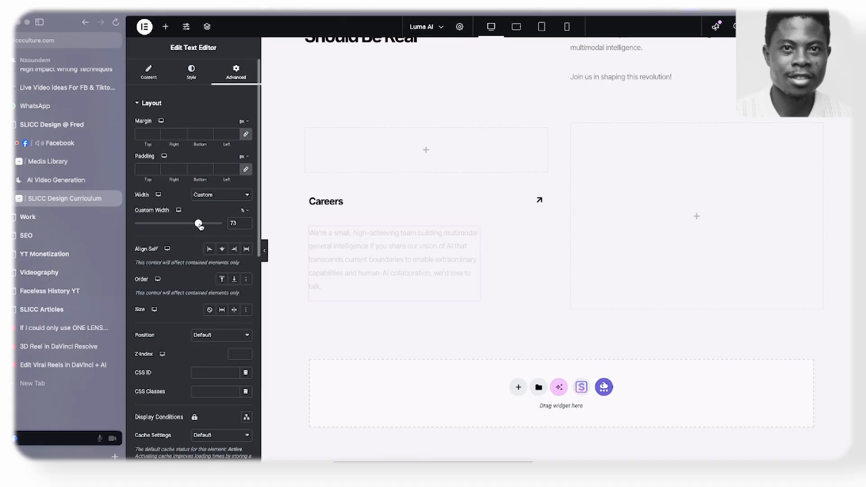
drag(200, 226, 435, 225)
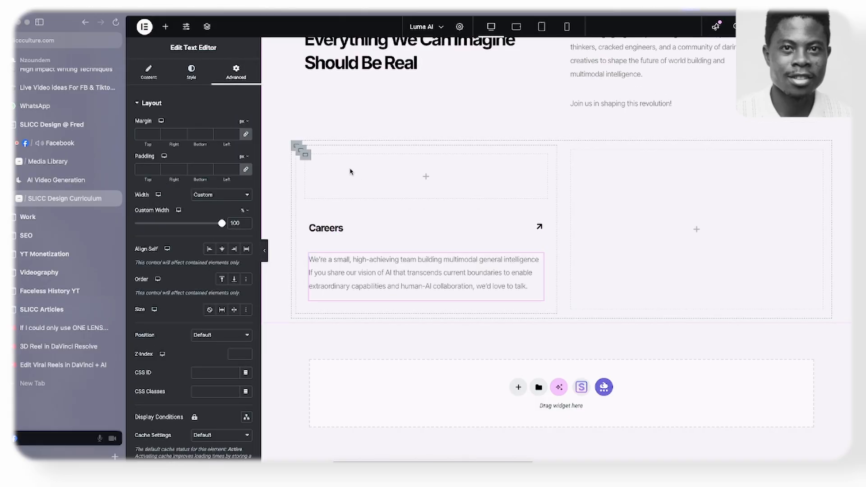
- Select the empty container above the Careers heading, and delete the white frame over the Careers image in the Figma wireframe
click(302, 151)
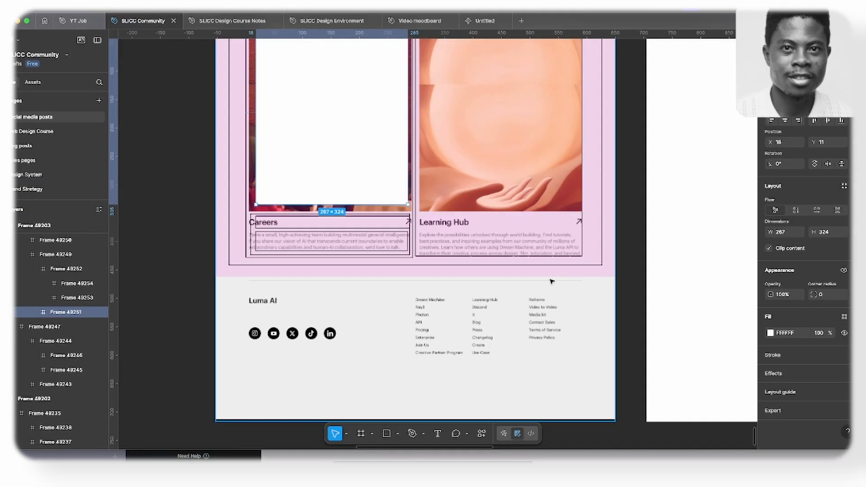
scroll(519, 283, up, 3)
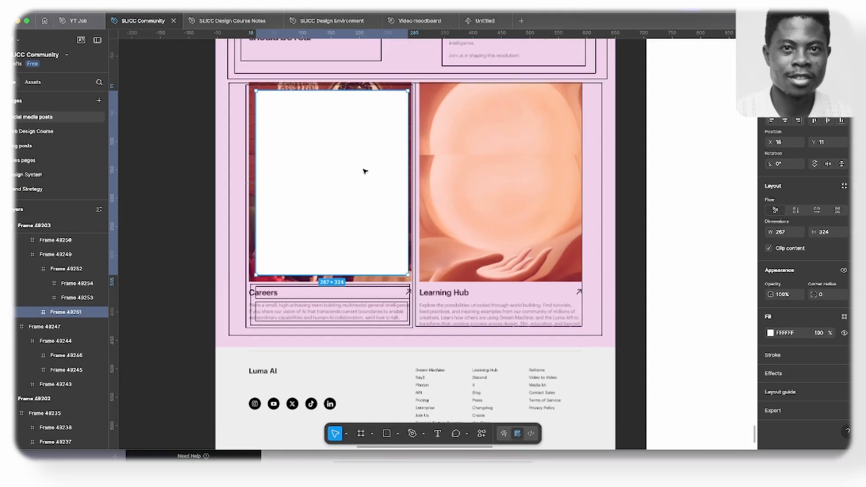
key(Delete)
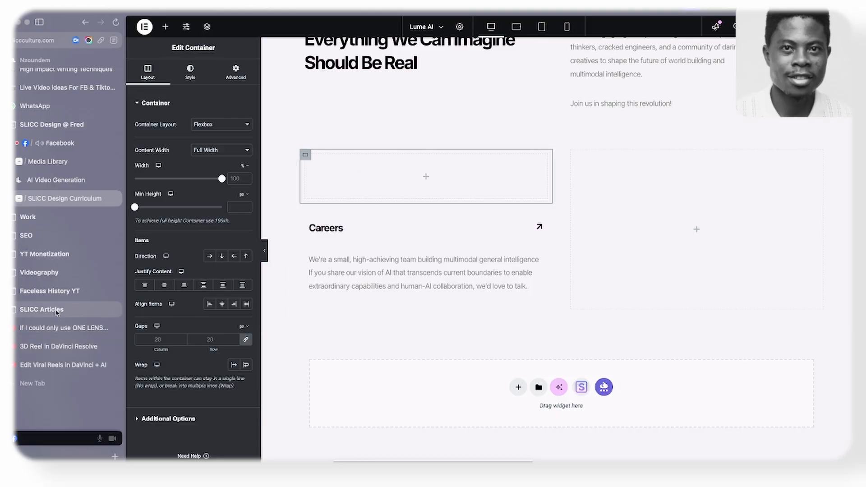
- Save the Careers team photo and the Learning Hub illustration from the original Luma AI website to the computer
click(56, 180)
right_click(367, 223)
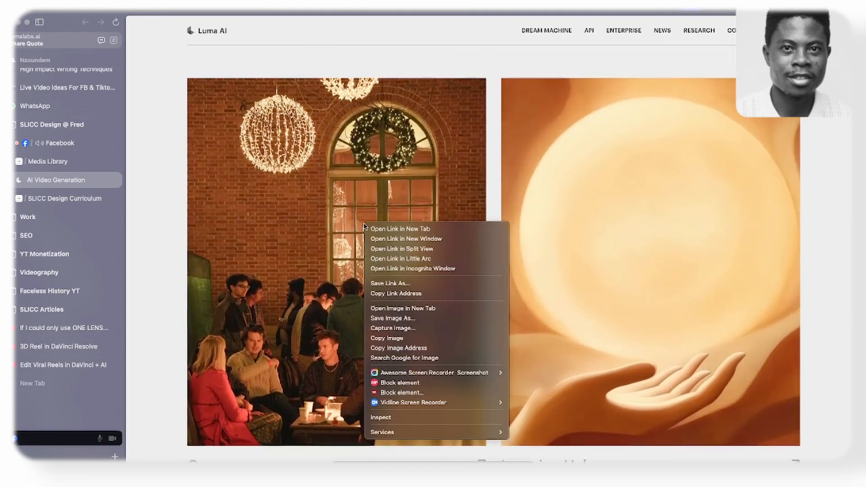
click(432, 330)
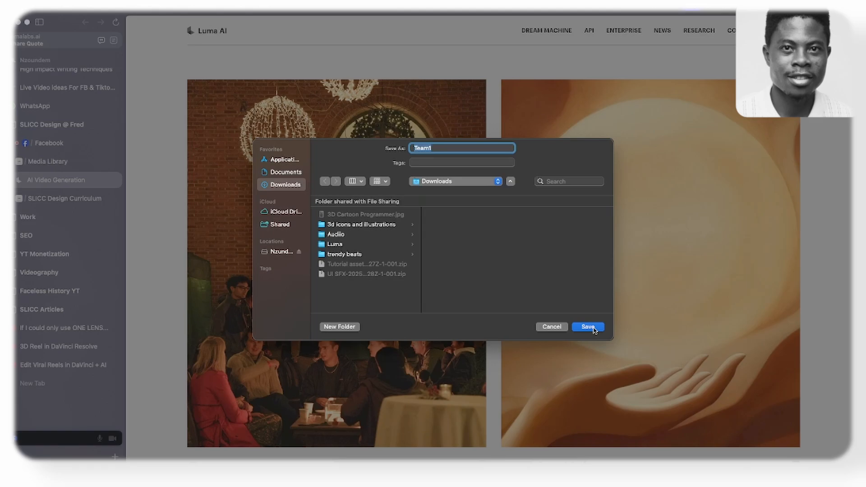
click(588, 327)
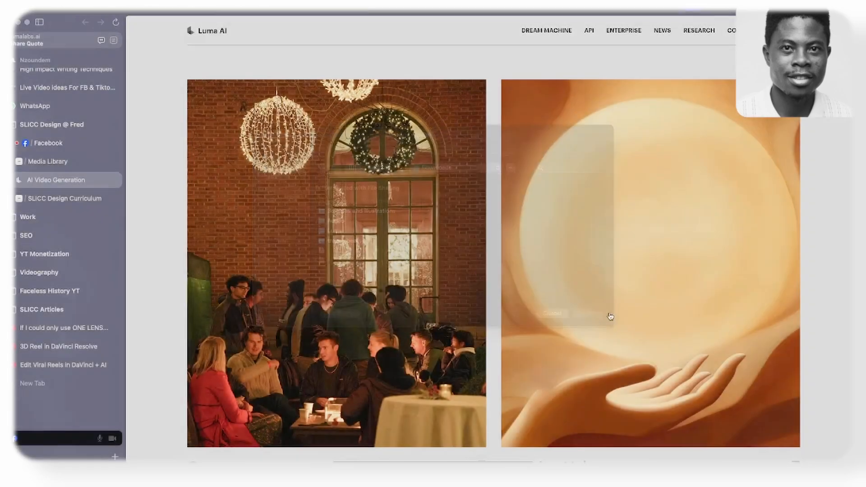
right_click(611, 268)
click(636, 364)
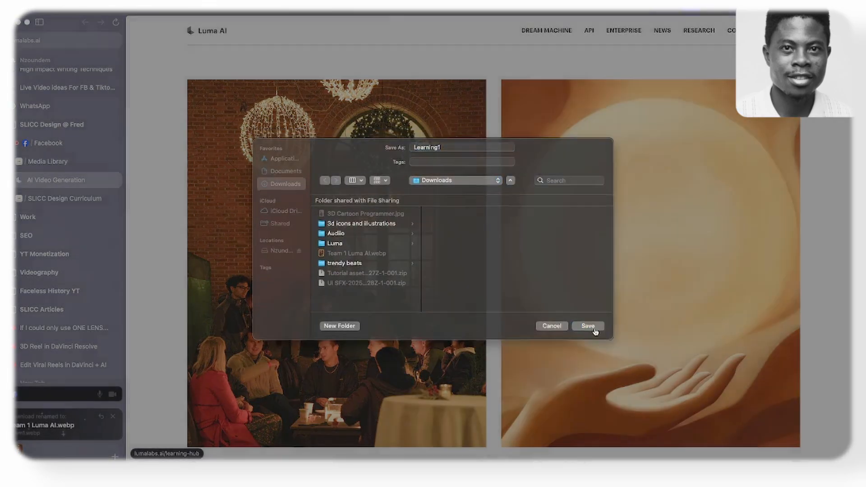
click(588, 326)
- Upload Luma AI Learning.webp and Luma AI Team 1.webp, using Team 1 as the classic background image of the container above Careers
click(63, 199)
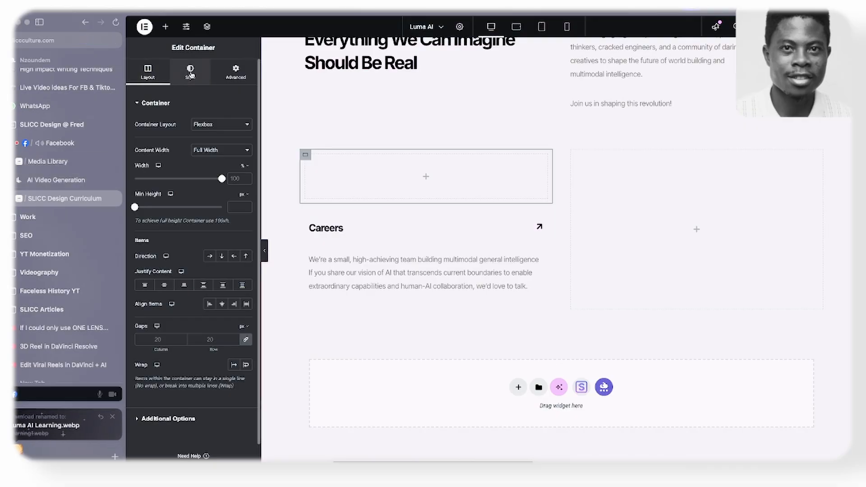
click(188, 72)
click(209, 143)
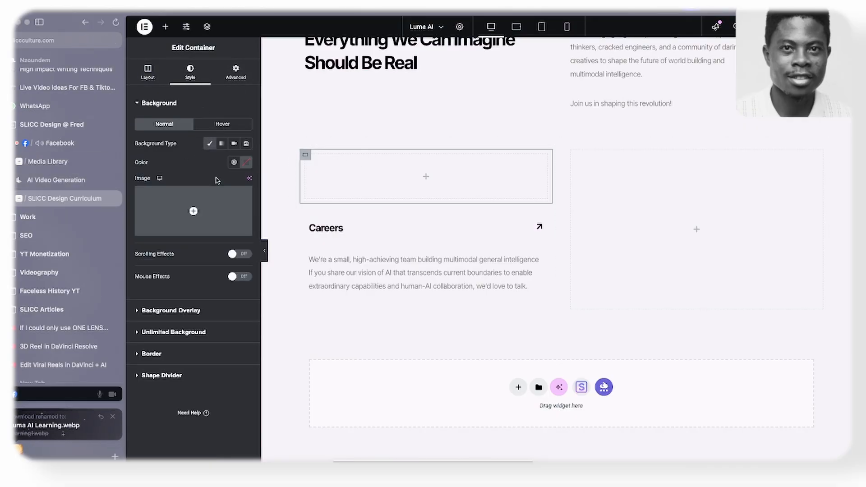
click(214, 207)
click(524, 214)
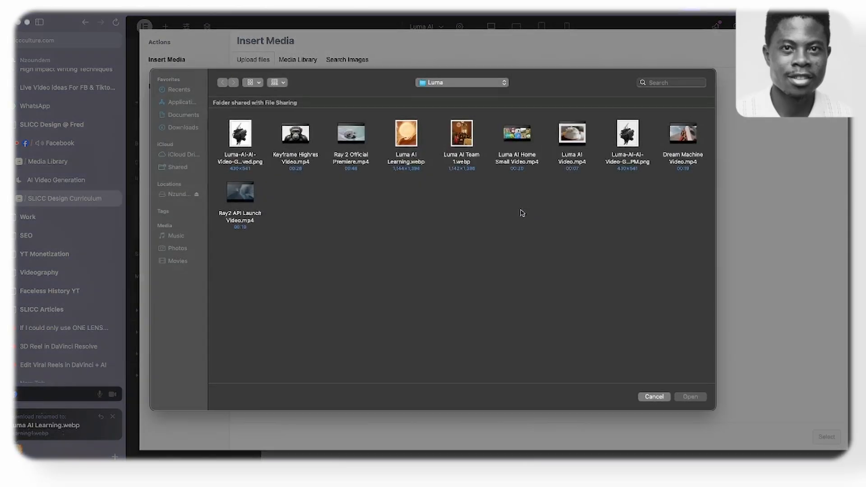
drag(474, 197, 418, 150)
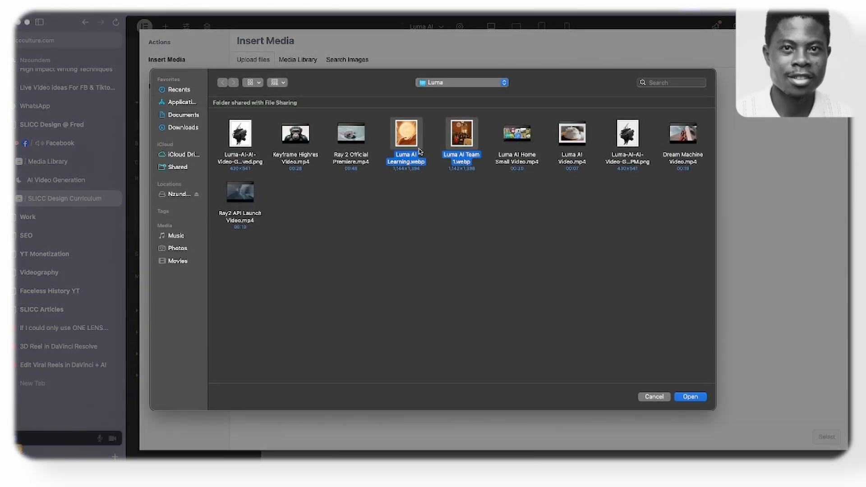
click(683, 397)
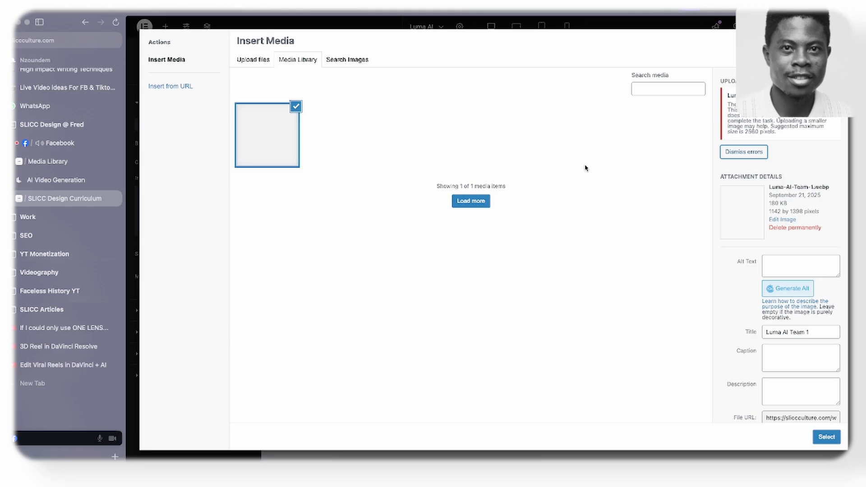
click(826, 437)
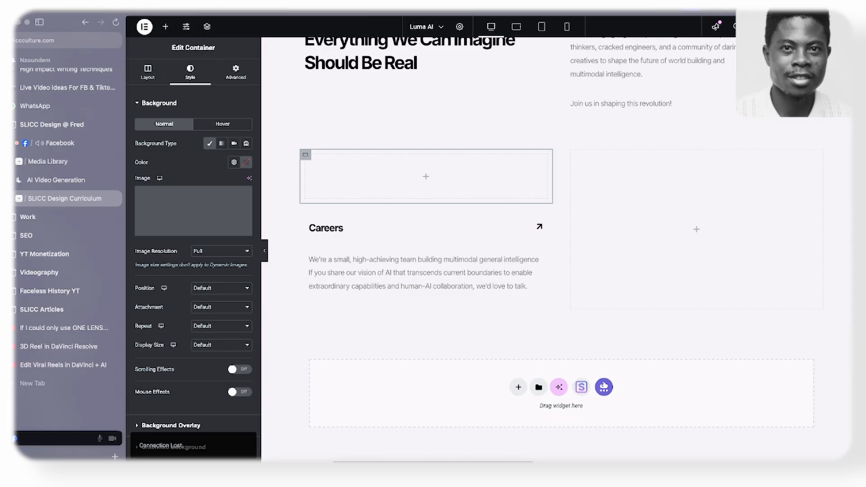
- Check the computer's Wi-Fi connection
click(624, 5)
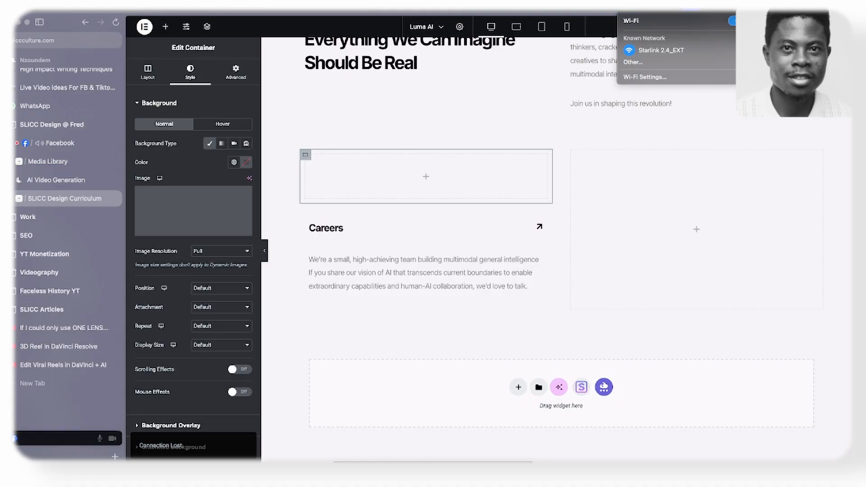
key(Escape)
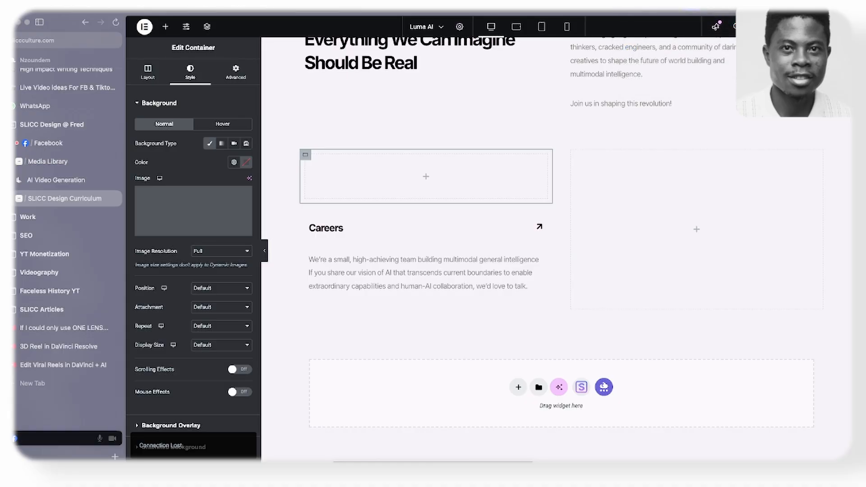
click(625, 5)
click(625, 5)
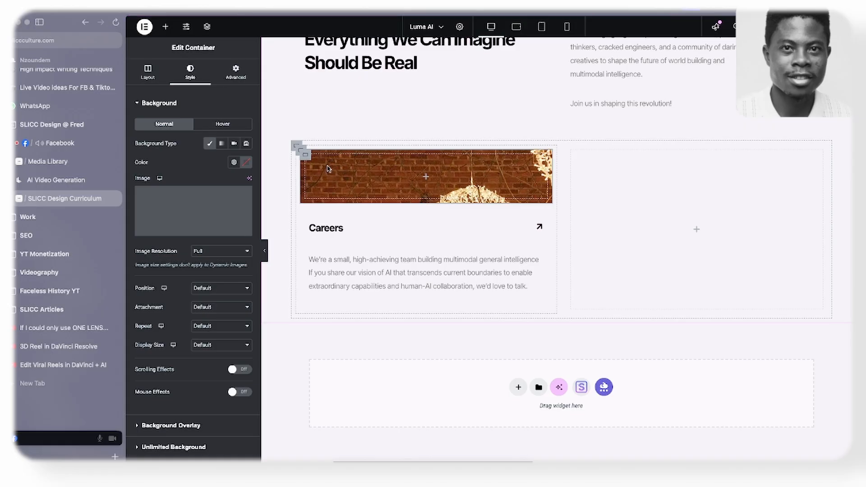
- Set the minimum height of the Careers image container to 53 vh
click(147, 72)
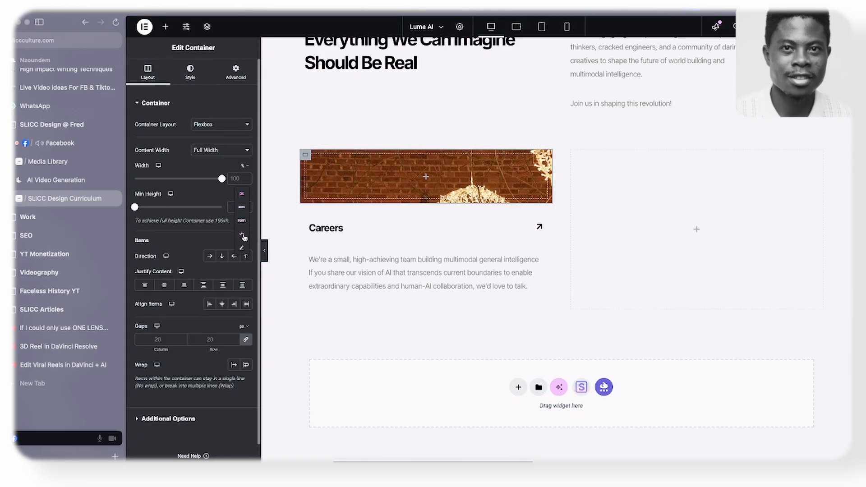
click(245, 238)
drag(135, 210, 180, 215)
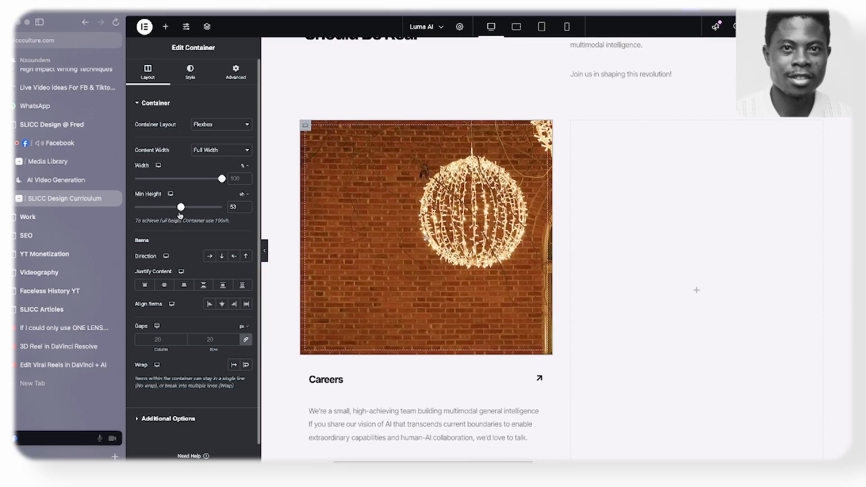
- Reduce the minimum height of the Careers image container to 50 vh
click(245, 210)
click(245, 210)
click(245, 210)
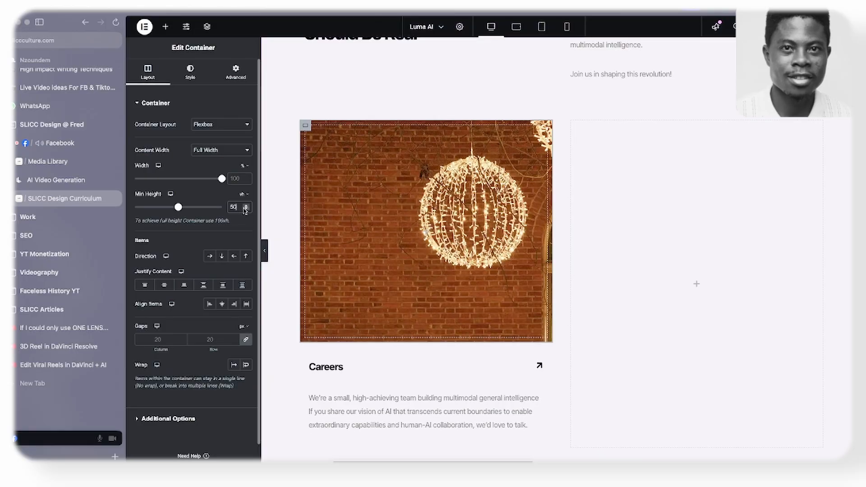
- Set the Careers container's background image to Cover display size, No-repeat and Center Center position
click(190, 71)
click(195, 346)
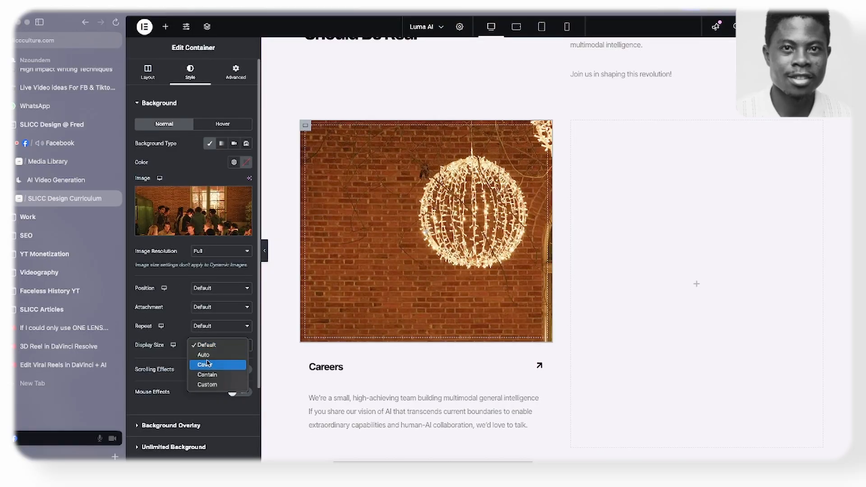
click(208, 365)
click(212, 326)
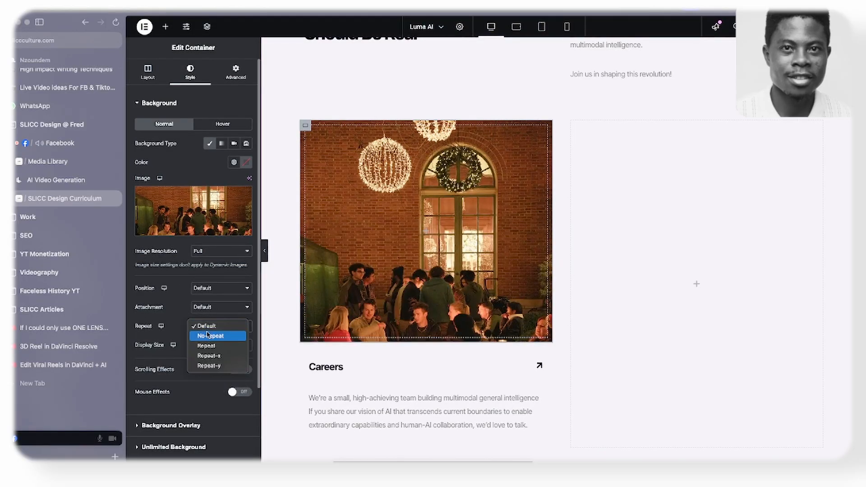
click(210, 337)
click(215, 289)
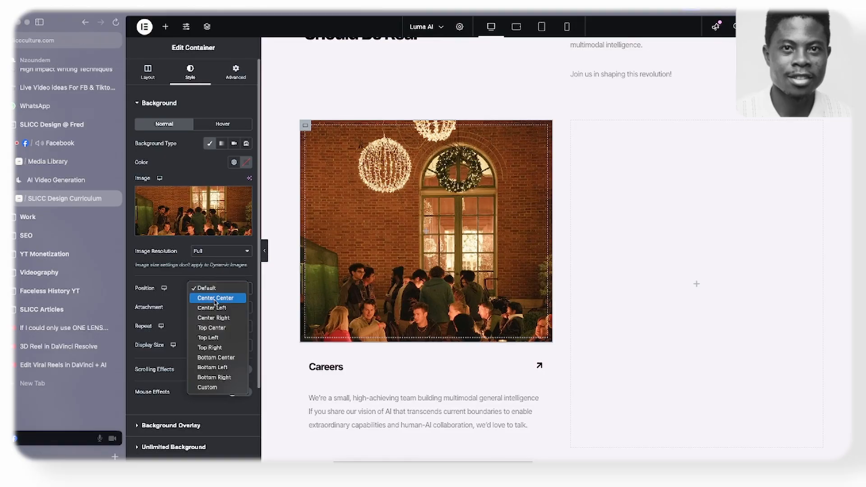
click(216, 300)
- Compare the Careers card with the Figma design and the original Luma AI website
scroll(364, 265, down, 5)
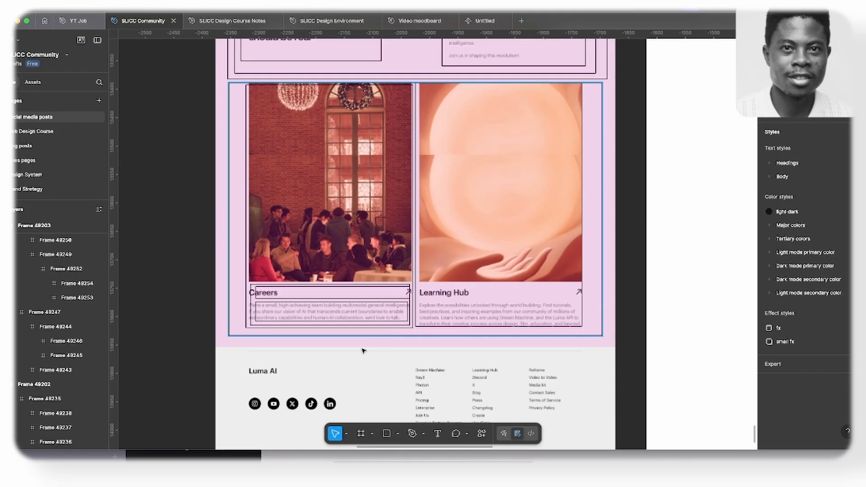
click(336, 369)
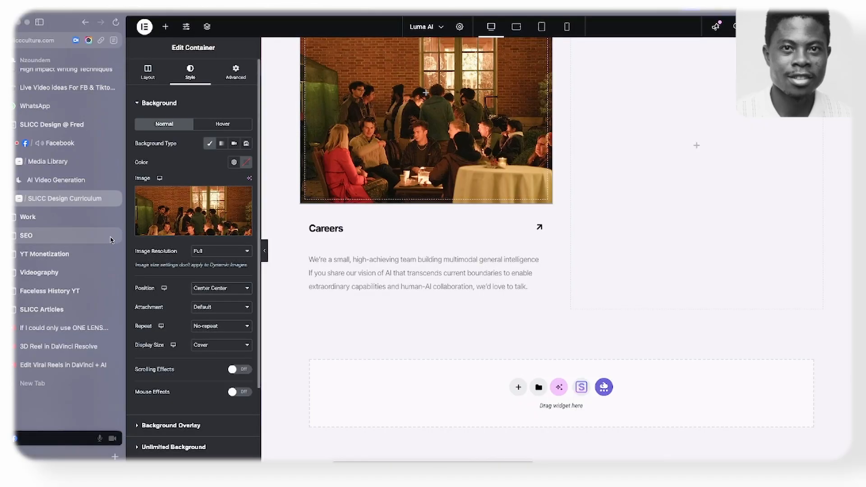
click(56, 180)
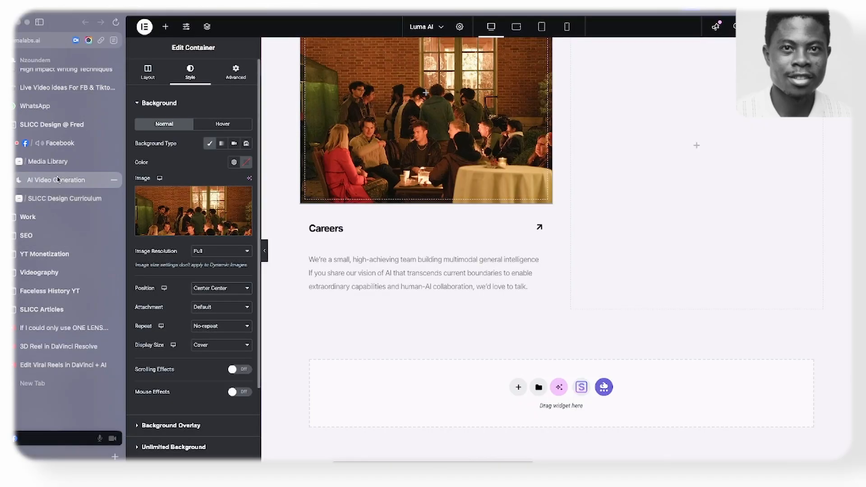
scroll(334, 156, down, 1)
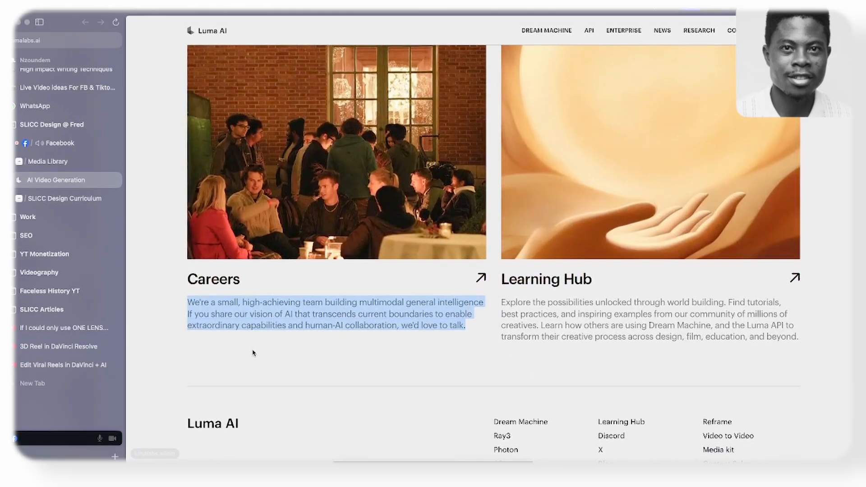
click(254, 352)
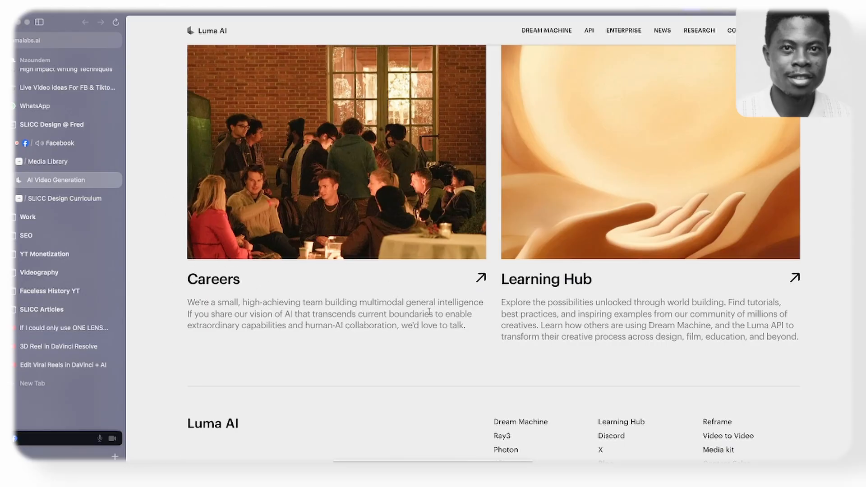
click(65, 198)
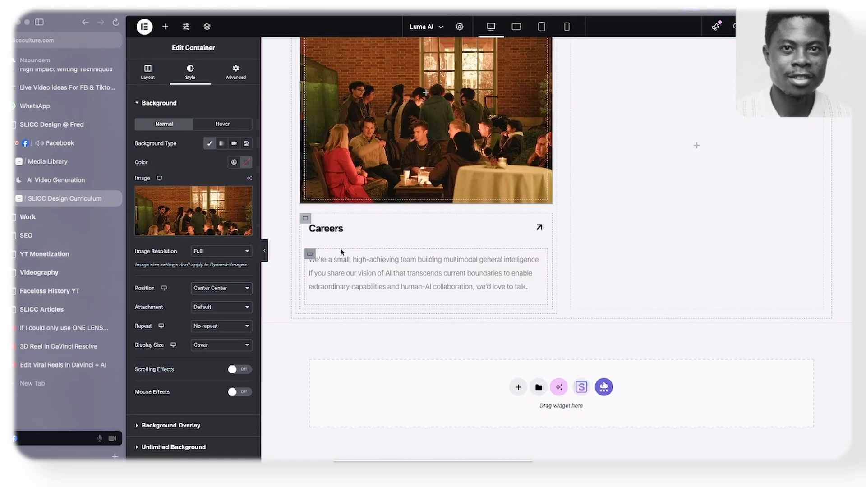
- Duplicate the container holding the whole Careers card and delete the empty container beside the copy
scroll(601, 253, up, 3)
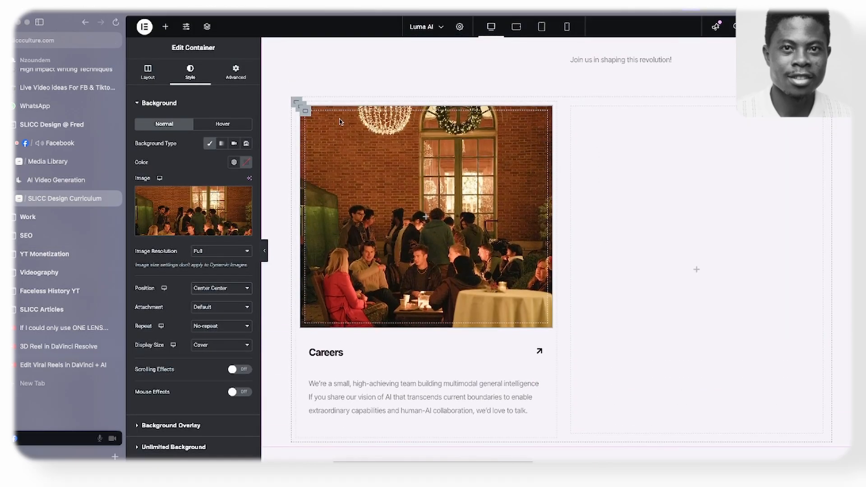
click(298, 110)
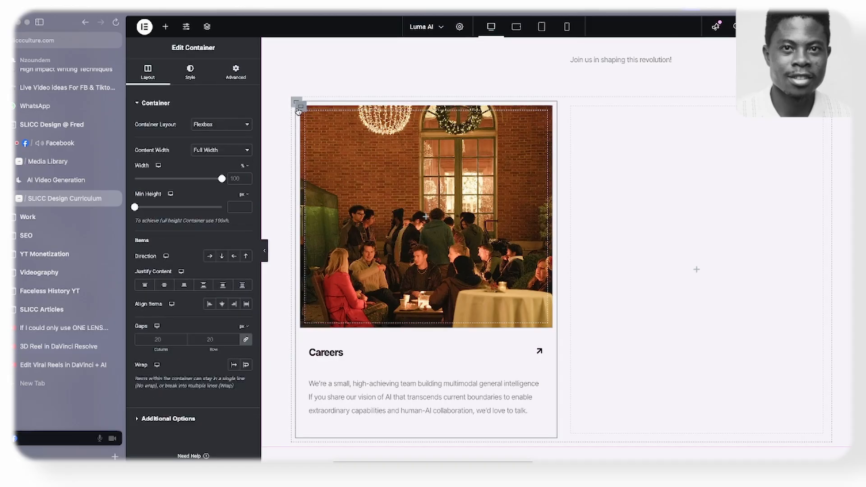
right_click(297, 110)
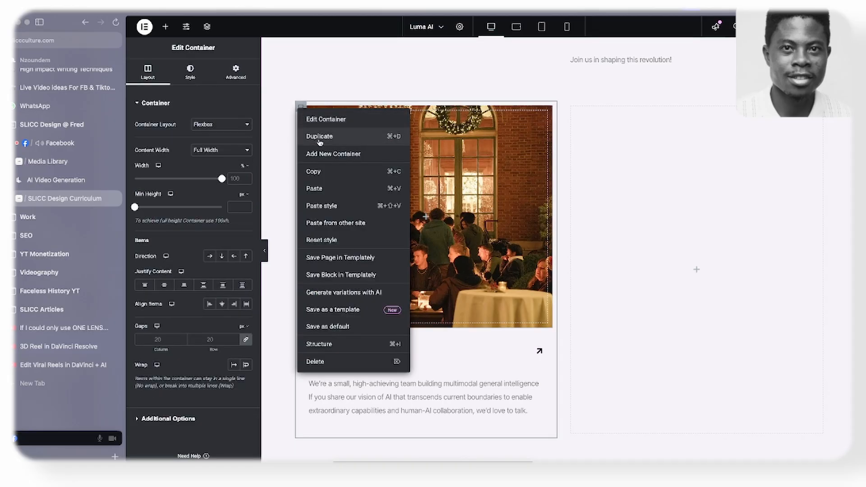
click(403, 136)
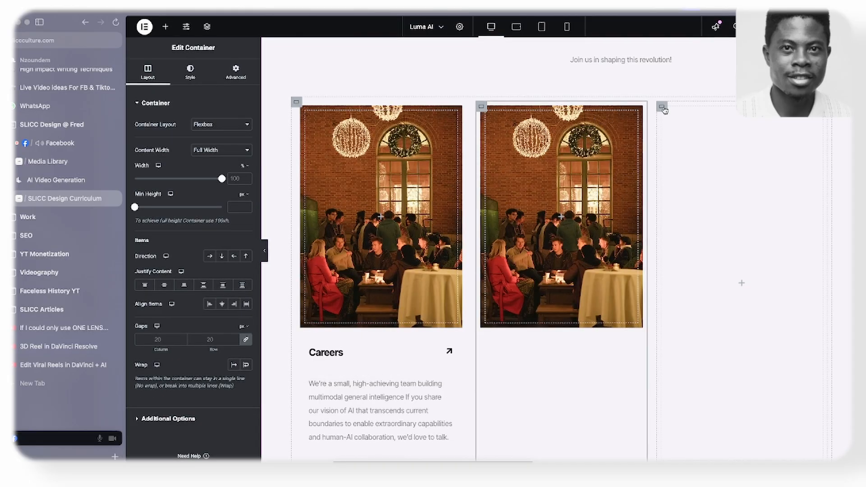
right_click(663, 108)
click(684, 360)
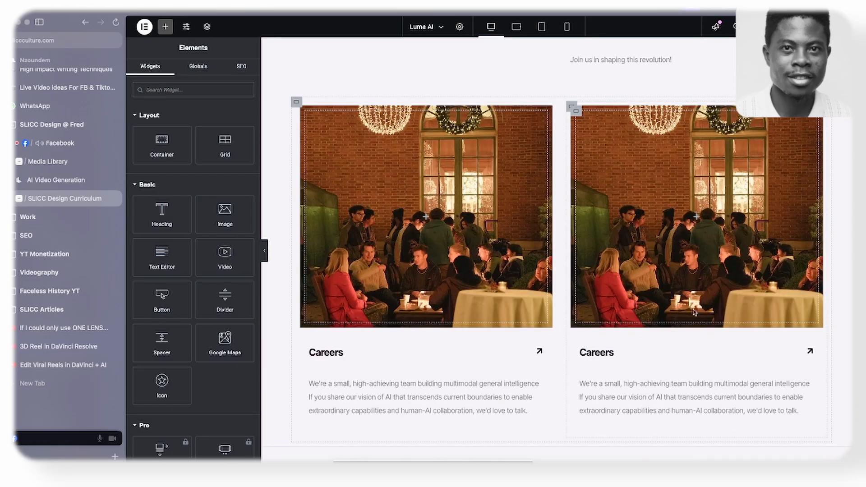
- Copy the Learning Hub heading from the original Luma AI website and use it as the duplicated card's title
click(59, 179)
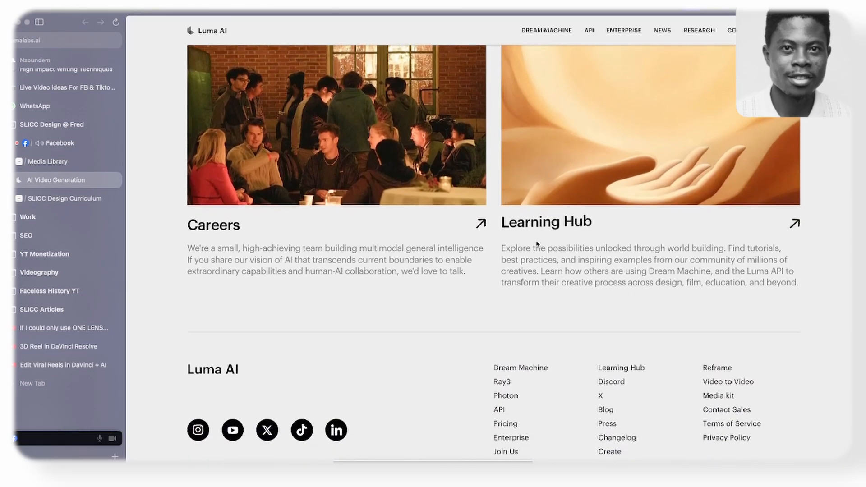
scroll(536, 244, down, 1)
drag(497, 225, 575, 219)
click(508, 274)
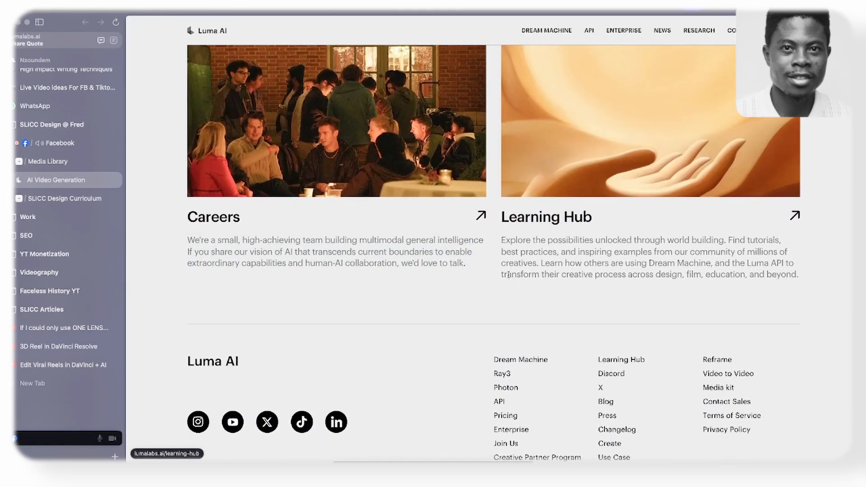
mouse_move(499, 231)
mouse_down()
mouse_move(544, 216)
mouse_move(492, 218)
mouse_move(502, 219)
mouse_up()
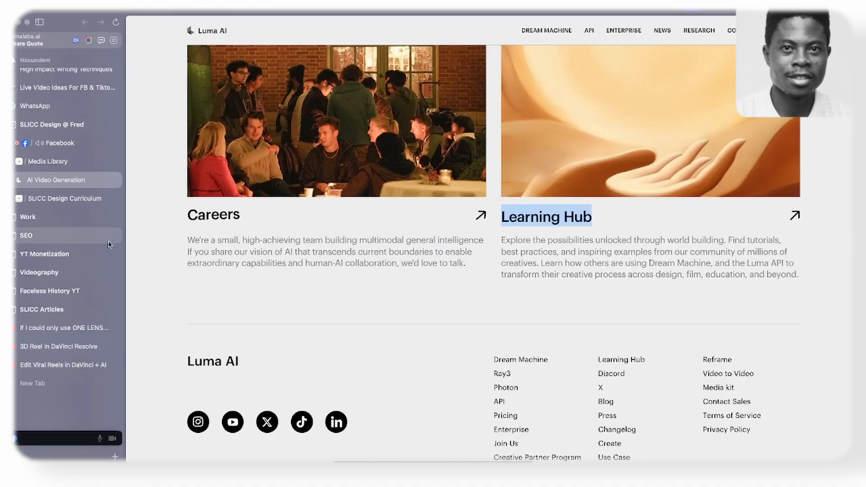
click(65, 198)
click(597, 350)
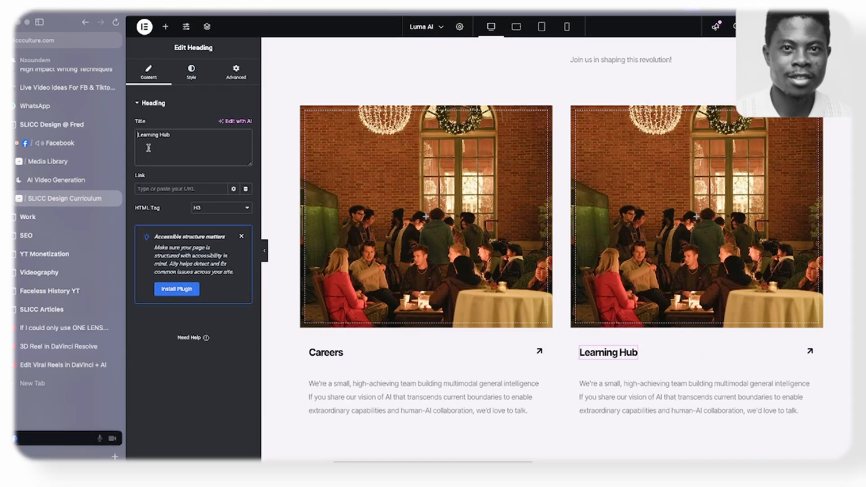
- Replace the duplicated card's description with the Learning Hub paragraph copied from the original Luma AI website
click(55, 180)
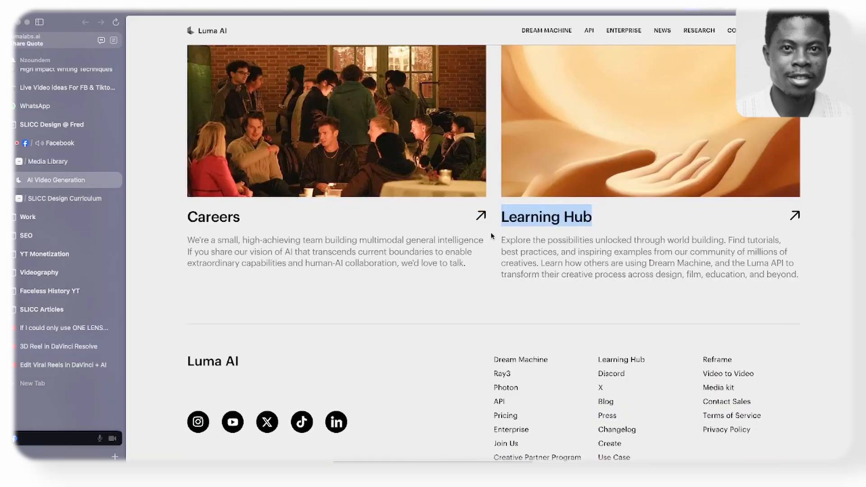
drag(502, 243, 751, 272)
key(super+c)
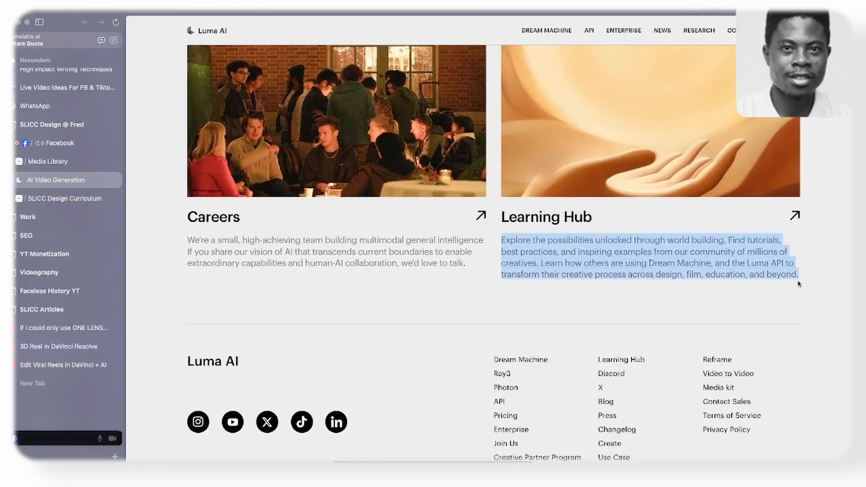
click(65, 199)
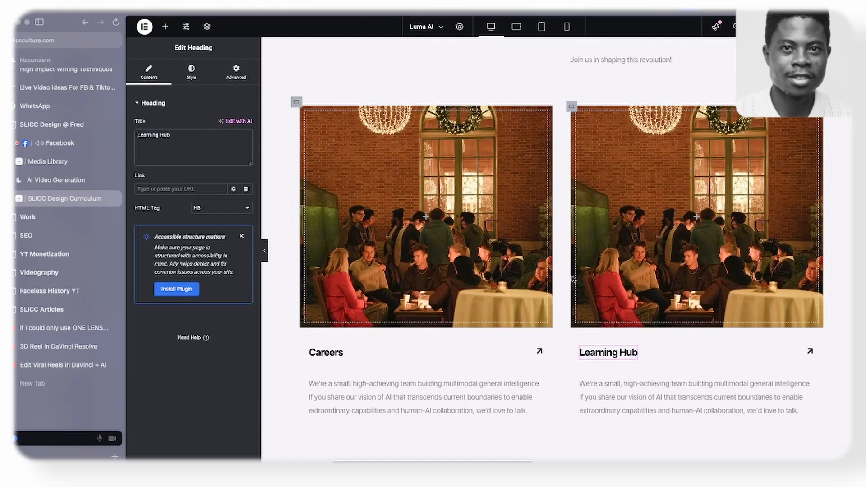
click(639, 384)
key(super+a)
key(super+v)
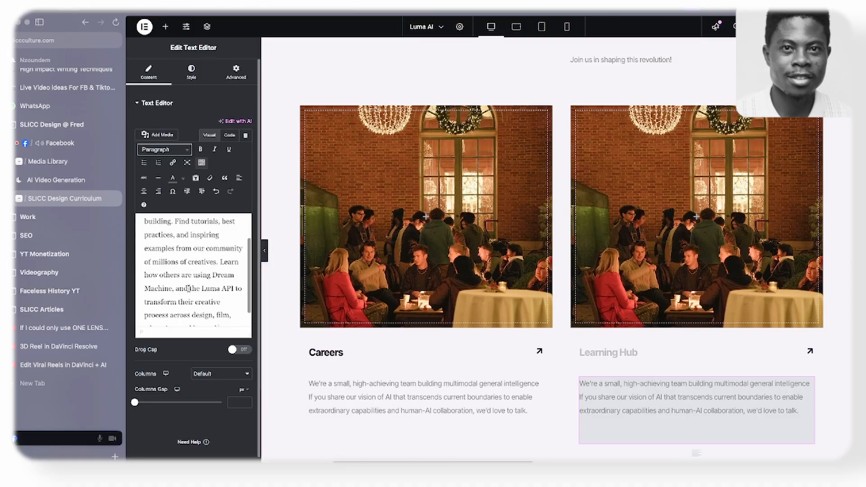
- Examine the Research and Team & Community sections on the original Luma AI website, then return to the Elementor page
click(40, 178)
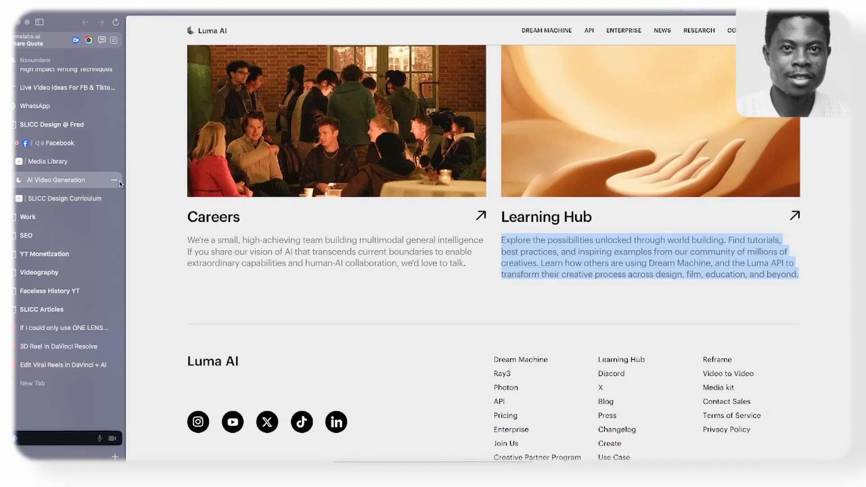
click(451, 271)
scroll(426, 286, up, 6)
scroll(427, 287, up, 10)
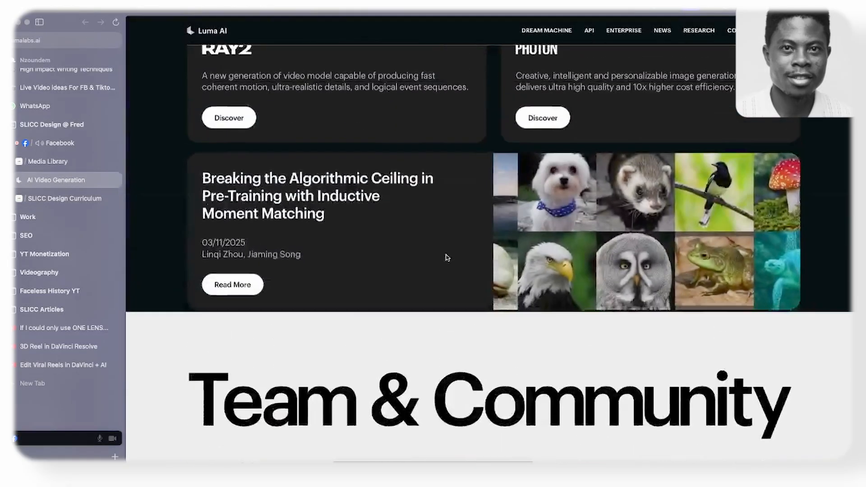
scroll(446, 256, down, 5)
click(53, 198)
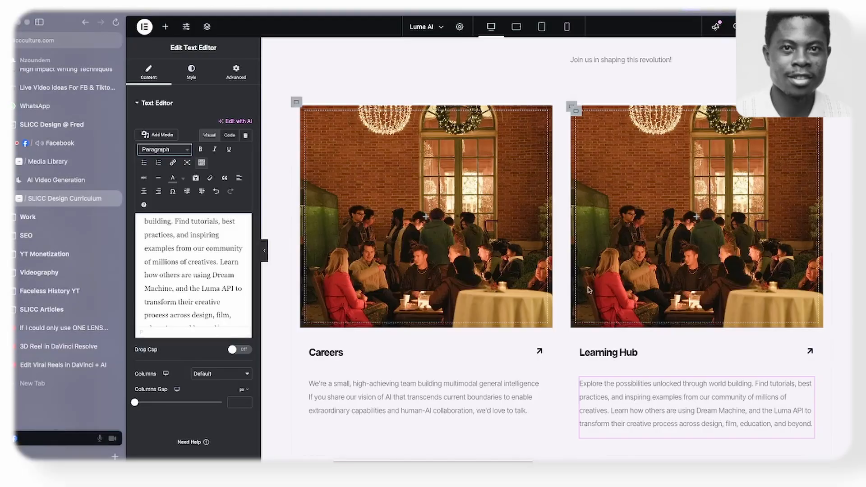
- Review the built page's sections from the hero to Team & Community, collapsing the editing panel for a wider preview
scroll(612, 290, up, 7)
scroll(600, 276, down, 2)
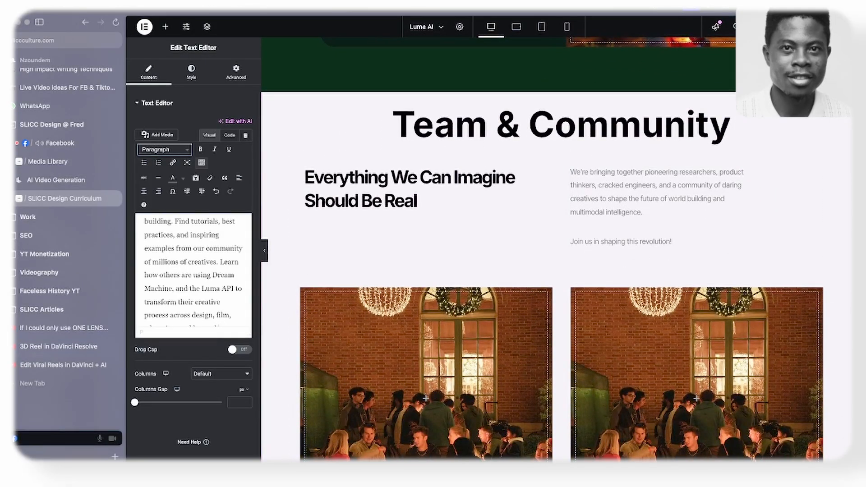
scroll(578, 208, up, 5)
scroll(578, 209, up, 20)
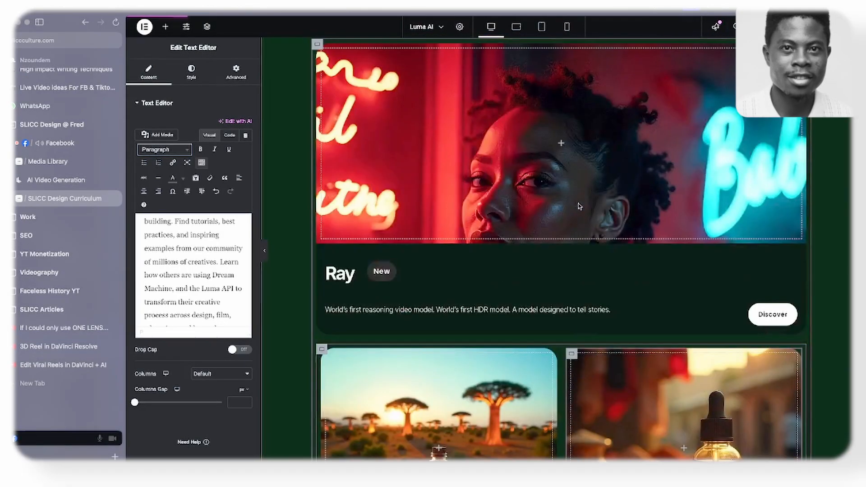
scroll(566, 209, up, 8)
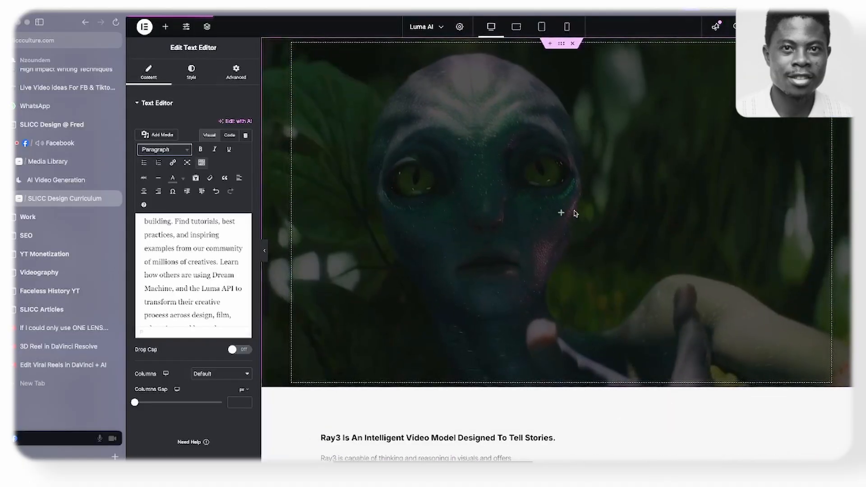
scroll(571, 212, down, 12)
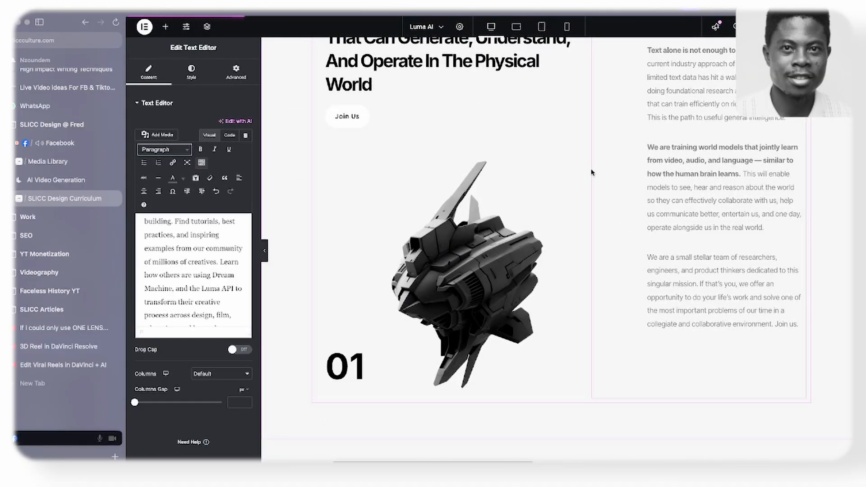
scroll(592, 173, down, 6)
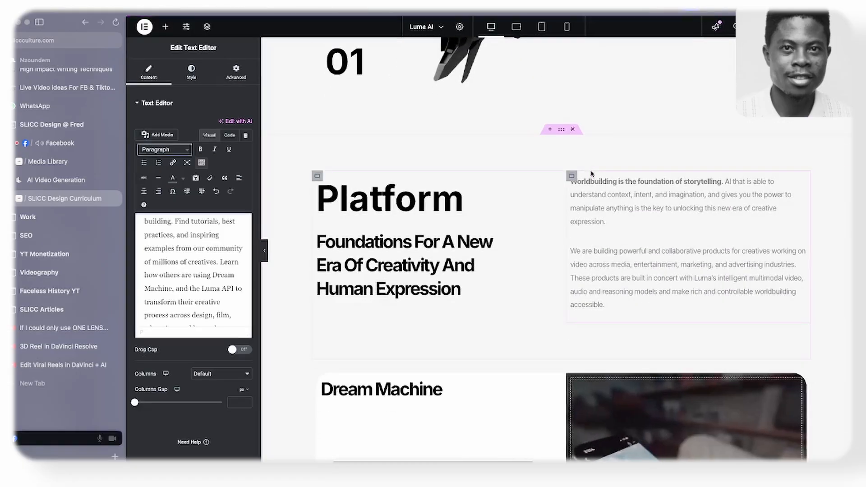
scroll(592, 174, down, 5)
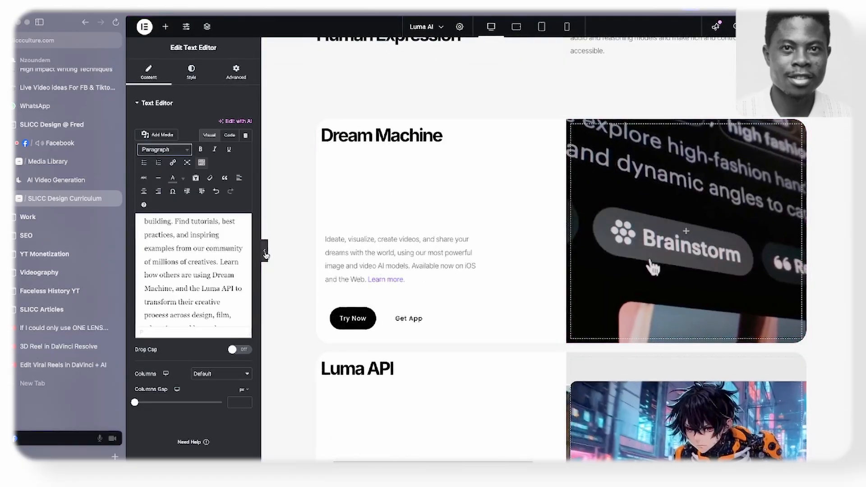
click(264, 252)
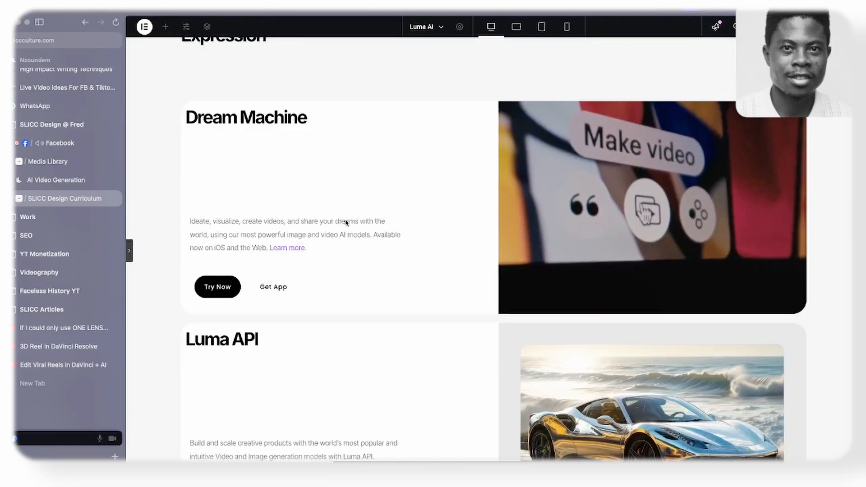
scroll(349, 219, down, 5)
scroll(348, 218, down, 5)
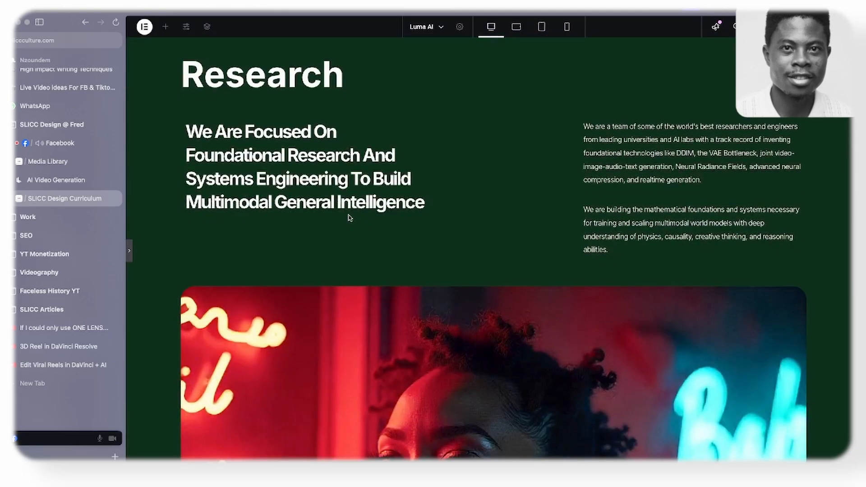
scroll(349, 219, down, 7)
scroll(349, 217, down, 20)
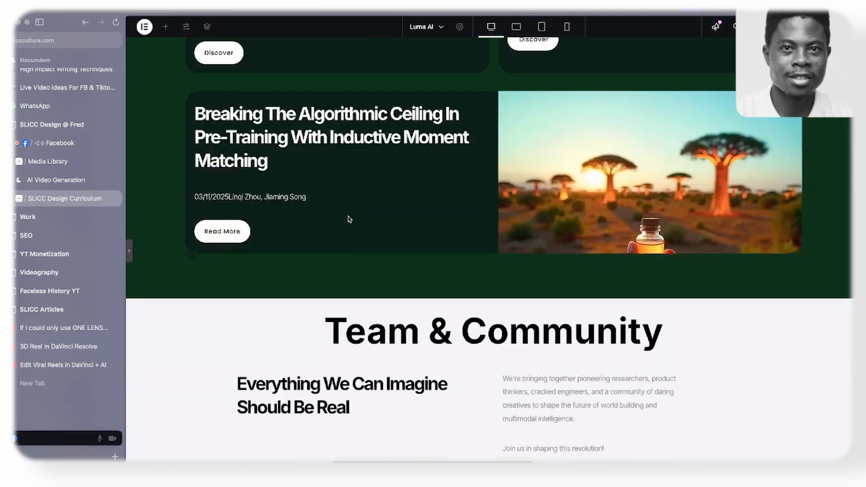
scroll(349, 219, up, 8)
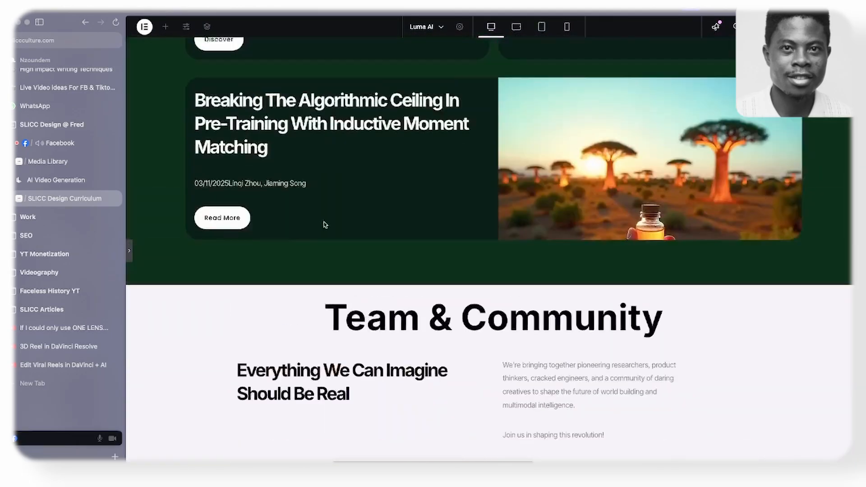
- Copy the Platform section container and paste its style onto the Team & Community section container
click(129, 250)
scroll(554, 219, up, 20)
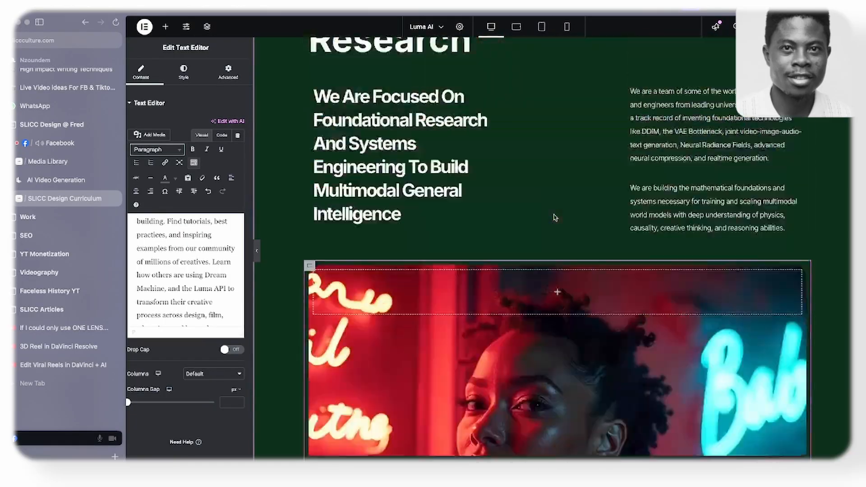
scroll(550, 220, up, 7)
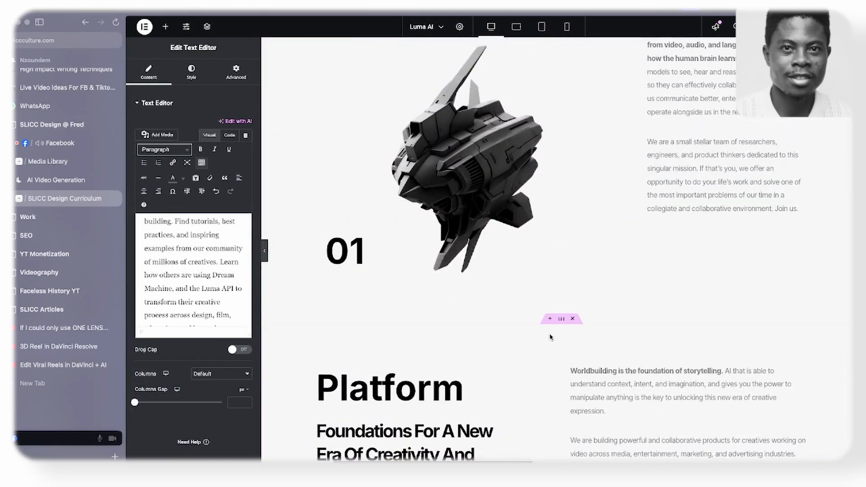
right_click(562, 323)
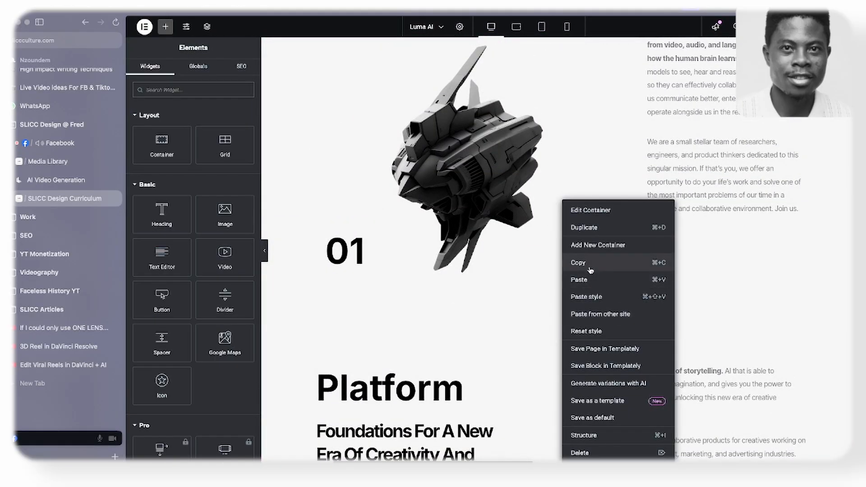
scroll(590, 270, down, 7)
scroll(591, 269, down, 20)
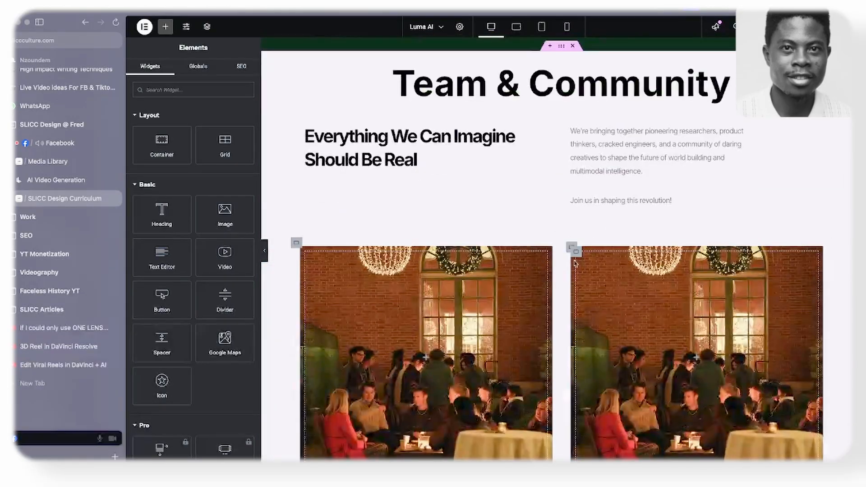
right_click(561, 46)
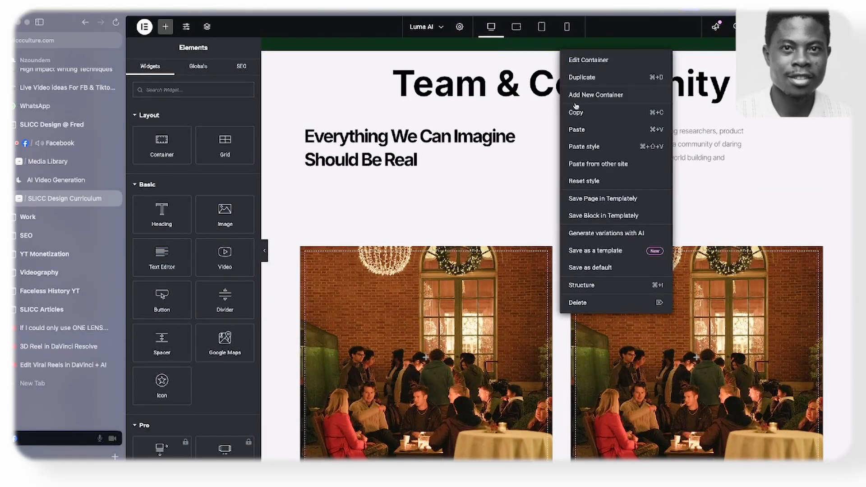
click(584, 147)
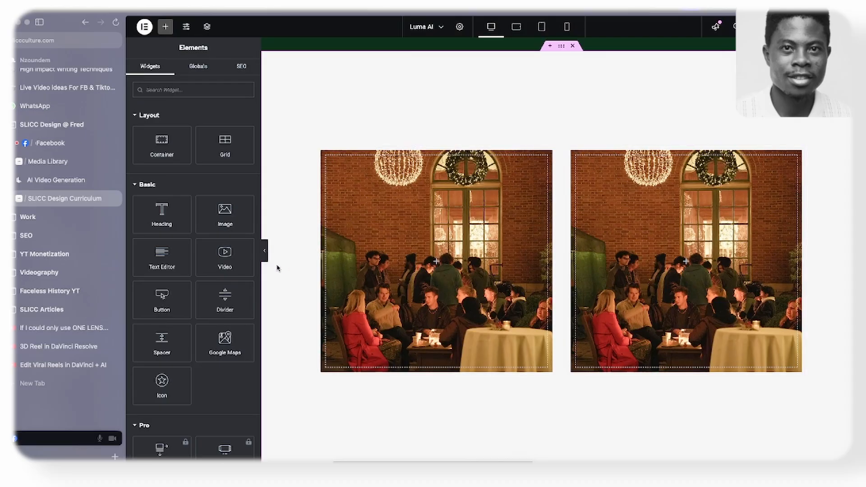
scroll(292, 258, down, 3)
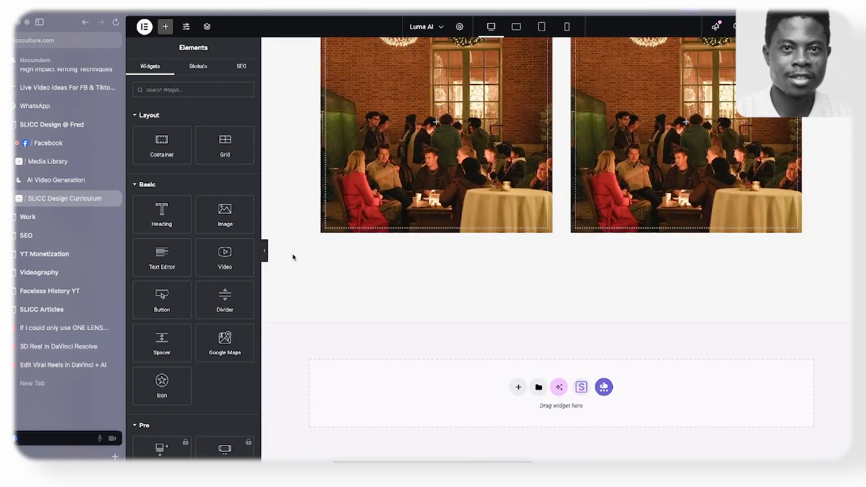
- Compare the Careers and Learning Hub card images with the original Luma AI website, then return to the Elementor page
click(267, 255)
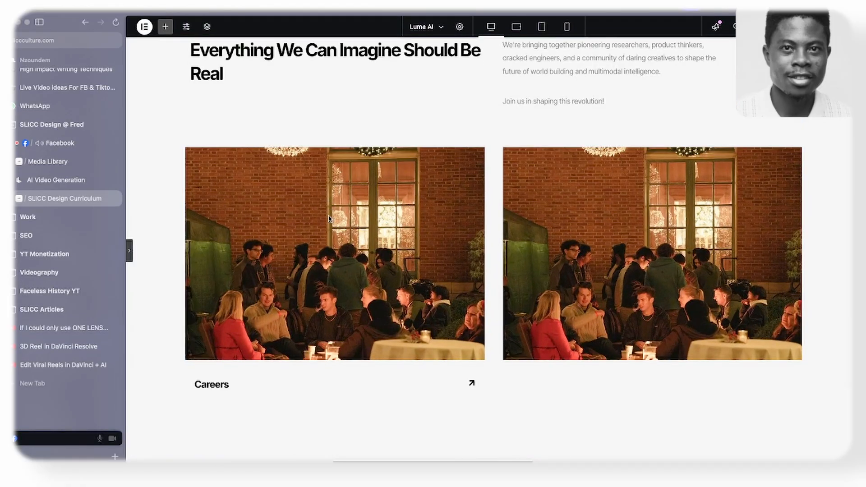
scroll(329, 218, down, 2)
scroll(366, 187, up, 6)
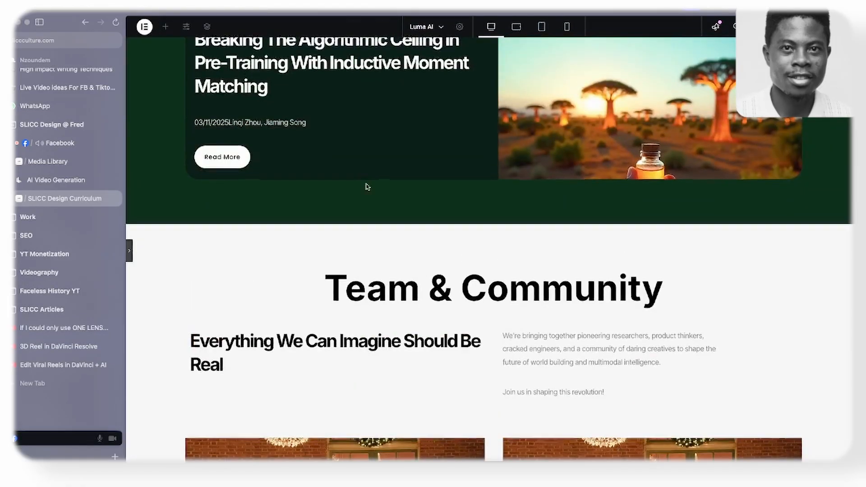
scroll(367, 188, down, 6)
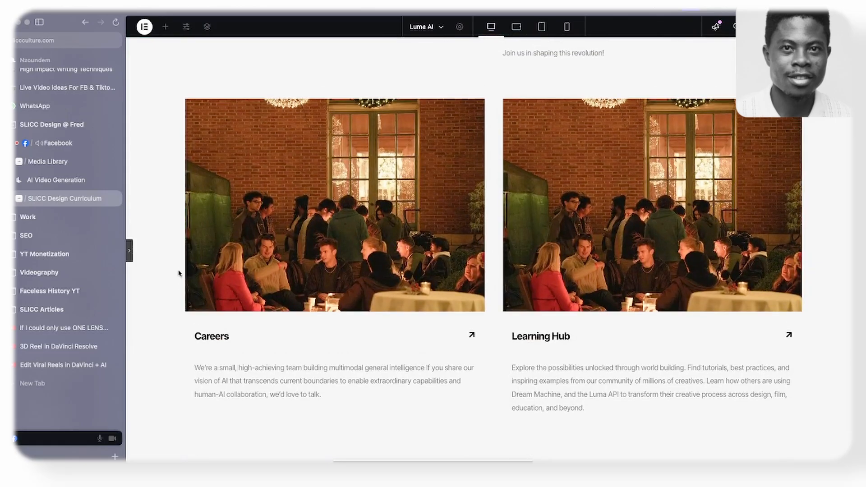
click(63, 180)
scroll(318, 201, down, 9)
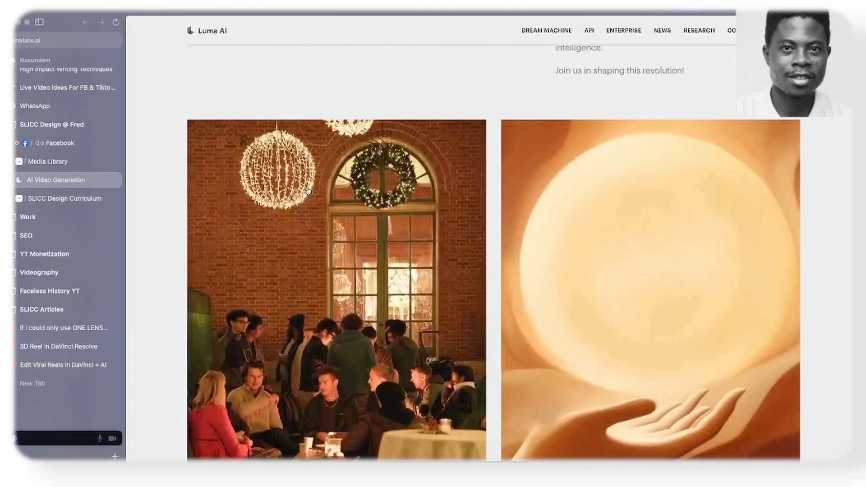
scroll(318, 202, up, 5)
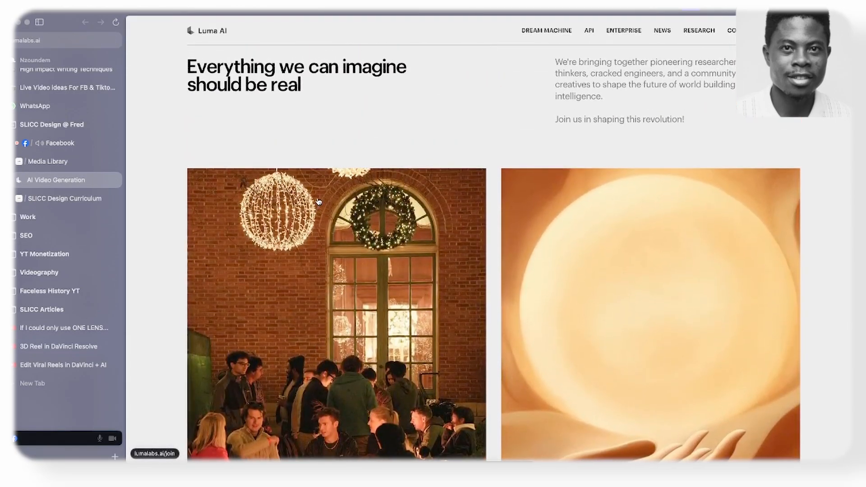
scroll(252, 207, down, 1)
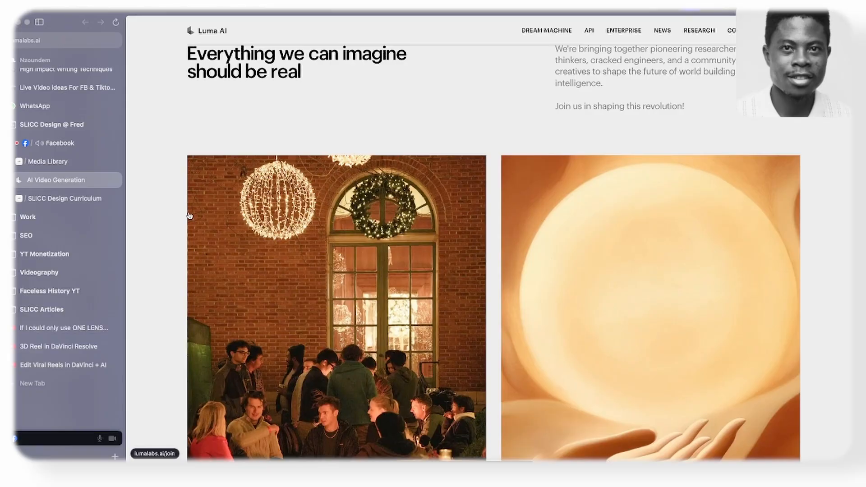
click(75, 202)
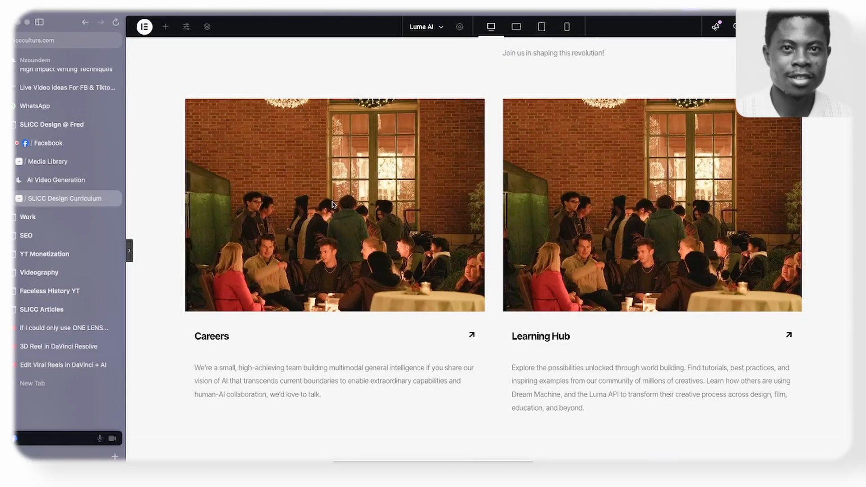
- Set the minimum height of the Careers card's image container to 80 vh
scroll(332, 205, up, 2)
mouse_move(115, 252)
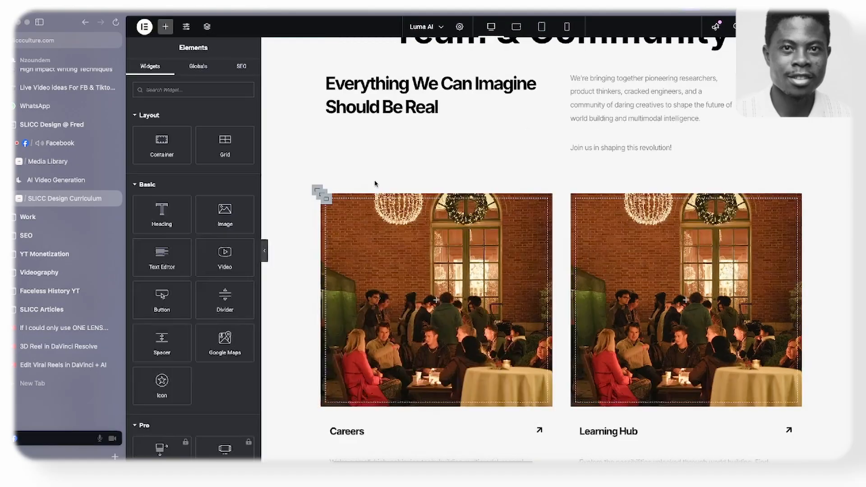
scroll(377, 185, down, 2)
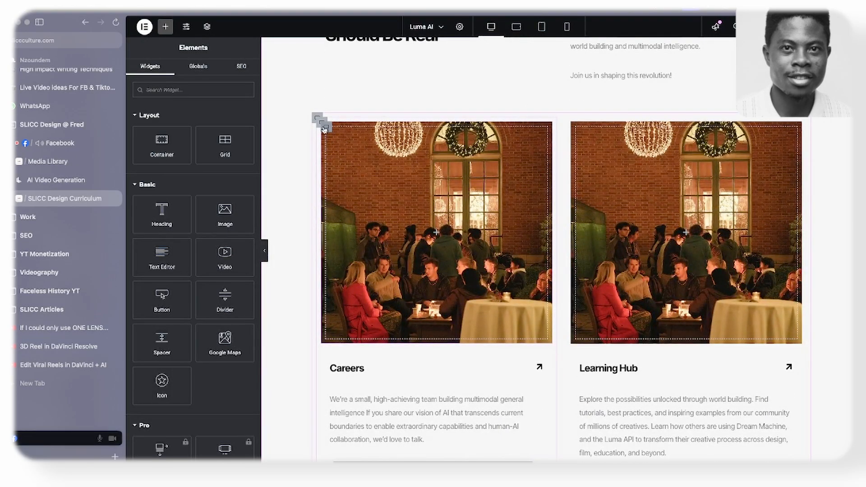
click(323, 129)
click(148, 72)
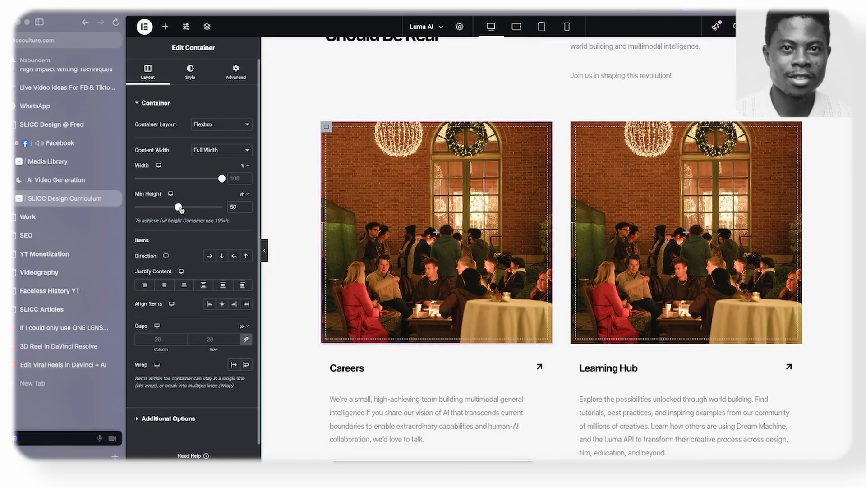
drag(183, 211, 206, 209)
- Copy the Careers image container, paste its style onto the Learning Hub image container, and preview both cards at full width
right_click(446, 202)
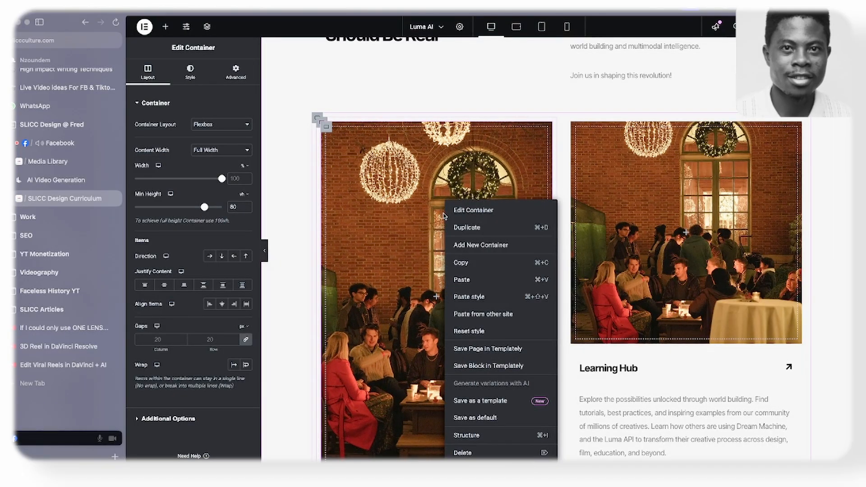
right_click(630, 201)
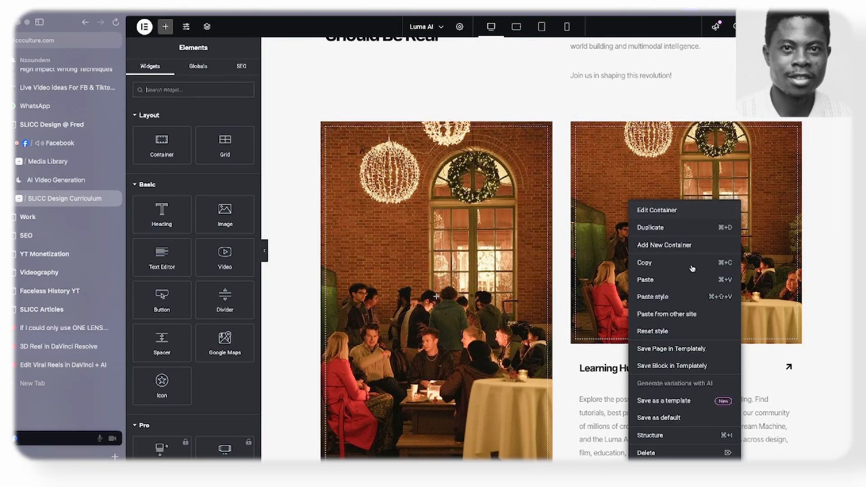
click(654, 296)
scroll(668, 297, down, 4)
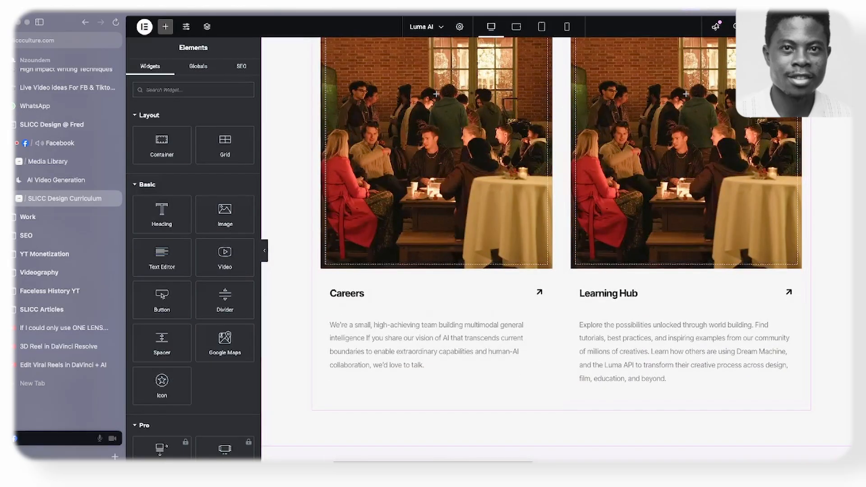
click(264, 256)
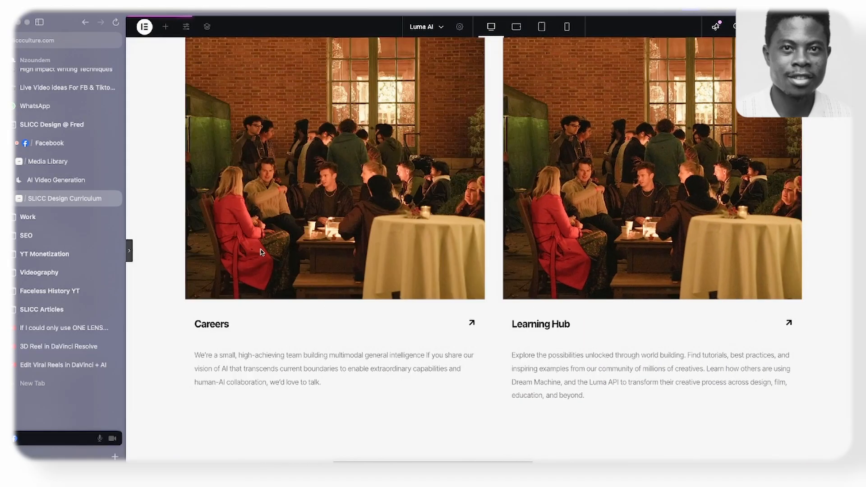
scroll(261, 252, up, 10)
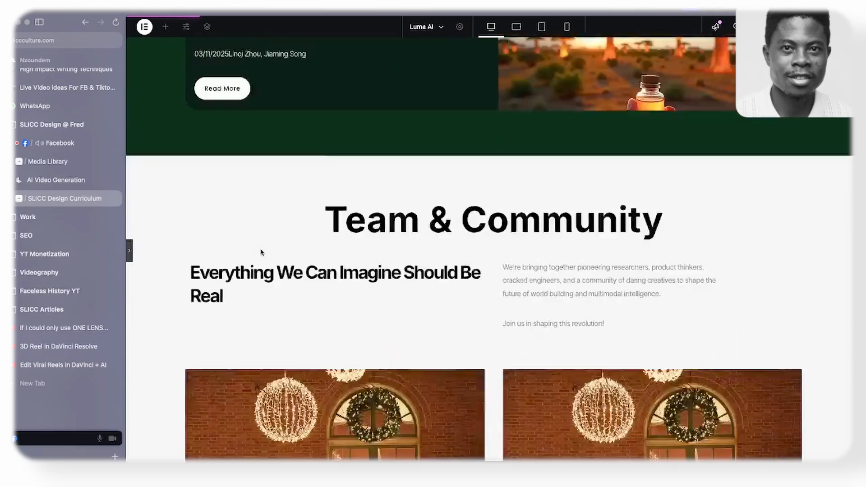
scroll(261, 252, down, 3)
- Check the original site's layout, then give the "Everything We Can Imagine Should Be Real" heading a custom width of 70%
click(56, 180)
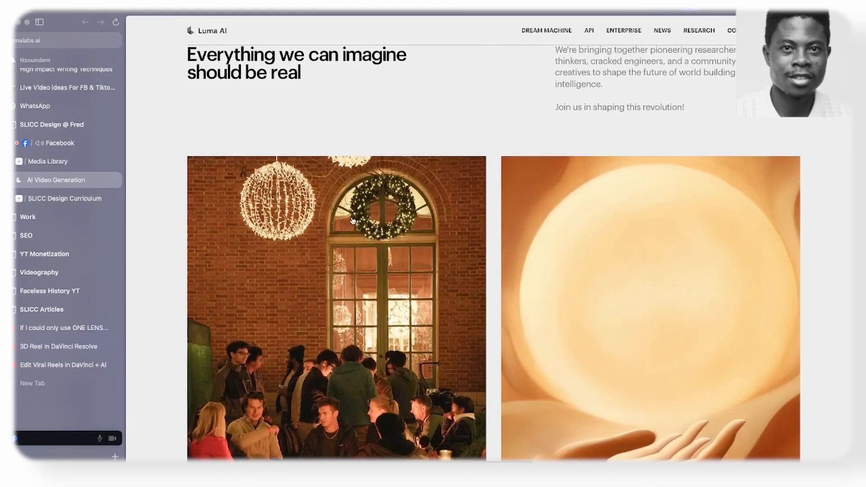
scroll(353, 221, up, 3)
click(82, 197)
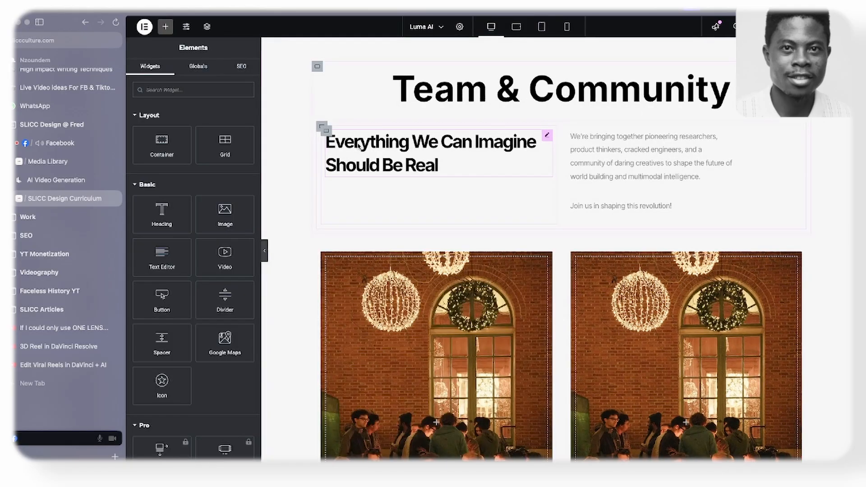
click(548, 137)
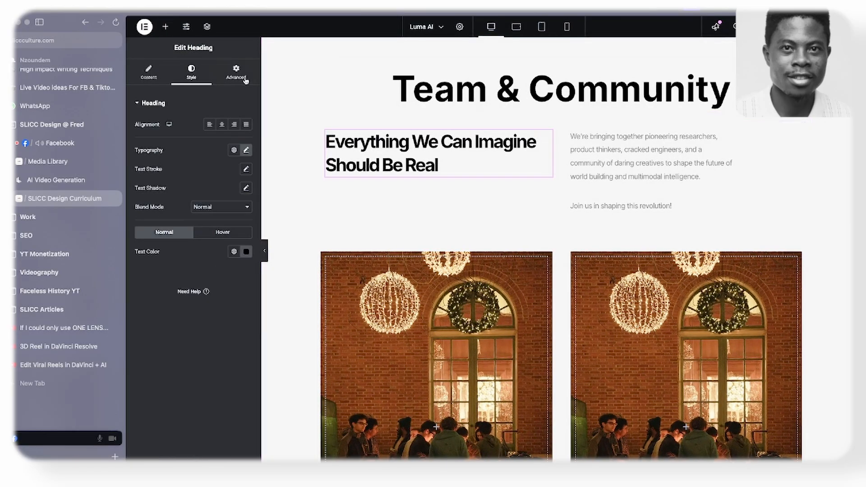
click(236, 73)
drag(222, 224, 201, 229)
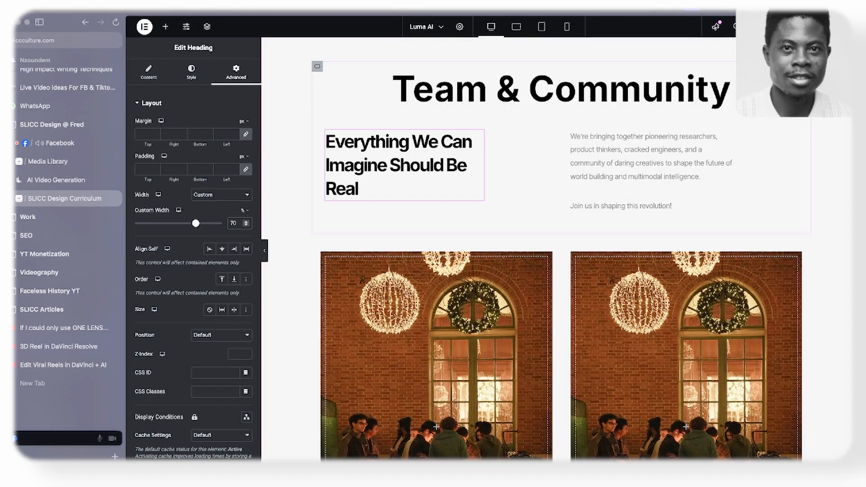
click(265, 251)
click(265, 252)
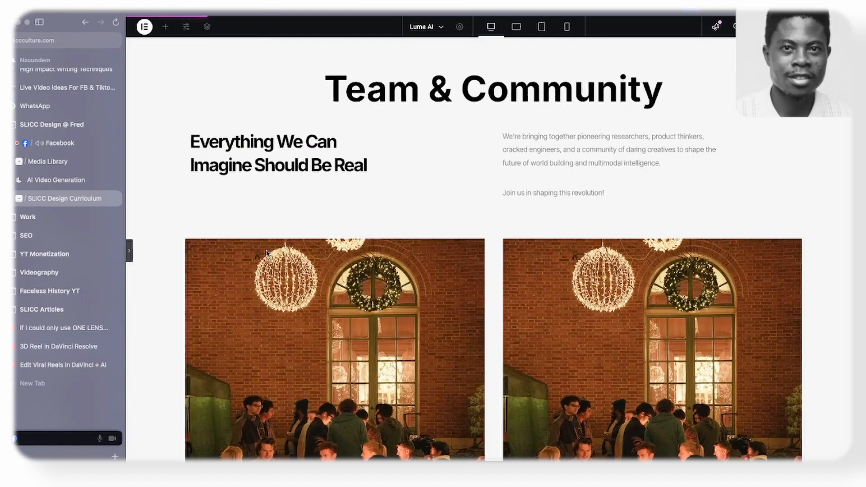
- Review the built page from the hero video through Platform and Research down to the Team & Community cards
scroll(328, 249, up, 4)
scroll(329, 239, down, 6)
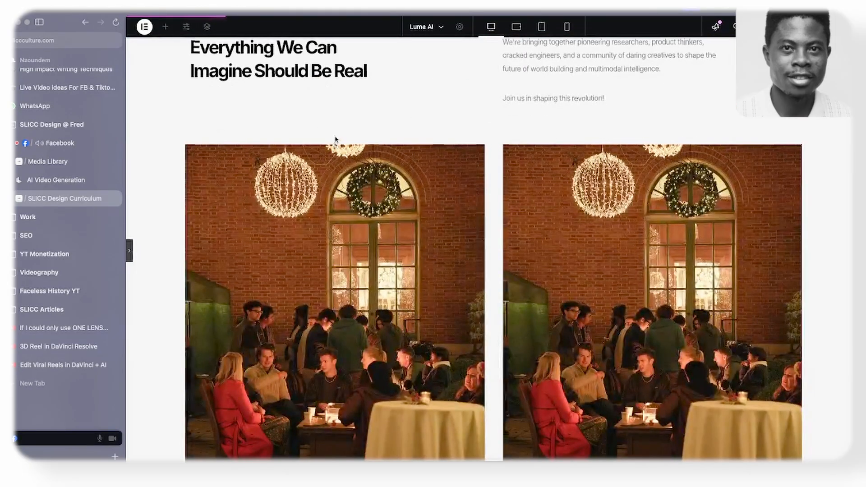
scroll(336, 138, up, 4)
scroll(338, 138, up, 15)
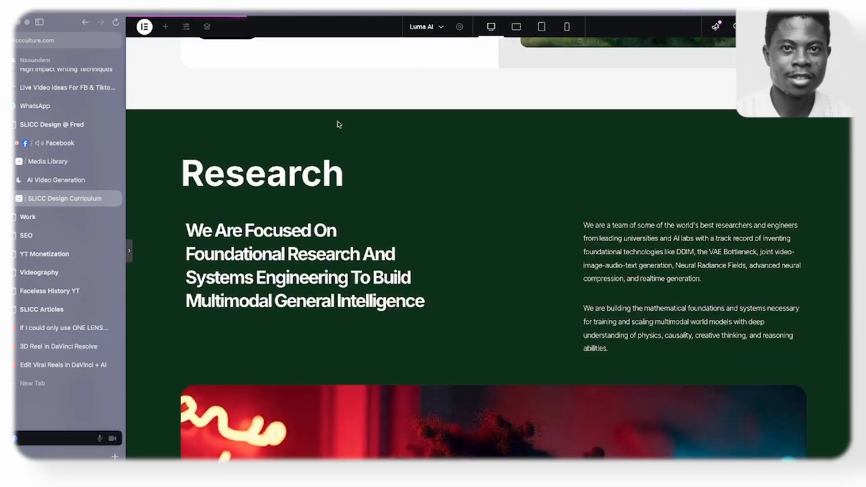
scroll(345, 140, up, 15)
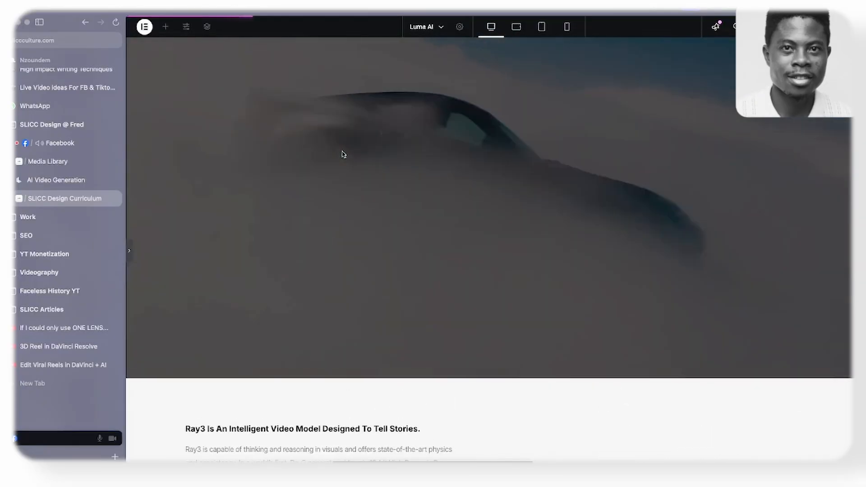
scroll(343, 151, down, 12)
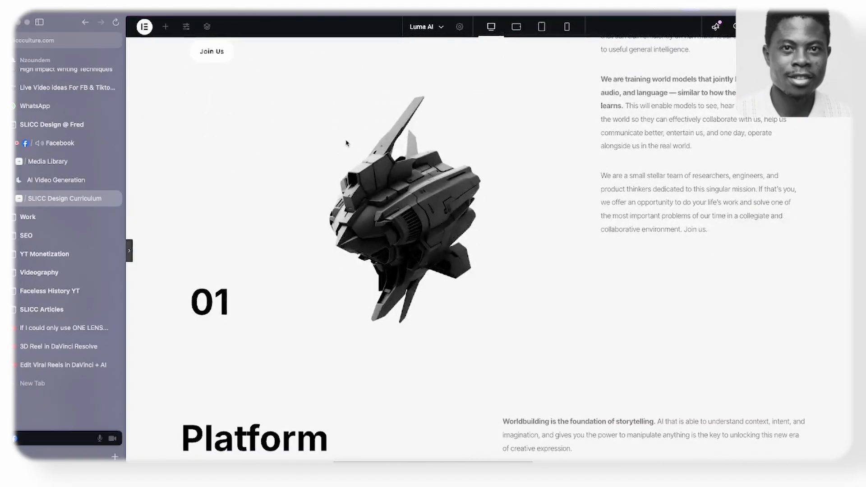
scroll(346, 139, down, 10)
scroll(346, 139, up, 6)
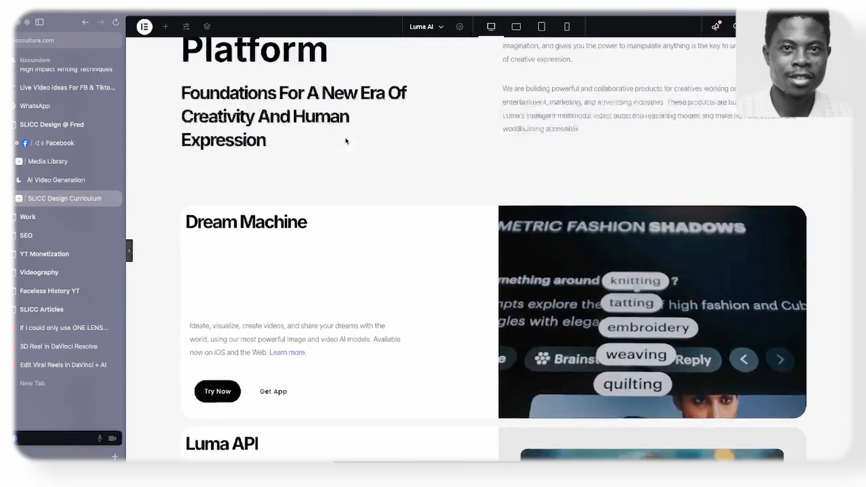
scroll(346, 140, down, 4)
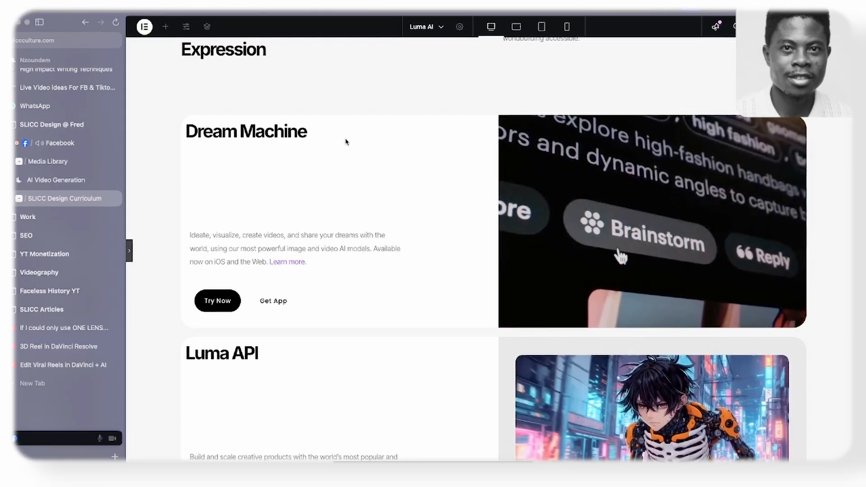
scroll(346, 142, down, 5)
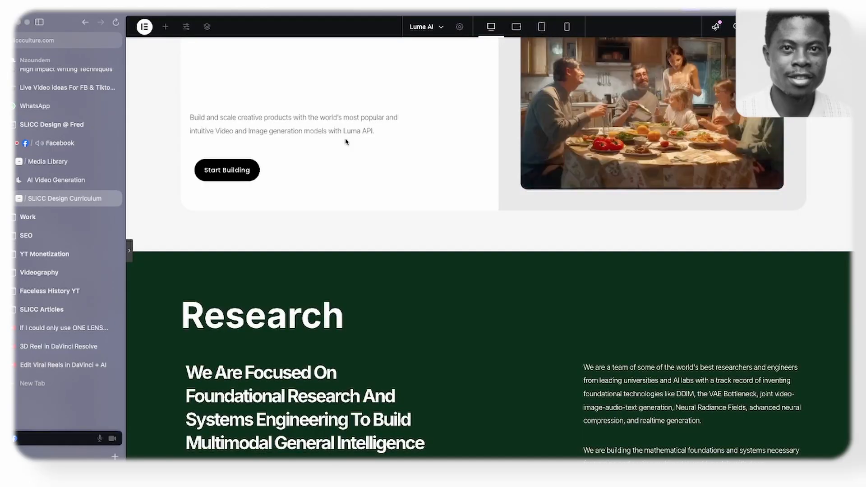
scroll(345, 142, down, 2)
scroll(345, 141, up, 5)
scroll(346, 141, up, 4)
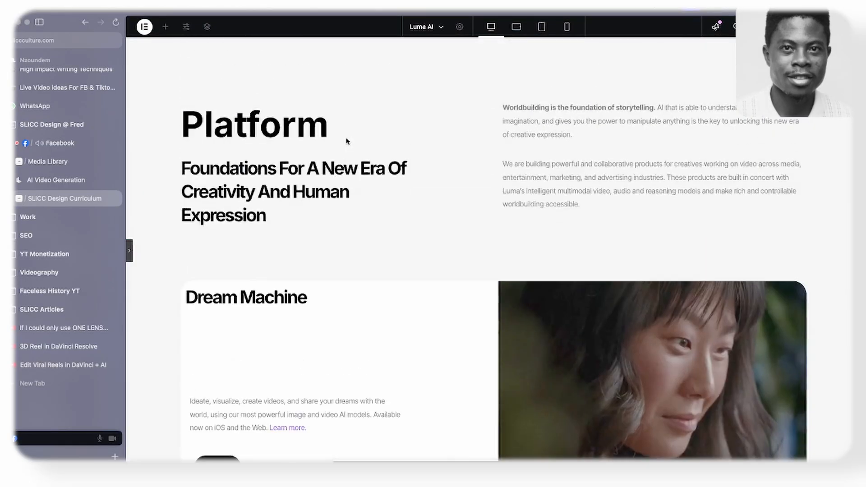
scroll(346, 142, down, 6)
scroll(346, 142, down, 3)
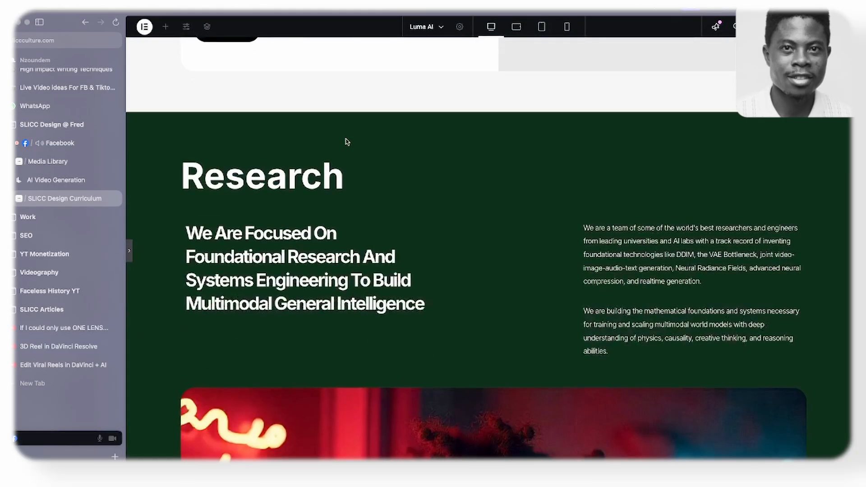
scroll(346, 142, down, 3)
scroll(346, 142, down, 10)
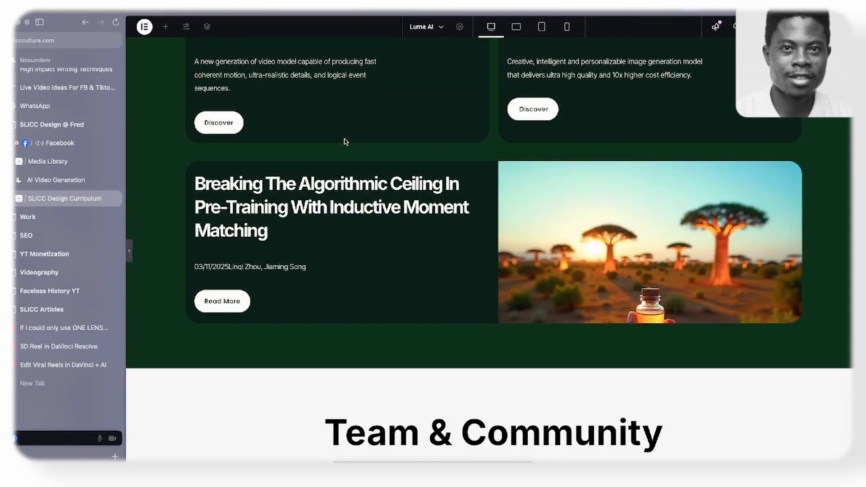
scroll(346, 141, down, 10)
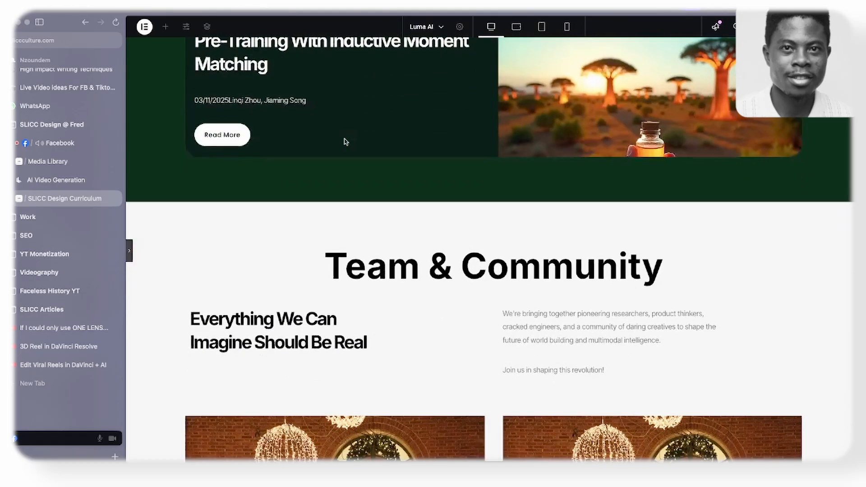
scroll(346, 141, down, 2)
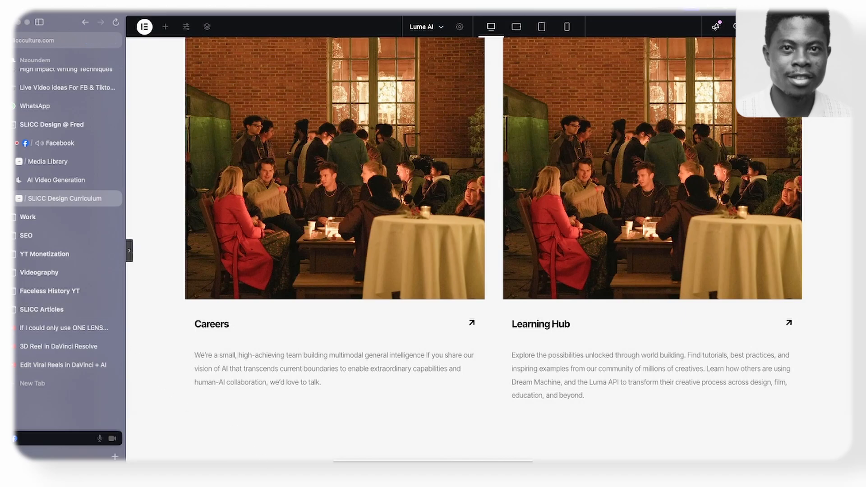
click(552, 451)
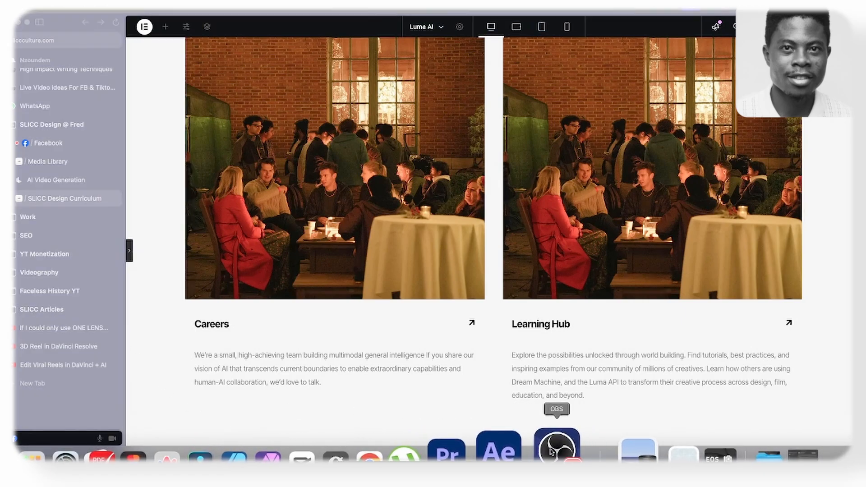